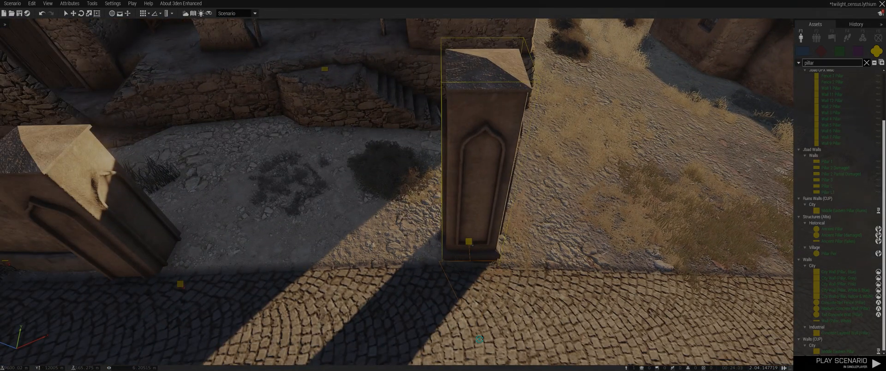
Step: Lower the roadside pillar slightly and paste a 5 m Middle Eastern Concrete Wall beside it, snapped to the surface
left_click_drag(470, 243, 477, 269, "alt")
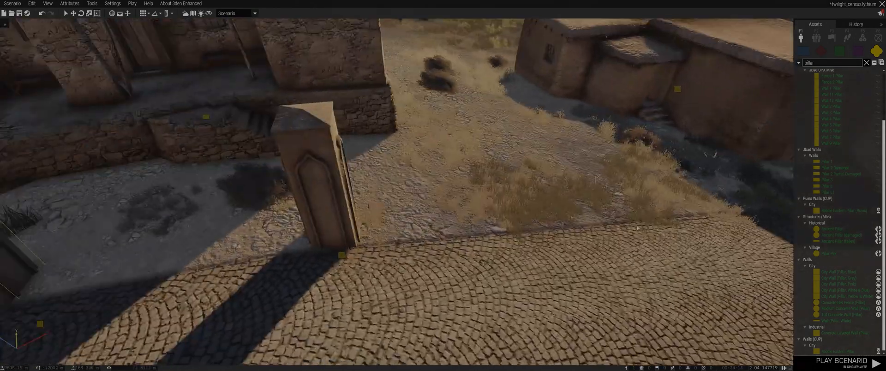
key("ctrl+v")
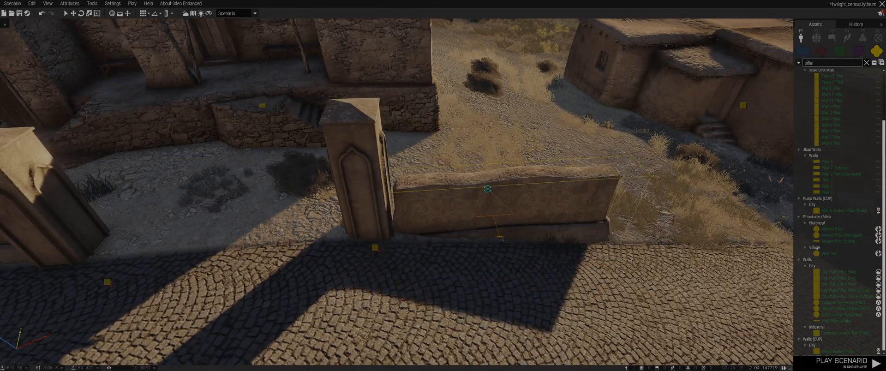
right_click(503, 190)
mouse_move(544, 253)
left_click(613, 253)
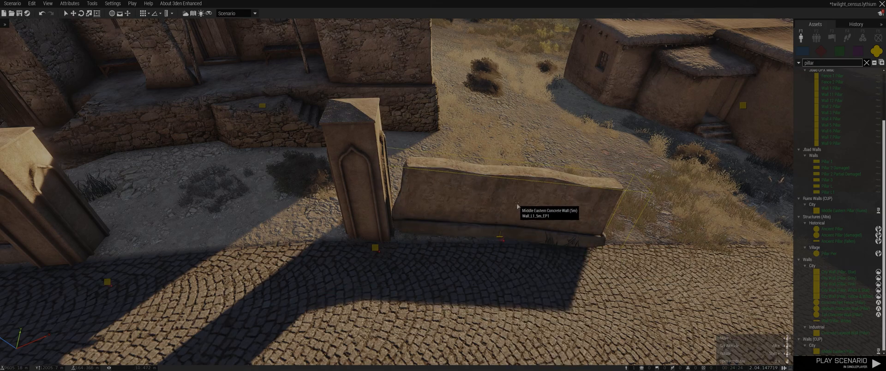
Step: Raise the concrete wall beside the pillar and orient it to the terrain normal
left_click_drag(513, 213, 484, 177, "alt")
right_click(496, 229)
mouse_move(516, 255)
left_click(602, 261)
right_click(485, 197)
mouse_move(524, 249)
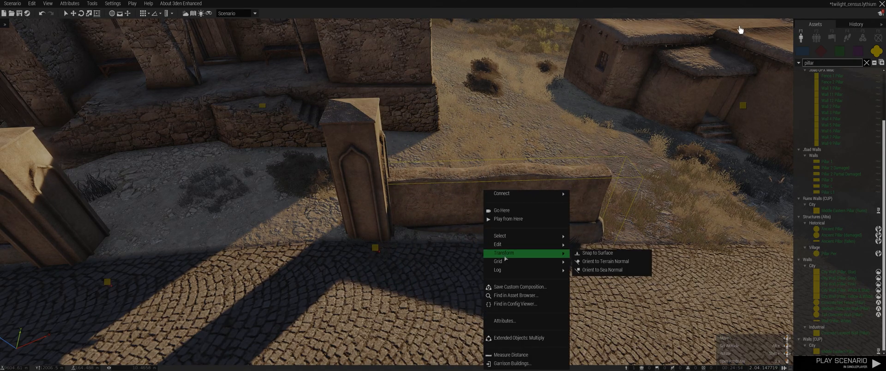
left_click(602, 259)
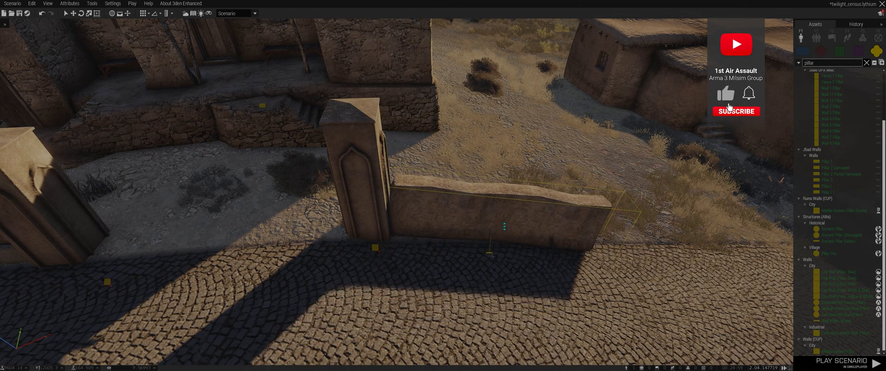
Step: Snap the concrete wall beside the pillar to the surface
right_click_drag(503, 276, 480, 281)
key("q")
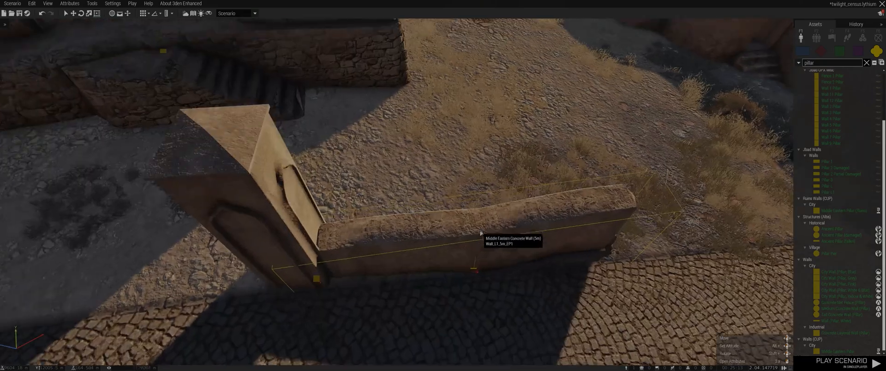
right_click(480, 233)
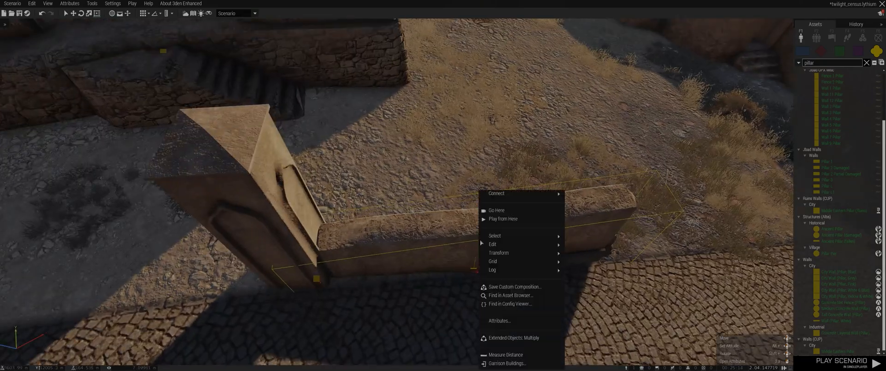
mouse_move(512, 252)
left_click(595, 255)
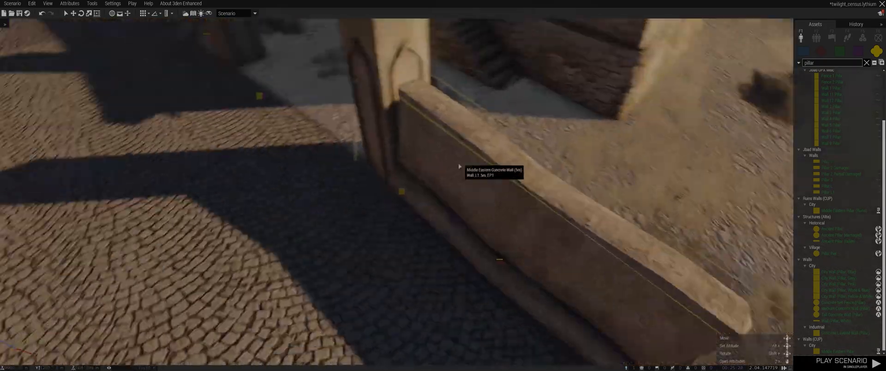
right_click_drag(459, 166, 490, 174)
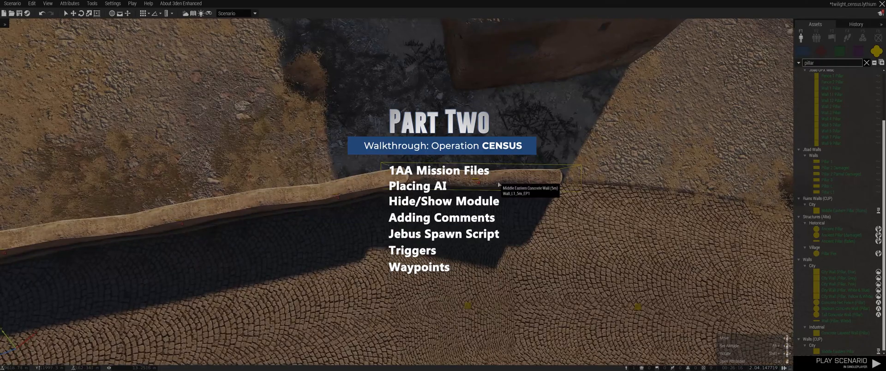
right_click(498, 185)
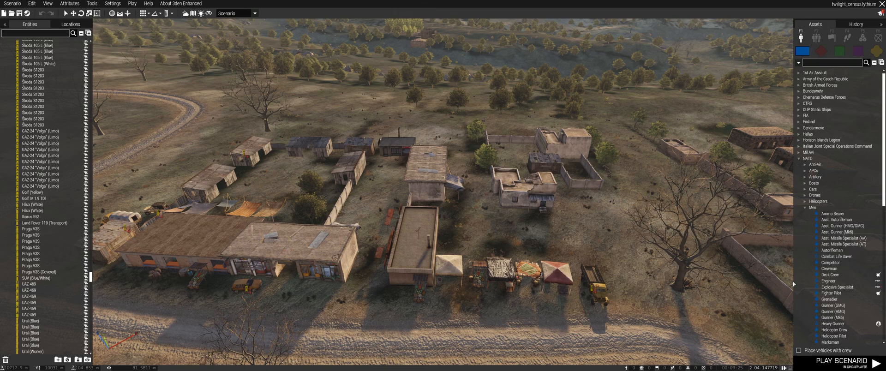
Step: Switch to File Explorer and look through the missions folder and the mission file in twilight_census.lythium
key("alt+Tab")
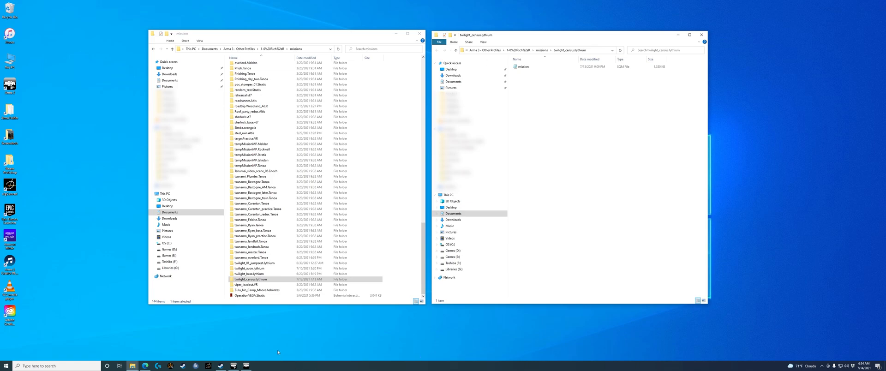
left_click(246, 280)
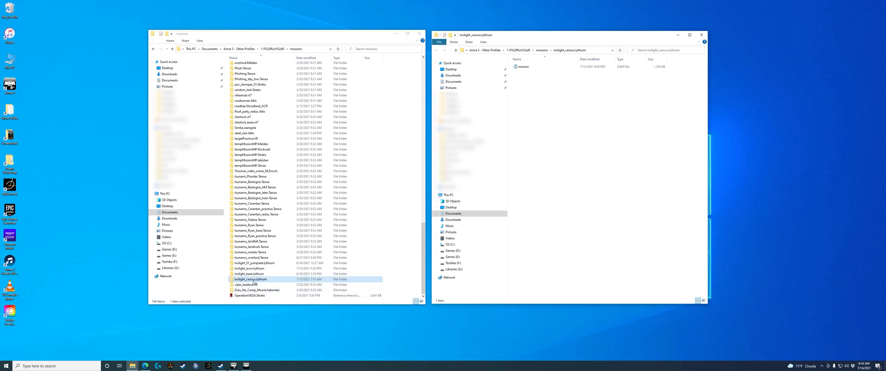
left_click(526, 67)
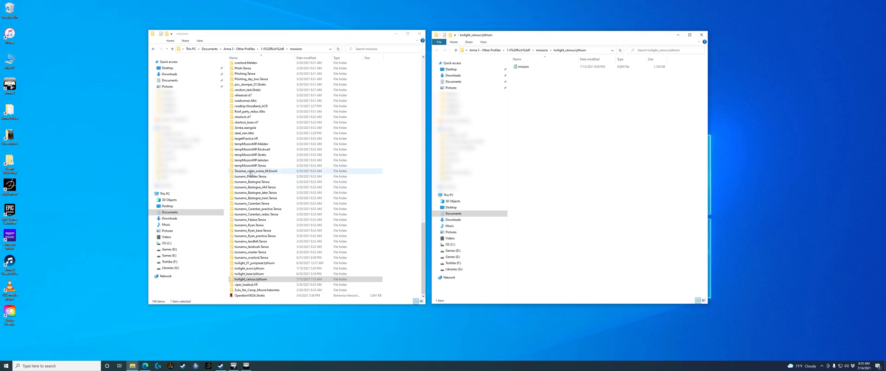
scroll(251, 172, "up", 9)
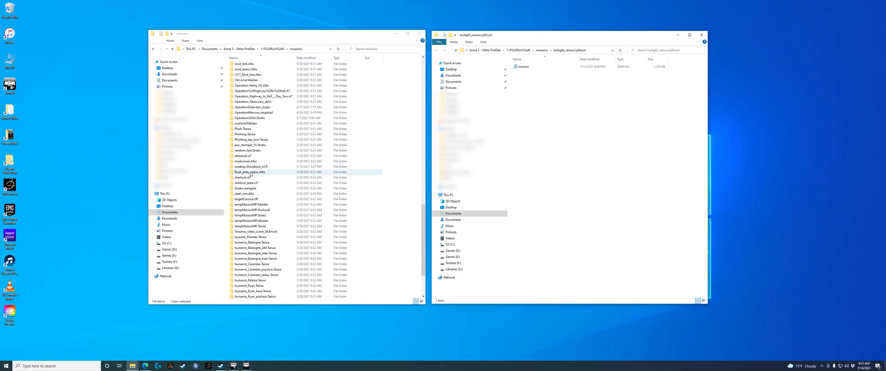
scroll(254, 180, "up", 10)
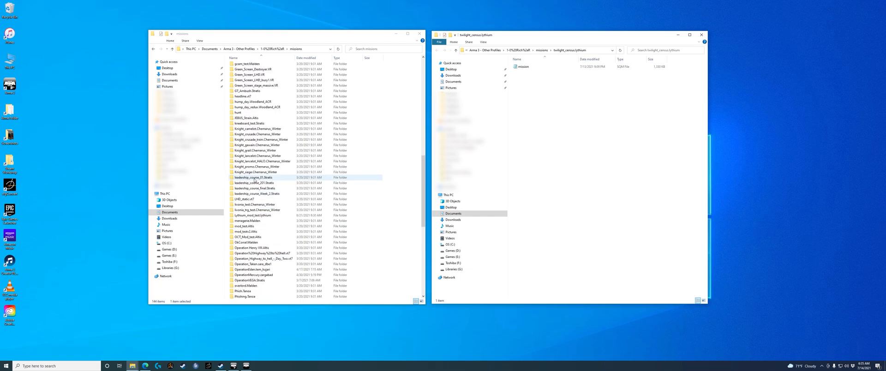
scroll(254, 180, "up", 15)
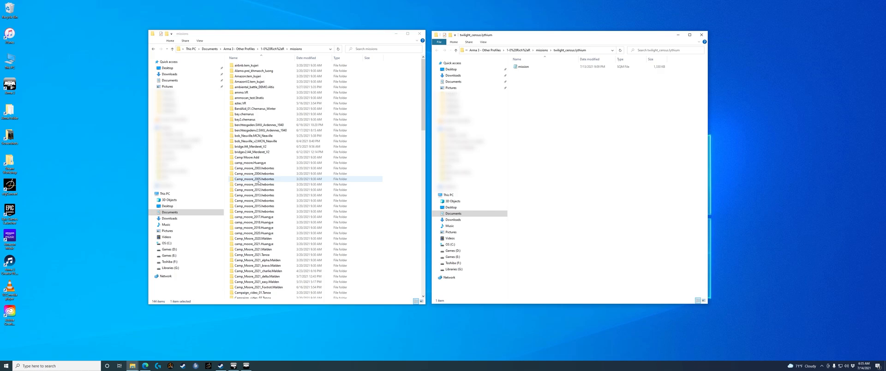
scroll(258, 182, "down", 20)
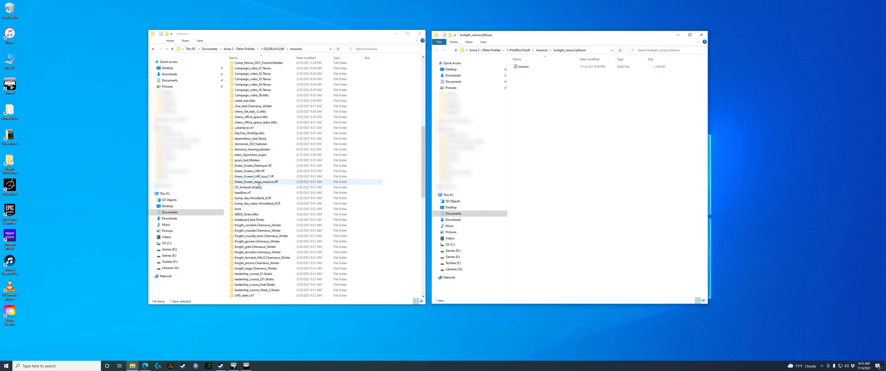
scroll(258, 189, "down", 9)
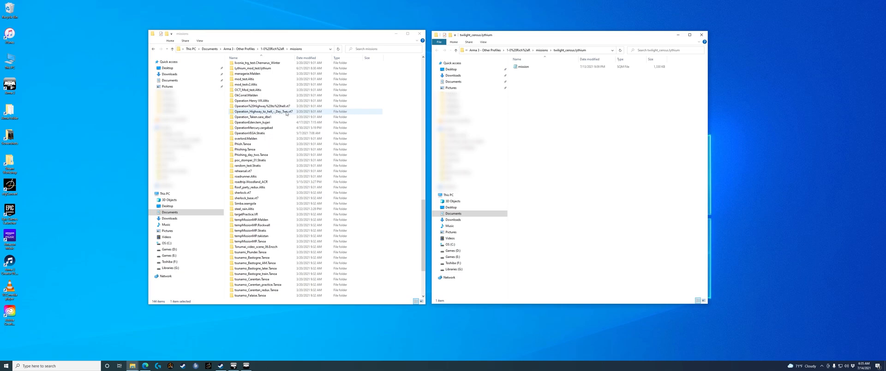
scroll(266, 261, "down", 5)
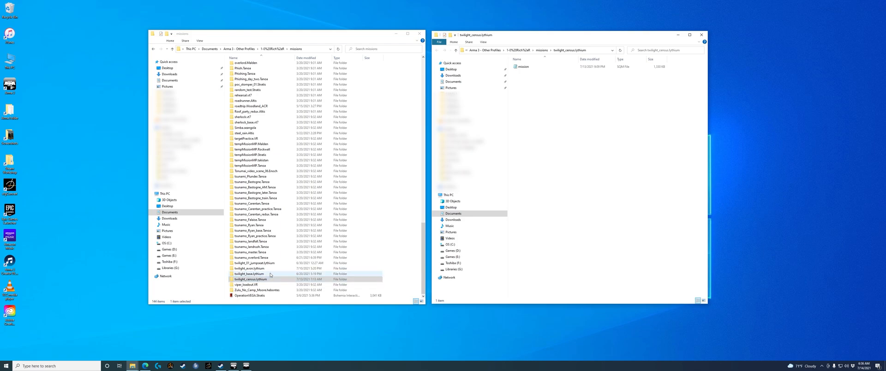
Step: Open the twilight_avon.lythium mission folder, inspect its scripts subfolder and return to the mission folder
double_click(270, 269)
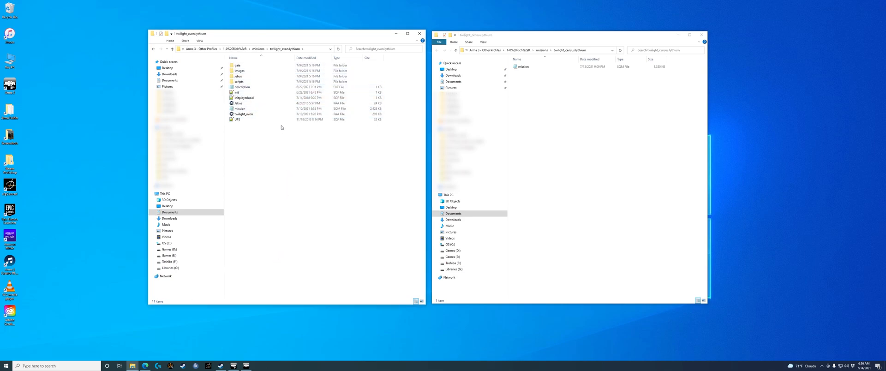
mouse_move(259, 67)
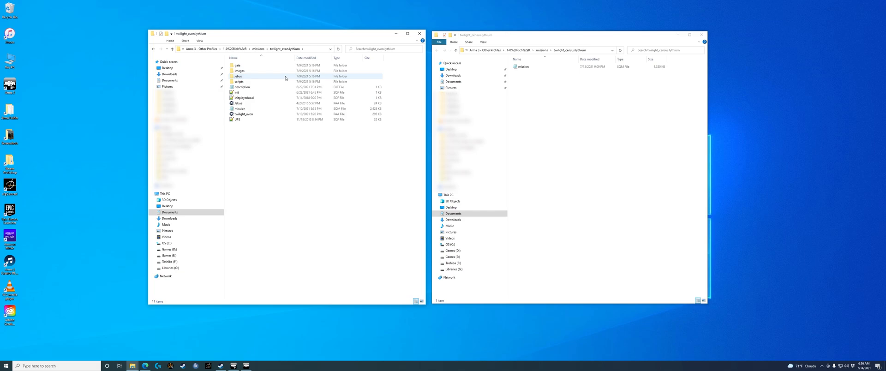
mouse_move(287, 76)
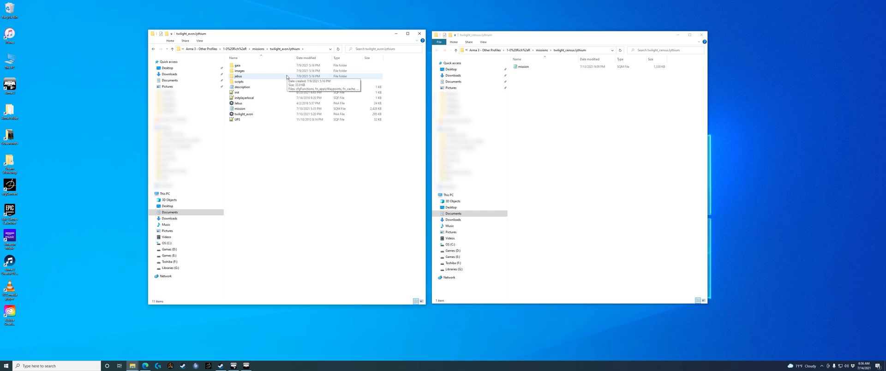
double_click(282, 82)
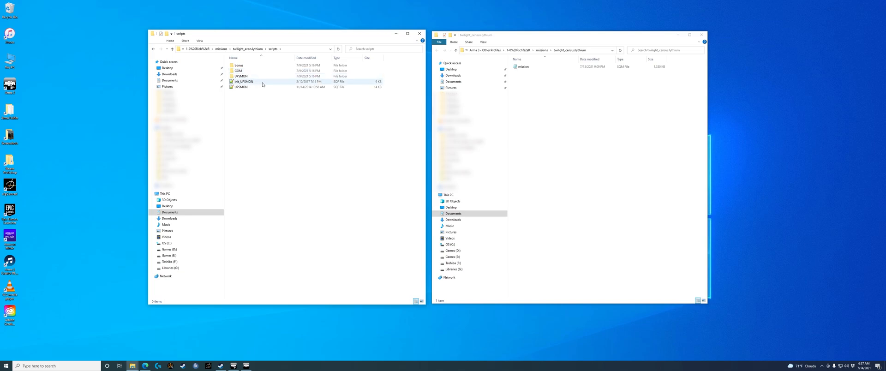
left_click(246, 49)
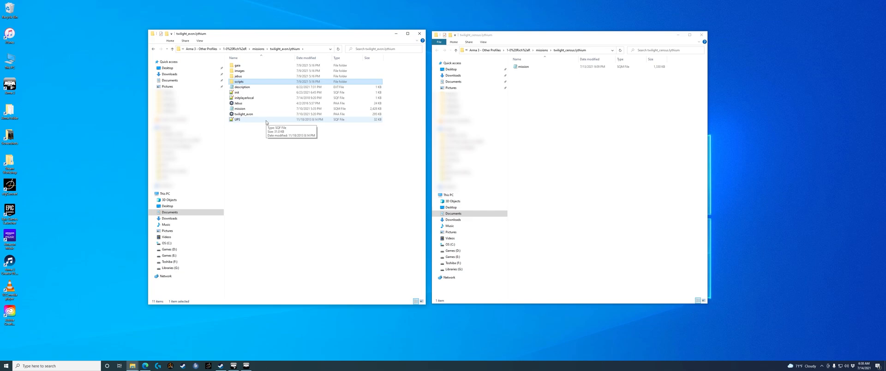
Step: Copy all folders and files except the mission file from twilight_avon.lythium into the twilight_census.lythium folder
left_click(265, 119)
left_click(259, 114, "ctrl")
left_click(255, 103, "ctrl")
left_click(250, 98, "ctrl")
left_click(246, 93, "ctrl")
left_click(244, 86, "ctrl")
left_click(245, 81, "ctrl")
left_click(244, 76, "ctrl")
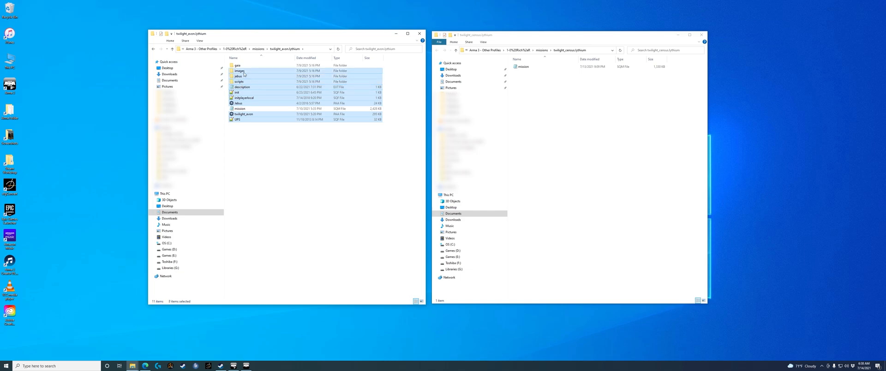
left_click(245, 72, "ctrl")
left_click(245, 67, "ctrl")
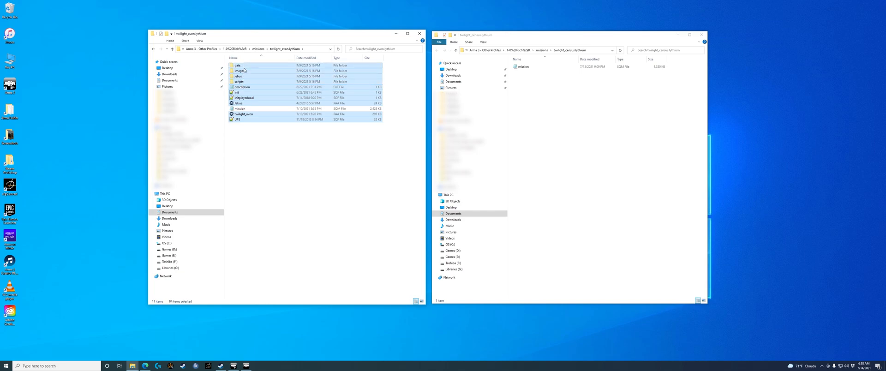
right_click(342, 94)
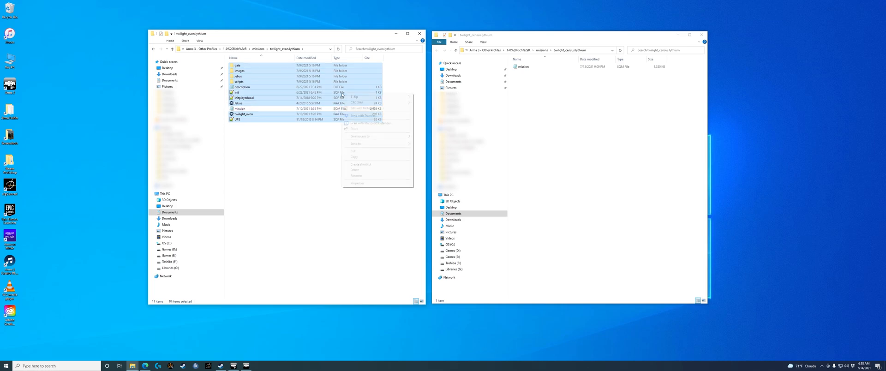
left_click(384, 157)
left_click(523, 36)
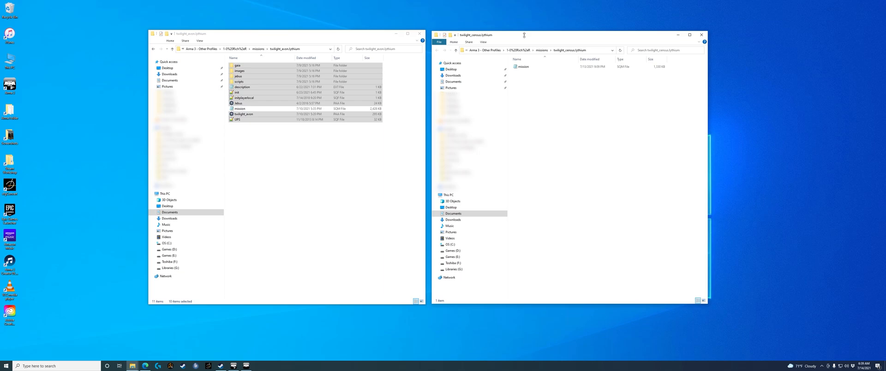
left_click(456, 43)
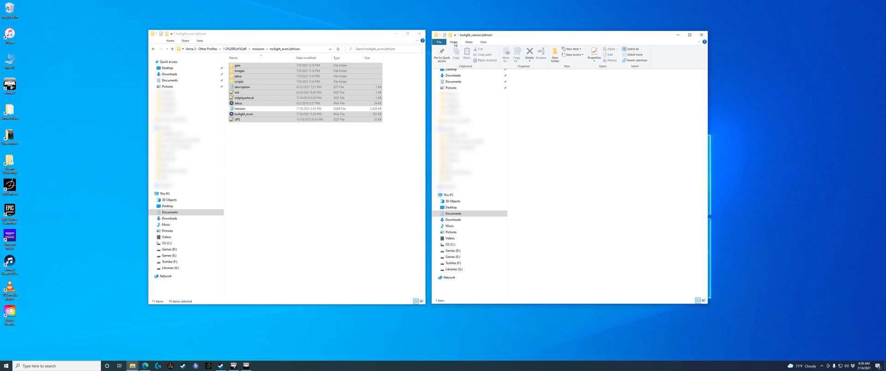
left_click(547, 131)
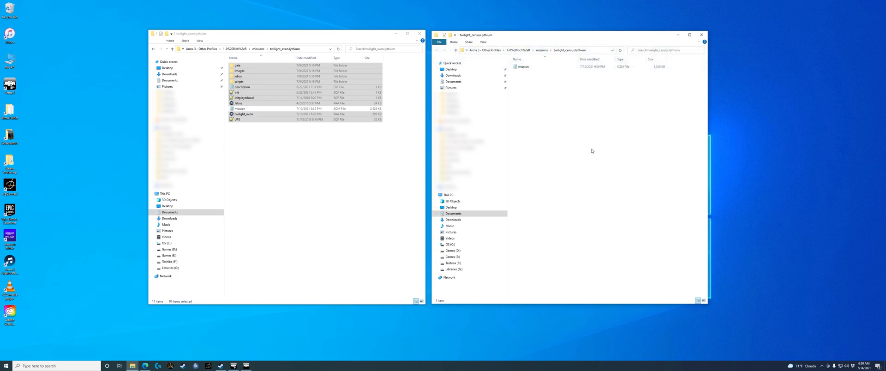
key("ctrl+v")
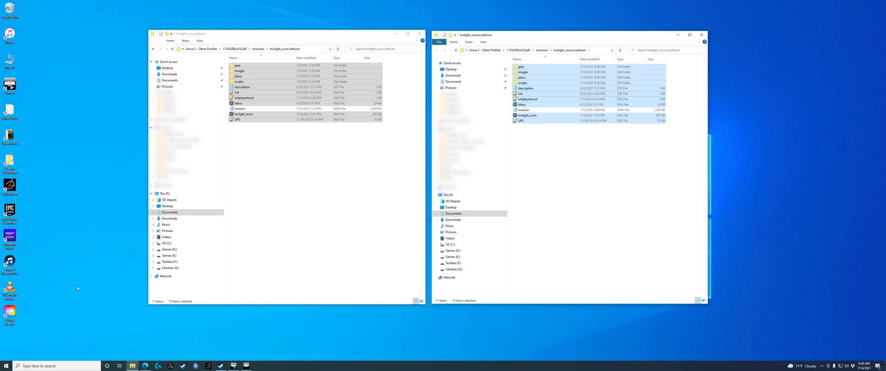
Step: Open the recent JEBUS Tutorials text file in Notepad to view the spawn script parameters and examples
right_click(9, 366)
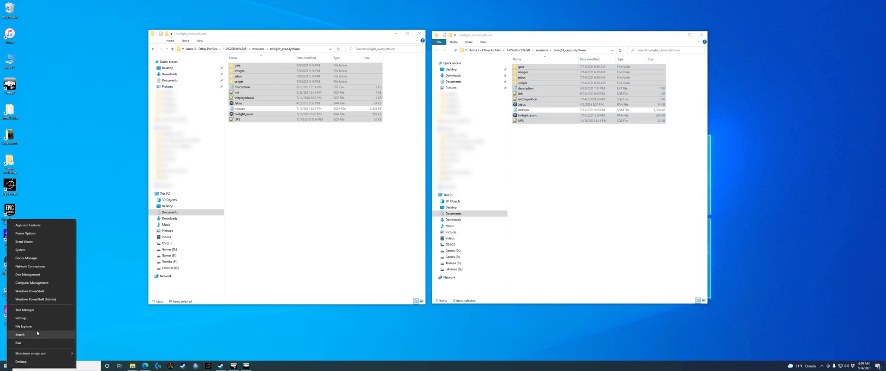
key("Escape")
left_click(9, 366)
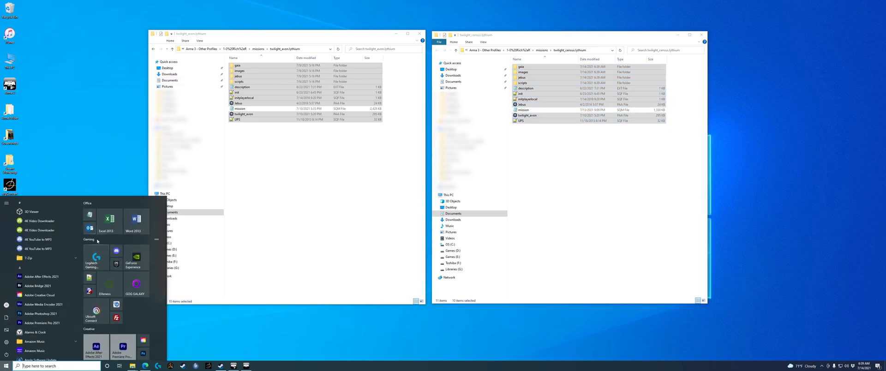
right_click(92, 214)
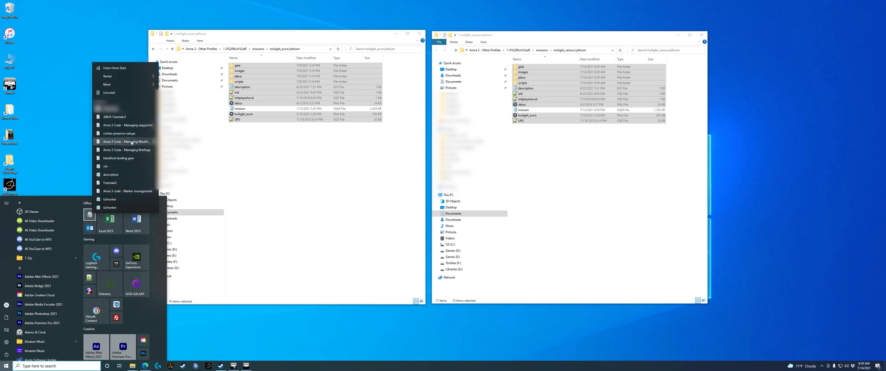
left_click(114, 116)
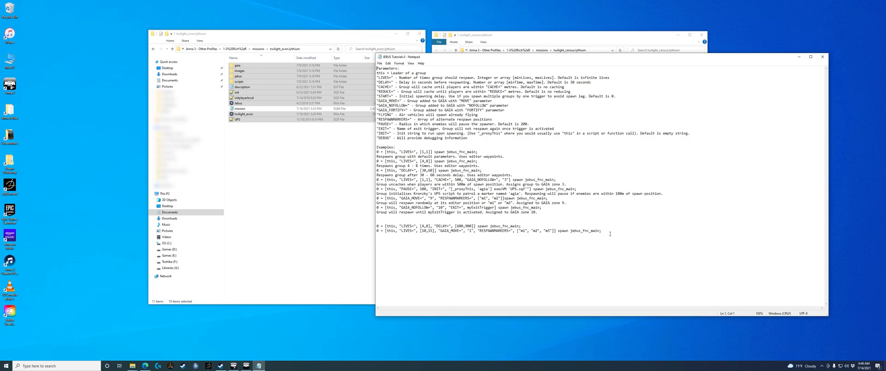
Step: Switch to the Eden Editor and examine the objective areas around Limari on the map and the shops near OBJ AGE-Whiskey in 3D
left_click(246, 366)
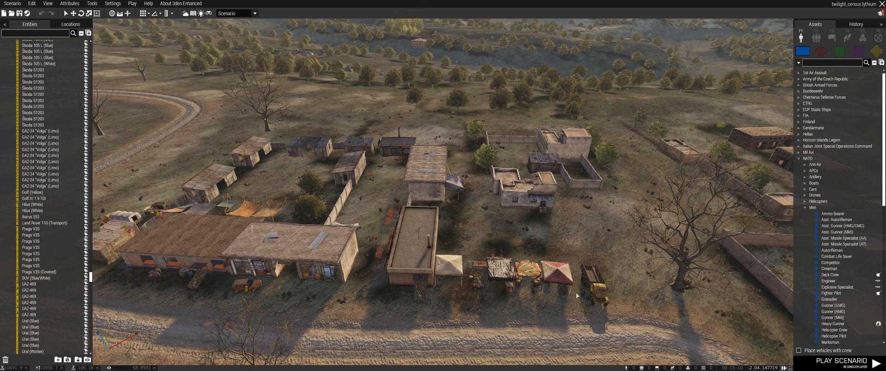
key("m")
scroll(370, 195, "up", 5)
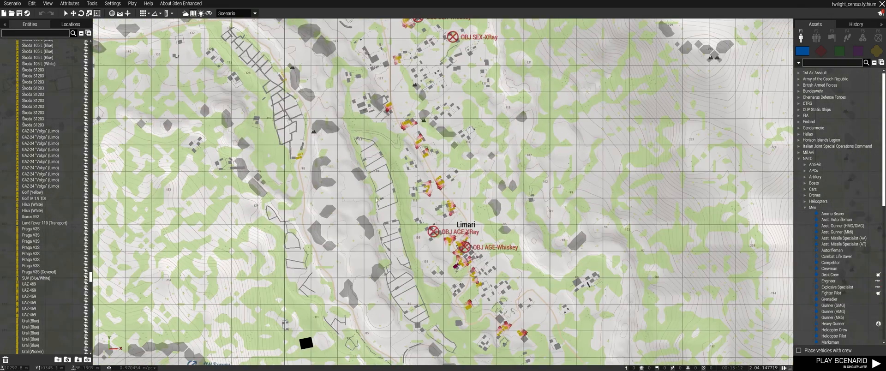
scroll(458, 248, "down", 3)
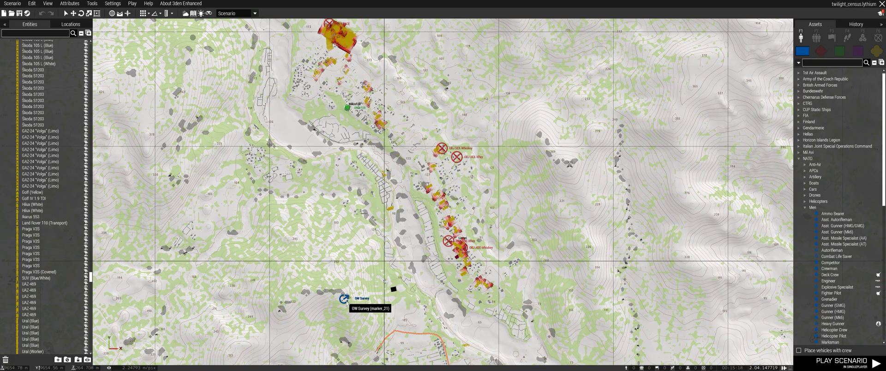
scroll(461, 251, "up", 5)
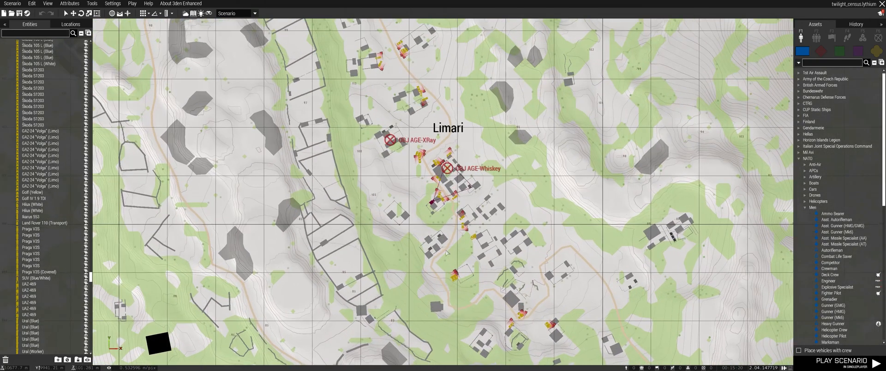
scroll(446, 235, "up", 3)
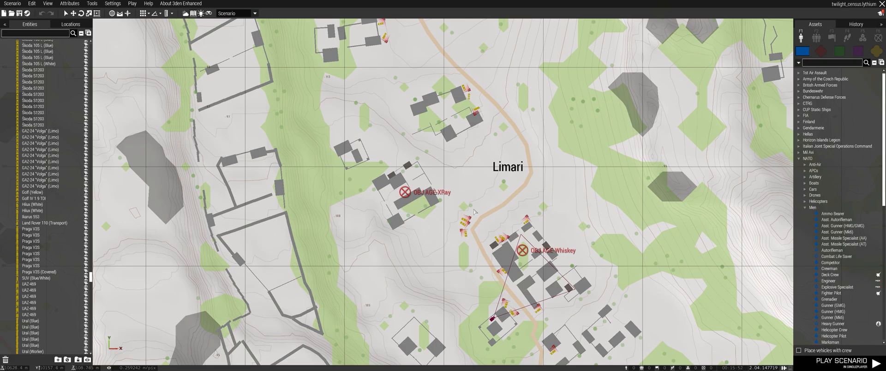
scroll(475, 211, "down", 4)
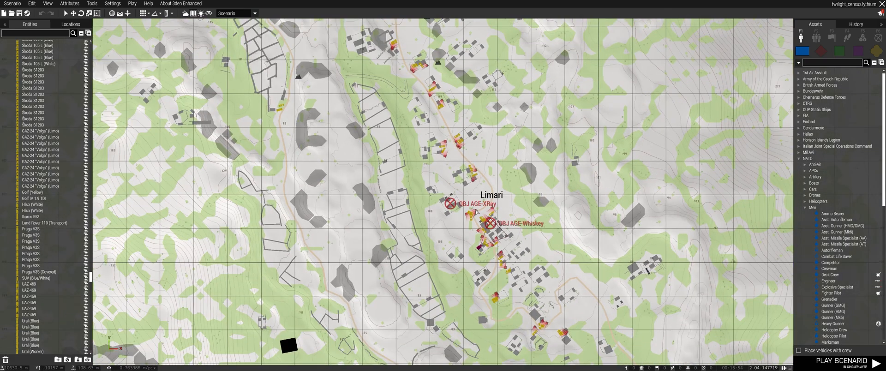
scroll(475, 211, "up", 3)
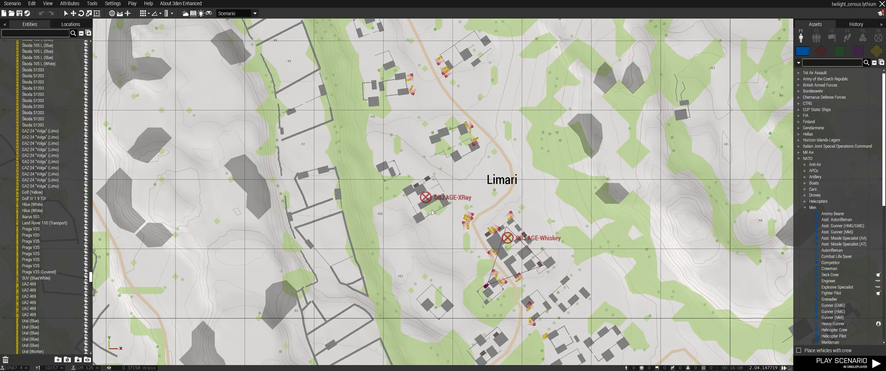
middle_click(502, 261)
key("m")
key("w")
right_click_drag(506, 262, 559, 246)
key("z")
key("s")
key("a")
key("a")
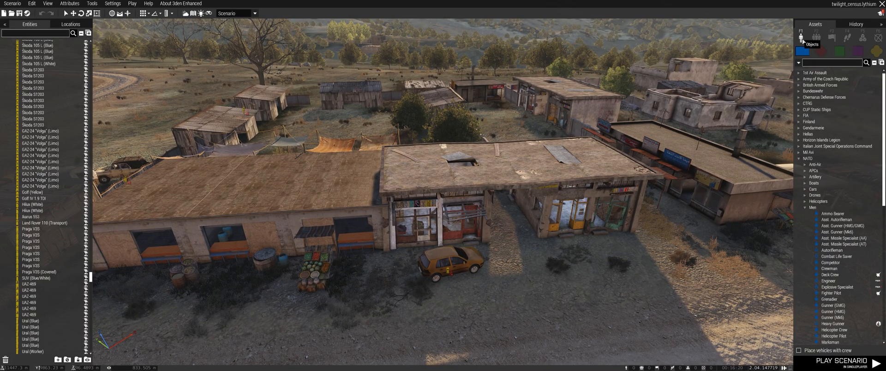
Step: Place an OPFOR Takistani Militia Militiaman (AK-74) in front of the passage between the shops, beside the orange car
left_click(821, 53)
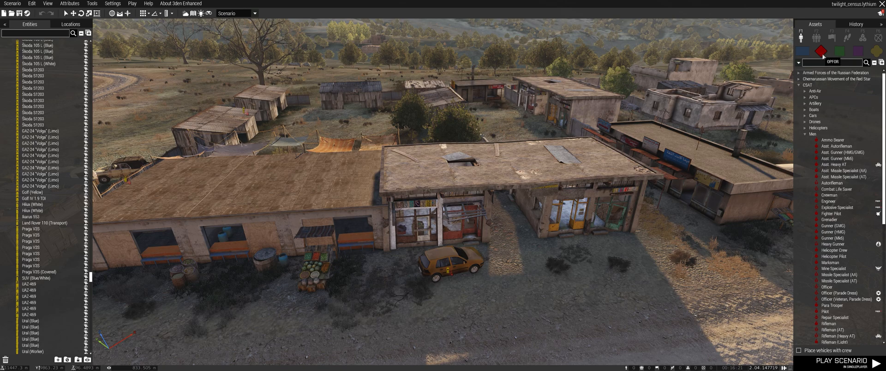
left_click(802, 86)
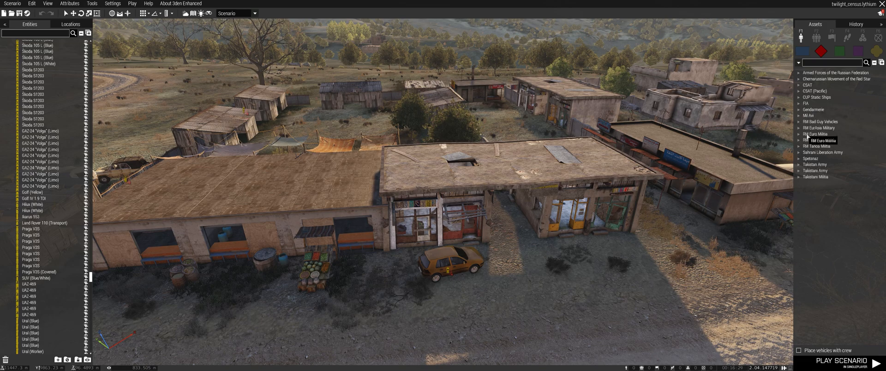
left_click(799, 180)
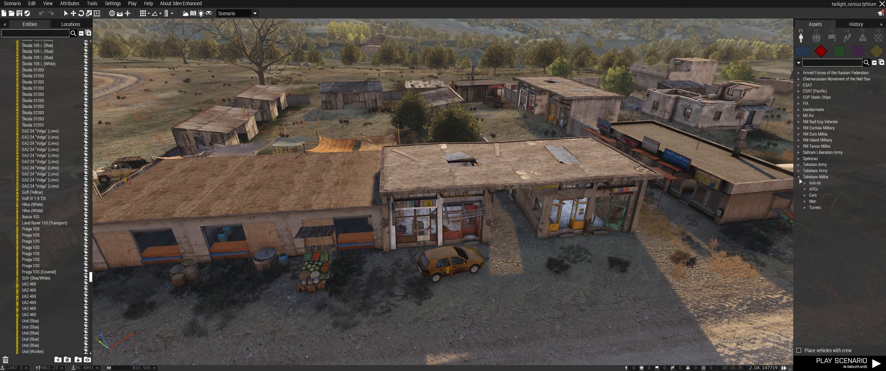
left_click(806, 201)
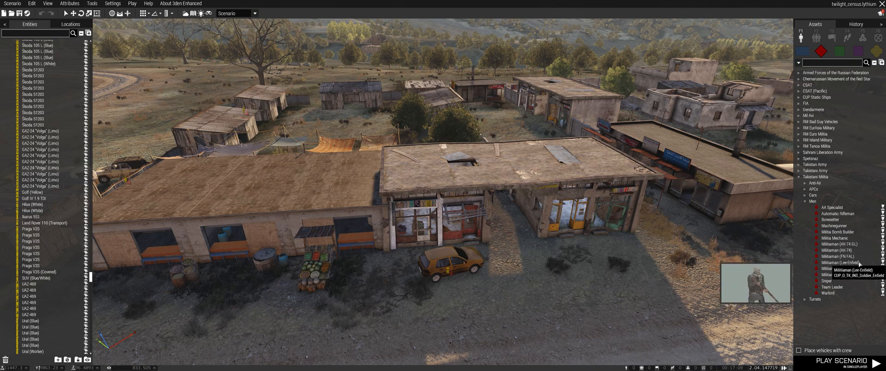
left_click(836, 250)
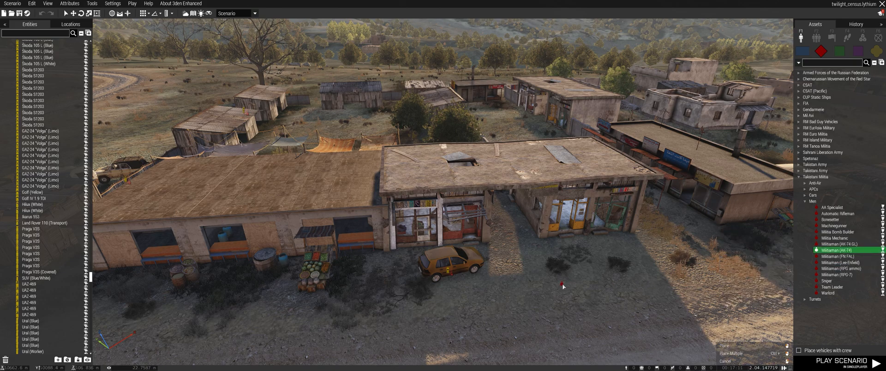
left_click(516, 257)
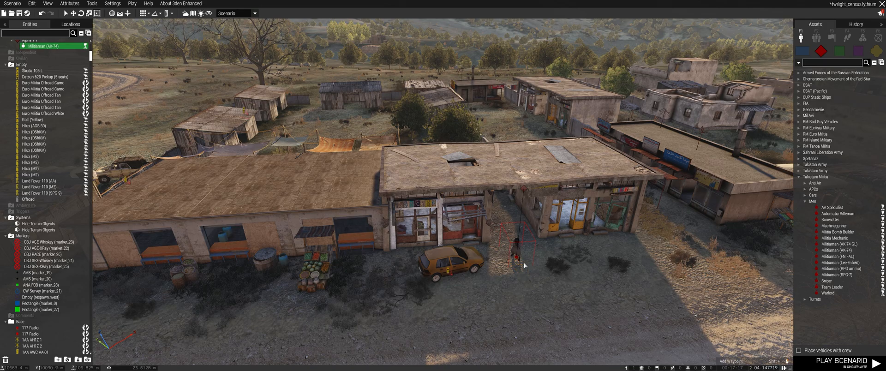
Step: Rotate the militiaman toward the street and shift him slightly away from the orange car at the passage entrance
scroll(552, 276, "up", 10)
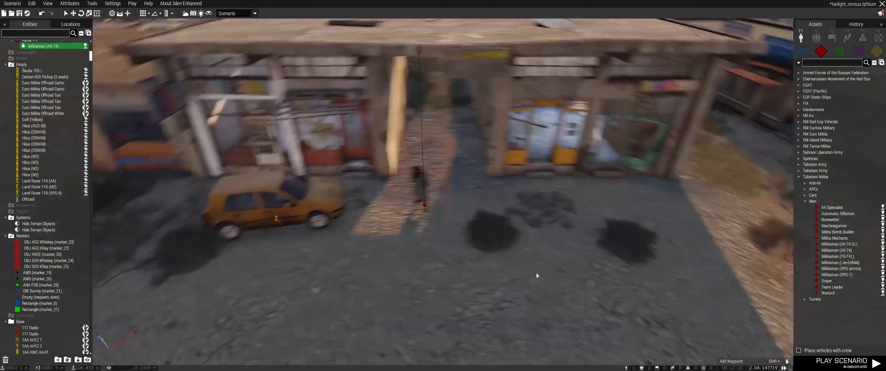
right_click_drag(536, 275, 563, 276)
key("a")
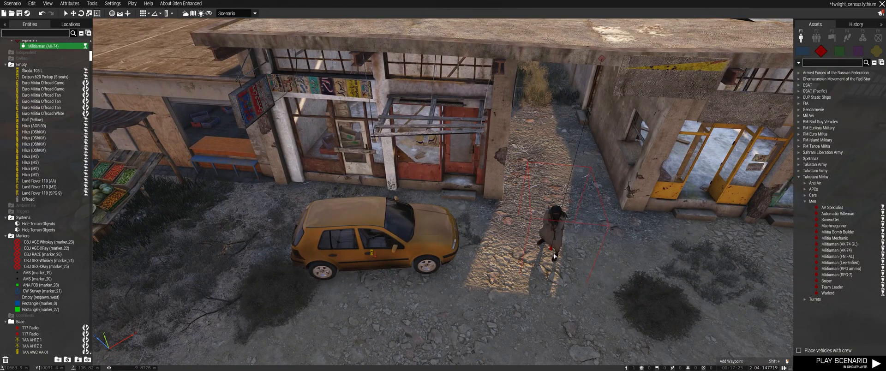
left_click_drag(551, 249, 579, 332, "shift")
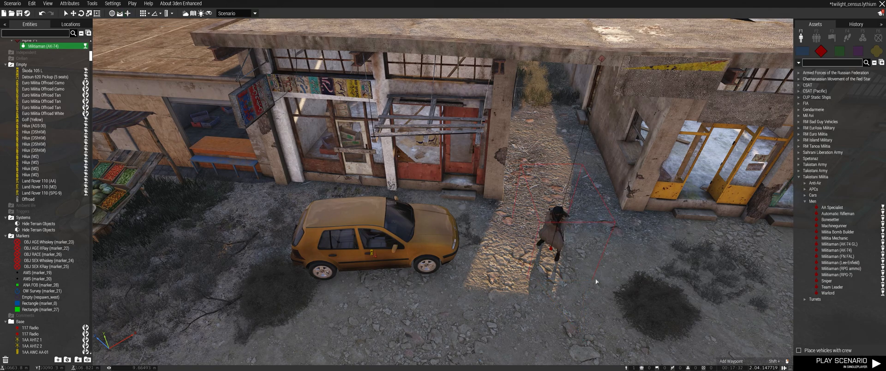
left_click_drag(555, 250, 574, 265)
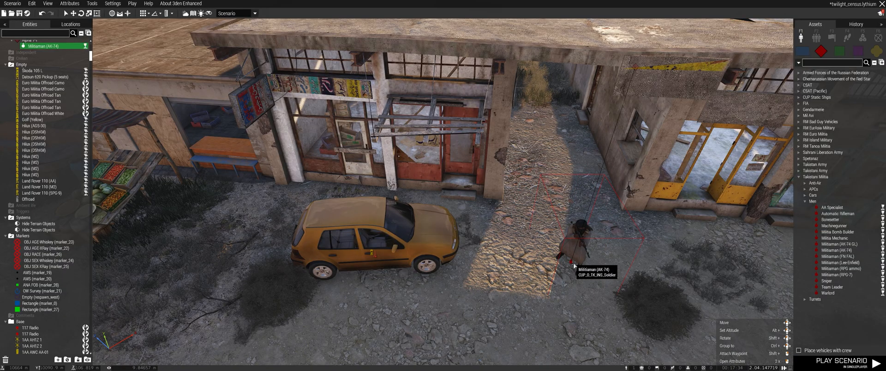
Step: Move the militiaman to the open lane between the shop building and the long flat-roofed building
key("q")
key("s")
right_click_drag(580, 267, 606, 271)
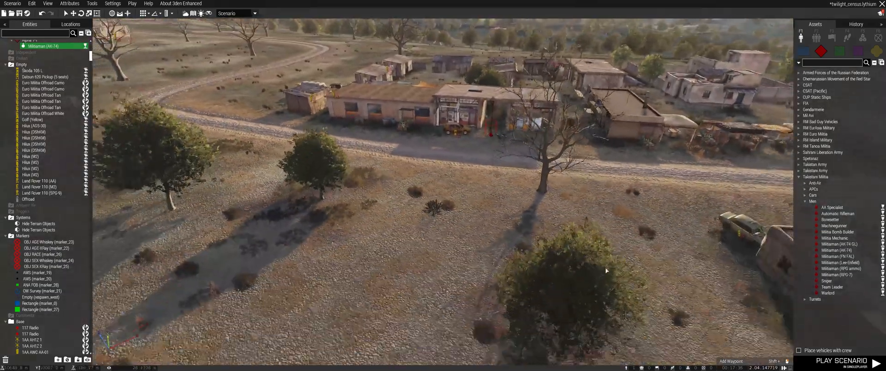
key("s")
left_click_drag(481, 116, 506, 216)
key("w")
key("w")
right_click_drag(545, 266, 510, 251)
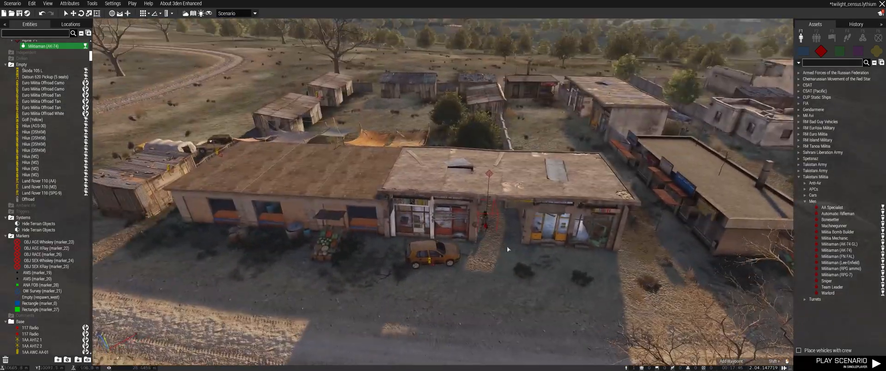
left_click_drag(485, 228, 519, 326)
key("d")
key("w")
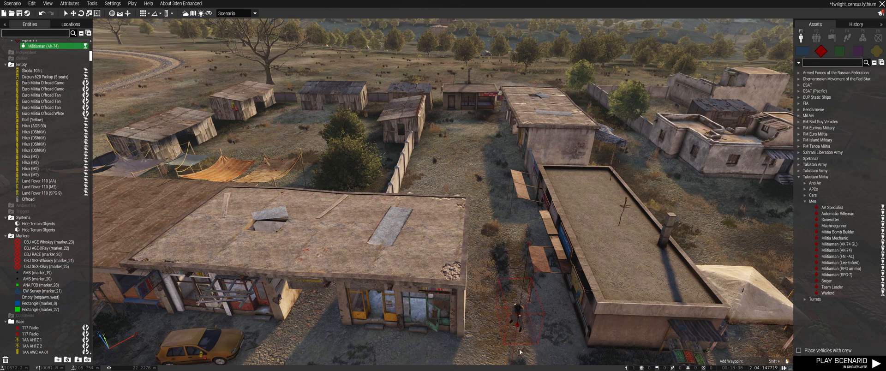
Step: Move the militiaman into the passage between the shops and position him against the sunlit side wall
left_click_drag(517, 323, 323, 305)
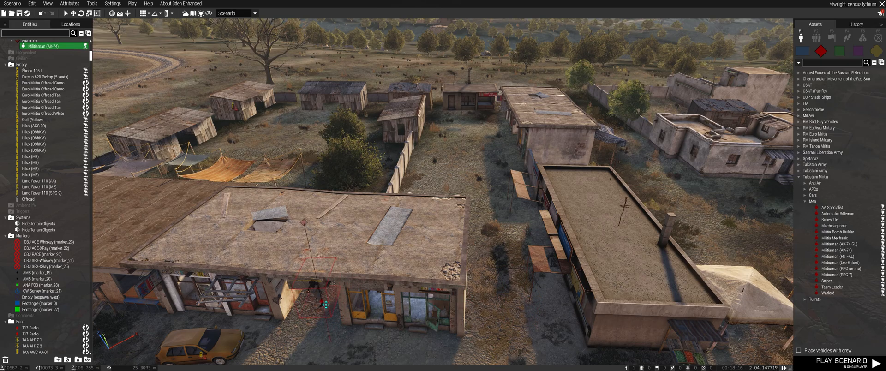
scroll(323, 305, "up", 2)
right_click_drag(311, 271, 272, 290)
left_click_drag(467, 308, 466, 212)
key("z")
right_click_drag(526, 243, 551, 236)
key("w")
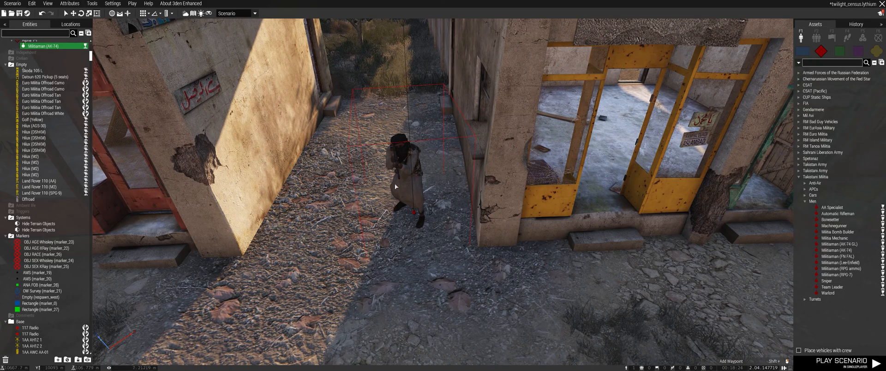
left_click_drag(414, 213, 342, 131)
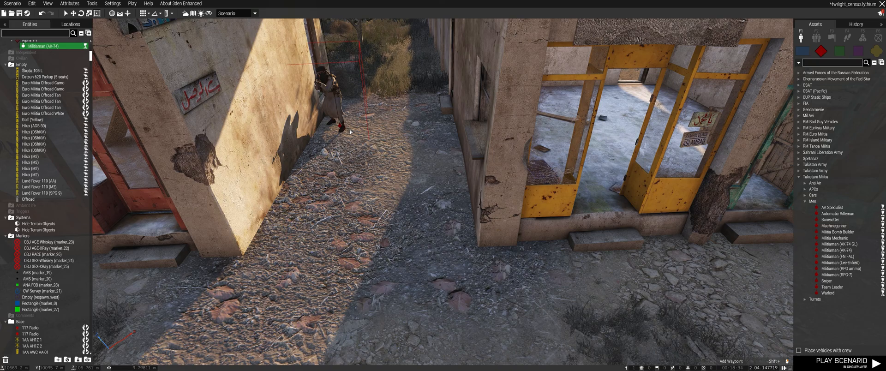
mouse_move(353, 140)
right_mouse_down()
mouse_move(273, 123)
mouse_move(351, 137)
right_mouse_up()
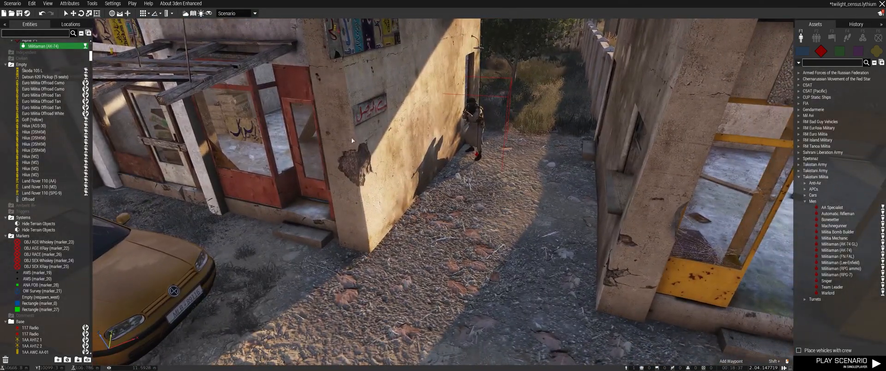
double_click(478, 157)
left_click_drag(549, 218, 551, 284)
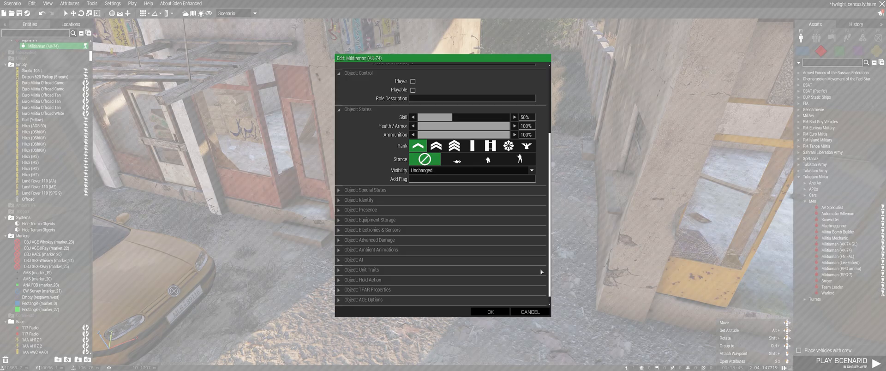
left_click(530, 312)
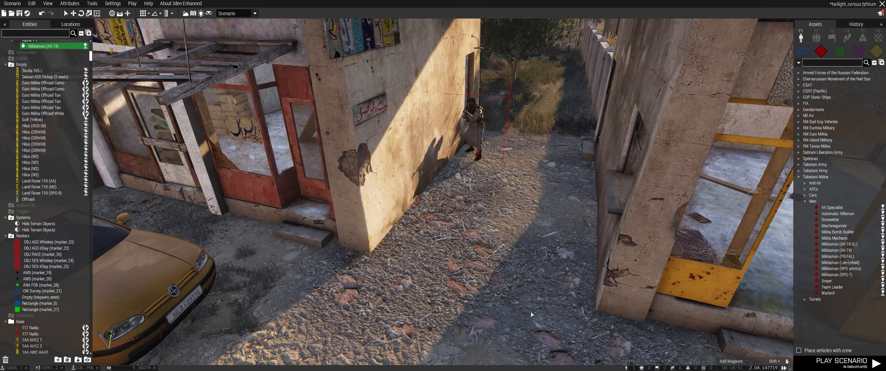
double_click(478, 158)
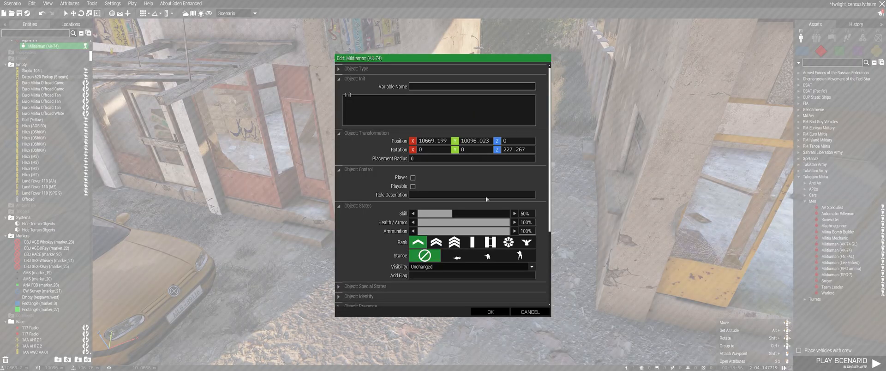
left_click(529, 313)
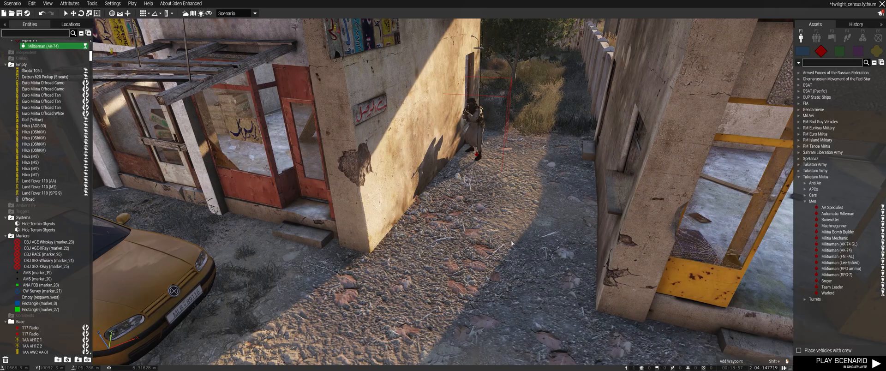
Step: Set the AK-74 militiaman's stance to crouched and collapse the Init, Transformation and Control sections of his attributes
right_click(479, 154)
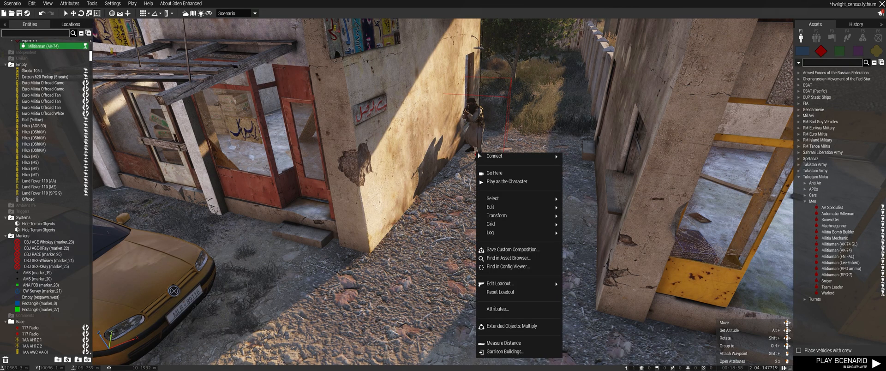
left_click(512, 309)
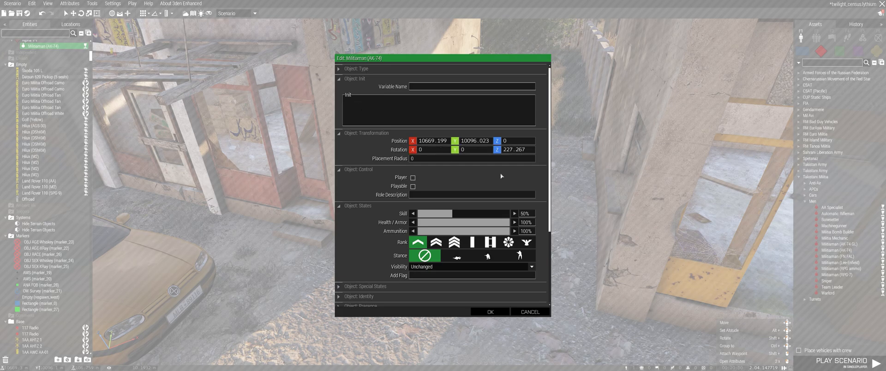
left_click(493, 259)
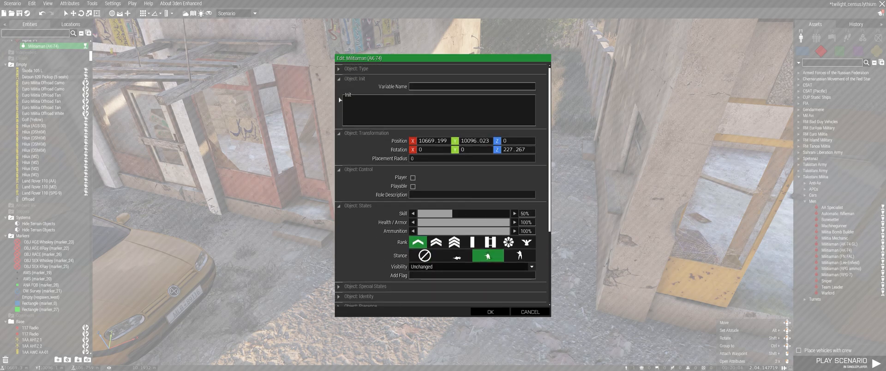
left_click(340, 79)
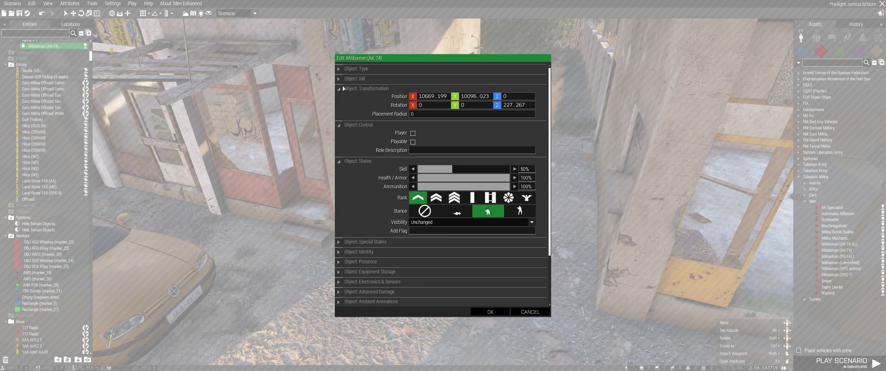
left_click(341, 89)
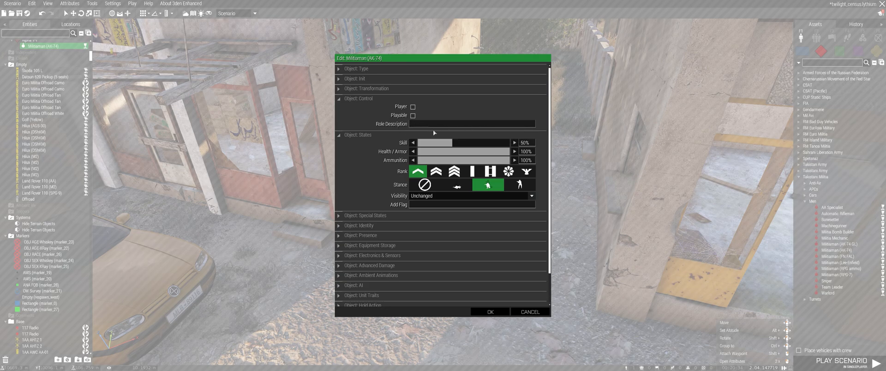
left_click(342, 100)
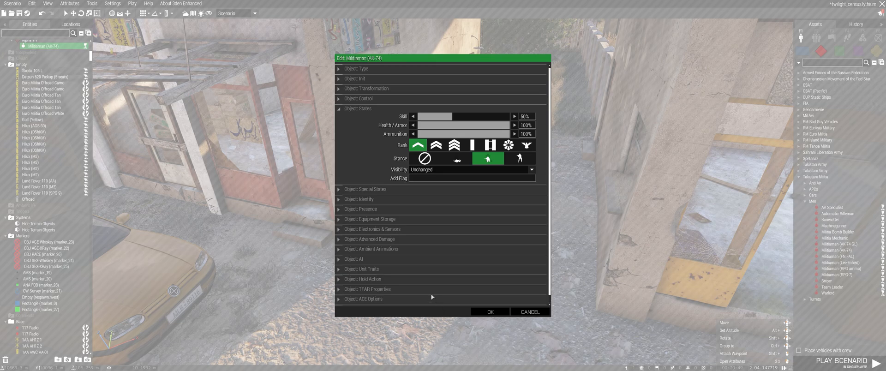
Step: Enable the Move option under the AI Features of the AK-74 militiaman and apply his attributes
left_click(339, 260)
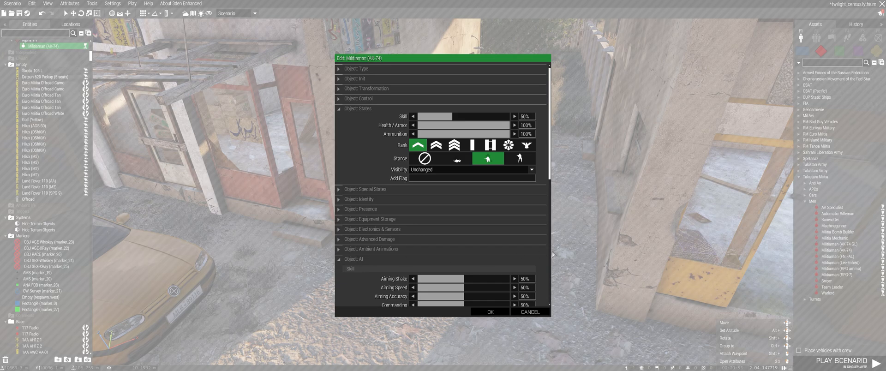
scroll(535, 210, "down", 3)
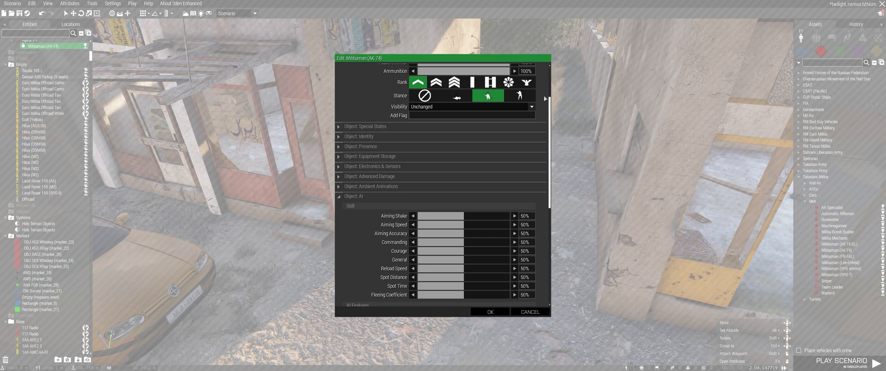
scroll(450, 242, "down", 2)
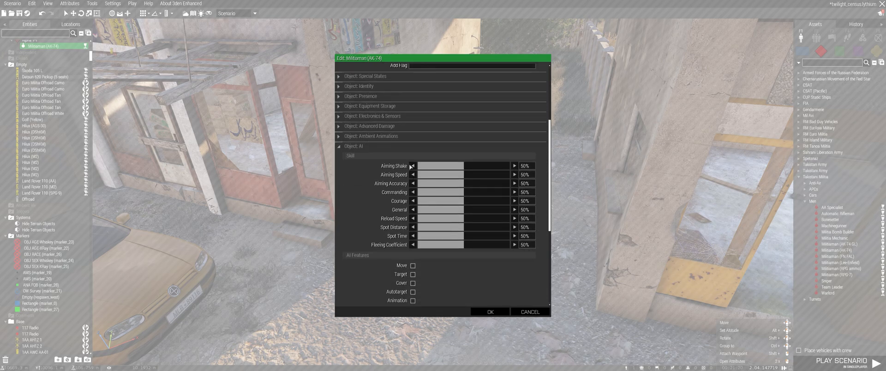
mouse_move(399, 167)
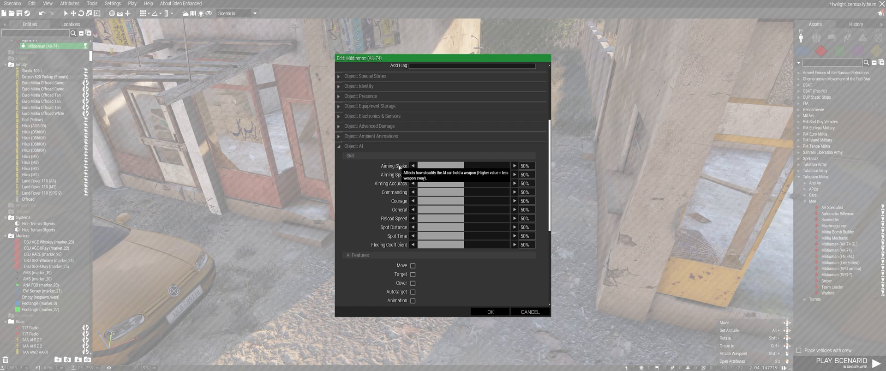
mouse_move(405, 236)
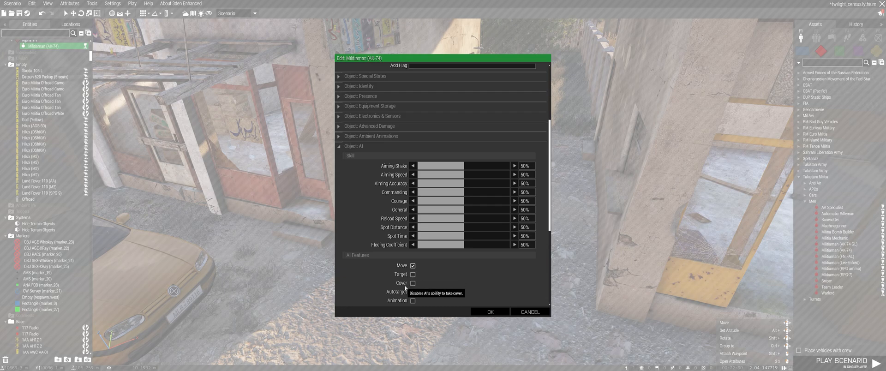
scroll(421, 264, "down", 4)
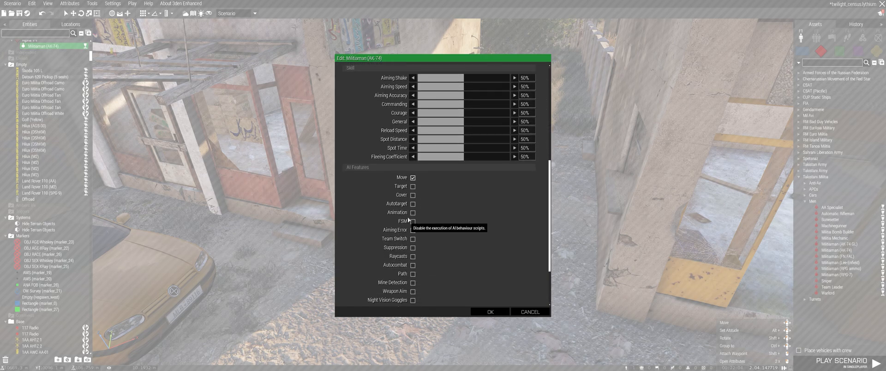
scroll(409, 218, "down", 2)
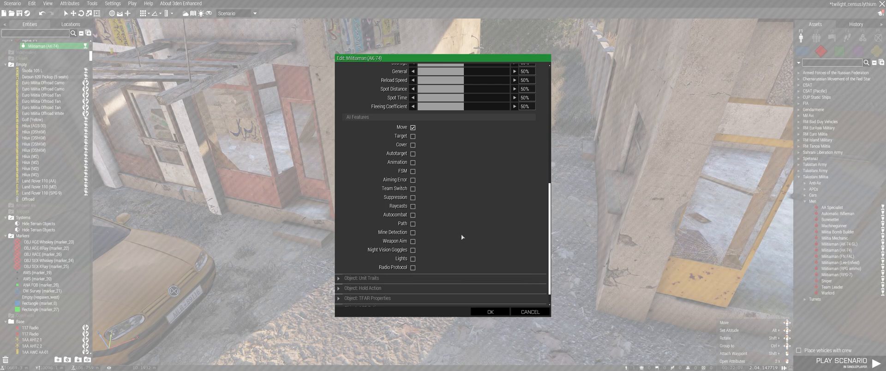
scroll(463, 242, "up", 3)
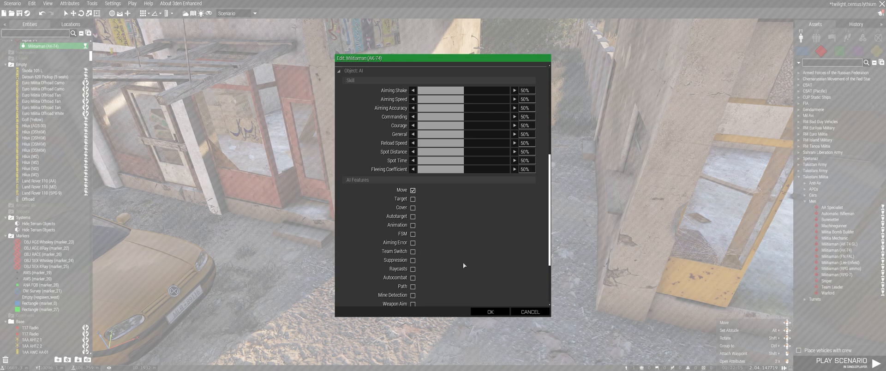
left_click(490, 312)
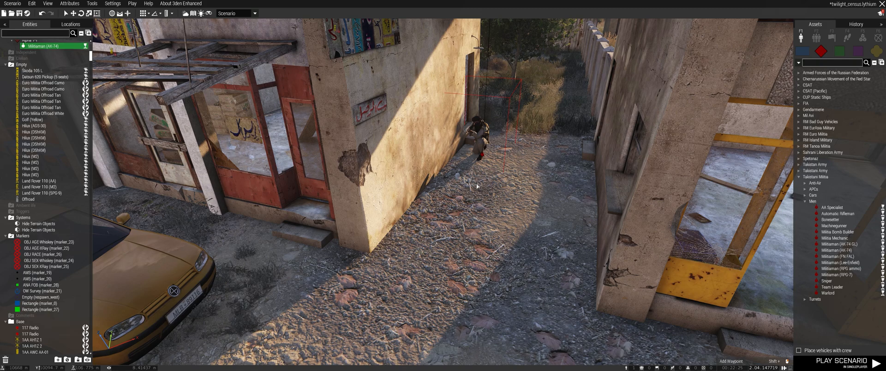
Step: Place a Militiaman (FN FAL) by the wall opposite the crouching militiaman in the passage and rotate him to face the street
left_click(848, 256)
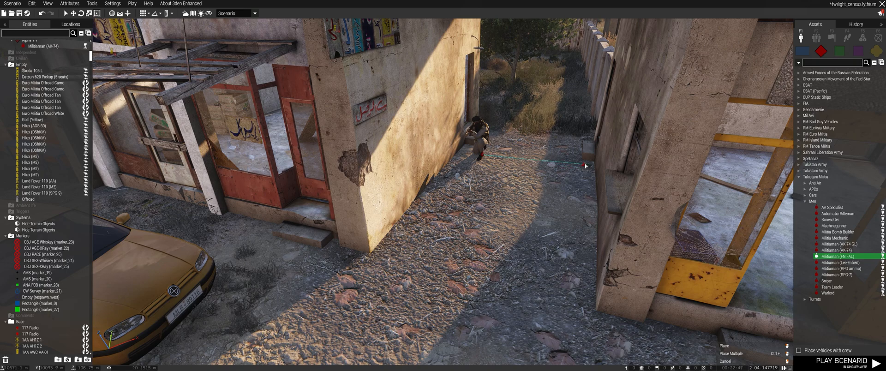
left_click(587, 228)
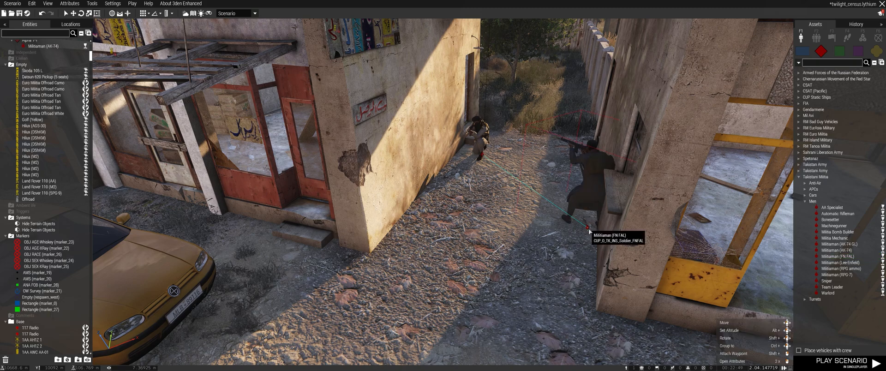
left_click_drag(599, 265, 583, 245)
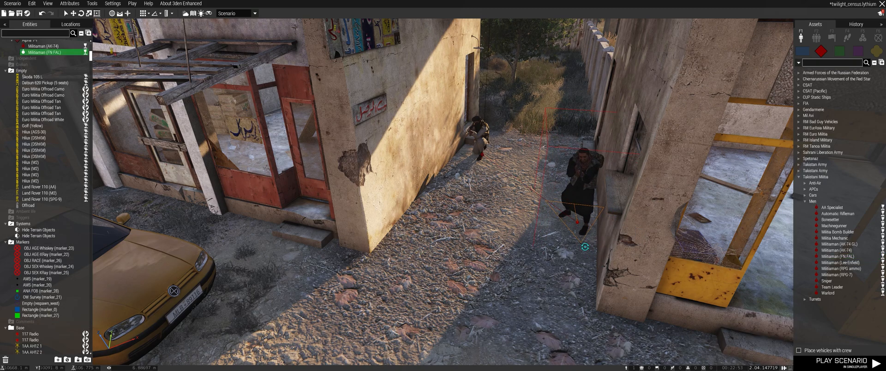
Step: Set the FN FAL militiaman's stance to standing, enable the Move option under AI Features, and apply
double_click(580, 224)
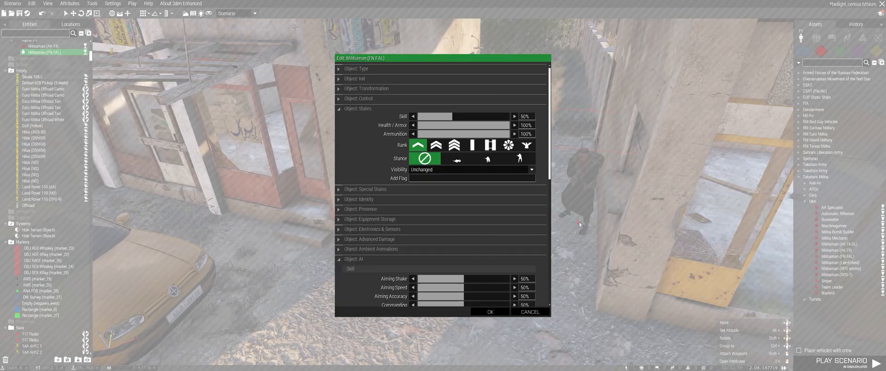
scroll(487, 250, "down", 5)
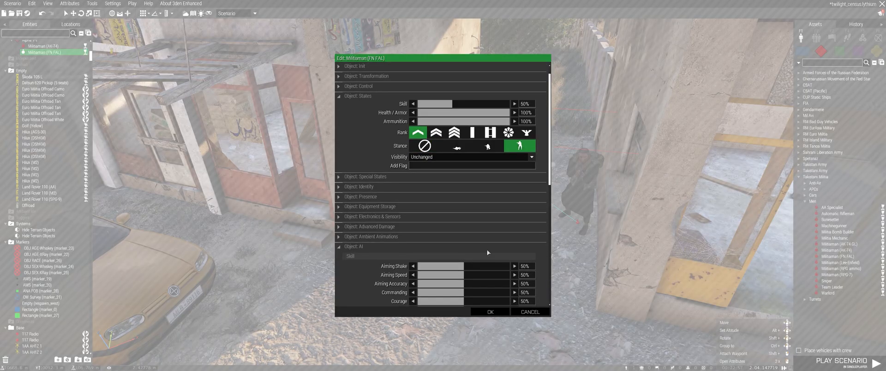
left_click(412, 215)
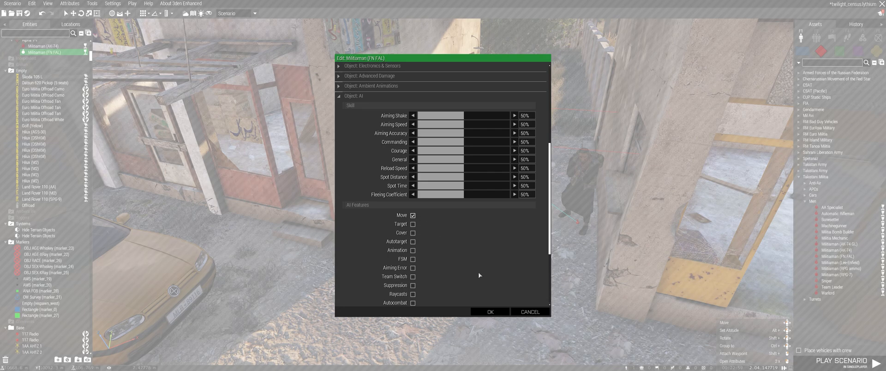
left_click(491, 312)
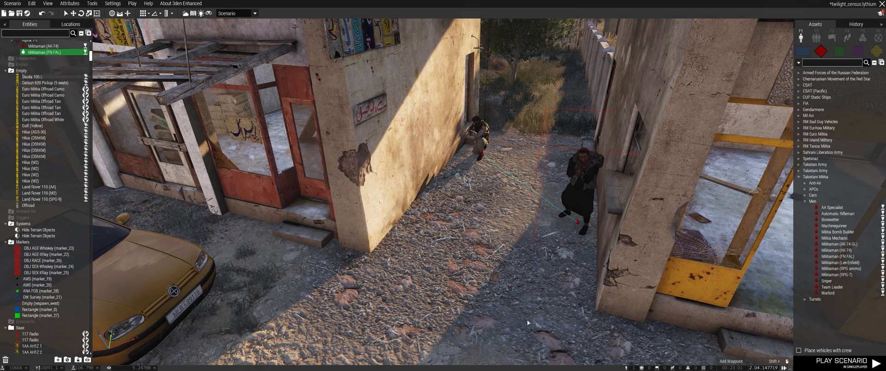
Step: Place a Takistani Militia Machinegunner at an open shop window at the far end of the long flat-roofed building
key("q")
right_click_drag(525, 316, 555, 319)
key("a")
key("w")
key("s")
key("w")
key("z")
key("d")
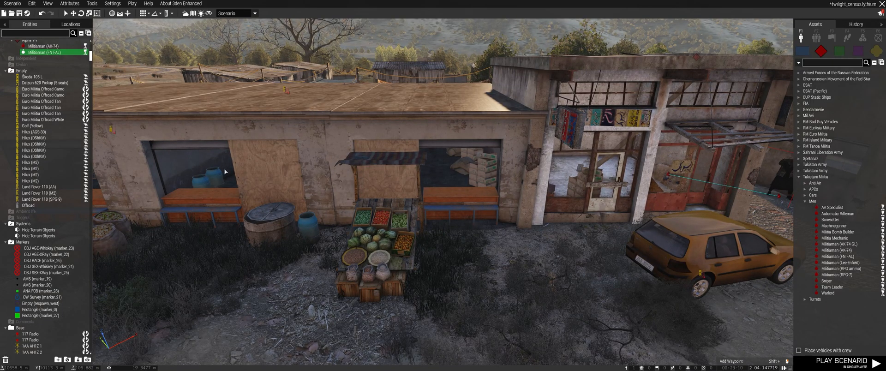
right_click_drag(607, 302, 617, 299)
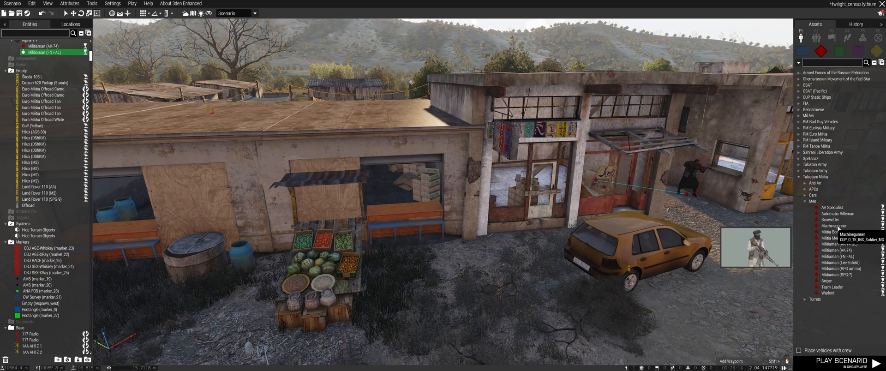
left_click(837, 226)
right_click_drag(729, 222, 460, 246)
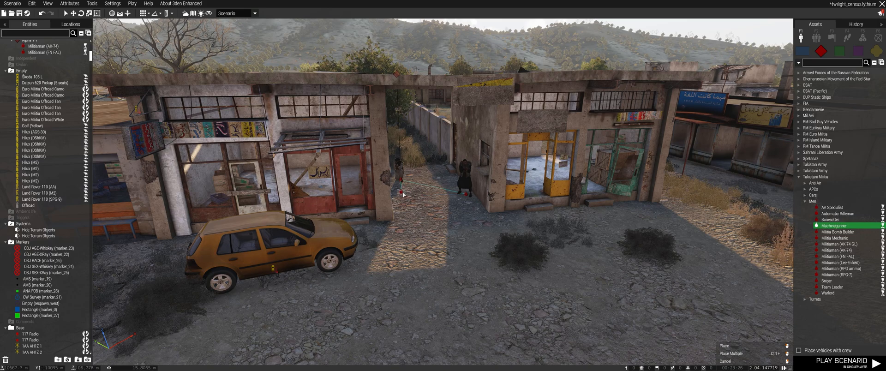
left_click(403, 197)
left_click_drag(402, 192, 305, 281)
key("a")
key("a")
key("a")
key("a")
mouse_move(304, 281)
right_mouse_down()
mouse_move(302, 254)
mouse_move(302, 281)
right_mouse_up()
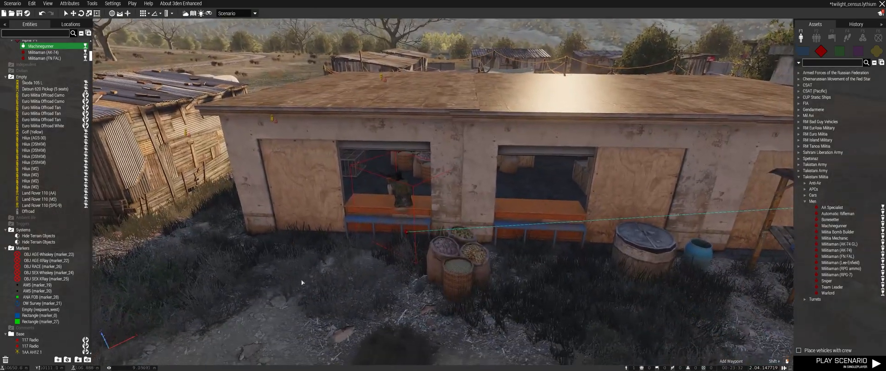
Step: Move the machinegunner inside the storeroom behind the produce sacks and turn him to face the shop window
key("q")
key("w")
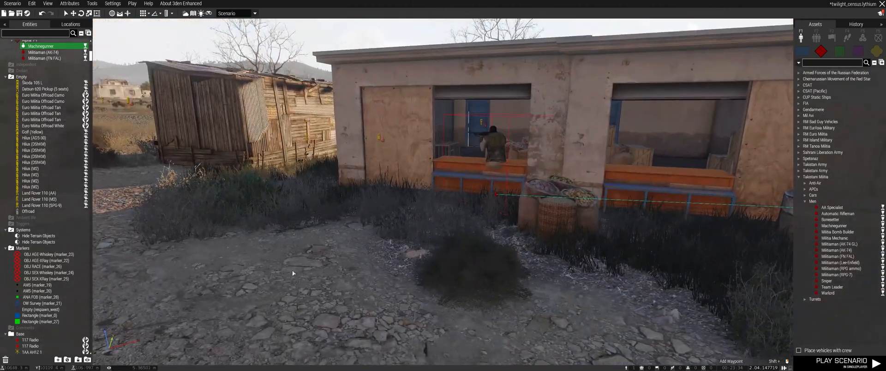
key("w")
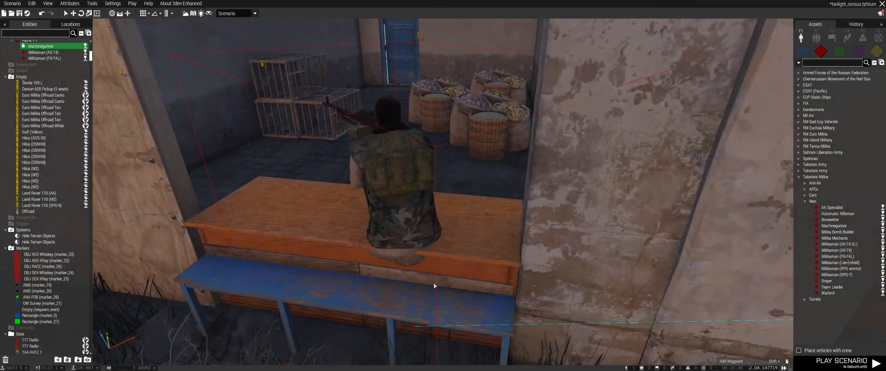
key("w")
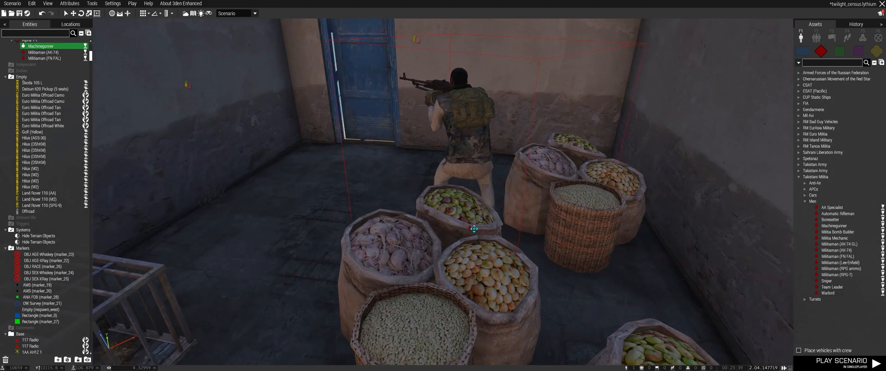
left_click_drag(474, 229, 499, 309)
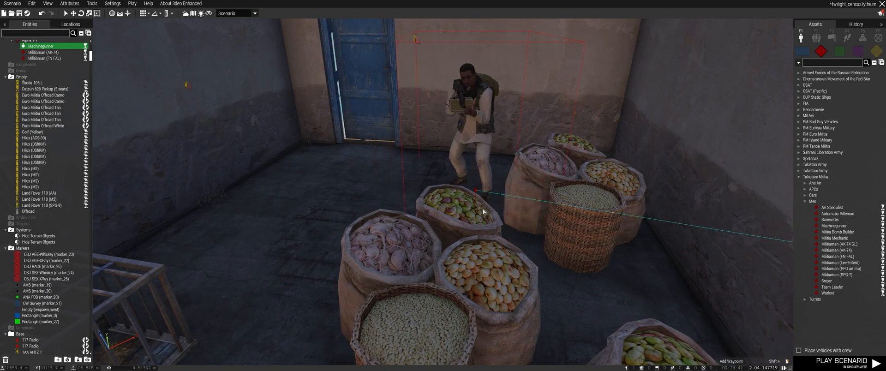
left_click_drag(479, 192, 477, 224)
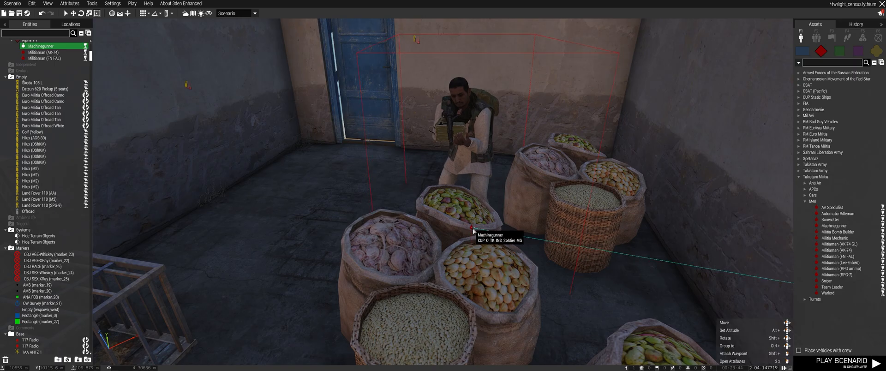
Step: Set the machinegunner's stance to crouched, go to his AI Features, and apply the attributes
double_click(475, 229)
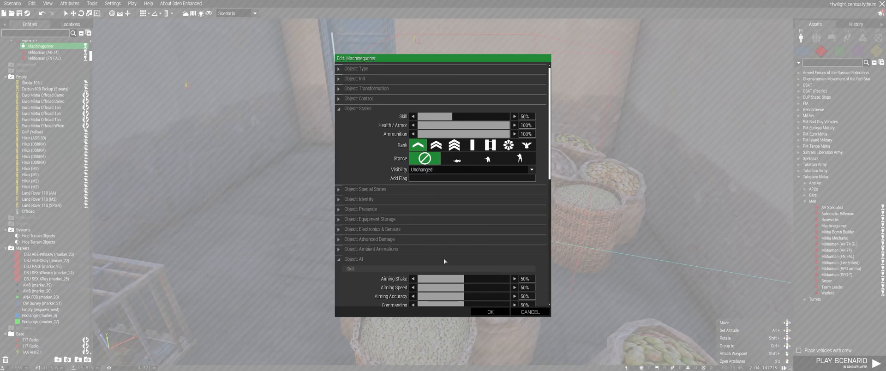
left_click(488, 158)
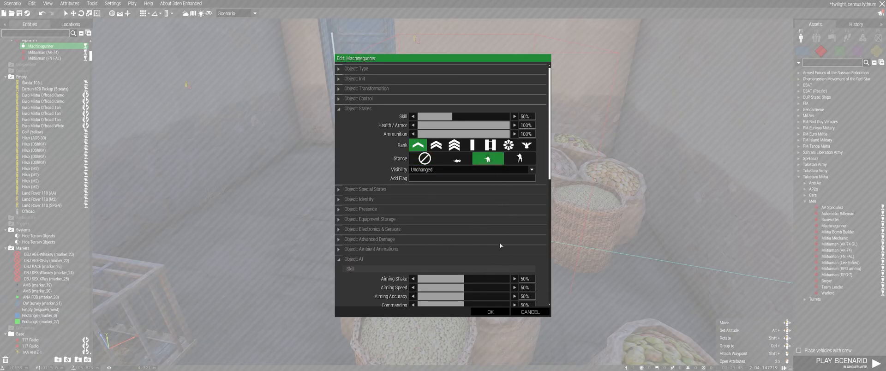
scroll(501, 245, "down", 6)
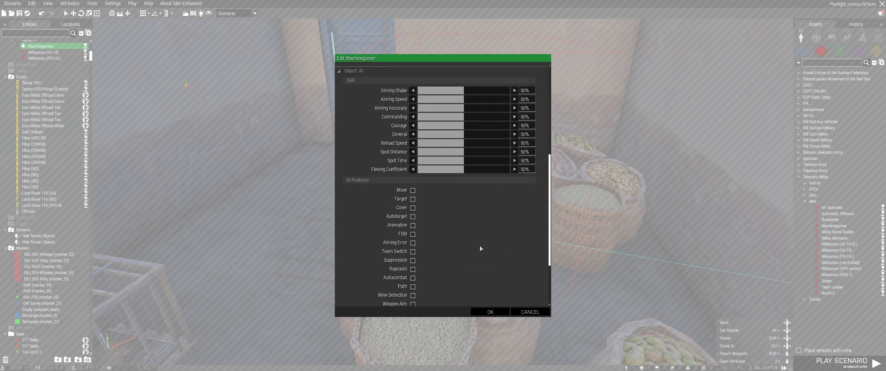
left_click(490, 312)
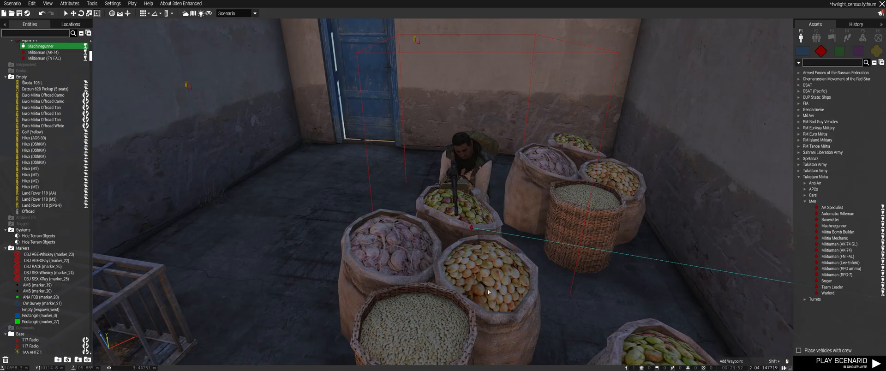
Step: Place a Takistani Militia Militiaman (Lee-Enfield) on the open storeroom floor, beside the crouching machinegunner and in front of the blue door
key("d")
right_click_drag(513, 241, 461, 247)
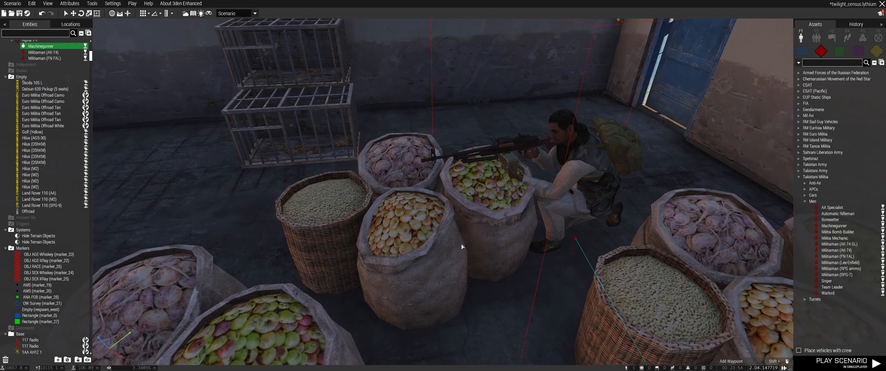
left_click_drag(568, 243, 604, 244)
right_click_drag(652, 238, 690, 277)
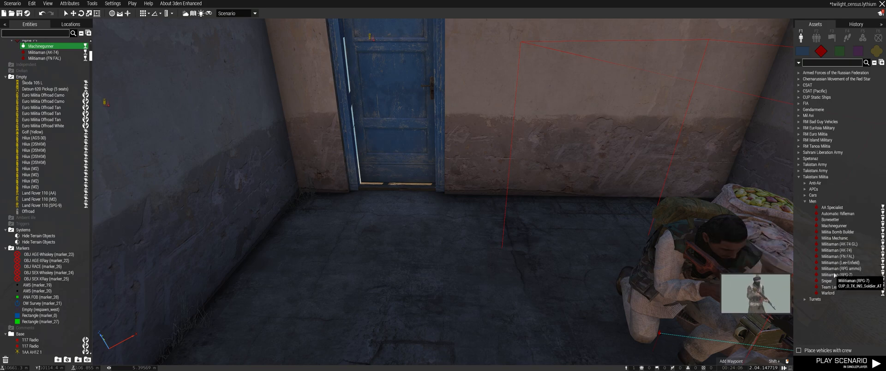
left_click(837, 263)
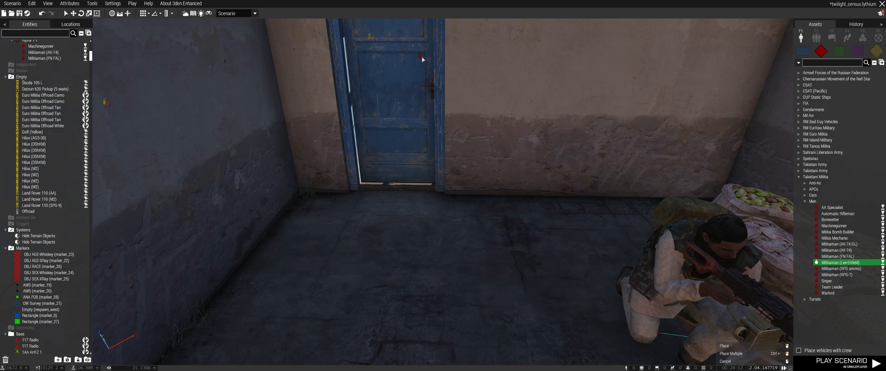
left_click_drag(405, 93, 257, 345)
Step: Set the Lee-Enfield militiaman's stance to crouched and apply his attributes
double_click(259, 342)
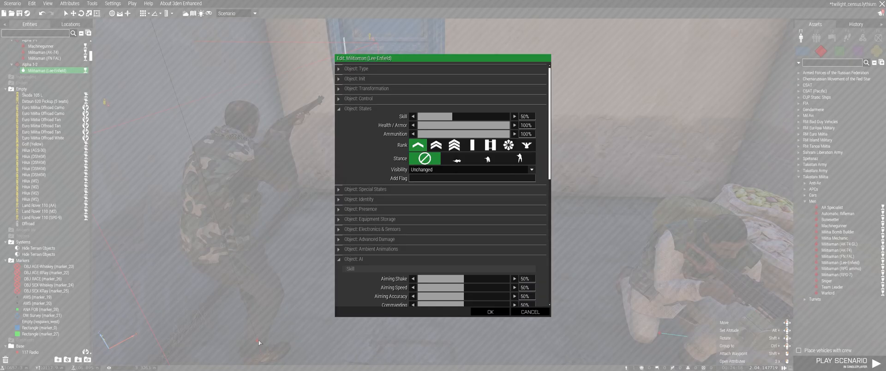
left_click(487, 159)
scroll(503, 207, "down", 5)
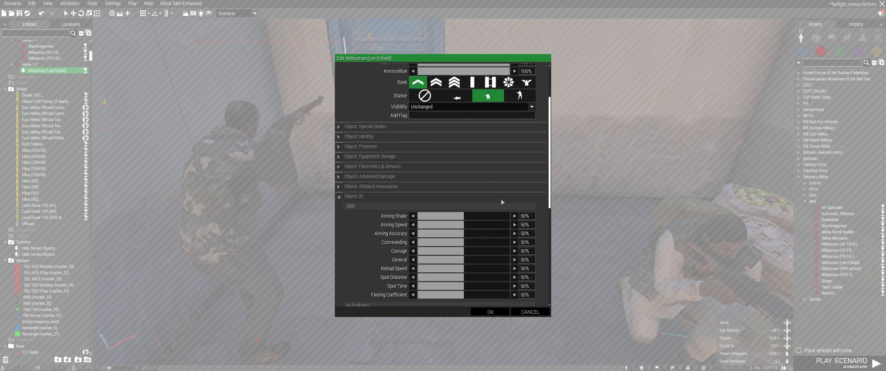
left_click(490, 312)
Step: Group the Lee-Enfield militiaman to the Alpha 1-1 militiaman standing in the passage of the shop building
key("q")
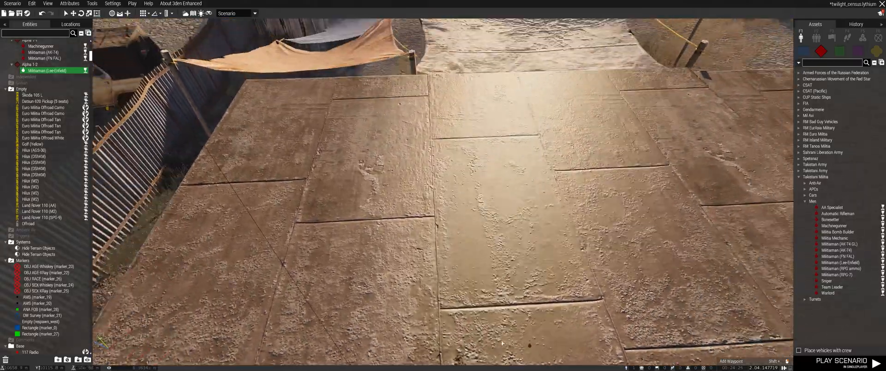
mouse_move(497, 326)
right_mouse_down()
mouse_move(504, 355)
mouse_move(508, 326)
mouse_move(490, 314)
right_mouse_up()
key("d")
key("s")
key("d")
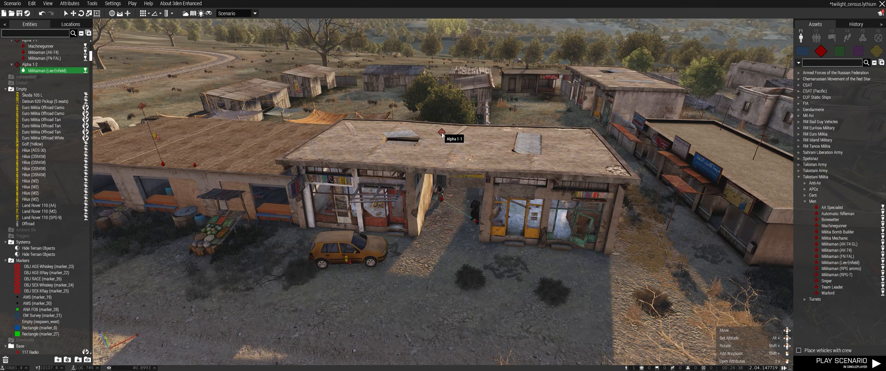
key("m")
scroll(502, 242, "up", 5)
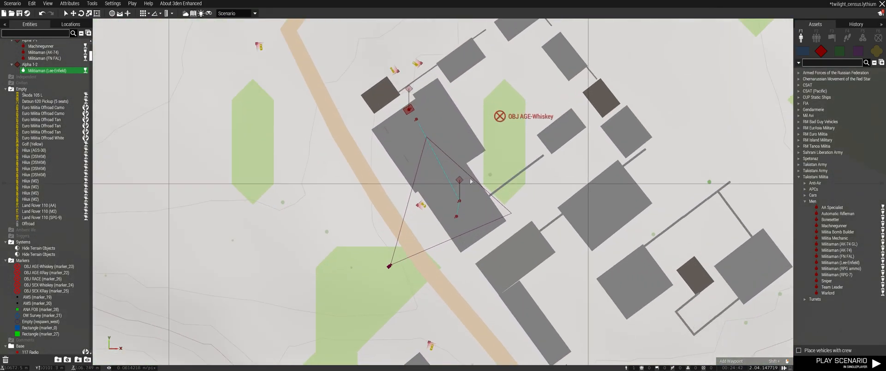
key("m")
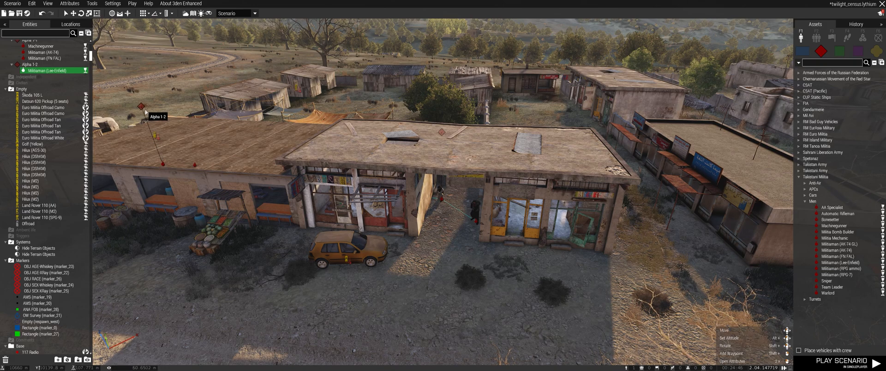
right_click(165, 166)
mouse_move(207, 167)
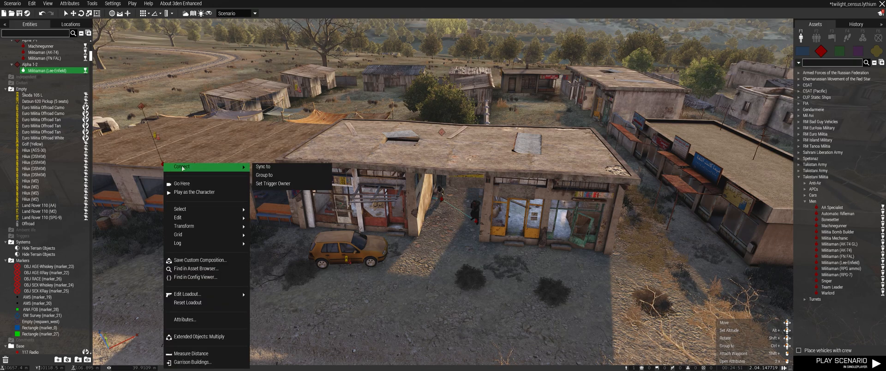
left_click(273, 179)
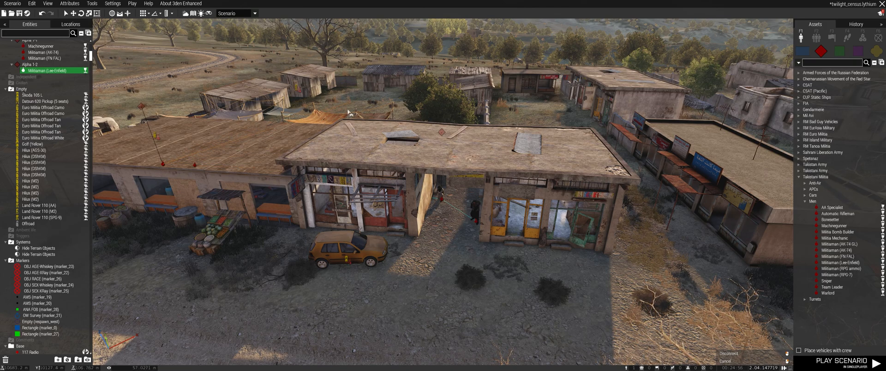
left_click(444, 202)
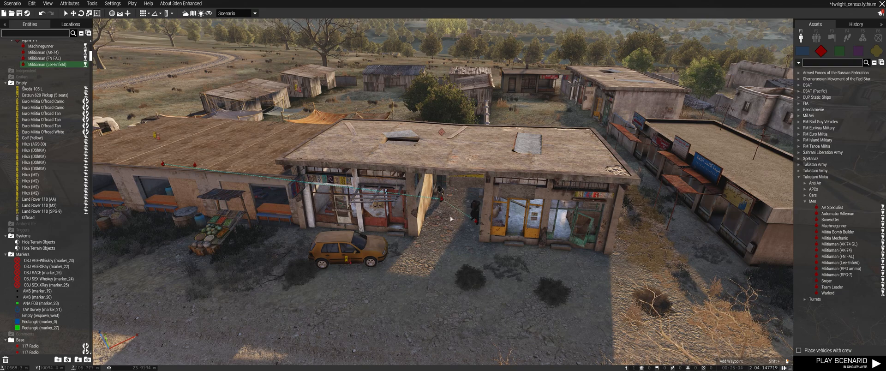
Step: Back the view away from the shop buildings and switch the asset browser to the system modules
key("s")
key("s")
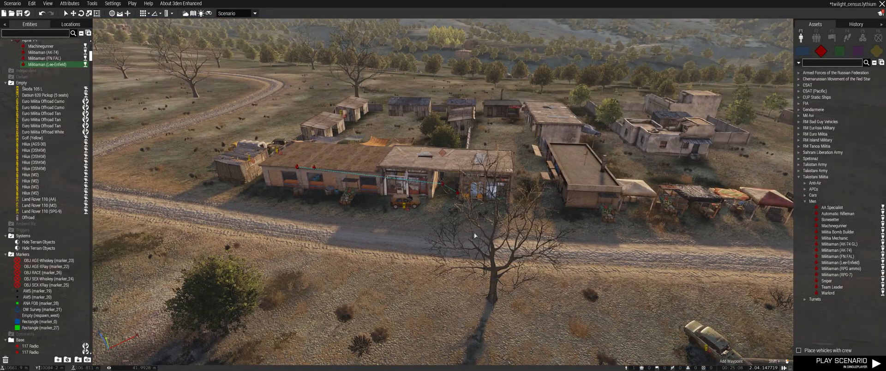
key("w")
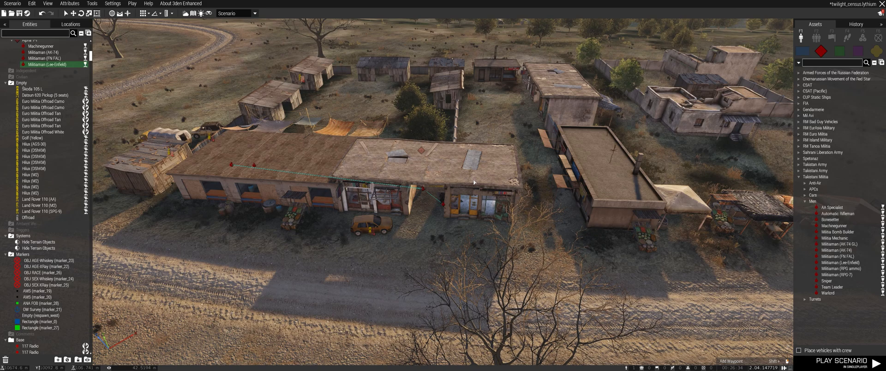
left_click(862, 40)
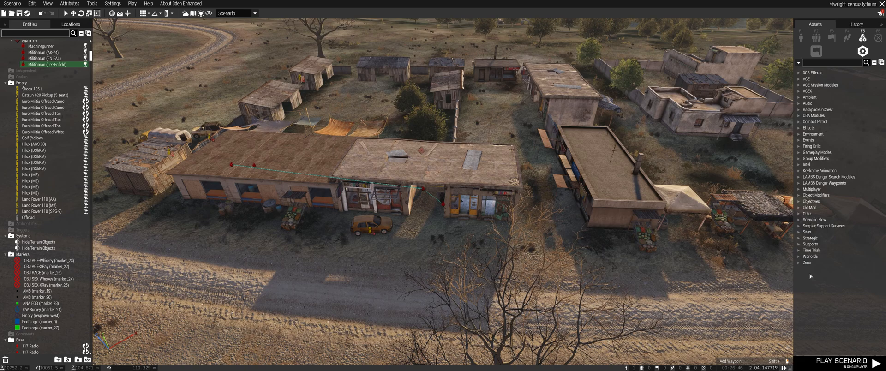
left_click(800, 264)
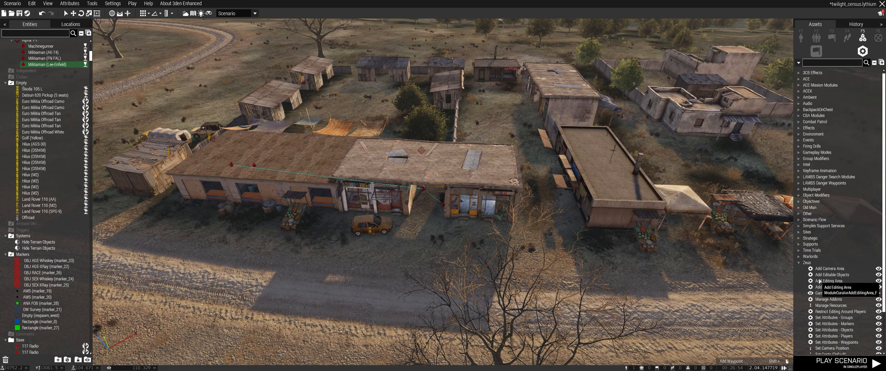
left_click(800, 264)
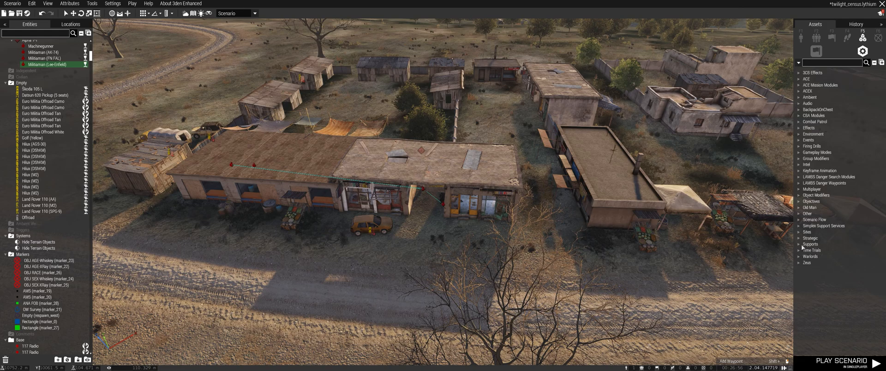
left_click(798, 226)
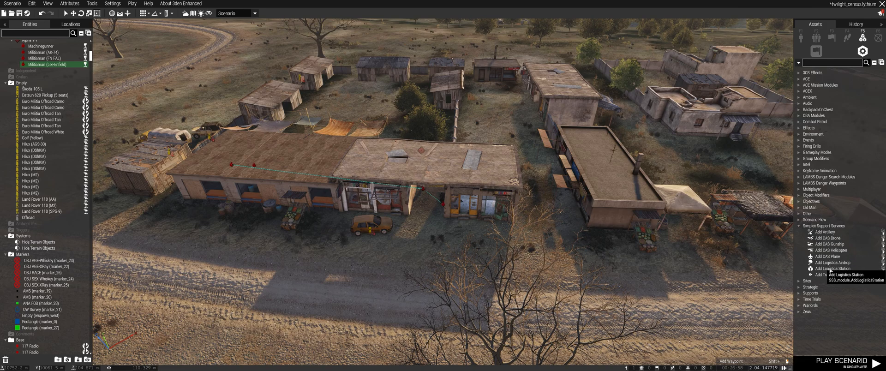
left_click(799, 227)
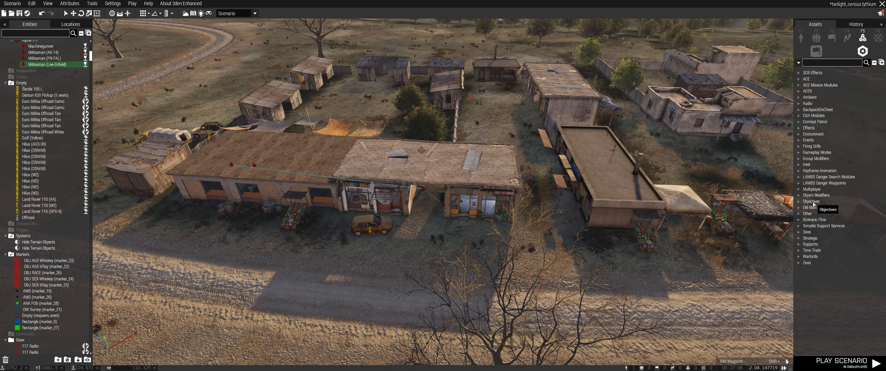
Step: Place a Show / Hide module from the Object Modifiers category
left_click(799, 196)
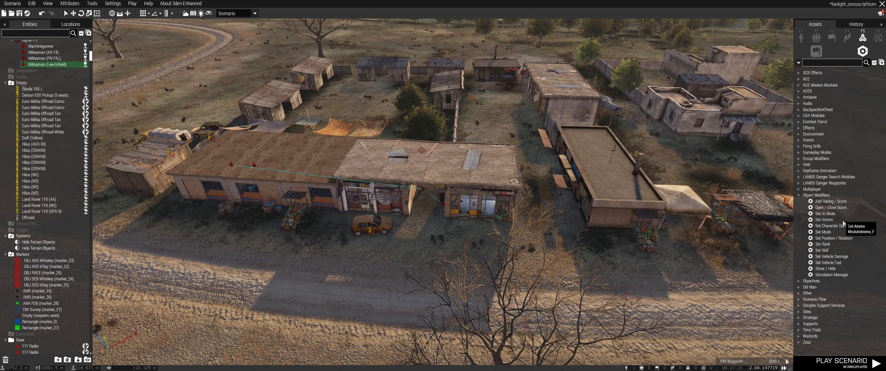
left_click(829, 270)
left_click(559, 42)
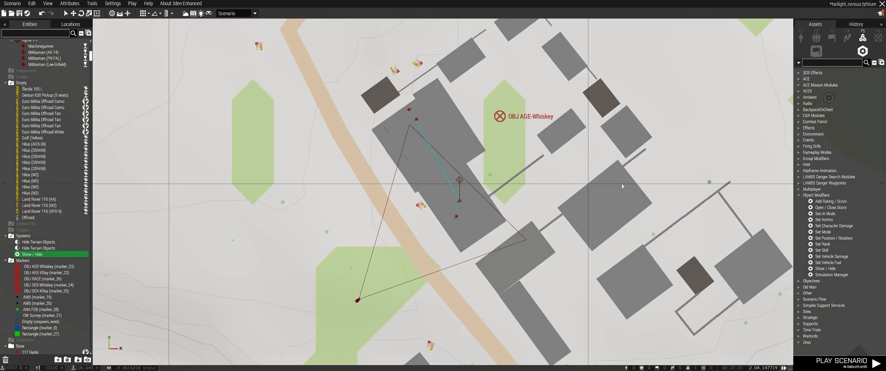
Step: Move the Show / Hide module to open ground east of the road at Limari and keep Hide units for groups of synchronized objects
scroll(622, 186, "down", 4)
left_click_drag(676, 145, 595, 77)
right_click_drag(595, 77, 573, 188)
left_click_drag(573, 189, 570, 135)
scroll(569, 135, "up", 3)
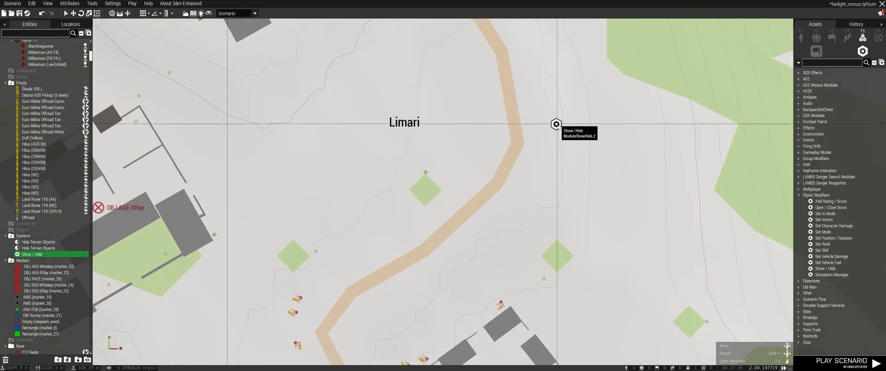
double_click(556, 124)
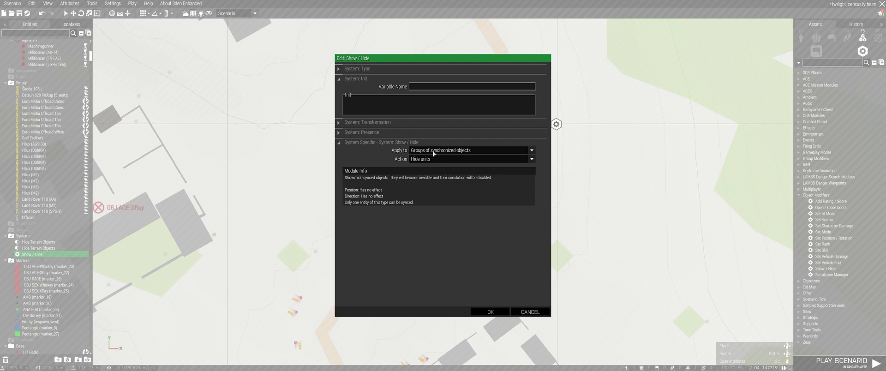
left_click(490, 312)
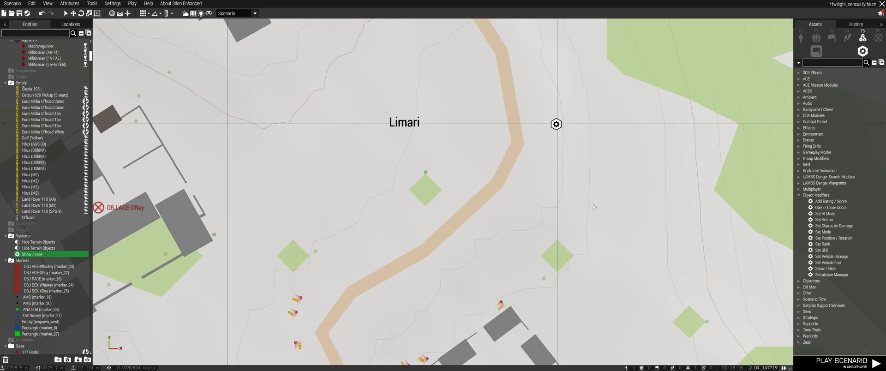
Step: Paste a second Show / Hide module and position it just south of the first one near Limari
scroll(587, 206, "down", 5)
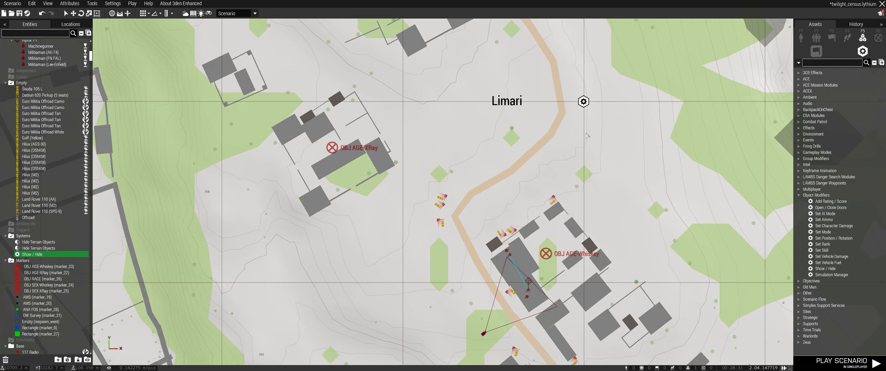
key("ctrl+v")
scroll(586, 134, "up", 5)
left_click_drag(575, 127, 577, 99)
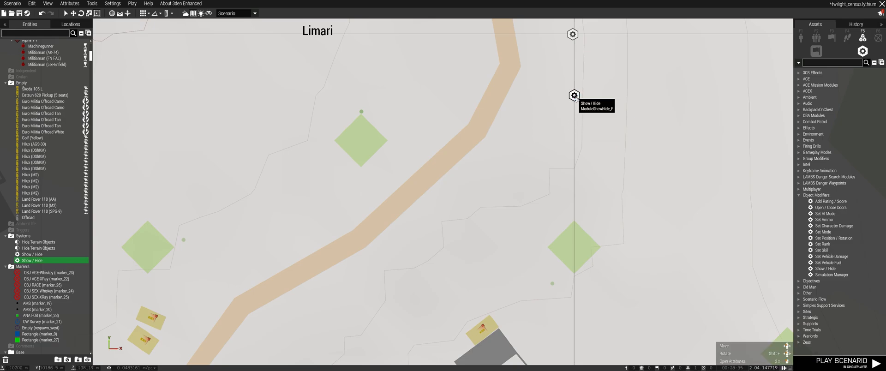
Step: Set the second Show / Hide module's Action to Show units and apply the attributes
double_click(575, 95)
left_click(498, 160)
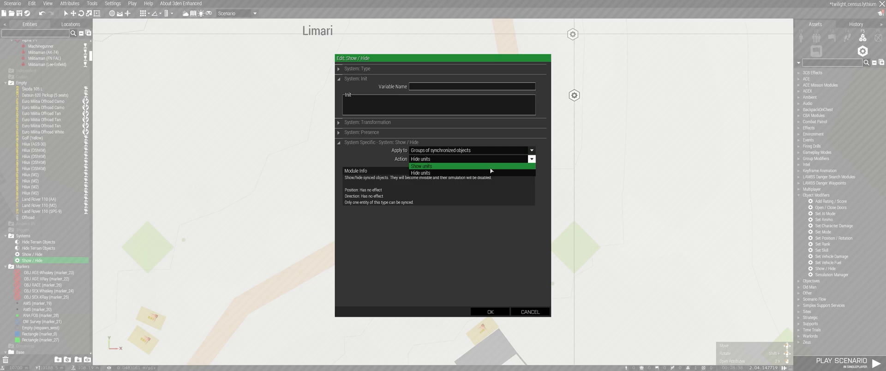
left_click(491, 167)
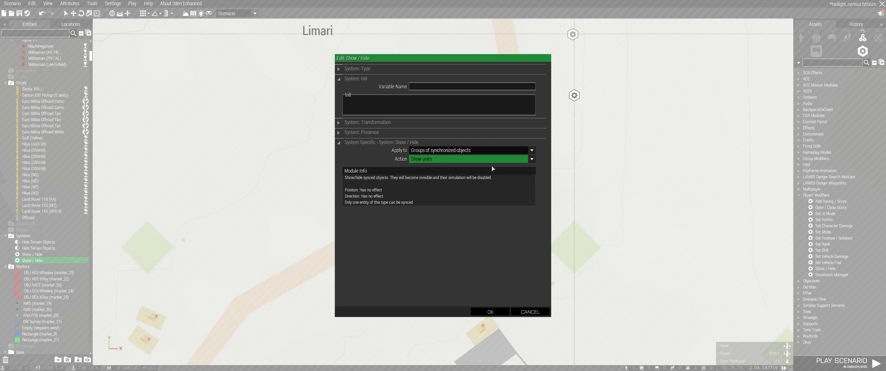
left_click(490, 312)
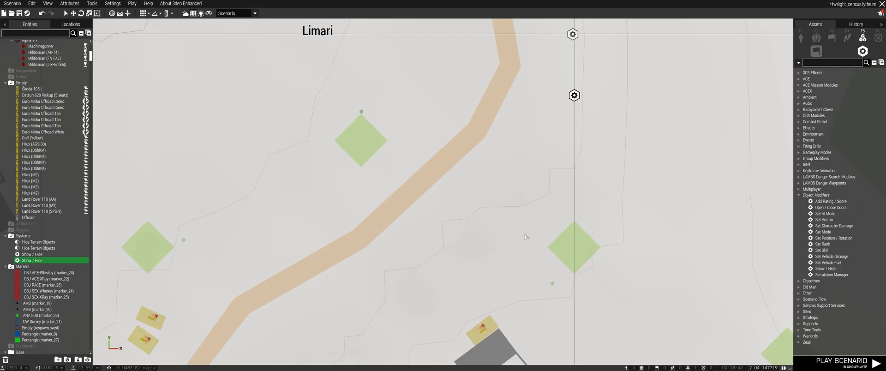
Step: Select both Show / Hide modules and sync them to the Alpha 1-1 leader in the long building beside OBJ AGE-Whiskey
scroll(524, 237, "down", 3)
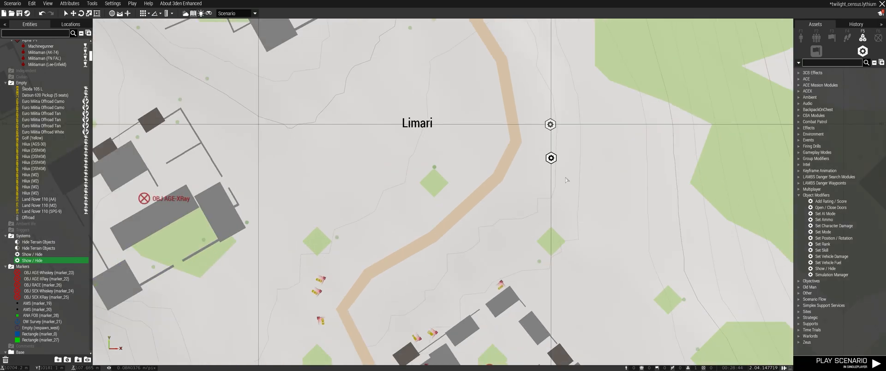
left_click_drag(526, 104, 583, 205)
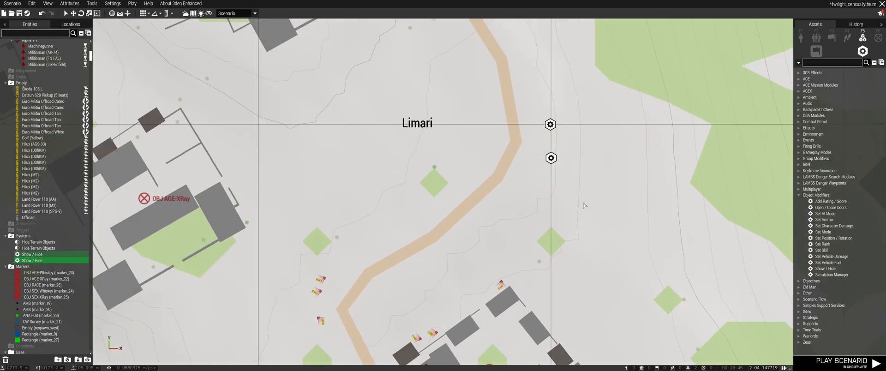
right_click(551, 159)
mouse_move(614, 162)
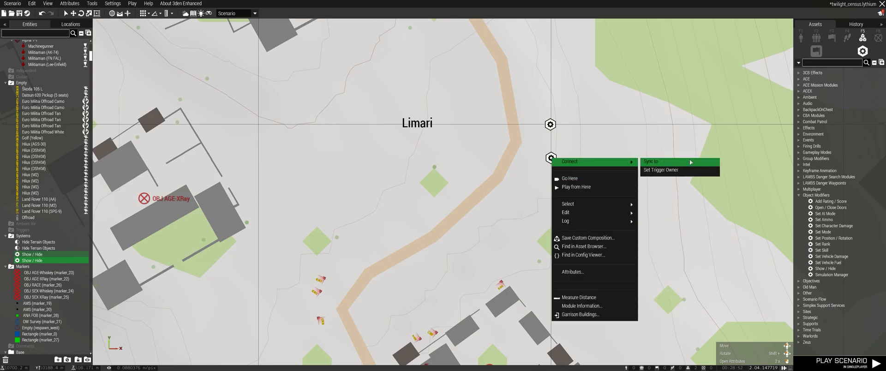
left_click(655, 162)
scroll(476, 316, "up", 10)
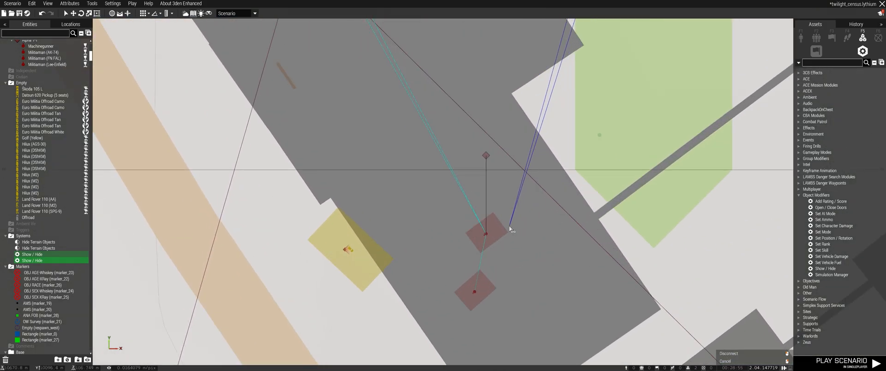
left_click(485, 233)
scroll(507, 242, "down", 3)
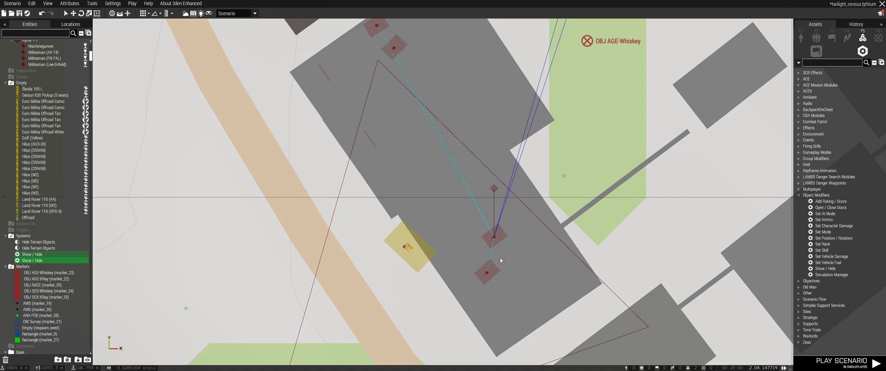
scroll(670, 151, "down", 8)
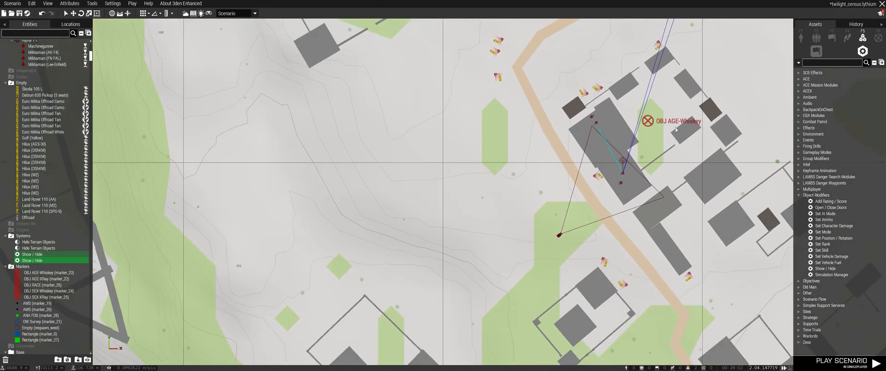
Step: Place a Takistani Militia Militiaman (AK-74 GL) on the road just southwest of the long building beside OBJ AGE-Whiskey
scroll(632, 184, "up", 4)
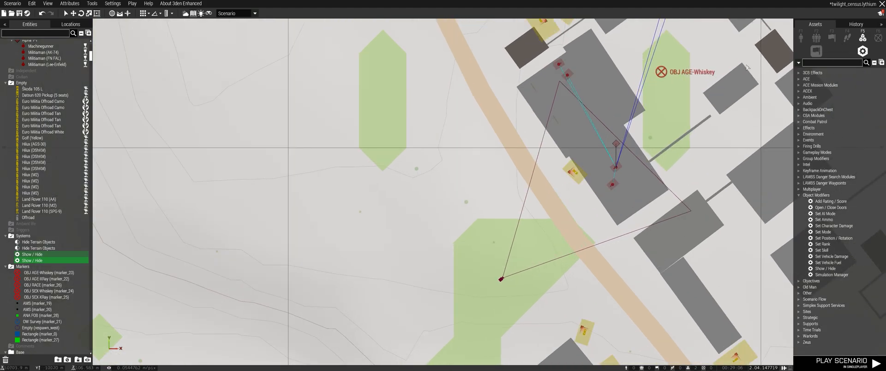
key("F1")
left_click(846, 245)
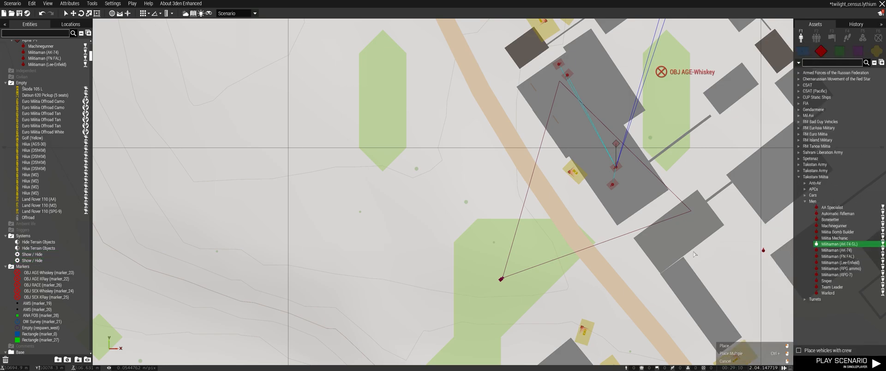
left_click(570, 238)
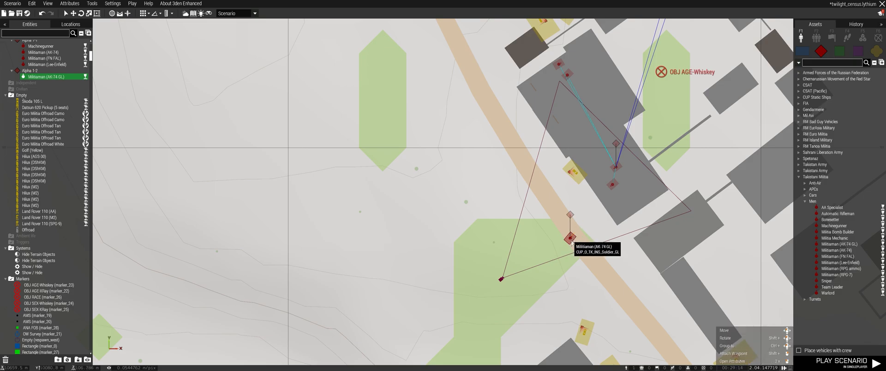
Step: Preview the mission by playing as the newly placed militiaman and return to the editor
right_click(571, 240)
mouse_move(582, 228)
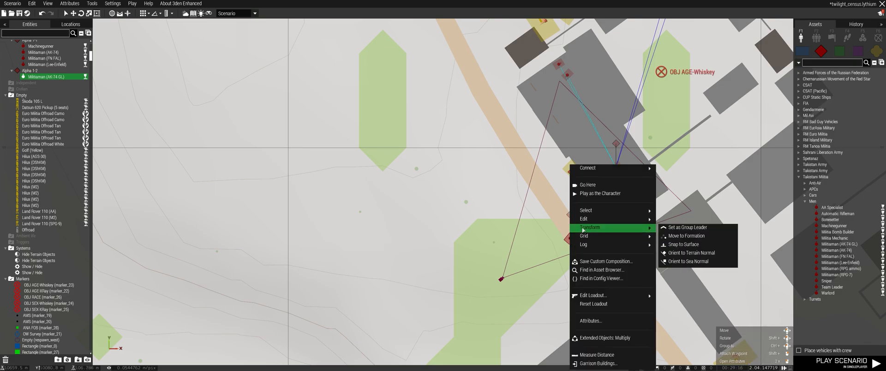
left_click(603, 197)
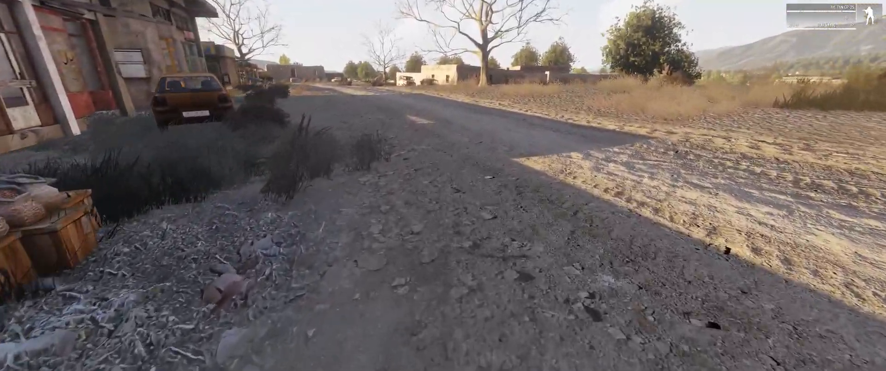
key("Escape")
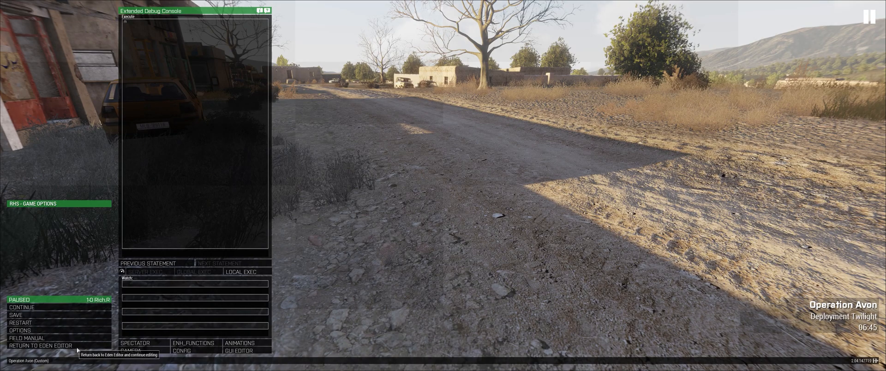
left_click(77, 348)
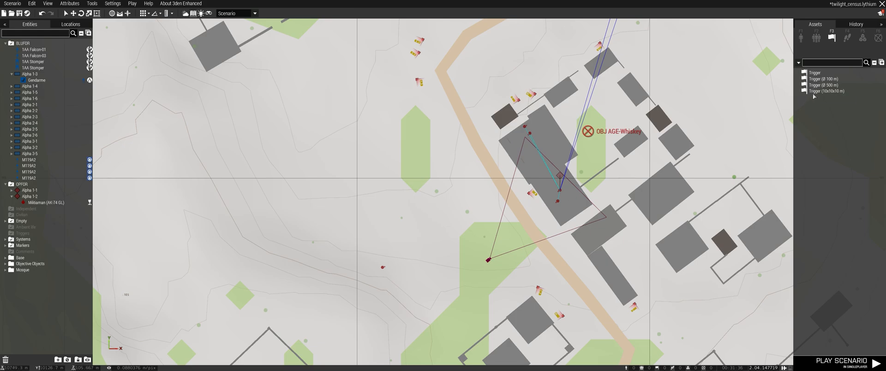
left_click(815, 73)
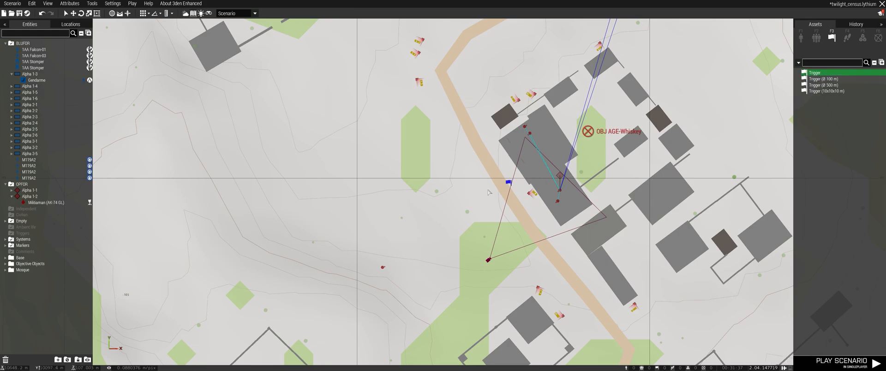
left_click(418, 216)
scroll(418, 217, "up", 5)
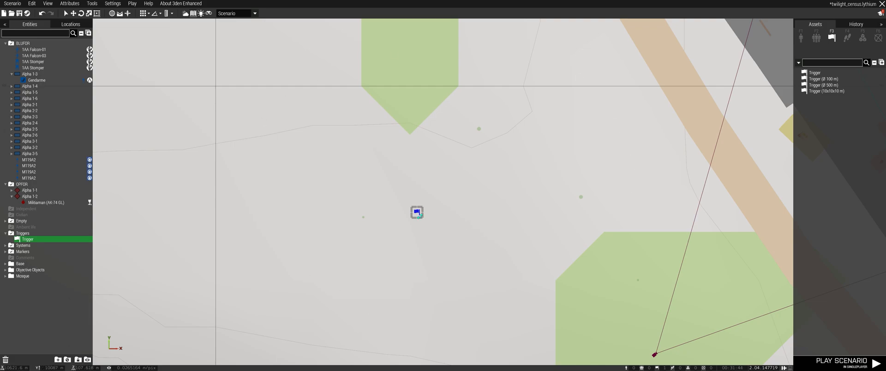
double_click(418, 213)
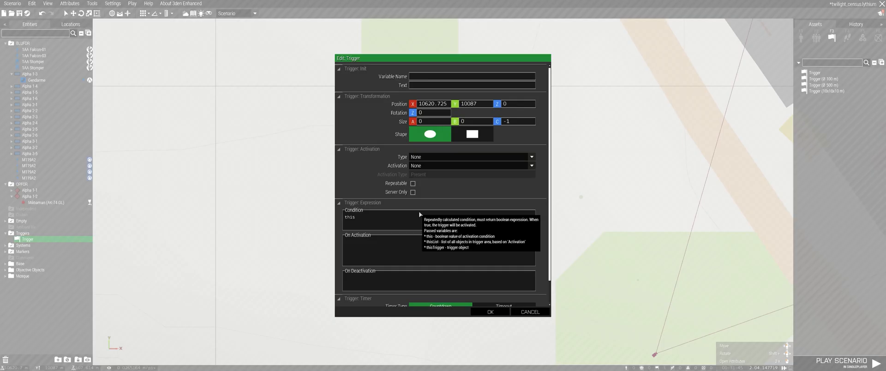
left_click(529, 311)
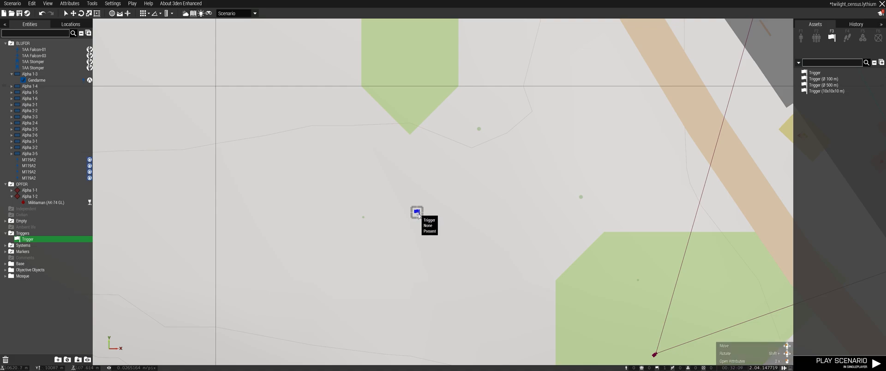
key("Delete")
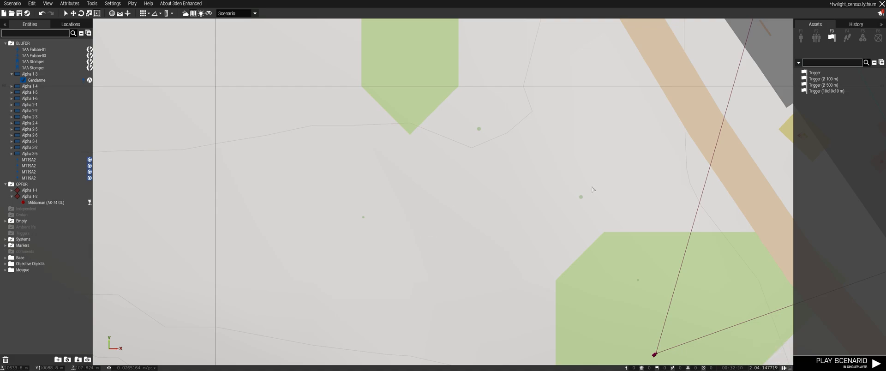
Step: Place a 100 m diameter trigger west of the OBJ AGE-Whiskey building and rotate it parallel to the road, to about 326°
left_click(823, 79)
left_click(458, 158)
scroll(461, 161, "down", 5)
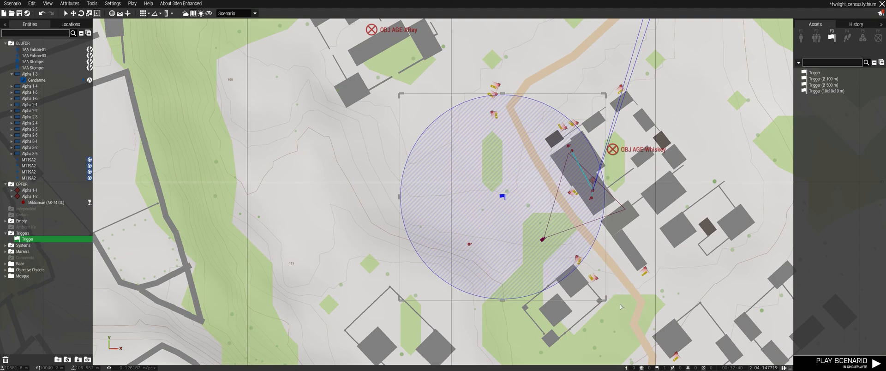
left_click_drag(612, 307, 640, 226, "shift")
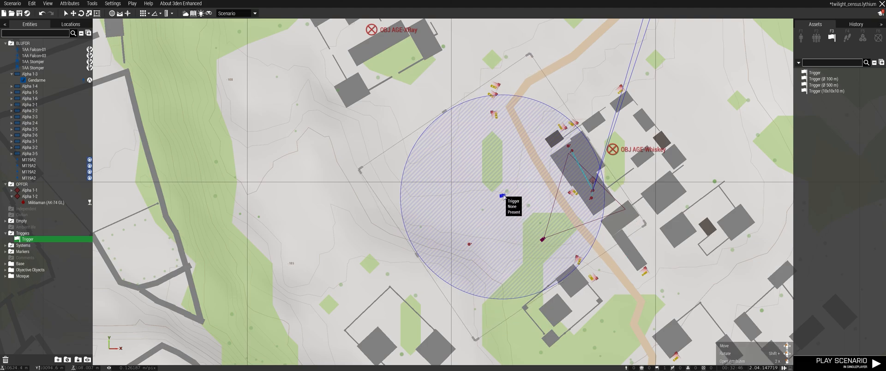
Step: Set the trigger's shape to rectangle and keep its type as None
double_click(503, 196)
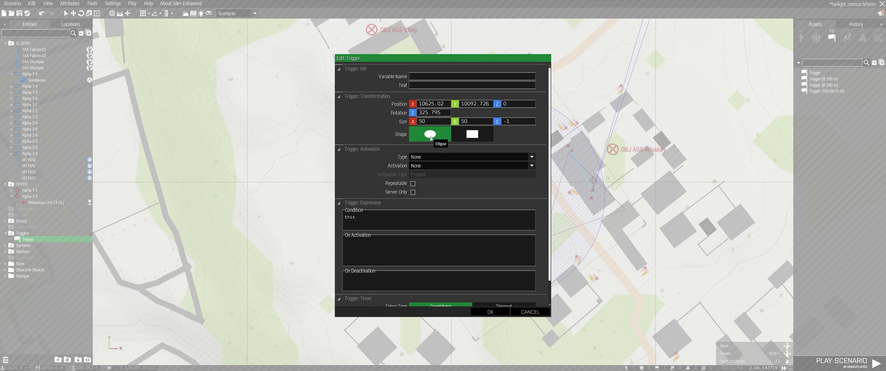
left_click(488, 138)
left_click(424, 157)
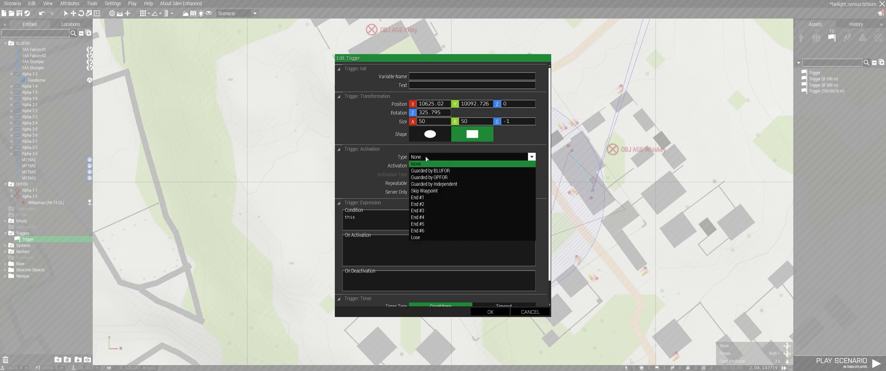
left_click(425, 158)
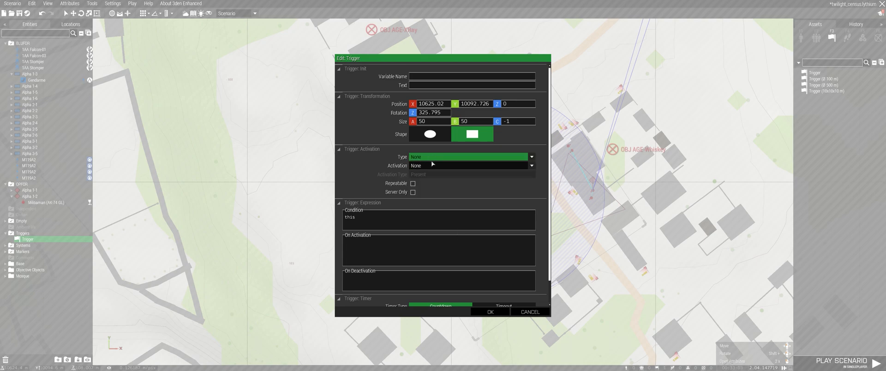
Step: Set the trigger to activate when OPFOR is Present, make it Server Only, and apply the attributes
left_click(431, 166)
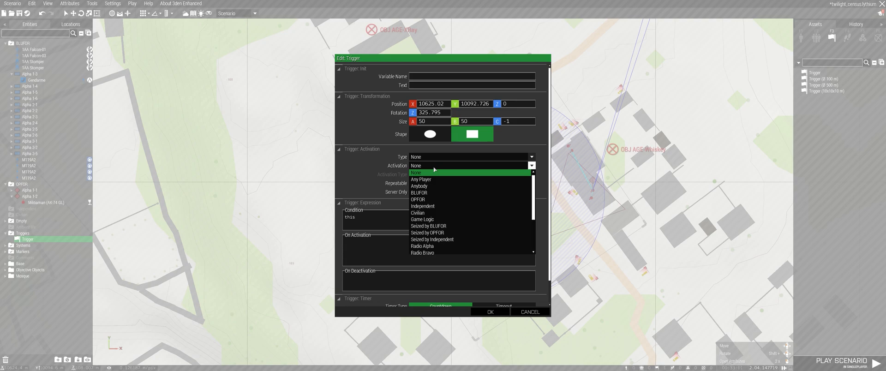
left_click(431, 200)
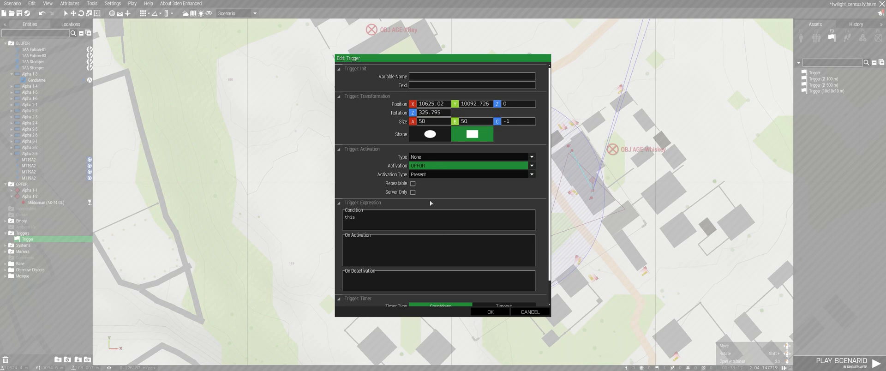
left_click(432, 175)
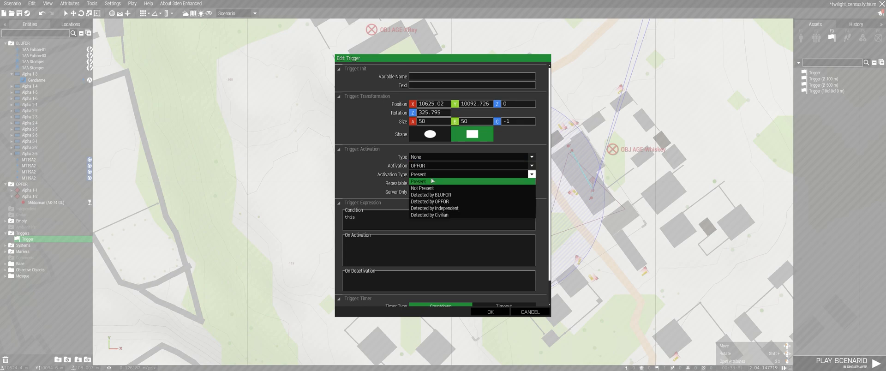
left_click(434, 182)
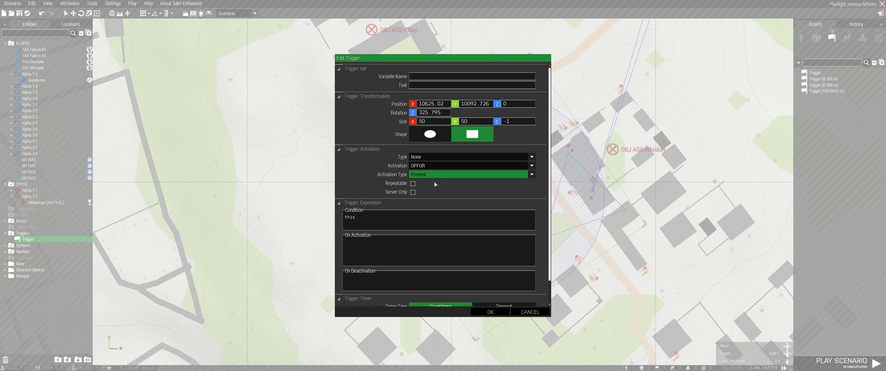
left_click(412, 192)
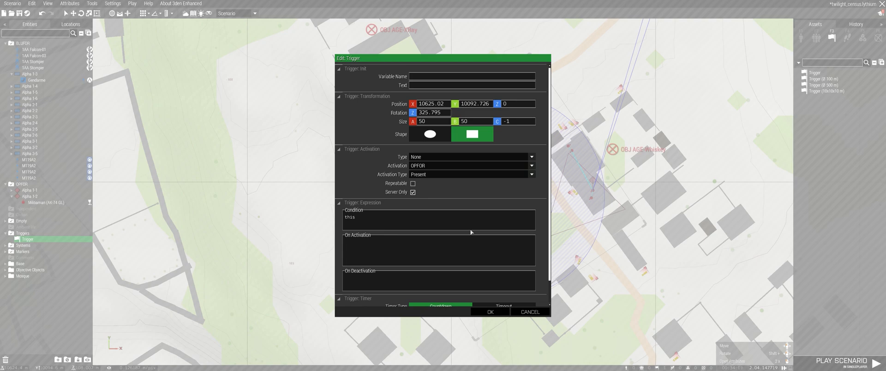
left_click(495, 312)
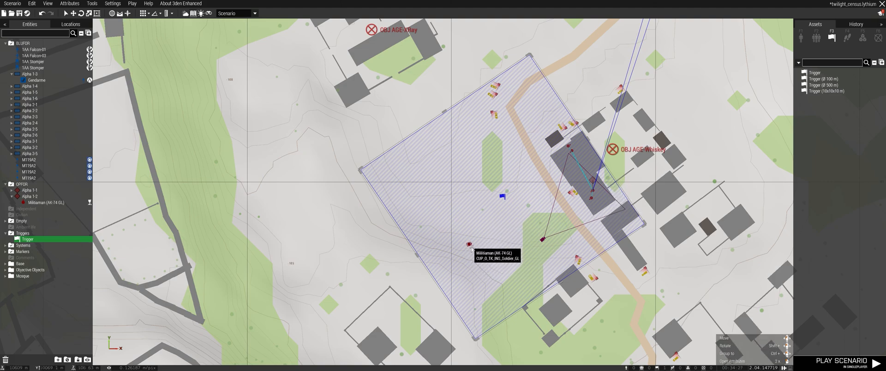
Step: Resize the trigger to a strip along the road in front of the long building, about 8 by 22.7 in size
left_click_drag(418, 256, 507, 217)
left_click_drag(491, 82, 525, 157)
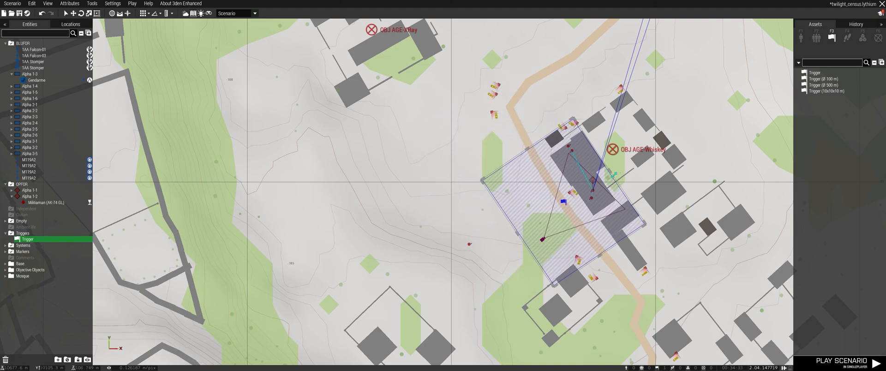
left_click_drag(614, 174, 571, 206)
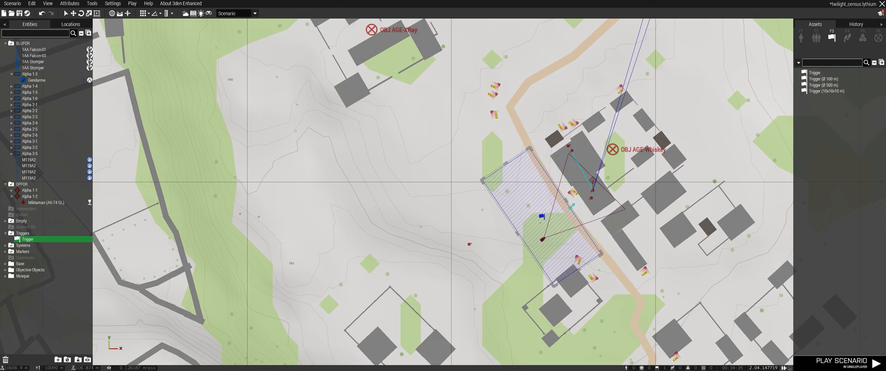
left_click_drag(582, 276, 563, 248)
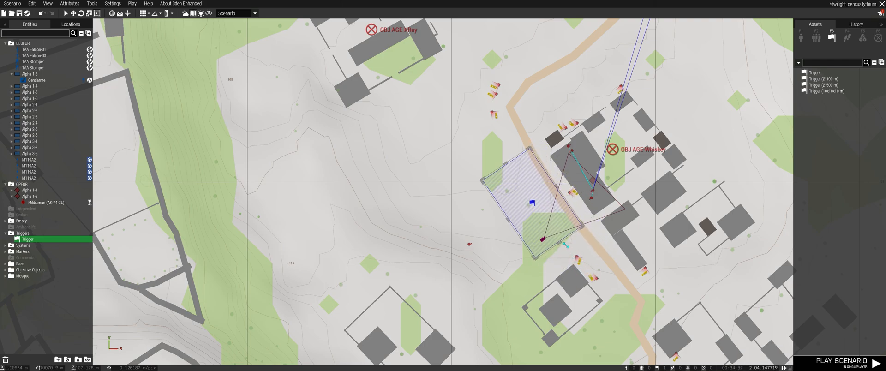
left_click_drag(512, 224, 526, 207)
scroll(535, 207, "up", 3)
scroll(535, 208, "up", 2)
scroll(542, 255, "up", 2)
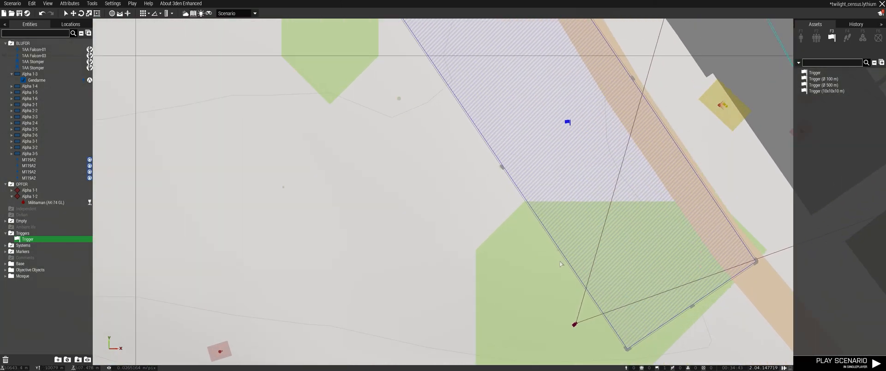
scroll(571, 275, "down", 3)
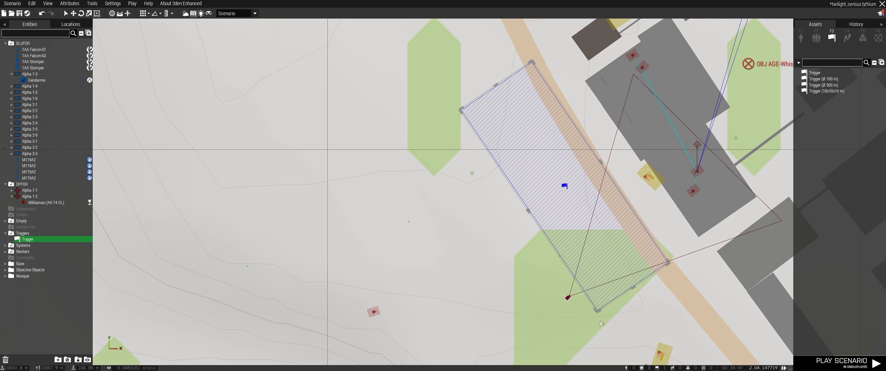
double_click(565, 187)
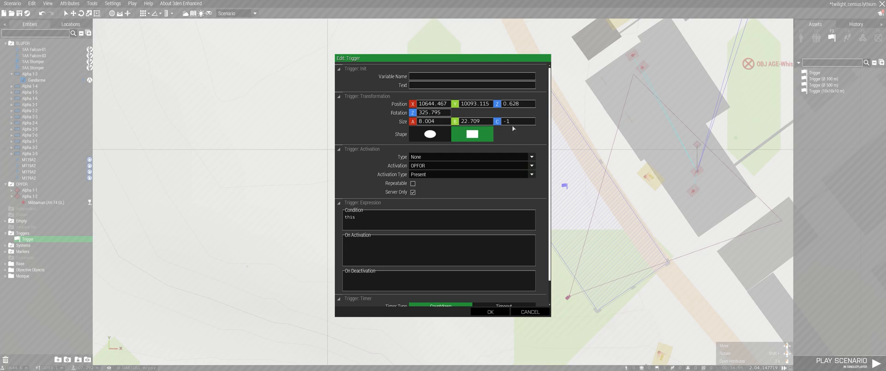
left_click(537, 313)
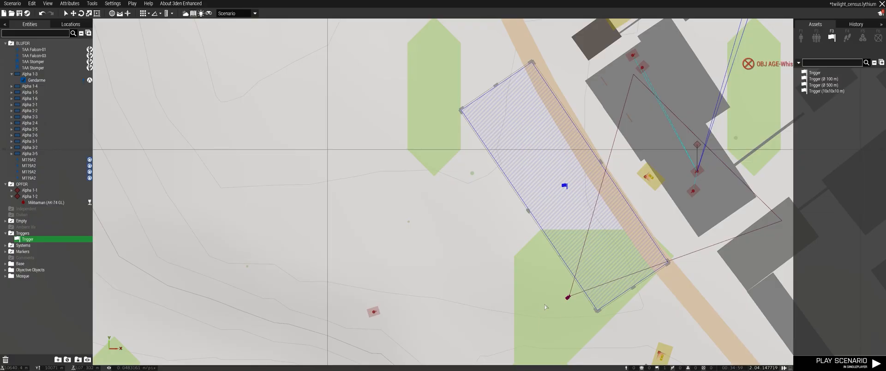
Step: Give the trigger a limited height instead of unlimited, apply it, and inspect its volume in the 3D view
key("m")
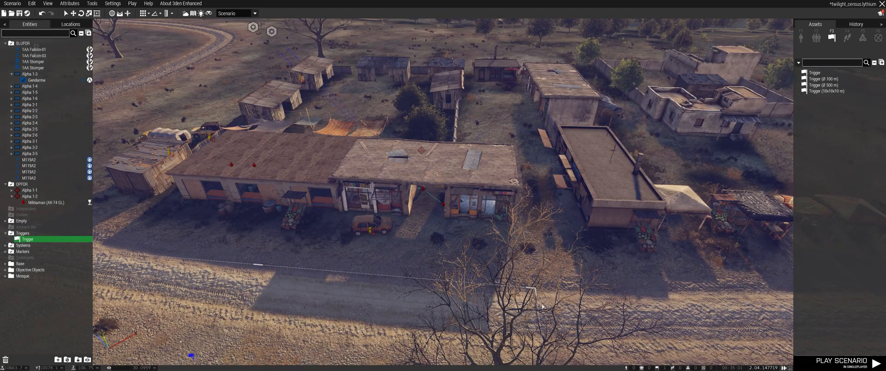
key("s")
mouse_move(541, 306)
right_mouse_down()
mouse_move(530, 290)
mouse_move(528, 225)
mouse_move(524, 292)
mouse_move(534, 315)
mouse_move(542, 309)
right_mouse_up()
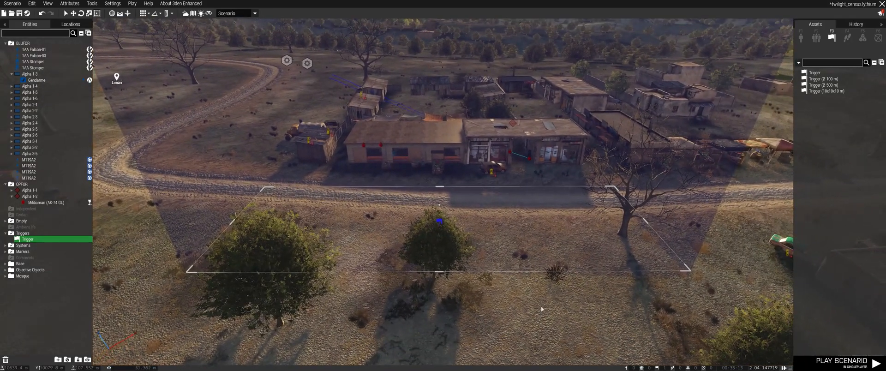
double_click(440, 223)
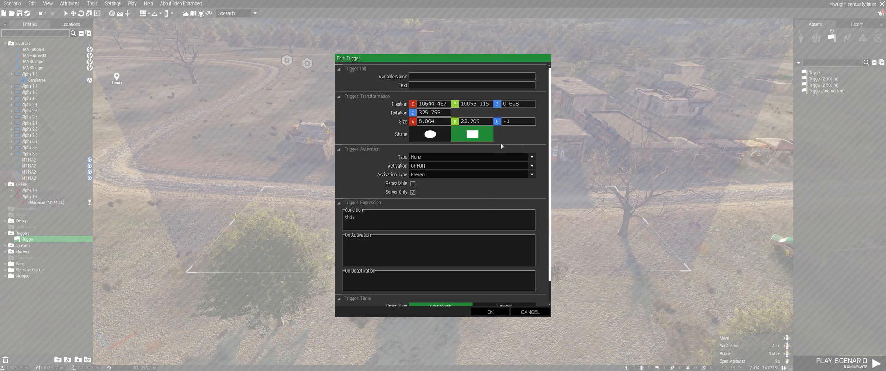
left_click_drag(516, 125, 500, 123)
left_click(490, 312)
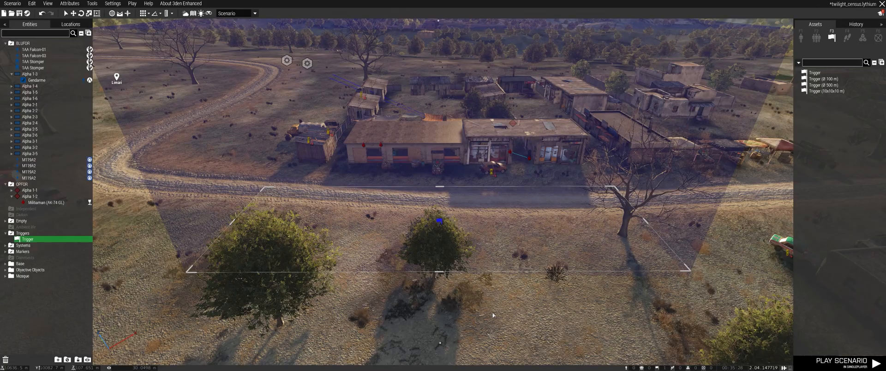
right_click_drag(531, 245, 648, 156)
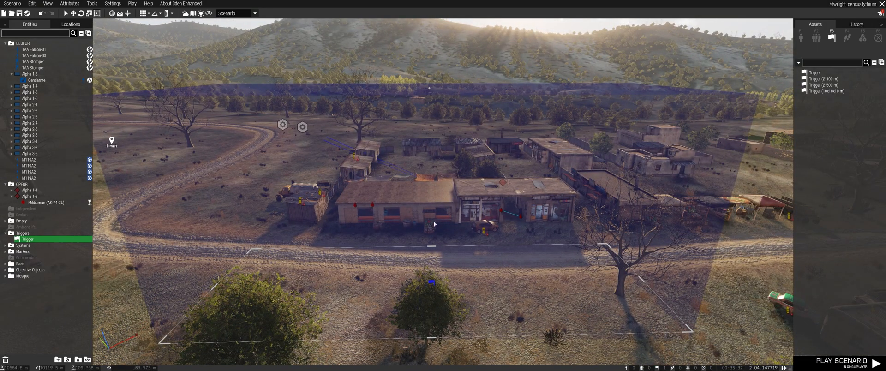
Step: Reduce the trigger's height, apply it, and inspect the lower volume in front of the long building
double_click(436, 285)
left_click(507, 123)
key("Return")
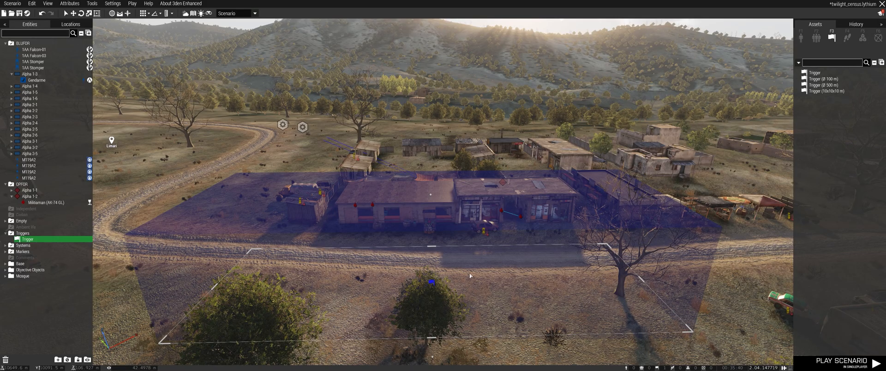
key("s")
mouse_move(470, 276)
right_mouse_down()
mouse_move(470, 304)
mouse_move(470, 276)
right_mouse_up()
key("w")
key("d")
key("w")
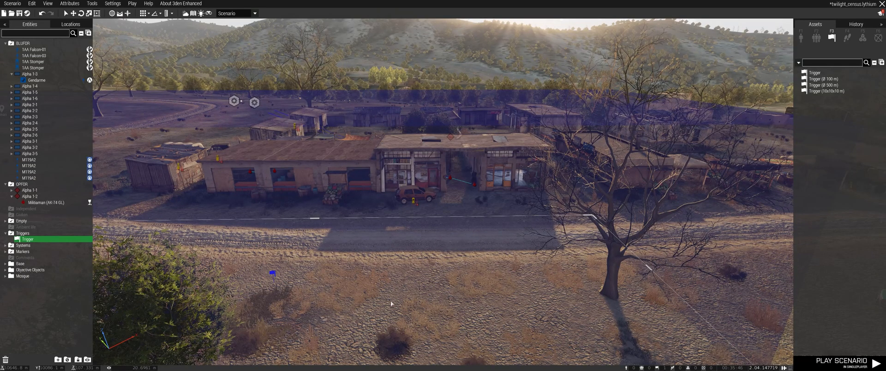
key("s")
right_click_drag(314, 249, 221, 236)
Step: Lower the trigger's altitude slightly and check how its volume covers the road and the long building's front
left_click_drag(214, 225, 201, 237)
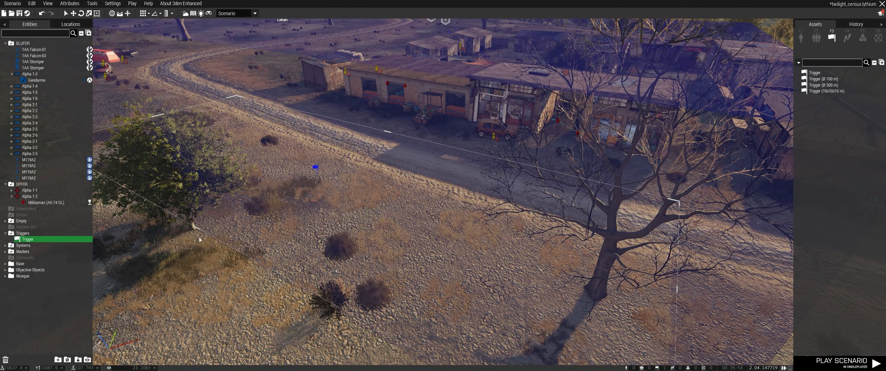
right_click_drag(378, 198, 388, 188)
key("z")
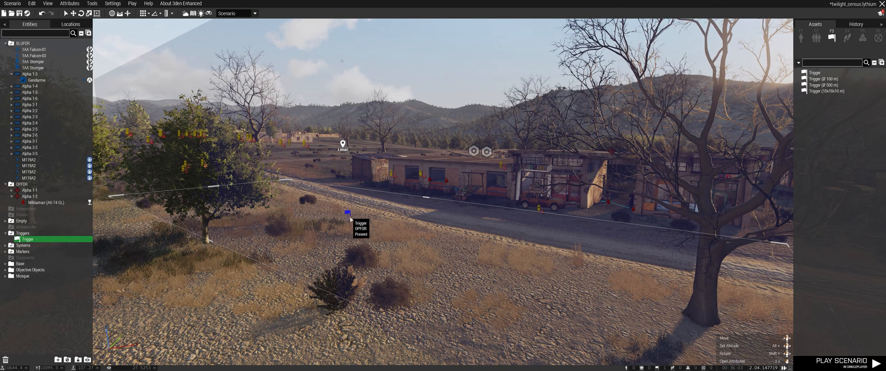
left_click_drag(354, 220, 349, 234, "alt")
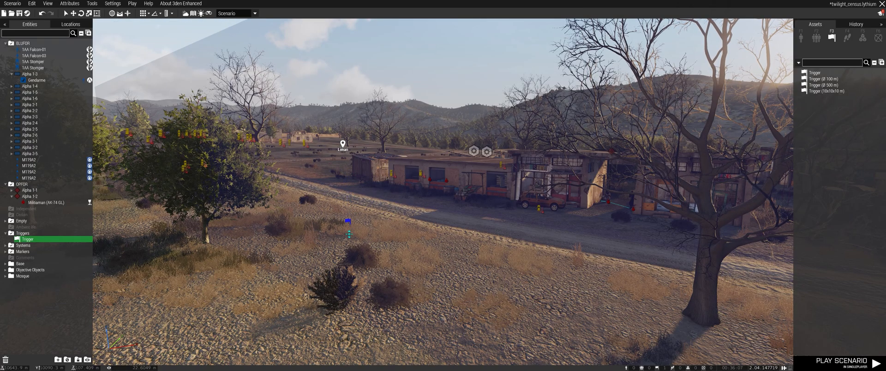
key("q")
right_click_drag(349, 234, 427, 188)
key("s")
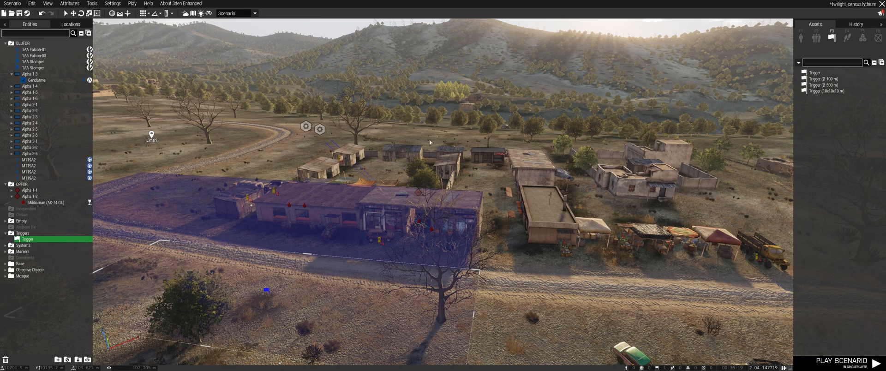
Step: Place a Trigger (Ø 100 m) on the open hillside away from the village and set its height to 5
key("w")
right_click_drag(526, 90, 541, 129)
key("w")
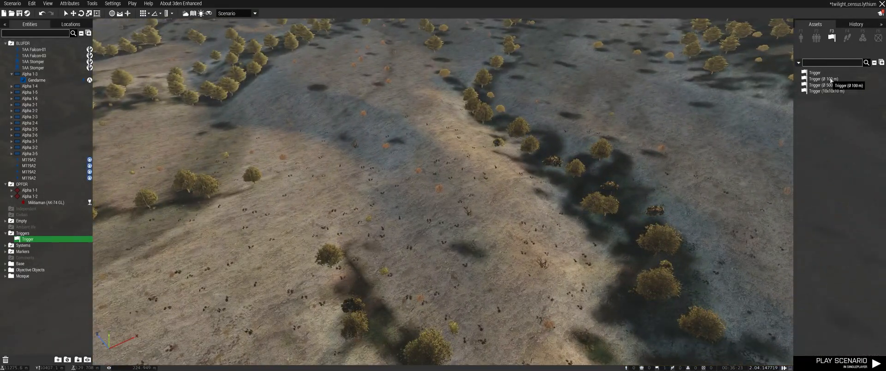
left_click(829, 79)
left_click(538, 159)
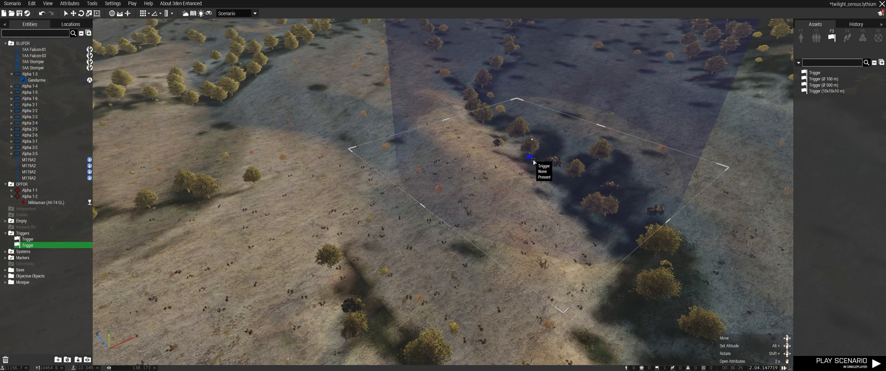
double_click(533, 160)
left_click(497, 120)
type("5")
key("Return")
Step: Try a greater height for the hillside trigger, apply it, and delete that trigger
scroll(595, 101, "up", 3)
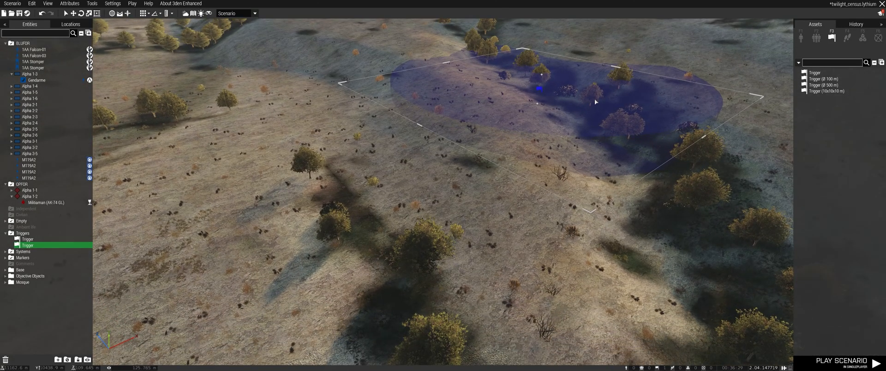
scroll(595, 101, "up", 2)
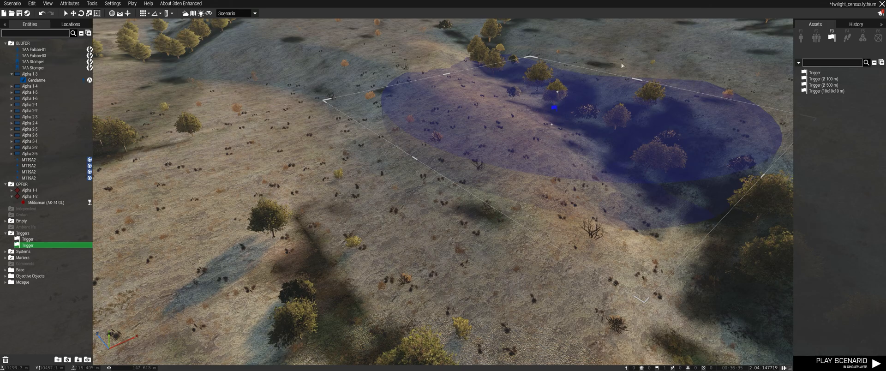
double_click(556, 111)
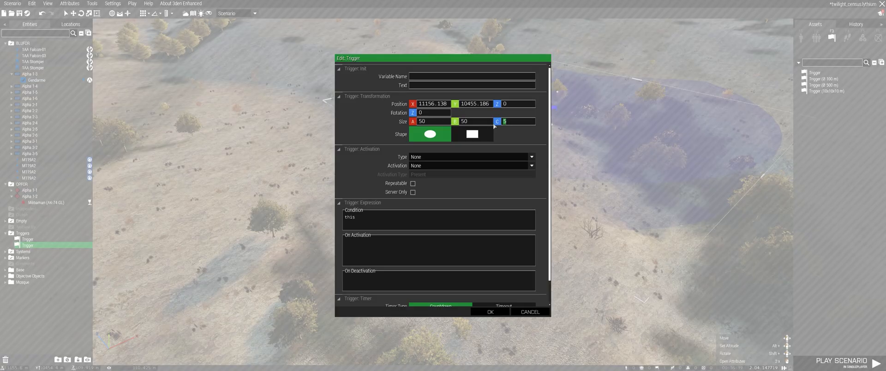
left_click(490, 312)
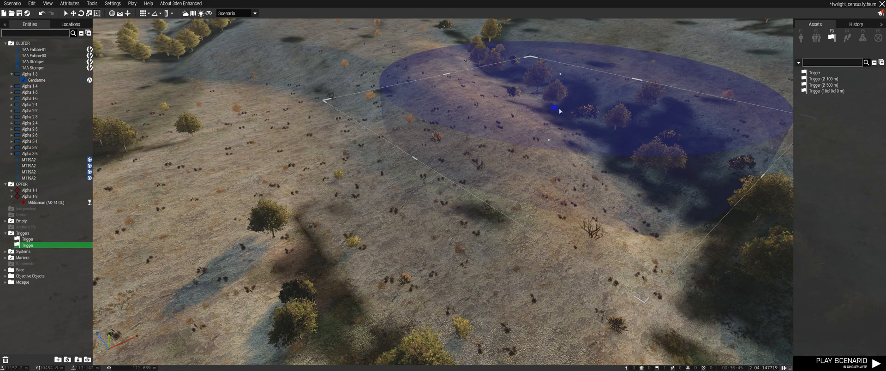
key("Delete")
Step: Return to the long building and check the attributes of the Show / Hide module set to Show units
right_click_drag(559, 112, 569, 150)
key("w")
key("a")
key("w")
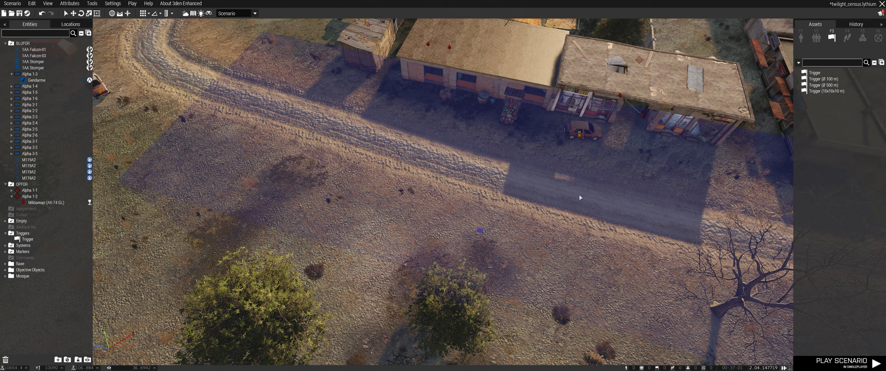
right_click_drag(580, 189, 579, 167)
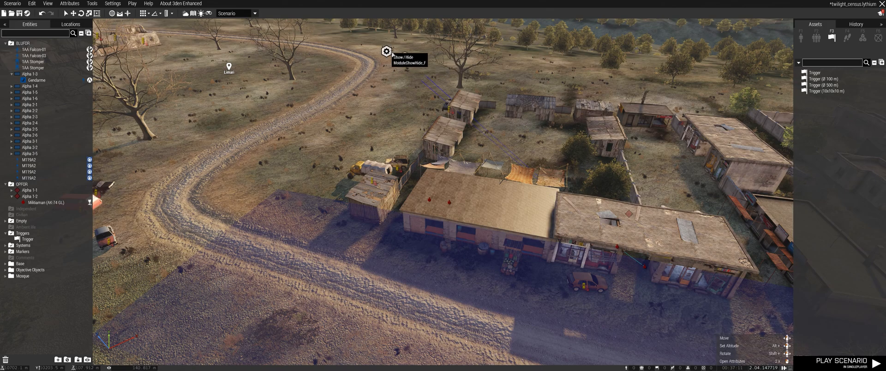
right_click_drag(422, 86, 404, 98)
left_click(463, 232)
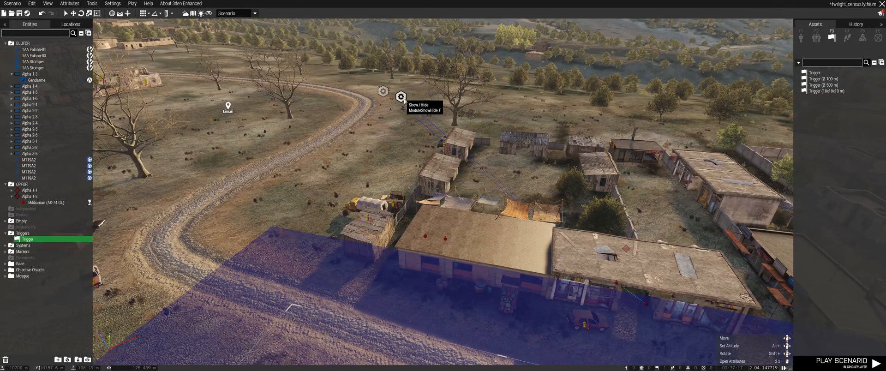
double_click(401, 97)
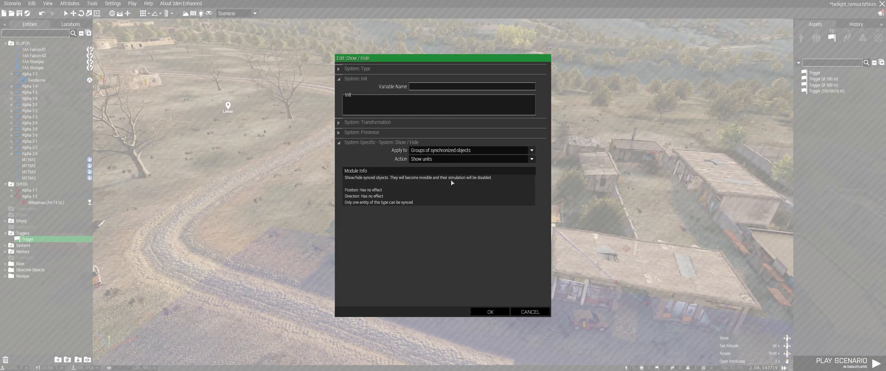
left_click(529, 312)
Step: Sync the Show / Hide module that shows units to the OPFOR trigger on the road
right_click_drag(533, 322, 407, 98)
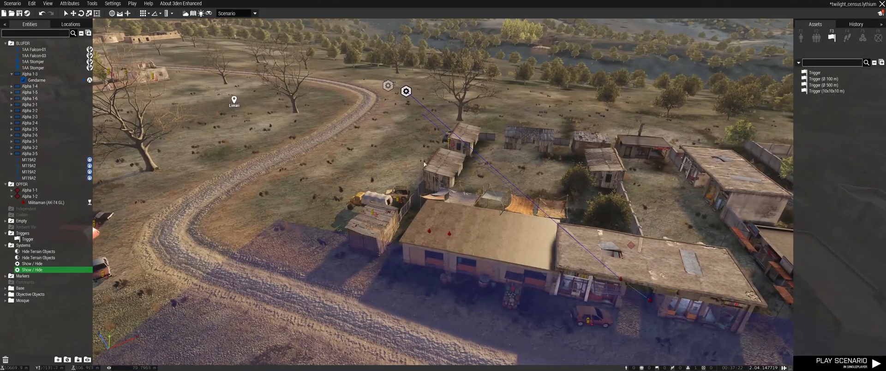
right_click(404, 89)
mouse_move(429, 93)
left_click(508, 94)
right_click_drag(508, 94, 549, 244)
left_click(481, 212)
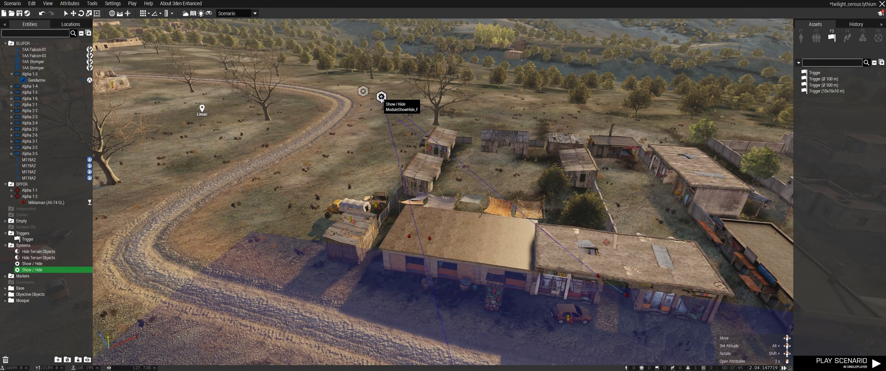
Step: Try starting a sync connection from the Show / Hide module, and from the trigger instead
right_click(381, 97)
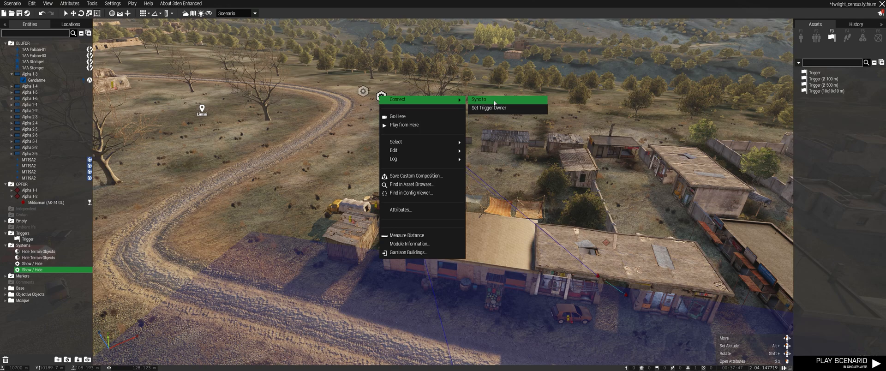
left_click(257, 196)
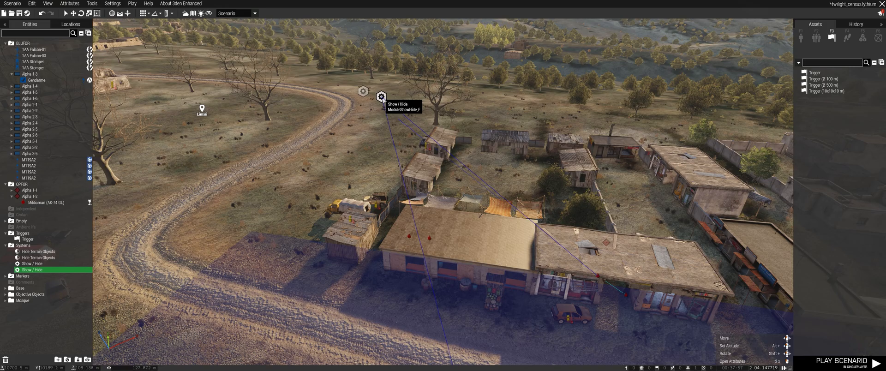
right_click_drag(405, 272, 463, 343)
right_click(464, 341)
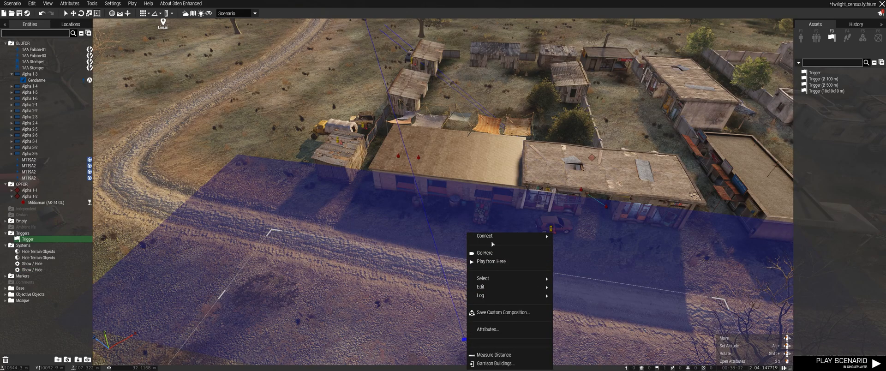
mouse_move(496, 236)
left_click(572, 238)
left_click(202, 131)
right_click_drag(202, 131, 204, 108)
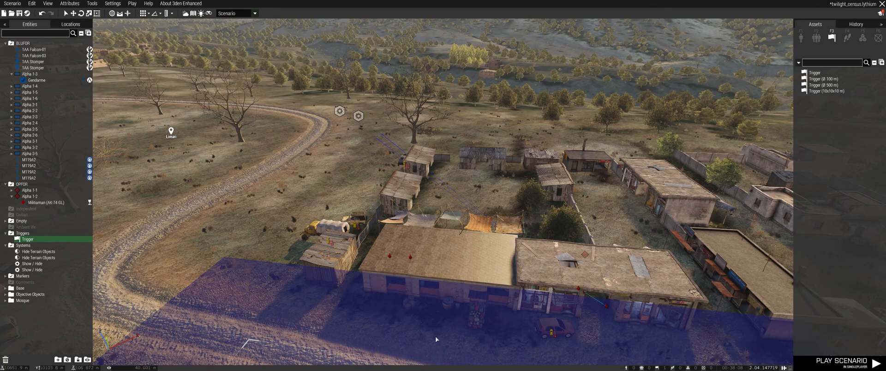
Step: Repeat the sync from the show-units Show / Hide module to the trigger and inspect the connection lines
right_click_drag(427, 370, 438, 370)
right_click_drag(416, 201, 417, 93)
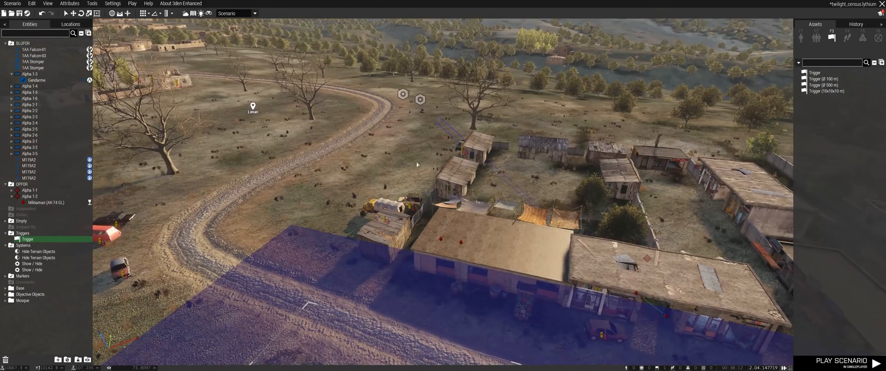
right_click(420, 99)
mouse_move(433, 105)
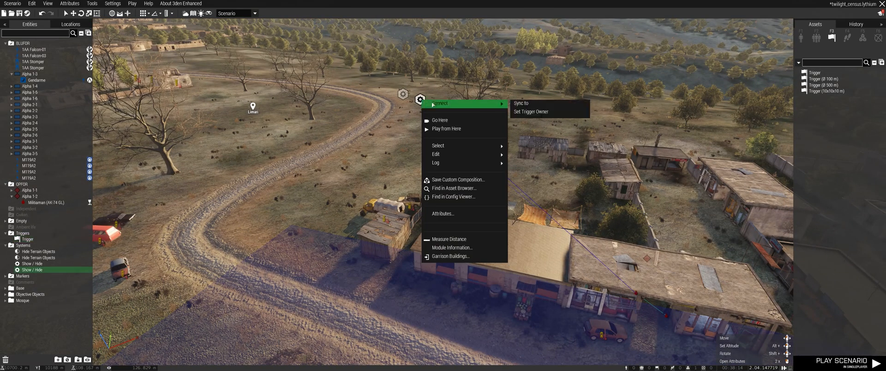
left_click(542, 105)
scroll(474, 314, "down", 3)
right_click_drag(474, 317, 476, 324)
left_click(481, 275)
right_click_drag(539, 291, 549, 298)
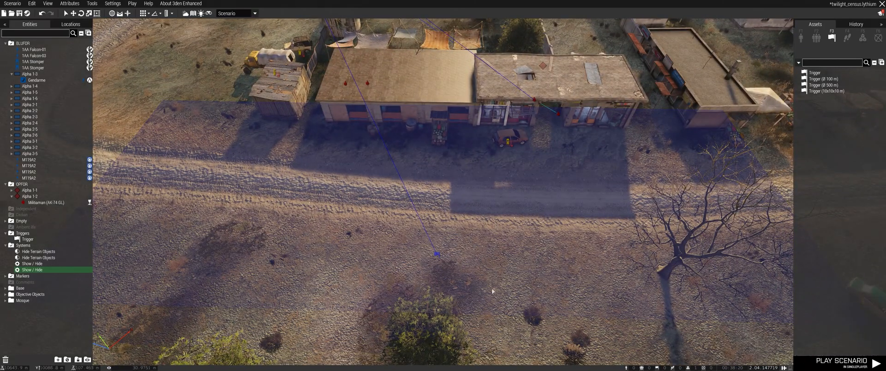
right_click_drag(470, 275, 465, 257)
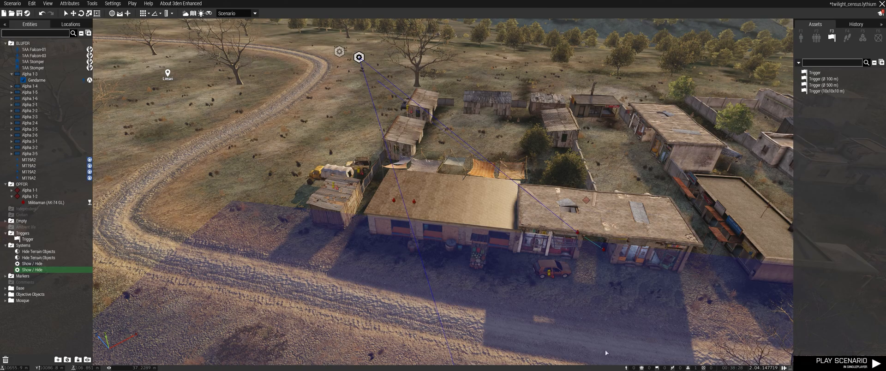
Step: Move the lone OPFOR Militiaman to the open ground just outside the trigger, across the road from the long building
scroll(608, 333, "down", 2)
right_click_drag(609, 337, 621, 364)
left_click_drag(523, 345, 468, 72)
right_click_drag(572, 332, 590, 240)
left_click(508, 352)
left_click_drag(508, 352, 577, 349)
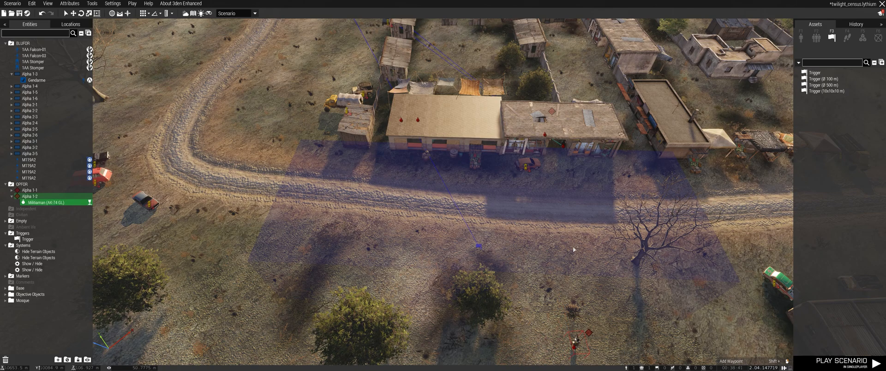
Step: Play as the Militiaman, enter the trigger zone while watching the long building for the hidden units, and return to the editor
right_click(575, 345)
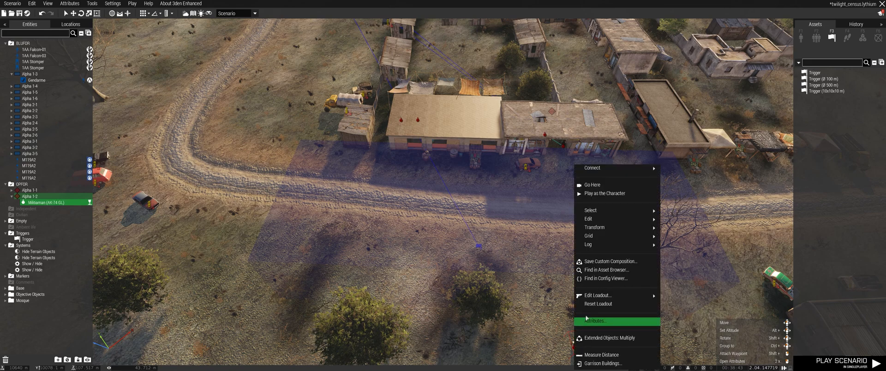
left_click(618, 193)
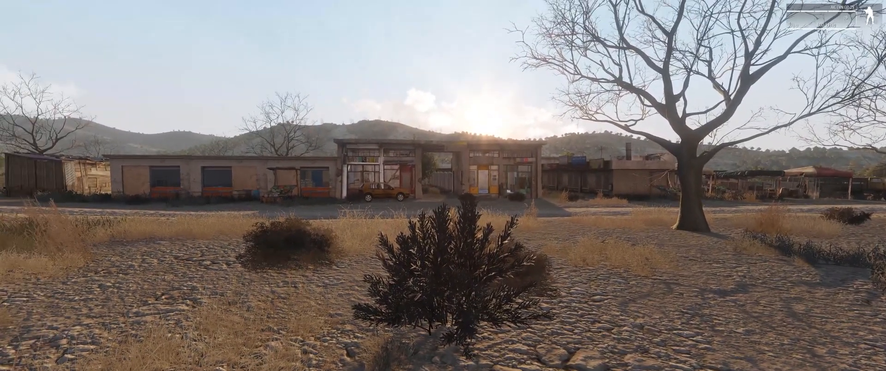
key("KP_Add")
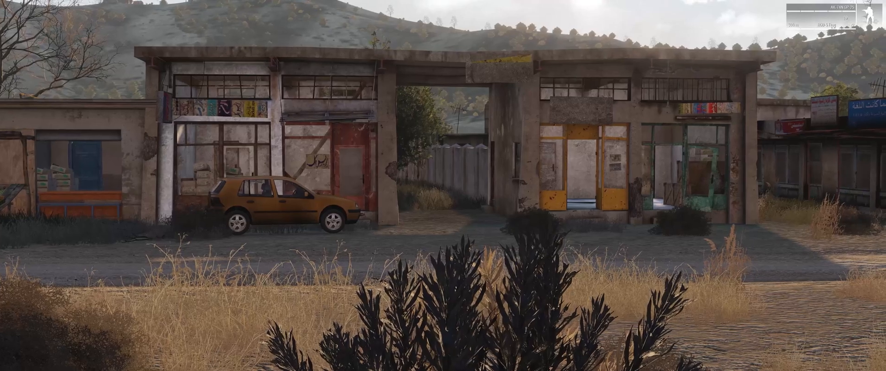
key("KP_Subtract")
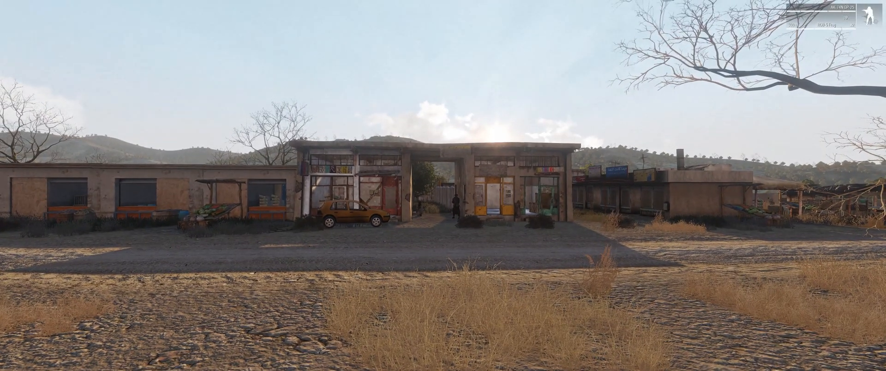
key("Escape")
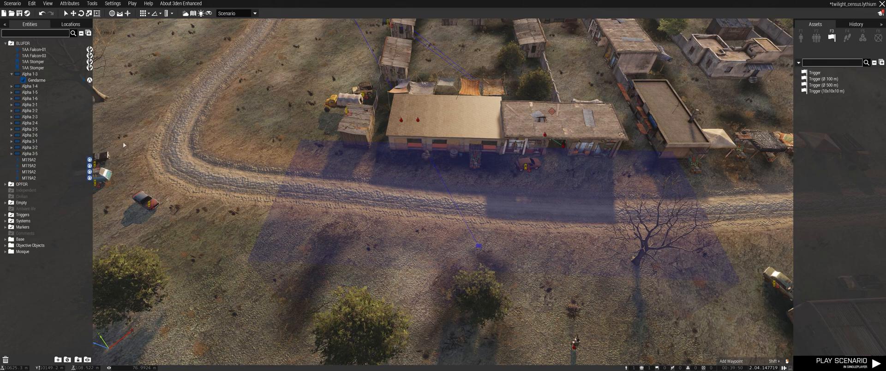
Step: Delete the OPFOR trigger on the road and the Militiaman used for testing
left_click(483, 249)
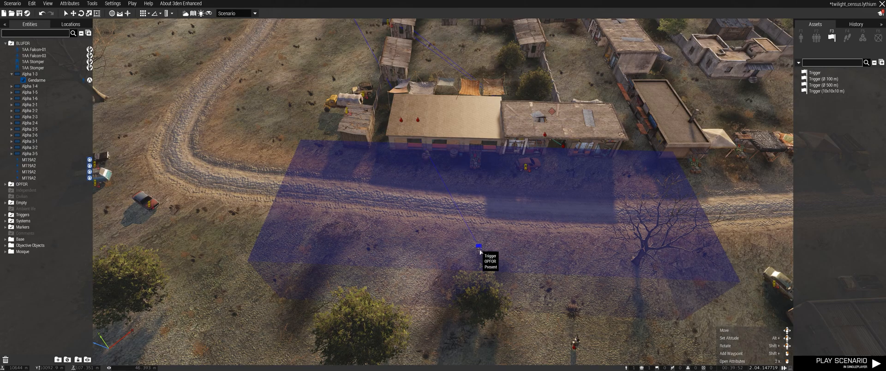
key("Delete")
left_click(575, 351)
key("Delete")
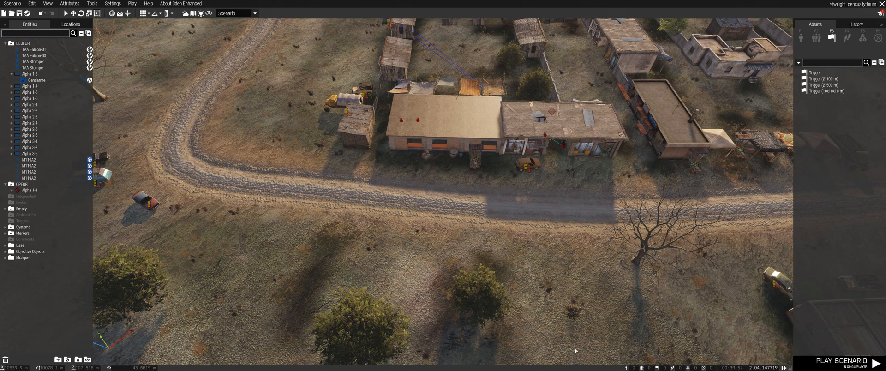
key("w")
mouse_move(579, 351)
right_mouse_down()
mouse_move(597, 318)
mouse_move(587, 340)
right_mouse_up()
scroll(588, 339, "down", 3)
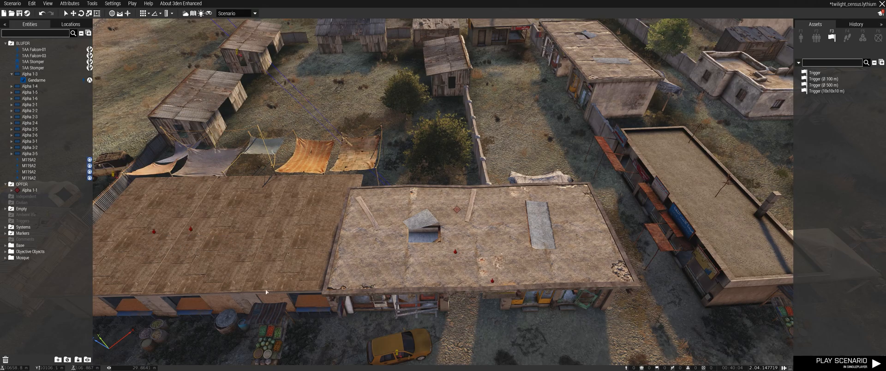
Step: Place the Takistani Militia infantry composition Militia Group beside the dirt road bend outside the village
key("w")
right_click_drag(265, 298, 237, 283)
key("a")
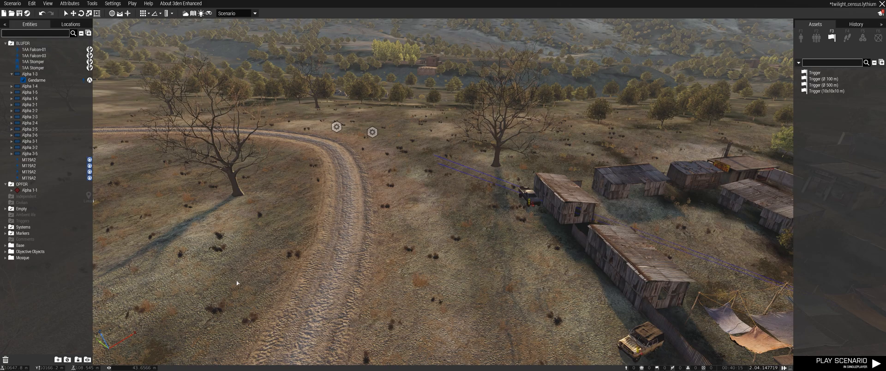
left_click(801, 37)
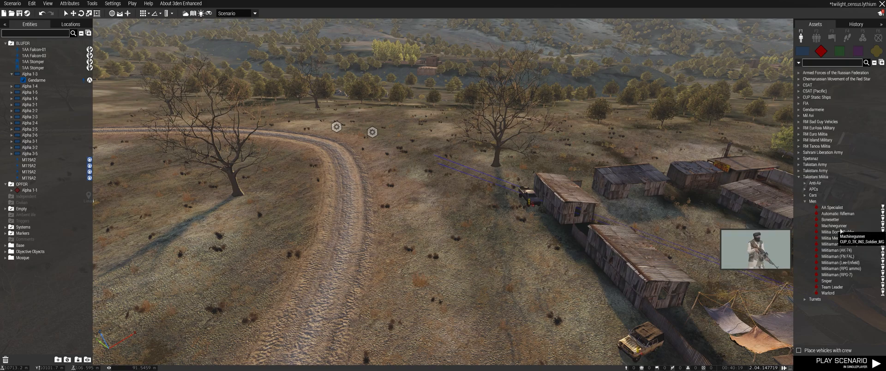
left_click(816, 38)
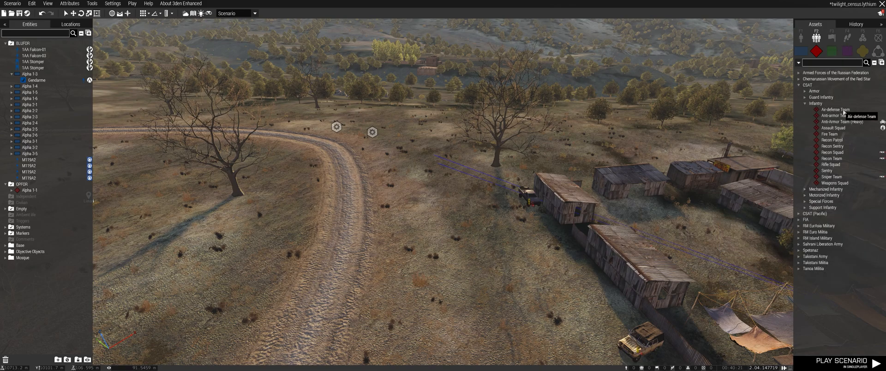
left_click(801, 262)
left_click(805, 269)
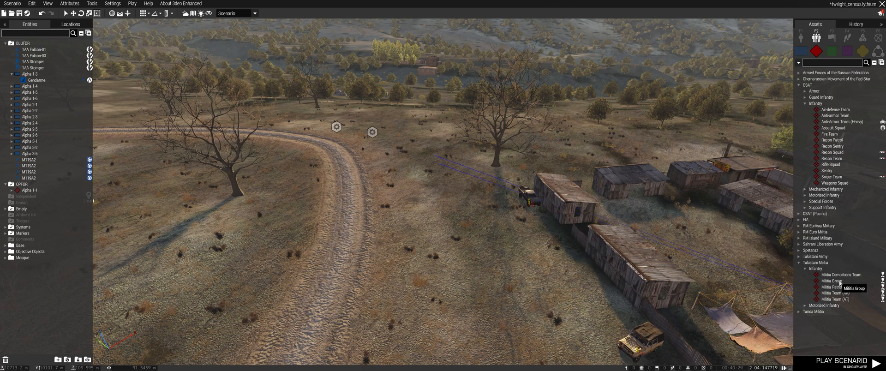
left_click(832, 281)
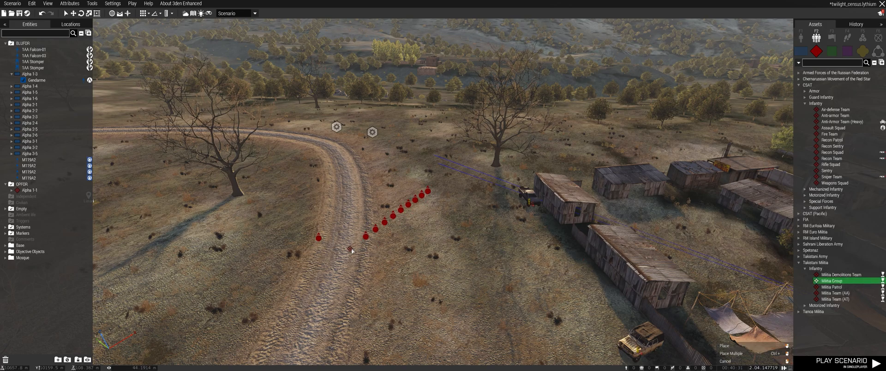
left_click(328, 254)
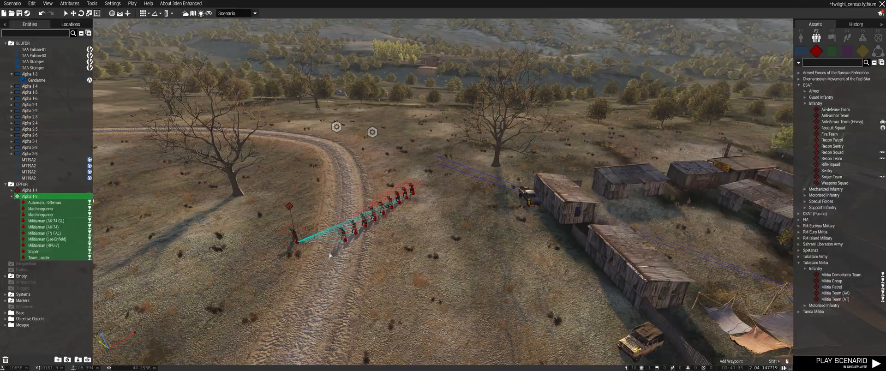
Step: Examine the soldiers of the new militia group and their weapons up close from several sides
right_click_drag(329, 255, 424, 206)
key("w")
key("a")
key("w")
key("a")
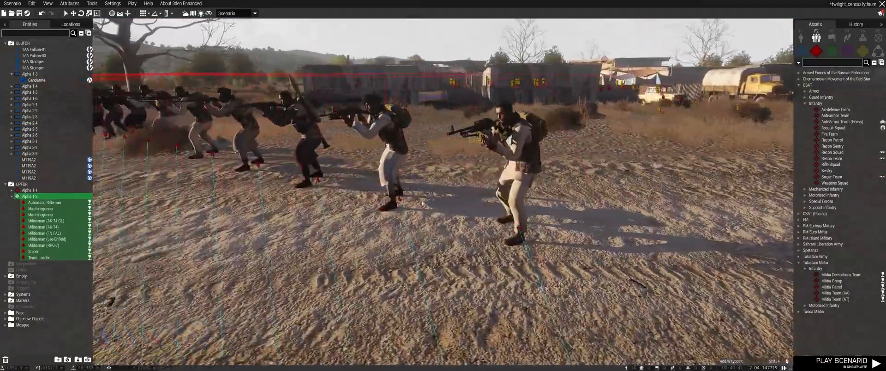
key("a")
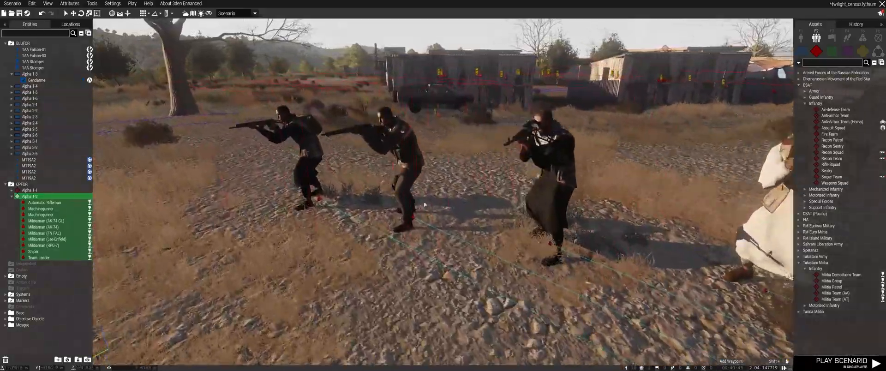
key("a")
right_click_drag(425, 205, 524, 209)
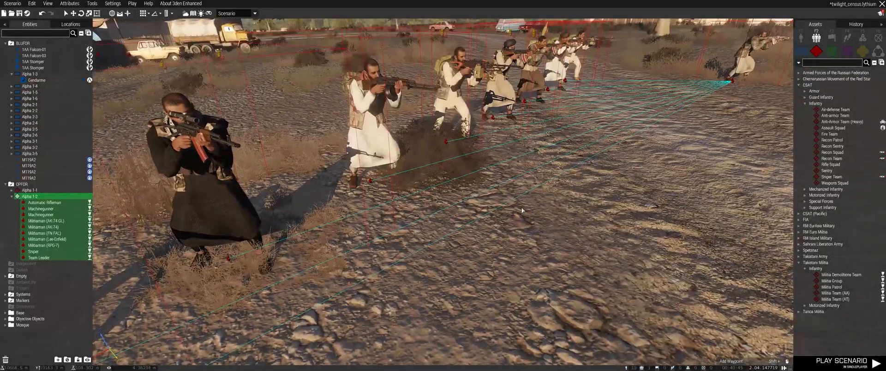
key("d")
key("d")
key("q")
right_click_drag(524, 209, 591, 187)
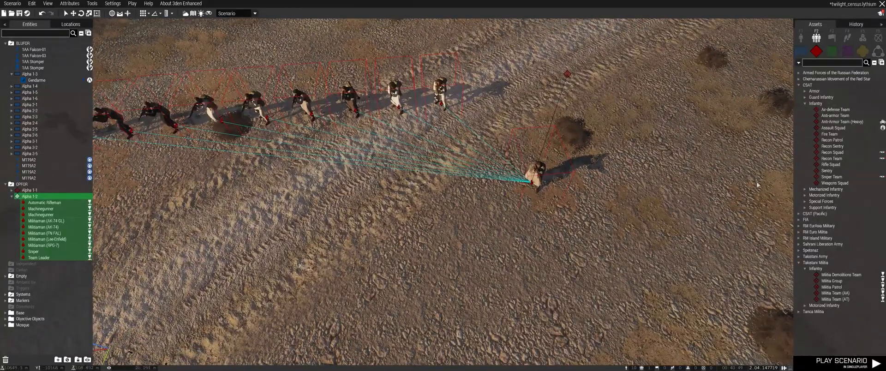
right_click_drag(191, 53, 361, 207)
key("s")
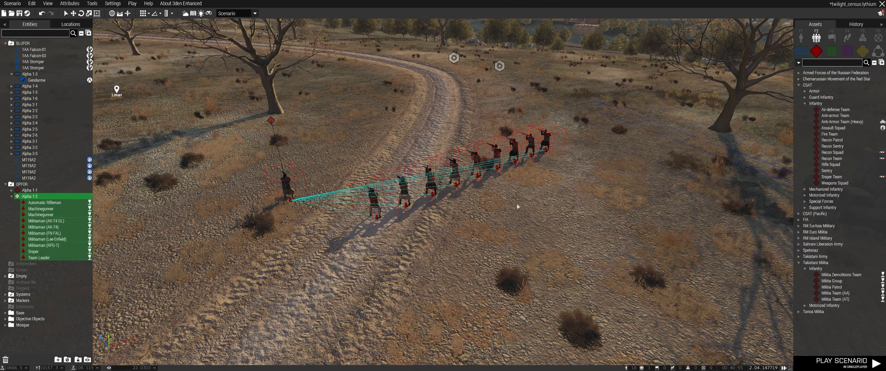
Step: Survey the long roadside buildings and the open ground between them and the new militia group
key("w")
right_click_drag(633, 178, 692, 196)
key("q")
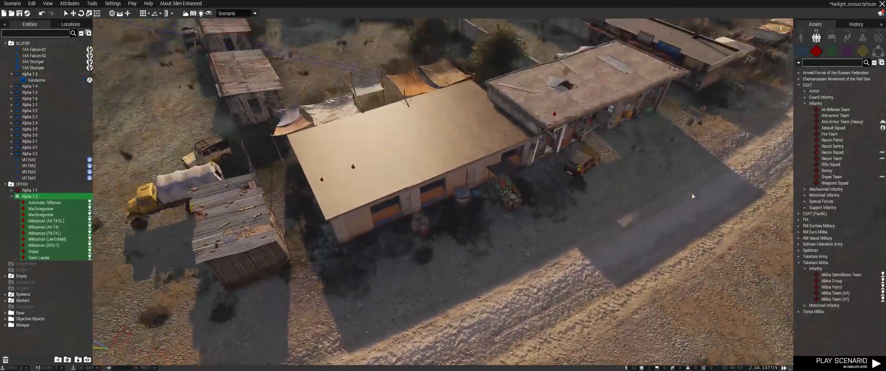
right_click_drag(401, 189, 354, 164)
key("z")
key("w")
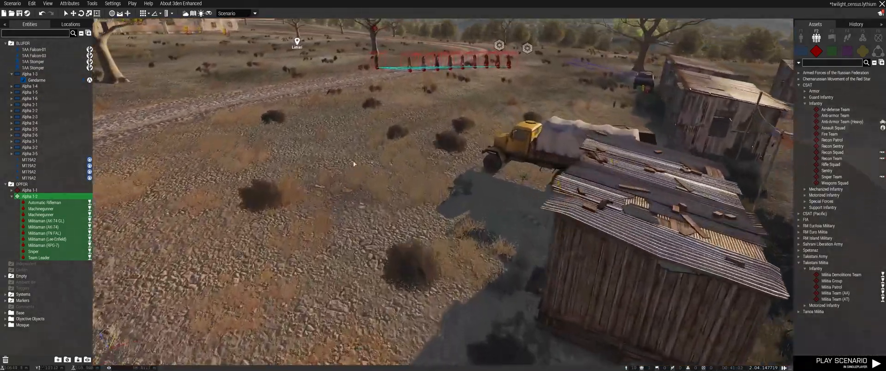
key("q")
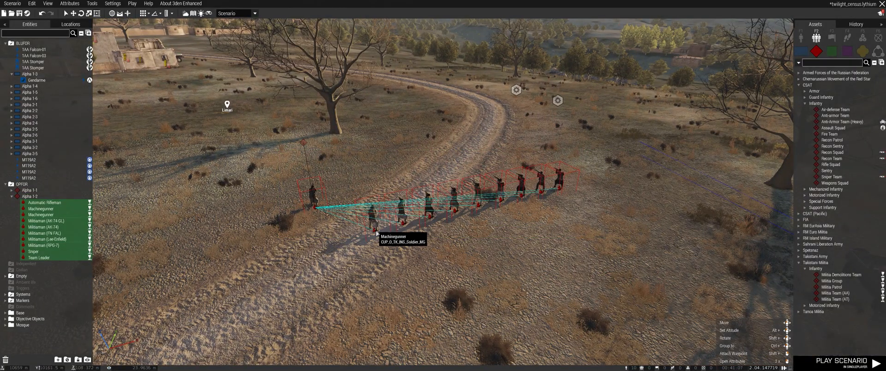
Step: Review the shared state and AI skill attributes of all the units in the new militia group
right_click(376, 236)
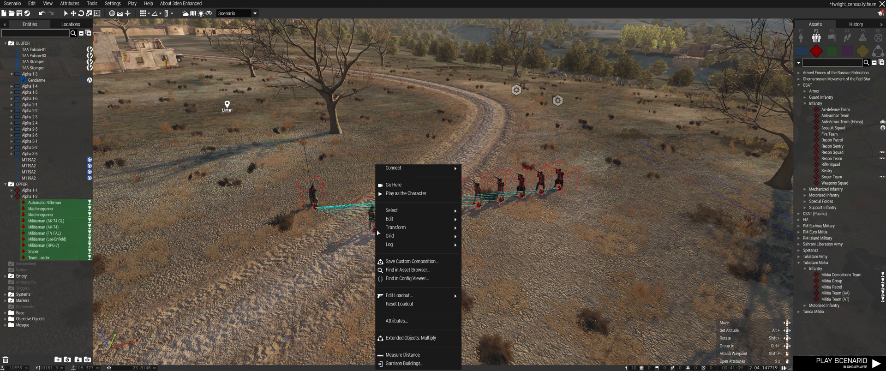
left_click(404, 323)
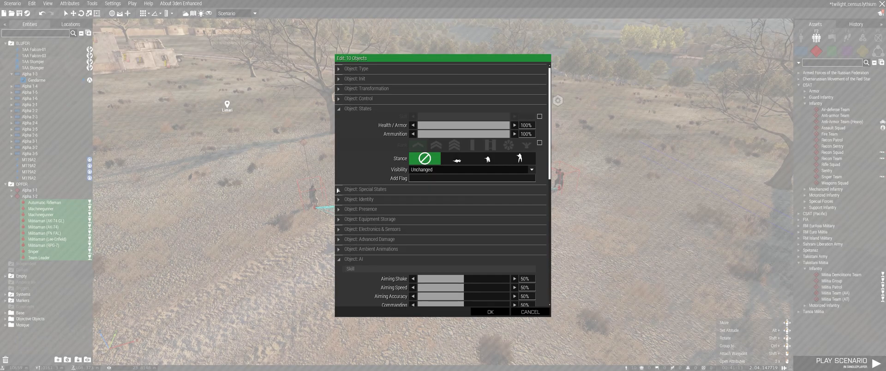
left_click(338, 190)
left_click(338, 190)
scroll(484, 248, "down", 5)
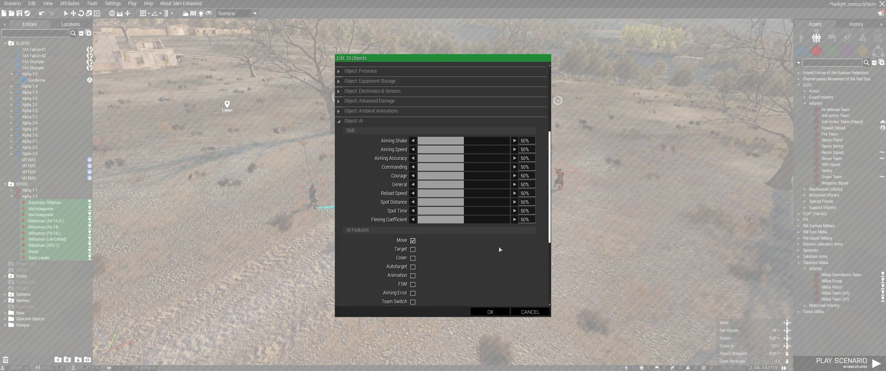
scroll(498, 249, "up", 5)
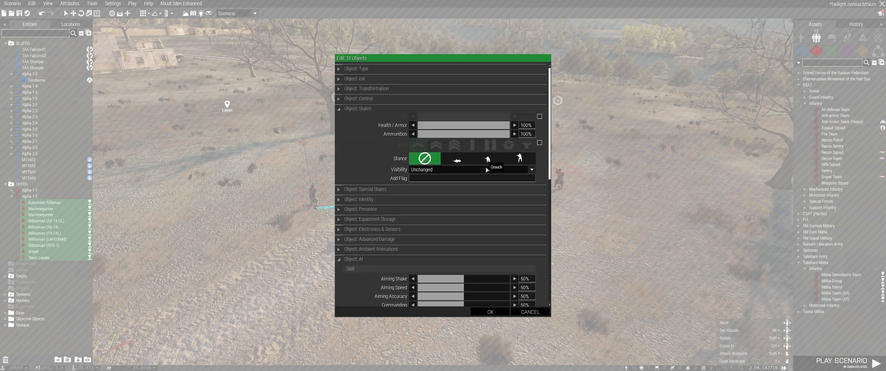
left_click(489, 312)
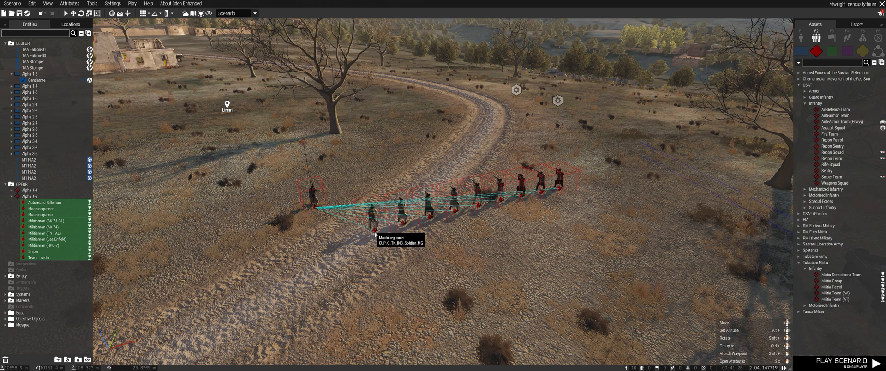
Step: Inspect the AI skill attributes of the single Machinegunner nearest the road and leave them as they are
left_click(381, 249)
double_click(374, 230)
scroll(452, 248, "down", 5)
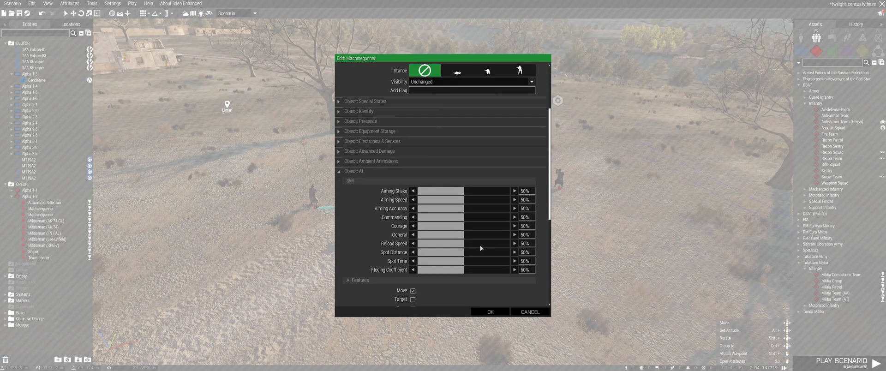
left_click(538, 316)
Step: Look over the village compound and the approach along the road between it and the militia group
key("a")
right_click_drag(535, 327, 570, 279)
key("q")
key("w")
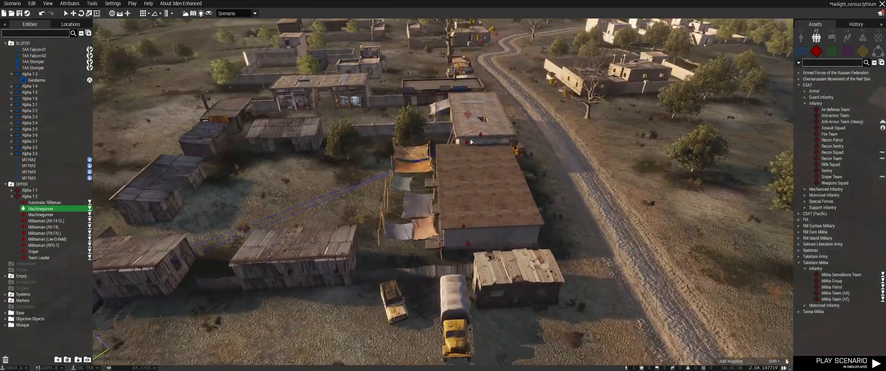
right_click_drag(347, 276, 463, 156)
key("d")
key("w")
key("w")
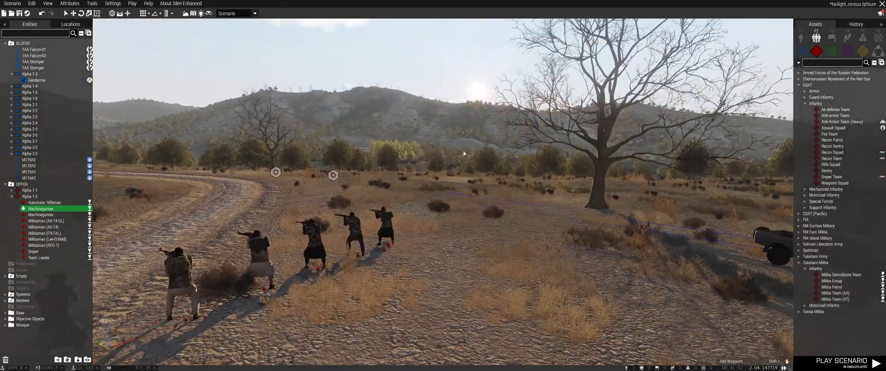
Step: Delete the Militiaman (RPG-7) from the new group and shift two neighbouring soldiers over to close the gap
right_click_drag(359, 343, 323, 348)
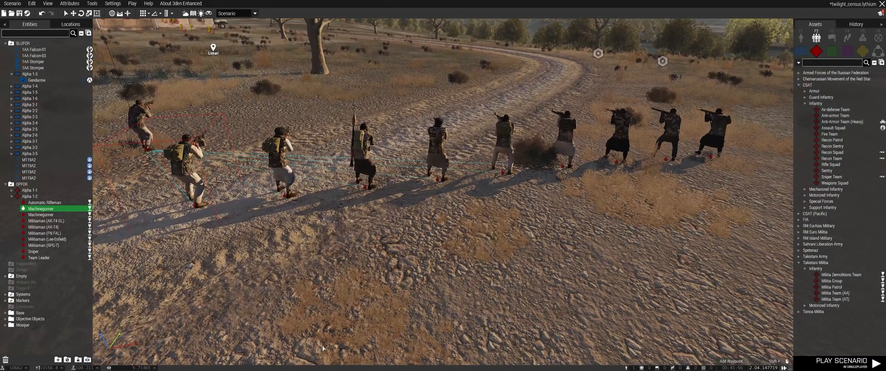
left_click(366, 190)
key("Delete")
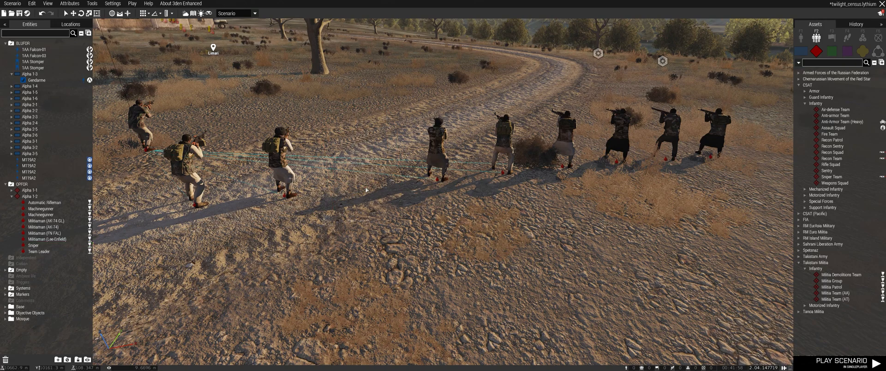
left_click_drag(442, 183, 382, 189)
left_click_drag(502, 173, 465, 176)
Step: Paste a copy of the trimmed militia group on the open ground nearer the village, and delete that copy
key("q")
right_click_drag(595, 236, 586, 272)
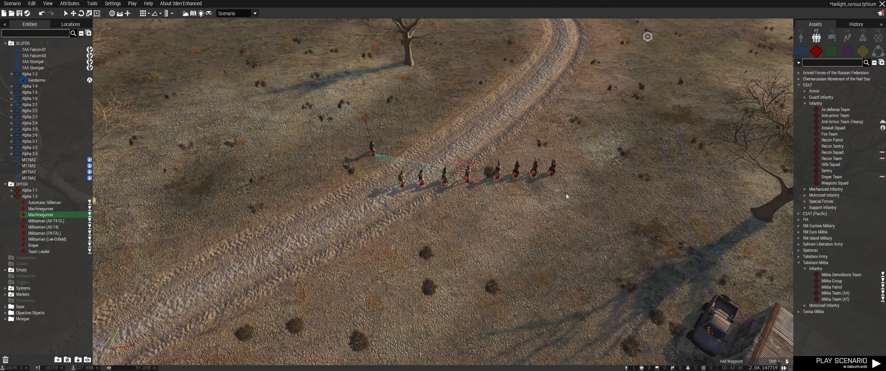
right_click_drag(515, 212, 535, 212)
key("a")
left_click(535, 212)
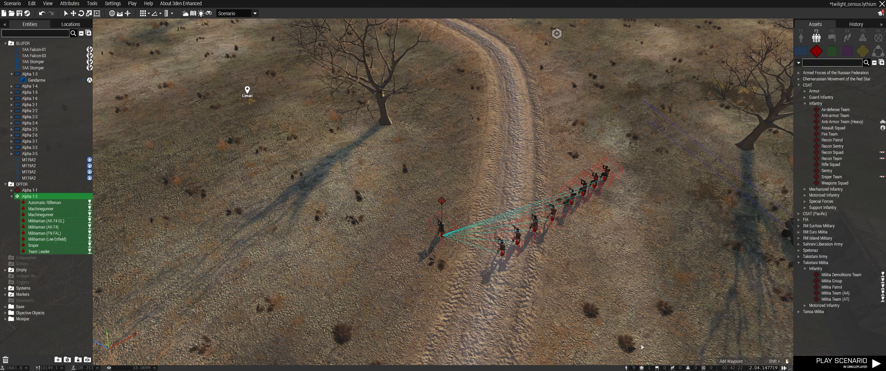
key("ctrl+v")
right_click_drag(640, 346, 695, 359)
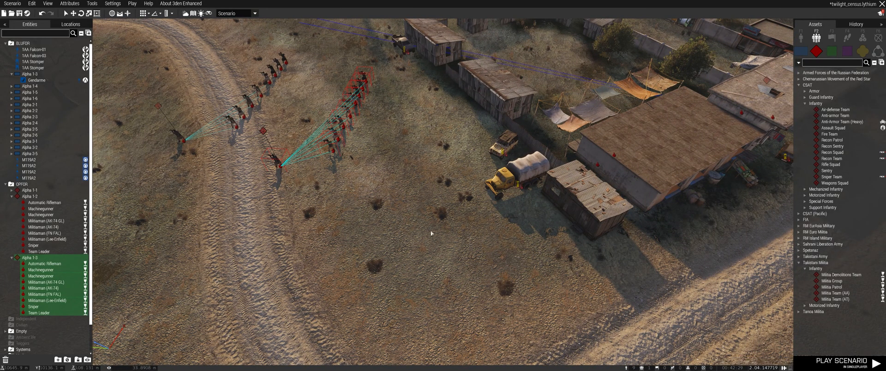
right_click_drag(408, 222, 435, 239)
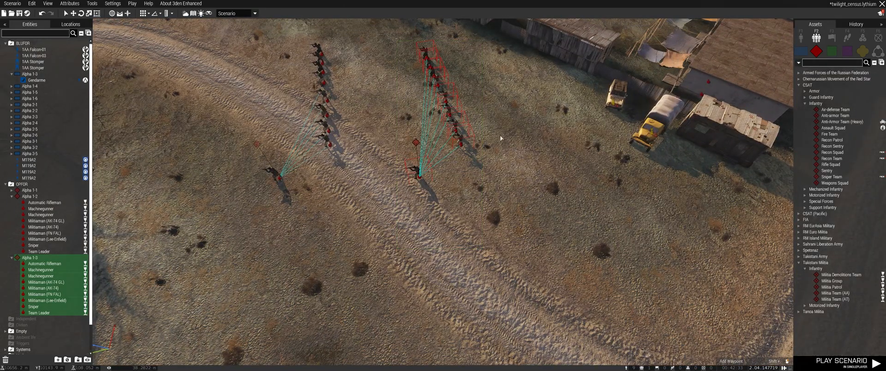
key("Delete")
Step: Select the militia group inside the long building to check its sync lines to the Show / Hide modules
key("d")
right_click_drag(498, 139, 624, 157)
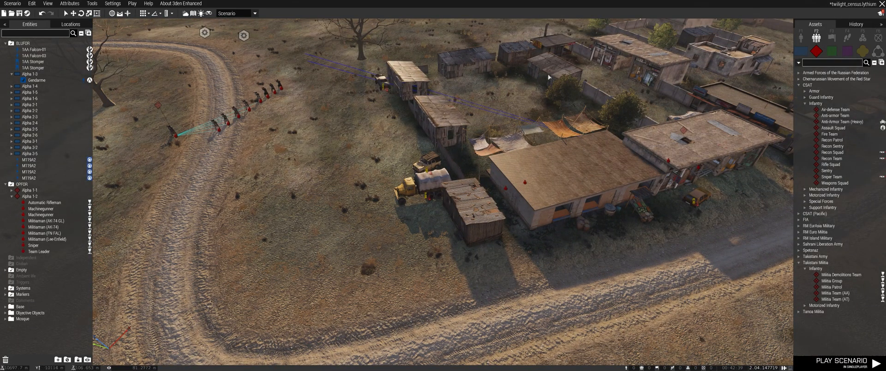
left_click_drag(595, 120, 600, 125)
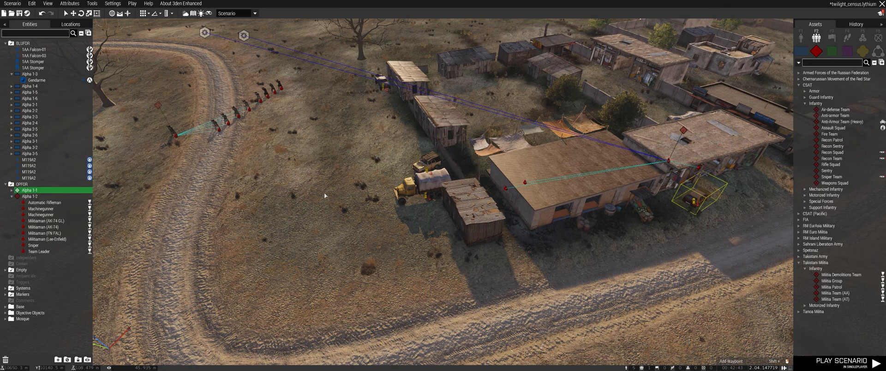
left_click(517, 270)
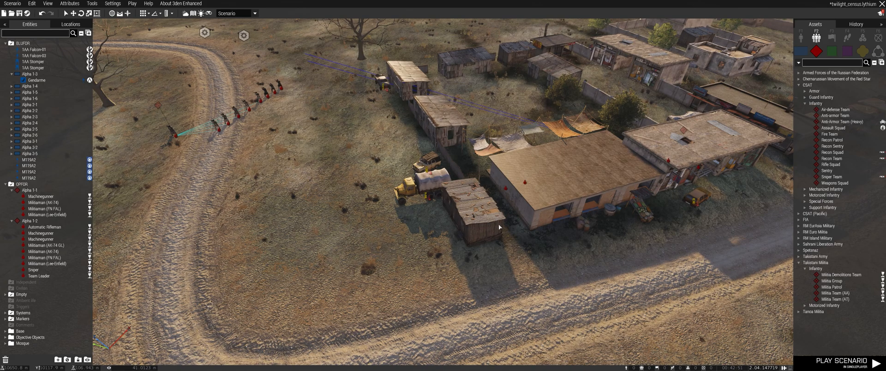
Step: Place a Militiaman (FN FAL) and a Militiaman (AK-74 GL) on the open ground inside the road bend, and delete both
left_click(801, 38)
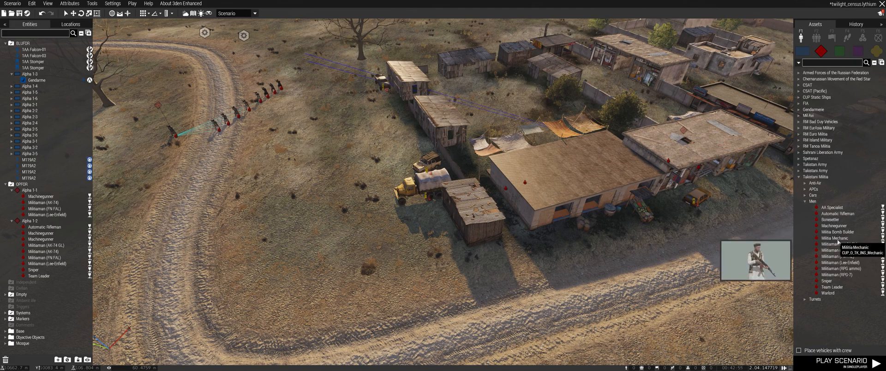
left_click(837, 256)
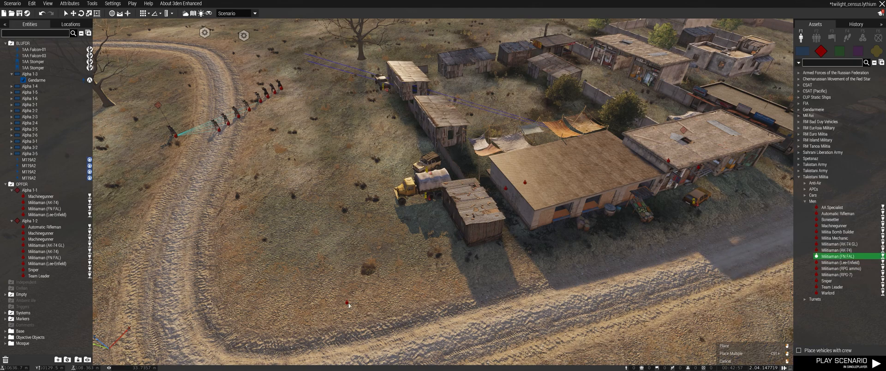
left_click(348, 304)
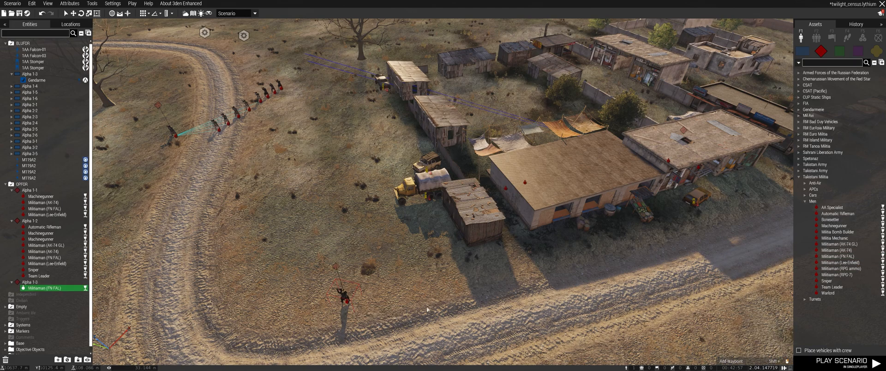
left_click(838, 244)
left_click(360, 316)
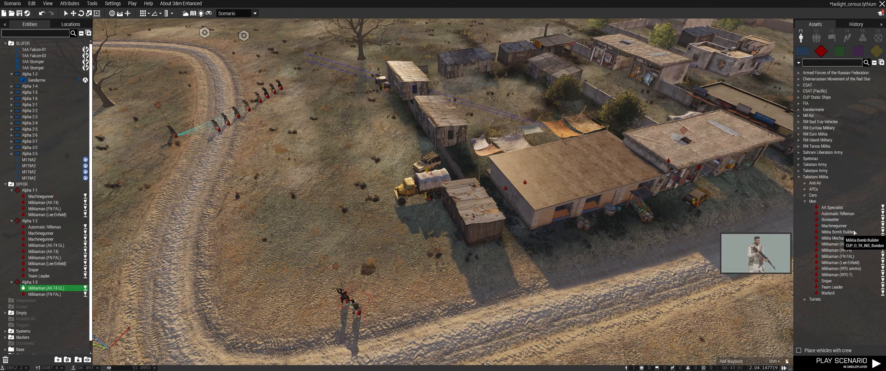
left_click_drag(302, 278, 396, 332)
key("Delete")
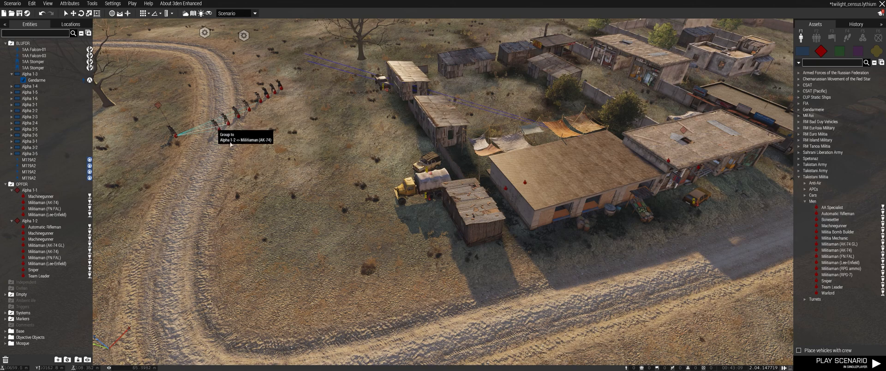
Step: Move the Militiaman (FN FAL) from the far end of the Alpha 1-2 line to just in front of the line's road end
left_click_drag(154, 65, 154, 66)
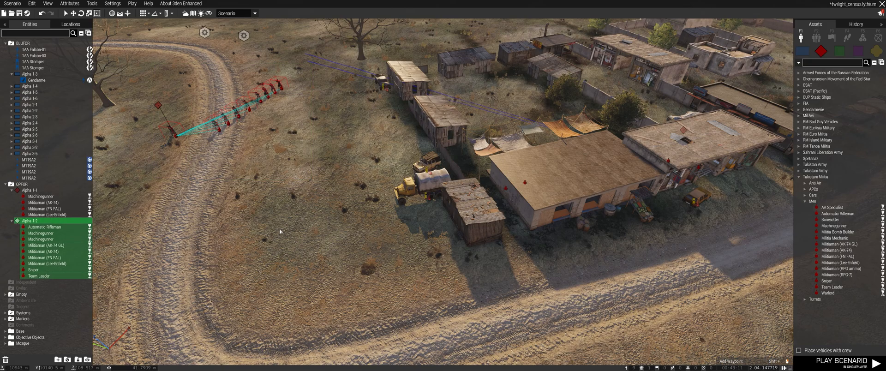
key("d")
right_click_drag(286, 225, 271, 224)
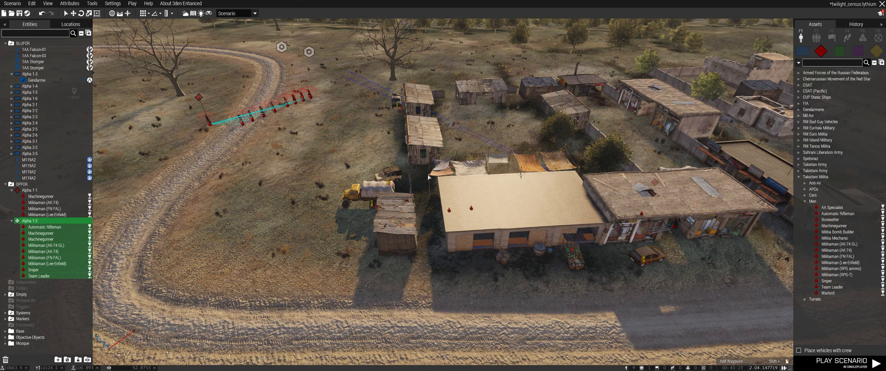
left_click(296, 131)
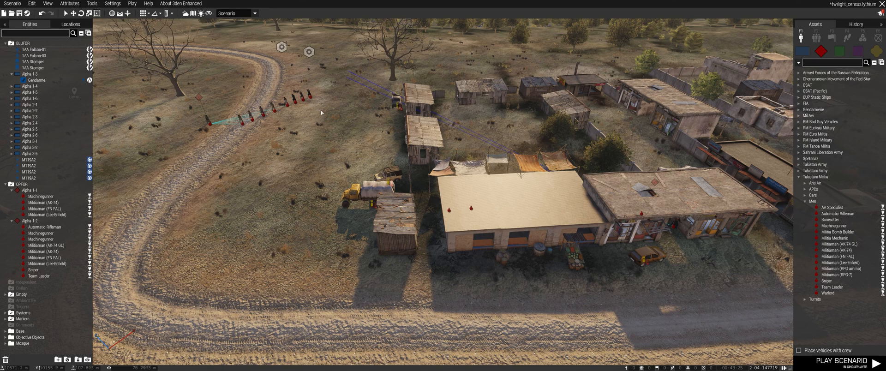
left_click_drag(312, 99, 265, 159)
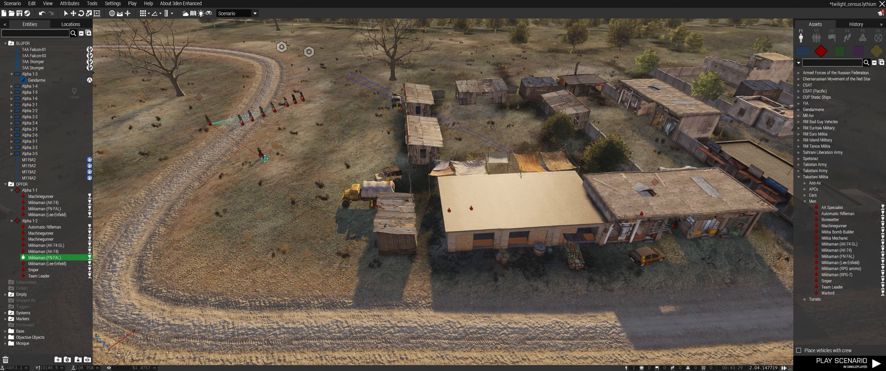
left_click_drag(245, 137, 243, 136)
Step: Copy the Alpha 1-2 militia soldiers and paste them across the road from the long building
key("w")
right_click_drag(341, 212, 342, 211)
left_click_drag(555, 164, 557, 164)
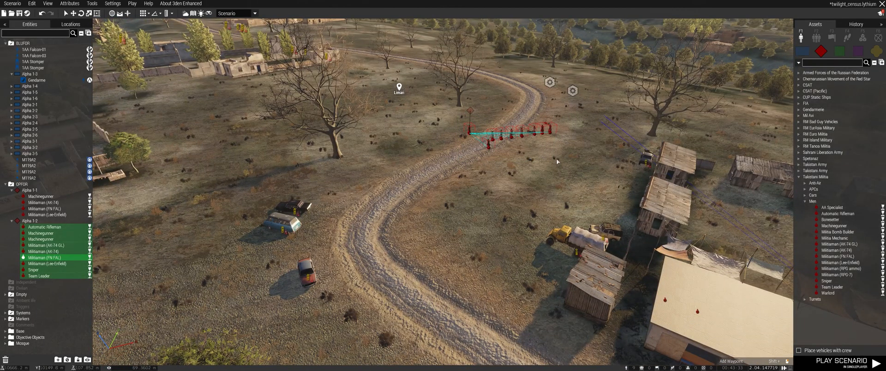
right_click_drag(613, 184, 614, 185)
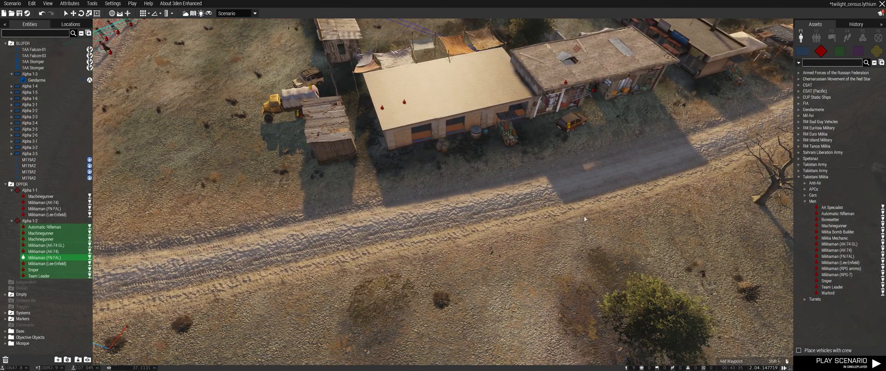
key("ctrl+v")
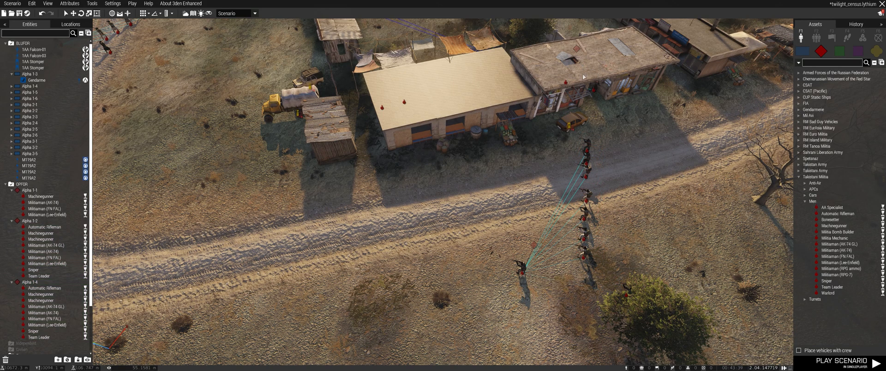
Step: Group the pasted Team Leader to the Alpha 1-1 militia inside the building with the damaged roof
right_click(520, 278)
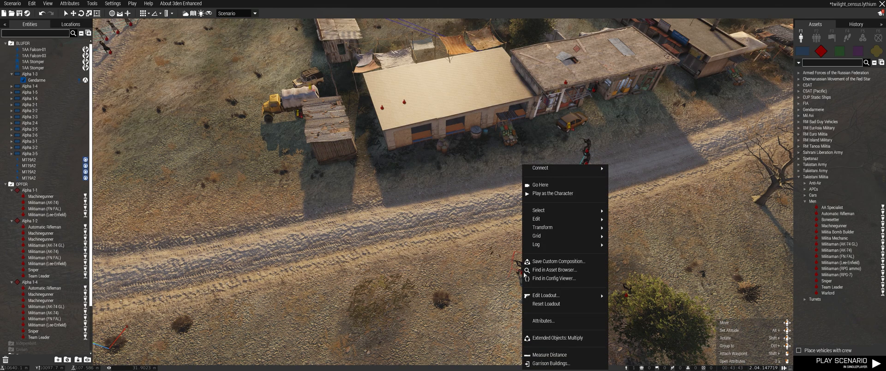
mouse_move(585, 167)
left_click(640, 176)
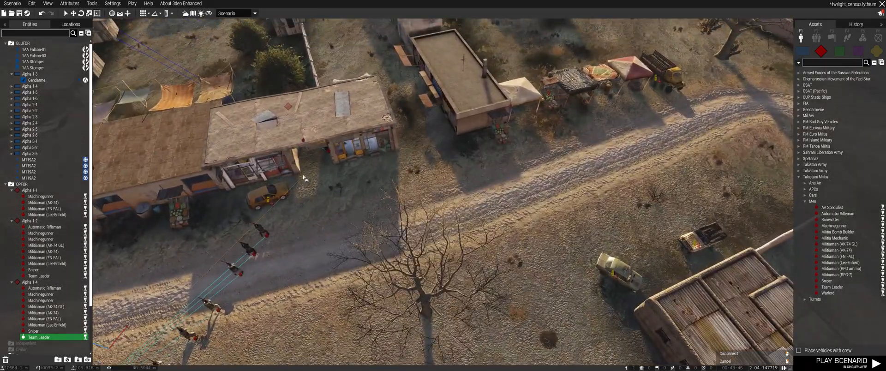
left_click(307, 149)
Step: Group the rest of the pasted line, apart from the Militiaman (FN FAL), to the same Alpha 1-1 soldier in the building
key("w")
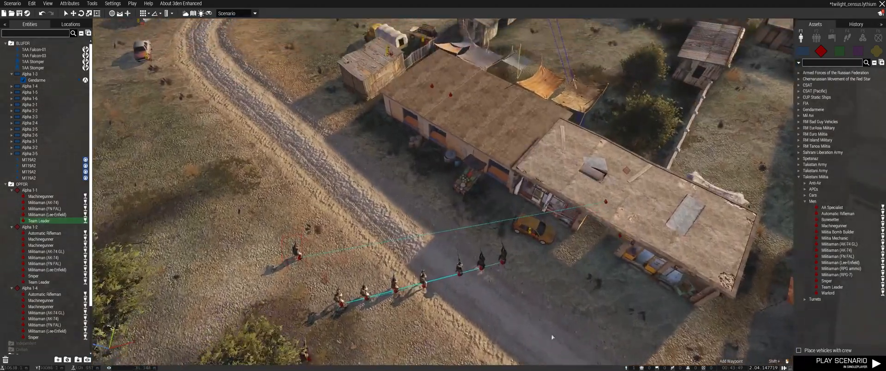
left_click_drag(328, 257, 337, 243)
right_click(504, 264)
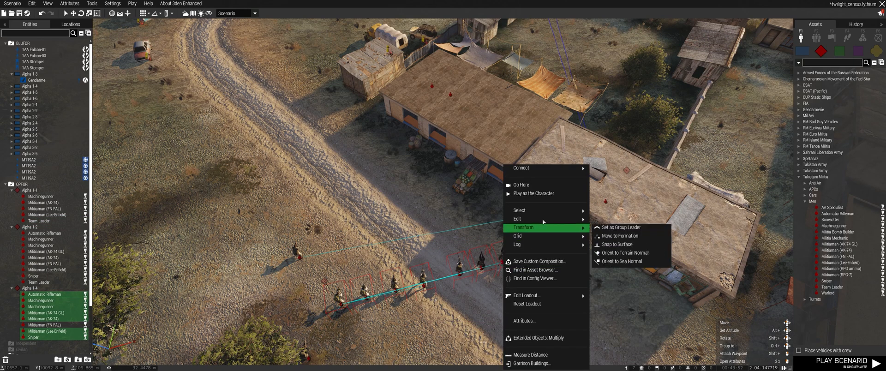
mouse_move(576, 168)
left_click(615, 177)
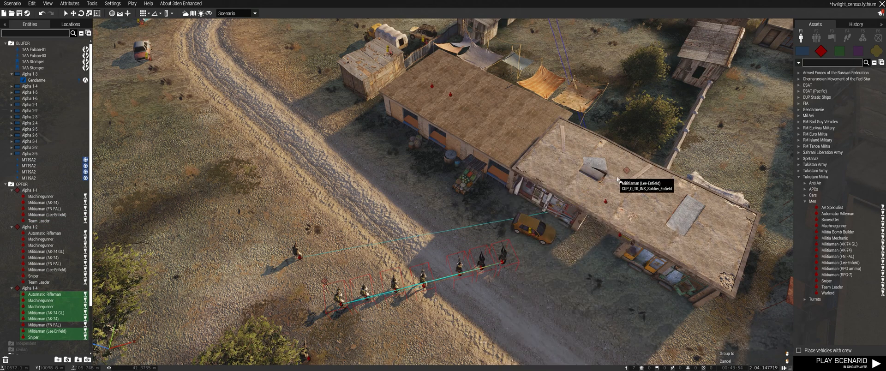
left_click(605, 202)
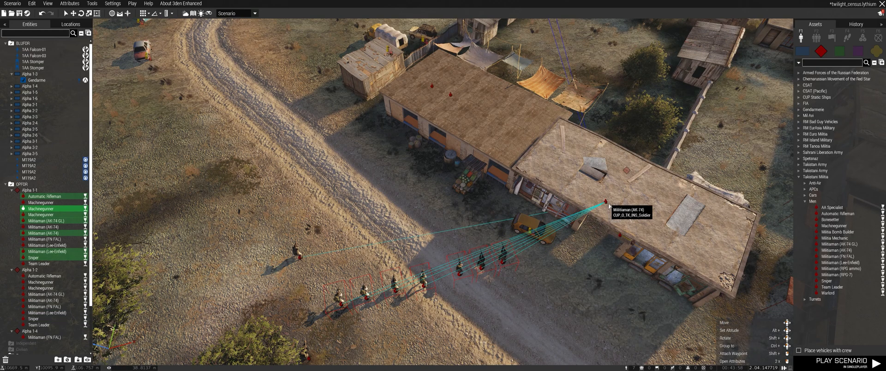
Step: Shift the newly grouped line of soldiers off the road, back towards the bushes
scroll(634, 195, "up", 3)
right_click_drag(635, 195, 539, 214)
scroll(605, 228, "down", 4)
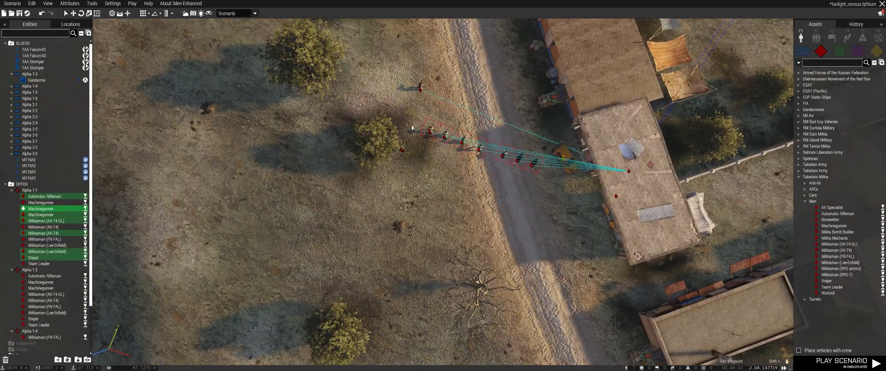
left_click_drag(430, 131, 353, 104)
right_click_drag(611, 212, 582, 240)
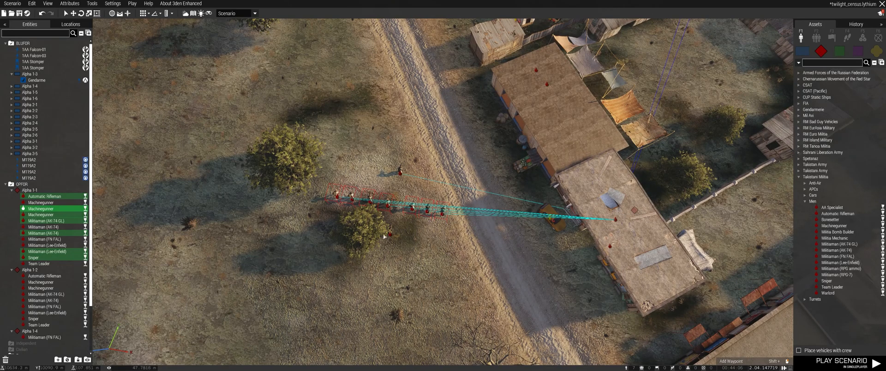
Step: Move the leftover Militiaman (FN FAL) out from beside the bush, closer to the road
right_click_drag(615, 309, 633, 273)
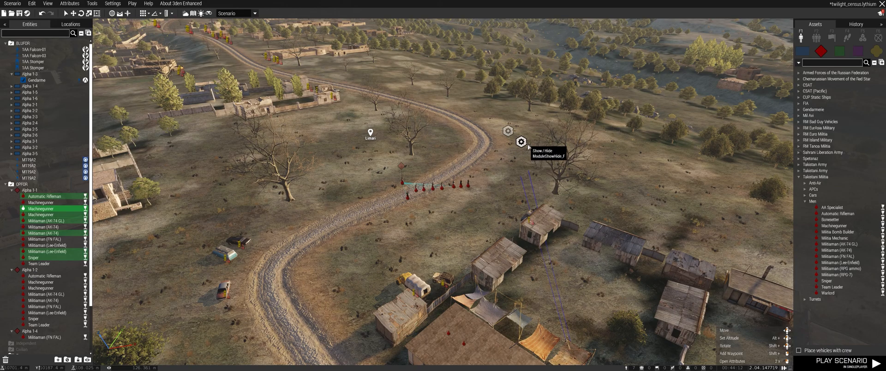
key("s")
right_click_drag(549, 312, 536, 365)
key("s")
key("w")
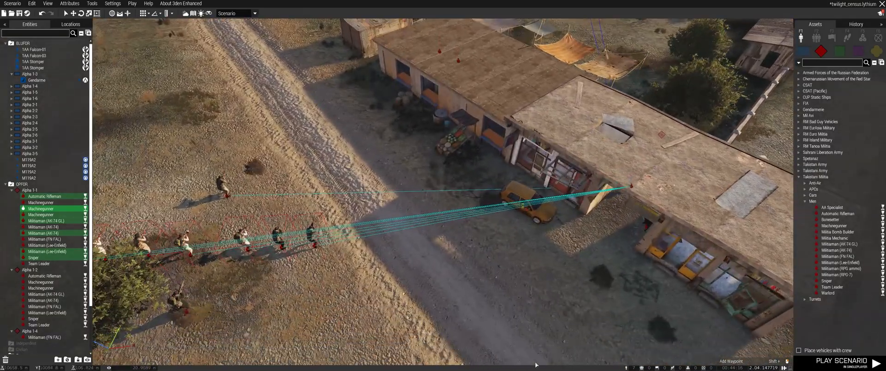
right_click_drag(460, 361, 300, 316)
key("w")
left_click(315, 288)
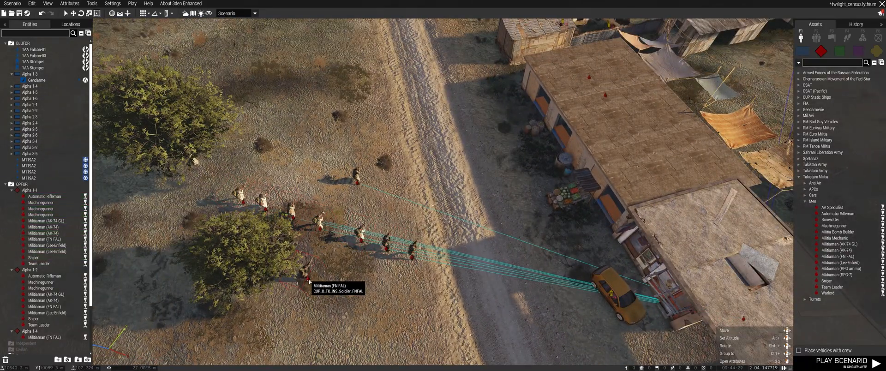
left_click_drag(314, 288, 412, 325)
right_click_drag(412, 326, 363, 286)
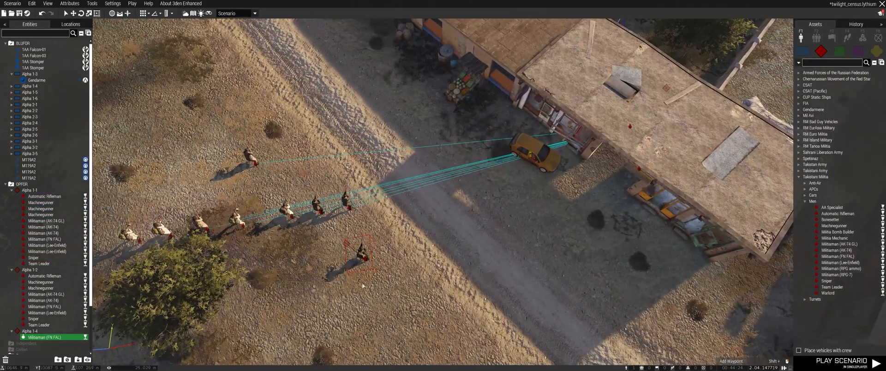
Step: Group the leftover Militiaman (FN FAL) to the Alpha 1-1 militia in the building
right_click(367, 260)
mouse_move(443, 169)
left_click(465, 176)
left_click(631, 128)
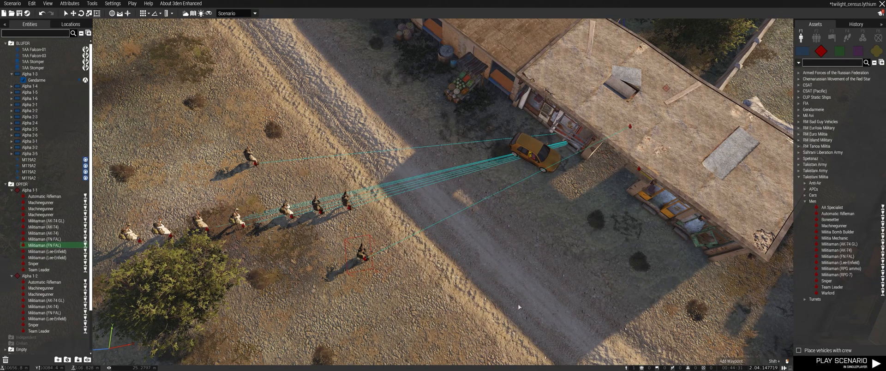
Step: Move the Militiaman (FN FAL) from the roadside into the building's room, beside the planks leaning against the wall
scroll(526, 300, "up", 3)
right_click_drag(569, 286, 576, 267)
scroll(633, 235, "down", 3)
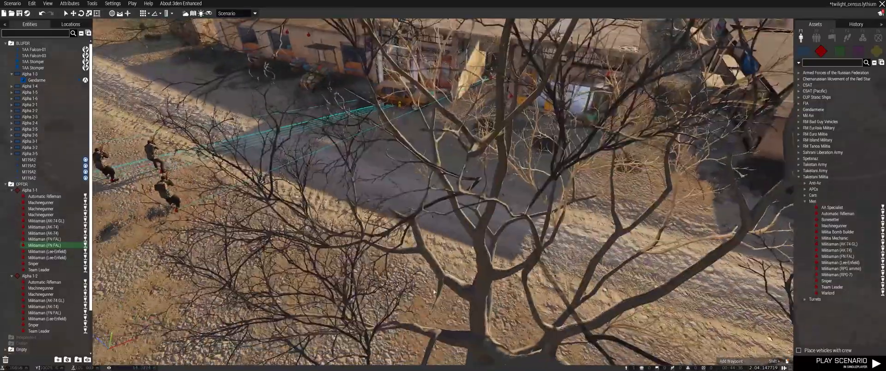
left_click_drag(176, 211, 498, 339)
scroll(498, 339, "up", 3)
right_click_drag(498, 339, 555, 340)
left_click_drag(555, 340, 529, 243)
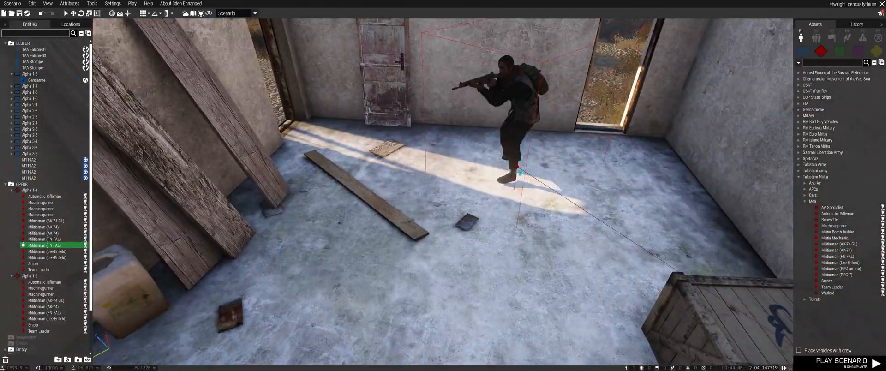
left_click_drag(513, 162, 271, 272)
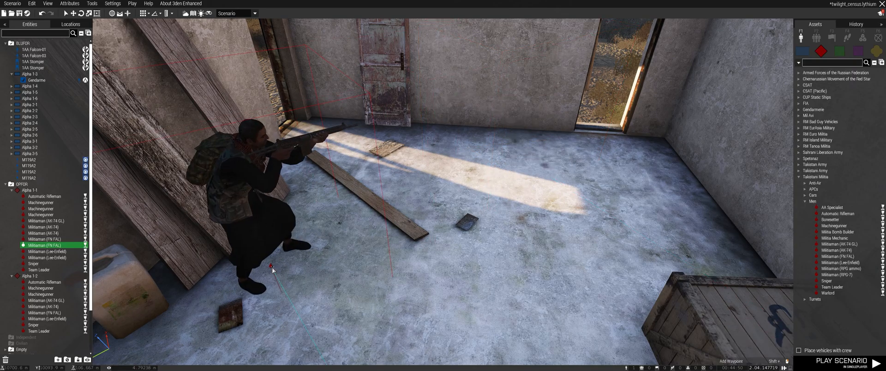
Step: Open the attributes of the Militiaman (FN FAL) in the room and expand the Object: States section
double_click(271, 272)
left_click(338, 89)
left_click(338, 89)
left_click(338, 99)
left_click(339, 99)
left_click(338, 109)
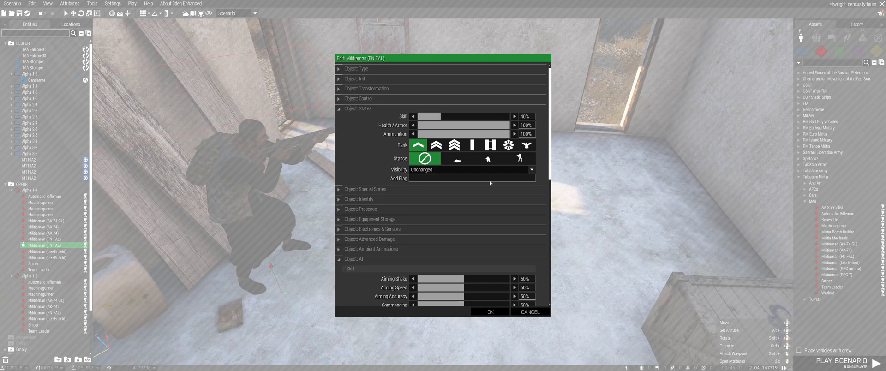
left_click(491, 315)
Step: Locate the Alpha 1-1 Team Leader and move him into the same room, beside the stacked wooden crates
key("s")
key("w")
right_click_drag(480, 317, 520, 209)
key("s")
key("d")
key("w")
key("s")
key("w")
double_click(39, 270)
right_click_drag(378, 258, 240, 185)
key("w")
key("d")
key("w")
key("w")
left_click_drag(426, 256, 531, 185)
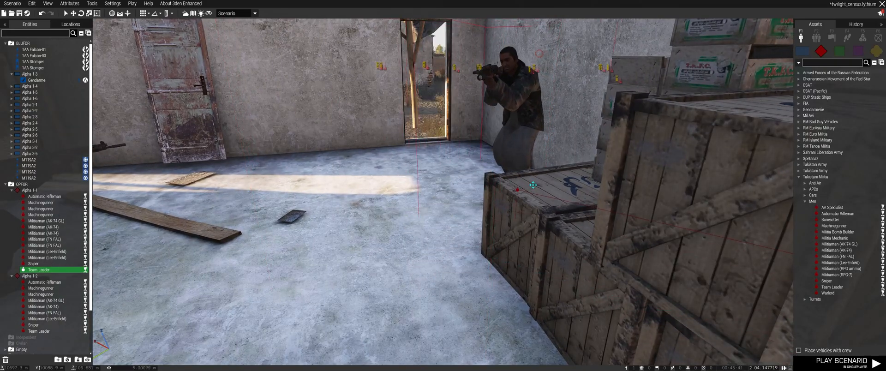
Step: Set the Team Leader's stance to prone and shift him slightly away from the crates
double_click(521, 192)
left_click(456, 159)
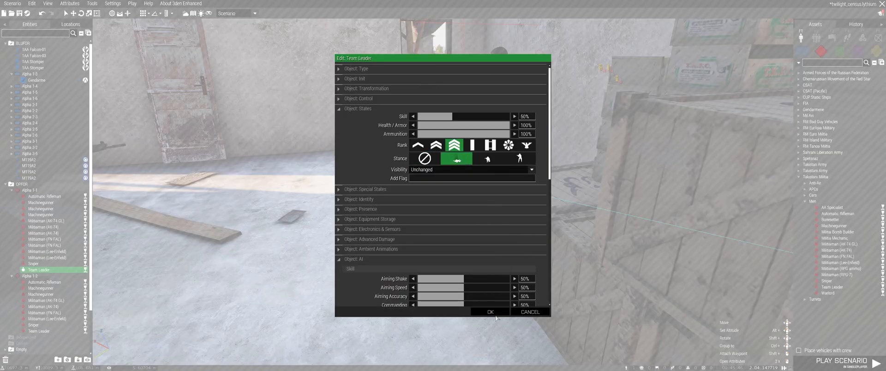
key("Return")
left_click_drag(522, 192, 478, 206)
Step: Move an Alpha 1-1 Machinegunner from the roadside line to the ground beside the damaged-roof building and rotate him
key("s")
right_click_drag(478, 205, 491, 123)
key("w")
key("q")
left_click_drag(484, 82, 453, 302)
key("s")
key("d")
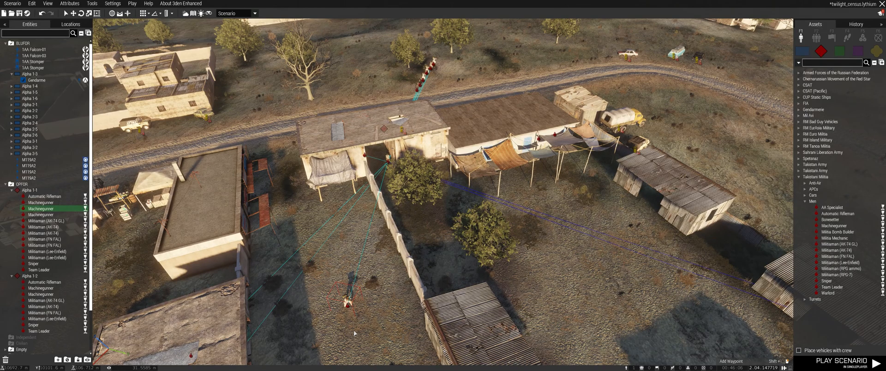
key("w")
right_click_drag(363, 361, 258, 323)
left_click_drag(610, 287, 306, 224)
left_click_drag(305, 225, 351, 190, "shift")
Step: Set the repositioned Machinegunner's stance to Crouch
double_click(351, 190)
left_click(487, 158)
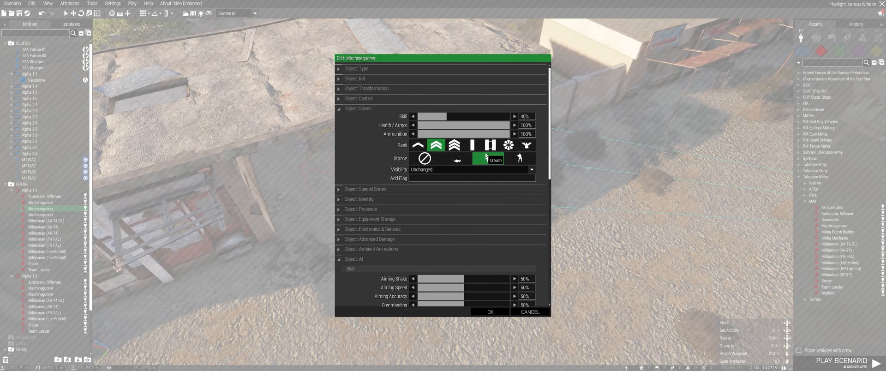
left_click(493, 312)
Step: Move the Alpha 1-1 Militiaman (AK-74 GL) from the roadside line to the shaded gap between the plastered walls and rotate him
key("w")
right_click_drag(400, 257, 466, 93)
key("s")
key("s")
left_click_drag(475, 85, 117, 234)
key("a")
key("w")
right_click_drag(116, 234, 282, 148)
left_click_drag(282, 148, 267, 278)
left_click_drag(348, 207, 305, 222, "shift")
Step: Set the Militiaman (AK-74 GL)'s stance to Crouch
key("w")
right_click_drag(304, 222, 404, 197)
left_click_drag(412, 172, 416, 165)
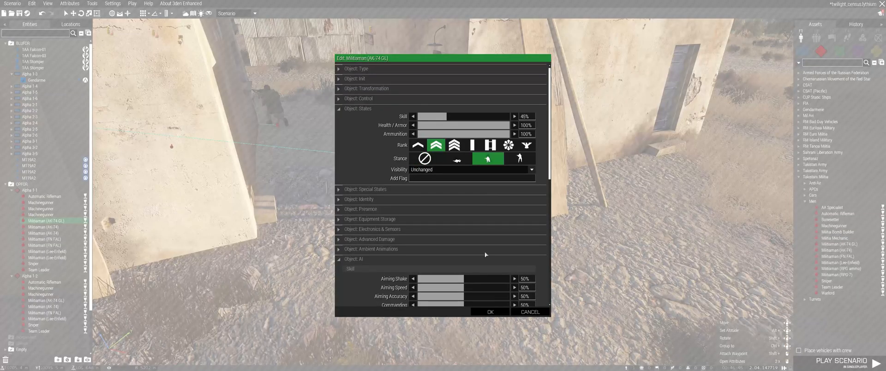
key("w")
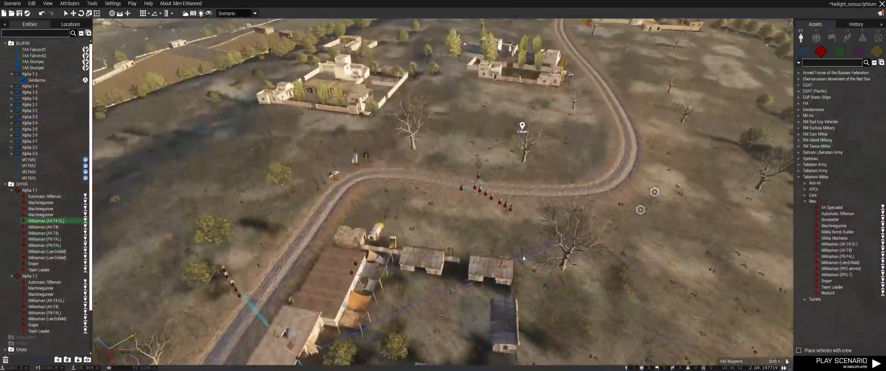
Step: Move an Alpha 1-2 Militiaman (Lee-Enfield) into the open stall under the Keb' up to go sign and set his stance
left_click(524, 239)
scroll(525, 240, "up", 10)
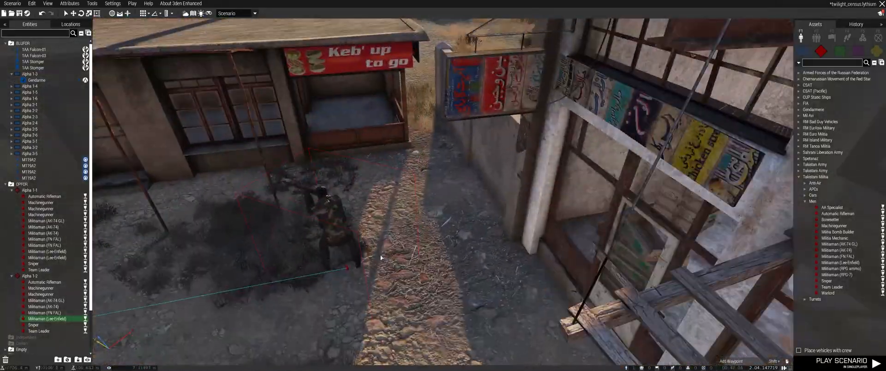
left_click_drag(381, 257, 386, 132)
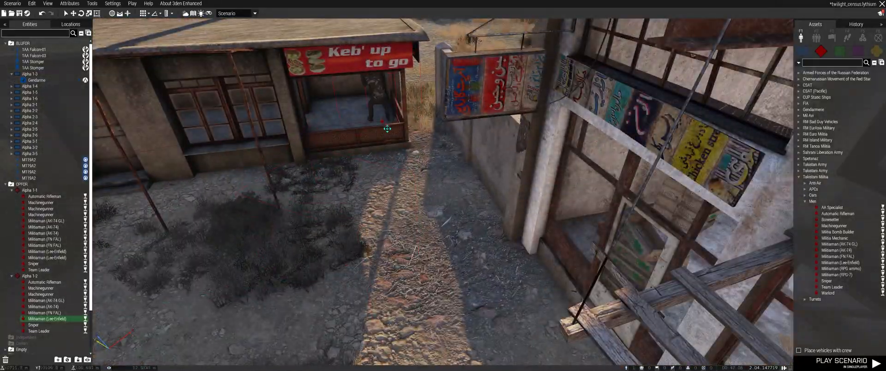
double_click(378, 105)
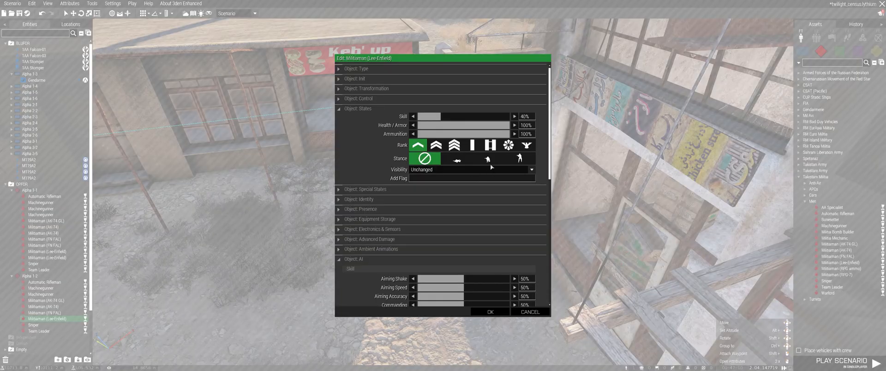
left_click(490, 312)
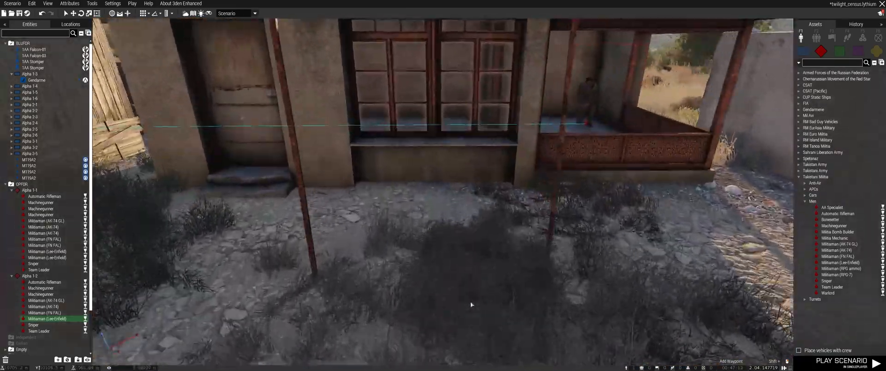
Step: Move the Alpha 1-2 Sniper onto the floor of the kebab building beside the Militiaman and apply his attributes
key("w")
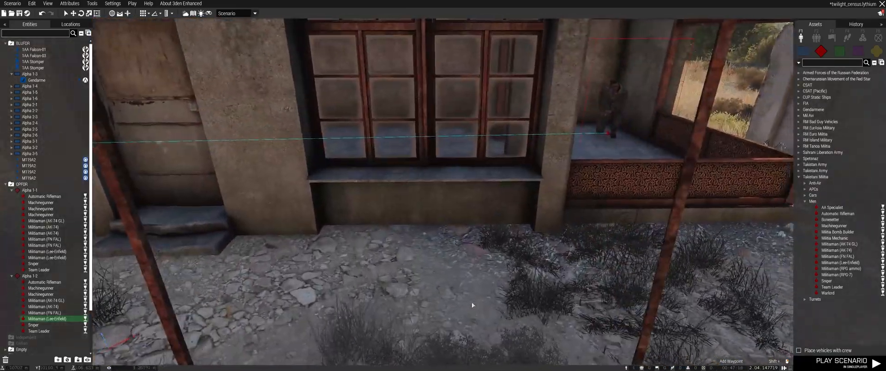
key("q")
key("s")
right_click_drag(482, 305, 440, 299)
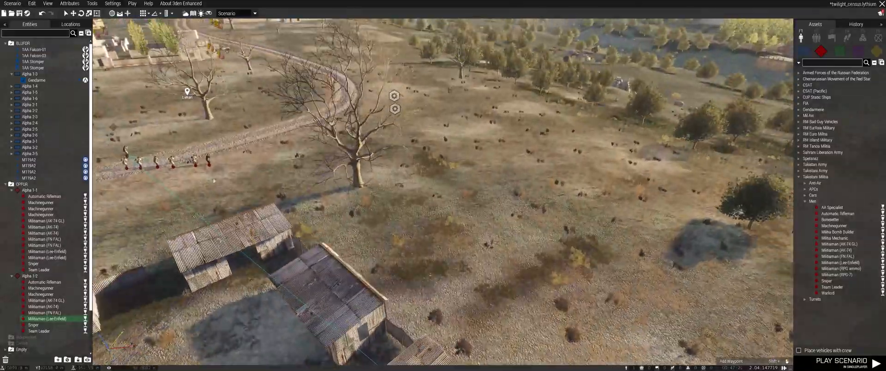
scroll(460, 262, "up", 5)
key("w")
right_click_drag(460, 262, 500, 270)
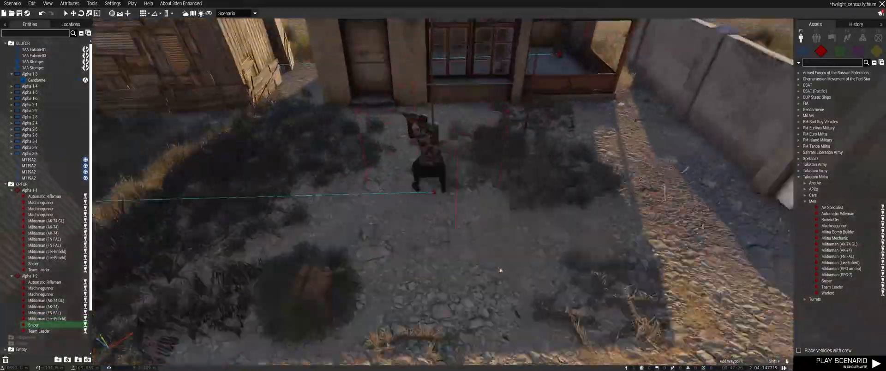
left_click_drag(435, 287, 505, 97)
key("w")
key("w")
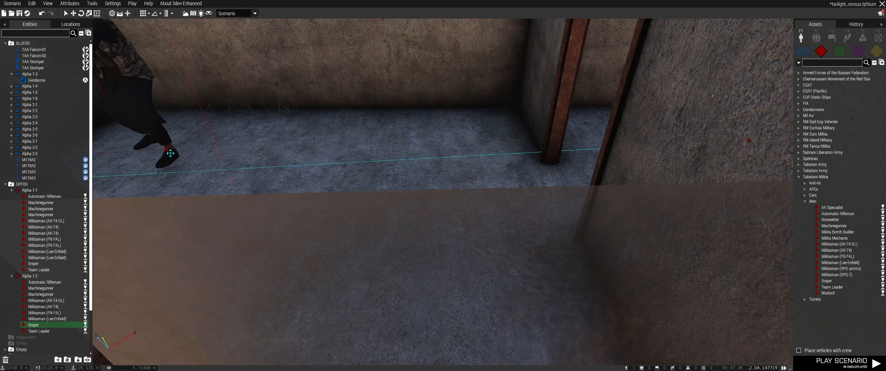
double_click(159, 134)
left_click(488, 311)
Step: Reposition an Alpha 1-1 Militiaman (Lee-Enfield) among the market buildings and set his stance to Crouch
key("s")
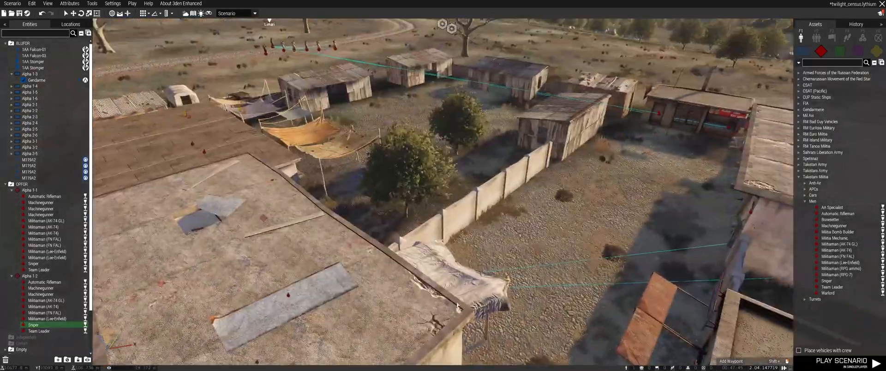
right_click_drag(457, 305, 334, 222)
key("w")
key("w")
left_click(328, 164)
key("w")
right_click_drag(323, 185, 324, 336)
key("w")
key("s")
key("w")
left_click_drag(323, 336, 317, 148)
double_click(317, 148)
left_click(479, 159)
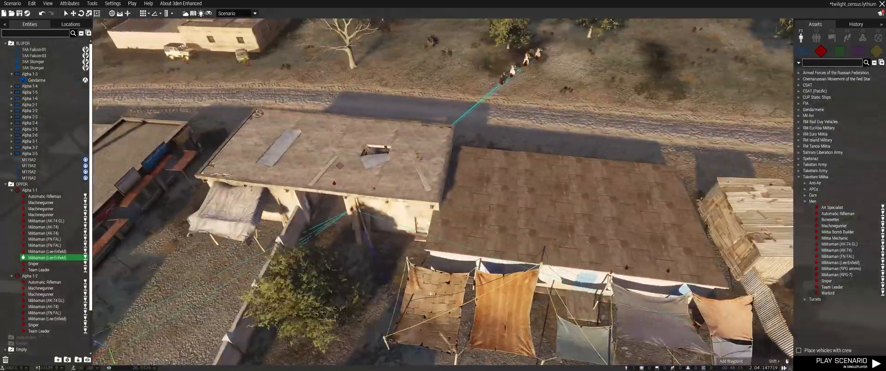
Step: Move the Alpha 1-1 Automatic Rifleman from the roadside line into the damaged-roof building and set his stance to Crouch
key("s")
left_click_drag(500, 41, 558, 221)
right_click_drag(557, 222, 558, 222)
key("w")
key("s")
mouse_move(577, 231)
left_mouse_down()
mouse_move(390, 179)
mouse_move(367, 165)
left_mouse_up()
key("w")
mouse_move(392, 213)
right_mouse_down()
mouse_move(374, 196)
mouse_move(364, 201)
mouse_move(463, 188)
right_mouse_up()
double_click(469, 159)
left_click(487, 159)
key("Return")
key("s")
right_click_drag(468, 161, 399, 134)
key("w")
left_click_drag(399, 134, 420, 133)
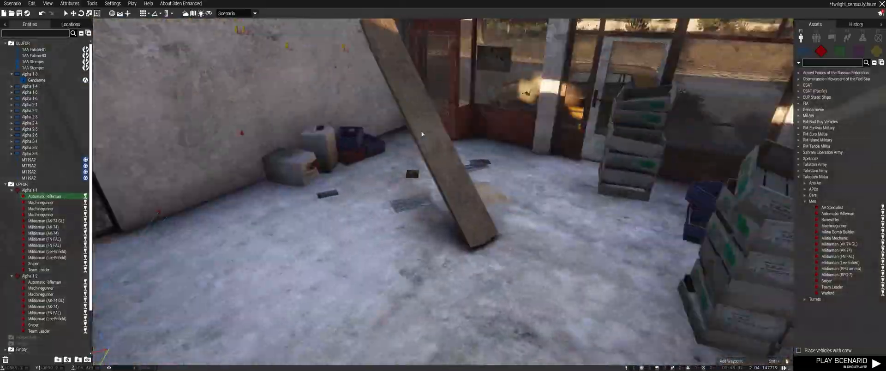
Step: Move an Alpha 1-1 Machinegunner from the roadside line into the room with the stacked crates in the damaged-roof building
key("w")
right_click_drag(420, 133, 456, 175)
key("w")
left_click_drag(460, 182, 467, 276)
right_click_drag(467, 277, 519, 138)
key("s")
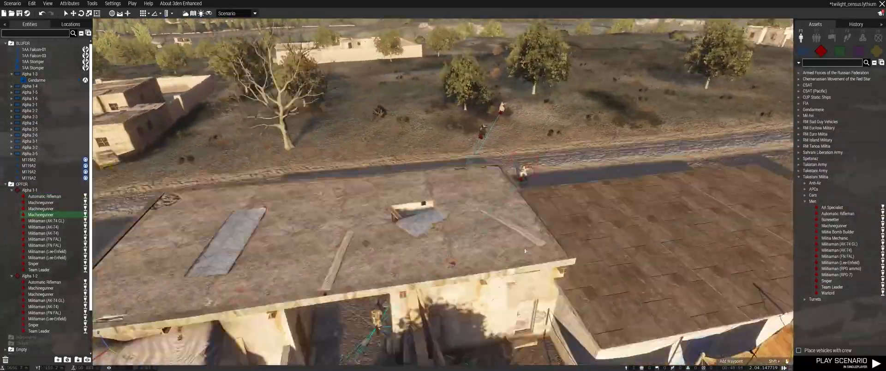
left_click_drag(528, 123, 553, 245)
key("w")
right_click_drag(554, 245, 454, 277)
left_click_drag(455, 277, 322, 211)
key("w")
right_click_drag(322, 211, 226, 244)
Step: Adjust the Machinegunner beside the stacked crates so he faces the windows, and open his attributes
left_click_drag(565, 251, 586, 252)
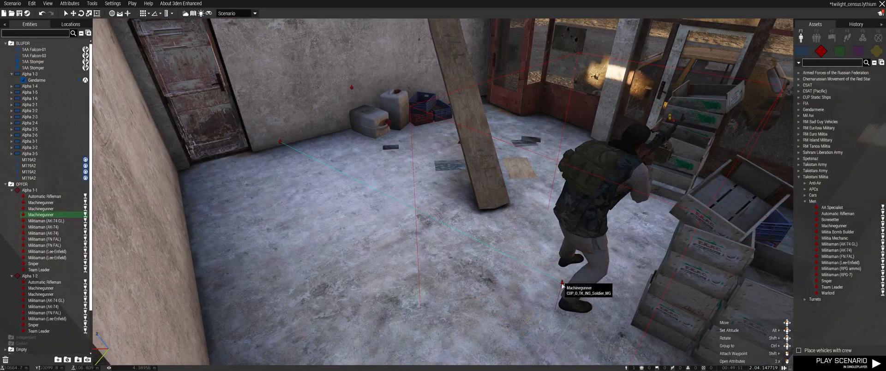
left_click_drag(558, 284, 556, 333)
double_click(554, 330)
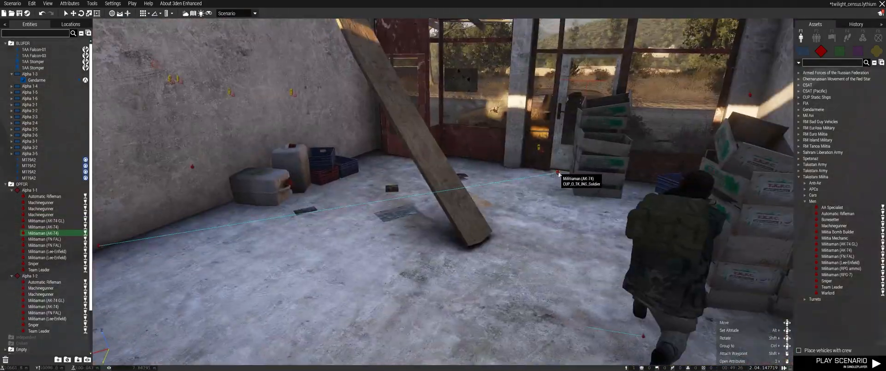
Step: Move an Alpha 1-1 Militiaman (AK-74) to the plaster wall near the jerrycans, rotate him and apply his attributes
left_click(322, 201)
left_click_drag(329, 210, 244, 226)
mouse_move(245, 226)
right_mouse_down()
mouse_move(217, 239)
mouse_move(231, 232)
right_mouse_up()
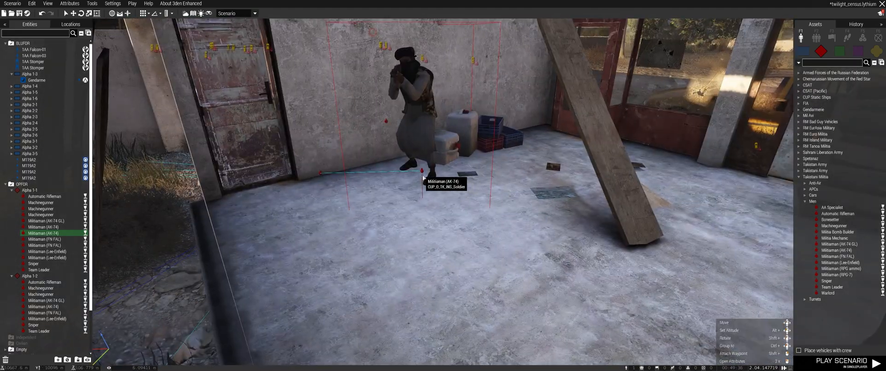
double_click(421, 172)
left_click(491, 312)
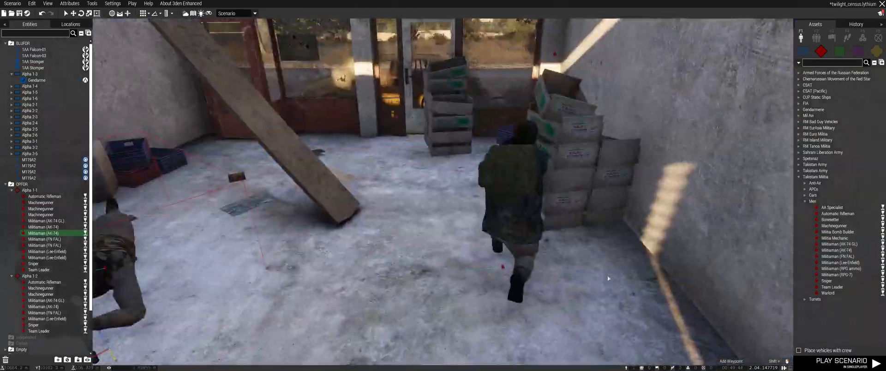
Step: Move the Alpha 1-1 Sniper into the open corrugated-metal shed facing the courtyard
key("s")
right_click_drag(609, 278, 579, 287)
left_click_drag(463, 147, 551, 227)
right_click_drag(551, 227, 539, 274)
key("w")
left_click_drag(475, 185, 598, 145)
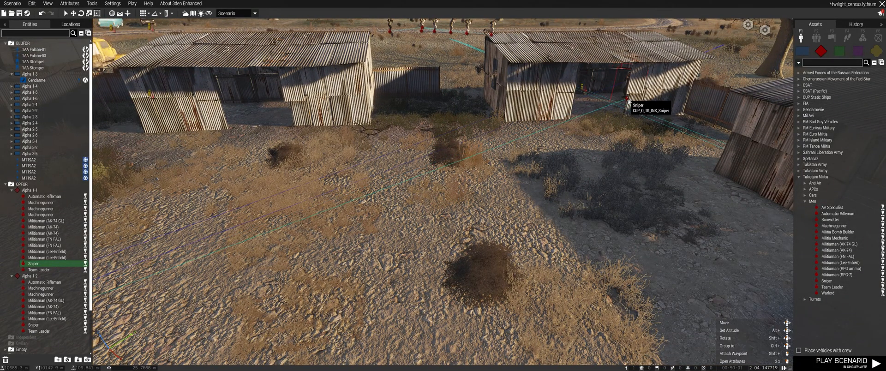
Step: Set the shed Sniper's stance to Crouch and save the scenario
double_click(628, 103)
left_click(488, 158)
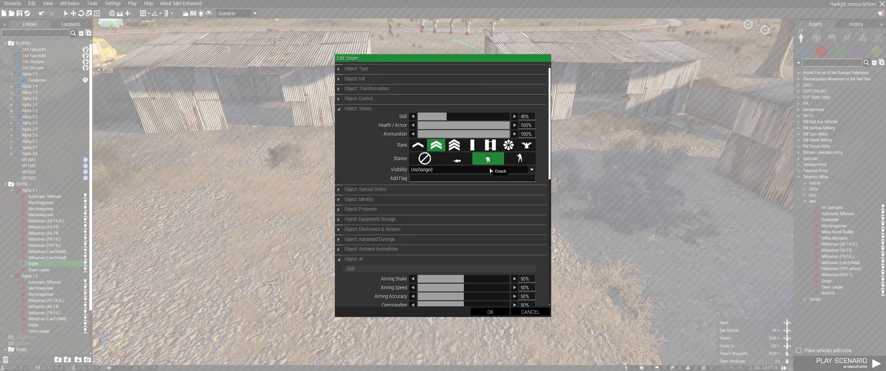
left_click(490, 311)
right_click_drag(484, 312, 316, 317)
key("w")
key("w")
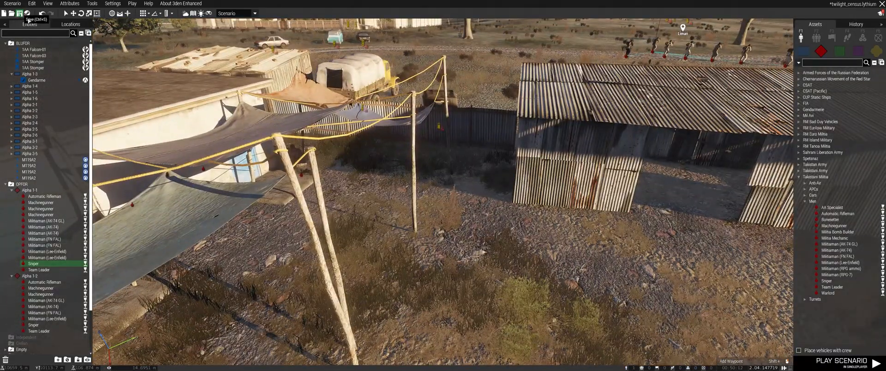
key("ctrl+s")
key("w")
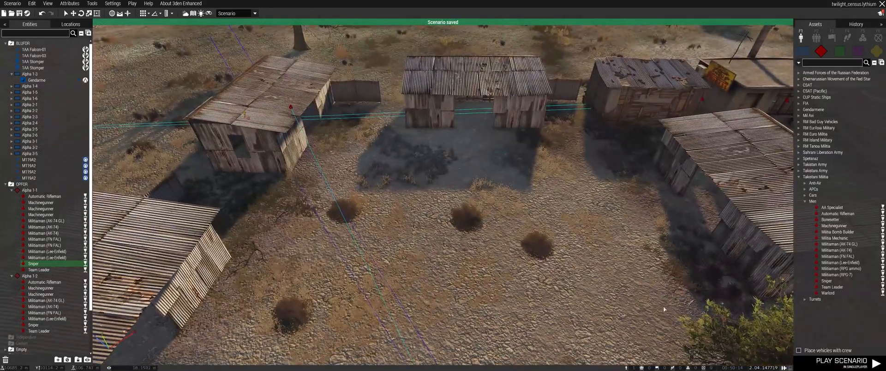
key("w")
right_click_drag(686, 307, 662, 318)
key("w")
key("s")
key("q")
key("s")
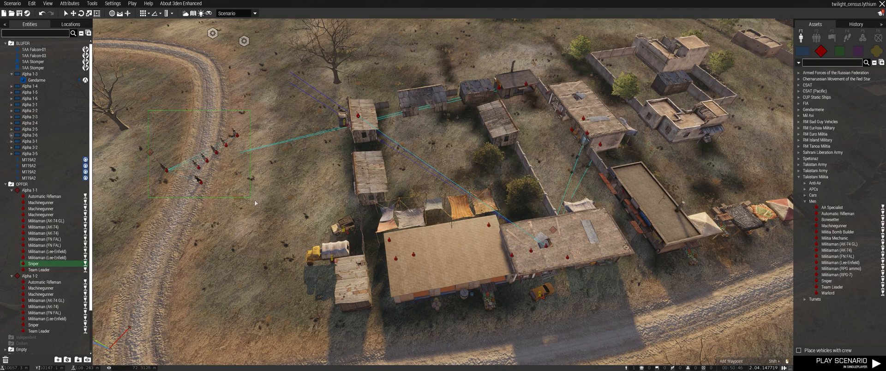
left_click(168, 171)
left_click_drag(172, 173, 112, 120)
left_click_drag(414, 38, 160, 125)
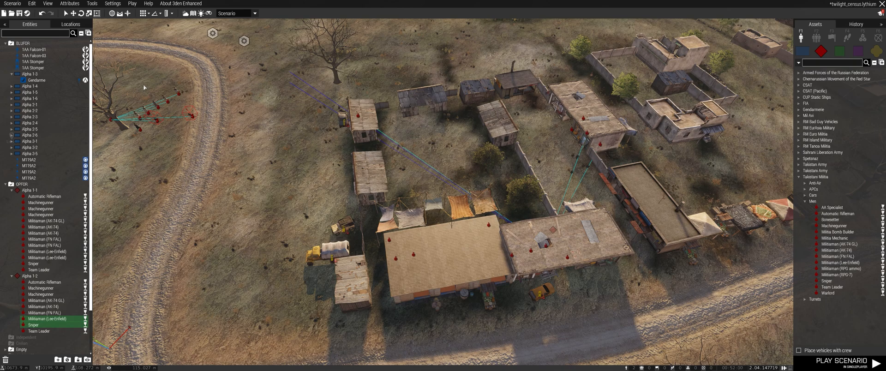
left_click(44, 16)
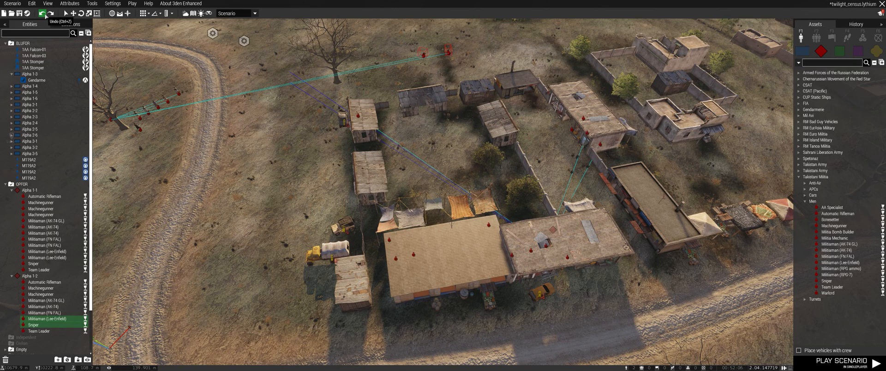
left_click(44, 15)
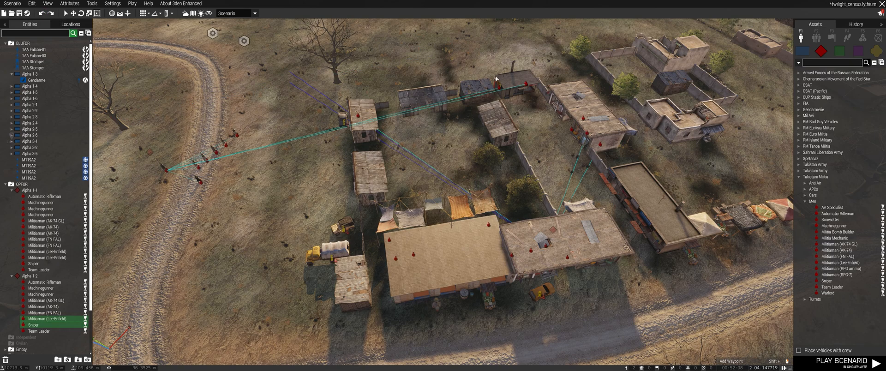
Step: Group the selected Militiaman (Lee-Enfield) and Sniper in the kebab building to the Alpha 1-1 Team Leader
right_click(527, 85)
mouse_move(546, 88)
left_click(632, 97)
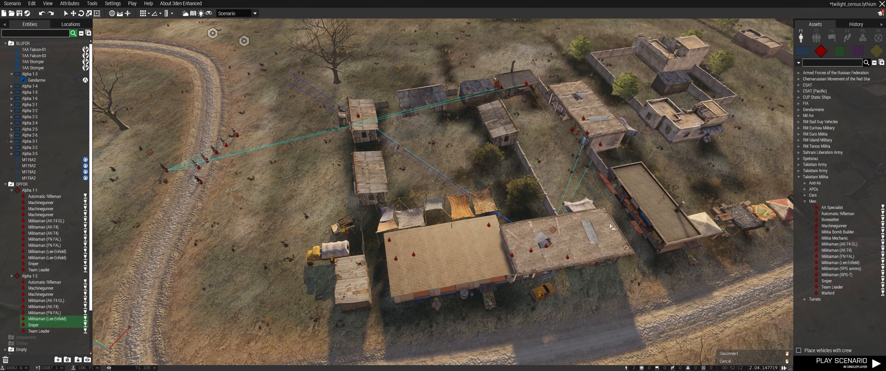
scroll(572, 277, "up", 5)
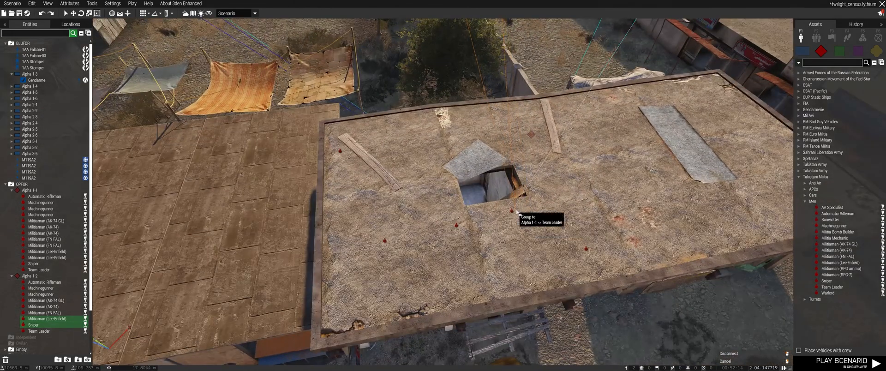
right_click_drag(516, 212, 421, 157)
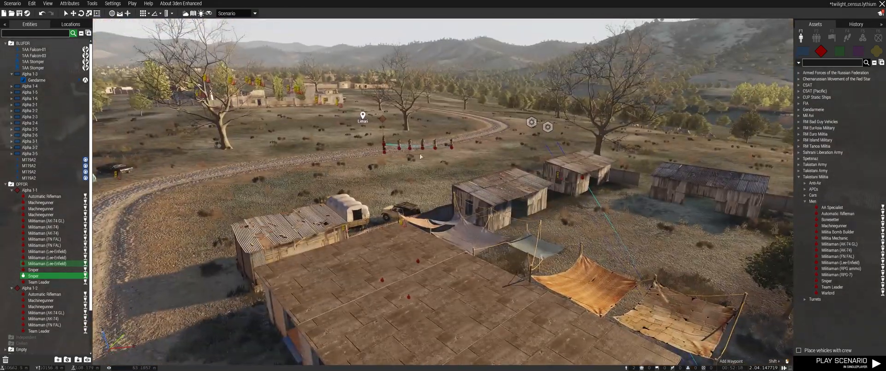
Step: Place a fresh full militia squad in the field beside the road and delete the leftover Alpha 1-2 units
right_click_drag(455, 174, 462, 197)
key("w")
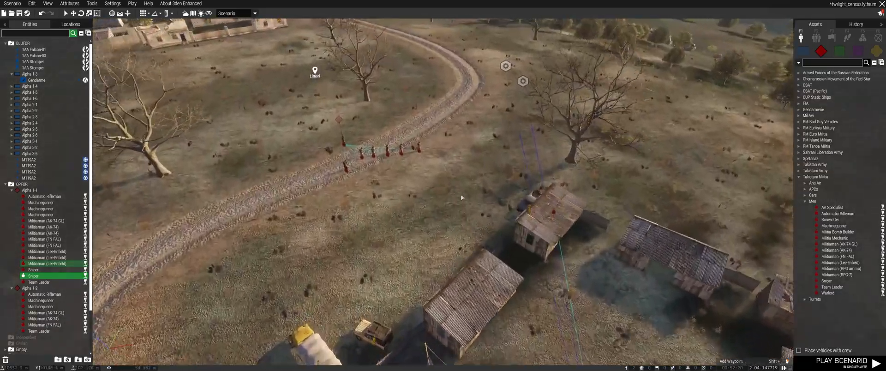
key("a")
key("a")
right_click_drag(443, 285, 564, 281)
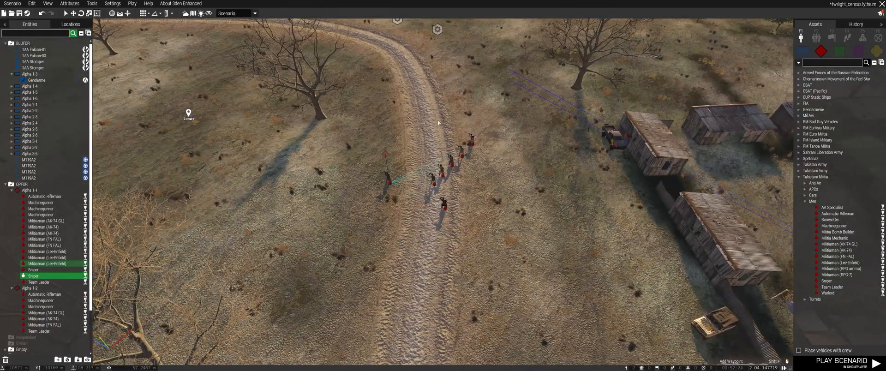
right_click_drag(514, 194, 525, 201)
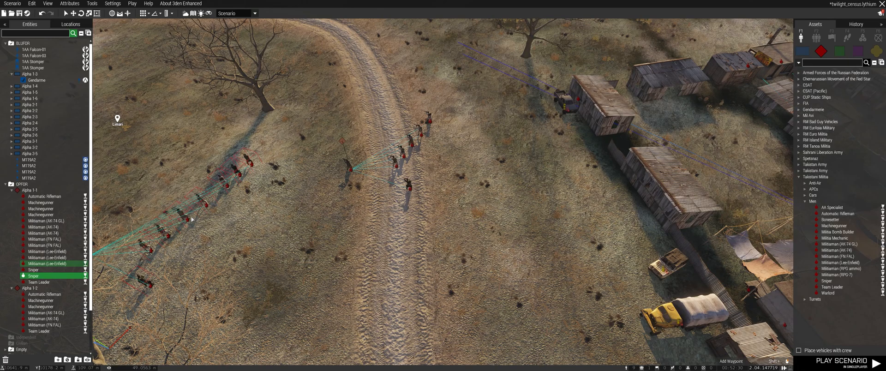
right_click_drag(207, 224, 189, 224)
left_click_drag(536, 223, 542, 225)
key("Delete")
Step: Examine the inside of the open corrugated-metal shed and the office props offered under Furniture
right_click_drag(543, 225, 487, 185)
key("w")
key("w")
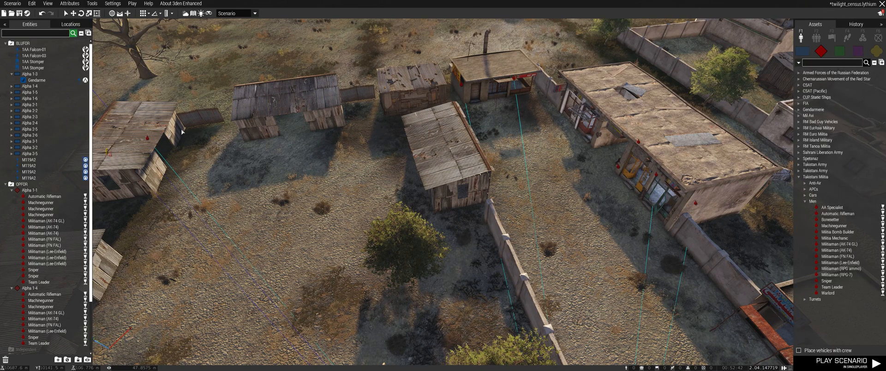
right_click_drag(469, 305, 493, 297)
key("w")
right_click_drag(467, 322, 507, 296)
key("a")
key("w")
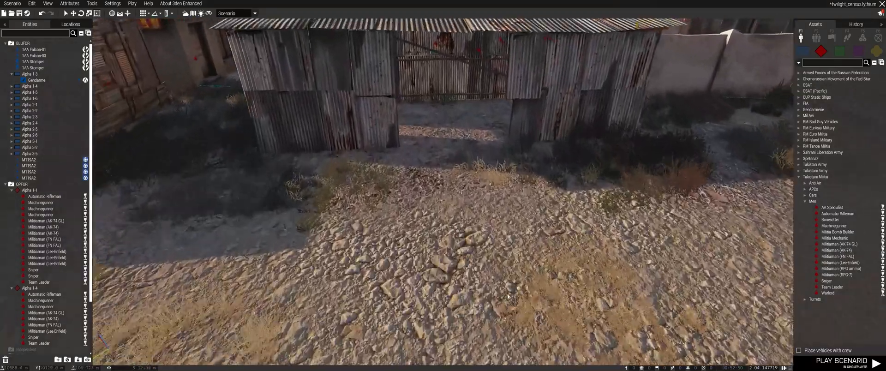
key("w")
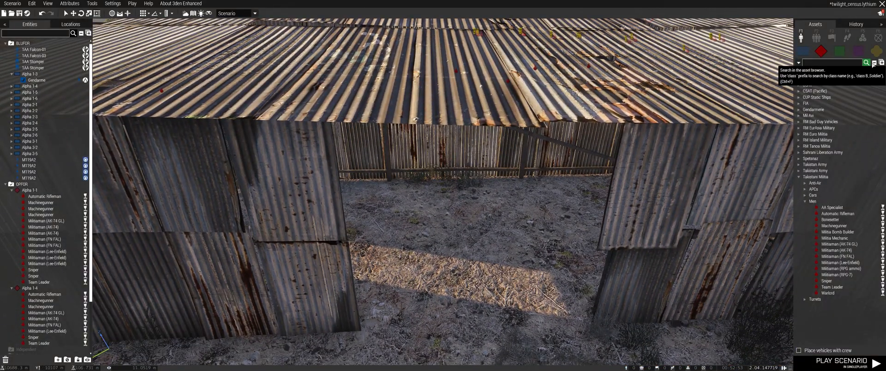
left_click(876, 52)
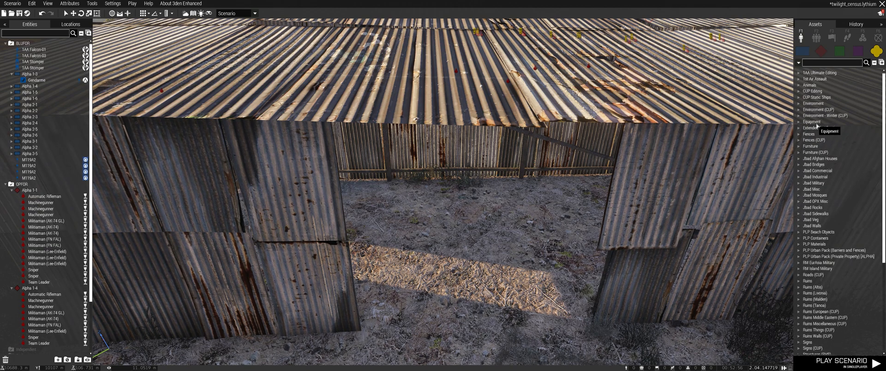
left_click(798, 146)
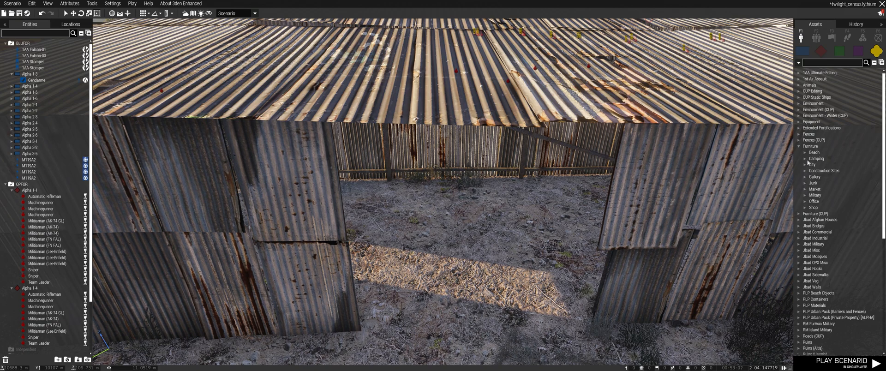
left_click(805, 202)
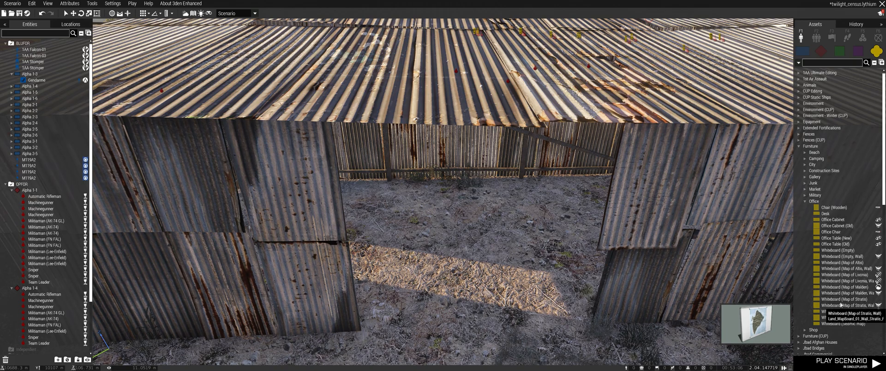
scroll(839, 275, "down", 15)
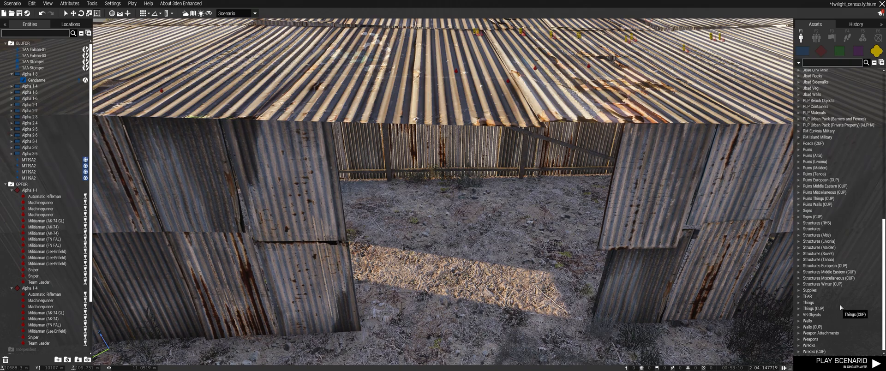
Step: Place a Map for Briefing from the Furniture (CUP) office props in the shed, close to the back wall
scroll(839, 300, "up", 10)
left_click(800, 151)
left_click(800, 150)
left_click(804, 182)
left_click(833, 212)
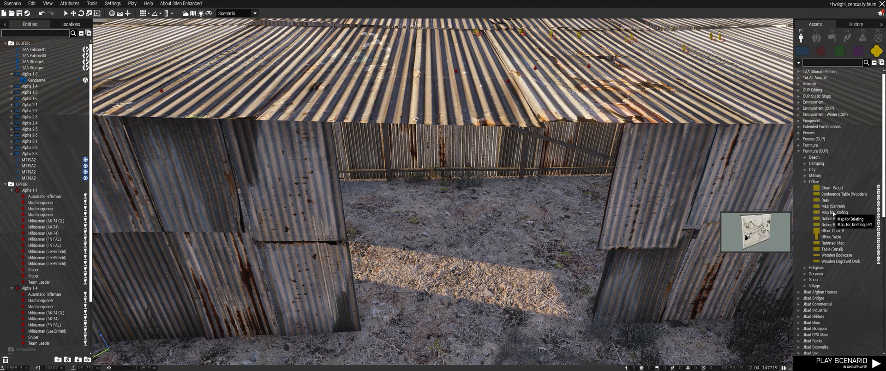
left_click(586, 246)
key("w")
mouse_move(533, 274)
right_mouse_down()
mouse_move(544, 277)
mouse_move(537, 286)
right_mouse_up()
left_click_drag(534, 291, 392, 179)
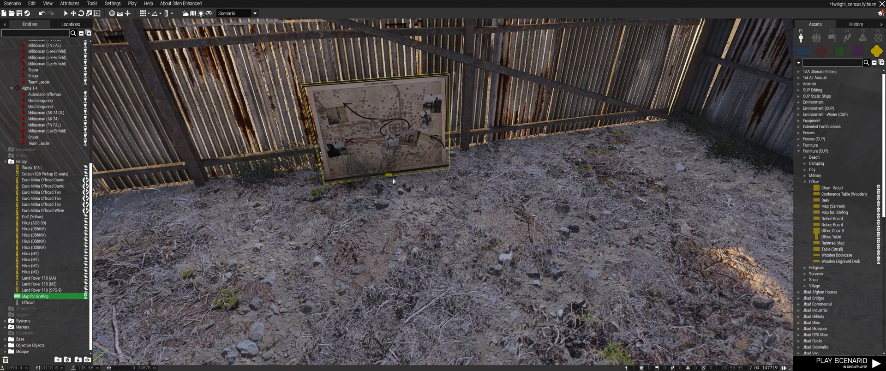
Step: Raise the Map for Briefing off the ground and hang it on the shed's back wall
mouse_move(391, 193)
left_mouse_down()
mouse_move(398, 110)
mouse_move(377, 113)
left_mouse_up()
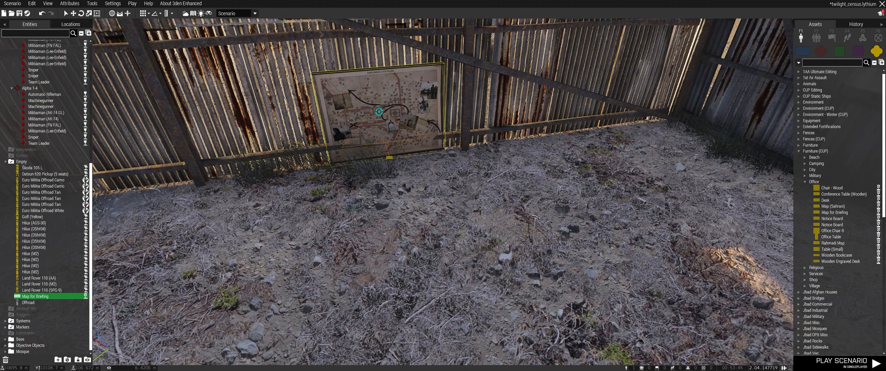
left_click_drag(391, 160, 392, 162)
key("s")
right_click_drag(392, 163, 406, 179)
key("w")
left_click_drag(406, 178, 259, 150)
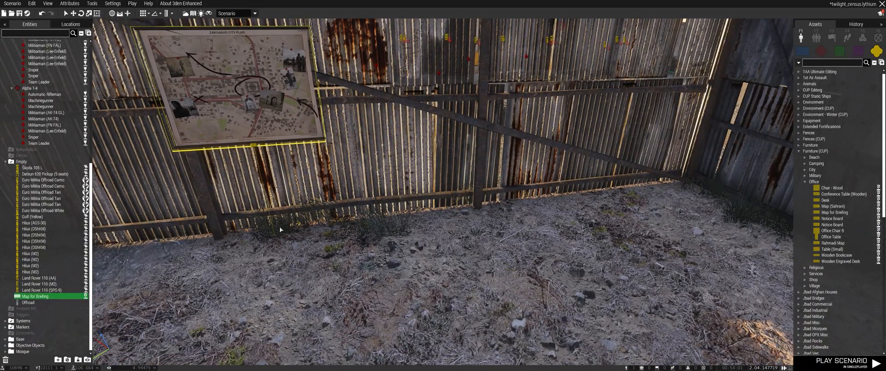
left_click(281, 229)
Step: Place a Table (Small) in the shed and set it against the back wall below the briefing map
right_click_drag(280, 229, 240, 198)
key("s")
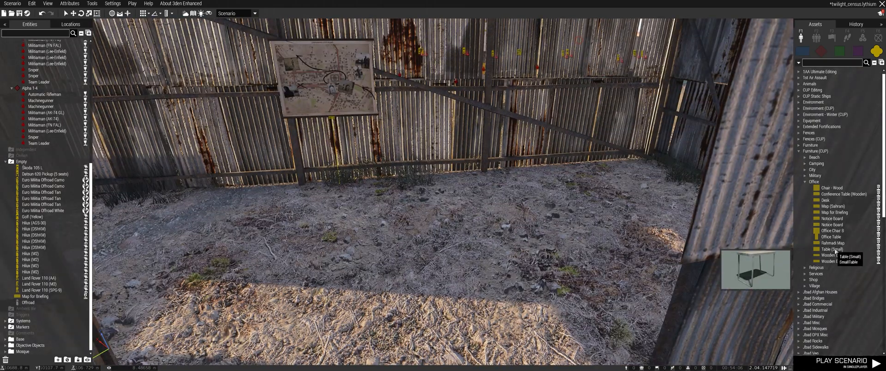
left_click(832, 248)
left_click(371, 226)
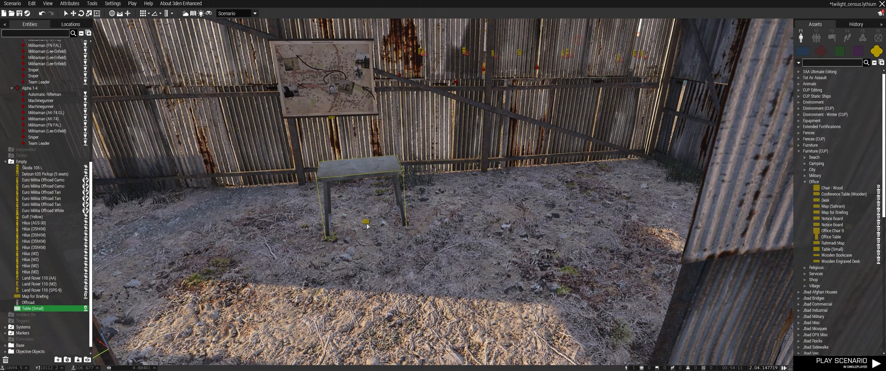
left_click_drag(365, 268, 338, 207)
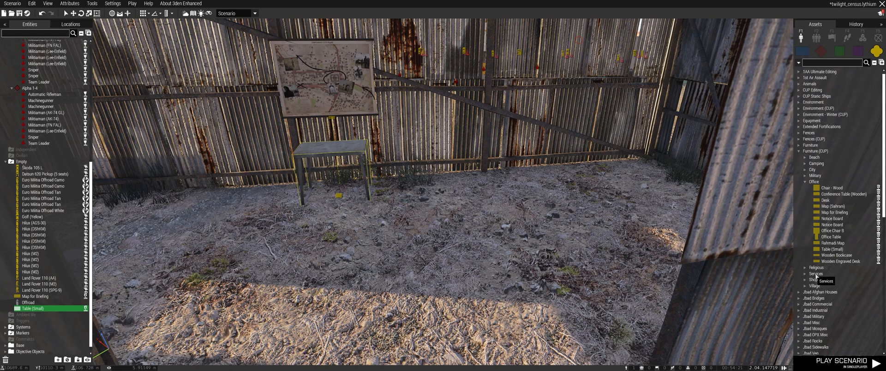
Step: Place a Wooden table (Large) from the Furniture camping props in the middle of the shed
left_click(799, 145)
left_click(804, 159)
left_click(837, 244)
left_click(434, 260)
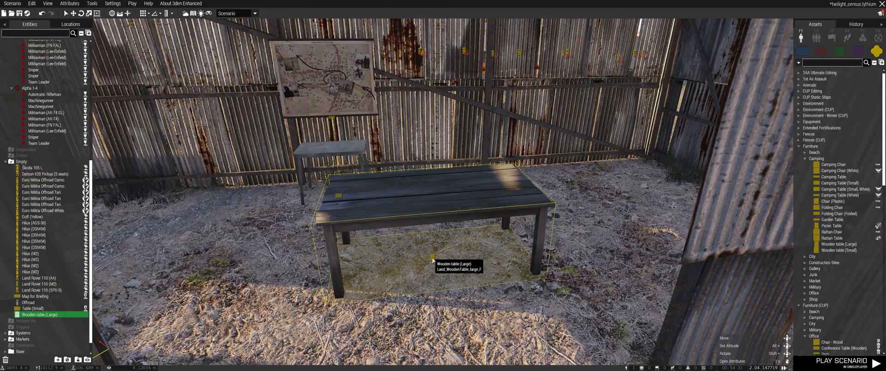
left_click_drag(433, 259, 452, 256)
Step: Place a Wooden table (Small) beyond the large table, rotate it and move it toward the shed's far corner
key("d")
right_click_drag(451, 256, 484, 271)
key("w")
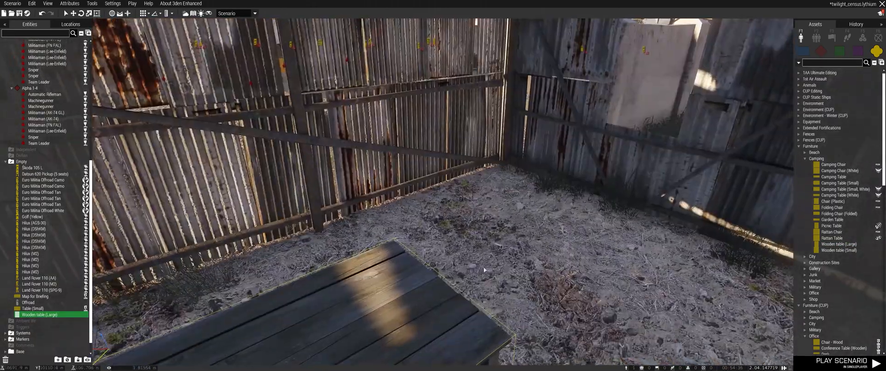
key("s")
left_click(838, 250)
left_click(529, 171)
left_click_drag(529, 170, 635, 219, "shift")
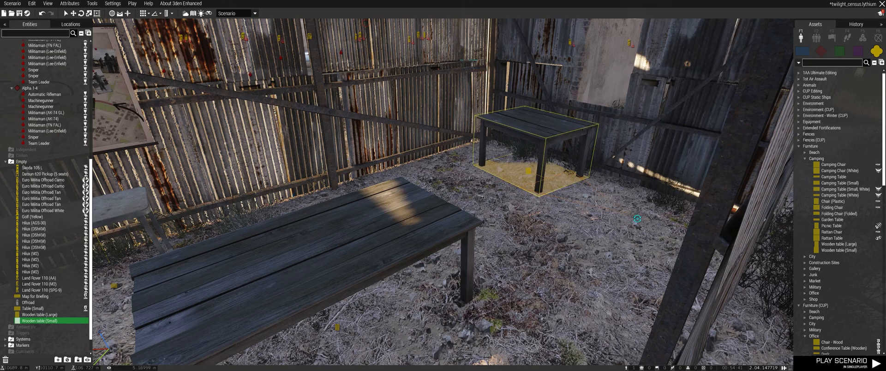
left_click_drag(535, 176, 508, 164)
mouse_move(530, 201)
right_mouse_down()
mouse_move(452, 208)
mouse_move(529, 210)
right_mouse_up()
Step: Search the props for shelving and place a Shelves (Wooden) unit against the shed's end wall
left_click(815, 65)
type("book")
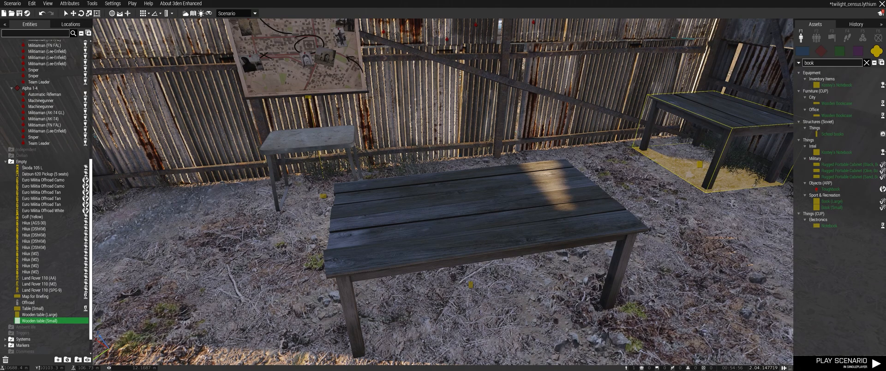
type("shelv")
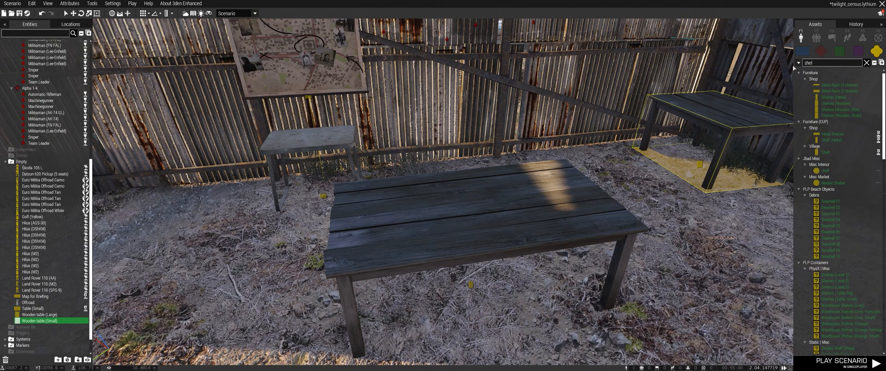
mouse_move(837, 99)
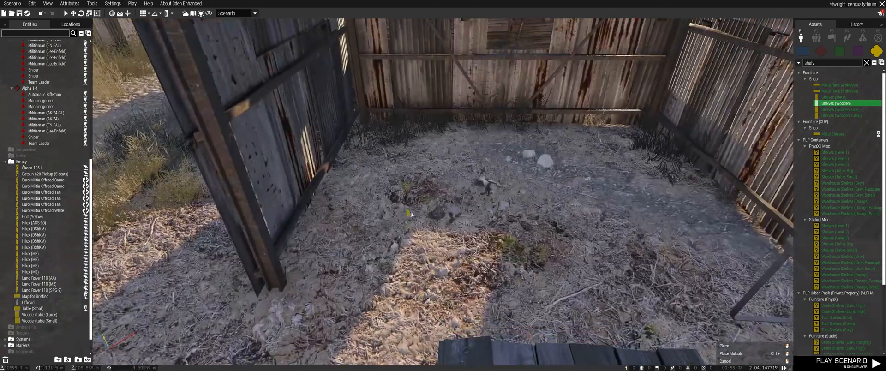
left_click(429, 143)
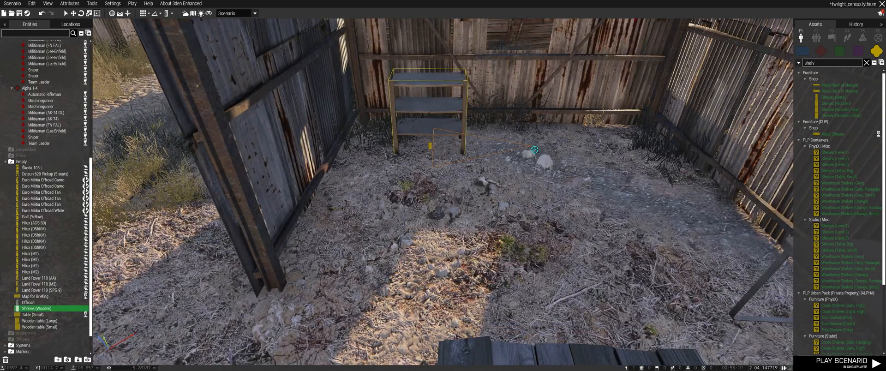
left_click_drag(429, 149, 414, 142)
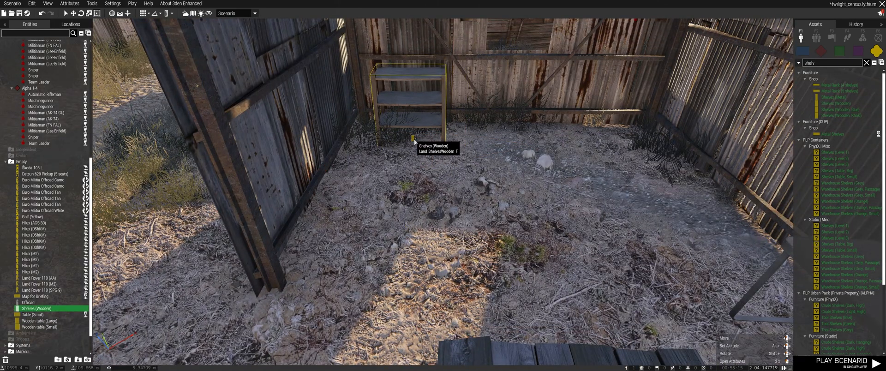
Step: Add two more Shelves (Wooden), one beside the first and one turned along the adjoining wall, and adjust the first unit's position
left_click(502, 141)
left_click(382, 189)
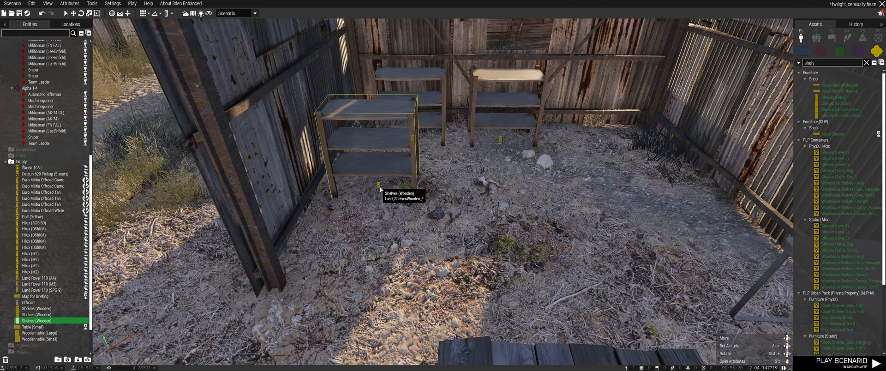
left_click_drag(381, 194, 356, 177)
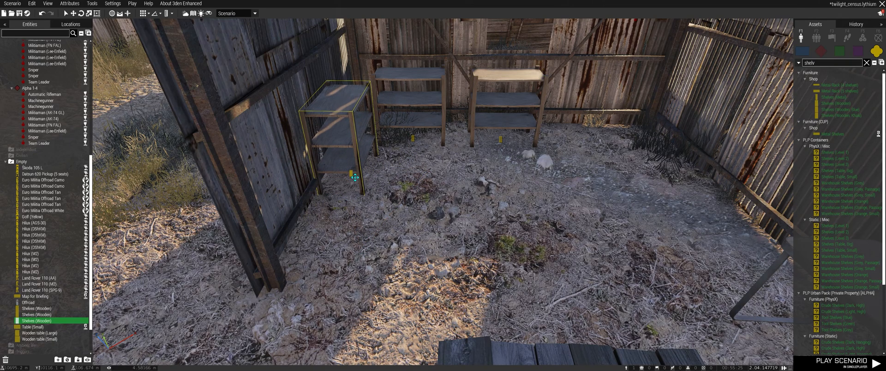
left_click_drag(413, 139, 425, 138)
Step: Place a Military Cot from the Things props, rotate it and set it along the back wall beside the small table
right_click_drag(549, 189, 647, 235)
mouse_move(848, 93)
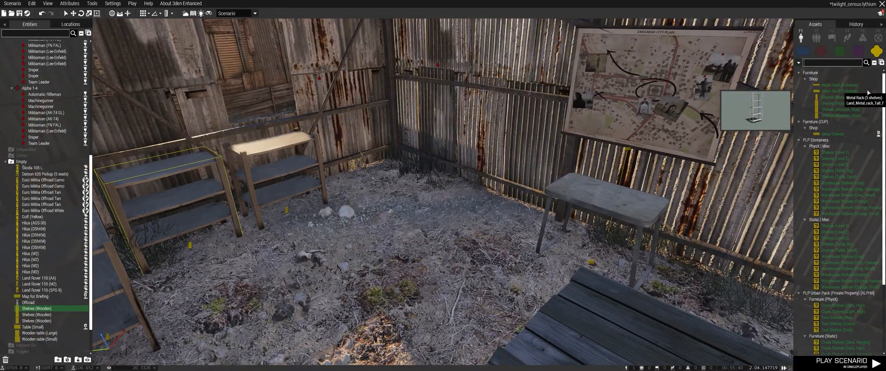
scroll(830, 276, "down", 6)
left_click(798, 305)
scroll(853, 311, "down", 5)
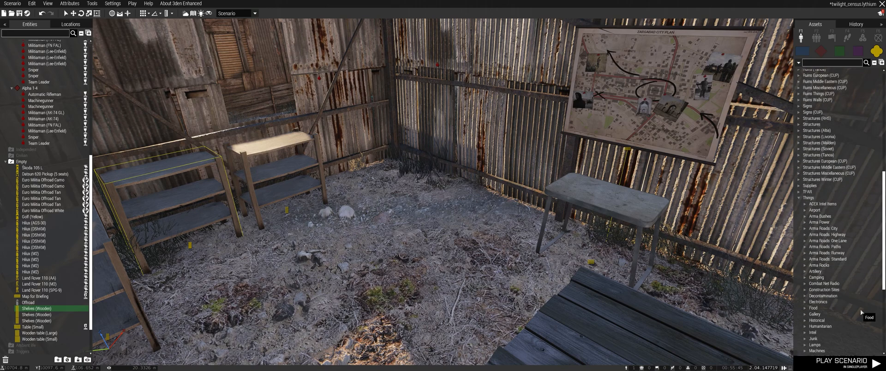
scroll(857, 276, "down", 4)
left_click(805, 300)
scroll(861, 316, "down", 6)
scroll(860, 318, "down", 6)
left_click(830, 307)
left_click(431, 233)
left_click_drag(431, 232, 541, 290, "shift")
left_click_drag(477, 272, 416, 190)
Step: Place two Chair - Wood props from Furniture (CUP), one near the small table and one at the corner wooden table
right_click_drag(496, 229, 516, 217)
left_click_drag(884, 205, 883, 72)
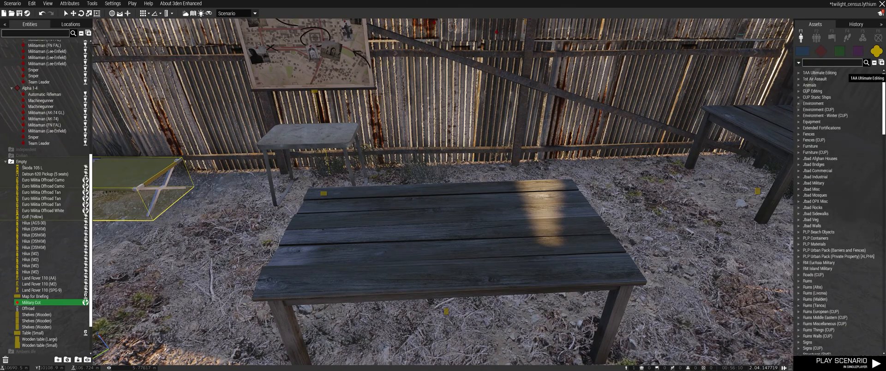
left_click(800, 153)
left_click(804, 183)
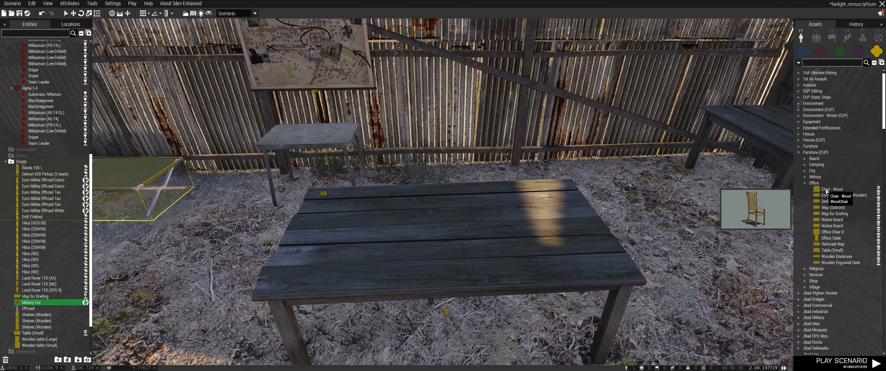
left_click(826, 189)
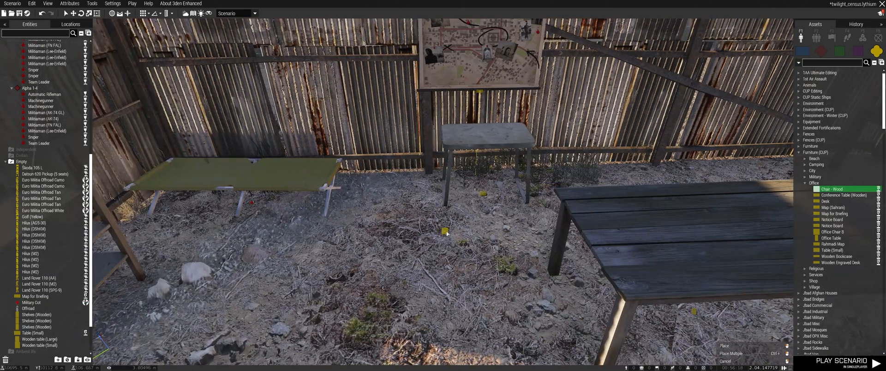
left_click(455, 243)
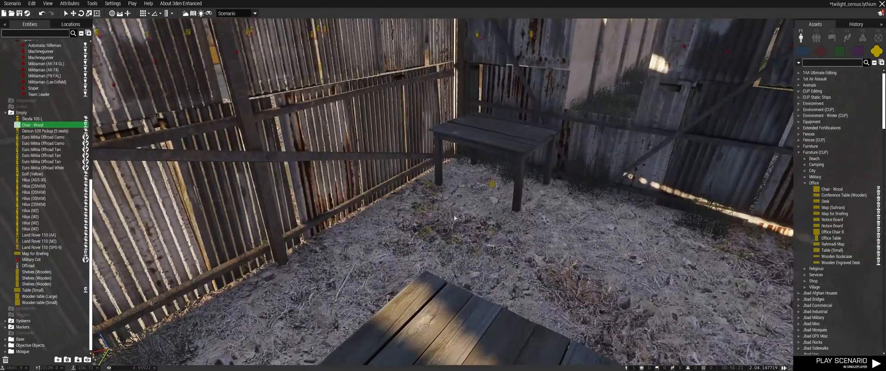
left_click(455, 219)
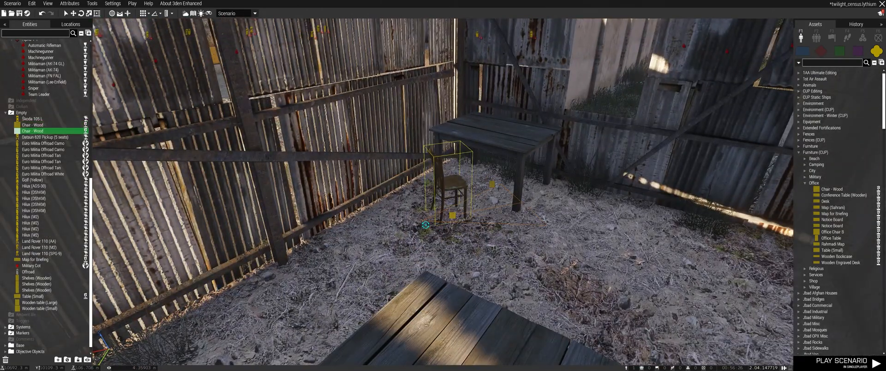
Step: Paste two more copies of the wooden chair near the shed's opening and rotate them
key("s")
right_click_drag(450, 218, 550, 304)
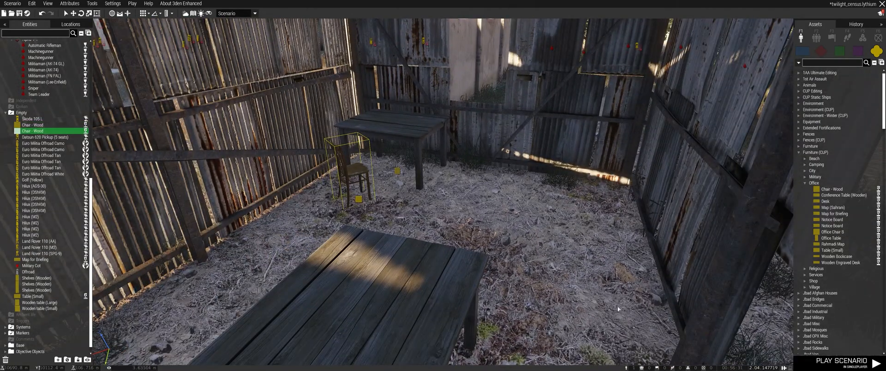
key("ctrl+v")
key("ctrl+v")
left_click_drag(618, 307, 634, 316, "shift")
left_click_drag(616, 233, 624, 256)
left_click_drag(624, 256, 739, 275, "shift")
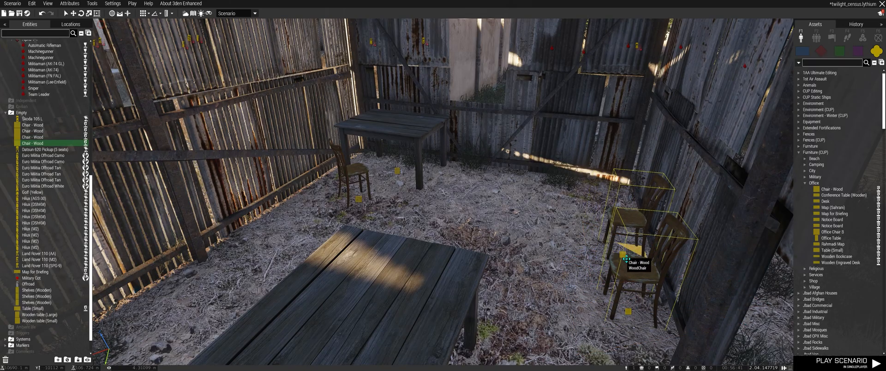
left_click(601, 341)
Step: Find the Radio (RT-254) among the radio props and place it at the back of the corner wooden table
key("s")
right_click_drag(601, 340, 794, 191)
key("s")
key("w")
left_click(831, 64)
type("radio")
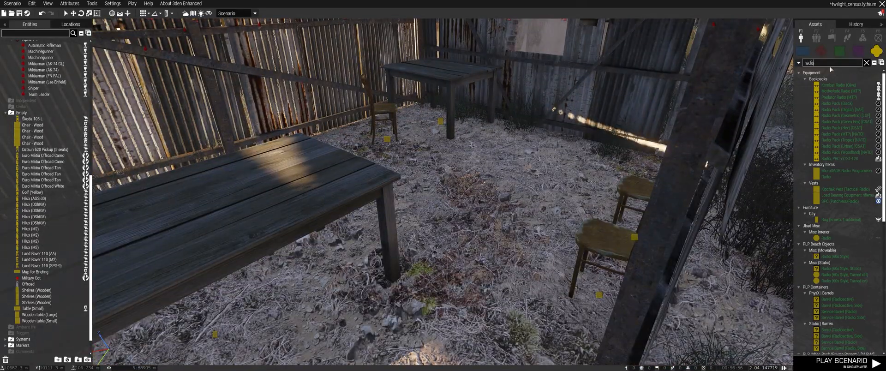
scroll(830, 207, "down", 5)
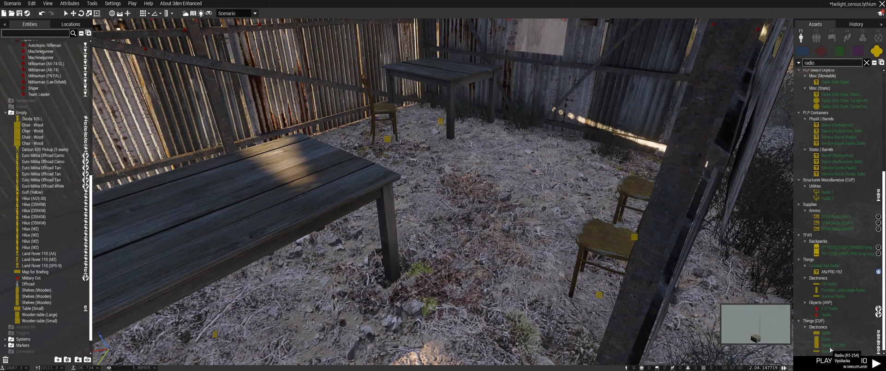
left_click(439, 67)
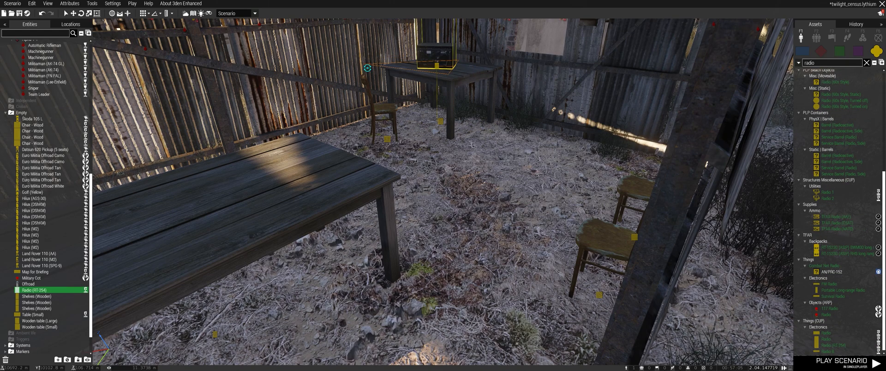
left_click_drag(439, 65, 435, 64)
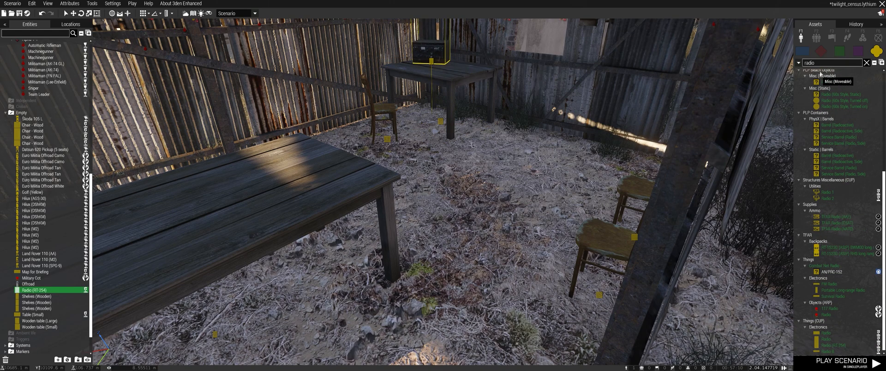
Step: Search the assets for "intel", place Laptop (Open, Intel v1) on the large wooden table and rotate it towards the table's front
key("BackSpace")
key("BackSpace")
key("BackSpace")
key("BackSpace")
key("BackSpace")
type("intel")
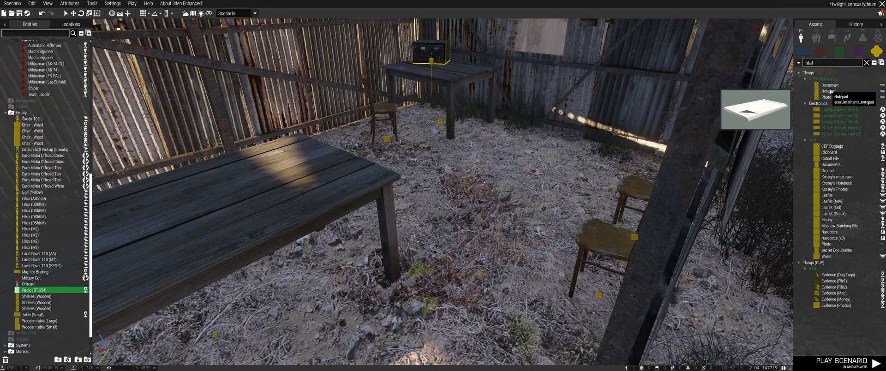
type("l")
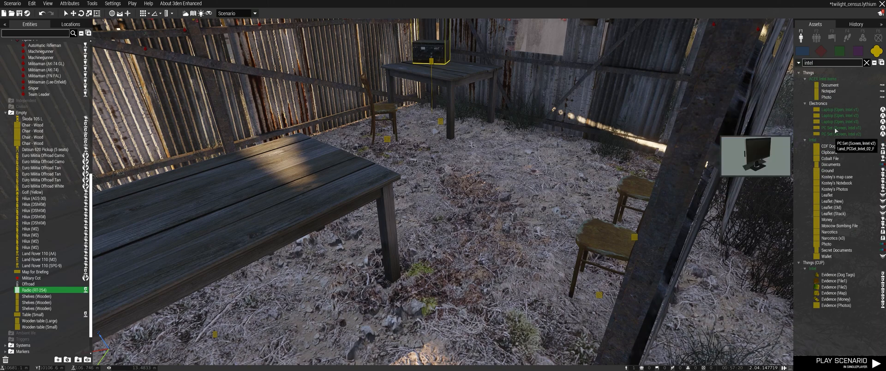
left_click_drag(838, 116, 336, 182)
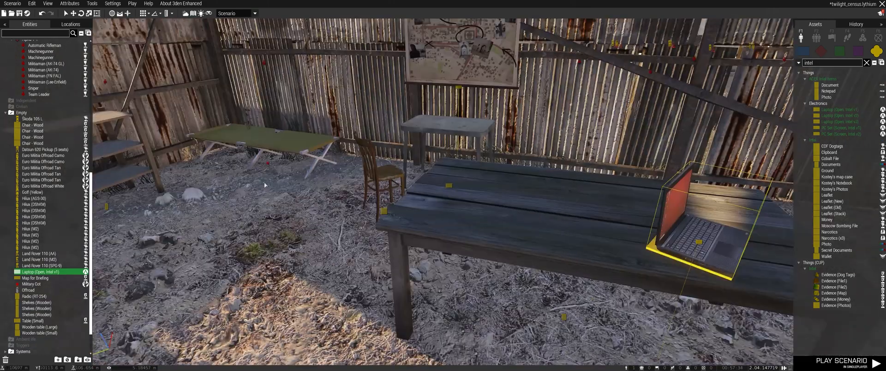
right_click_drag(264, 182, 341, 159)
left_click_drag(623, 251, 680, 284)
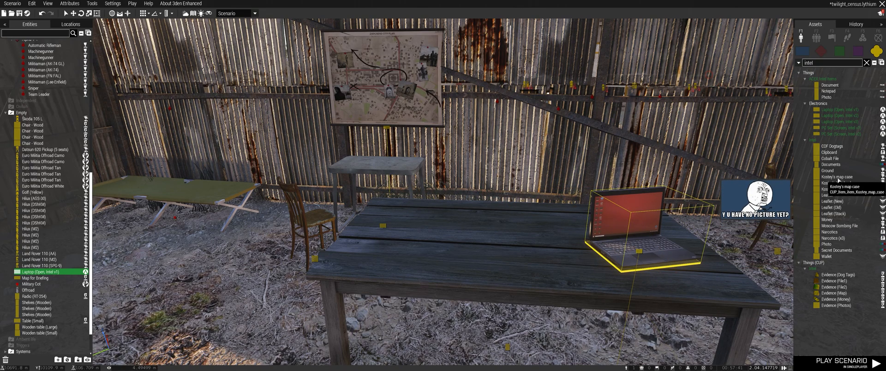
Step: Place the Documents intel prop on the large wooden table and Evidence (Money) on top of the wooden shelves nearest the cot
left_click(830, 164)
left_click(416, 253)
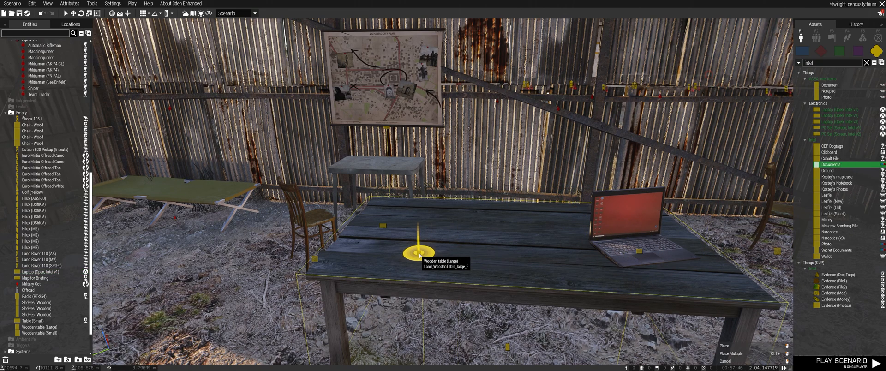
left_click(831, 299)
key("w")
right_click_drag(453, 238, 403, 206)
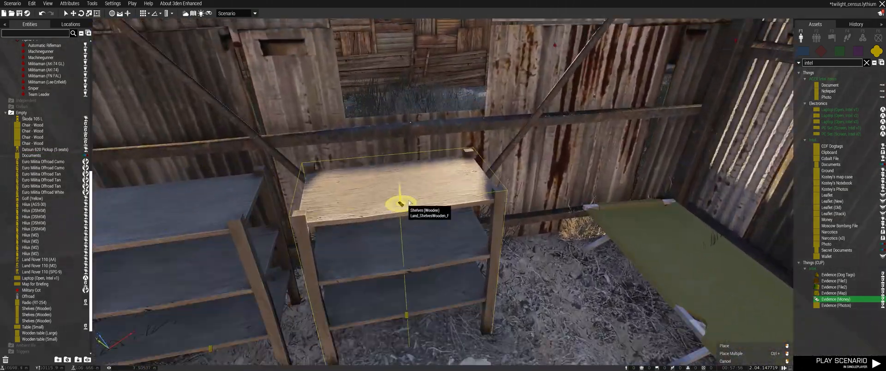
left_click(403, 206)
left_click_drag(403, 207, 360, 190)
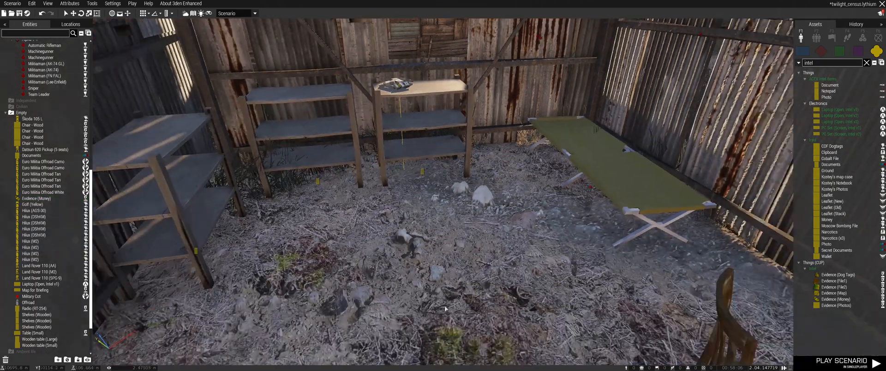
Step: Place Evidence (Map) beside the documents on the large table and Evidence (Photos) near the laptop, adjusting its rotation and position
left_click(834, 293)
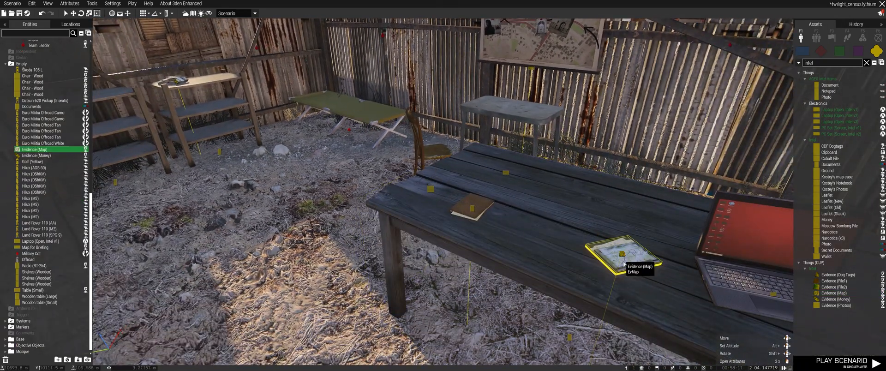
left_click_drag(617, 257, 484, 181)
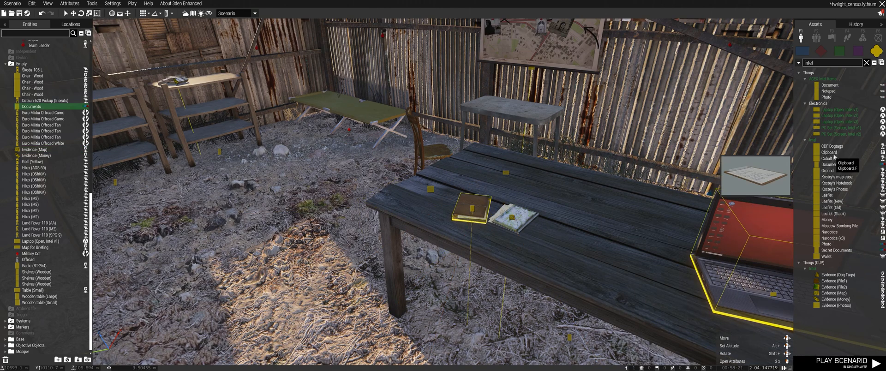
left_click_drag(824, 305, 639, 240)
left_click_drag(637, 214, 638, 214, "shift")
left_click_drag(637, 241, 635, 268)
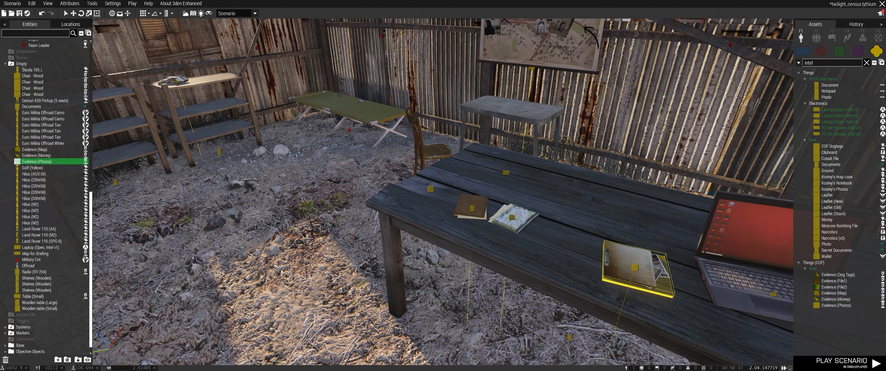
Step: Place a Narcotics prop on the middle board of the wooden shelves next to the unit holding the money
left_click(832, 237)
key("w")
right_click_drag(613, 245, 386, 219)
left_click(383, 237)
left_click_drag(382, 251, 400, 205)
key("s")
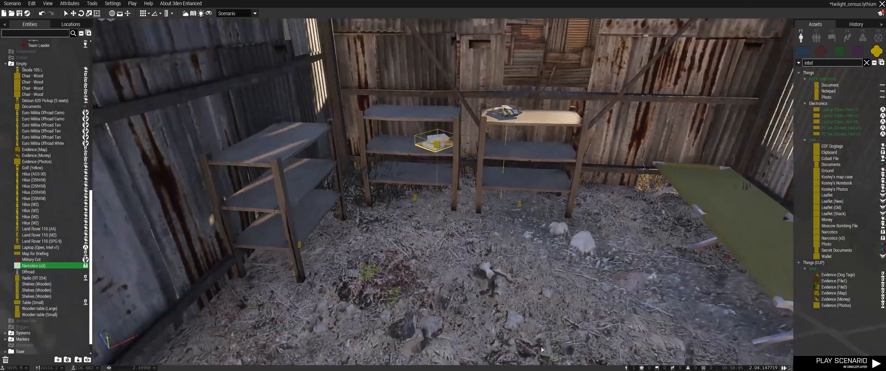
Step: Search the assets for "phot" and place a Photo intel prop behind the evidence photos on the large table
right_click_drag(406, 203, 645, 198)
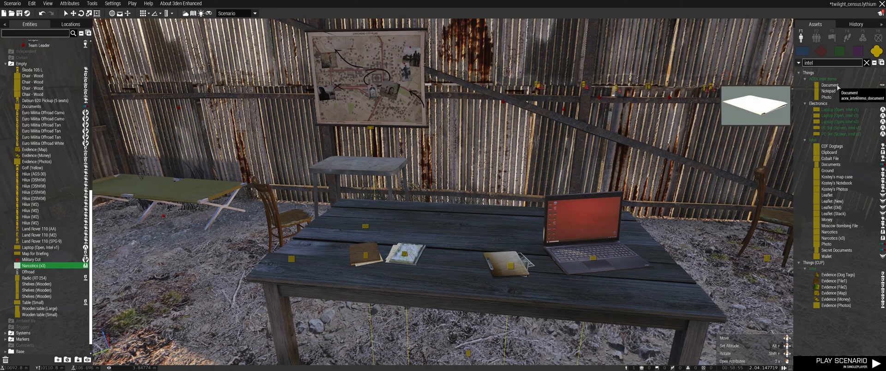
left_click(866, 63)
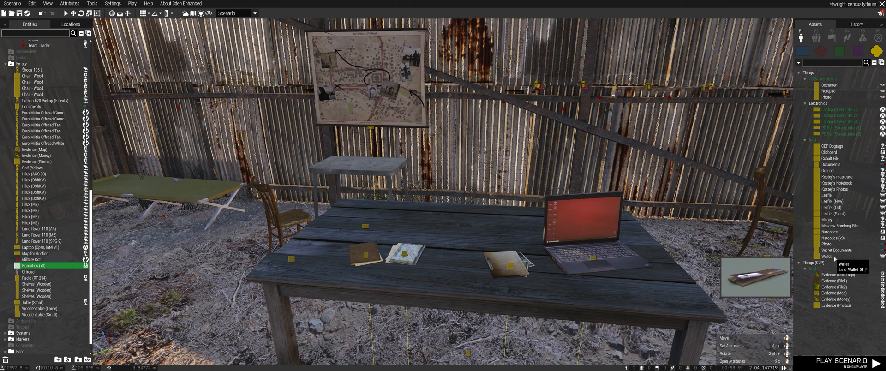
left_click(823, 64)
type("phot")
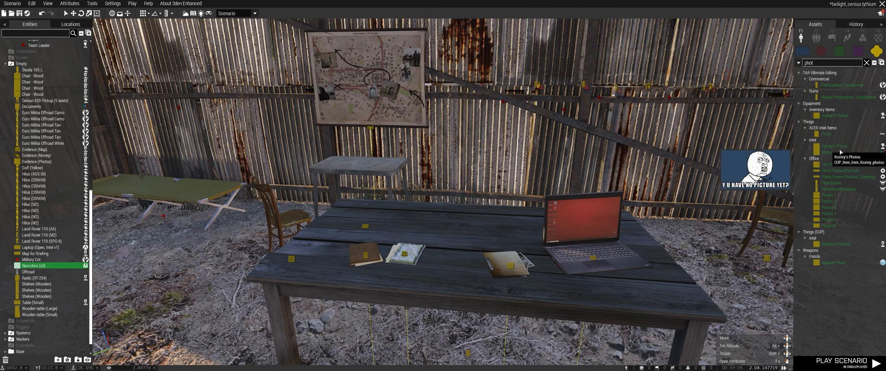
left_click_drag(841, 155, 496, 236)
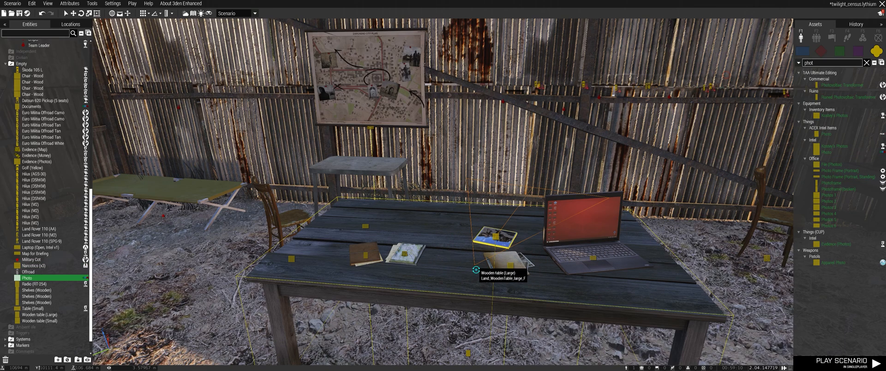
left_click(453, 188)
Step: Search the assets for "water", place Water Tap (Outdoor, Ground) against the shed wall beside the opening and rotate it
right_click_drag(453, 188, 351, 194)
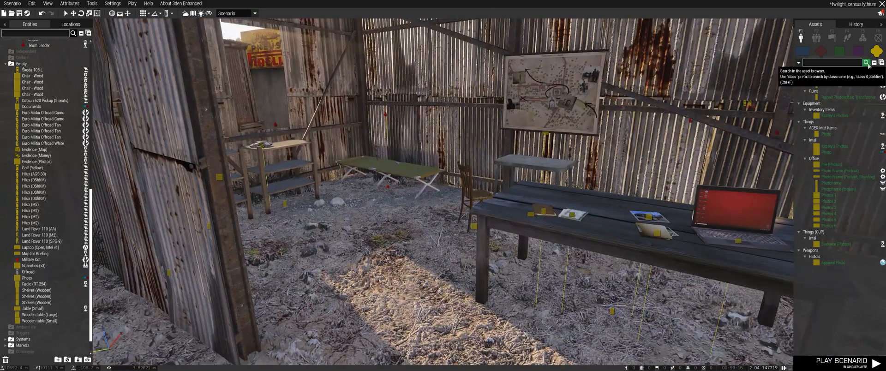
left_click(866, 62)
right_click_drag(488, 360, 523, 348)
scroll(844, 301, "down", 7)
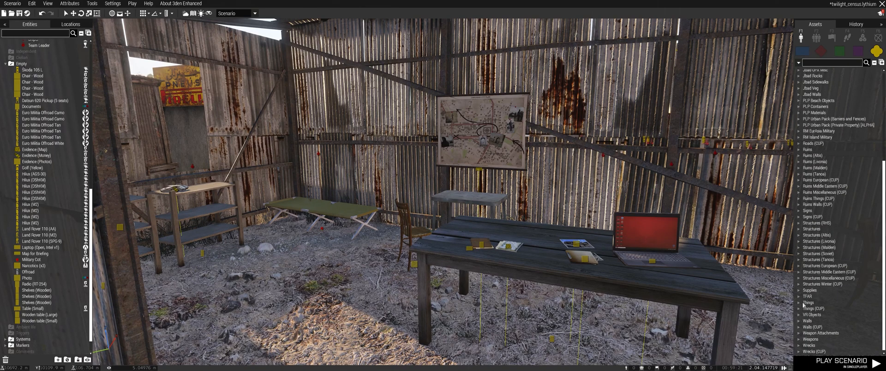
type("water")
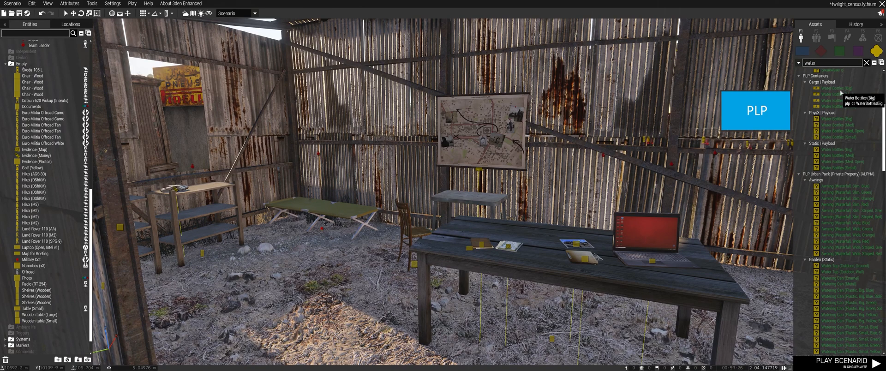
left_click(848, 266)
key("s")
key("a")
left_click(302, 325)
left_click_drag(301, 326, 361, 287, "shift")
left_click_drag(303, 327, 317, 326)
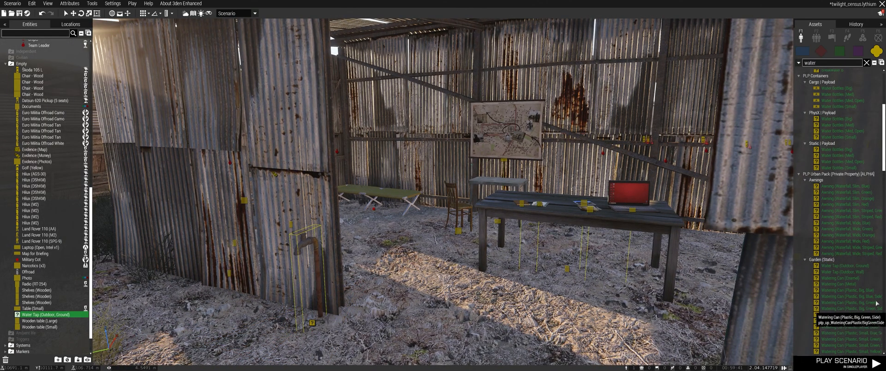
scroll(851, 231, "down", 6)
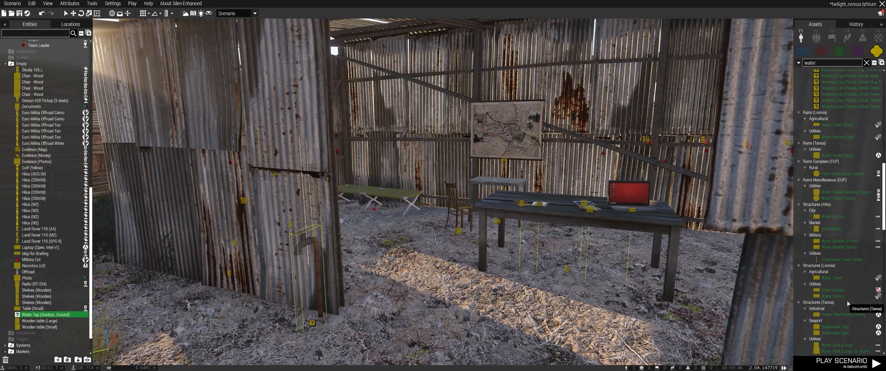
Step: Try a Water Tank (Small, On Stand) beside the shed near the wall's end, and delete it
scroll(840, 281, "down", 8)
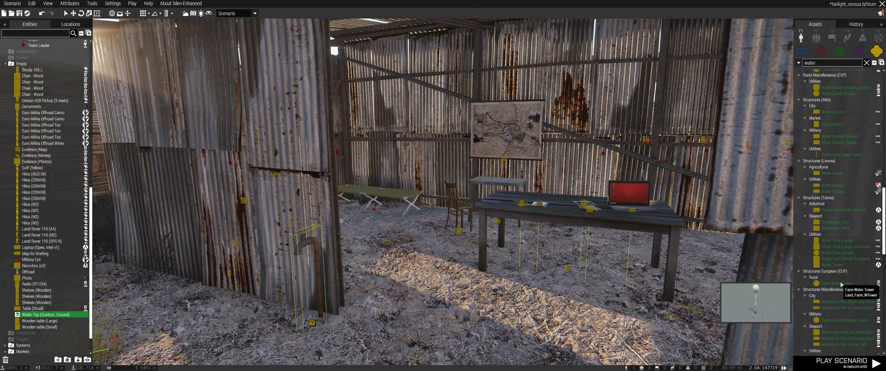
left_click(840, 280)
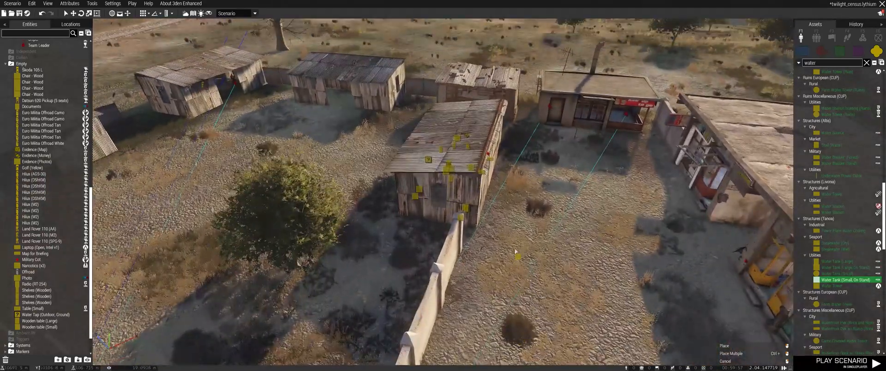
left_click(514, 225)
left_click_drag(545, 234, 545, 232, "shift")
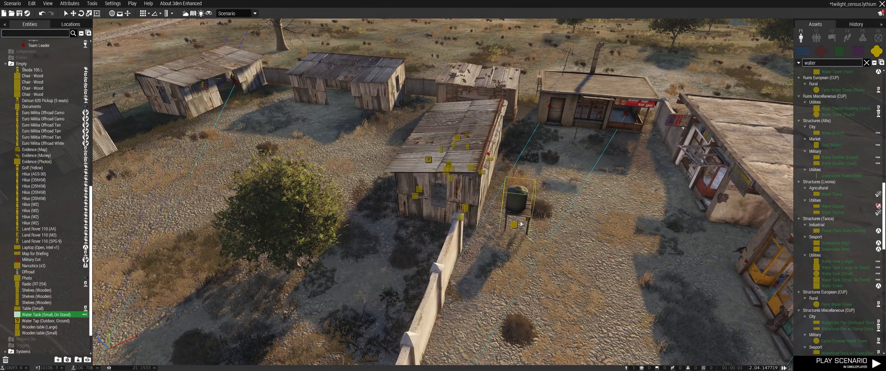
key("Delete")
Step: Place a Water Tank (Large, On Stand), rotate it and move it against the shed's outer wall
left_click(841, 267)
left_click(591, 270)
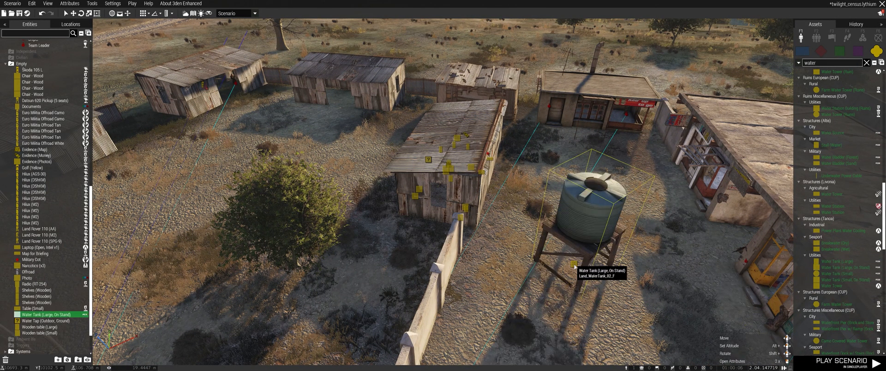
left_click_drag(619, 290, 608, 297, "shift")
left_click_drag(573, 264, 403, 208)
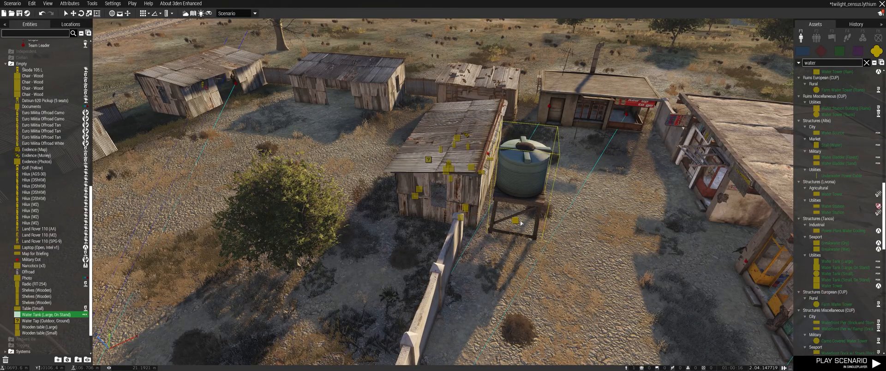
Step: Place a Water Bottle Pack on the wooden shelves inside the shed, rotate it and adjust its position
key("a")
scroll(502, 301, "up", 5)
right_click_drag(502, 301, 549, 295)
key("w")
scroll(848, 330, "down", 8)
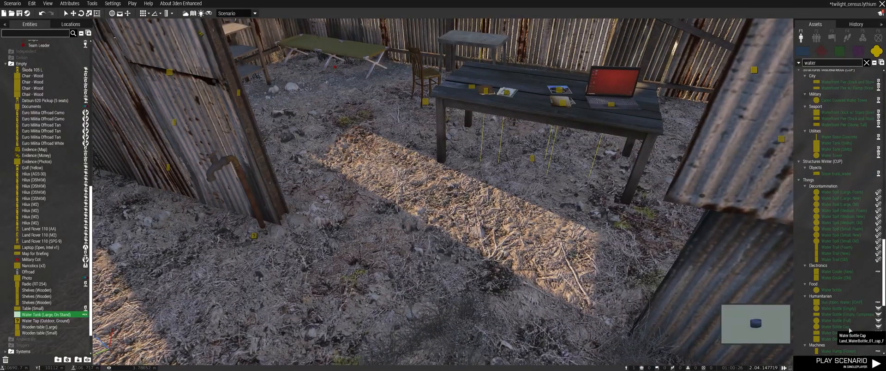
scroll(848, 330, "down", 2)
left_click(837, 291)
left_click(388, 198)
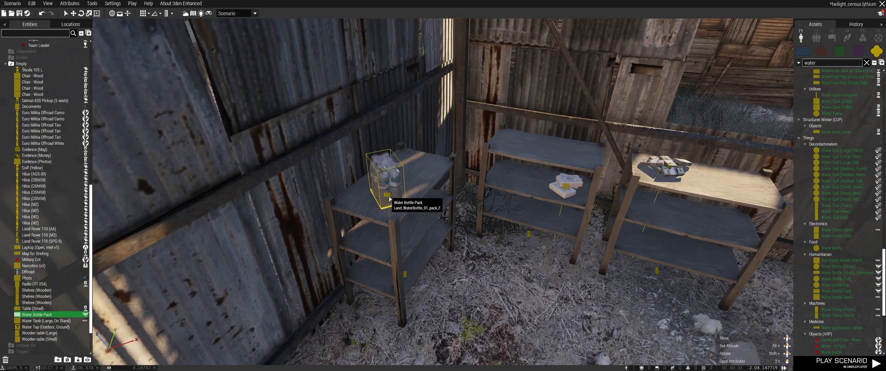
left_click_drag(389, 198, 436, 208, "shift")
left_click_drag(388, 197, 373, 204)
Step: Duplicate the water bottle pack and position the copy on the same shelves
key("ctrl+c")
key("ctrl+v")
left_click_drag(419, 186, 401, 183)
Step: Place two Water Bottle (Full) objects on the large wooden table next to the documents and photo
left_click(844, 279)
right_click_drag(392, 295, 398, 327)
left_click(547, 231)
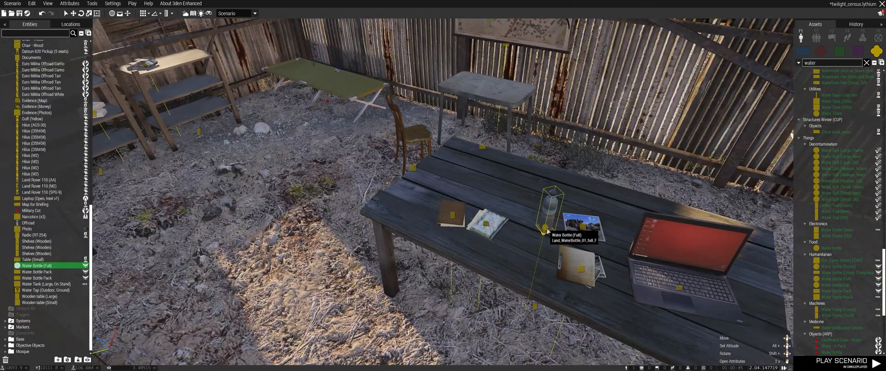
left_click(480, 180)
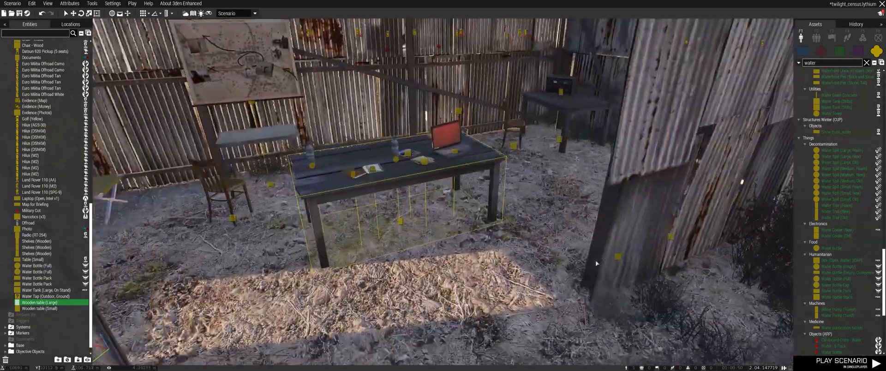
Step: Copy the documents from the large table onto the small wooden table beside the radio
key("w")
right_click_drag(596, 264, 263, 241)
right_click_drag(207, 212, 187, 195)
double_click(169, 161)
key("Escape")
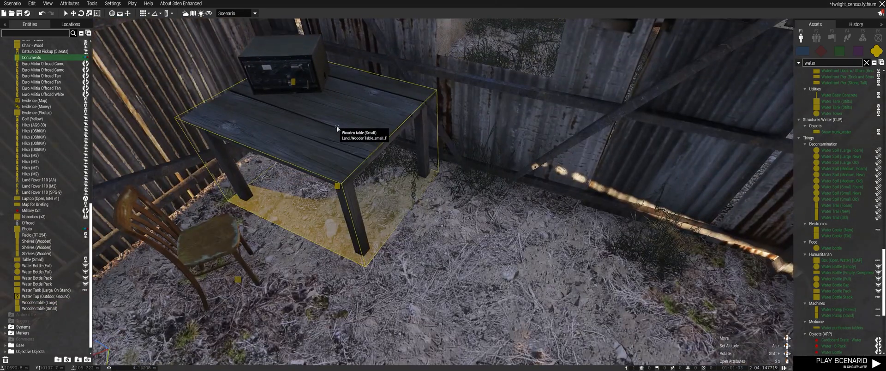
key("ctrl+v")
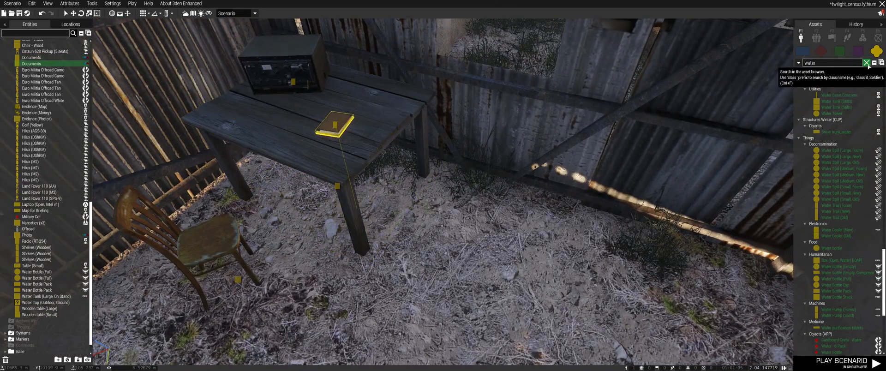
Step: Search the assets for ammo, place and rotate Ammo Crates (Medium) in the shed corner, and add another crate set alongside
key("ctrl+f")
type("ammo")
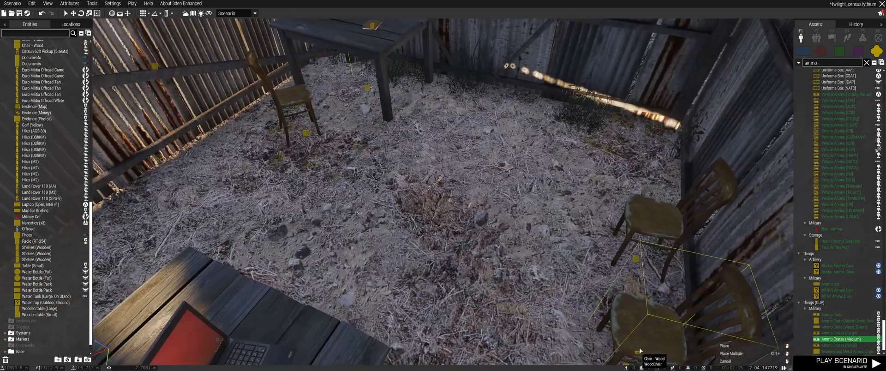
left_click(604, 173)
left_click_drag(593, 184, 663, 203, "shift")
left_click_drag(632, 154, 654, 137)
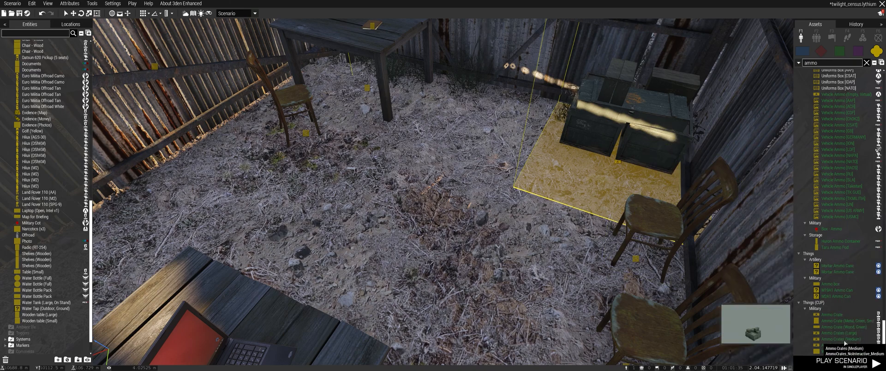
left_click_drag(842, 345, 503, 123)
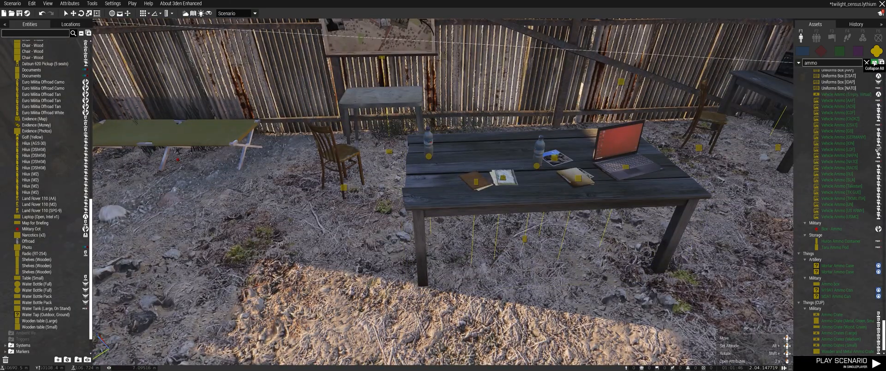
Step: Clear the asset search and open the Junk category under Things
left_click(866, 62)
scroll(844, 224, "down", 5)
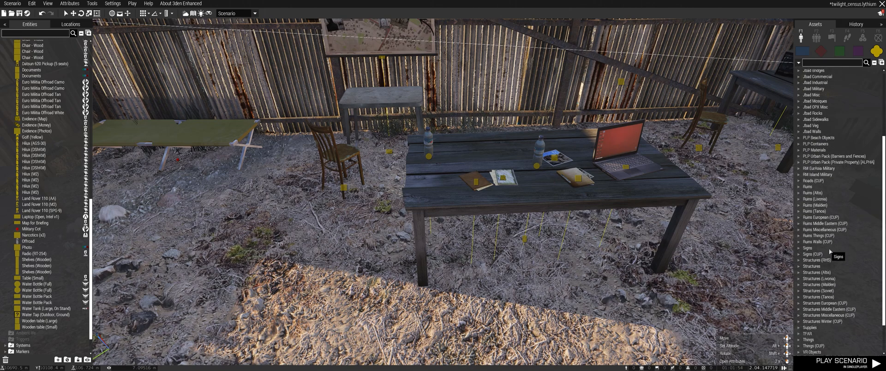
scroll(828, 248, "down", 2)
scroll(833, 259, "up", 6)
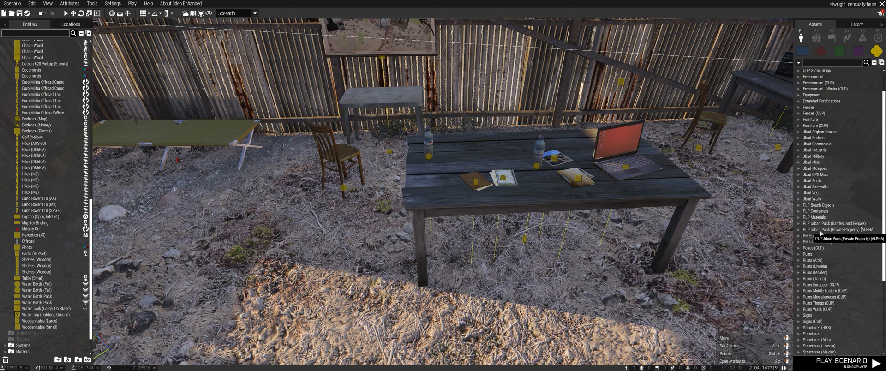
scroll(821, 233, "up", 1)
scroll(821, 233, "down", 2)
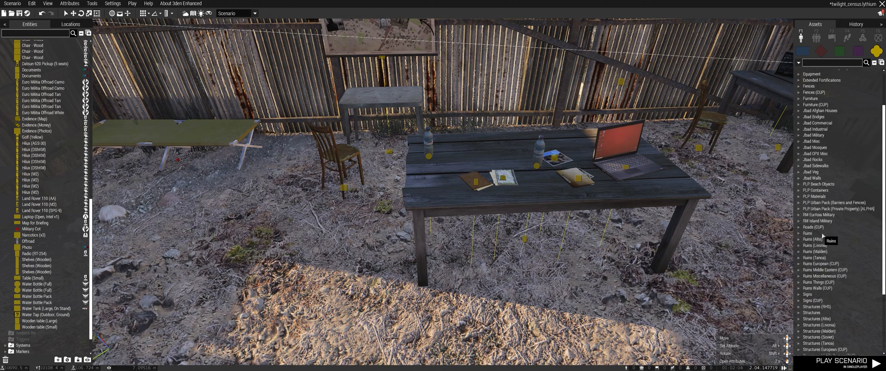
scroll(824, 235, "down", 5)
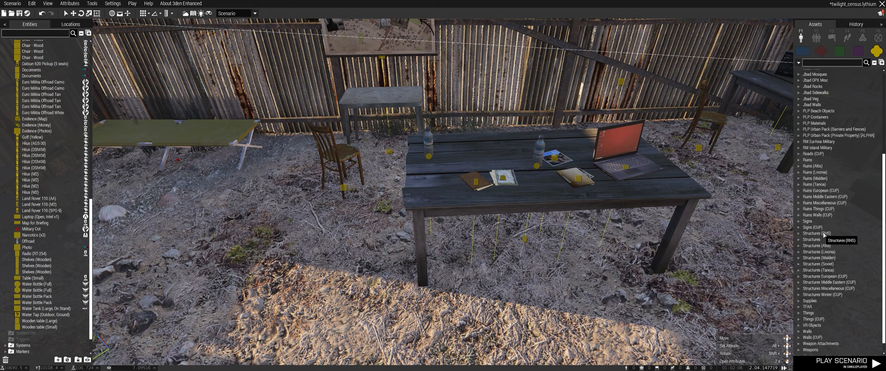
left_click(799, 313)
scroll(842, 313, "down", 9)
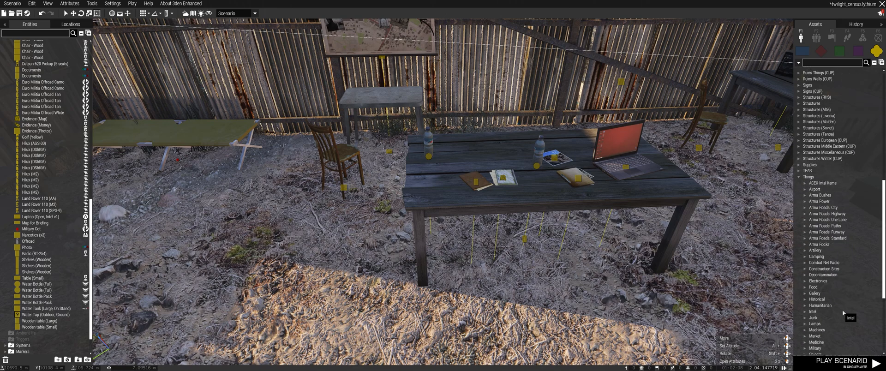
scroll(842, 309, "down", 2)
left_click(812, 286)
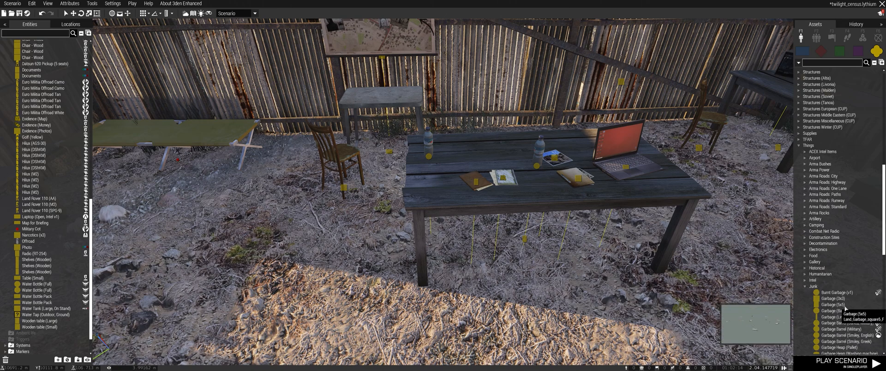
Step: Scatter two Garbage (5x5) and two Garbage (3x3) patches over the shed floor
left_click(832, 305)
left_click(319, 289)
mouse_move(435, 344)
right_mouse_down()
mouse_move(426, 351)
mouse_move(434, 344)
right_mouse_up()
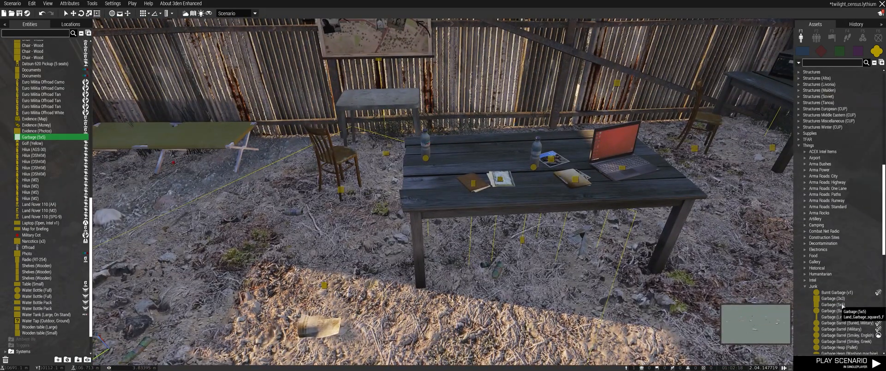
left_click(833, 298)
left_click(682, 281)
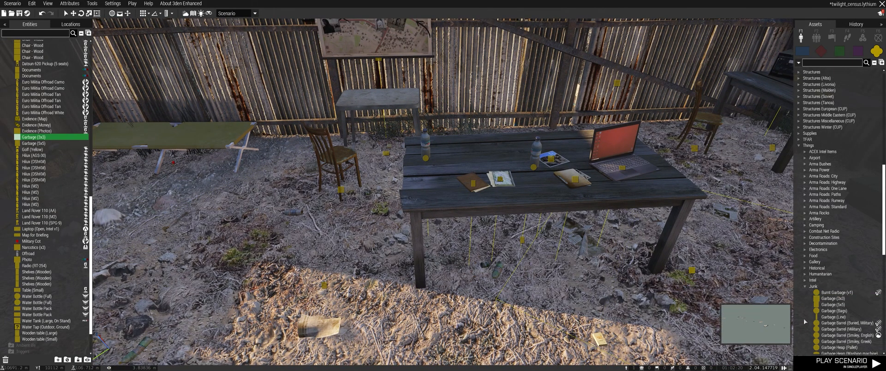
left_click(832, 298)
left_click(736, 189)
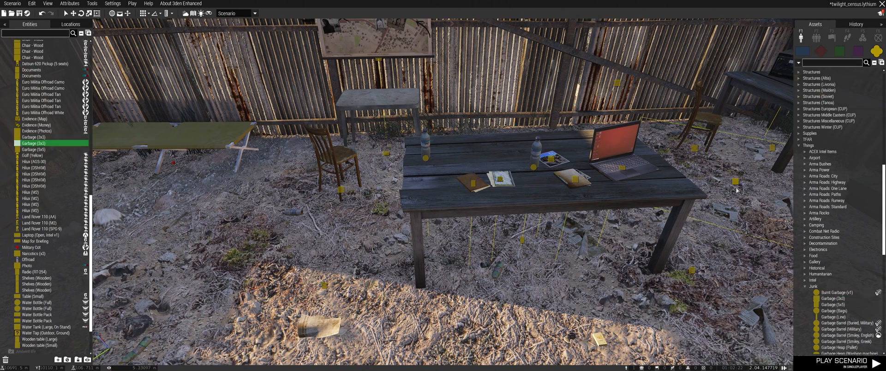
left_click(832, 304)
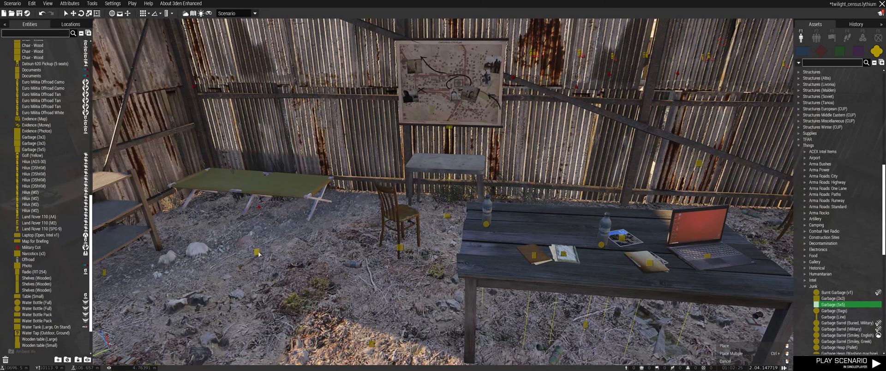
left_click(262, 253)
Step: Select all the props inside the shed and set them as simple objects with simulation disabled
right_click_drag(261, 253, 369, 362)
key("s")
key("q")
key("w")
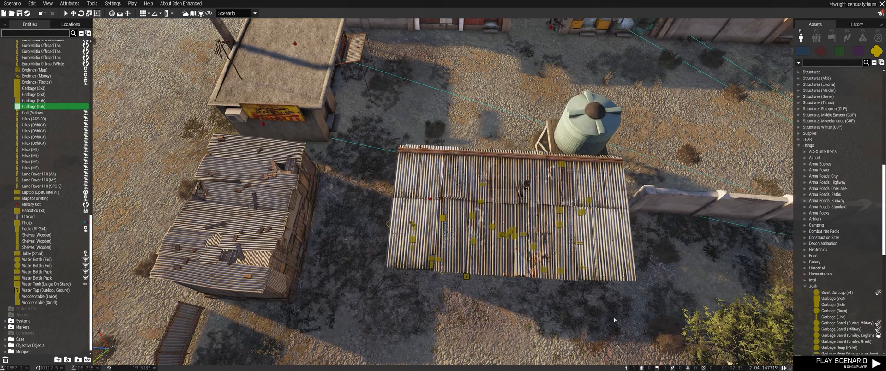
right_click_drag(650, 317, 653, 319)
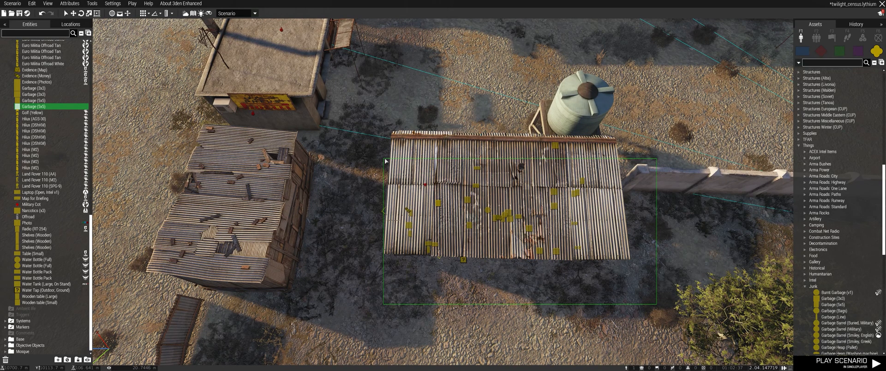
left_click_drag(375, 160, 375, 158)
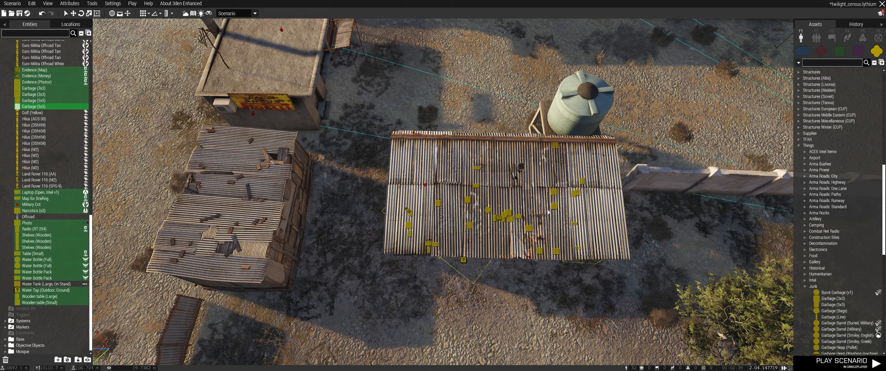
right_click(555, 198)
mouse_move(594, 257)
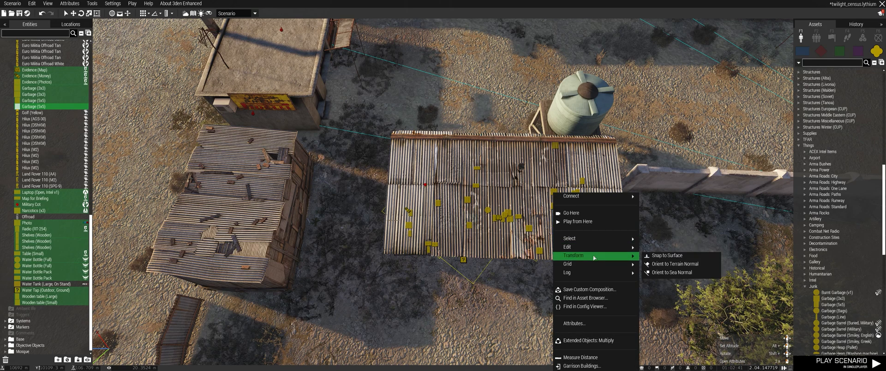
left_click(600, 324)
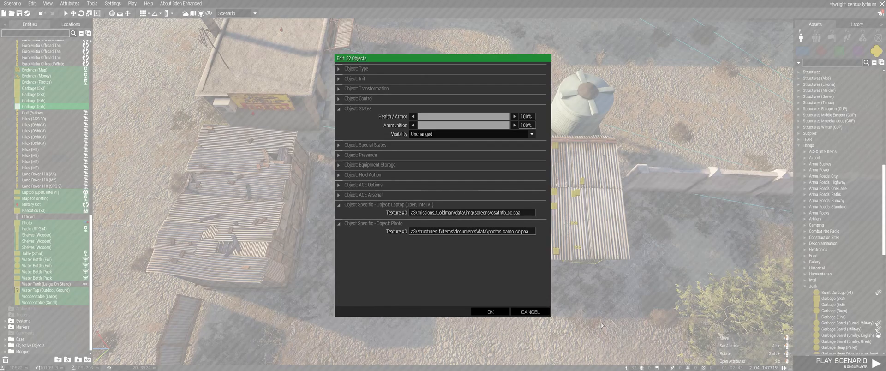
left_click(337, 147)
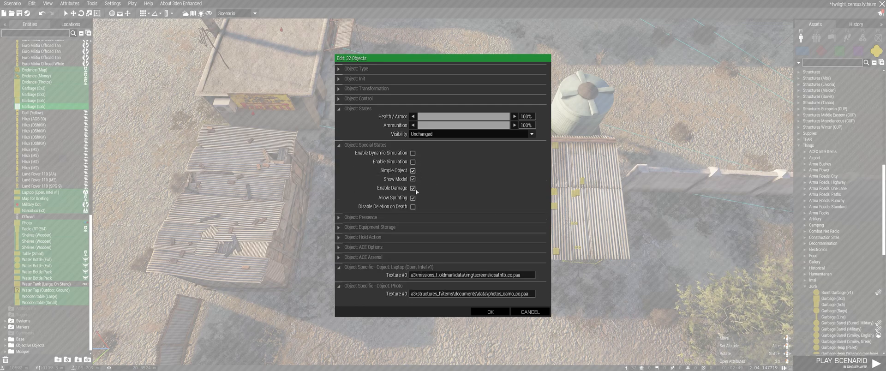
left_click(497, 316)
Step: Inspect the furnished shed interior, including the tables, laptop, chairs and ammo crates
key("w")
right_click_drag(497, 316, 686, 306)
key("w")
left_click(597, 300)
key("w")
key("s")
key("s")
key("w")
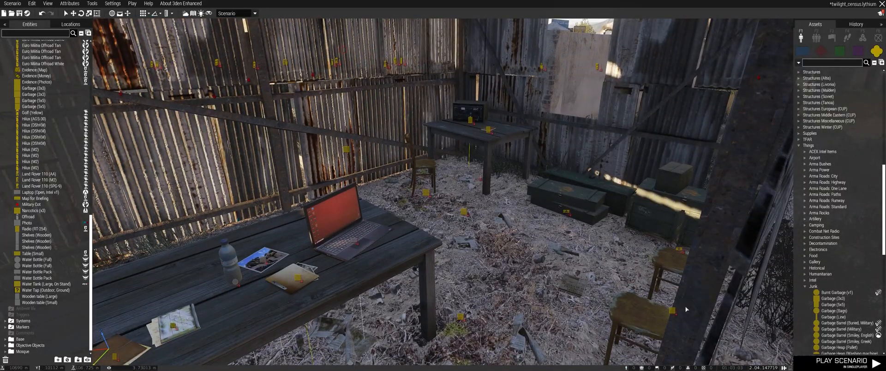
Step: Browse the men under Civilians (Chernarus) for a suitable civilian character
left_click(859, 52)
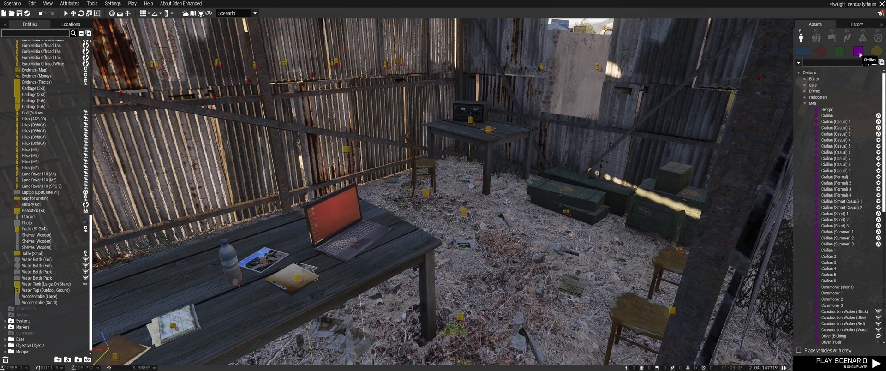
left_click(805, 104)
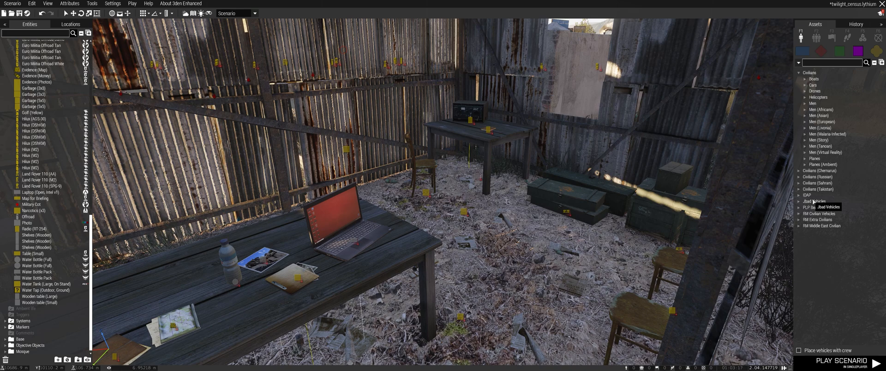
left_click(802, 171)
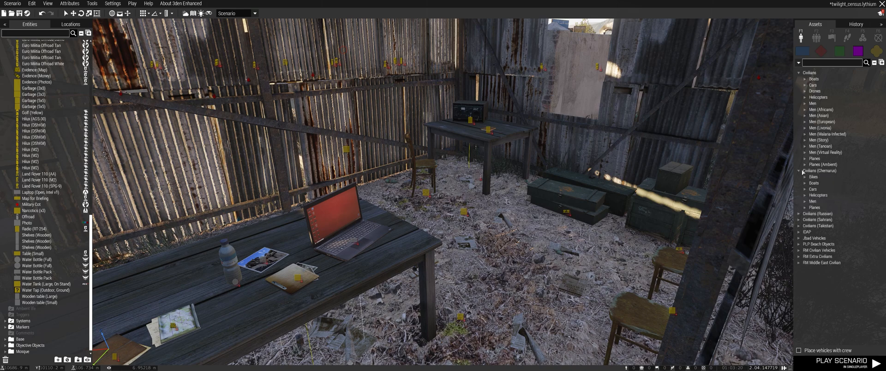
left_click(812, 202)
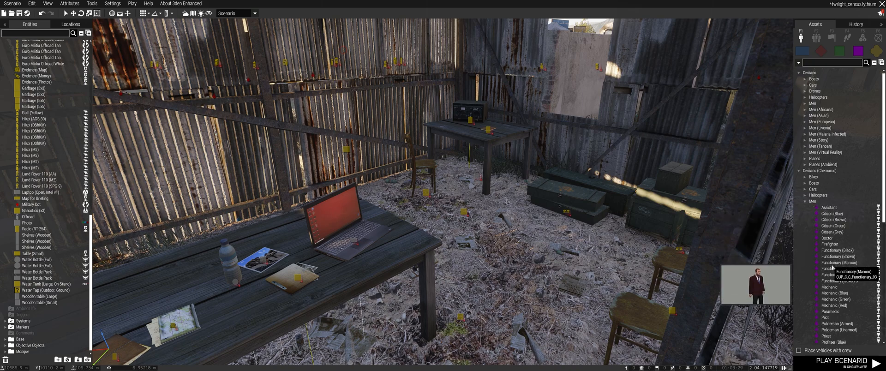
scroll(832, 267, "down", 12)
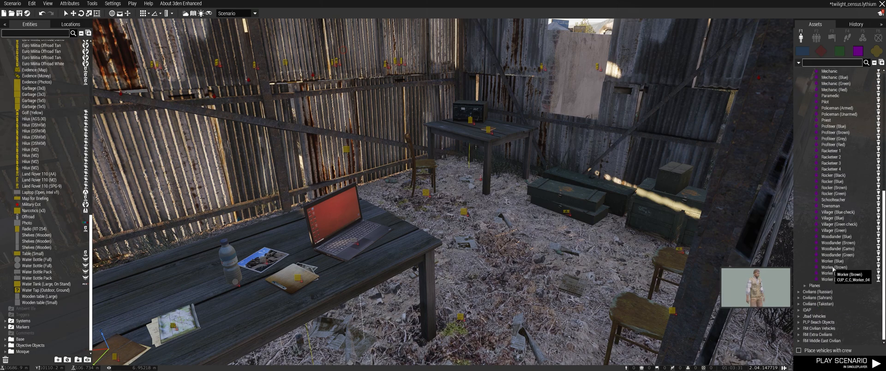
scroll(832, 267, "up", 8)
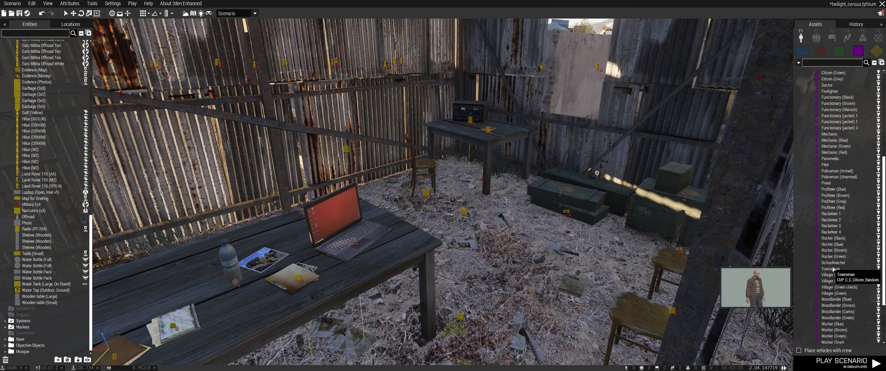
scroll(834, 267, "down", 3)
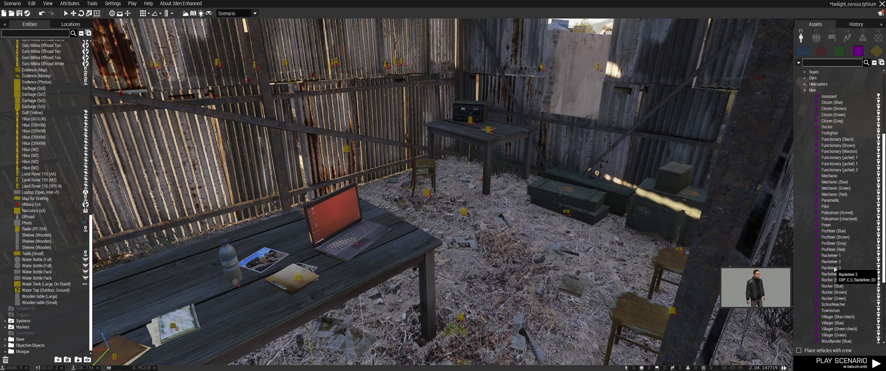
scroll(834, 268, "up", 4)
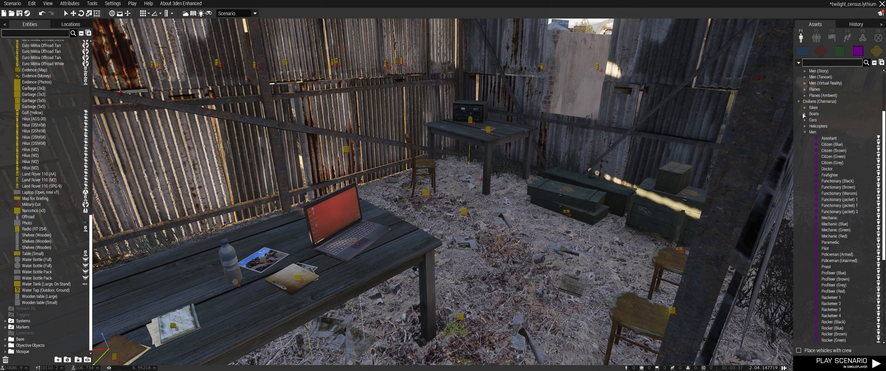
left_click(799, 102)
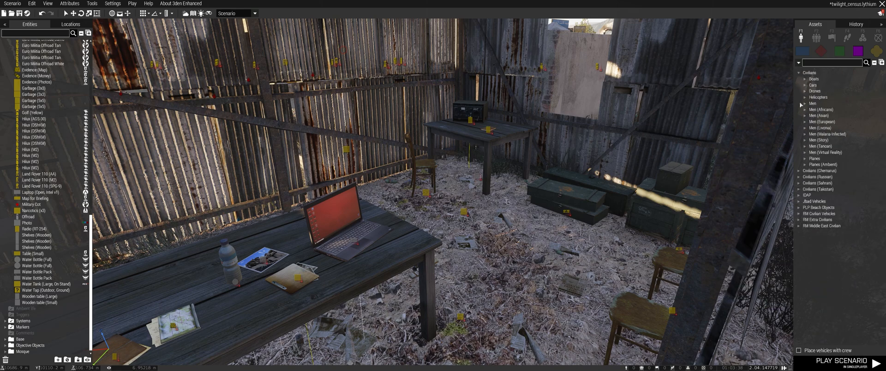
Step: Place a Civilian (Grey, Brown Jacket) from the Civilians (Takistan) men on the shed floor
left_click(799, 191)
left_click(806, 208)
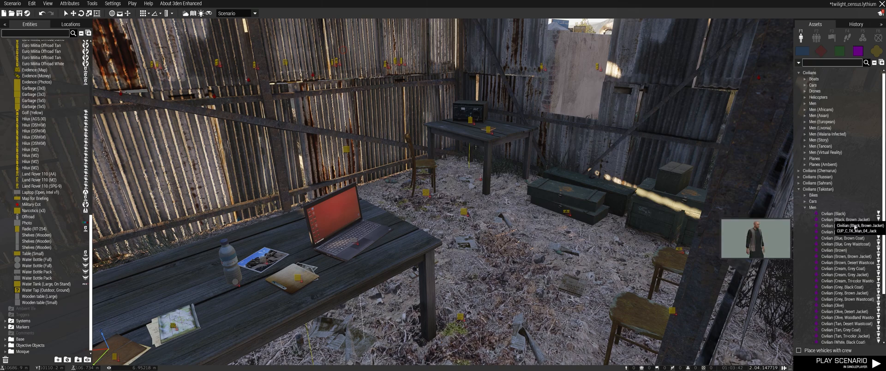
scroll(846, 240, "down", 3)
scroll(846, 240, "down", 1)
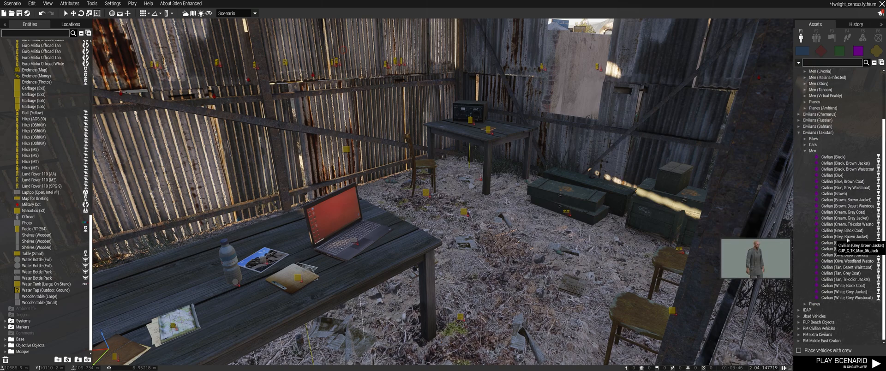
left_click(847, 236)
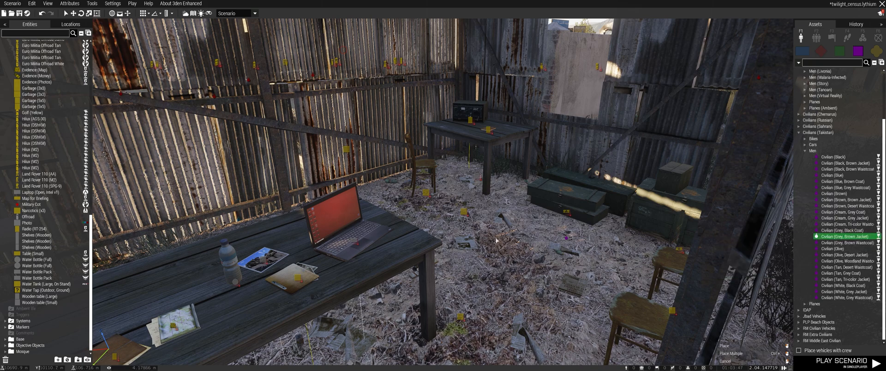
left_click(463, 226)
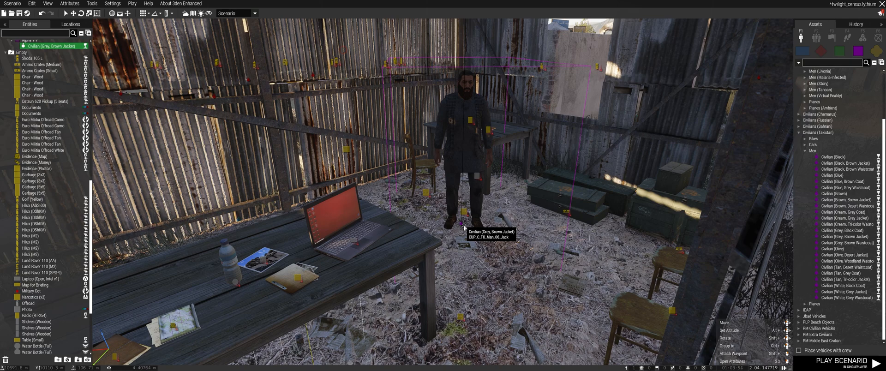
Step: Move the civilian across the shed to the open floor in front of the cot and shelves
left_click_drag(462, 226, 389, 206)
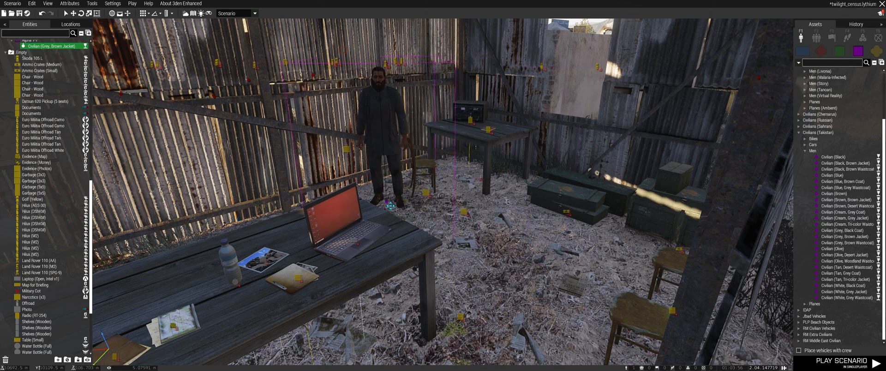
mouse_move(390, 205)
right_mouse_down()
mouse_move(263, 203)
mouse_move(394, 211)
right_mouse_up()
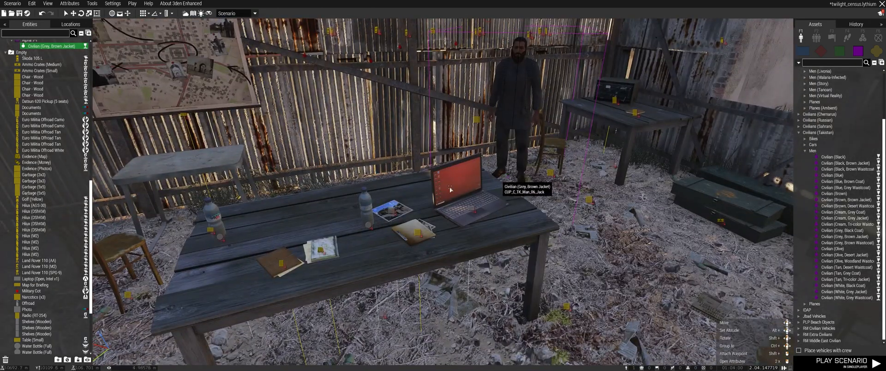
left_click_drag(508, 177, 111, 285)
key("s")
right_click_drag(111, 285, 169, 286)
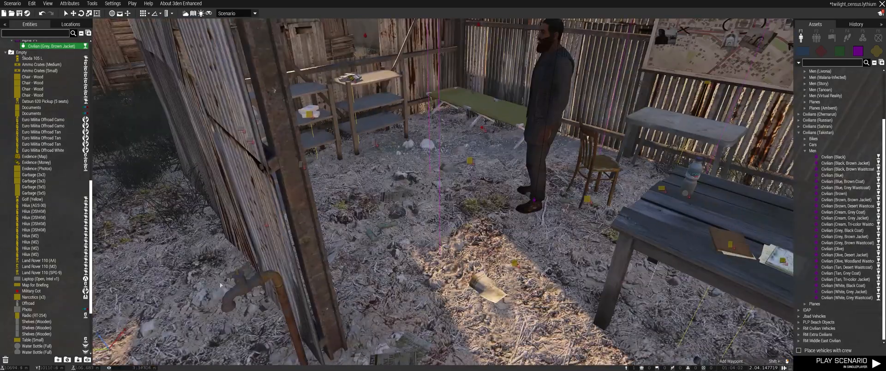
left_click_drag(533, 213, 443, 157)
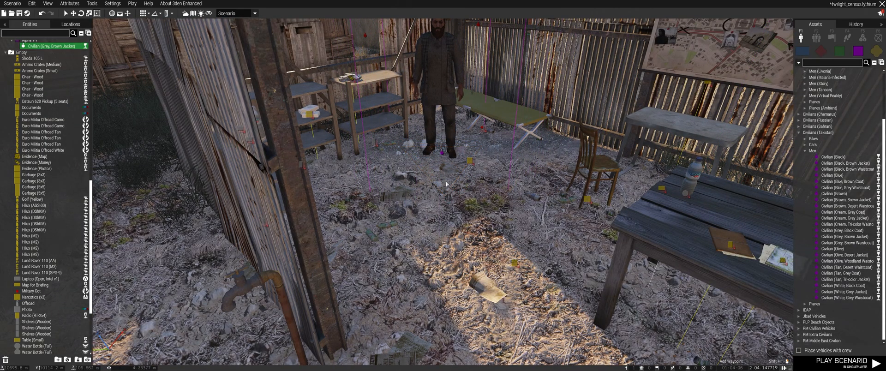
Step: Set the civilian's stance to Crouch in its attributes
double_click(444, 154)
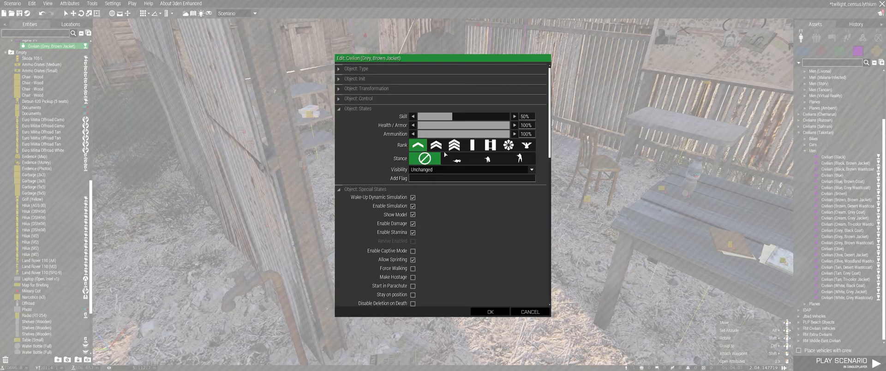
left_click(489, 160)
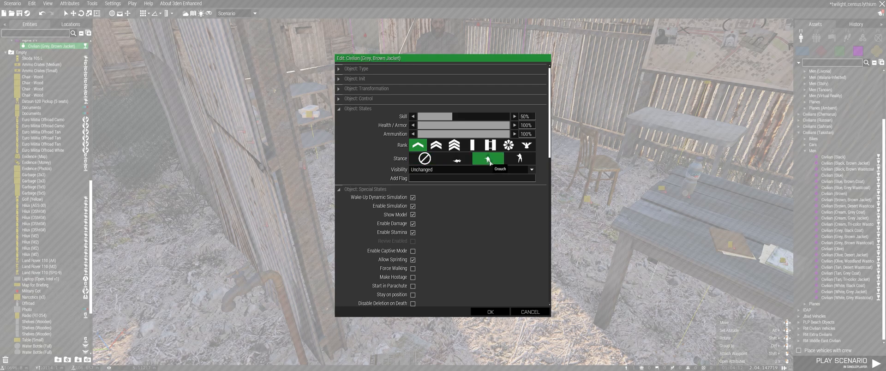
left_click(340, 190)
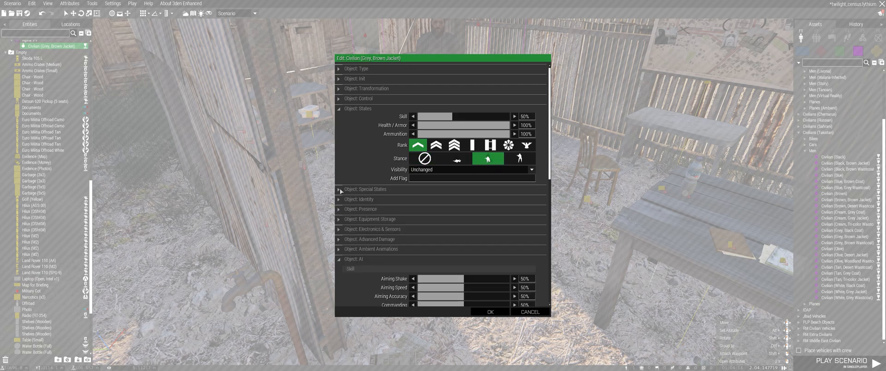
scroll(466, 233, "down", 3)
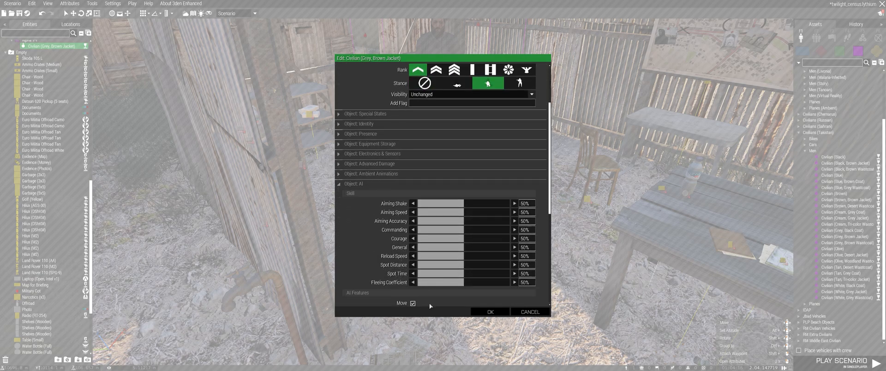
left_click(496, 312)
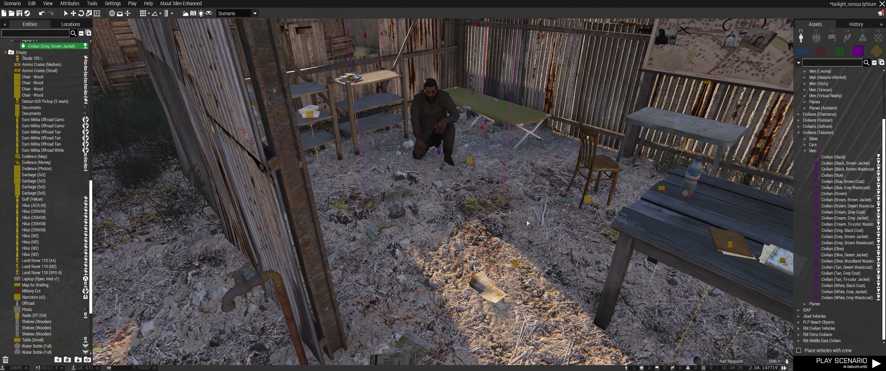
Step: Examine the furnished shed and the surrounding compound buildings from above
scroll(526, 223, "down", 10)
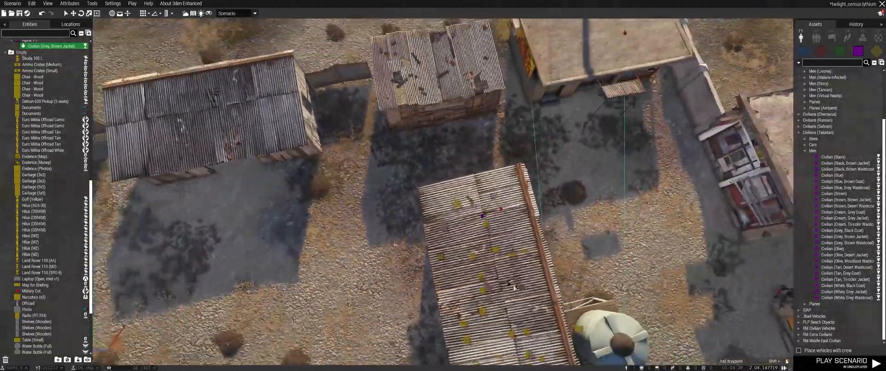
key("s")
right_click_drag(514, 287, 503, 253)
key("w")
key("a")
key("z")
key("w")
key("q")
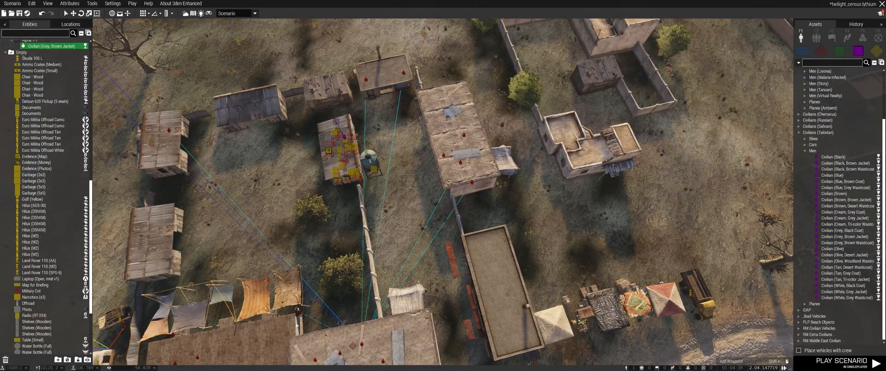
right_click_drag(351, 284, 368, 252)
key("d")
scroll(291, 261, "up", 5)
key("a")
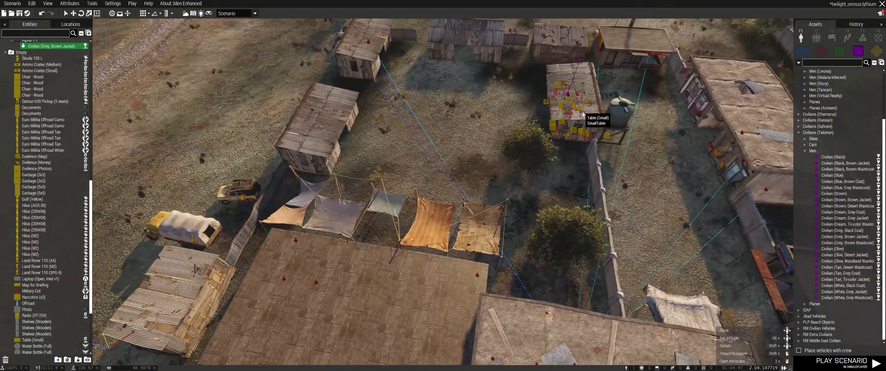
mouse_move(525, 191)
right_mouse_down()
mouse_move(507, 185)
mouse_move(531, 198)
right_mouse_up()
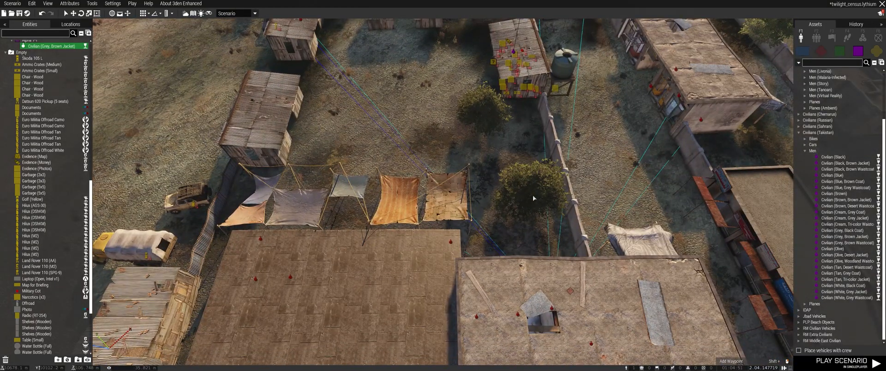
key("w")
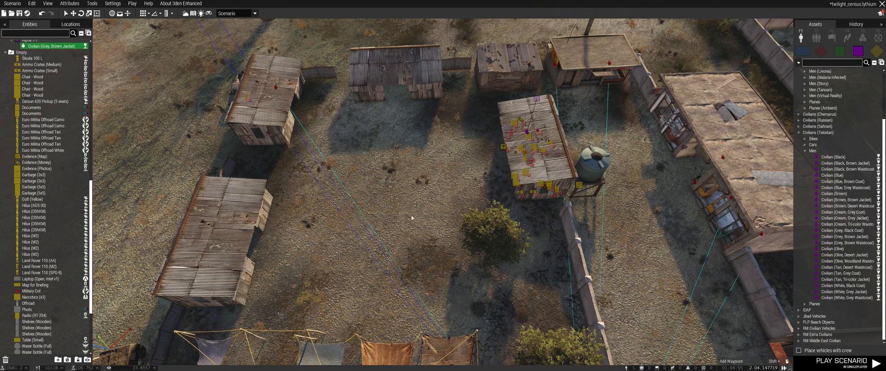
right_click_drag(443, 214, 452, 197)
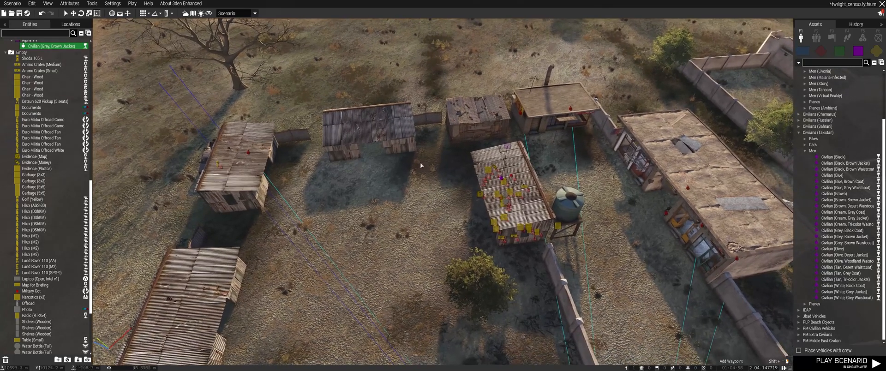
right_click_drag(421, 165, 550, 221)
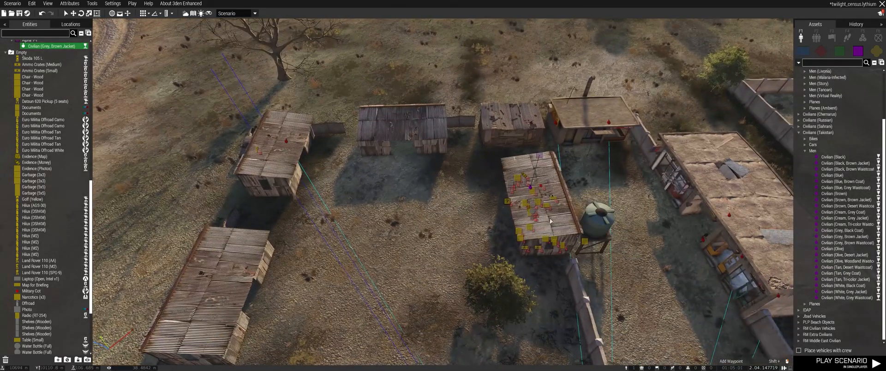
right_click_drag(478, 214, 423, 211)
Step: Duplicate the two Show / Hide modules near Limari on the map, placing the copies just east of the originals
key("m")
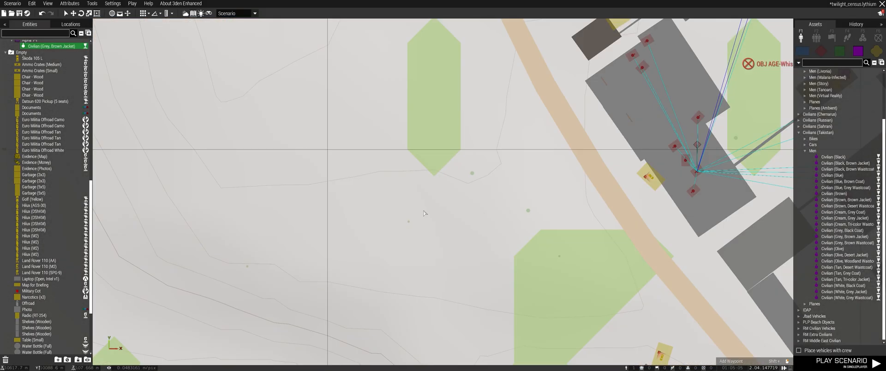
scroll(492, 201, "down", 8)
right_click_drag(606, 118, 517, 187)
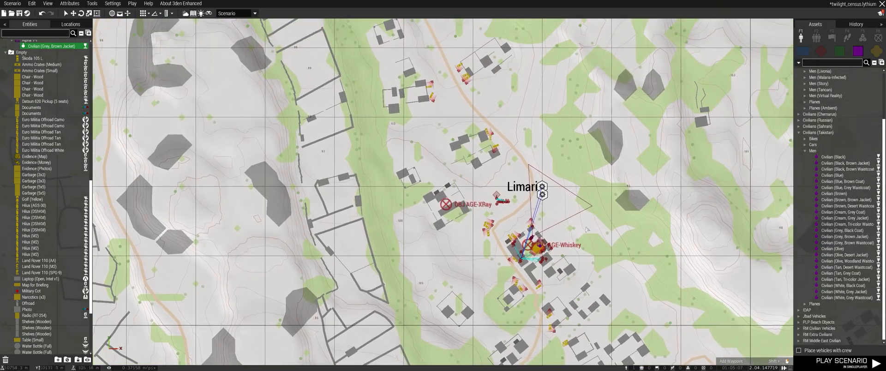
scroll(517, 187, "up", 3)
scroll(517, 187, "up", 2)
left_click_drag(463, 169, 492, 224)
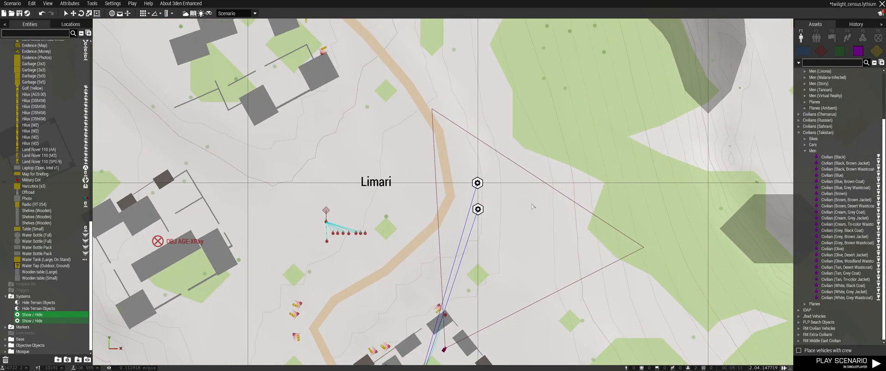
key("ctrl+v")
left_click_drag(550, 202, 533, 186)
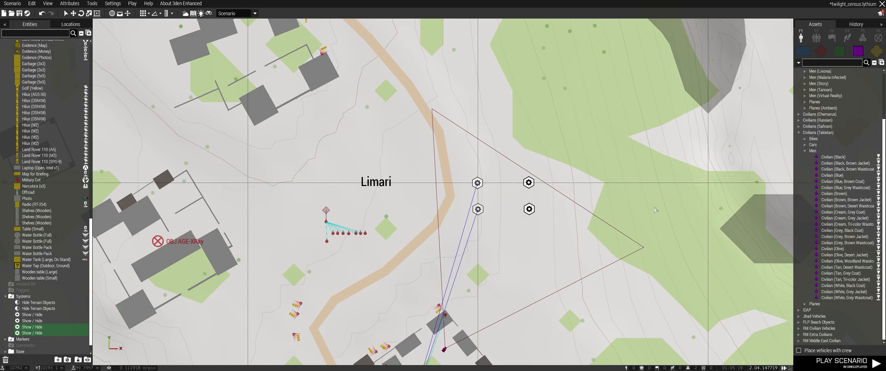
scroll(578, 264, "down", 5)
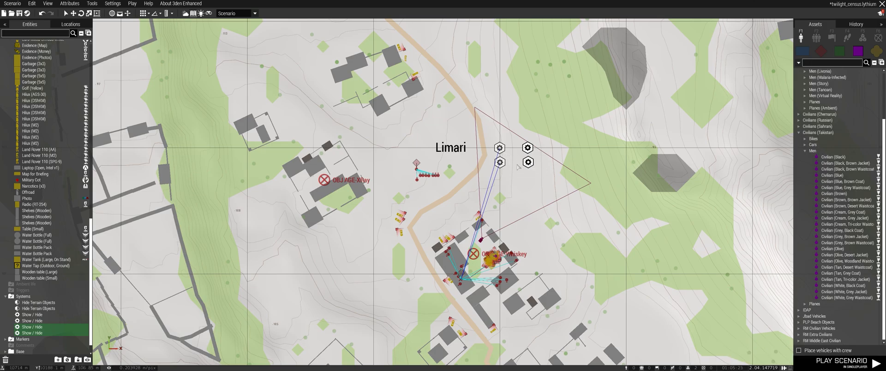
scroll(514, 167, "up", 8)
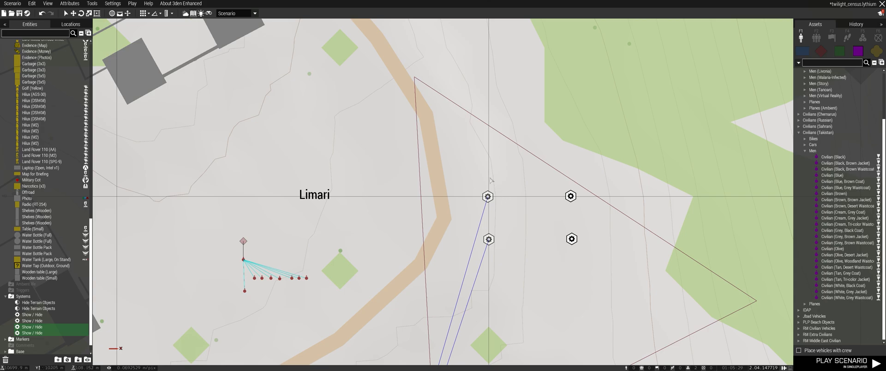
Step: Place a comment just north of the original Show / Hide modules near Limari and title it "whiskey BG"
right_click(490, 180)
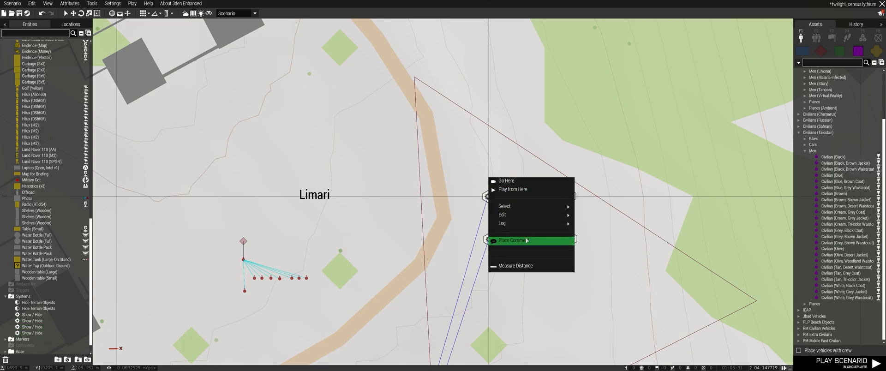
left_click(527, 240)
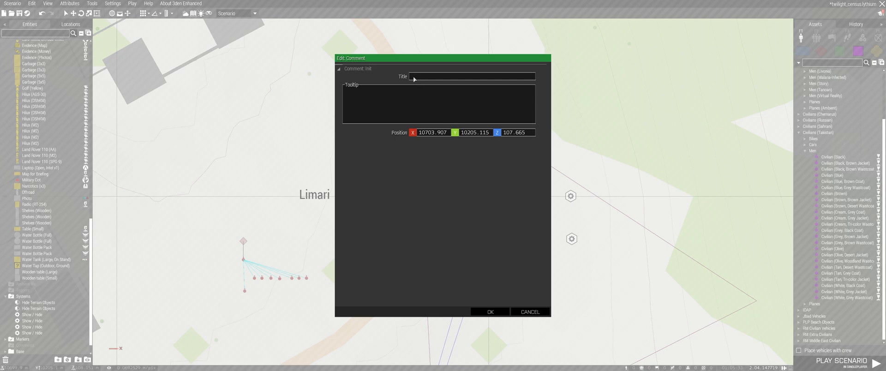
left_click(534, 313)
scroll(535, 329, "down", 6)
right_click_drag(535, 332, 538, 158)
scroll(520, 263, "up", 5)
scroll(520, 251, "down", 7)
right_click_drag(535, 118, 534, 226)
scroll(533, 225, "up", 3)
scroll(533, 226, "up", 2)
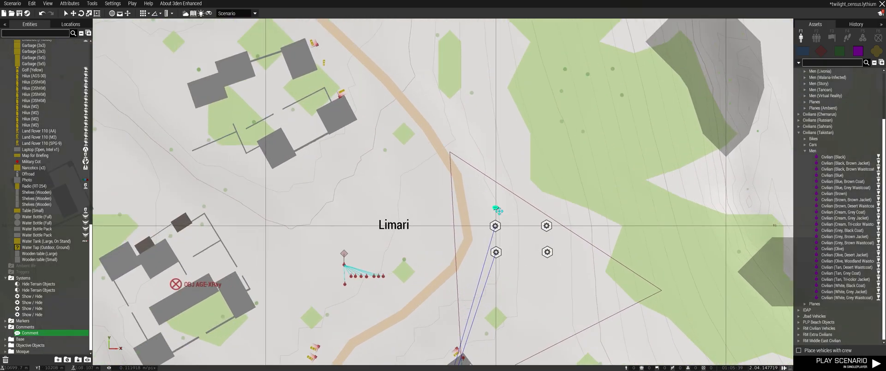
double_click(495, 211)
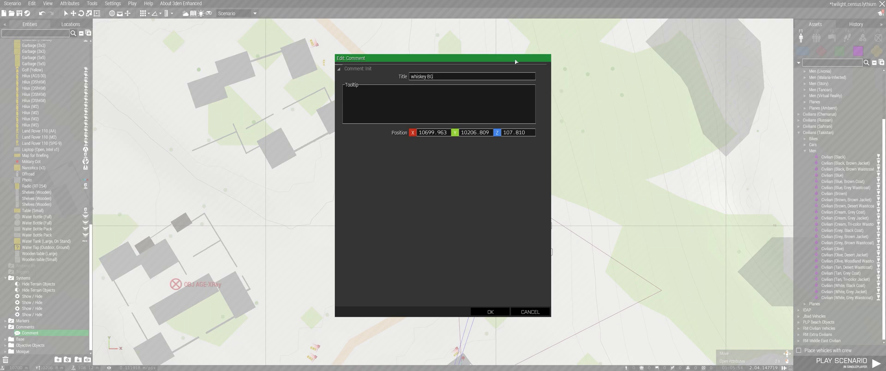
left_click(490, 312)
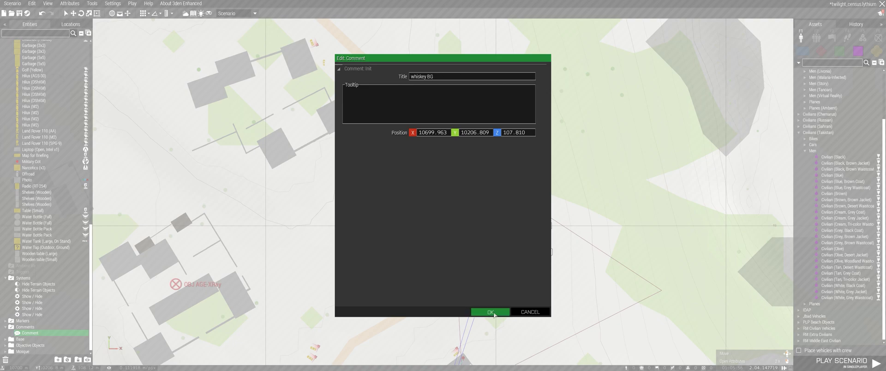
Step: List the trigger assets and examine the area around Limari and the AGE objectives, both on the map and in 3D
key("s")
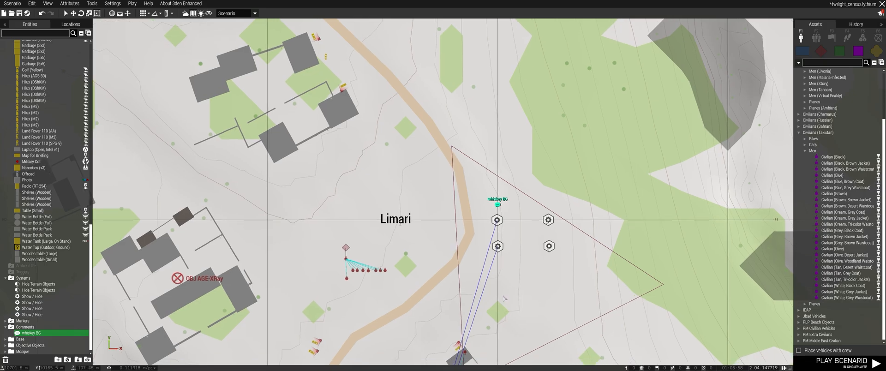
key("s")
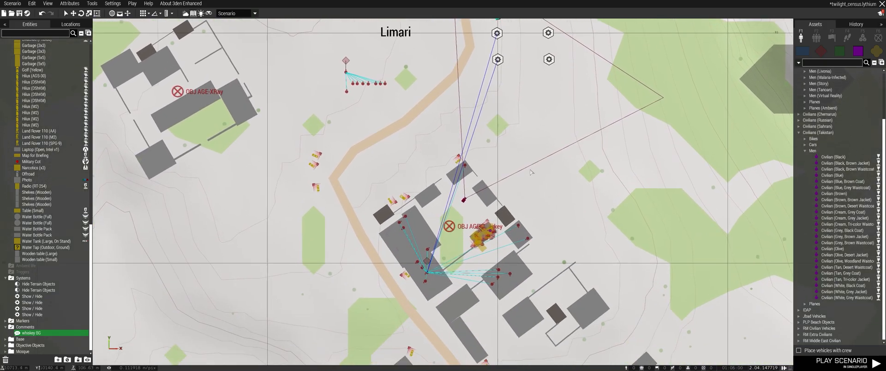
scroll(492, 243, "down", 3)
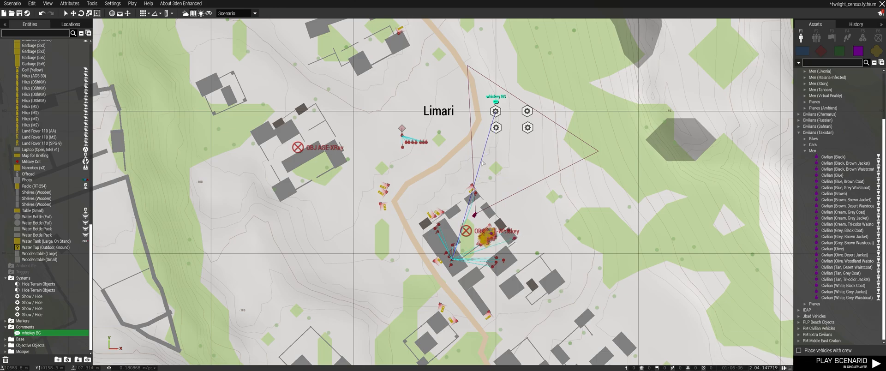
scroll(494, 181, "up", 3)
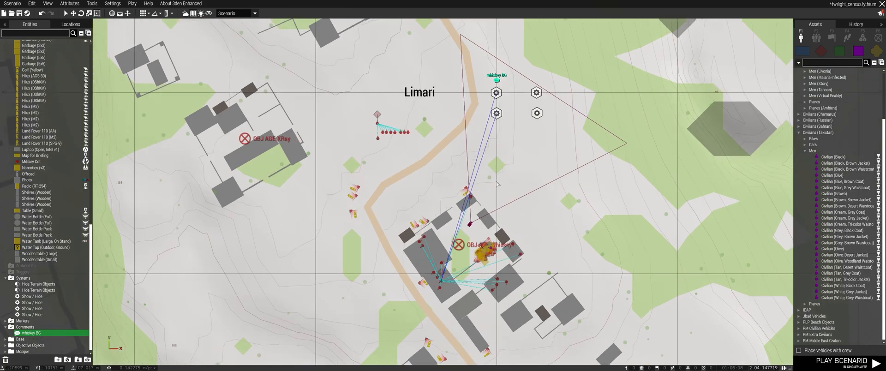
left_click(831, 38)
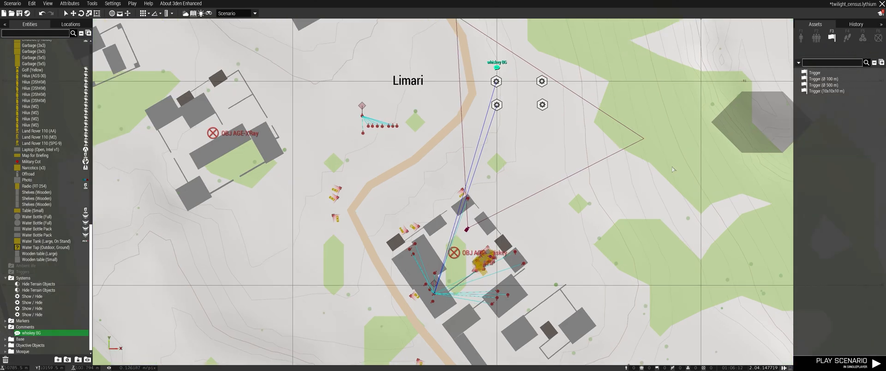
scroll(678, 176, "down", 4)
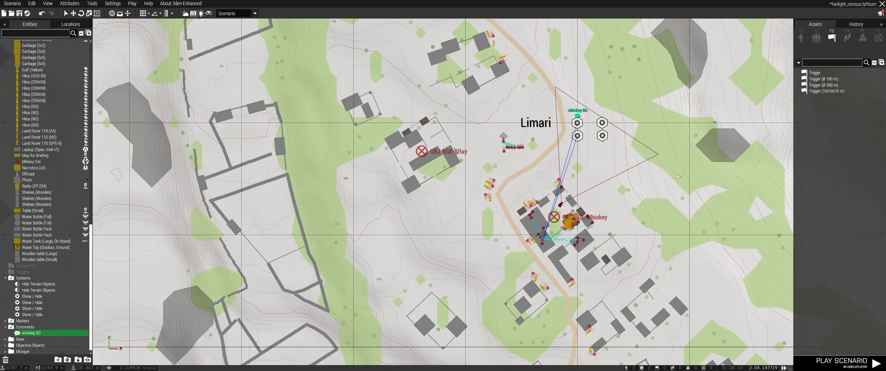
scroll(678, 175, "down", 1)
scroll(678, 175, "down", 12)
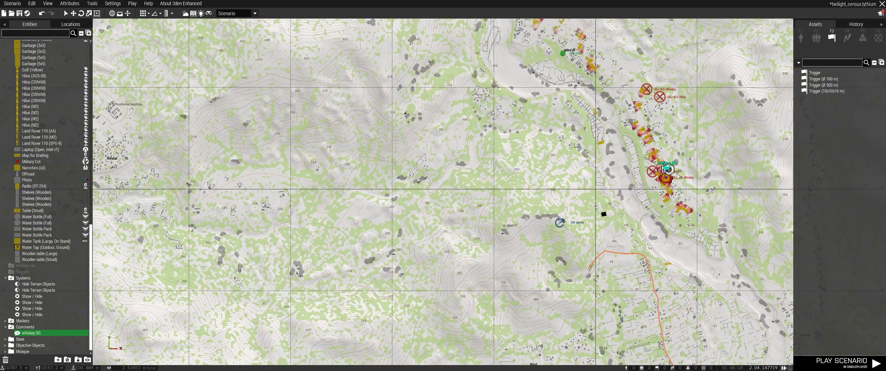
scroll(678, 176, "up", 9)
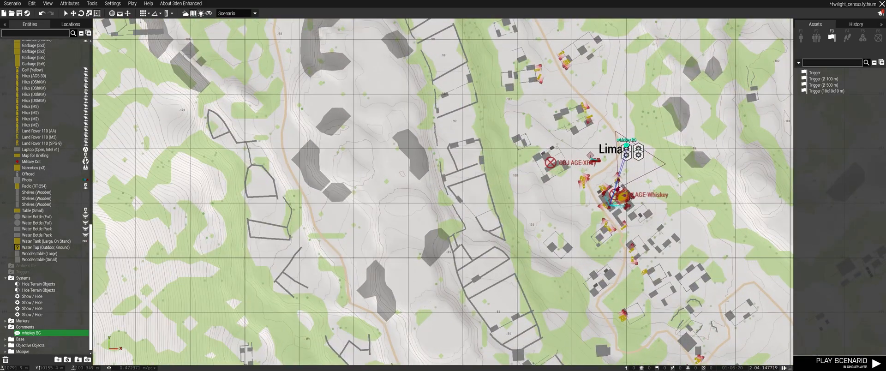
scroll(678, 176, "up", 3)
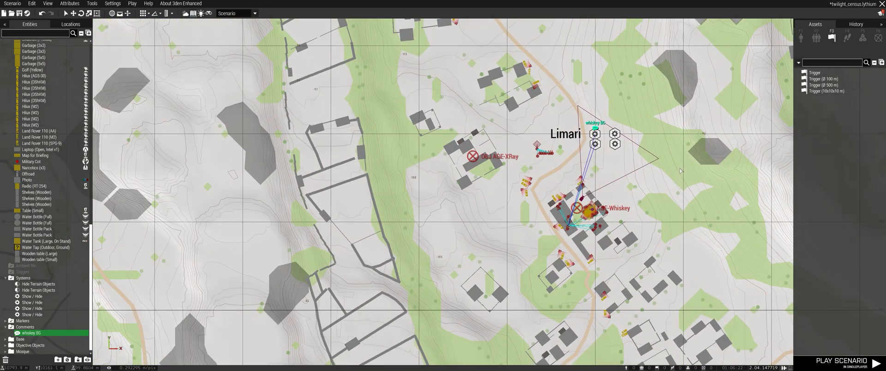
right_click_drag(608, 164, 615, 198)
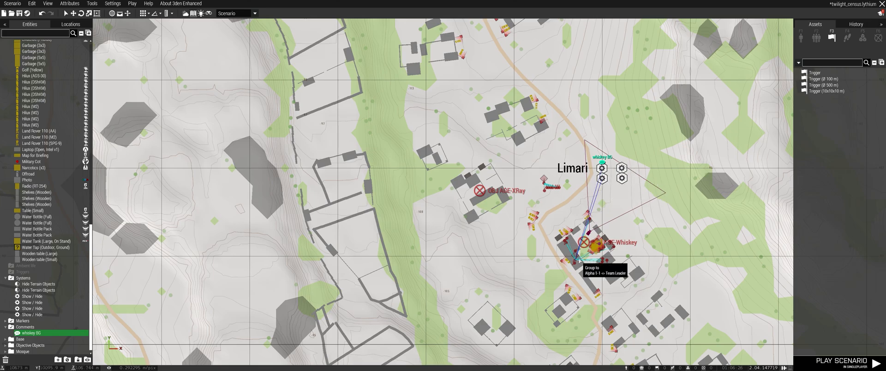
scroll(575, 239, "up", 3)
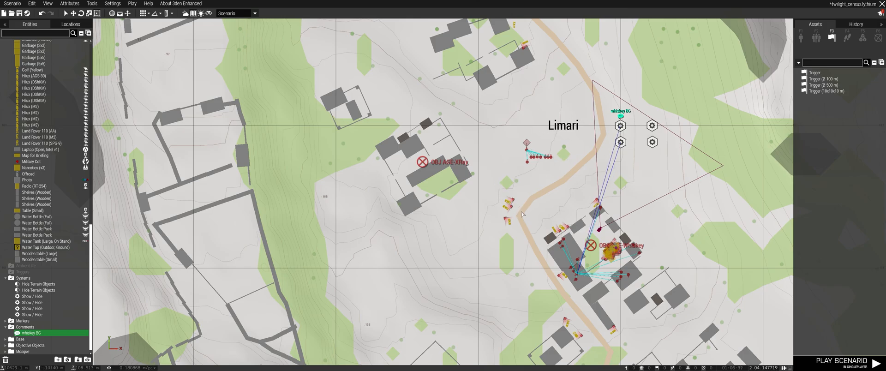
key("m")
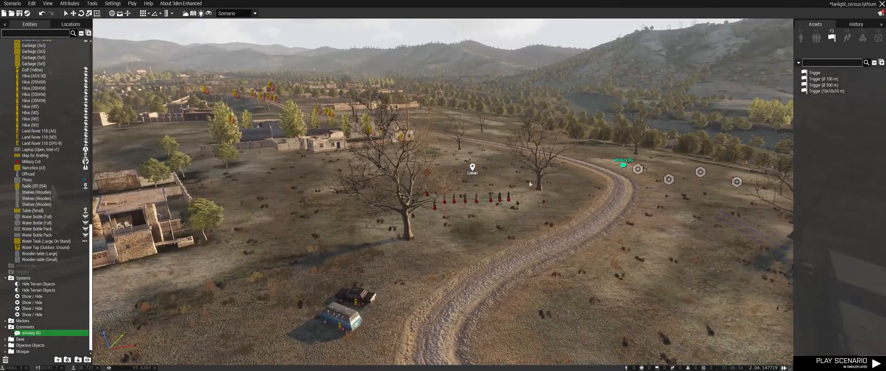
key("m")
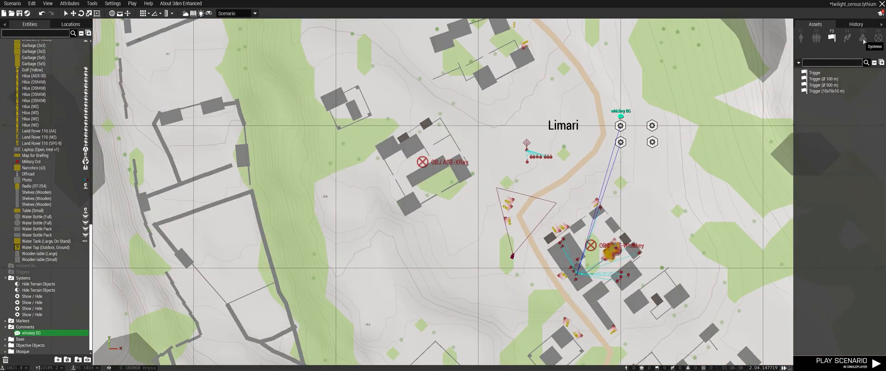
Step: Place a 100 m diameter trigger between the two AGE objectives, with a rectangular shape and BLUFOR activation
left_click(825, 80)
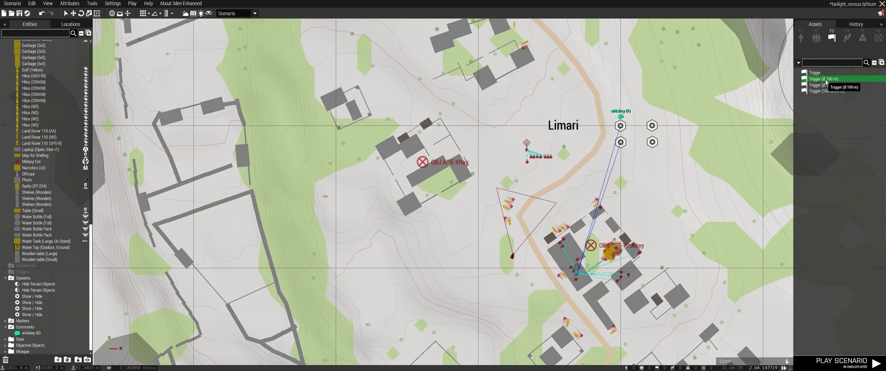
left_click(528, 179)
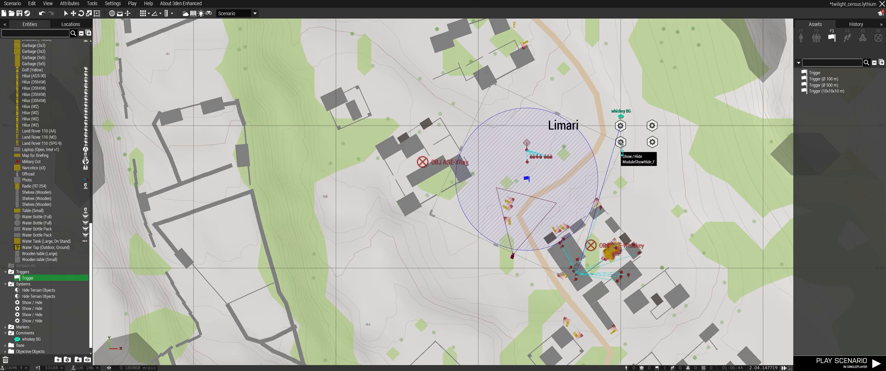
double_click(528, 179)
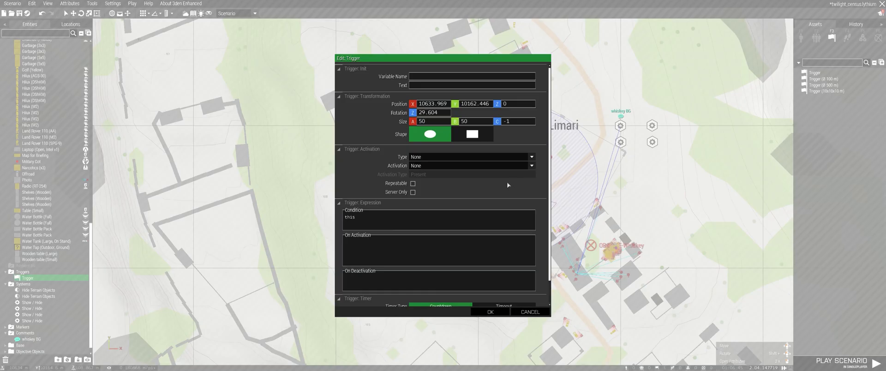
left_click(482, 139)
left_click(454, 164)
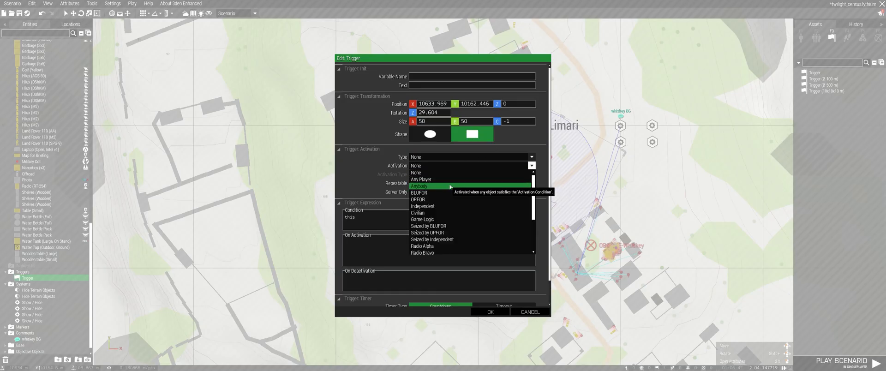
left_click(447, 196)
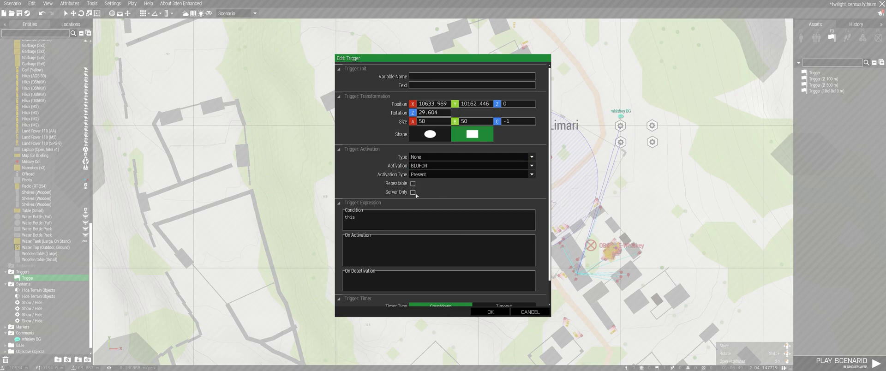
left_click(490, 312)
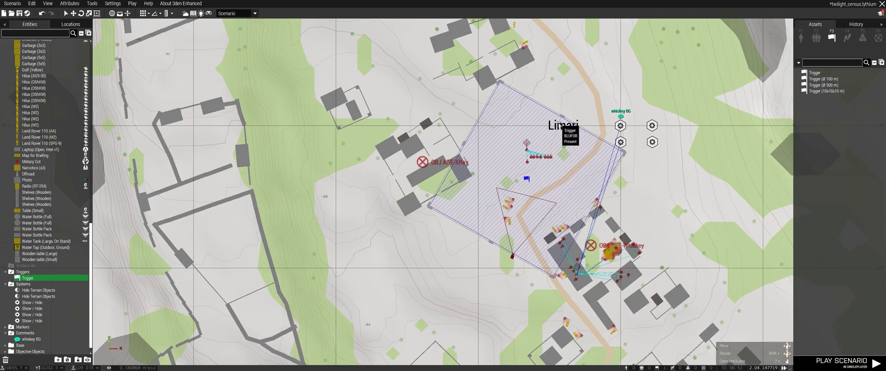
Step: Stretch the trigger rectangle to the northeast and southwest so it reaches from the northern buildings to south of the road bend
left_click_drag(563, 118, 601, 58)
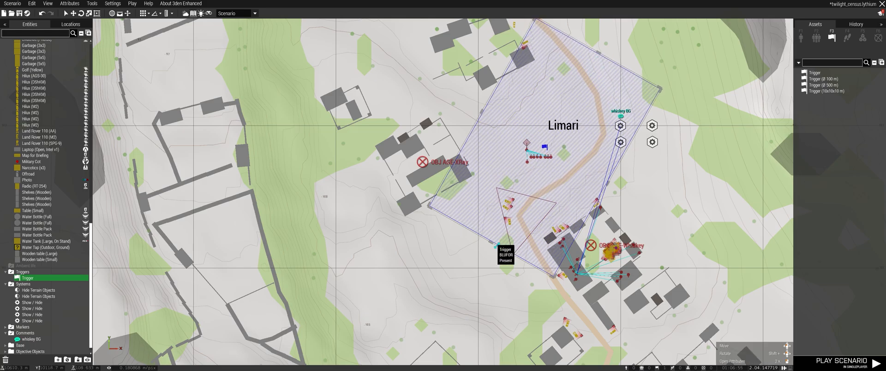
left_click_drag(495, 250, 470, 294)
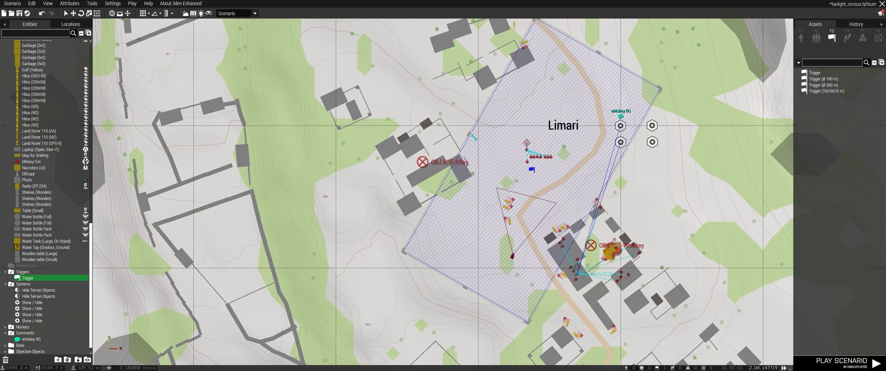
left_click_drag(601, 56, 608, 41)
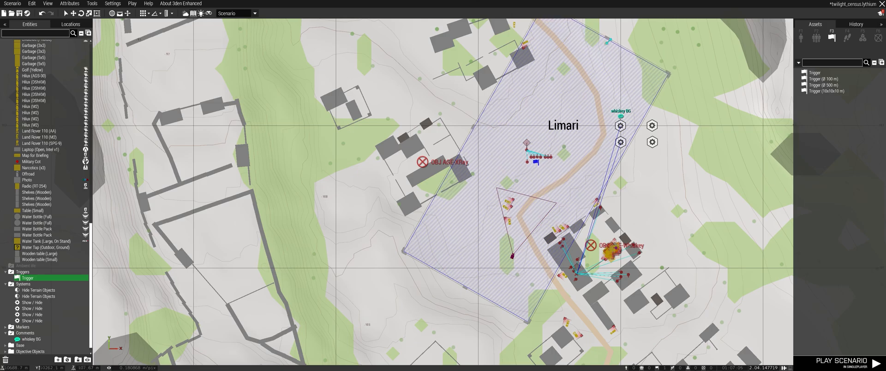
left_click_drag(470, 291, 471, 288)
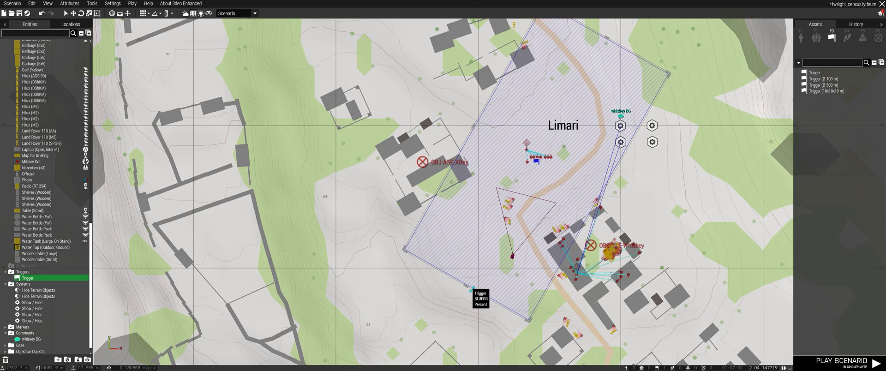
Step: Rotate the trigger clockwise and extend its sides until the rectangle encloses the OBJ AGE-XRay and OBJ AGE-Whiskey compounds
scroll(471, 289, "down", 5)
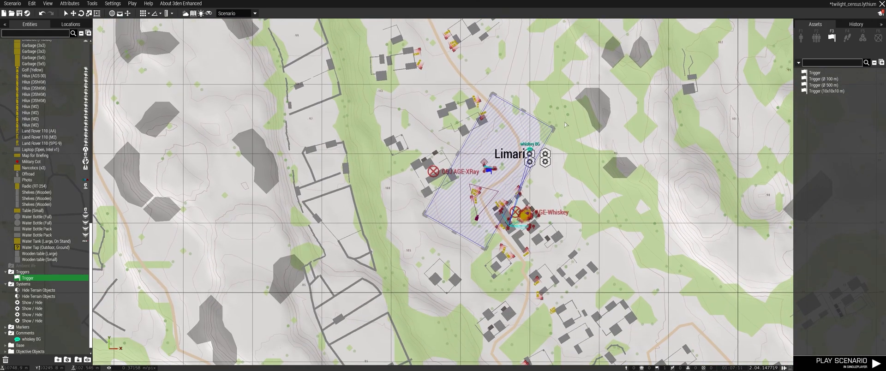
left_click_drag(562, 130, 584, 173, "shift")
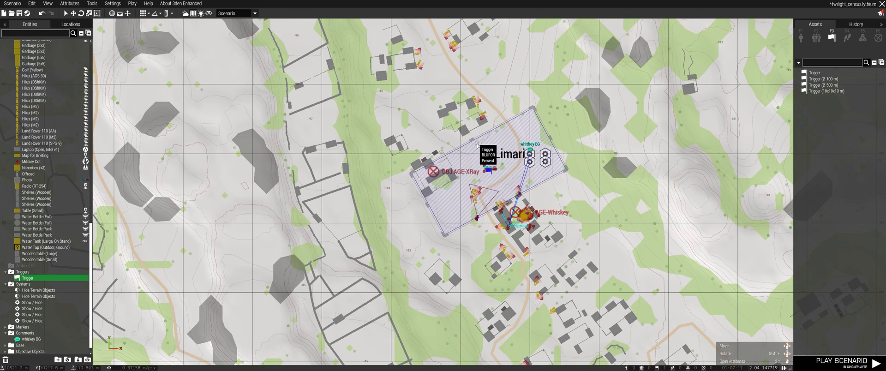
left_click_drag(469, 133, 466, 128)
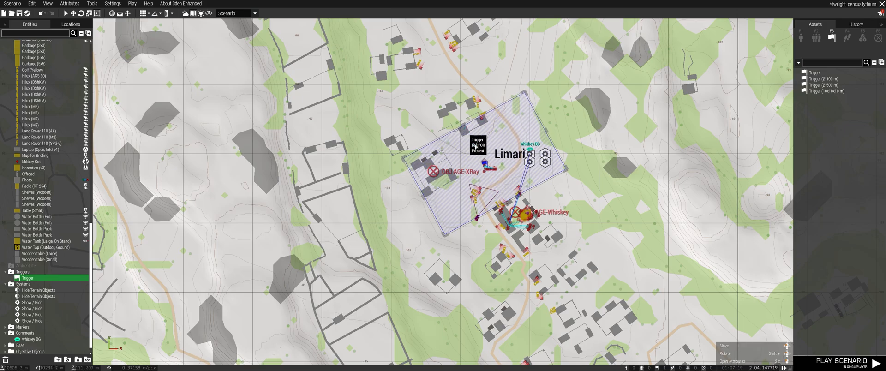
left_click_drag(530, 189, 553, 233)
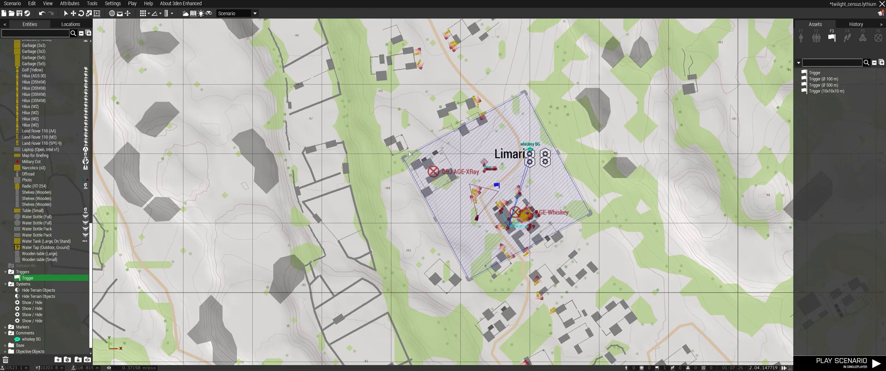
left_click_drag(439, 225, 433, 228)
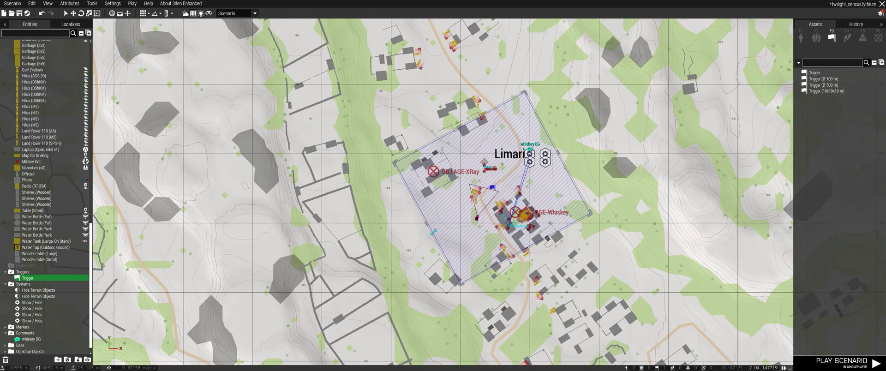
left_click_drag(562, 161, 567, 157)
left_click_drag(534, 257, 535, 261)
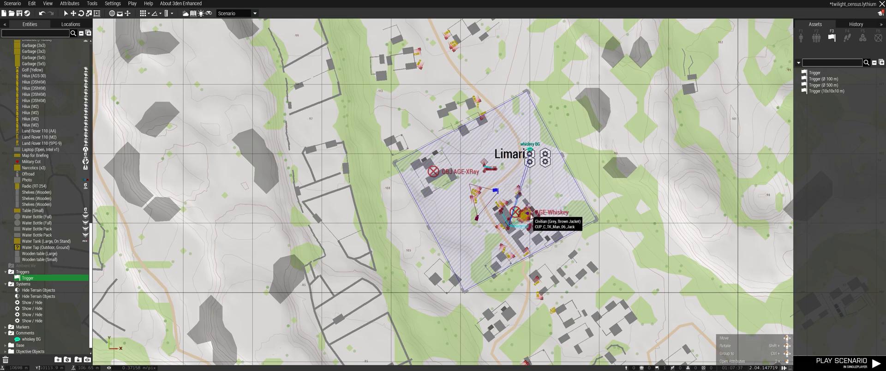
scroll(513, 214, "up", 3)
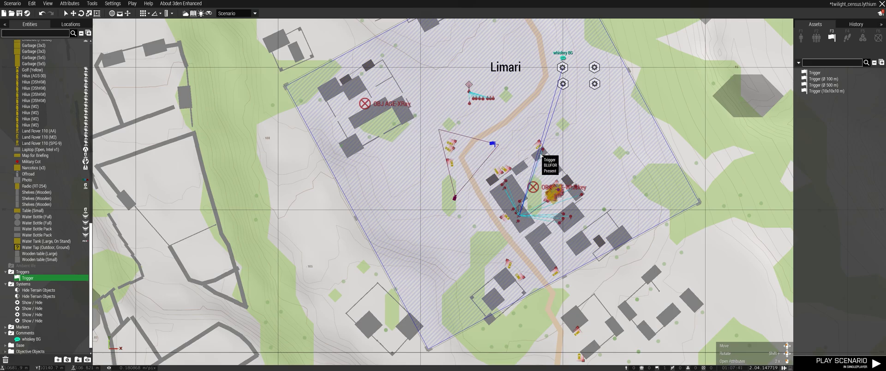
Step: Rename the whiskey BG comment above the Show / Hide modules as Age BG
right_click_drag(592, 97, 584, 182)
double_click(553, 144)
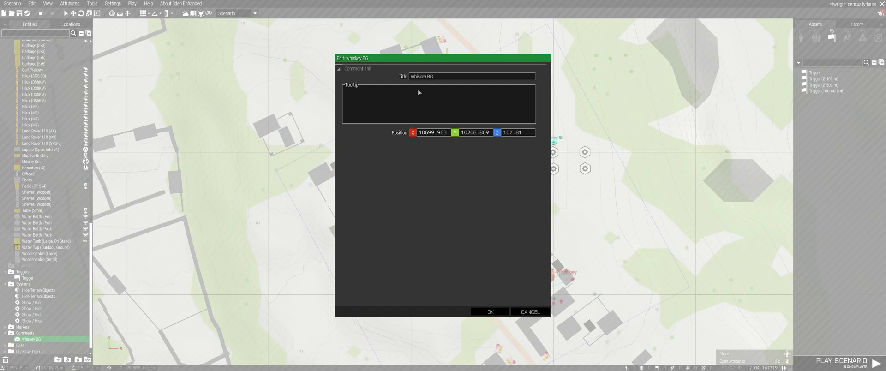
left_click_drag(429, 78, 397, 77)
type("Age")
left_click(490, 312)
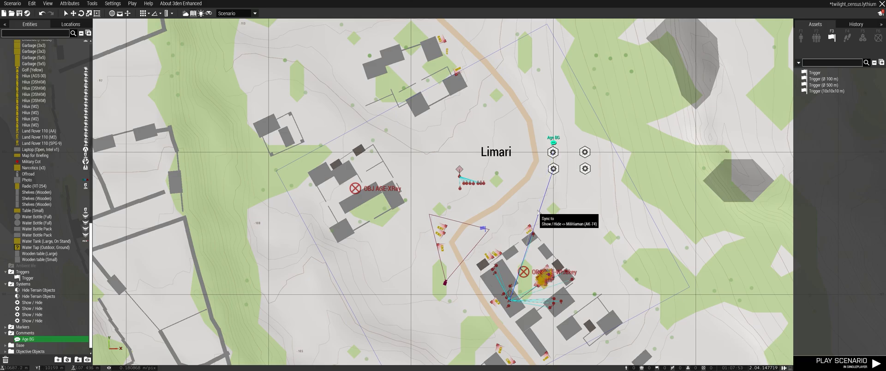
Step: Examine the synced Show / Hide modules, the large trigger's extent and the units in the OBJ AGE-Whiskey compound on the map
scroll(577, 211, "down", 2)
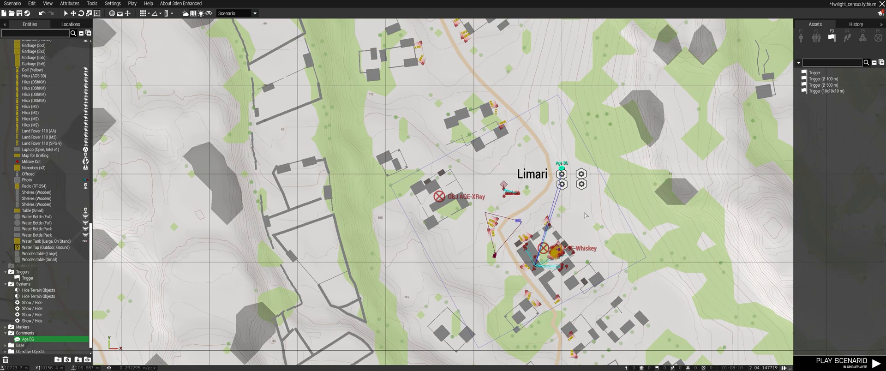
scroll(585, 214, "up", 2)
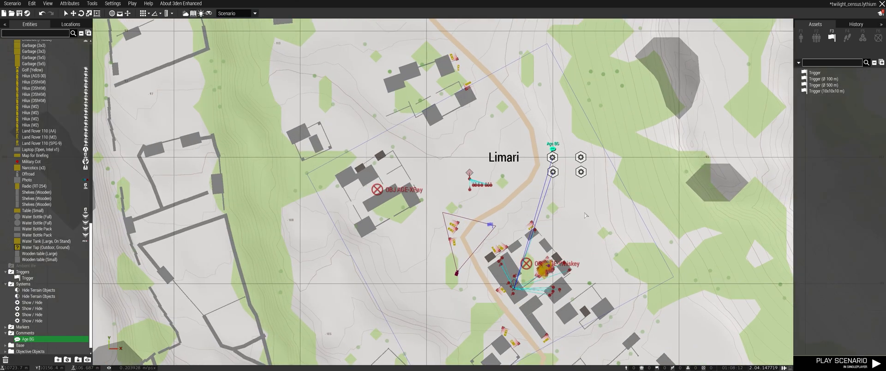
scroll(585, 215, "up", 1)
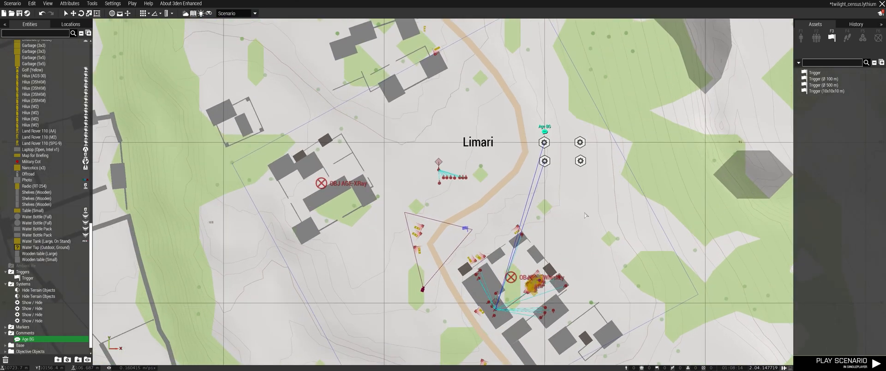
right_click_drag(565, 277, 549, 232)
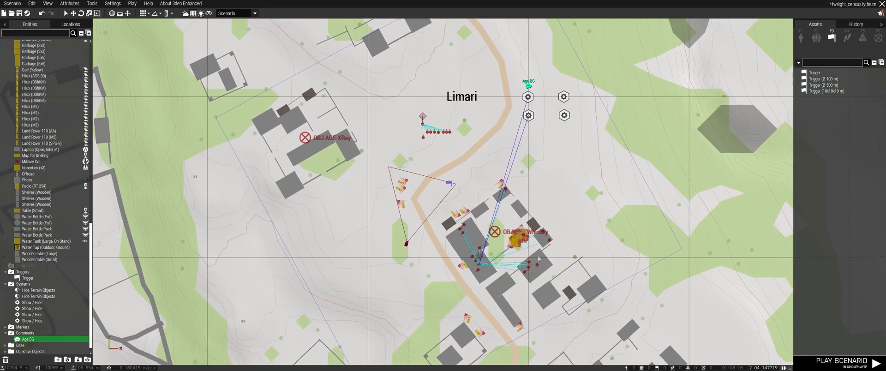
scroll(566, 246, "down", 2)
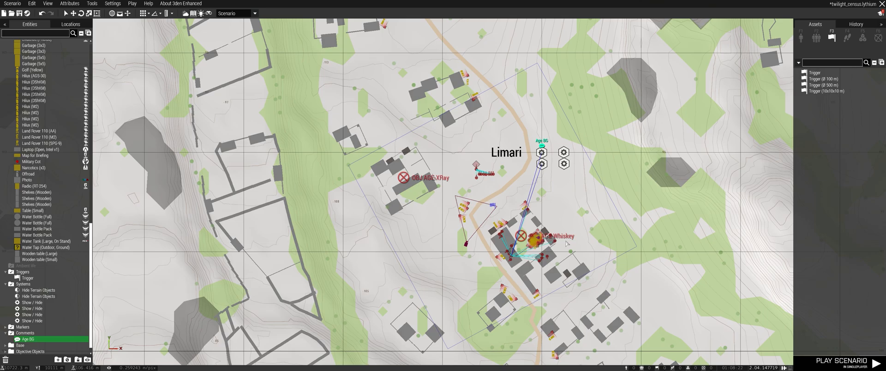
scroll(578, 237, "up", 2)
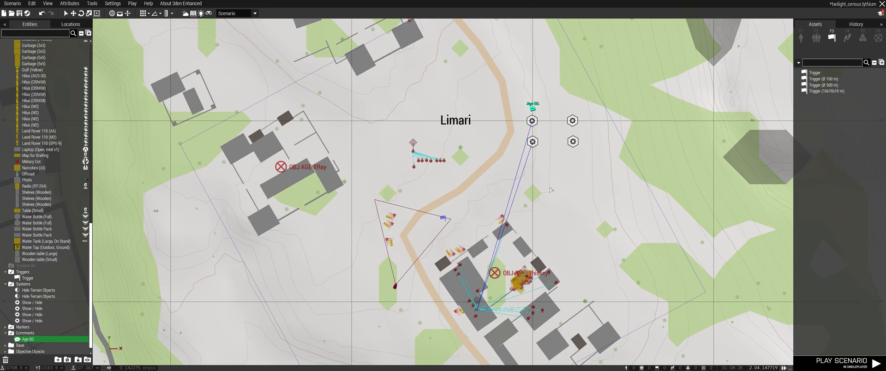
scroll(512, 281, "up", 2)
scroll(541, 310, "down", 2)
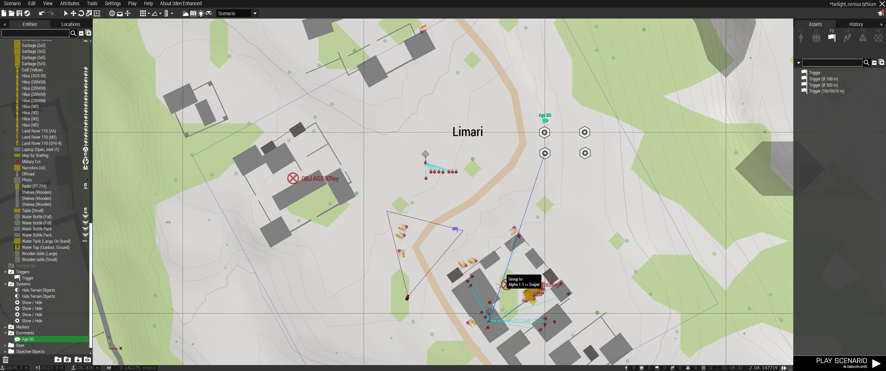
scroll(535, 294, "up", 2)
scroll(546, 295, "up", 4)
right_click_drag(552, 302, 523, 234)
scroll(523, 233, "down", 3)
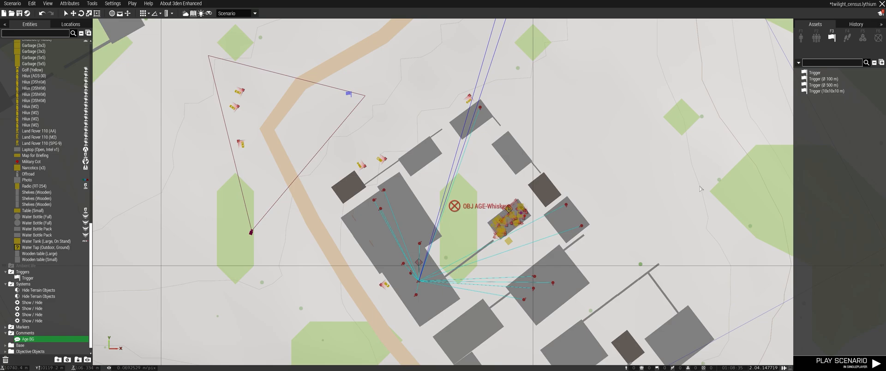
Step: Place a second 100 m diameter trigger northeast of the OBJ AGE-Whiskey compound and give it a rectangular shape
left_click(847, 37)
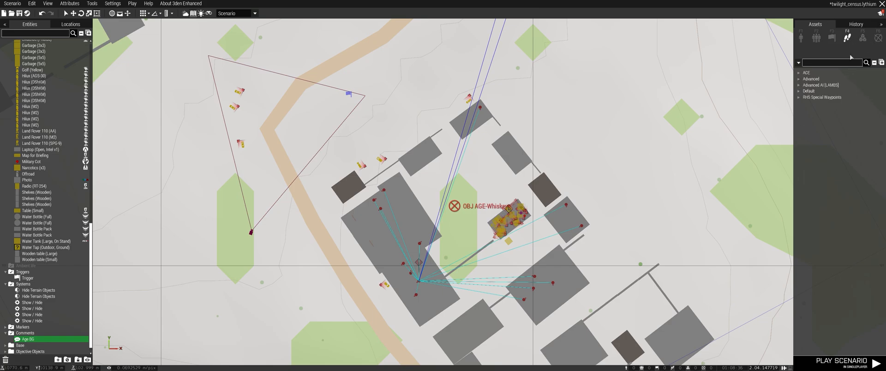
left_click(807, 91)
left_click(831, 38)
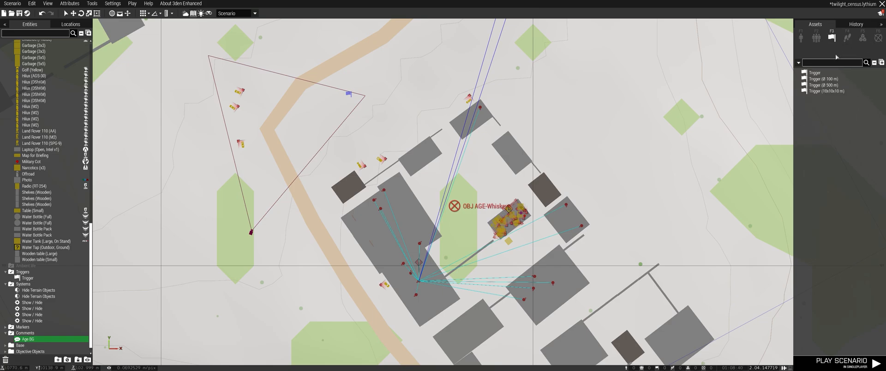
left_click(807, 79)
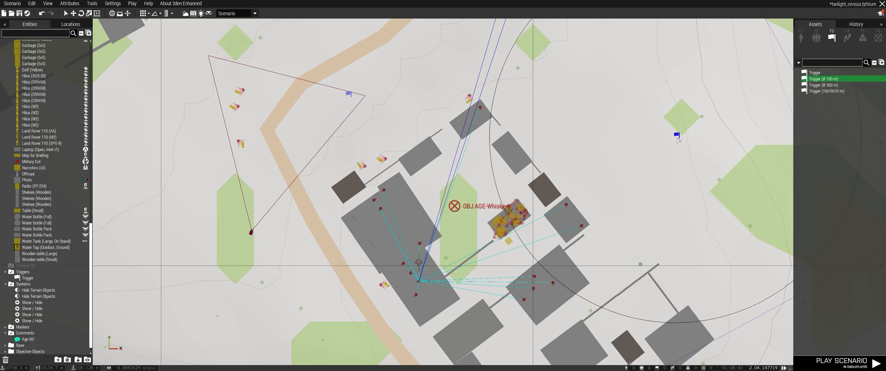
left_click(702, 129)
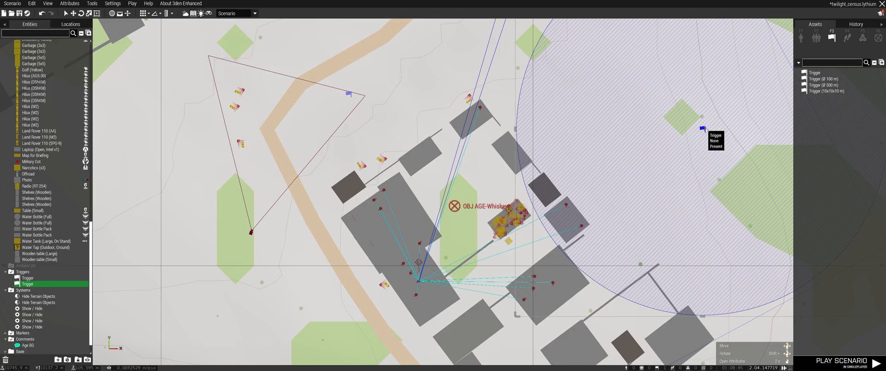
double_click(702, 129)
left_click(478, 132)
left_click(543, 308)
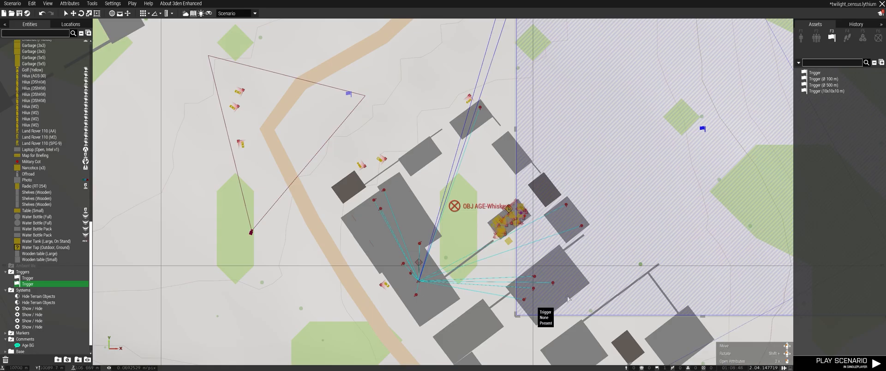
Step: Shrink the new trigger to roughly compound size, rotate it to match the buildings, and move it onto the OBJ AGE-Whiskey courtyard
scroll(692, 261, "down", 5)
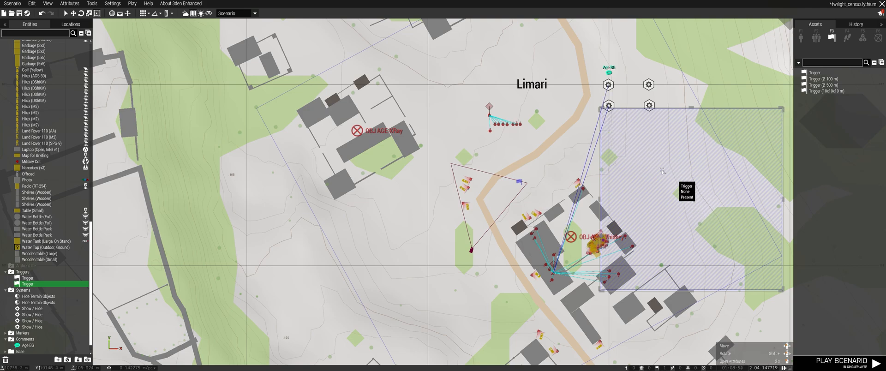
left_click_drag(600, 108, 701, 208)
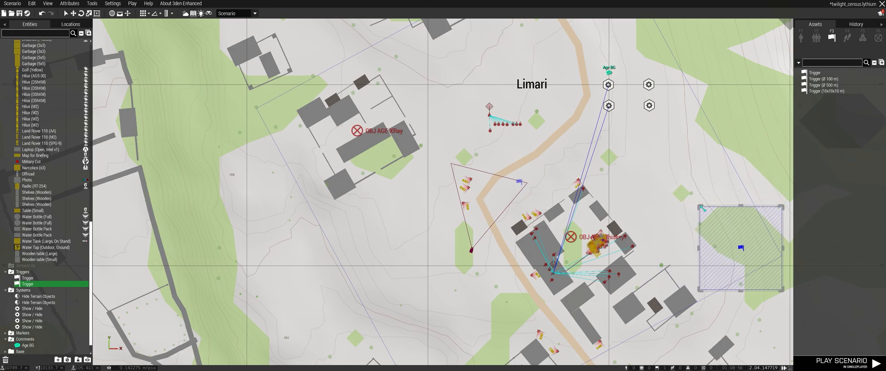
right_click_drag(773, 309, 653, 271)
left_click_drag(669, 257, 621, 302, "shift")
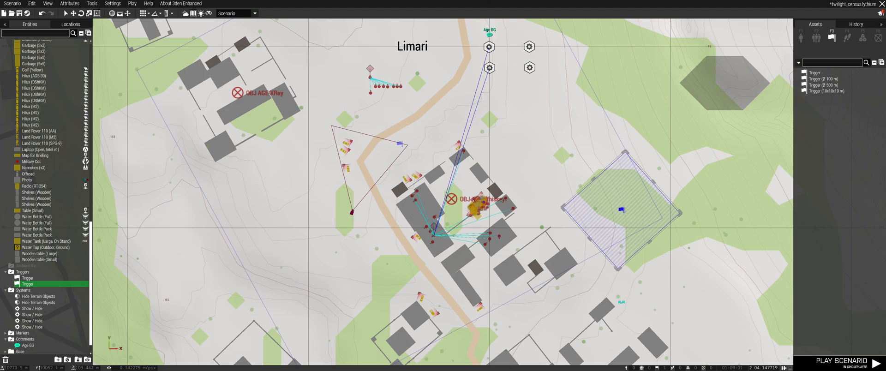
mouse_move(624, 212)
left_mouse_down()
mouse_move(453, 200)
mouse_move(458, 213)
left_mouse_up()
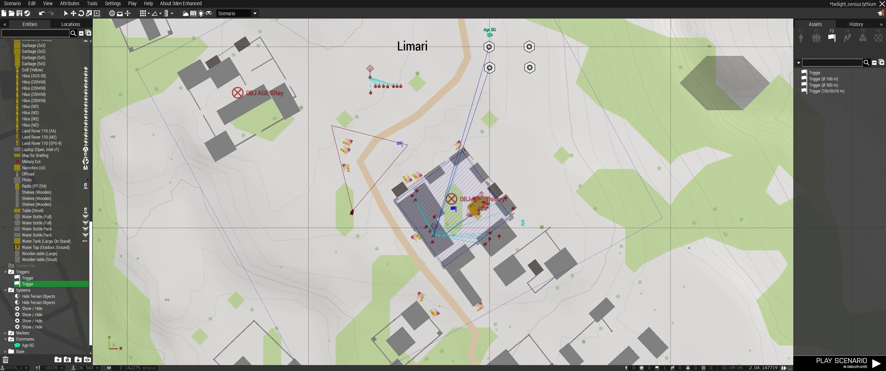
Step: Pull in the trigger's southeast and northwest sides to narrow it around the courtyard and the furnished shed
left_click_drag(480, 246, 459, 215)
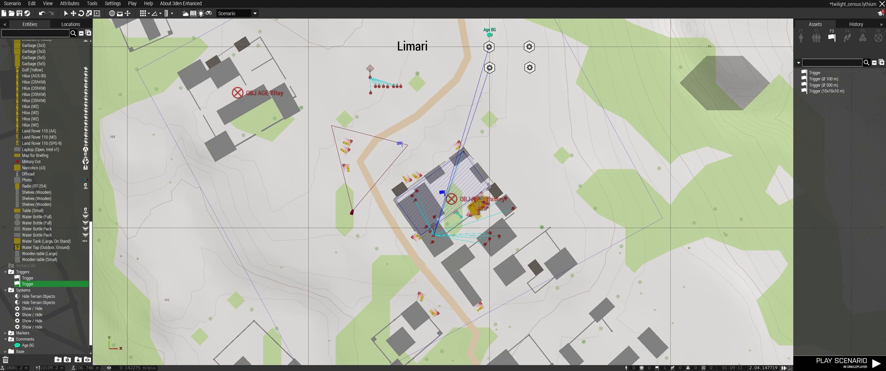
left_click_drag(459, 215, 468, 225)
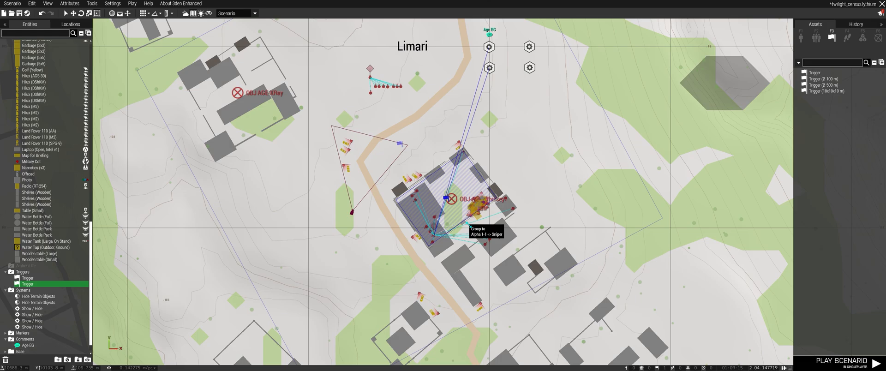
scroll(468, 226, "up", 5)
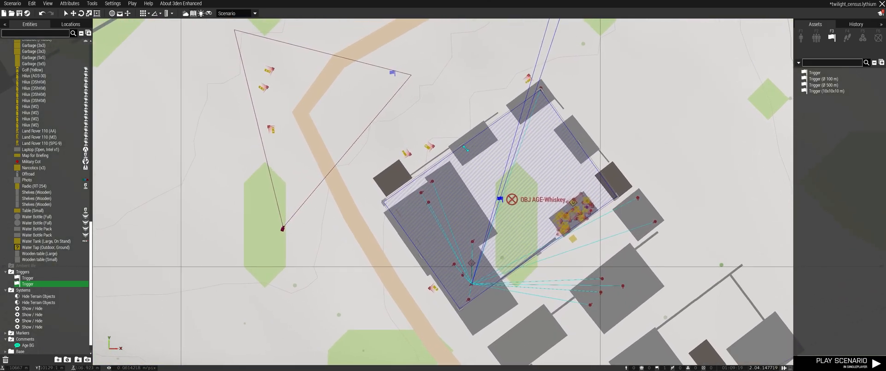
left_click_drag(465, 149, 484, 183)
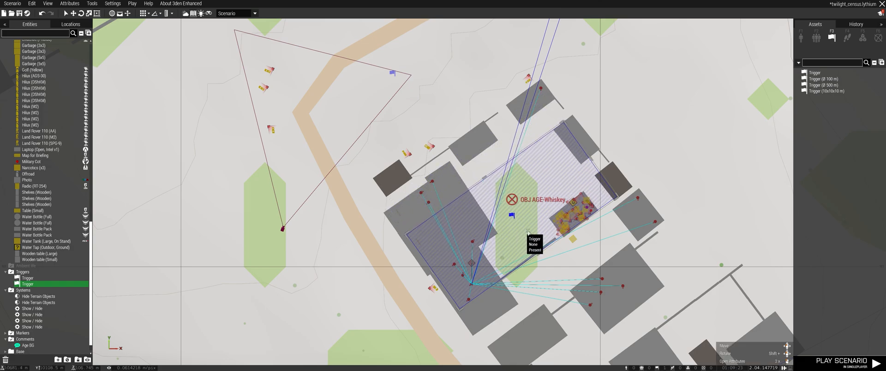
Step: Inspect in 3D how the trigger boundary runs through the furnished shed and across the surrounding compound
right_click_drag(385, 230, 401, 223)
middle_click(413, 190)
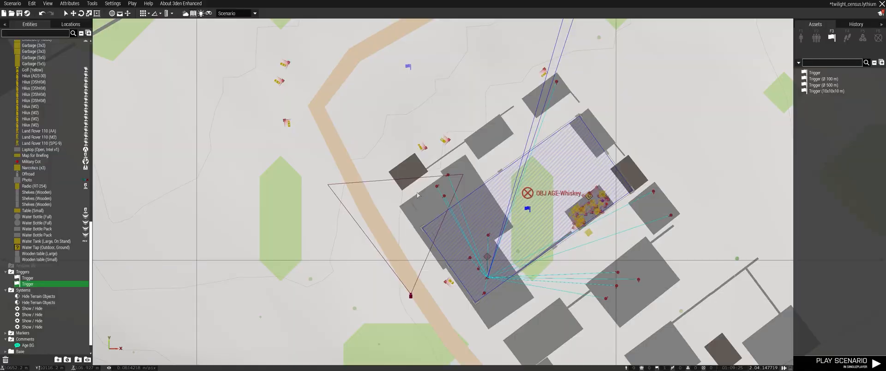
key("m")
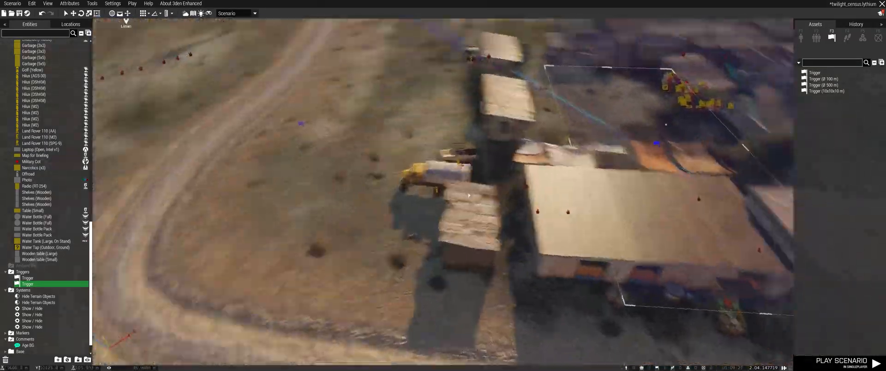
key("w")
right_click_drag(469, 195, 458, 148)
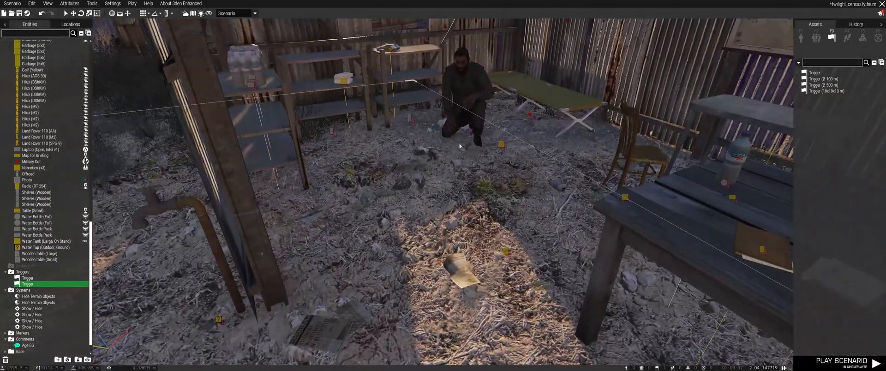
left_click_drag(474, 135, 412, 231)
mouse_move(413, 230)
right_mouse_down()
mouse_move(422, 235)
mouse_move(429, 223)
mouse_move(726, 240)
mouse_move(804, 225)
mouse_move(875, 230)
mouse_move(746, 245)
mouse_move(716, 233)
mouse_move(705, 257)
right_mouse_up()
key("s")
key("w")
key("z")
key("w")
key("w")
key("q")
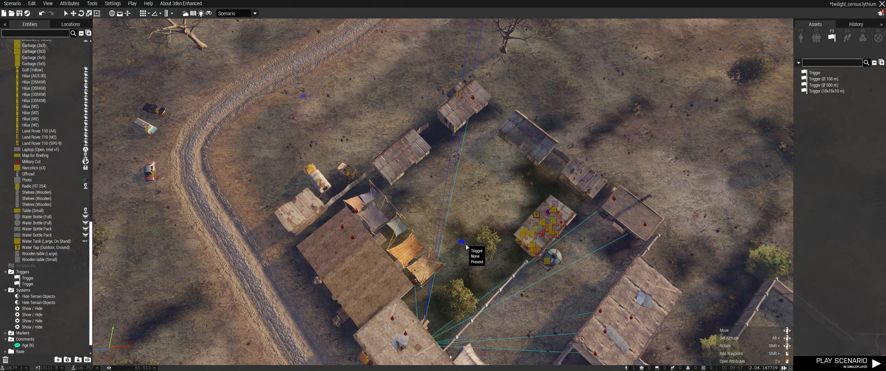
Step: Compare the trigger outline on the map with the courtyard and the northeast row of sheds in 3D
key("m")
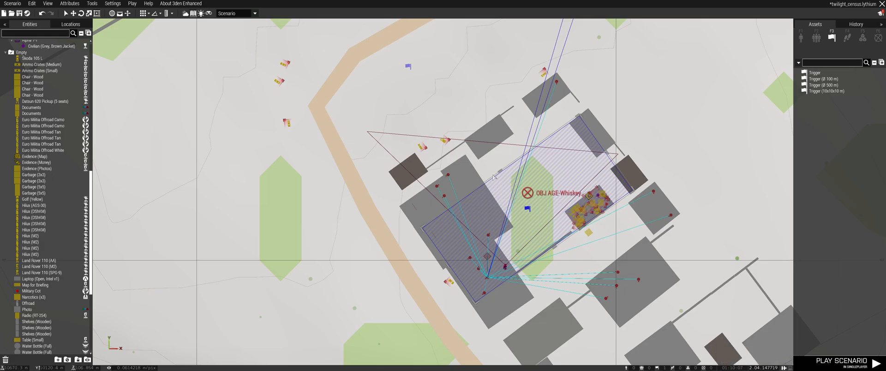
key("m")
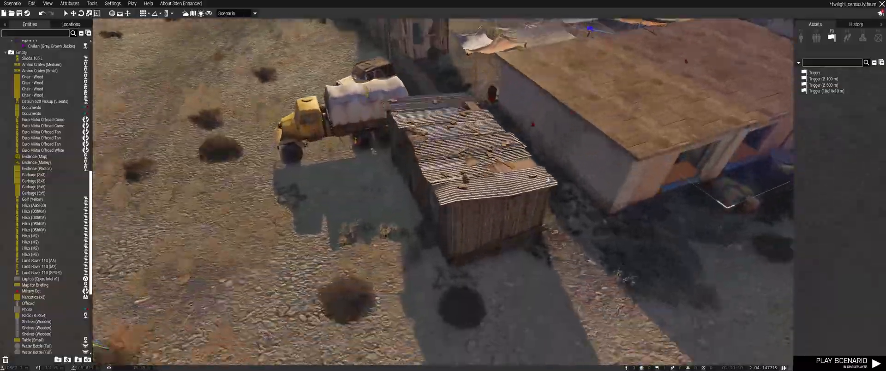
key("w")
right_click_drag(547, 179, 534, 166)
key("z")
key("w")
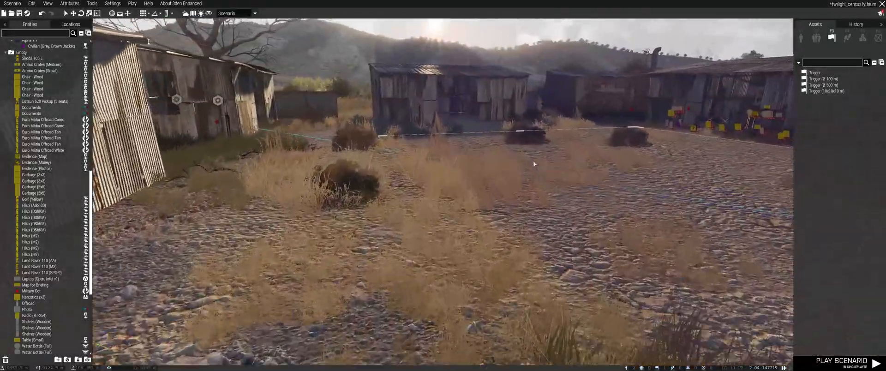
key("q")
right_click_drag(534, 164, 400, 192)
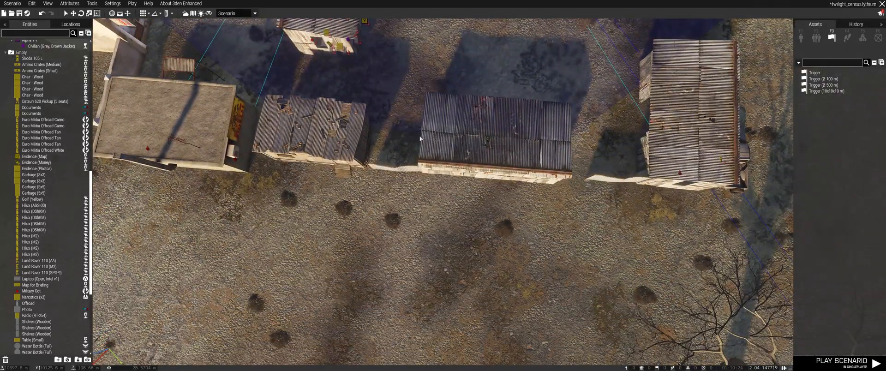
right_click_drag(422, 134, 469, 105)
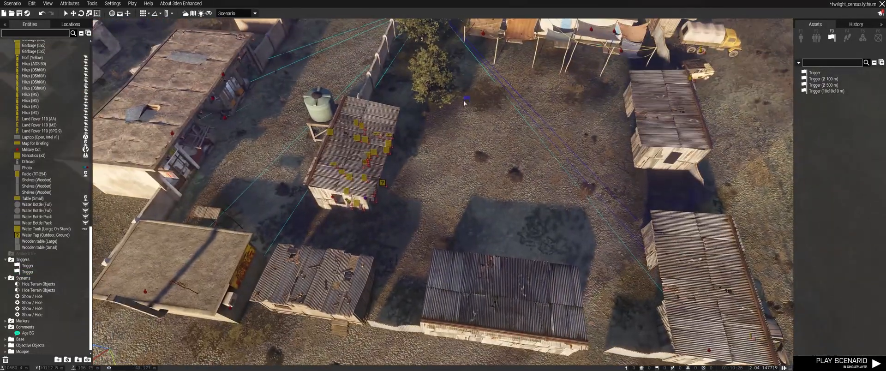
Step: Extend the selected trigger's northeast edge past the middle shed and pull its northwest edge slightly inward
left_click(469, 105)
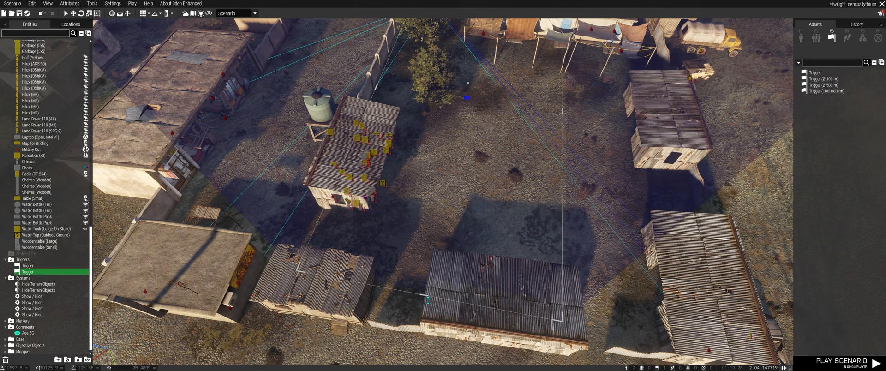
left_click_drag(570, 327, 577, 330)
left_click_drag(432, 301, 433, 320)
right_click_drag(433, 321, 518, 303)
key("d")
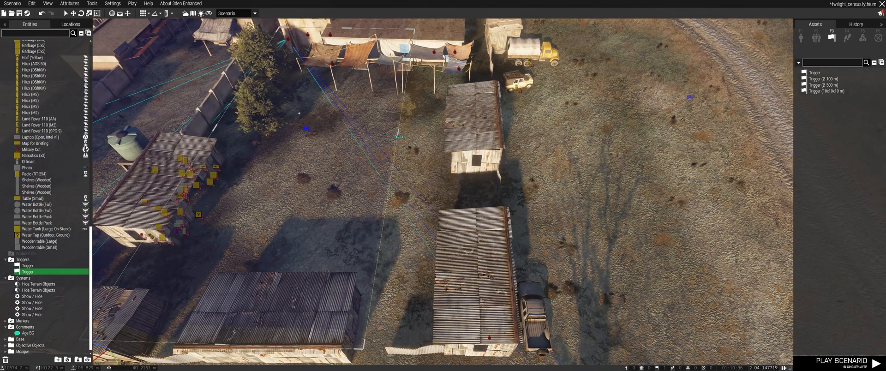
left_click_drag(400, 135, 390, 134)
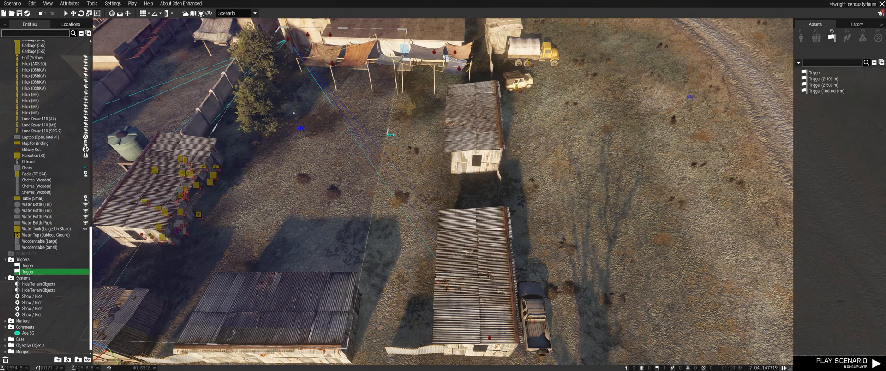
Step: Set the courtyard trigger's activation to BLUFOR with type Present and make it Server Only
right_click_drag(390, 137, 543, 263)
right_click_drag(518, 270, 106, 352)
key("w")
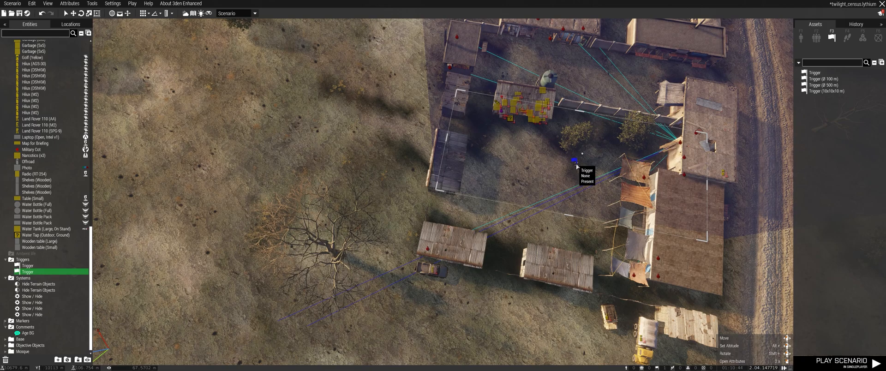
double_click(575, 163)
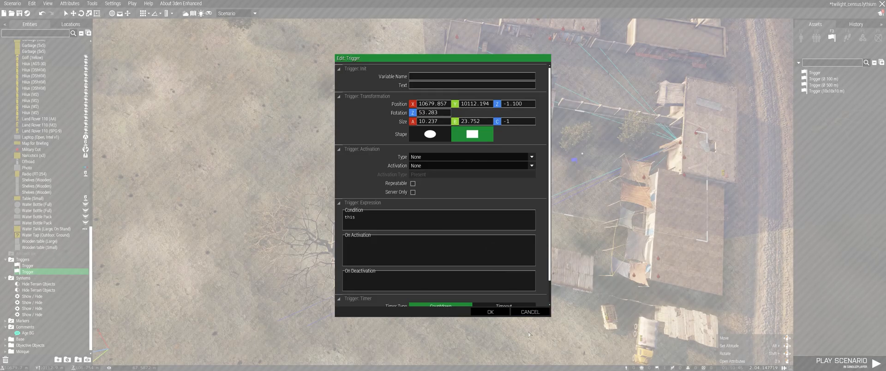
left_click(529, 312)
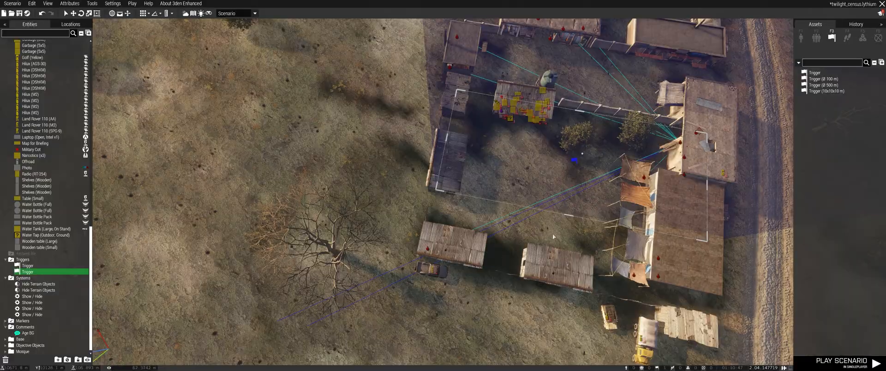
double_click(575, 165)
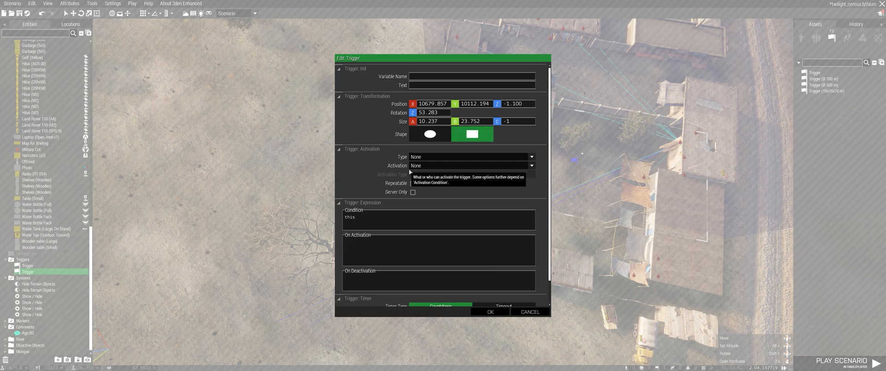
left_click(423, 166)
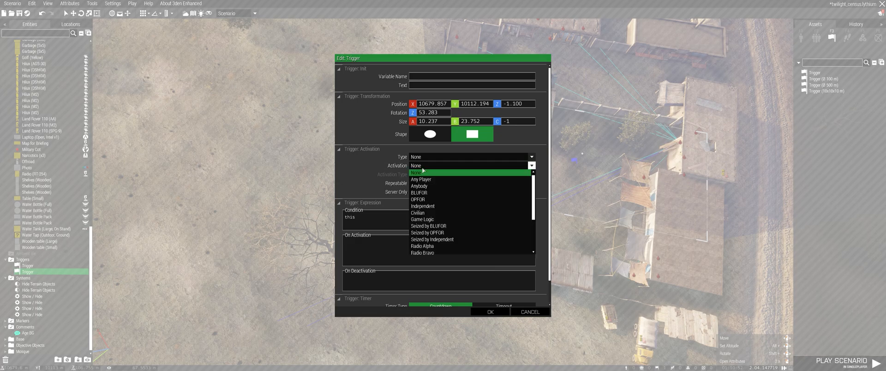
left_click(419, 192)
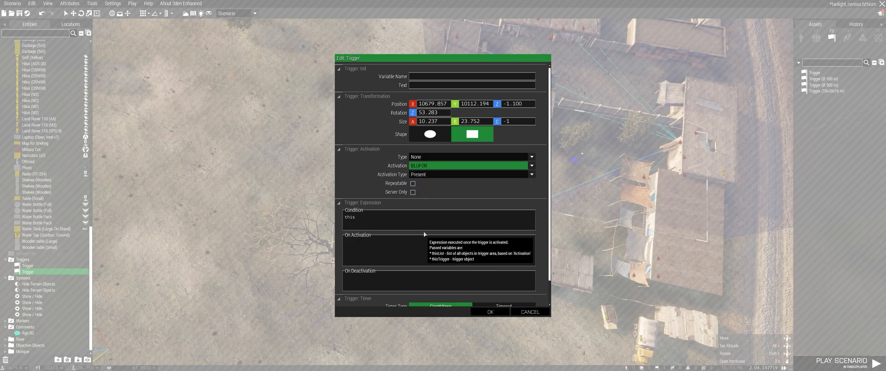
left_click(413, 192)
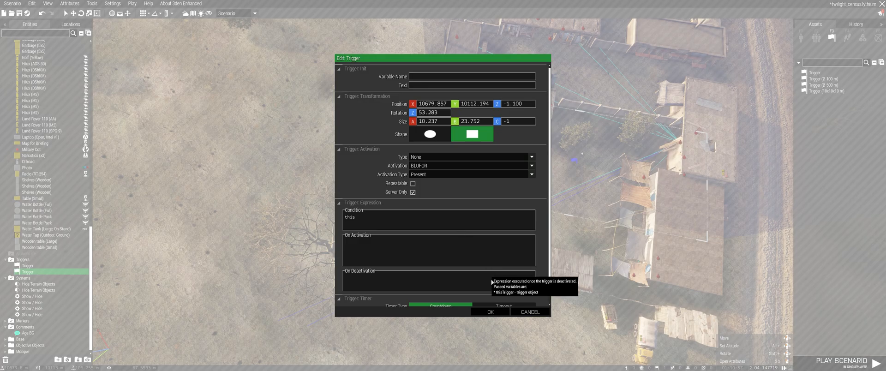
left_click(490, 312)
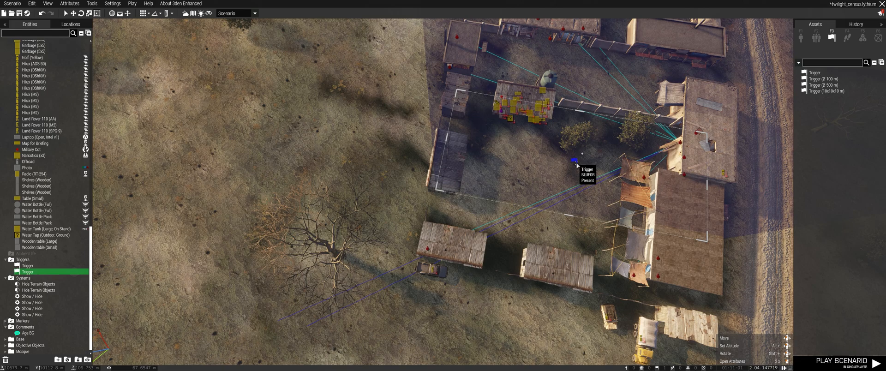
key("ctrl+c")
key("ctrl+v")
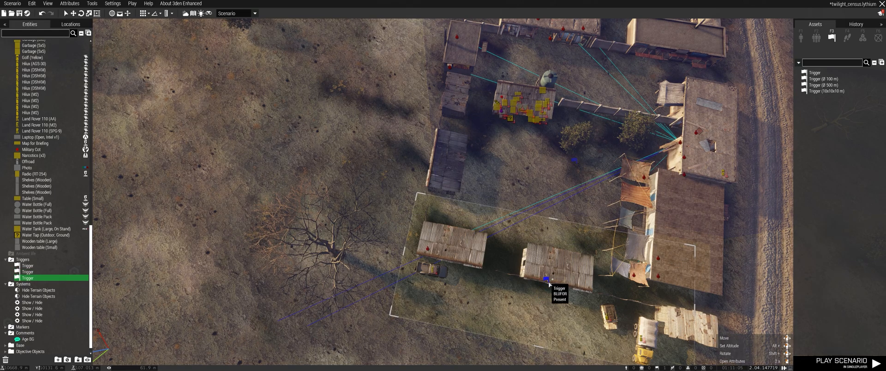
left_click_drag(548, 284, 554, 278)
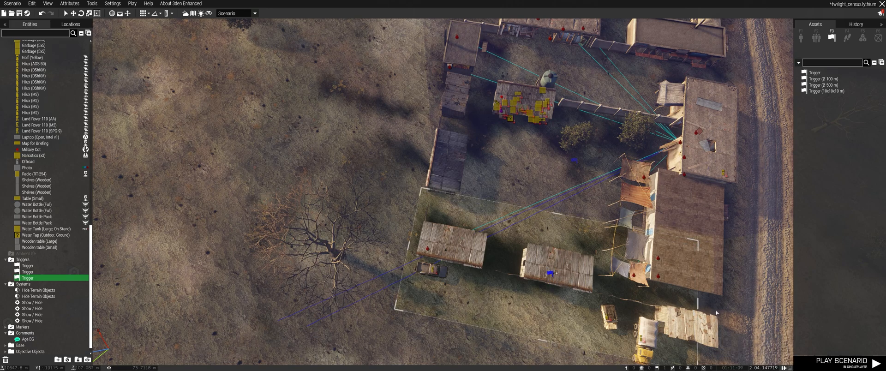
left_click_drag(703, 309, 726, 311)
right_click_drag(726, 311, 655, 280)
key("d")
key("s")
key("a")
key("a")
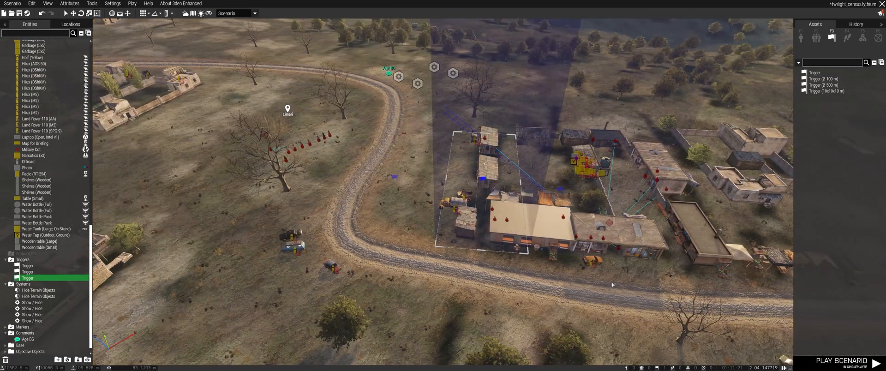
key("Delete")
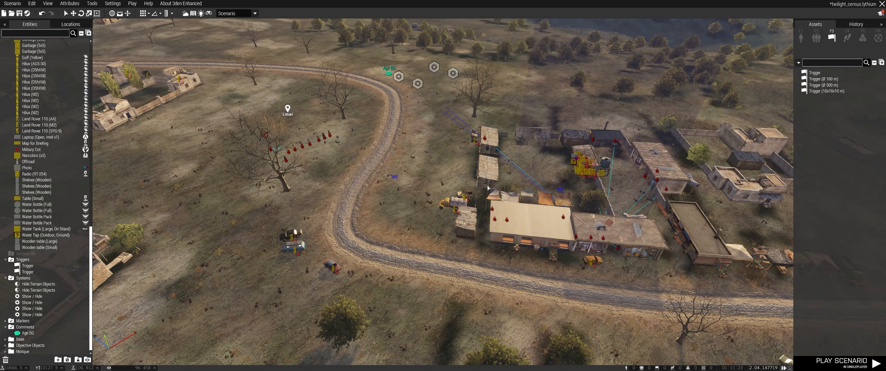
Step: Extend the Whiskey trigger's northwest edge past the outer sheds and vehicles, and its southeast edge beyond the furnished shed and neighbouring building
key("m")
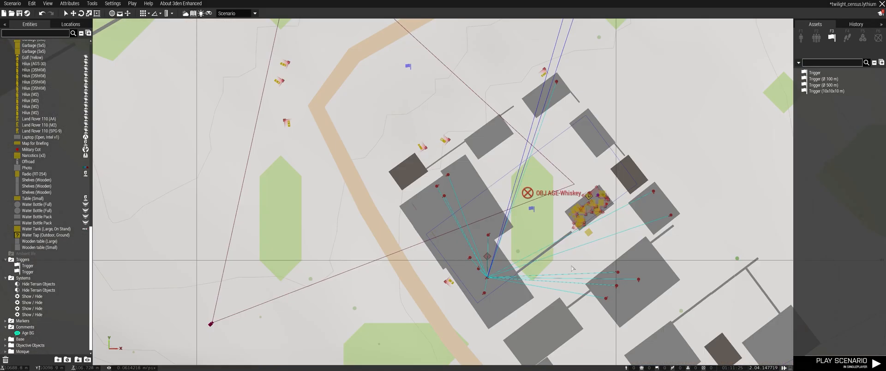
left_click(532, 210)
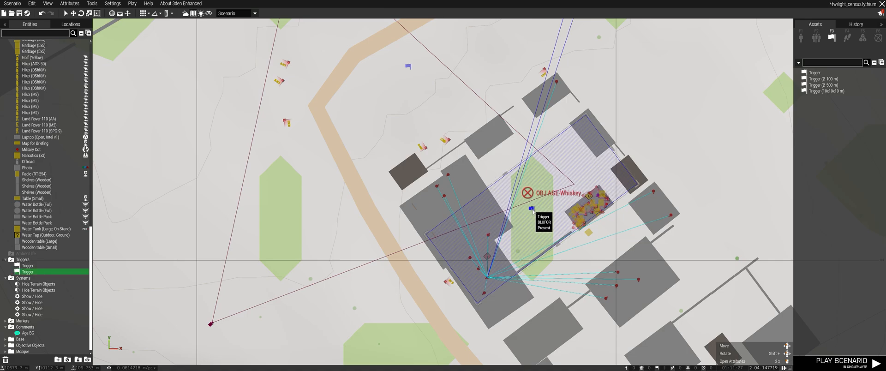
left_click_drag(509, 178, 462, 116)
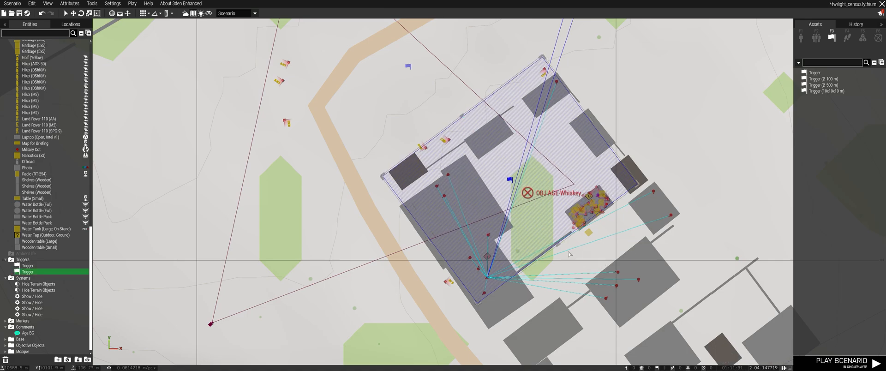
left_click_drag(565, 250, 586, 296)
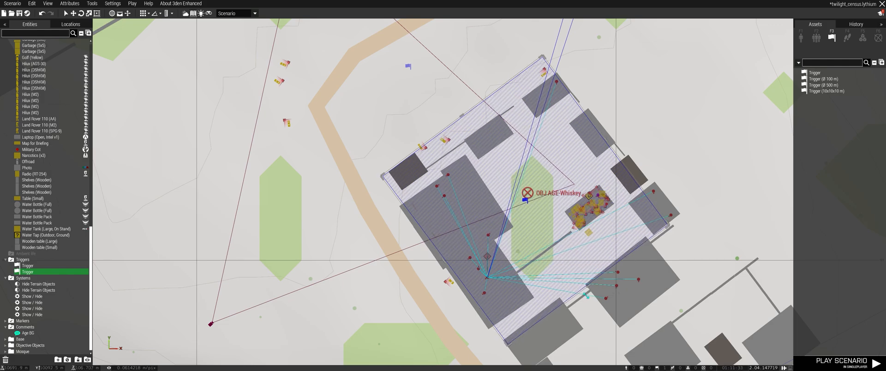
left_click_drag(467, 119, 468, 122)
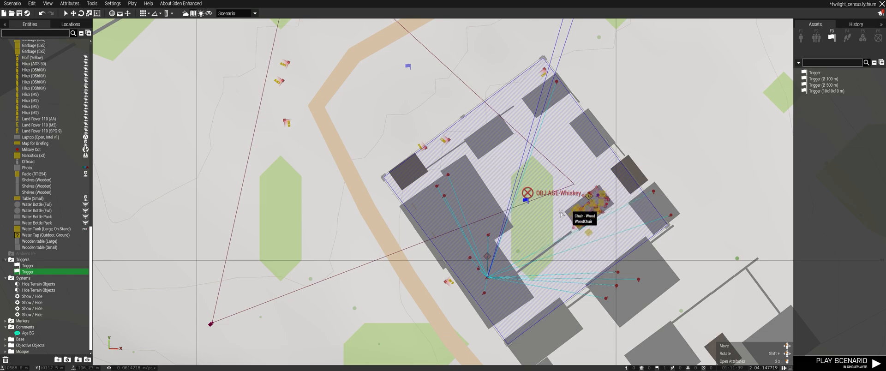
Step: Place a comment titled HVT AGE above the eastern pair of Show / Hide modules and move the Age BG comment level with it
scroll(531, 206, "down", 5)
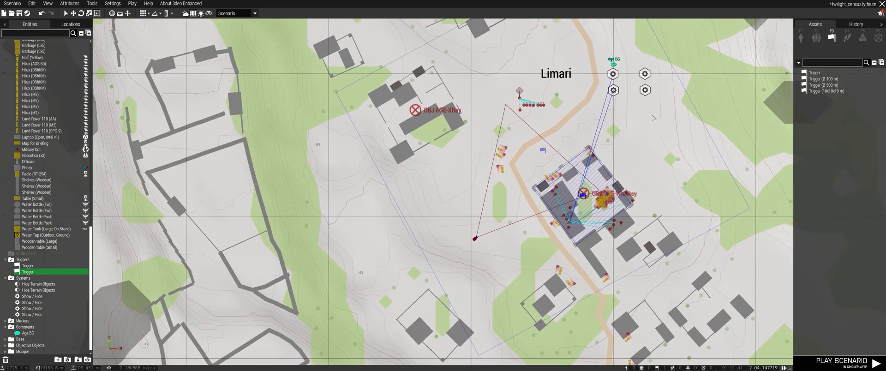
scroll(648, 65, "up", 5)
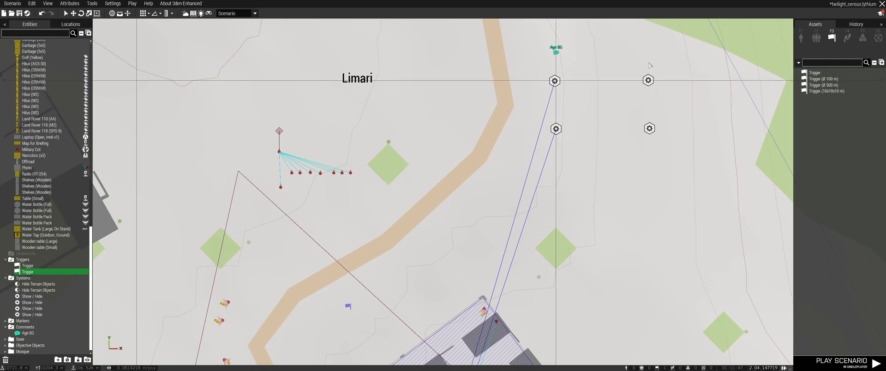
right_click(648, 64)
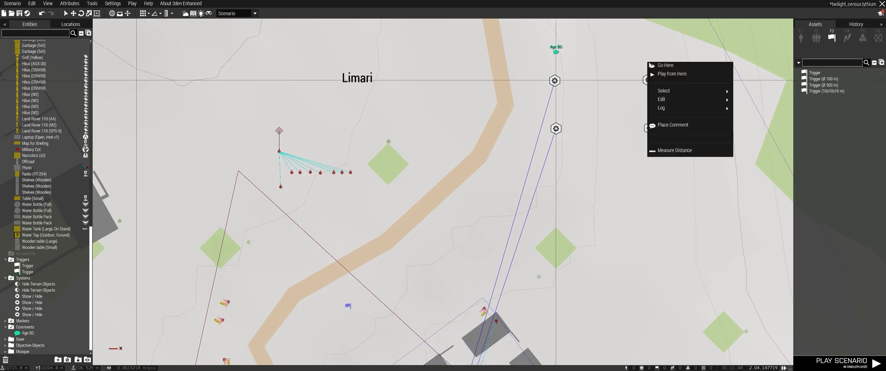
left_click(672, 124)
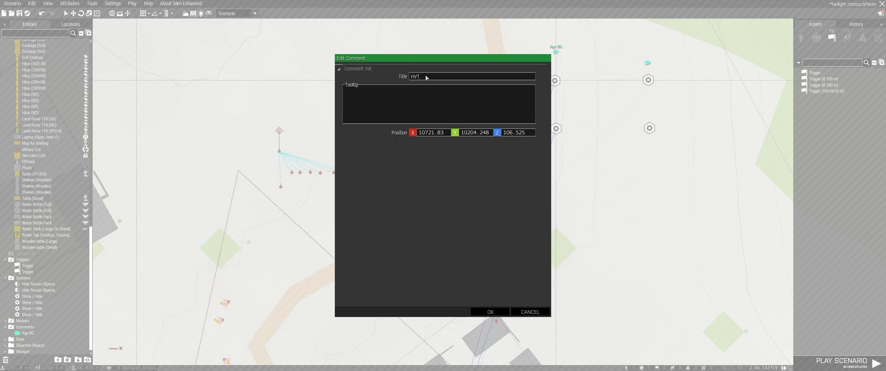
type("AGE")
left_click(494, 311)
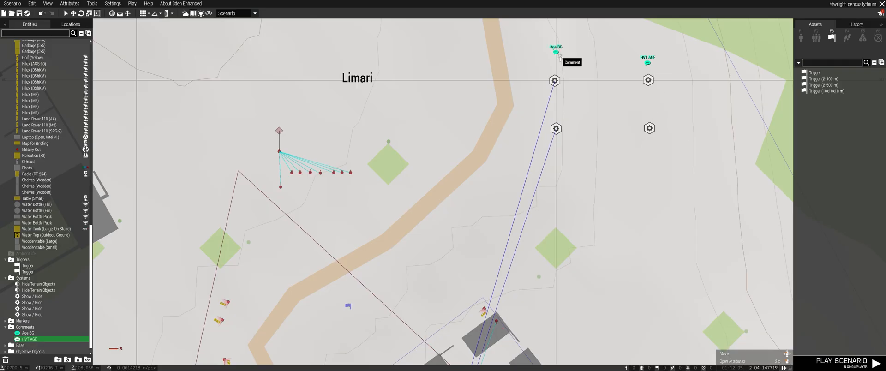
left_click_drag(556, 52, 555, 65)
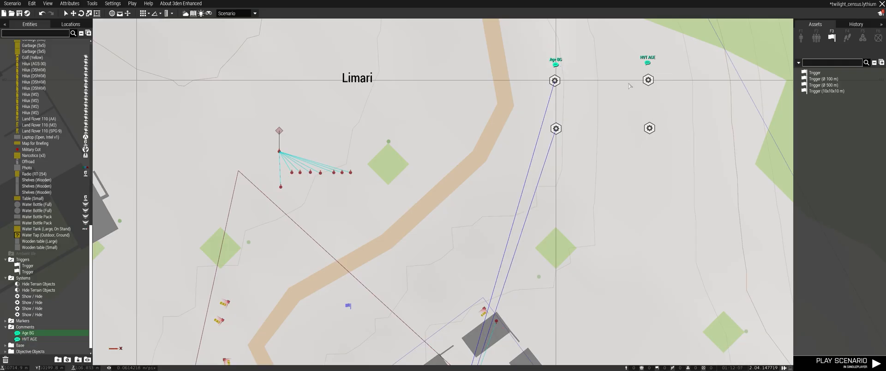
Step: Sync both Show / Hide modules under the HVT AGE comment to the civilian in the furnished shed
right_click(649, 128)
mouse_move(651, 132)
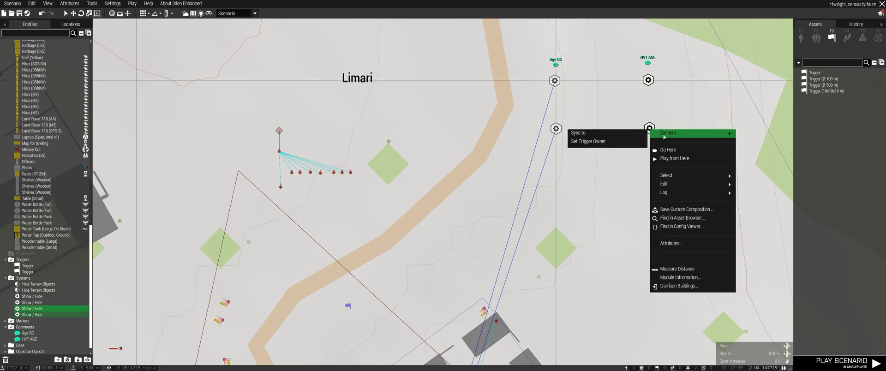
left_click(626, 137)
key("s")
scroll(543, 282, "up", 5)
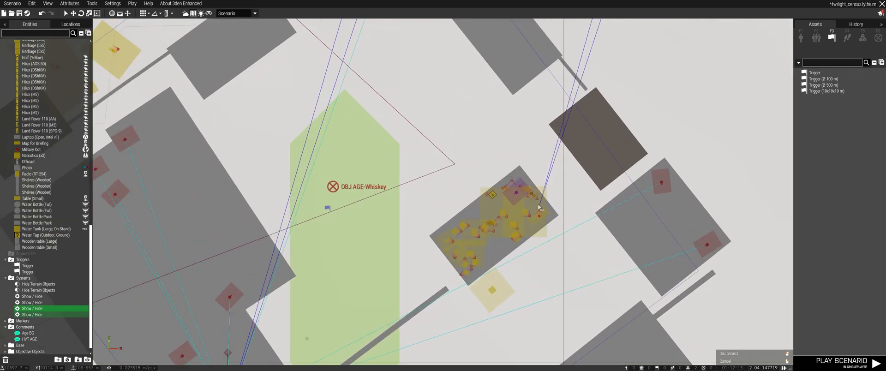
left_click(519, 191)
scroll(644, 264, "down", 3)
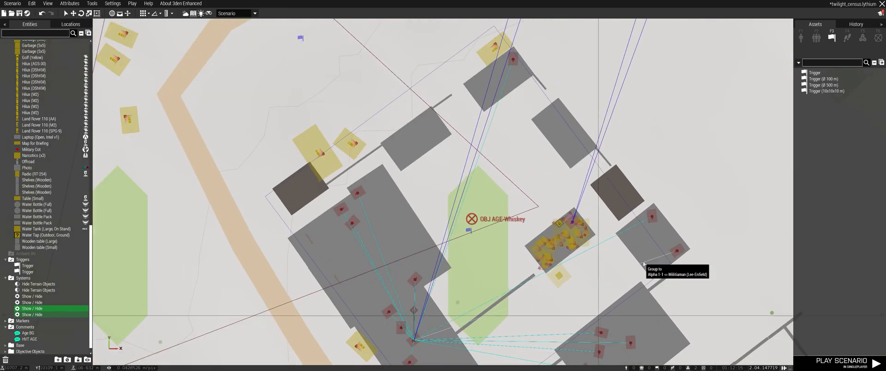
Step: Sync the trigger around the Whiskey compound to the lower Show / Hide module under HVT AGE
scroll(644, 263, "down", 3)
right_click_drag(621, 251, 599, 260)
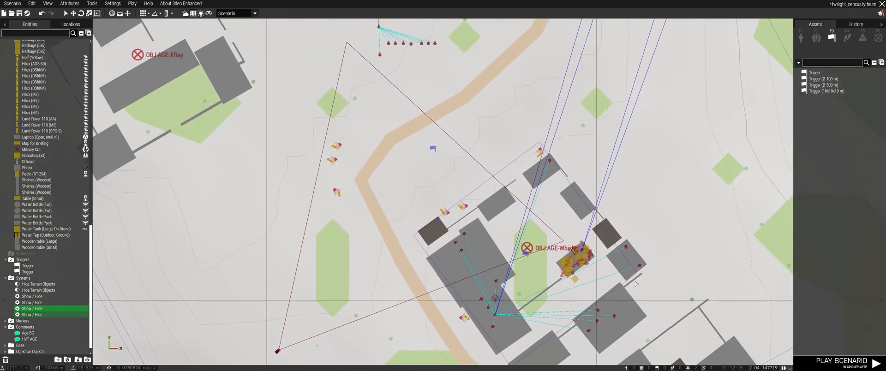
left_click(525, 255)
right_click(525, 256)
mouse_move(548, 239)
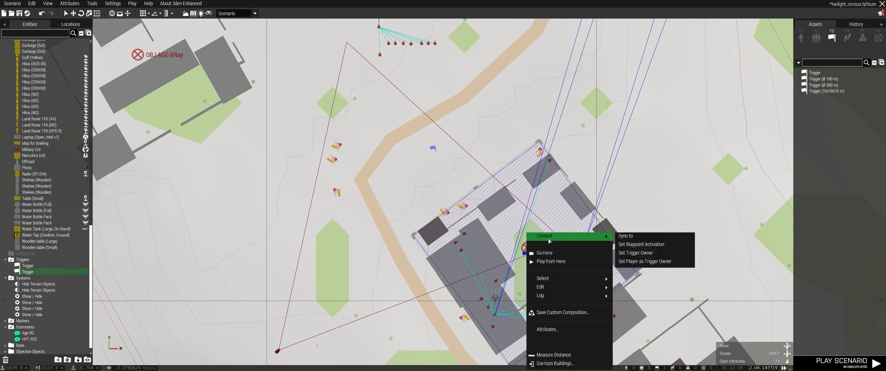
left_click(631, 238)
right_click_drag(666, 184, 558, 312)
left_click(561, 137)
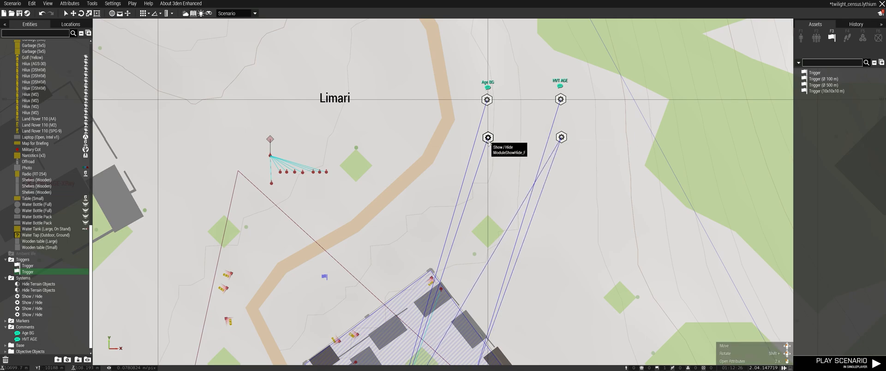
right_click_drag(502, 219, 528, 170)
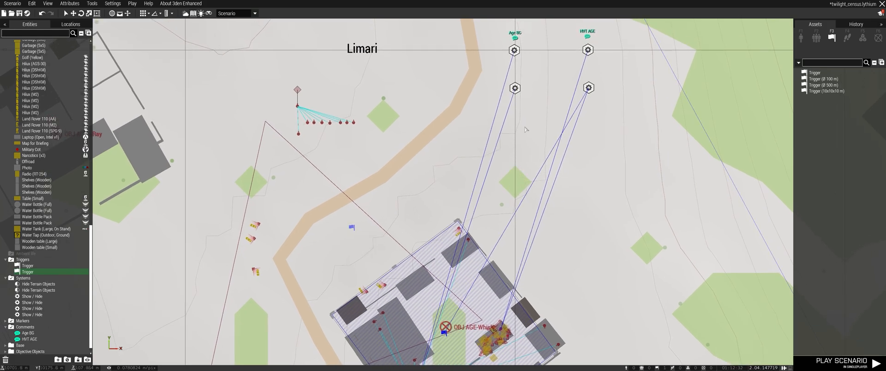
Step: Give the large BLUFOR trigger covering Limari the variable name age_lz_trg
scroll(511, 267, "down", 3)
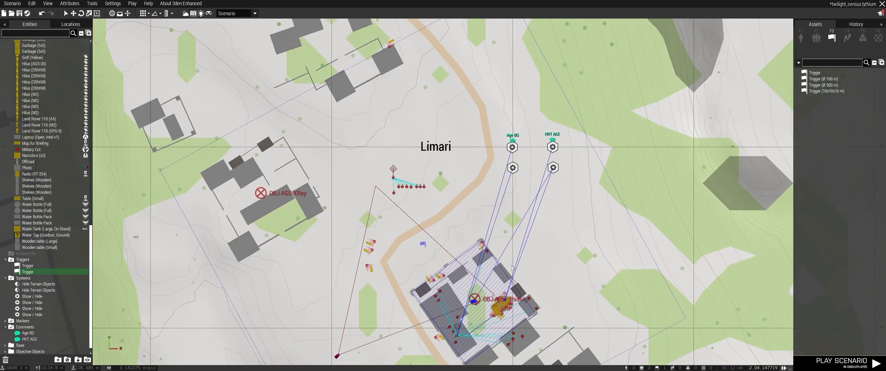
left_click(422, 244)
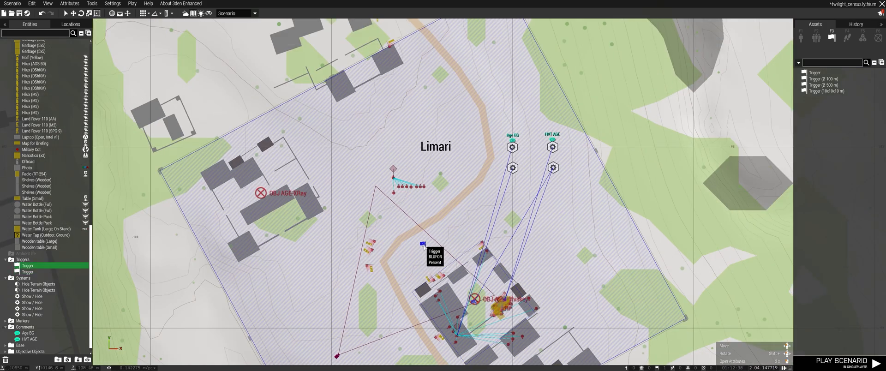
double_click(423, 247)
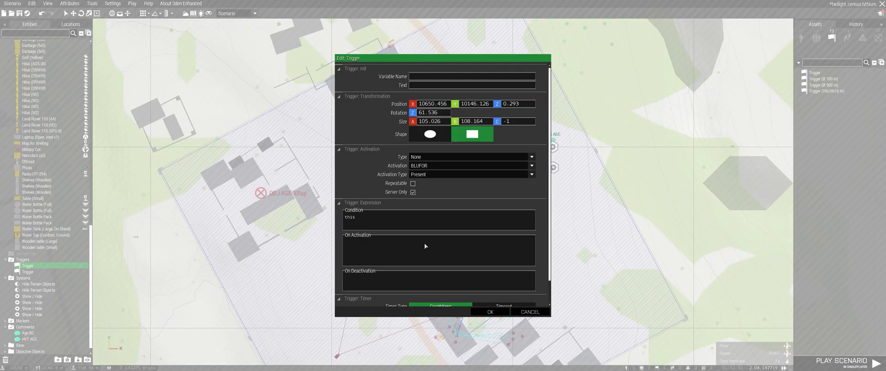
left_click(537, 312)
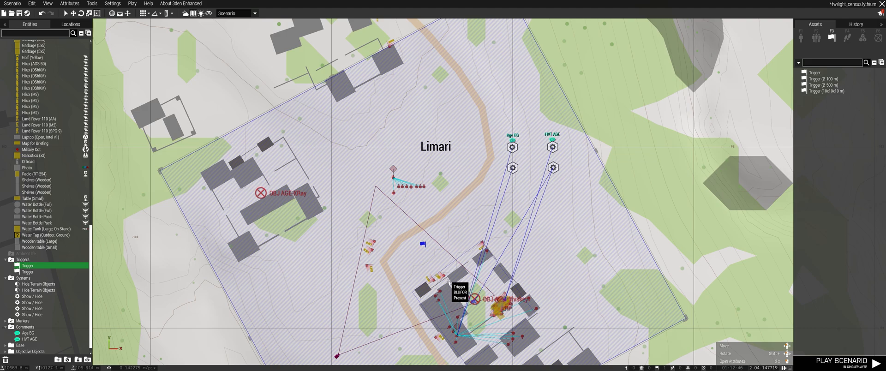
double_click(423, 246)
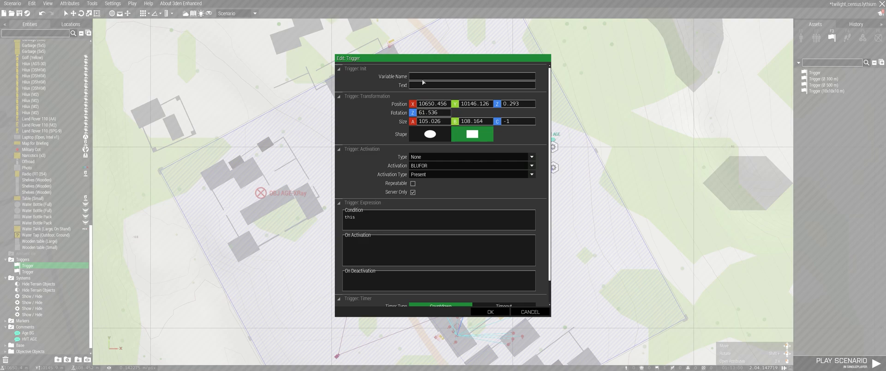
type("age_lz_trg")
left_click(490, 312)
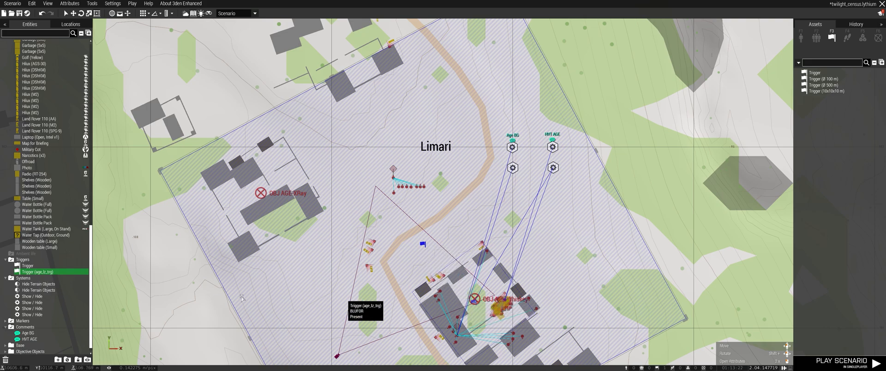
Step: Give the smaller BLUFOR trigger around the Whiskey compound the variable name age_hvt_trg
left_click(34, 266)
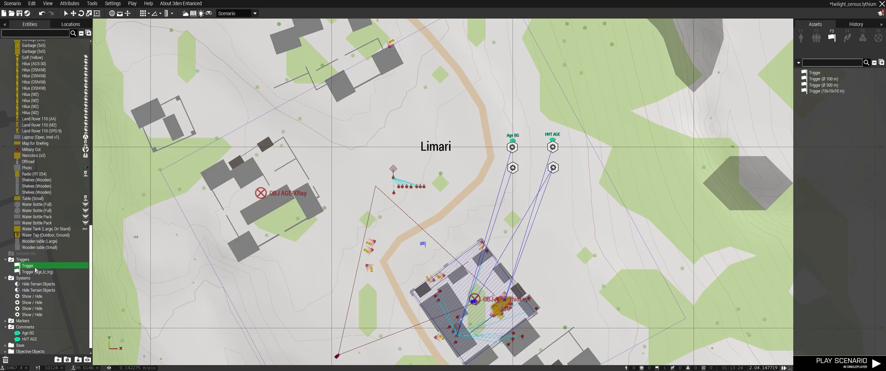
double_click(36, 267)
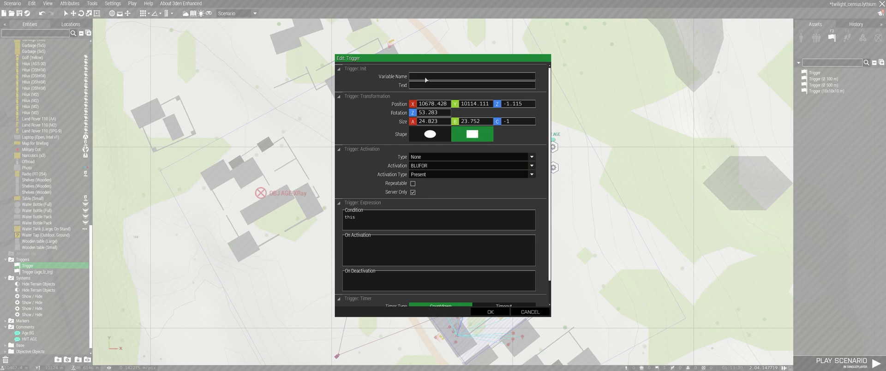
type("age_hvt_trg")
left_click(490, 312)
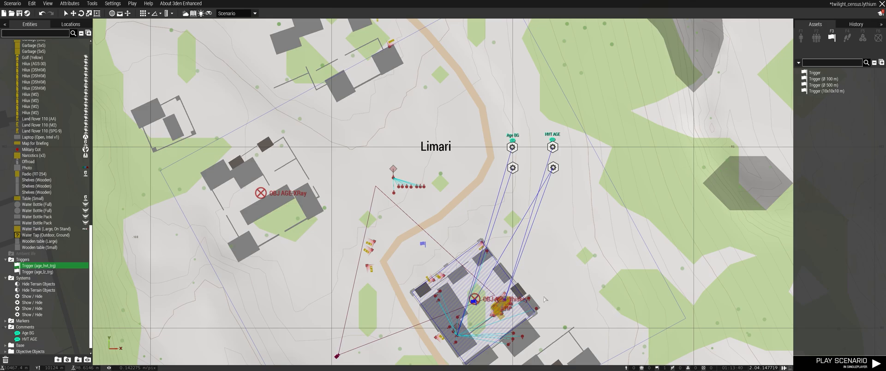
left_click(571, 266)
Step: Sync the age_lz_trg trigger to the lower Show / Hide module under the Age BG comment
scroll(573, 264, "up", 2)
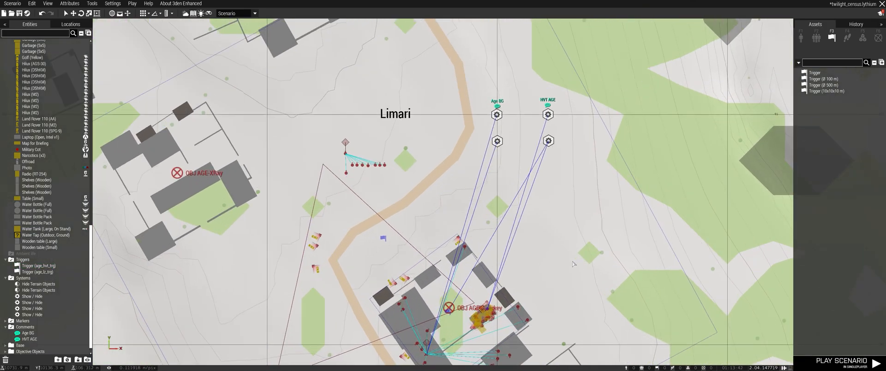
right_click_drag(561, 292, 579, 272)
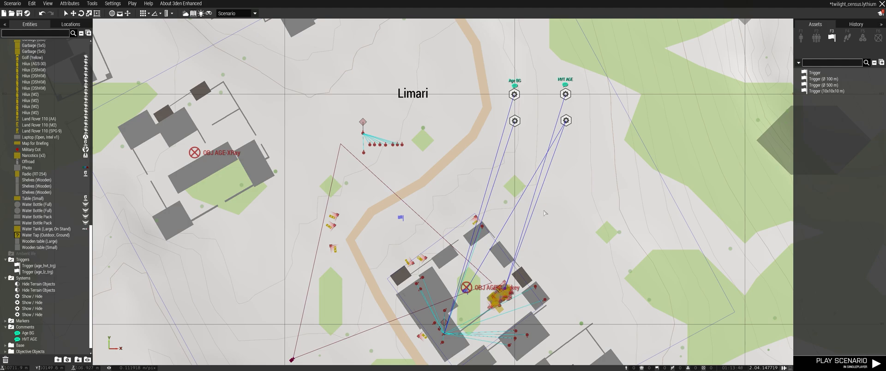
right_click(51, 272)
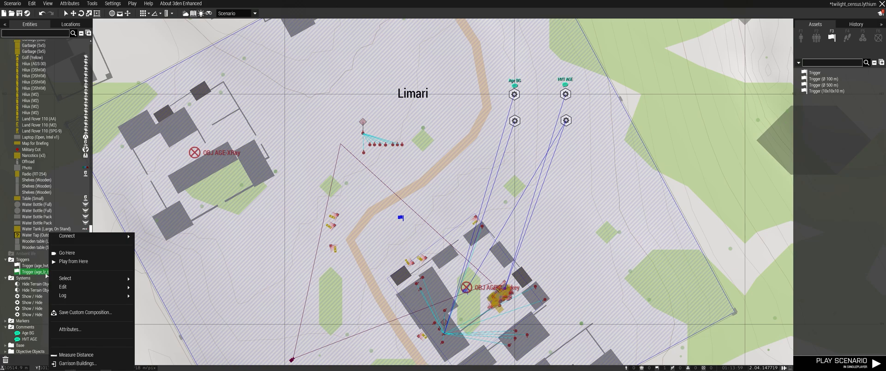
mouse_move(82, 242)
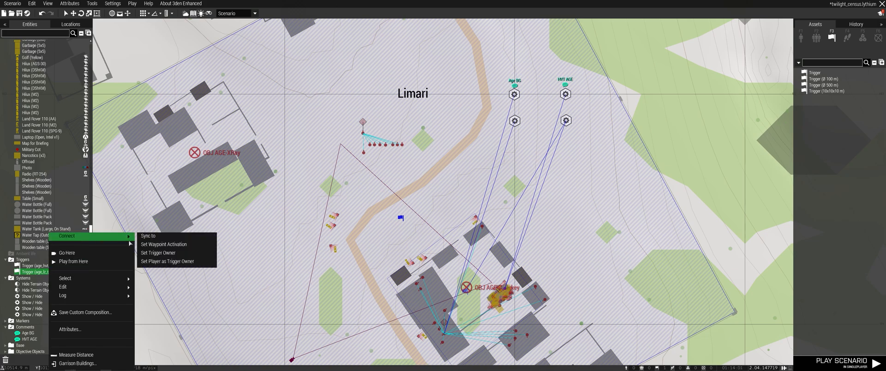
left_click(148, 235)
left_click(520, 124)
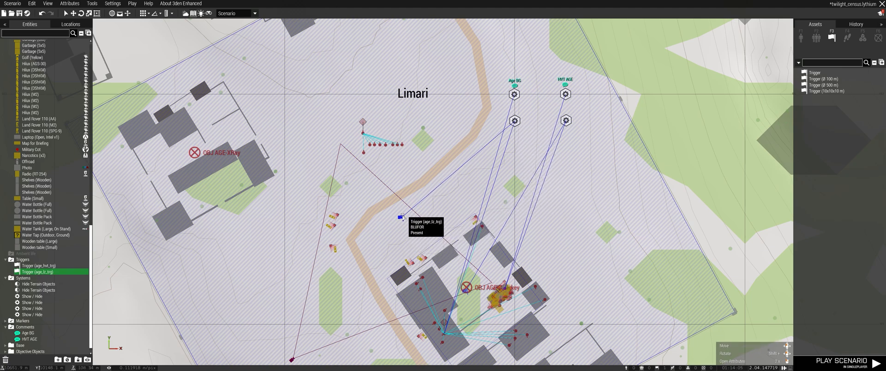
Step: Survey the wider map around the AGE and SEX objectives and the hills east of Limari
scroll(434, 237, "down", 5)
scroll(478, 238, "down", 3)
scroll(501, 261, "down", 8)
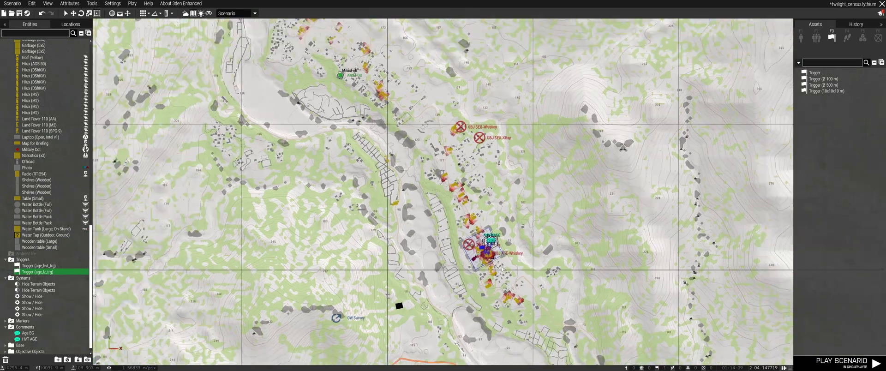
scroll(502, 269, "down", 5)
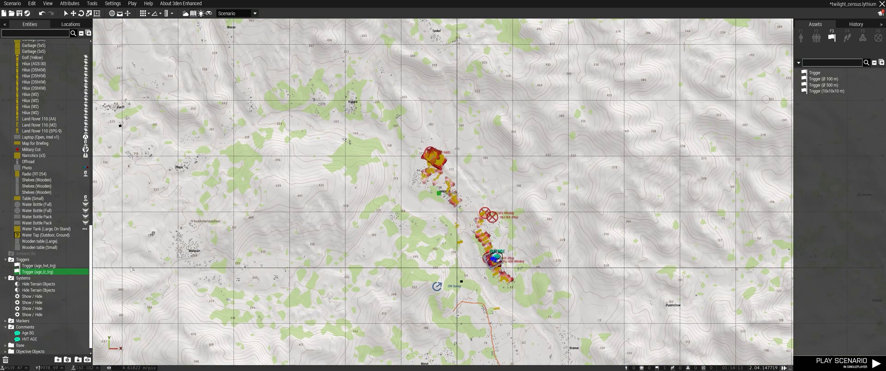
right_click(71, 275)
mouse_move(98, 238)
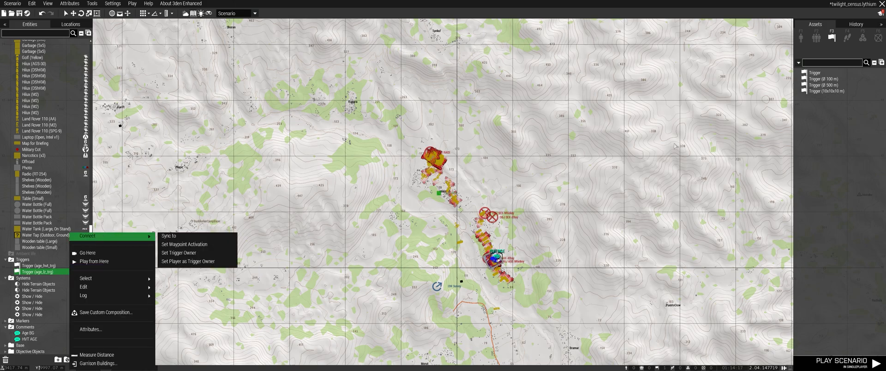
key("Escape")
scroll(464, 279, "up", 5)
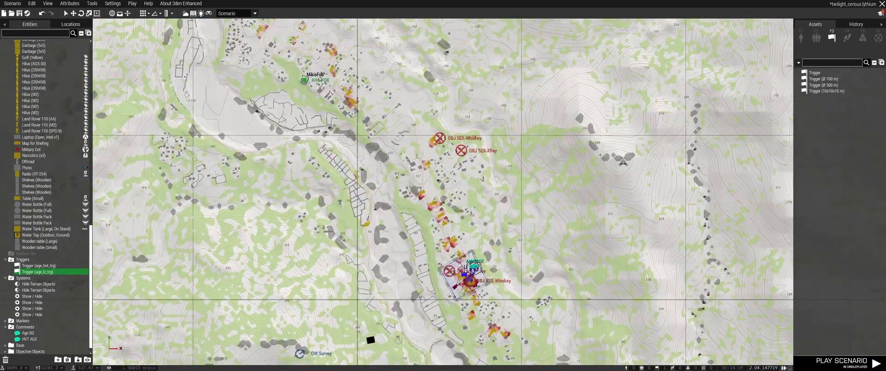
scroll(560, 250, "down", 5)
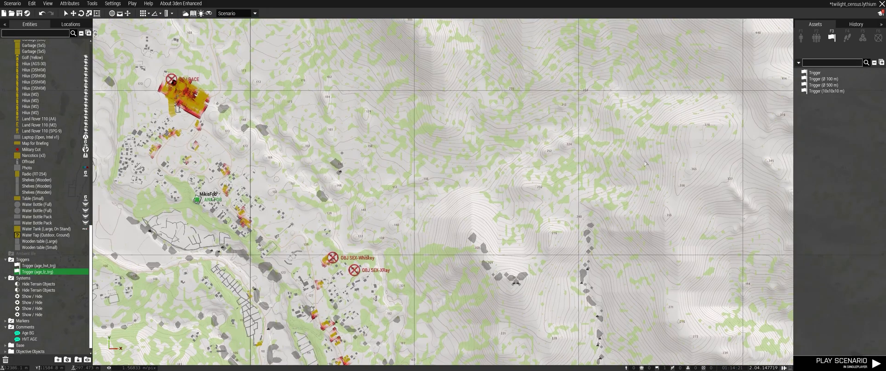
scroll(532, 282, "up", 10)
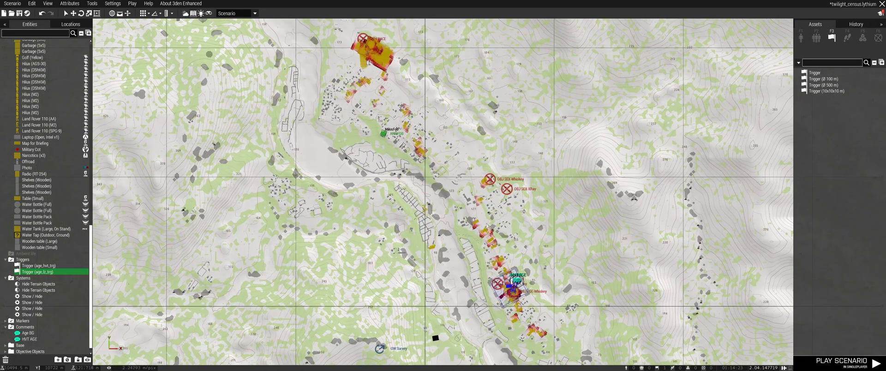
Step: Set the vertical size (C) of the age_lz_trg trigger around Limari to 10
scroll(547, 309, "up", 4)
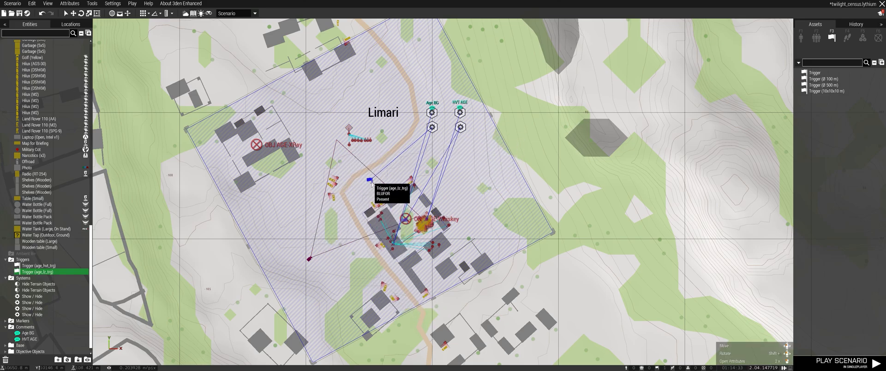
double_click(356, 161)
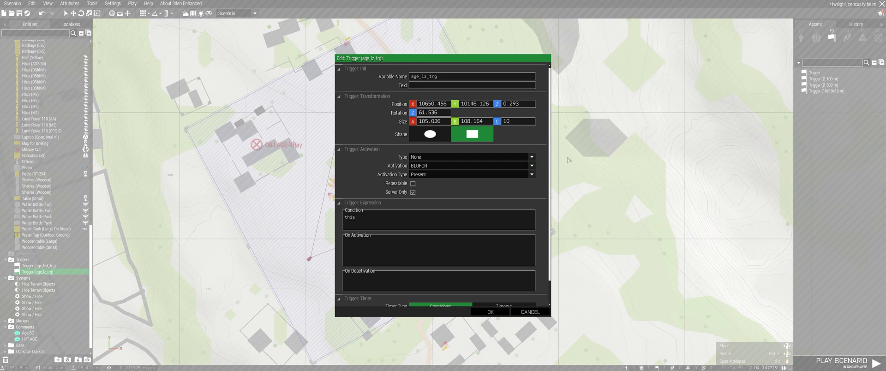
left_click(490, 312)
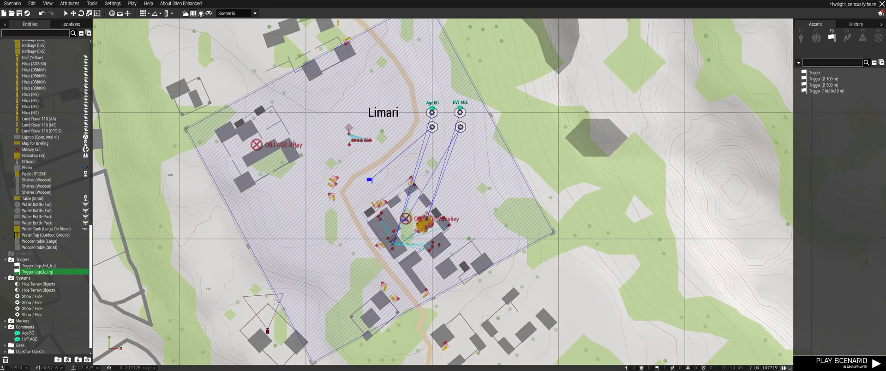
Step: Inspect the extent and height of the age_lz_trg area in 3D around the Limari road bend and Whiskey compound
key("m")
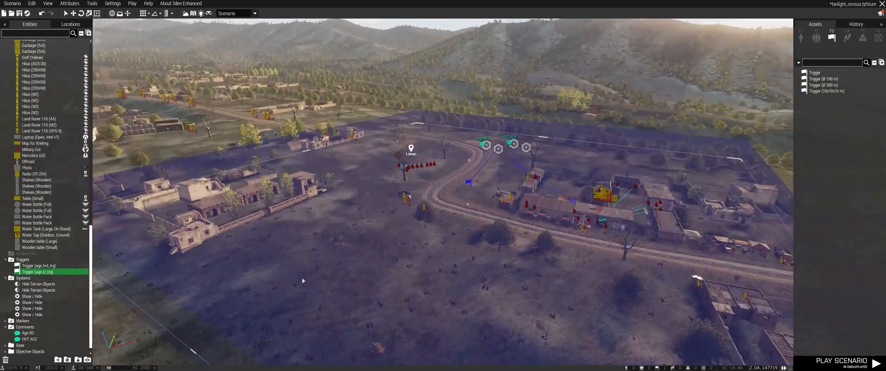
right_click_drag(302, 281, 372, 271)
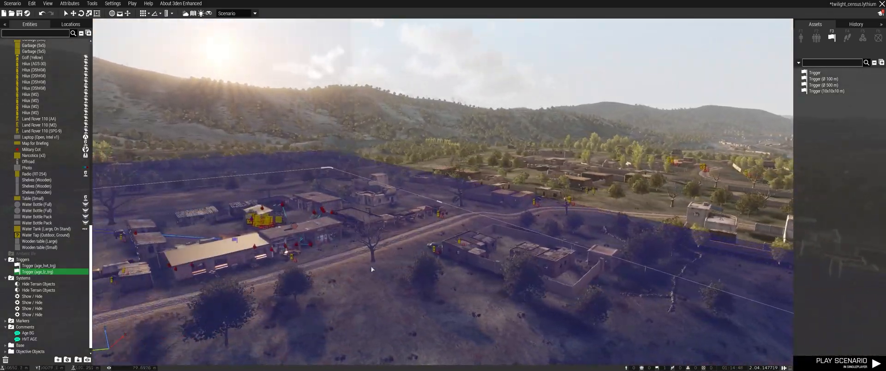
key("a")
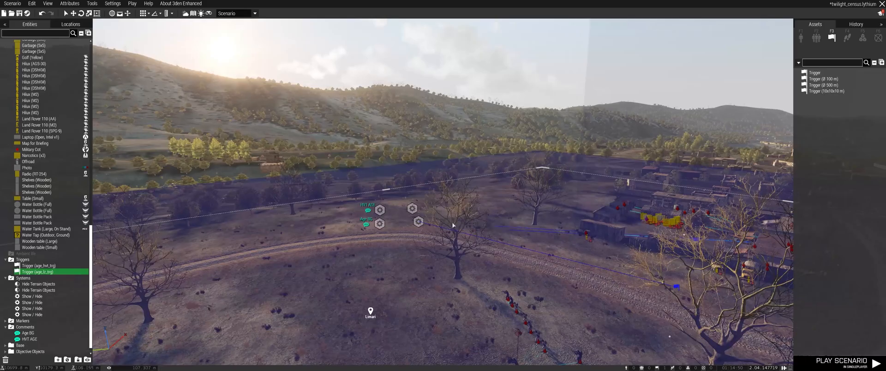
right_click_drag(452, 225, 637, 282)
key("w")
key("d")
key("a")
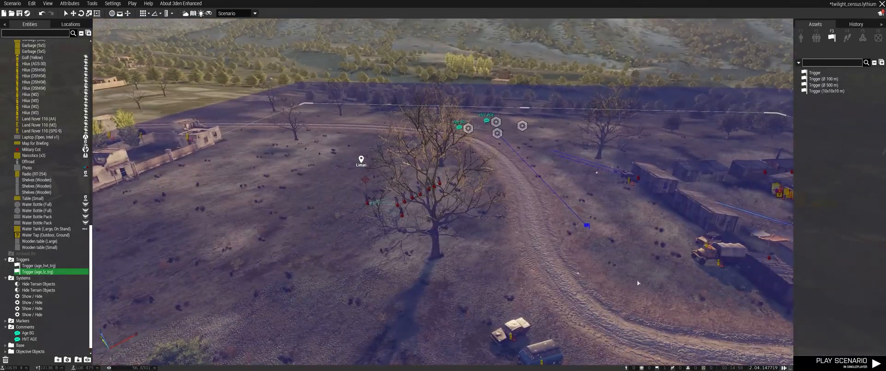
right_click_drag(547, 266, 586, 255)
key("d")
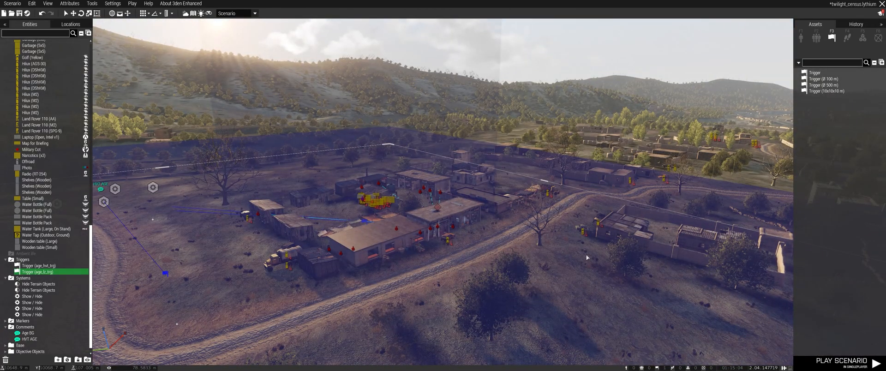
right_click_drag(518, 259, 478, 271)
key("w")
key("d")
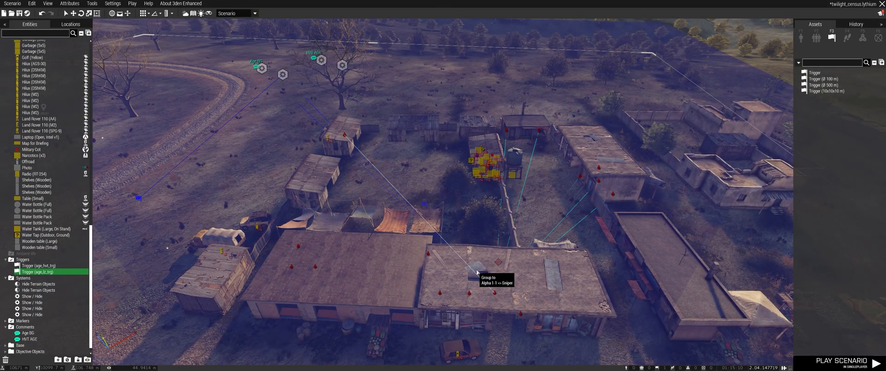
key("m")
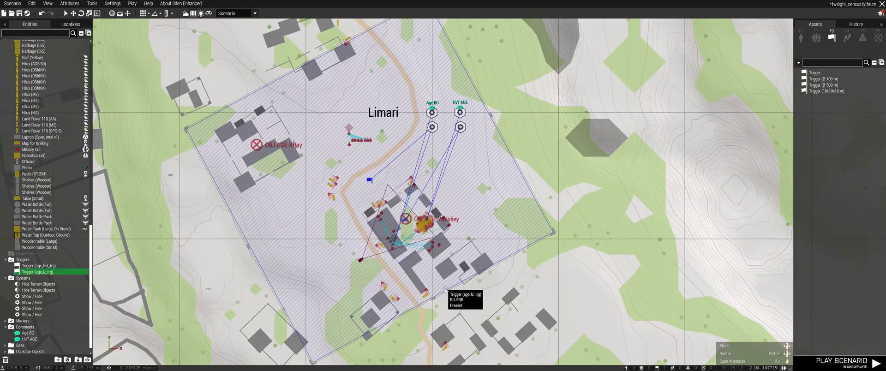
scroll(411, 284, "up", 3)
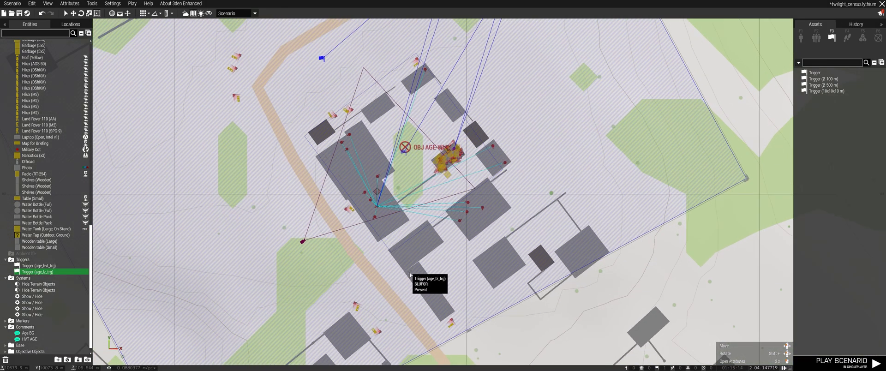
scroll(411, 274, "down", 3)
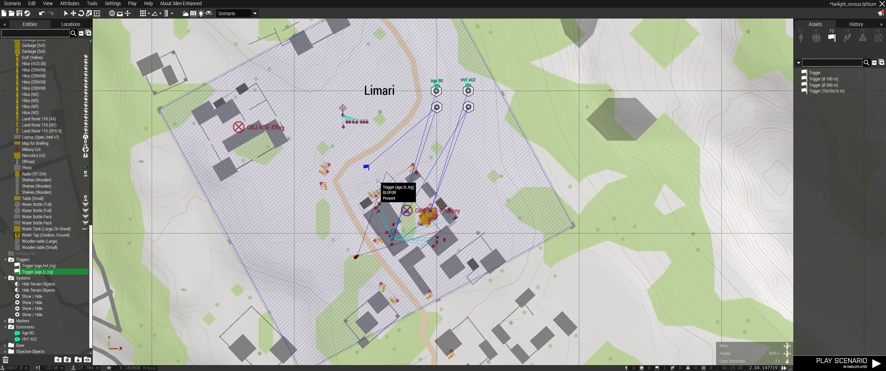
scroll(388, 229, "up", 2)
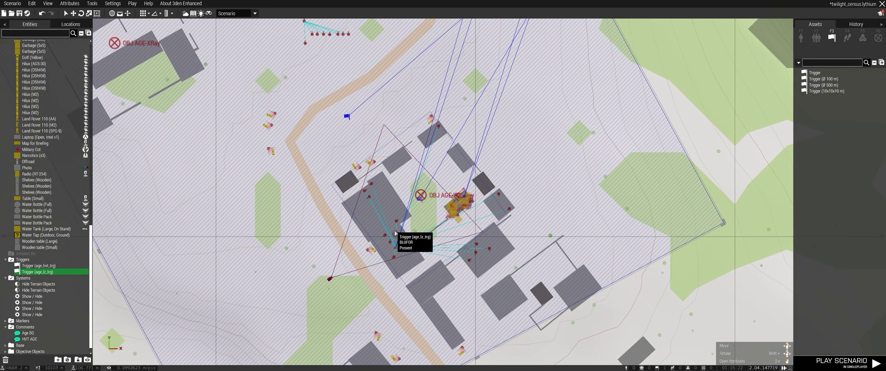
scroll(397, 234, "down", 6)
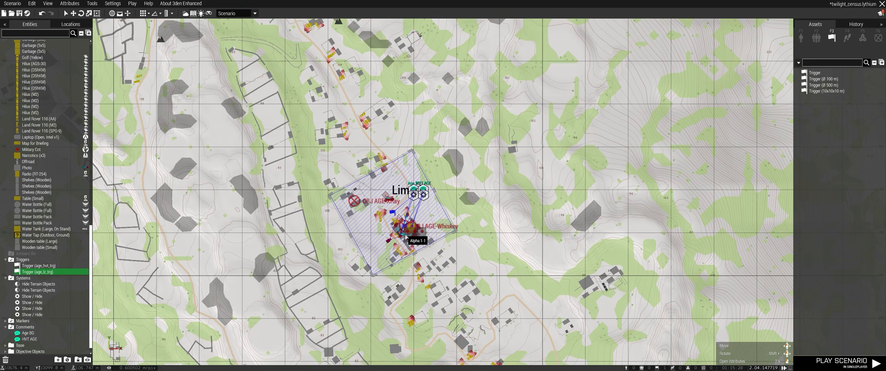
scroll(405, 233, "up", 2)
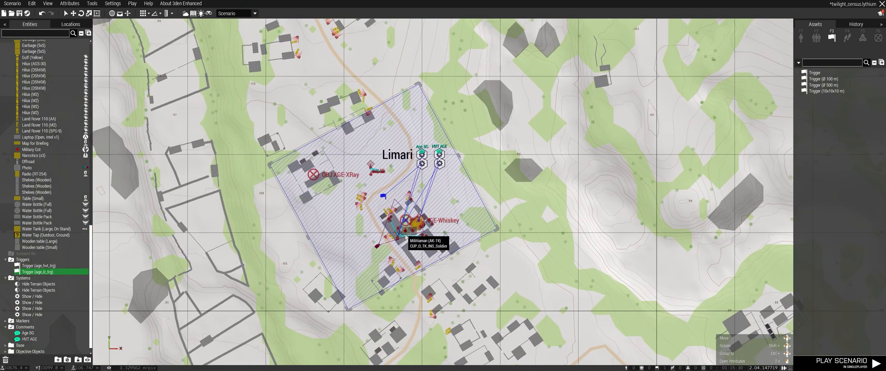
Step: Survey the map from the Whiskey compound through the roadside compounds south of Limari
scroll(406, 236, "up", 2)
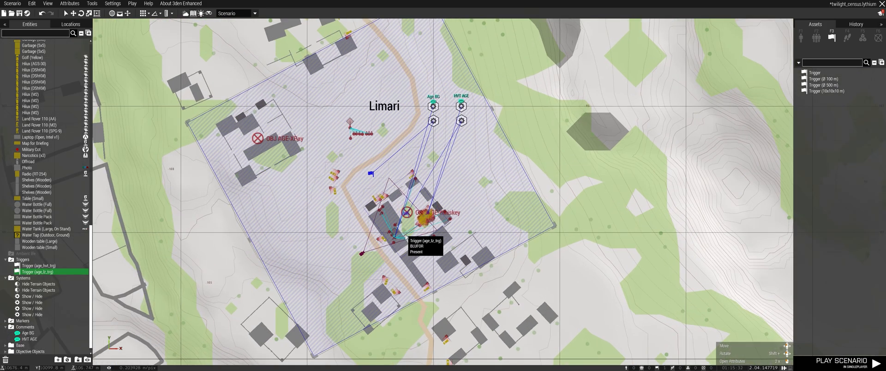
scroll(405, 236, "up", 3)
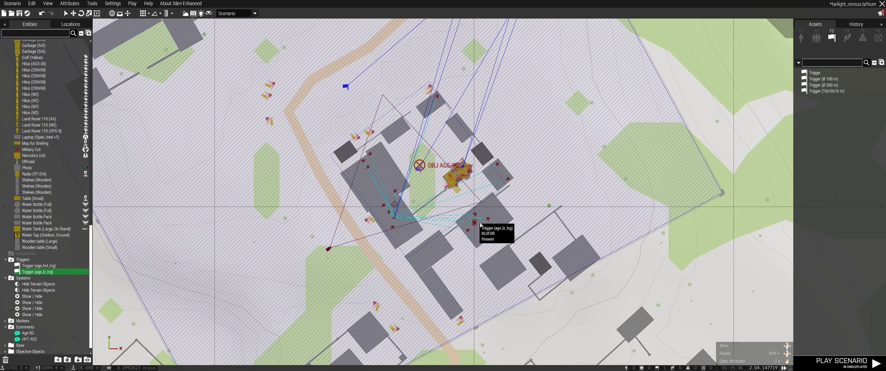
scroll(471, 183, "down", 2)
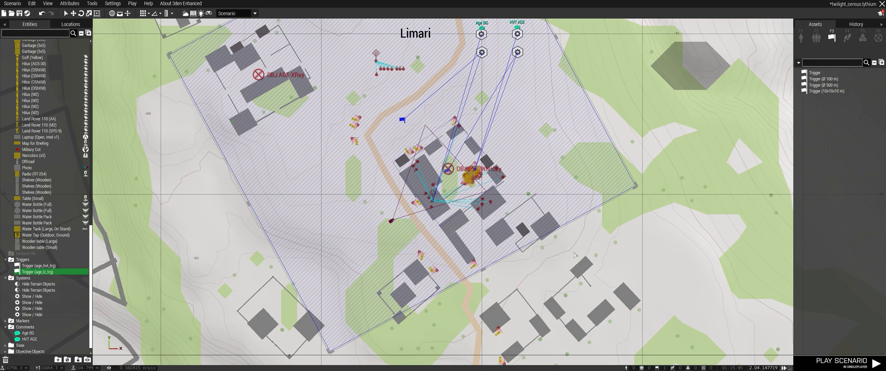
scroll(577, 238, "down", 3)
right_click_drag(577, 238, 565, 199)
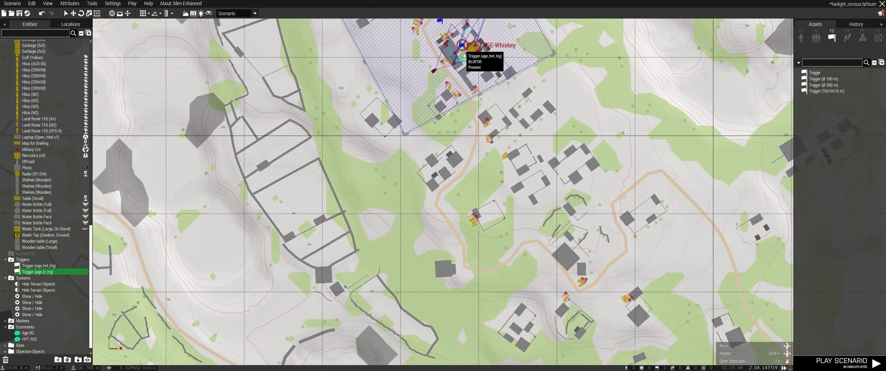
scroll(447, 85, "up", 2)
scroll(565, 115, "down", 2)
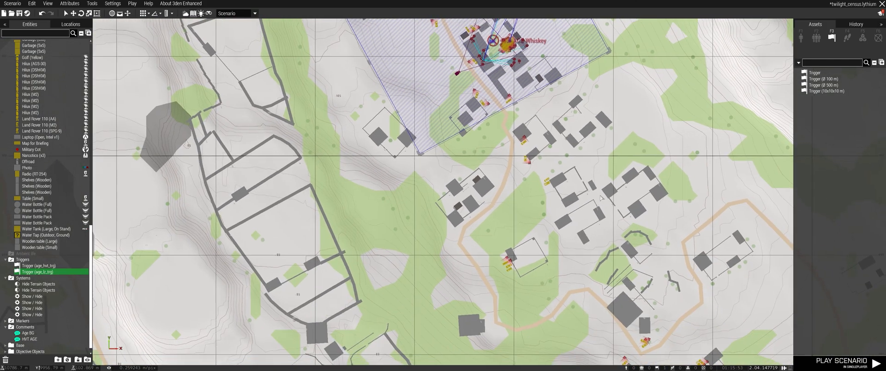
right_click_drag(600, 198, 582, 137)
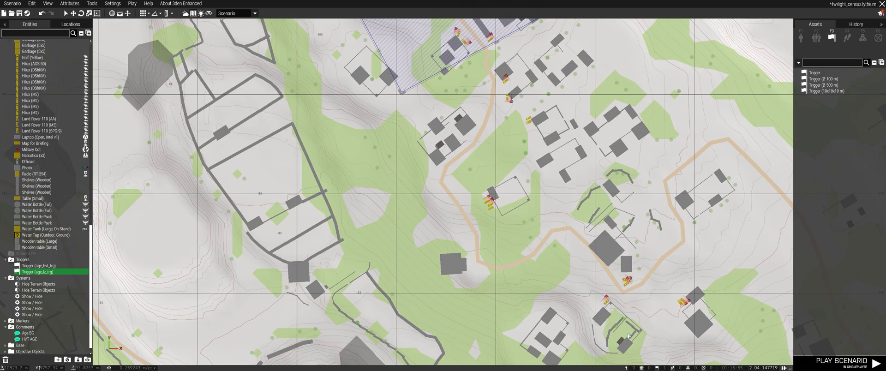
left_click(615, 324)
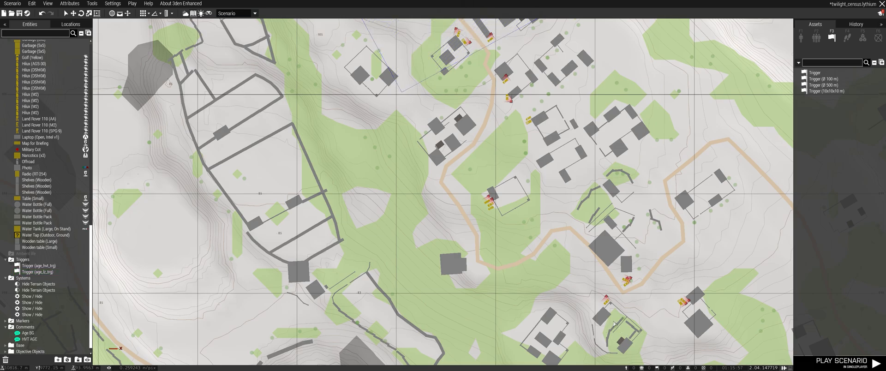
scroll(614, 325, "up", 2)
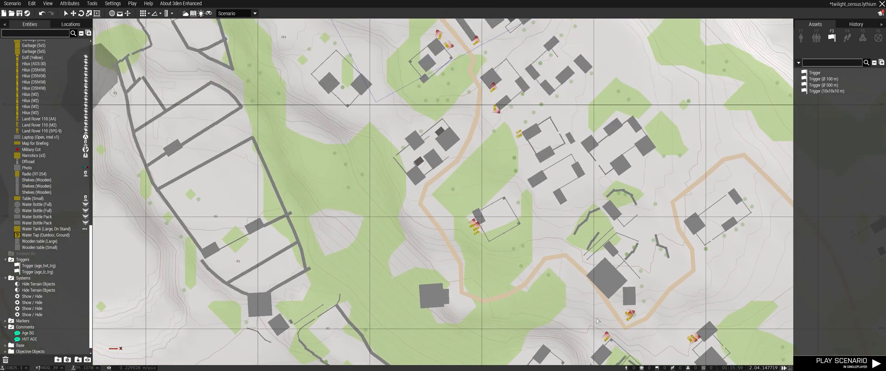
scroll(555, 216, "down", 6)
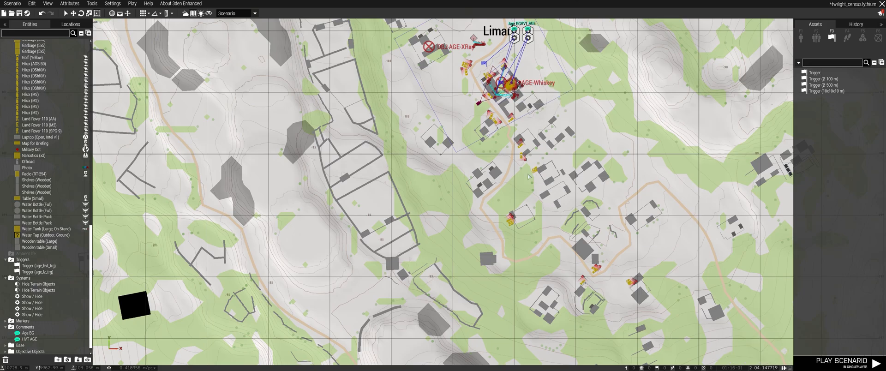
scroll(520, 170, "up", 5)
right_click_drag(600, 328, 575, 220)
right_click_drag(507, 51, 577, 188)
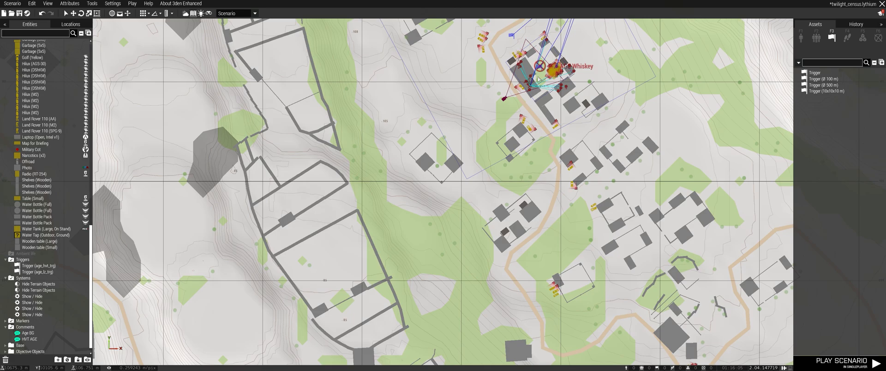
Step: Examine the compounds and walled fields farther south of Limari on the map, and return to the militia group near the AGE objectives
scroll(532, 222, "down", 6)
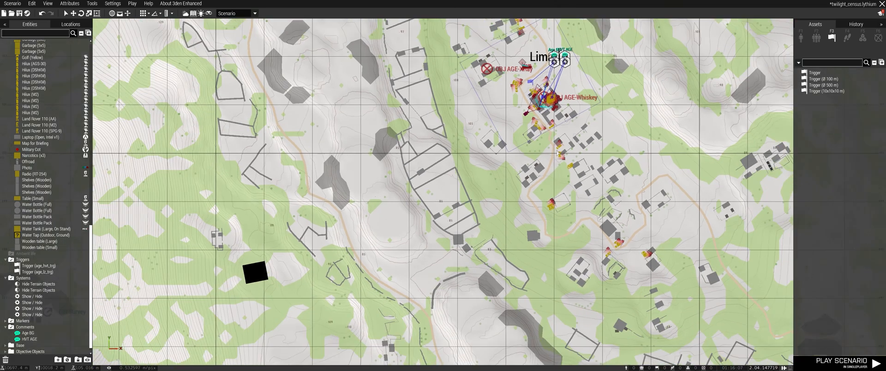
right_click_drag(549, 200, 530, 130)
scroll(530, 130, "up", 3)
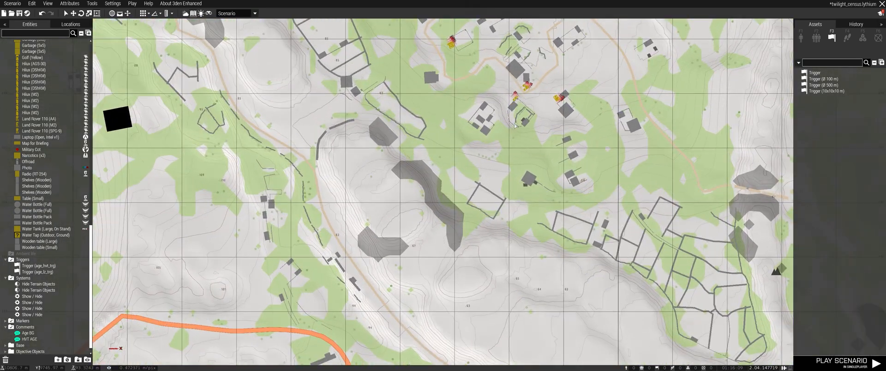
scroll(515, 124, "up", 2)
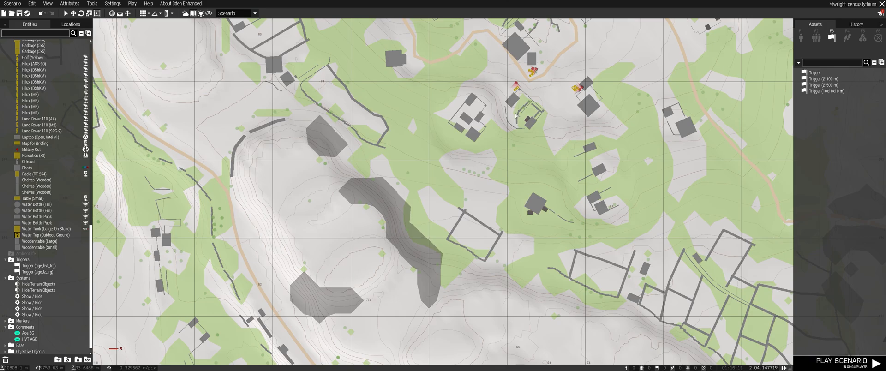
scroll(516, 117, "up", 1)
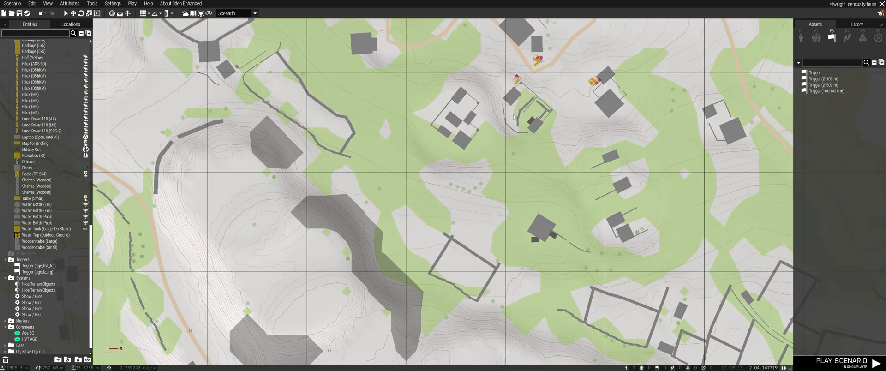
scroll(513, 118, "down", 2)
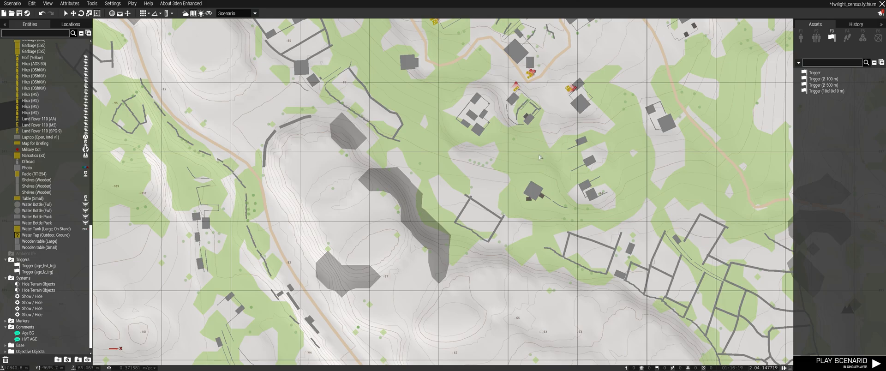
scroll(524, 111, "up", 4)
right_click_drag(520, 112, 519, 234)
right_click_drag(376, 80, 471, 215)
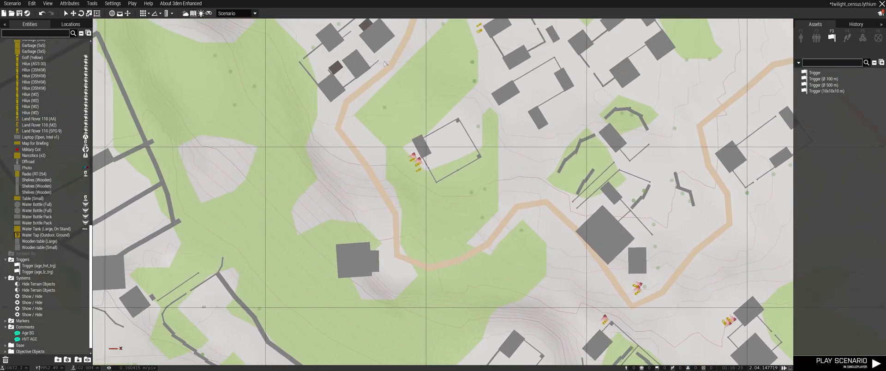
scroll(471, 215, "down", 4)
right_click_drag(399, 52, 444, 165)
scroll(458, 118, "up", 8)
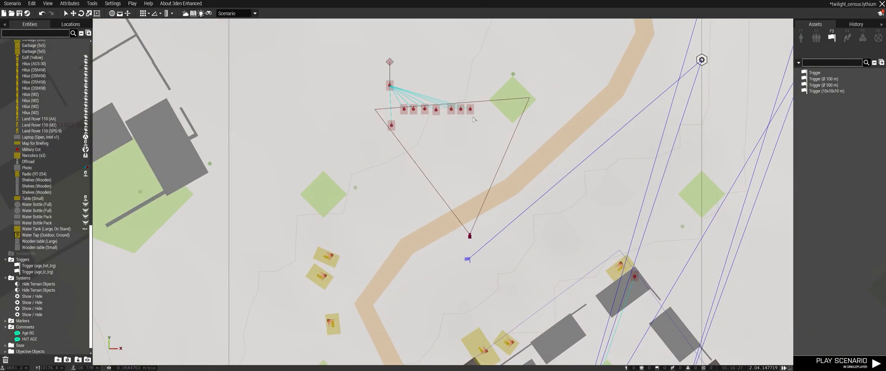
Step: Inspect the individual soldiers of the militia group near the Limari road in 3D
key("m")
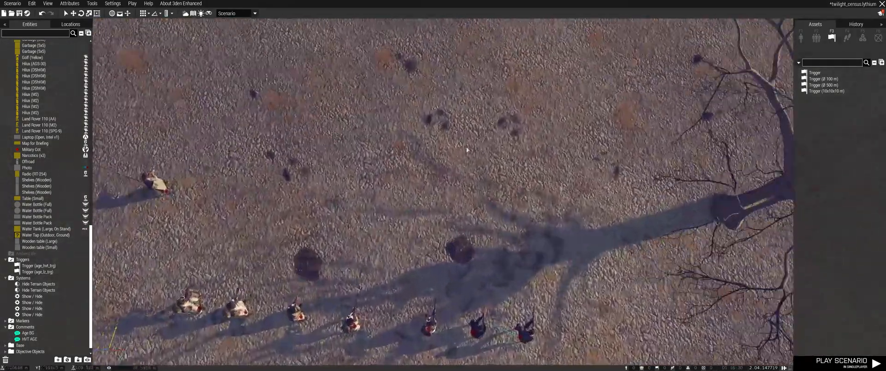
scroll(467, 150, "up", 3)
right_click_drag(467, 150, 641, 129)
key("d")
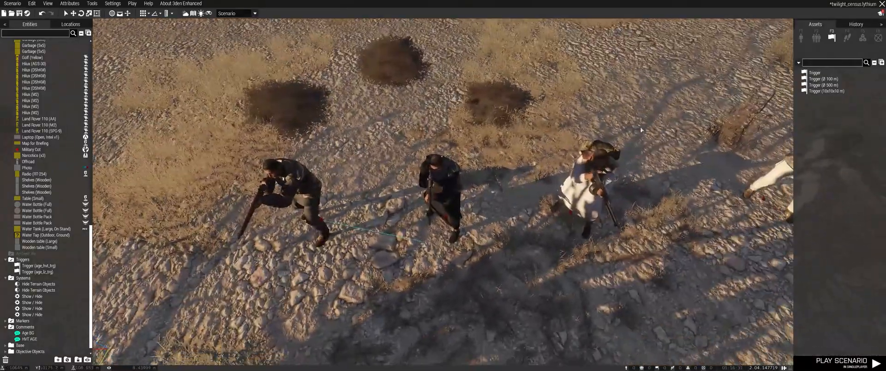
key("d")
key("d")
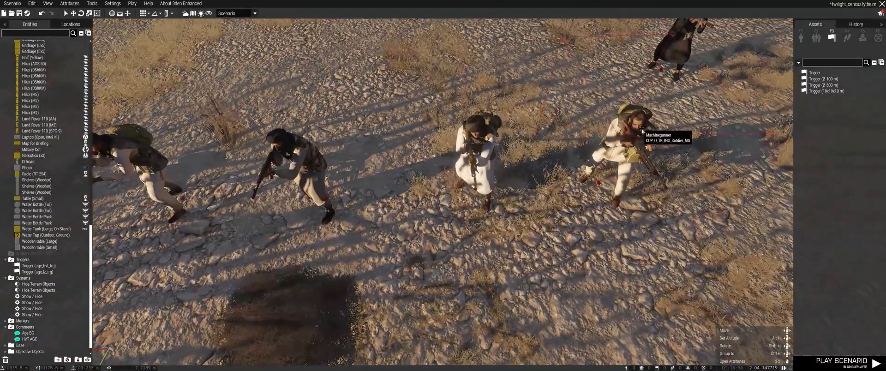
key("z")
right_click_drag(642, 125, 626, 122)
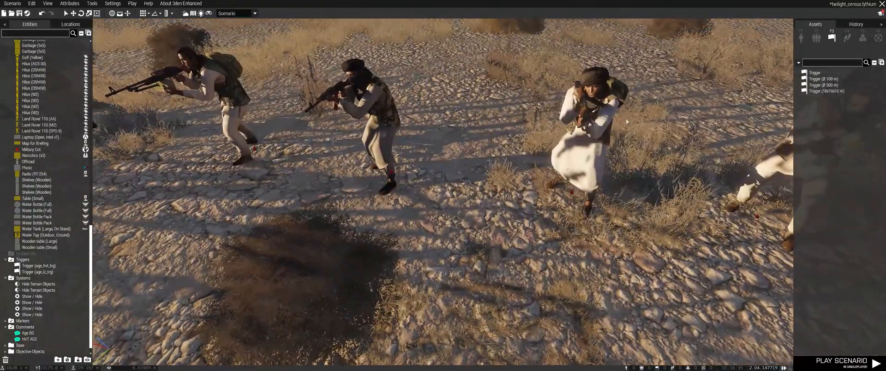
key("s")
key("a")
key("q")
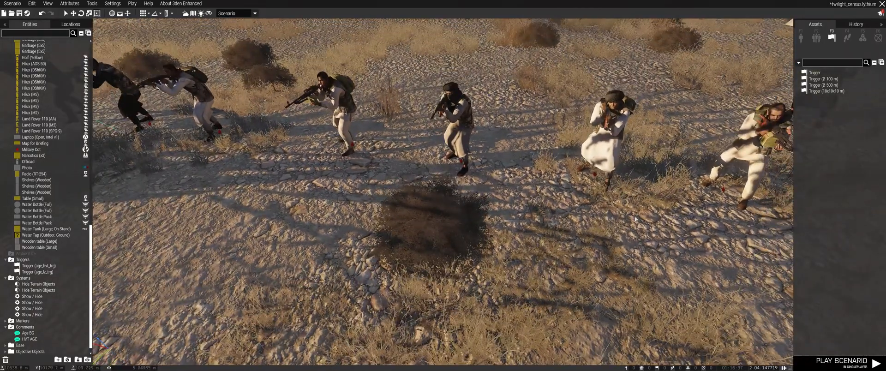
Step: Try pasting copies of the Militiaman (AK-74 GL) and Militiaman (AK-74) near the road and check the GL copy's AI attributes
left_click_drag(492, 116, 443, 77)
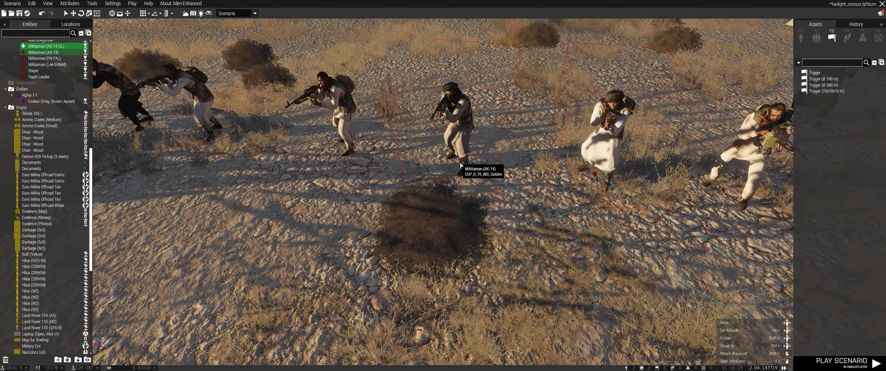
scroll(463, 164, "down", 3)
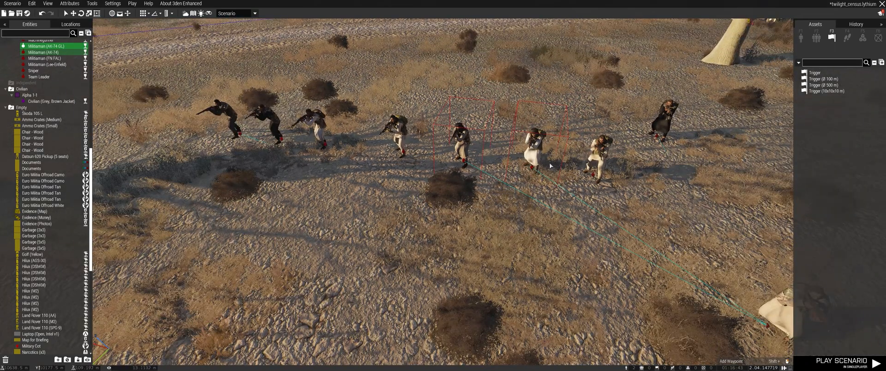
key("q")
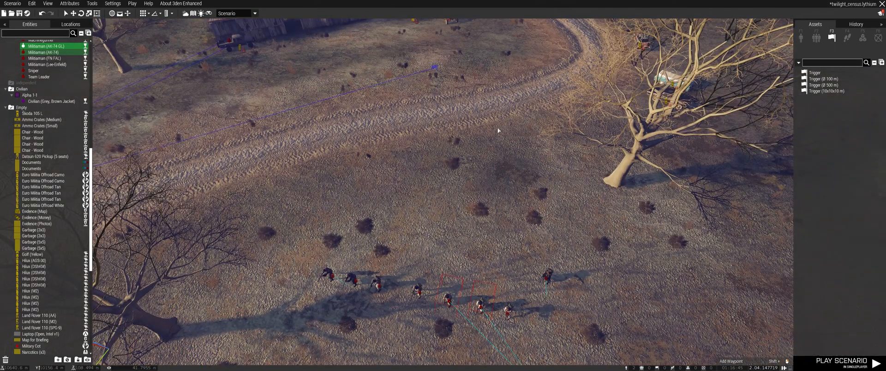
key("ctrl+v")
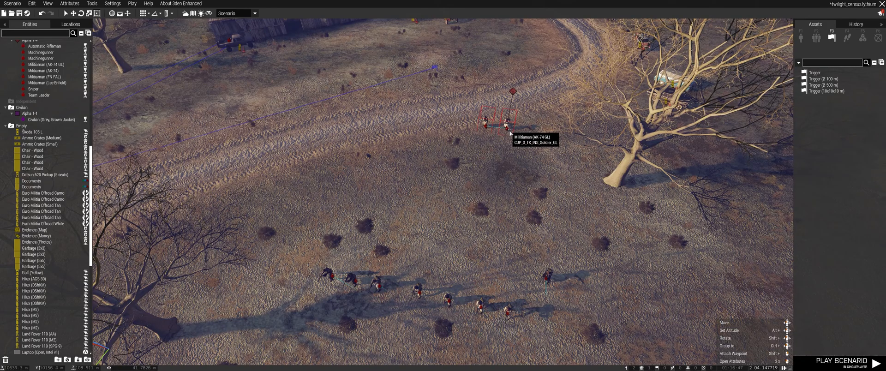
double_click(509, 132)
scroll(477, 249, "down", 5)
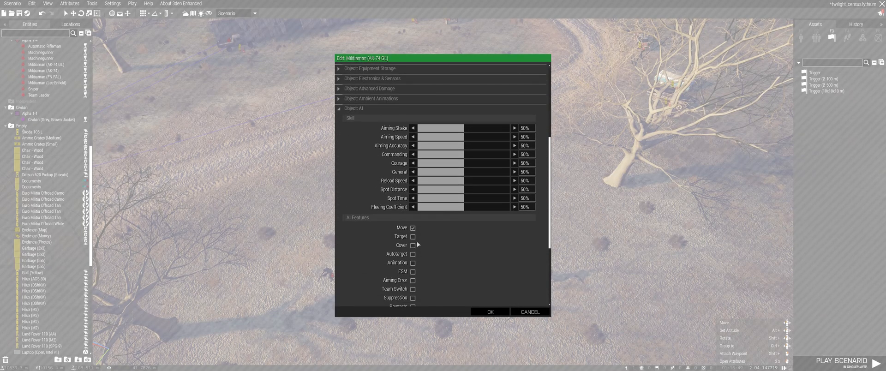
left_click(541, 313)
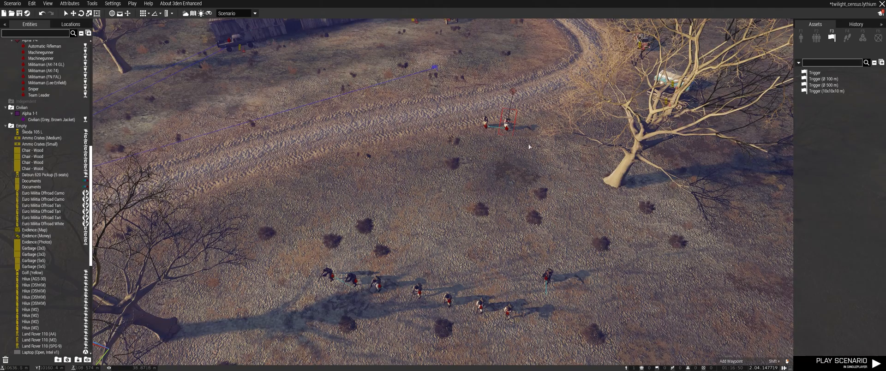
left_click(534, 167)
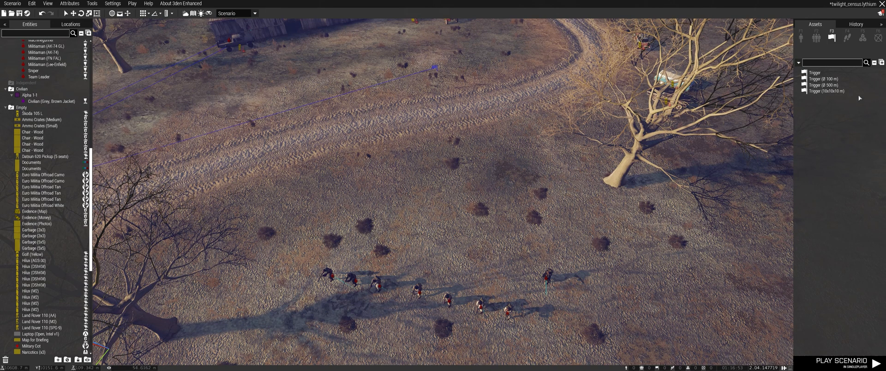
Step: Place an OPFOR Takistani Militia Militiaman (Lee-Enfield) and Militiaman (FN FAL) close together beside the dirt road north of the Alpha group
left_click(803, 39)
left_click(823, 53)
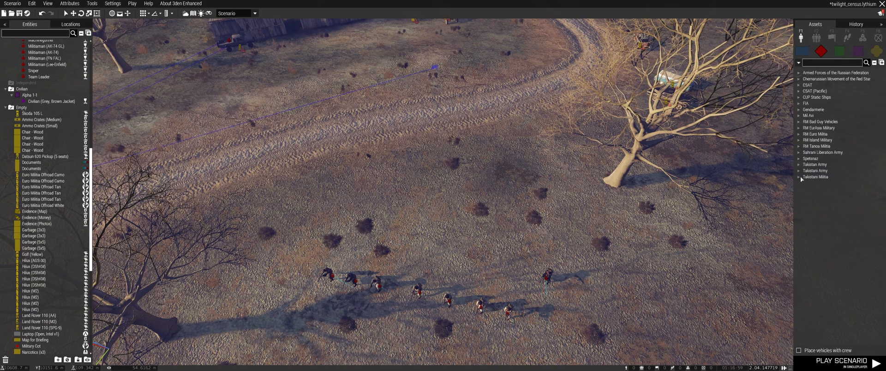
left_click(805, 201)
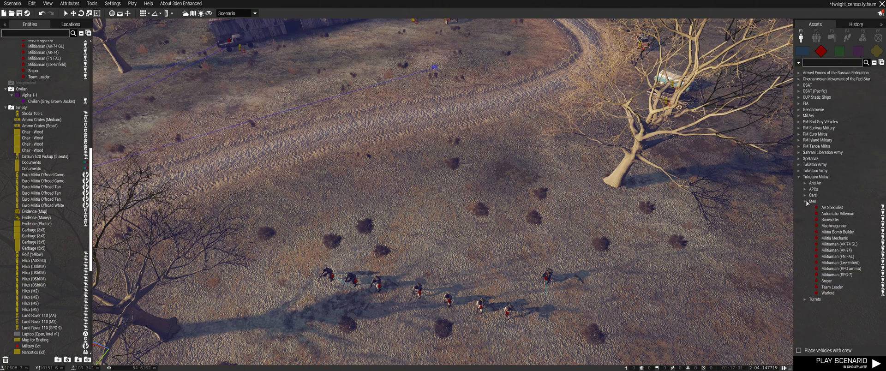
left_click(845, 262)
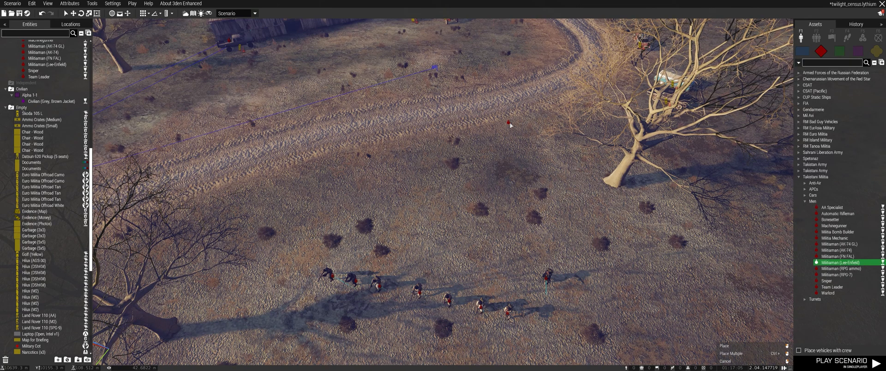
left_click(509, 120)
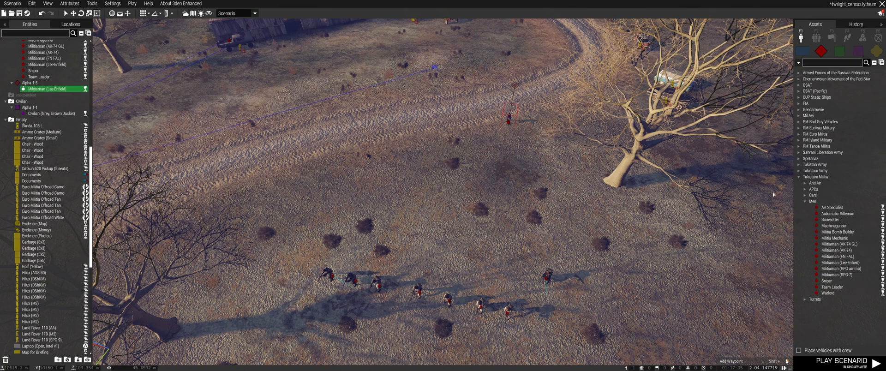
left_click(837, 256)
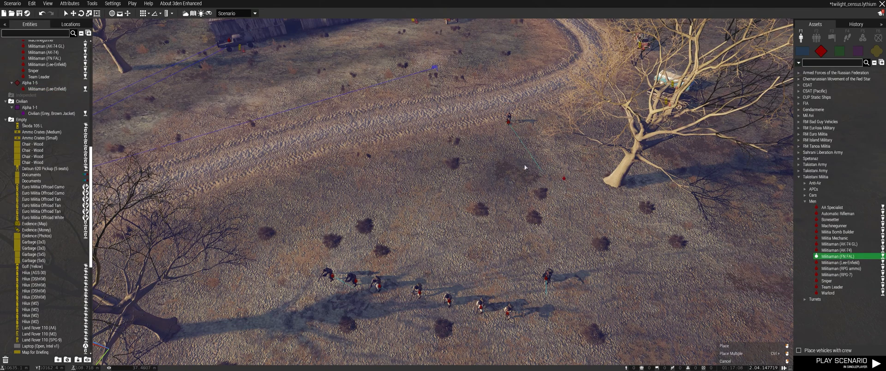
left_click(492, 110)
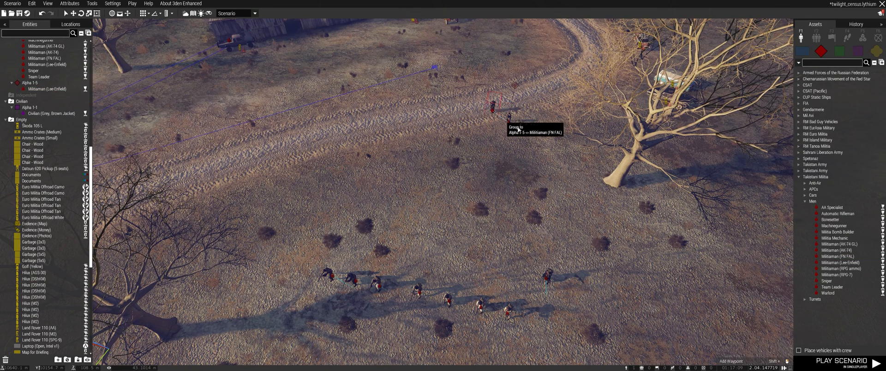
Step: Add an OPFOR Takistani Militia Militiaman (AK-74) beside the Lee-Enfield and FN FAL militiamen near the dirt road
left_click(851, 251)
left_click(531, 111)
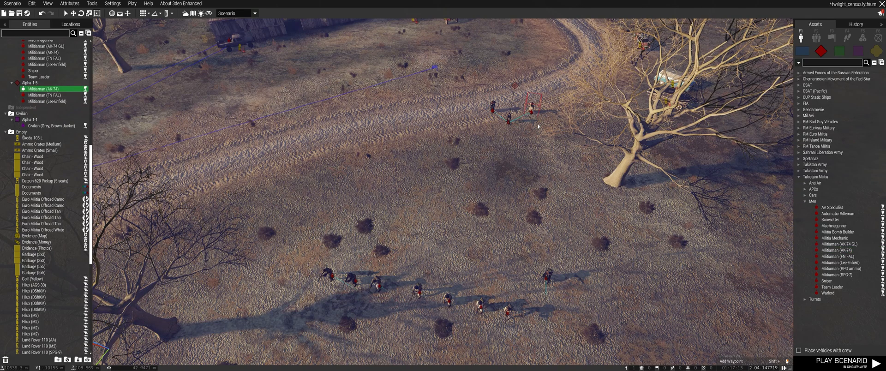
left_click_drag(564, 154, 565, 154)
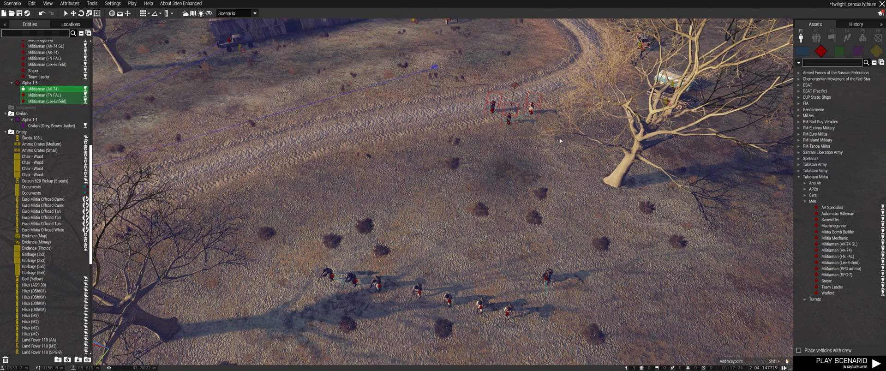
left_click(534, 143)
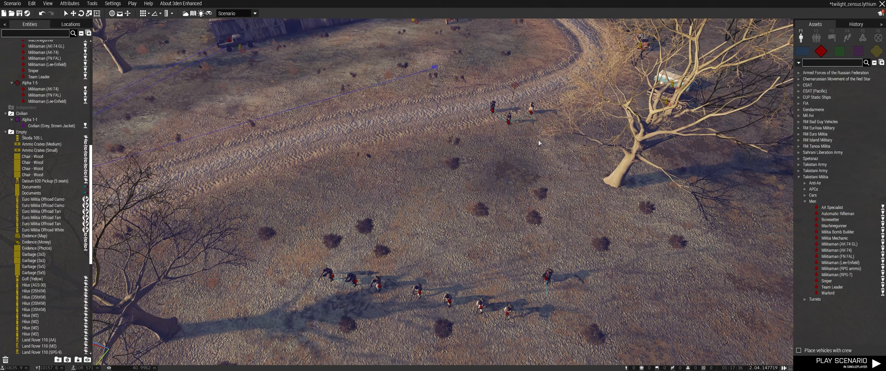
scroll(541, 142, "down", 2)
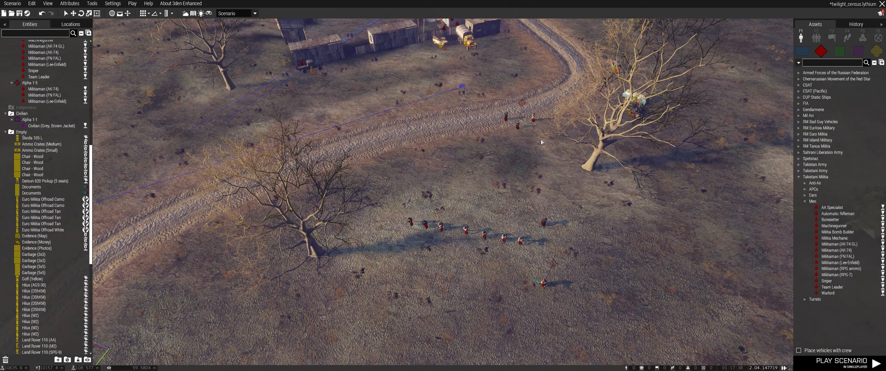
Step: Switch to the JEBUS Tutorial notes in Notepad and examine the parameters and the LIVES spawn examples
key("alt+Tab")
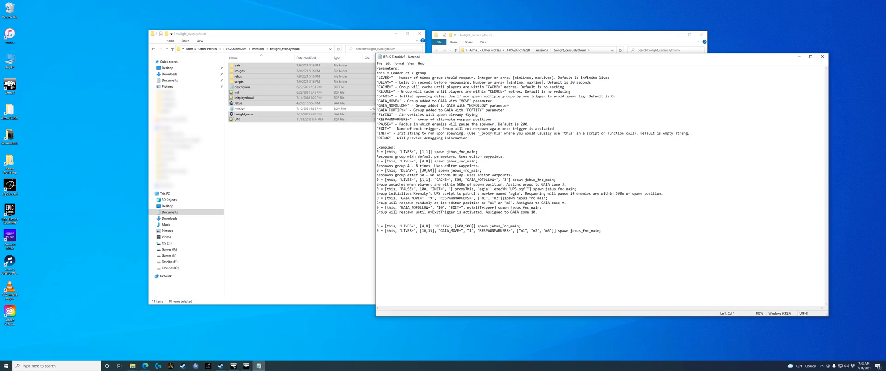
left_click_drag(474, 140, 376, 78)
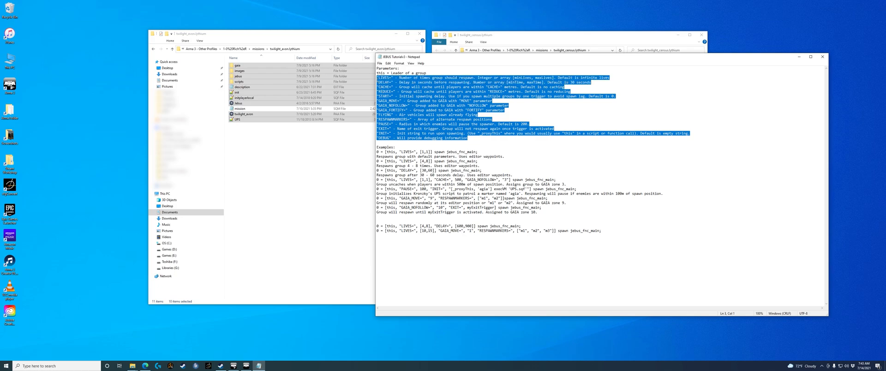
left_click(469, 175)
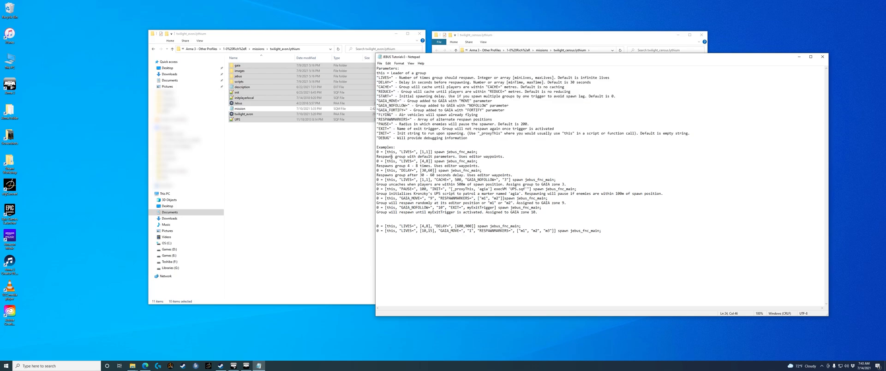
left_click_drag(479, 153, 377, 154)
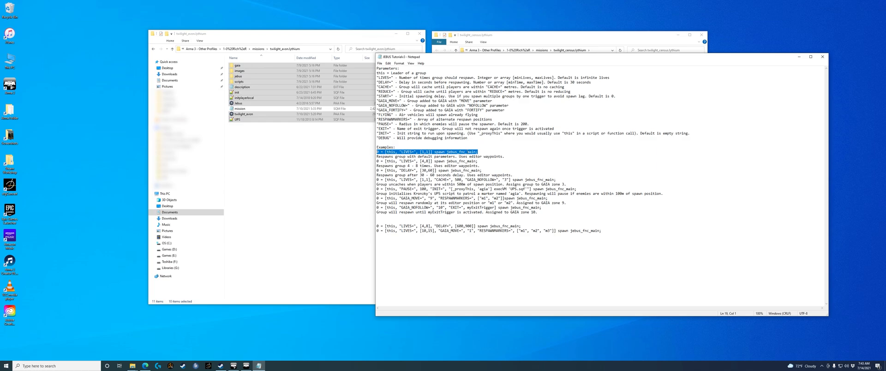
left_click(386, 161)
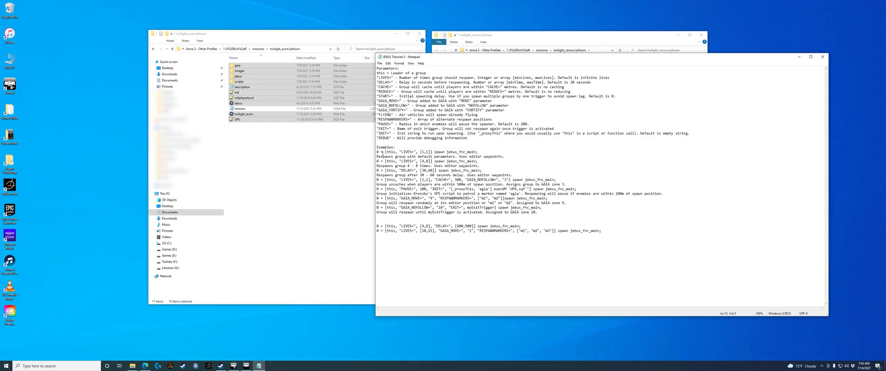
left_click_drag(377, 152, 431, 152)
left_click(426, 152)
left_click_drag(478, 161, 374, 162)
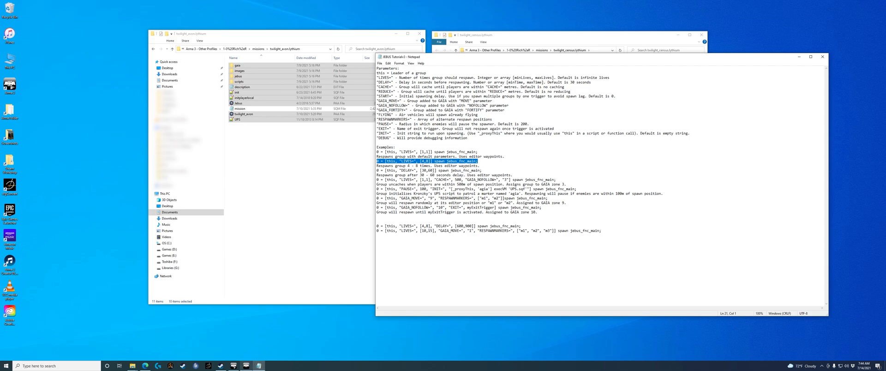
left_click(247, 365)
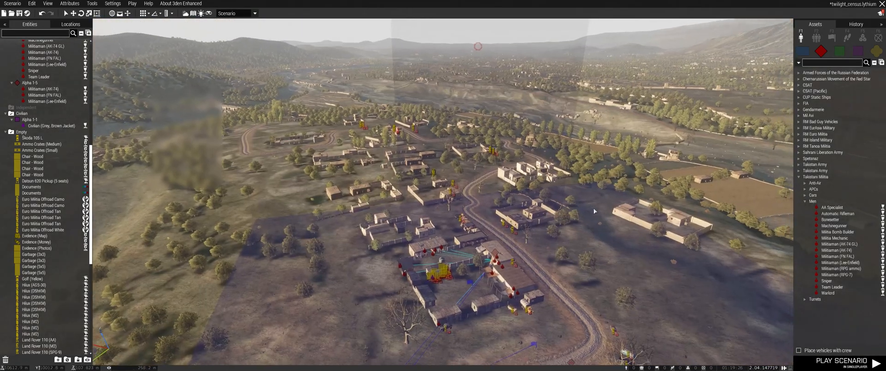
right_click_drag(594, 211, 598, 216)
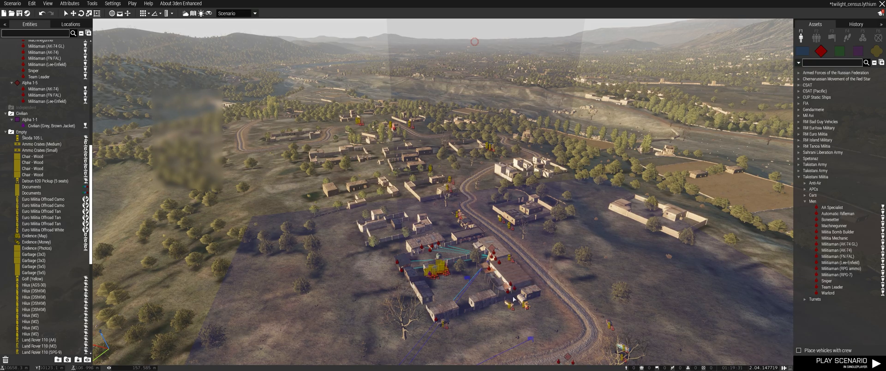
key("alt+Tab")
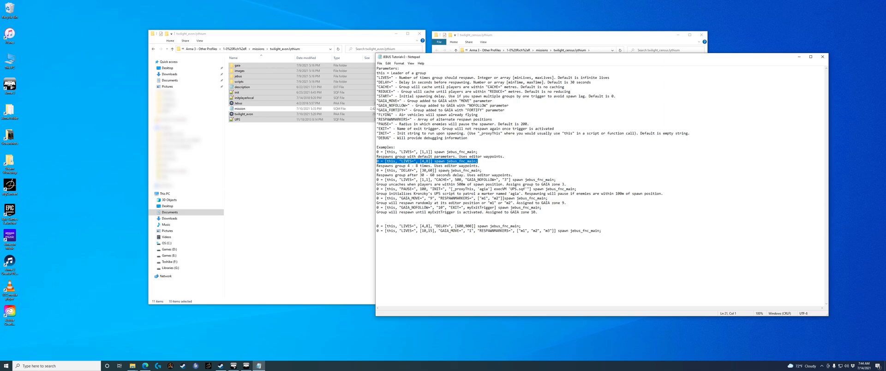
Step: Return to the Arma 3 editor and move the three-man militia group from the roadside to the walled compound beyond the objective
left_click(247, 366)
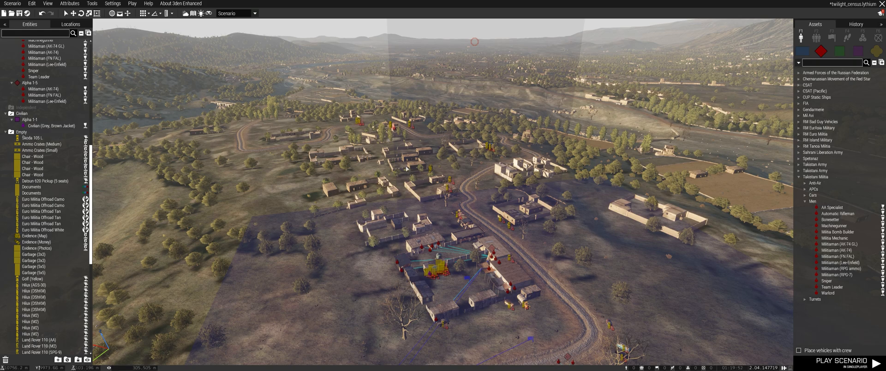
scroll(579, 333, "down", 2)
right_click_drag(579, 333, 585, 327)
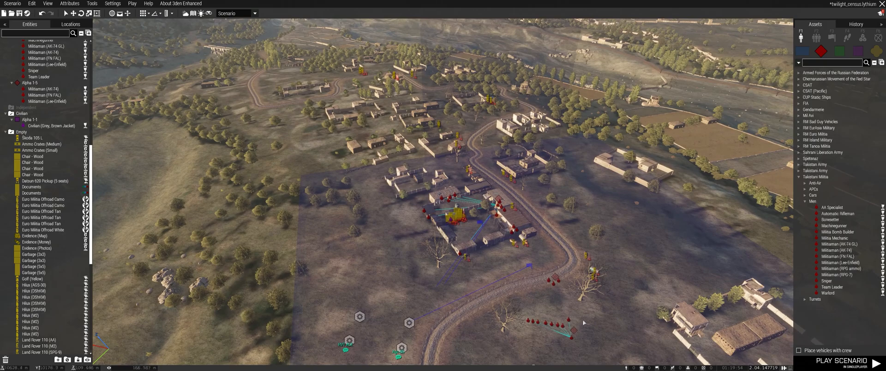
left_click(557, 287)
left_click_drag(558, 288, 453, 159)
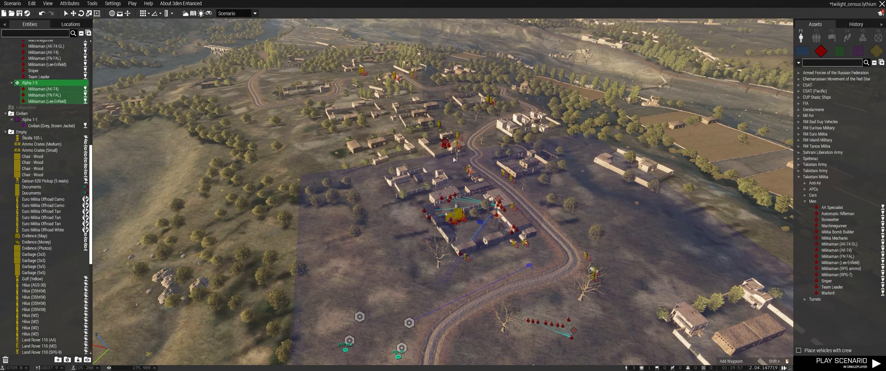
Step: Relocate the three-man militia group into the courtyard of the neighbouring compound with the thatched stone building
scroll(454, 159, "up", 5)
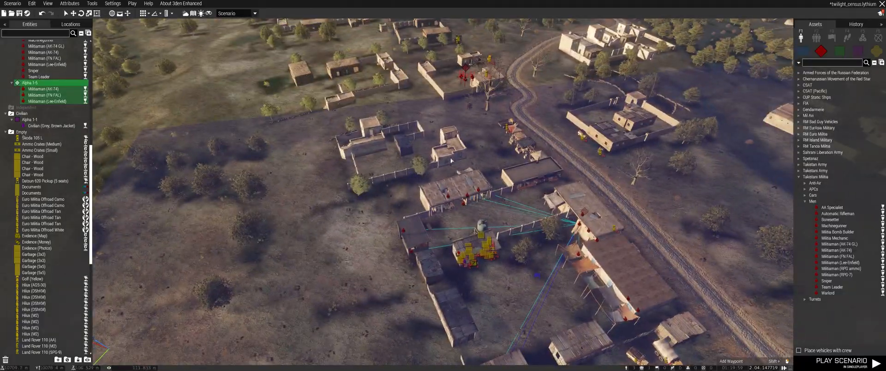
scroll(452, 162, "up", 5)
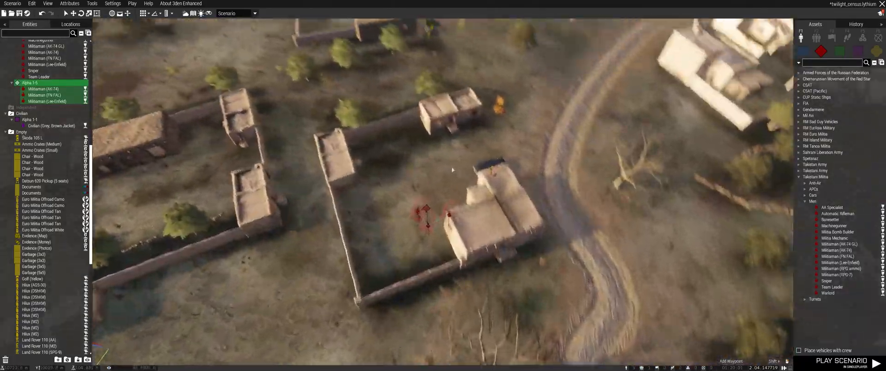
right_click_drag(452, 169, 295, 141)
left_click_drag(254, 168, 729, 277)
key("w")
right_click_drag(729, 277, 811, 296)
key("w")
key("a")
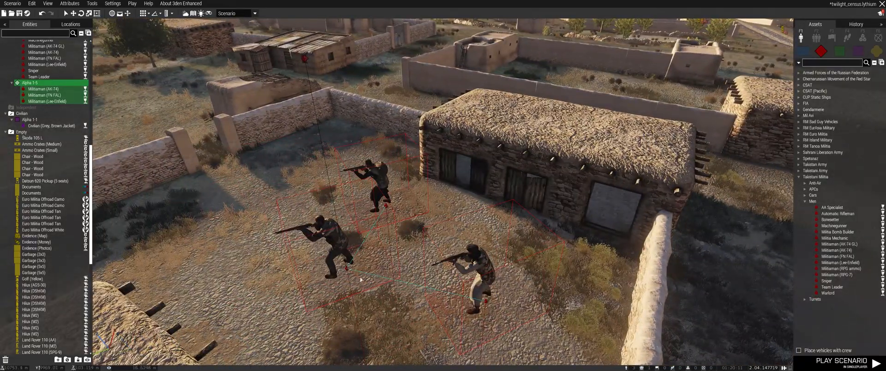
Step: Position the three-man militia group inside the thatched stone building, on the floor near the wooden bench and crate
left_click_drag(349, 272, 429, 344)
left_click_drag(517, 260, 622, 210)
key("w")
right_click_drag(664, 212, 641, 234)
key("w")
key("w")
left_click_drag(318, 157, 197, 87)
right_click_drag(198, 86, 419, 113)
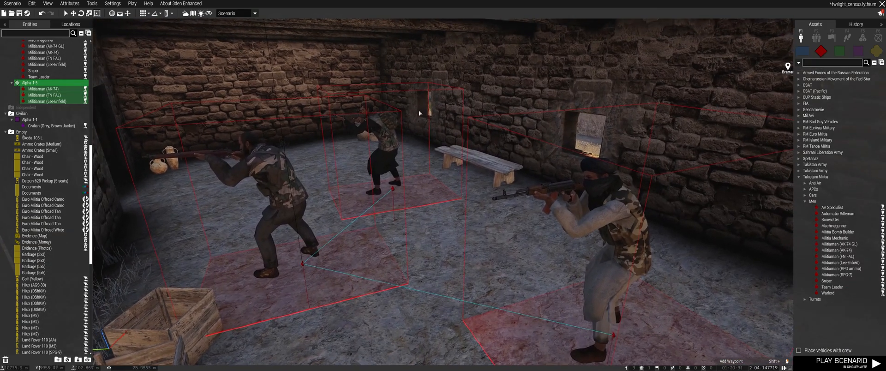
left_click(371, 266)
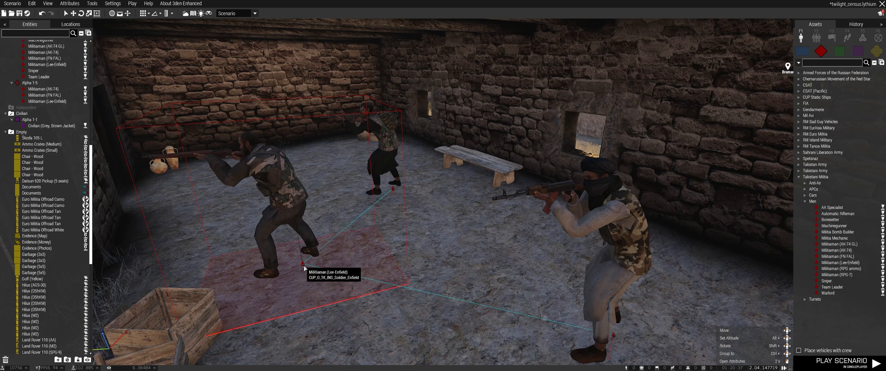
Step: Copy the line 0 = [this, "LIVES=", [1,1]] spawn jebus_fnc_main; from the JEBUS notes for the Militiaman (Lee-Enfield)
double_click(304, 267)
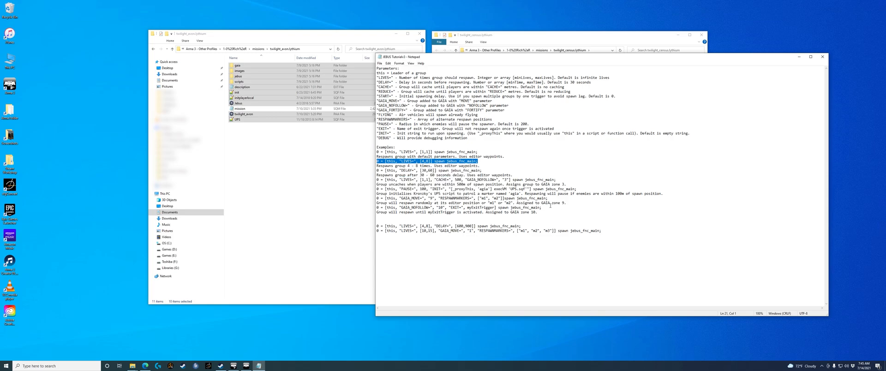
left_click_drag(477, 152, 376, 152)
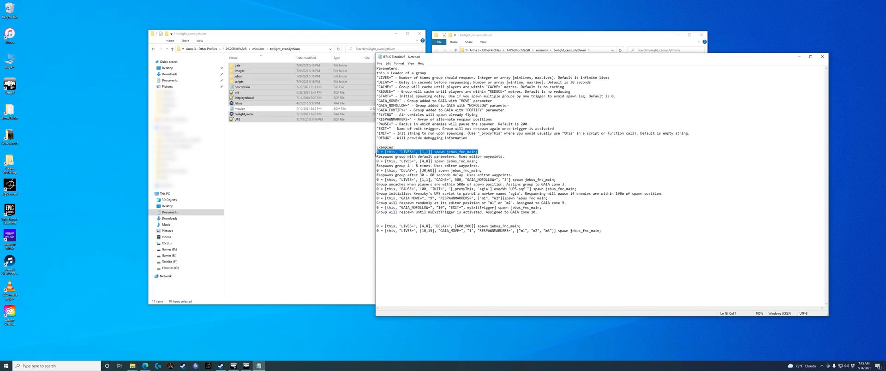
right_click(398, 159)
left_click(408, 169)
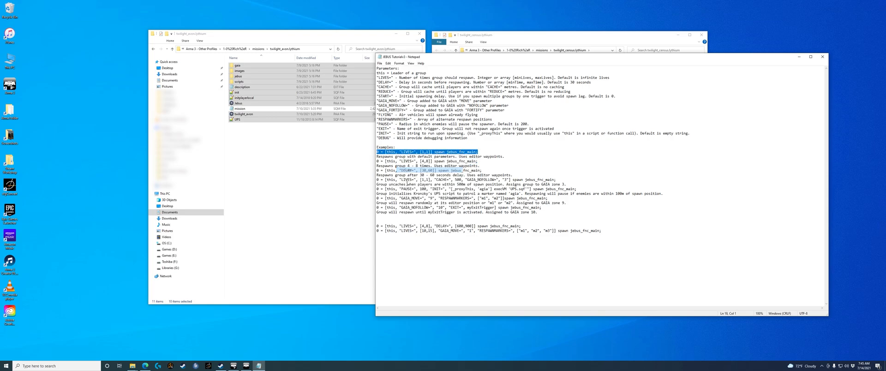
left_click(245, 366)
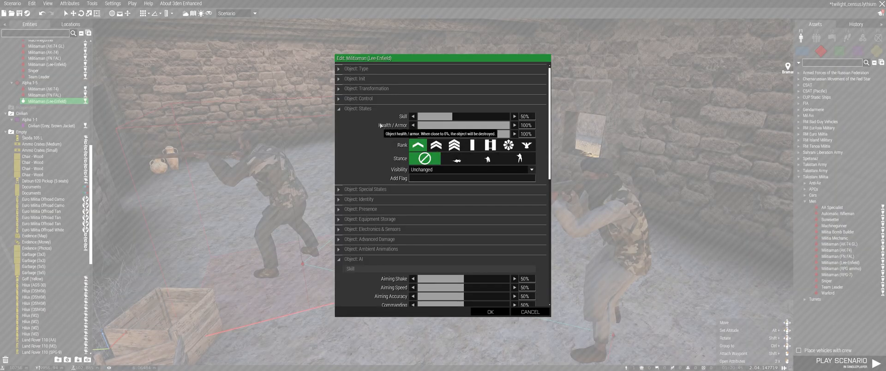
Step: Paste the copied JEBUS spawn line into the Militiaman (Lee-Enfield)'s Init code and confirm the attributes
left_click(530, 311)
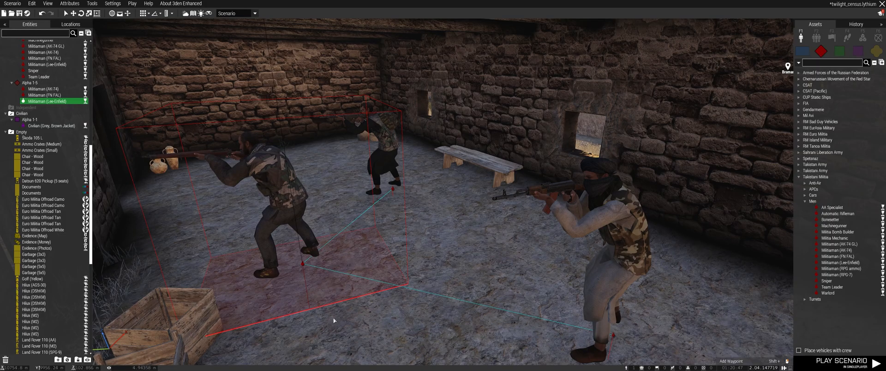
double_click(308, 255)
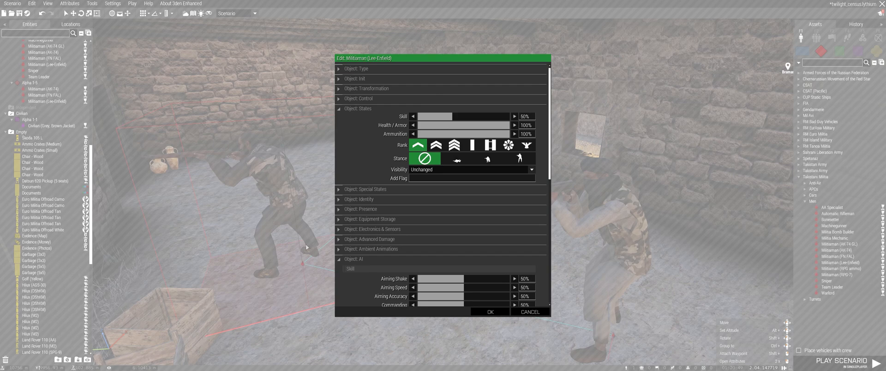
left_click(342, 79)
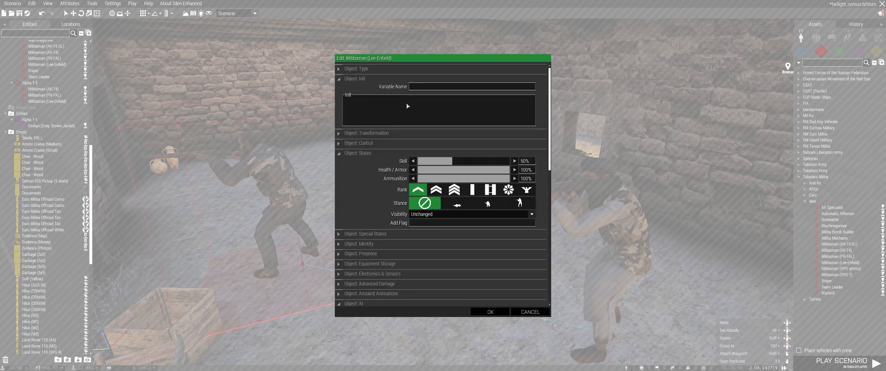
key("ctrl+v")
left_click(499, 311)
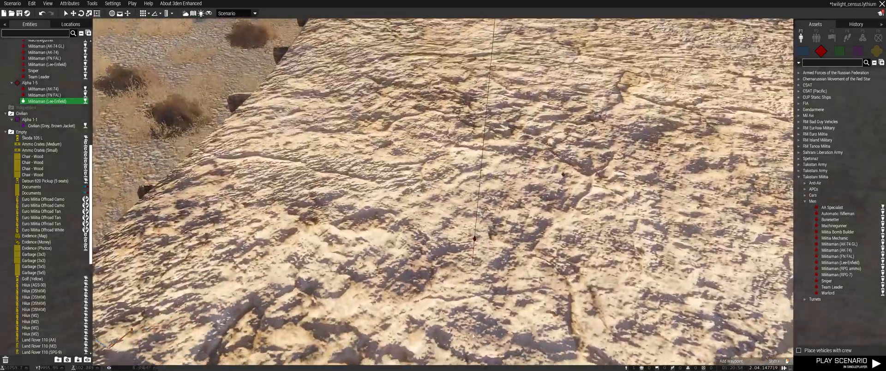
Step: Sync the Militiaman (Lee-Enfield) to the BLUFOR Present trigger beside the road bend near the objective compound
scroll(461, 287, "down", 8)
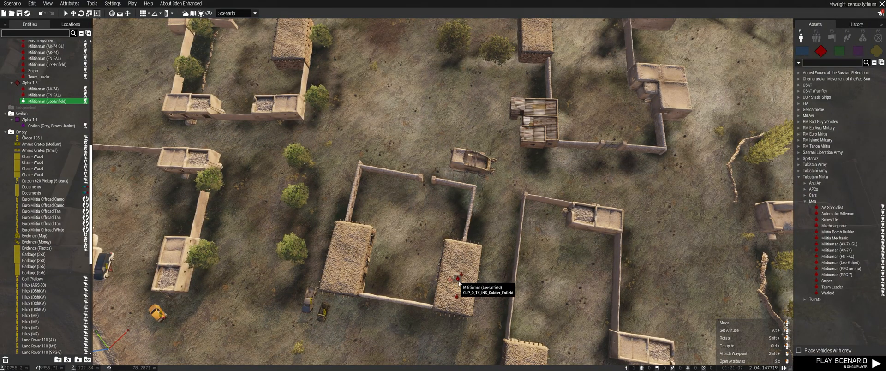
right_click(459, 282)
mouse_move(508, 169)
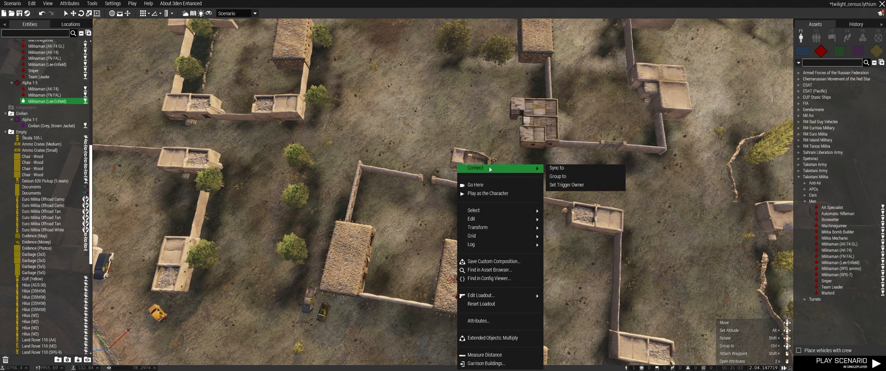
left_click(556, 170)
right_click_drag(556, 172, 460, 161)
key("w")
scroll(453, 144, "up", 3)
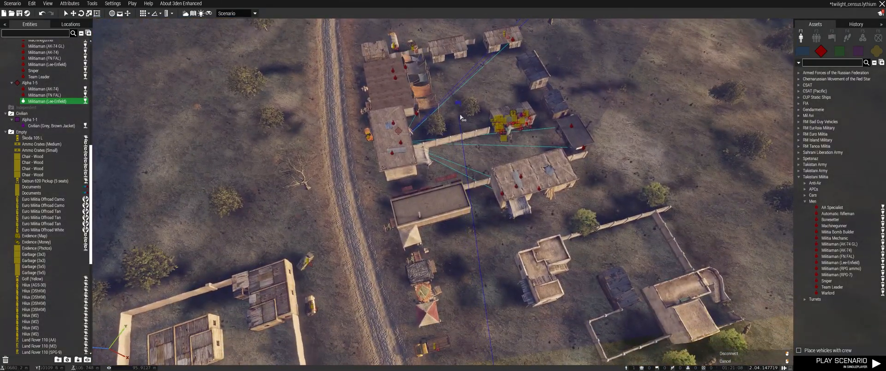
right_click_drag(459, 113, 459, 98)
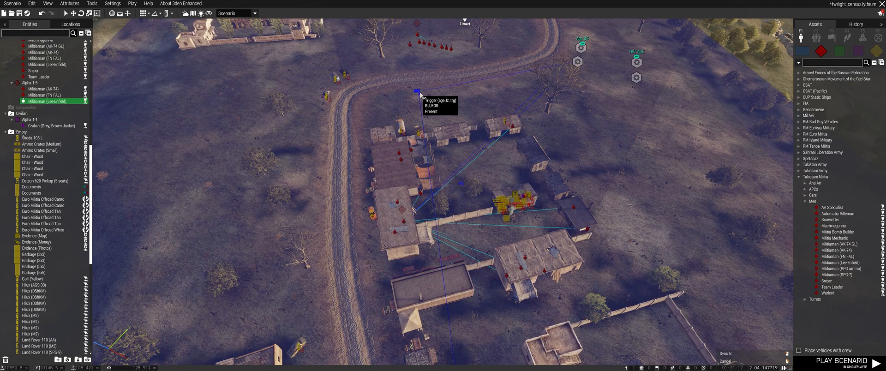
left_click(420, 95)
key("s")
mouse_move(565, 242)
right_mouse_down()
mouse_move(566, 220)
mouse_move(549, 191)
mouse_move(604, 250)
mouse_move(587, 255)
mouse_move(575, 246)
mouse_move(560, 218)
mouse_move(575, 243)
mouse_move(618, 261)
right_mouse_up()
key("s")
key("z")
key("w")
key("s")
key("s")
key("q")
key("w")
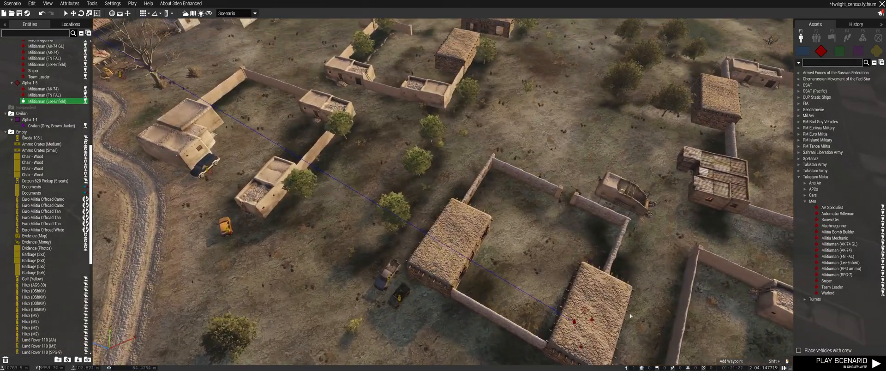
left_click(848, 38)
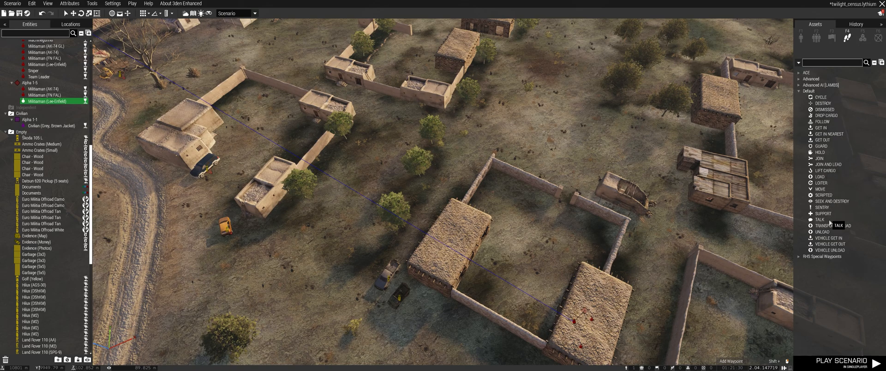
left_click(820, 189)
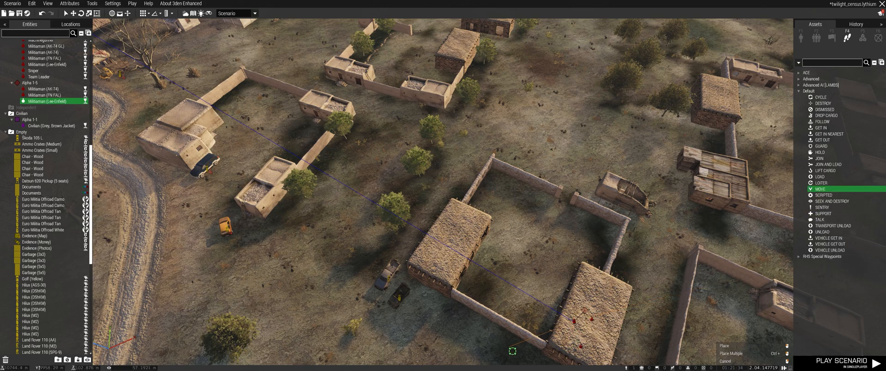
left_click(532, 324)
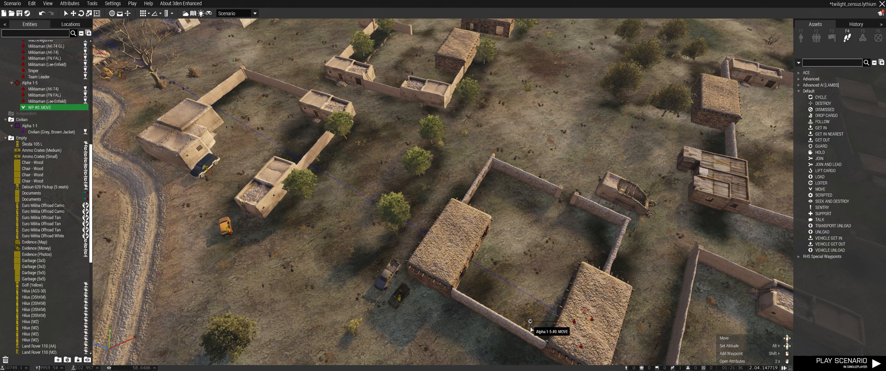
key("Delete")
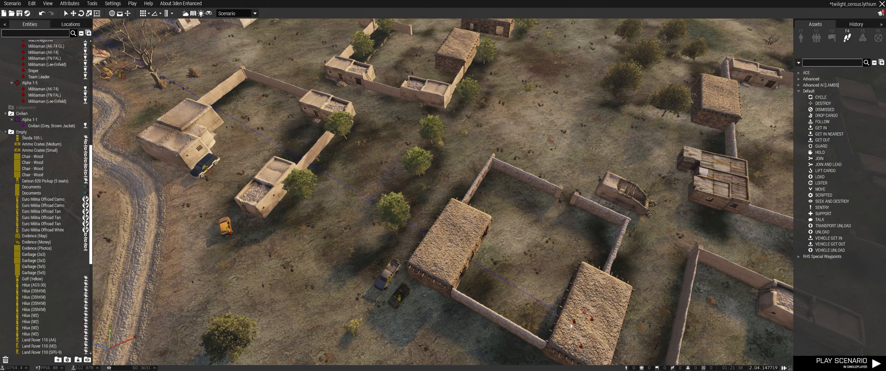
Step: Place a Move waypoint for the Militiaman (Lee-Enfield)'s group in the walled courtyard beside the thatched building
left_click(574, 323)
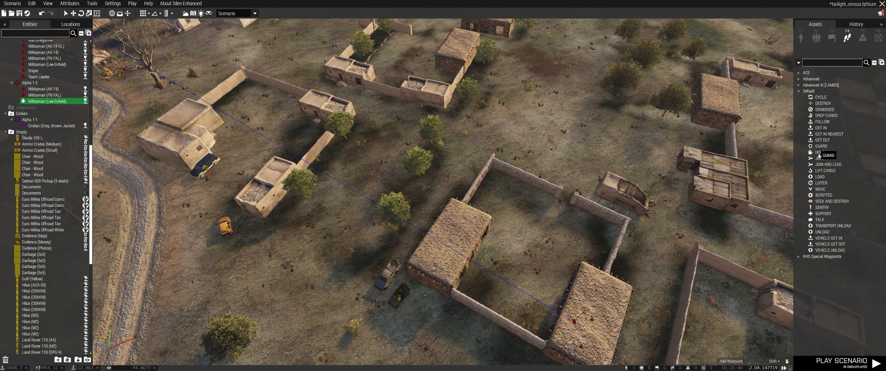
left_click(819, 190)
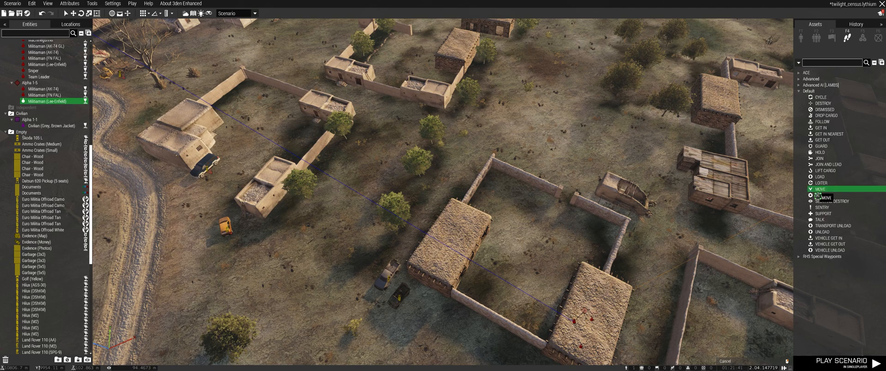
left_click(526, 301)
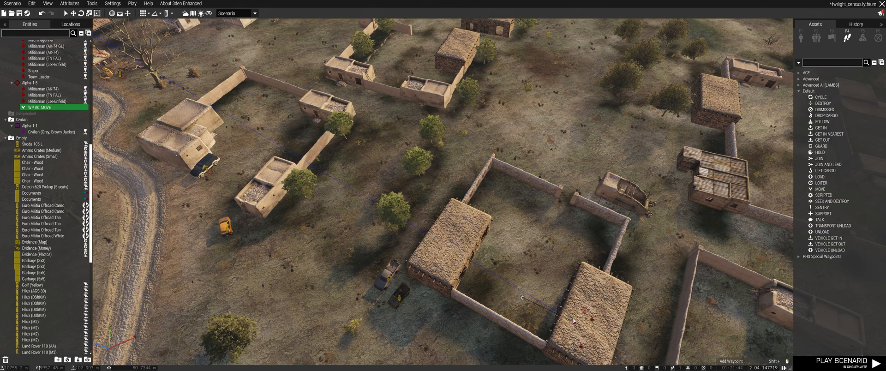
Step: Set the courtyard waypoint's combat mode and behavior to Unchanged, its speed mode to Full, choose a formation, and confirm the attributes
double_click(524, 301)
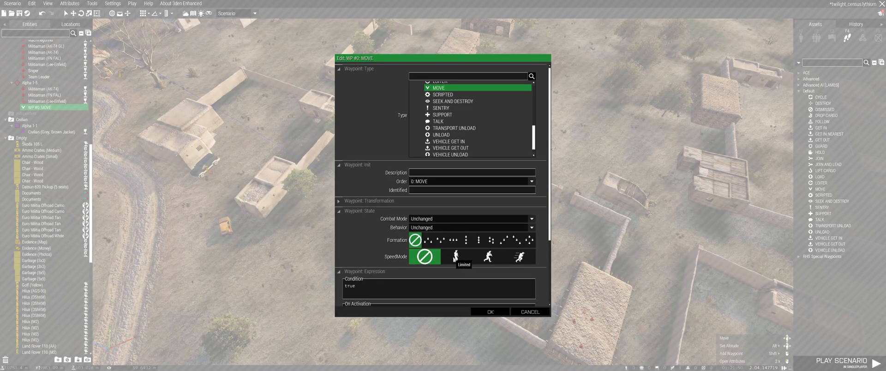
left_click(449, 221)
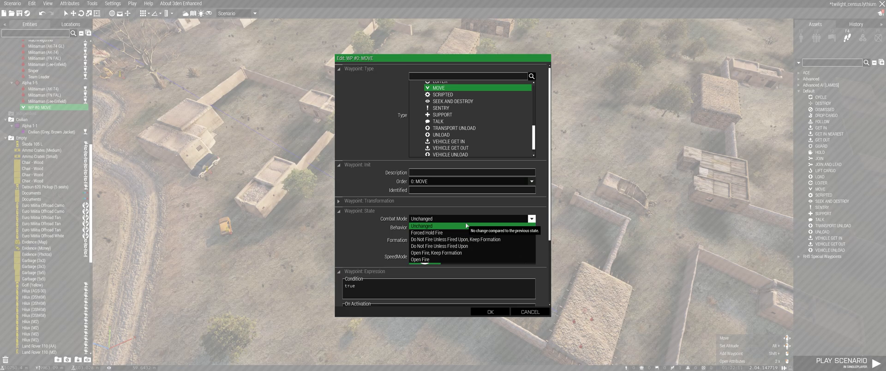
left_click(466, 226)
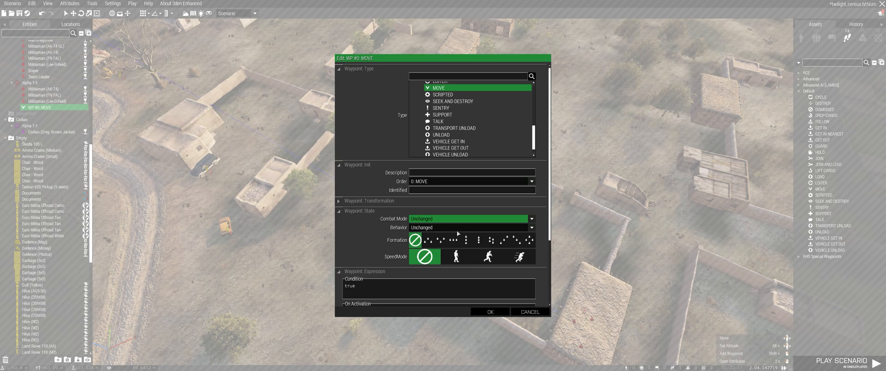
left_click(457, 231)
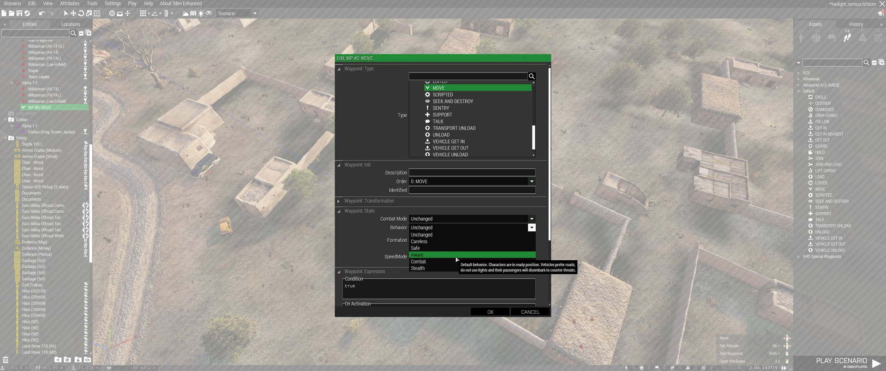
left_click(448, 235)
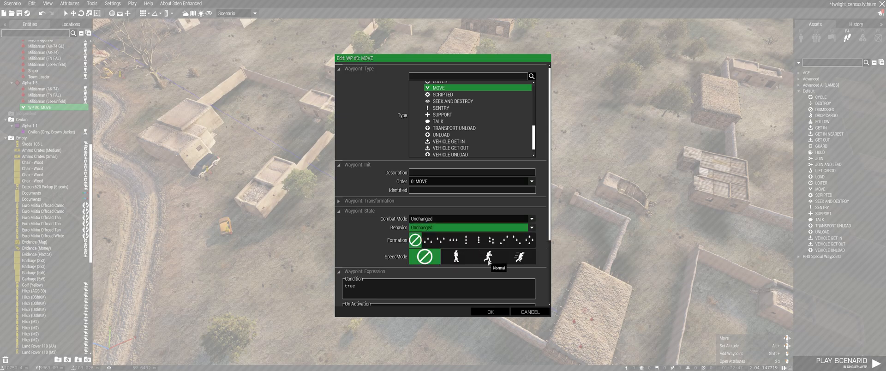
left_click(521, 257)
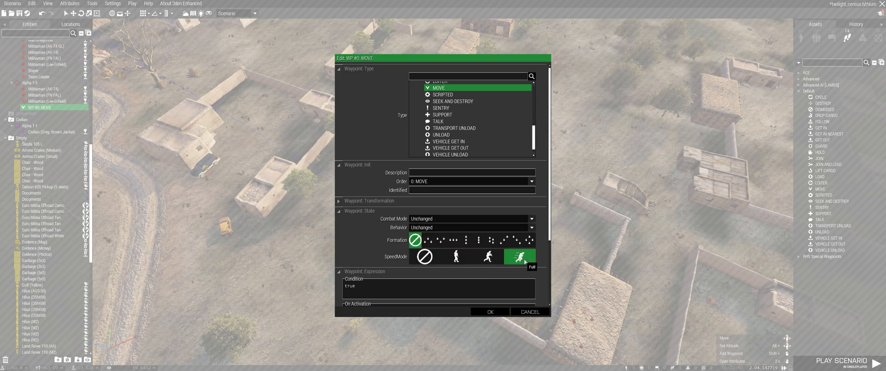
left_click(480, 242)
left_click(494, 313)
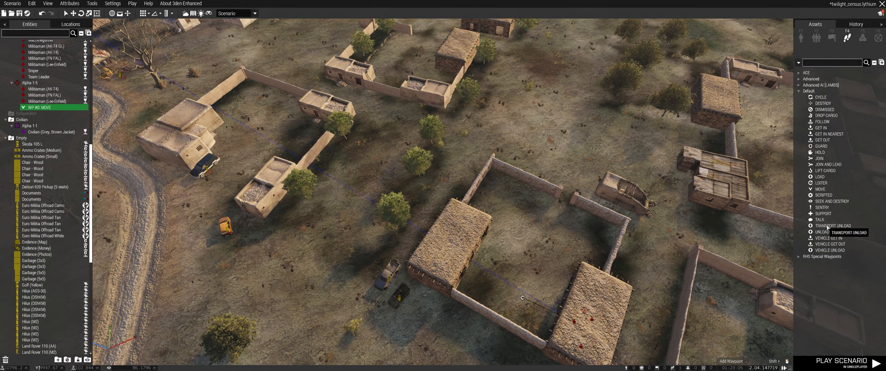
Step: Extend the group's route with four Move waypoints: outside the courtyard gap, beyond the trees, on the dirt road, and at the bend by the objective compound
left_click(820, 189)
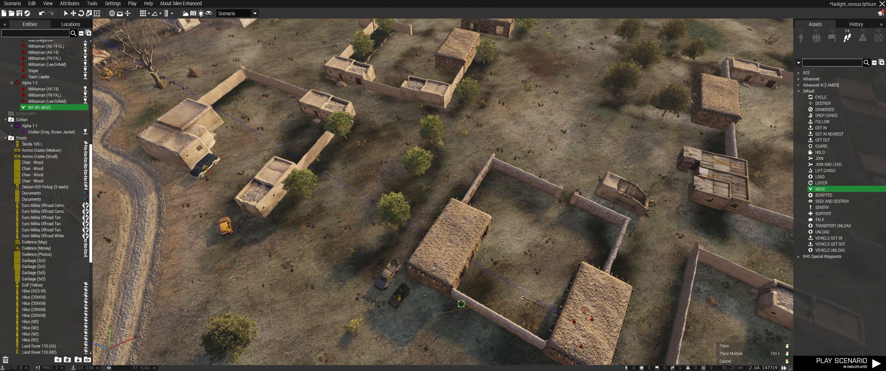
left_click(577, 174)
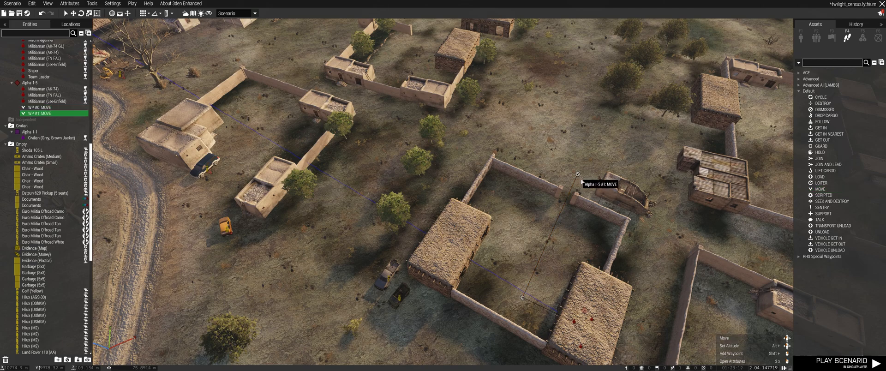
left_click(825, 189)
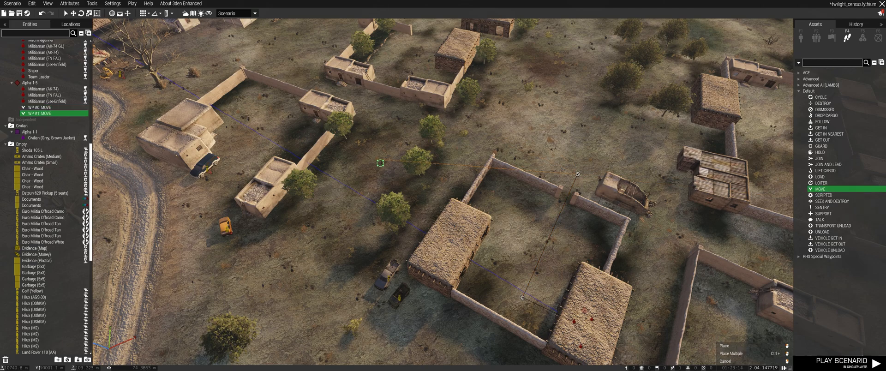
left_click(463, 131)
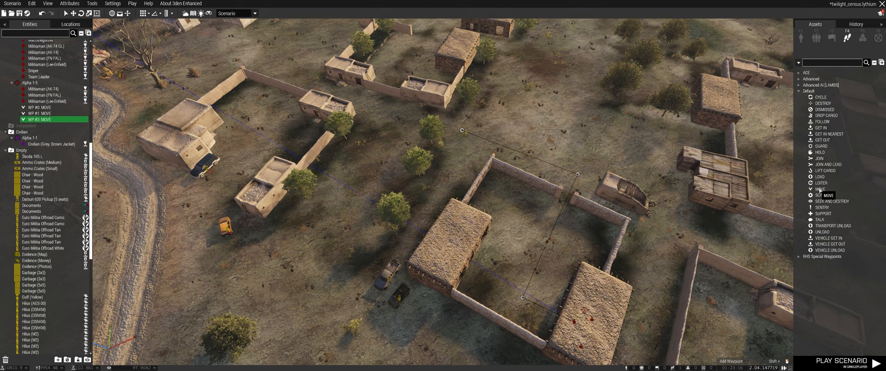
right_click_drag(194, 255, 194, 255)
left_click(240, 312)
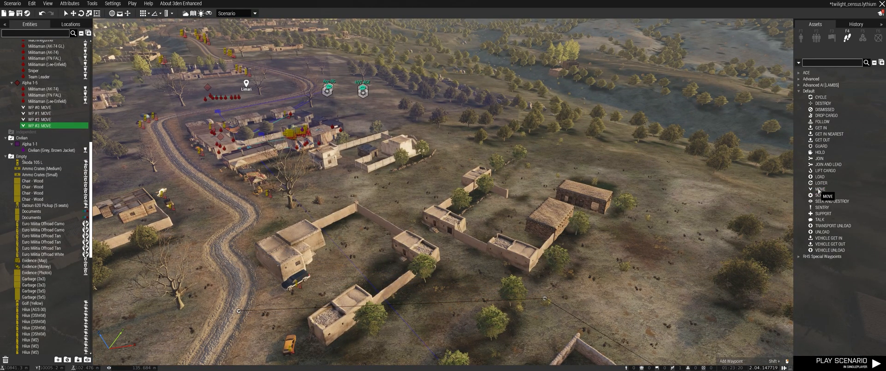
left_click(168, 124)
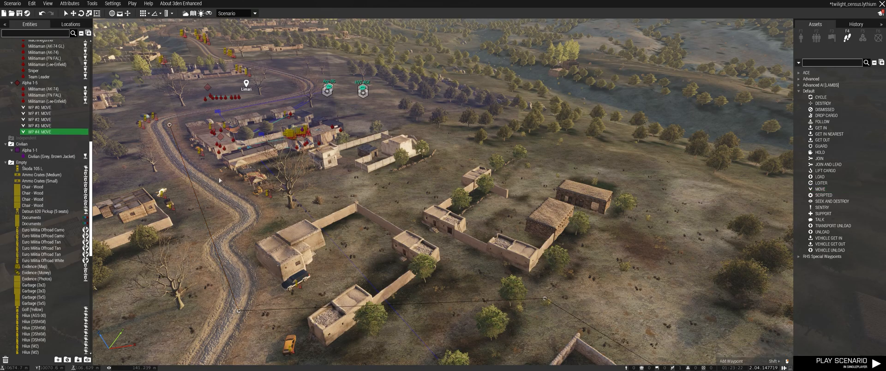
Step: Delete all five Move waypoints of group Alpha 1-5
right_click_drag(488, 240, 486, 362)
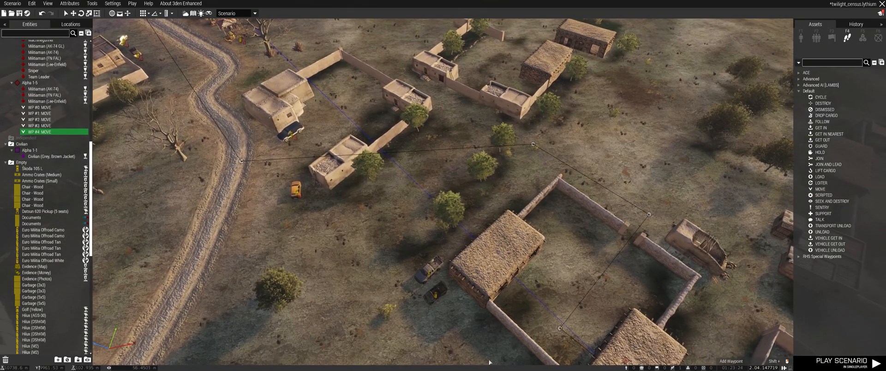
scroll(591, 212, "down", 4)
right_click_drag(591, 212, 570, 159)
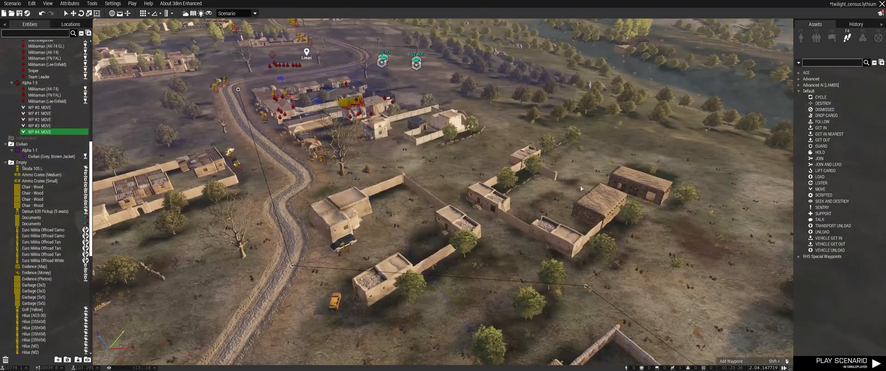
right_click_drag(544, 295, 241, 223)
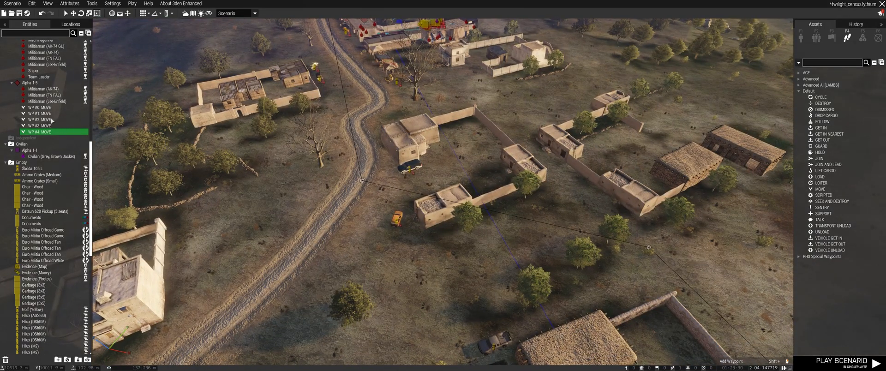
left_click(45, 108, "shift")
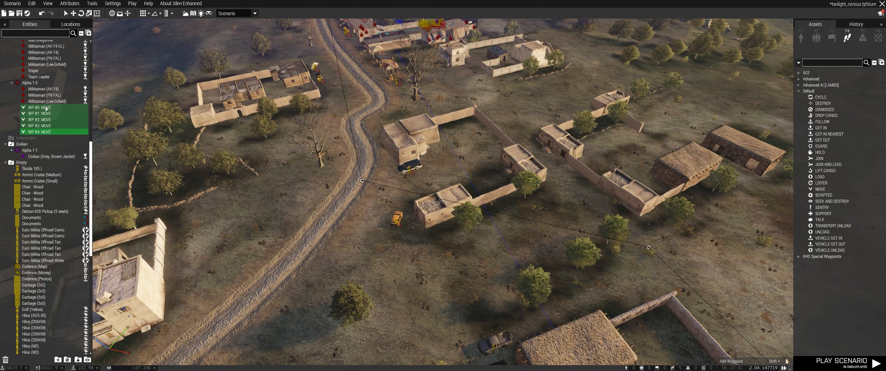
left_click(47, 132)
left_click(44, 108, "shift")
key("Delete")
Step: Switch to the JEBUS notes in Notepad, review the GAIA_MOVE parameter's description, and copy "GAIA_MOVE=", "9" from the RESPAWNMARKERS example
right_click_drag(457, 272, 462, 275)
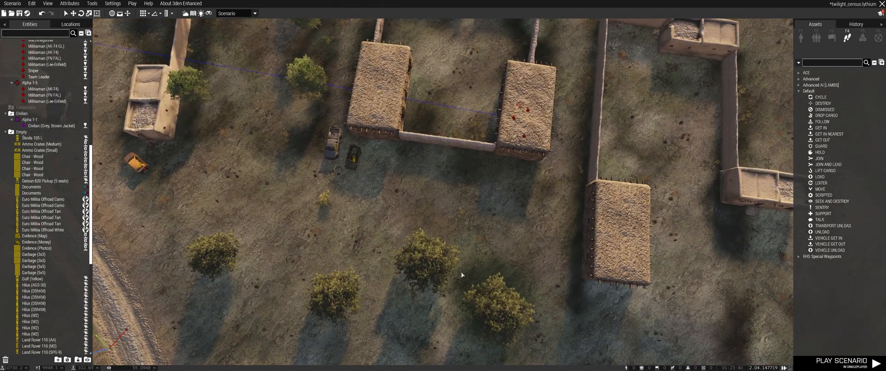
key("alt+Tab")
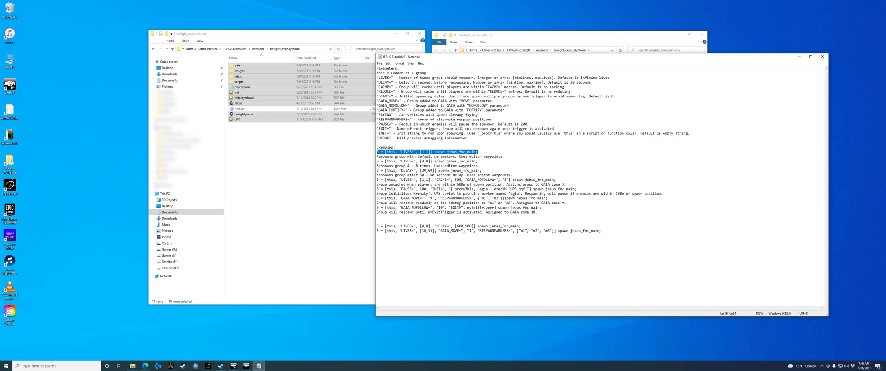
left_click_drag(399, 199, 435, 199)
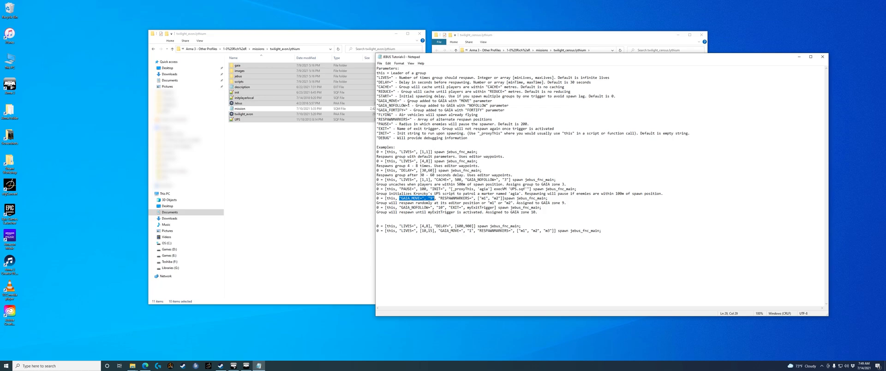
left_click_drag(407, 102, 493, 102)
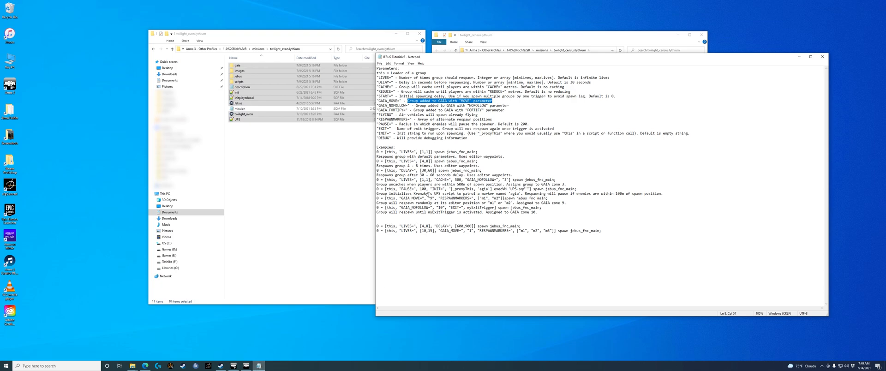
left_click_drag(399, 199, 436, 199)
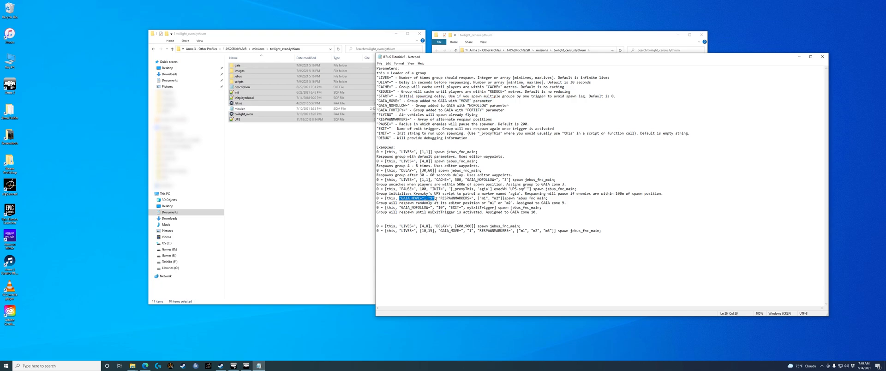
right_click(429, 199)
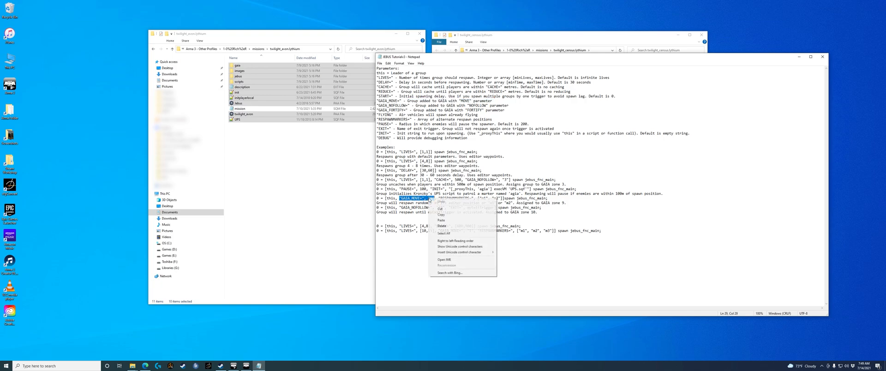
left_click(441, 214)
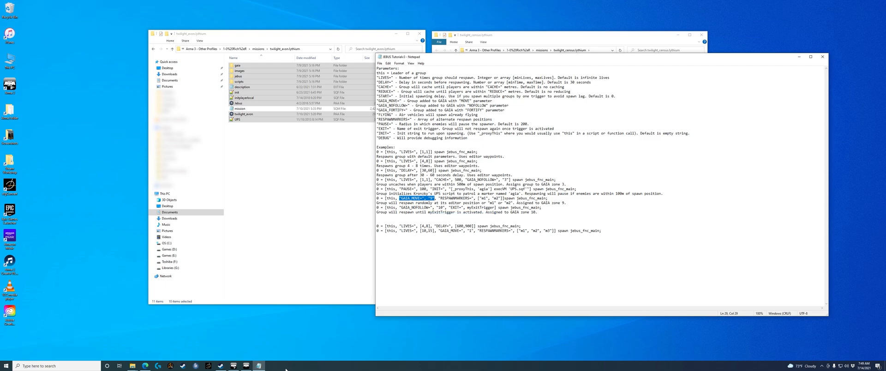
Step: Back in the Eden Editor, insert ,"GAIA_MOVE=", "9" after [1,1] in the Militiaman (Lee-Enfield)'s JEBUS Init line
left_click(246, 366)
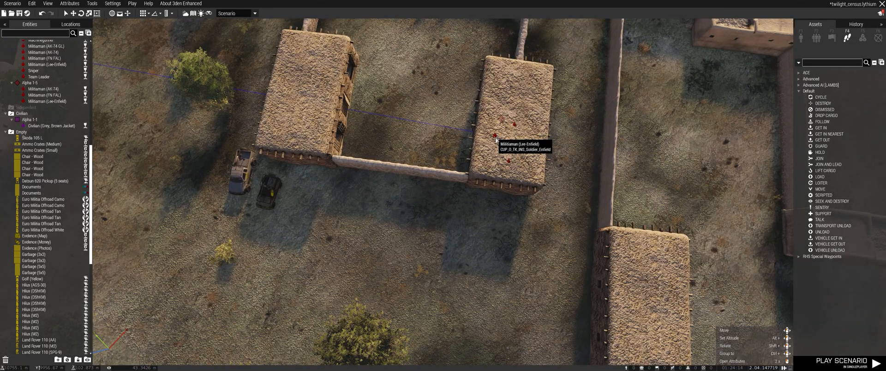
left_click(495, 137)
double_click(495, 137)
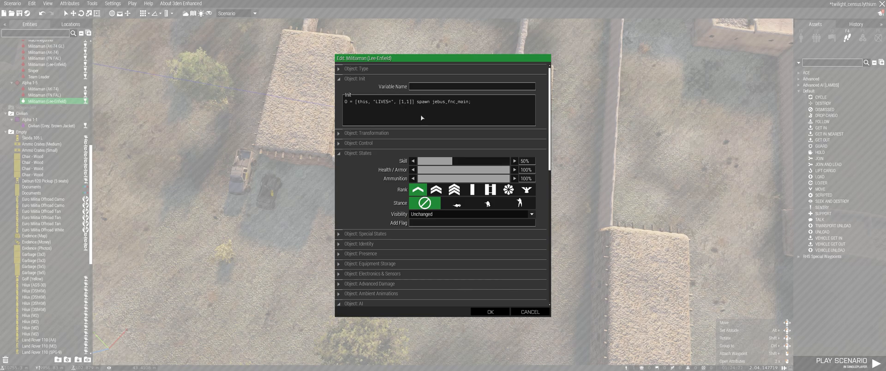
key("ctrl+v")
type(",")
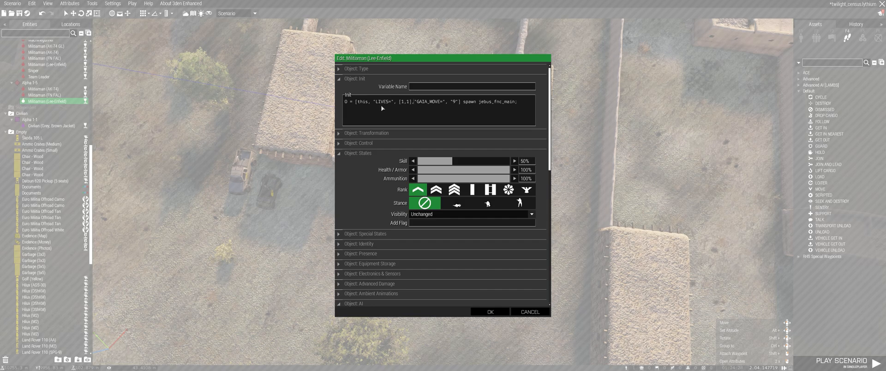
Step: Set the GAIA_MOVE value to "1" in the Militiaman (Lee-Enfield)'s Init line and apply the change
double_click(454, 102)
type("1")
left_click(490, 311)
Step: Place an ellipse area marker on the map at Limari, between OBJ AGE-XRay and OBJ AGE-Whiskey
scroll(539, 295, "up", 3)
scroll(502, 179, "down", 5)
mouse_move(502, 179)
right_mouse_down()
mouse_move(390, 189)
mouse_move(383, 200)
mouse_move(430, 209)
mouse_move(470, 200)
right_mouse_up()
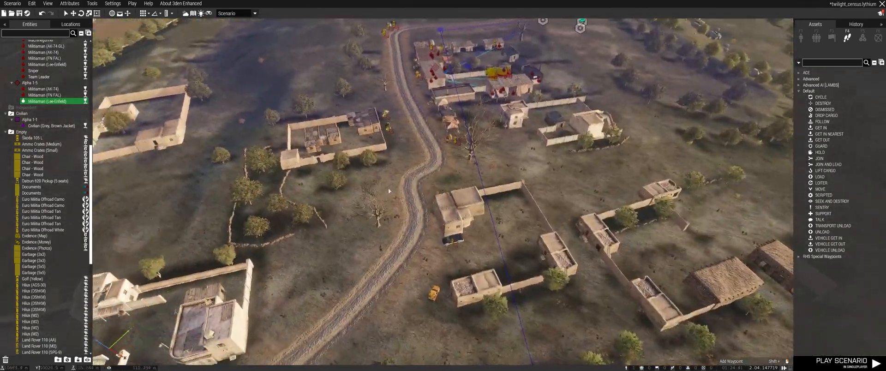
key("w")
key("a")
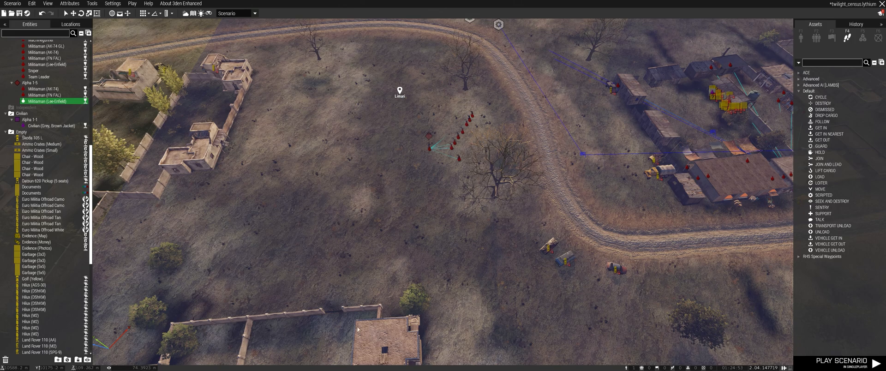
left_click(877, 37)
key("m")
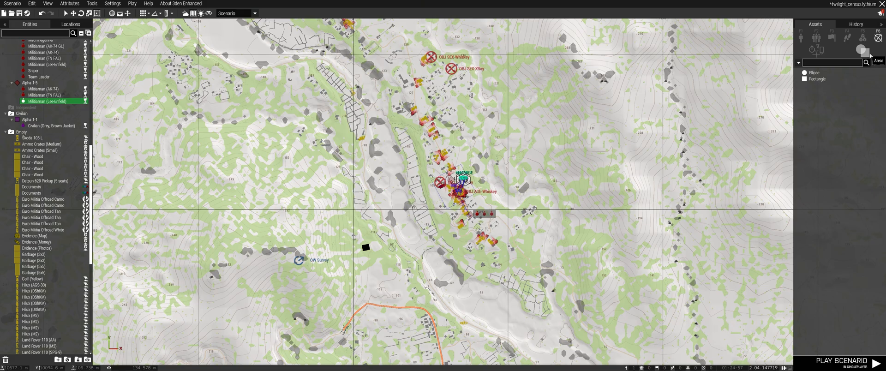
left_click(862, 49)
left_click(813, 72)
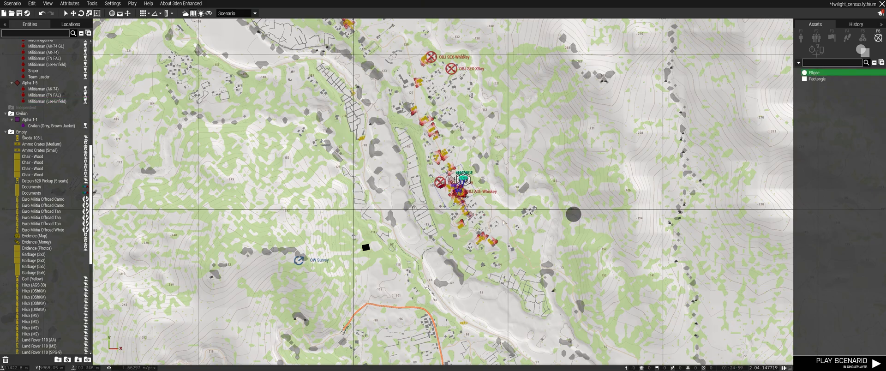
scroll(443, 185, "up", 6)
scroll(502, 261, "up", 4)
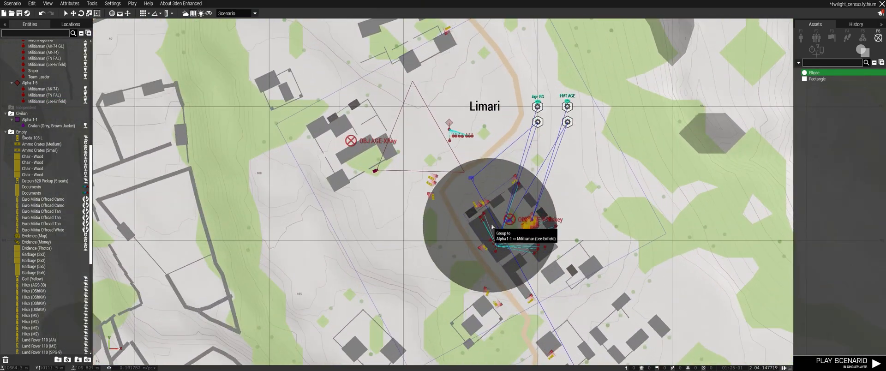
left_click(451, 149)
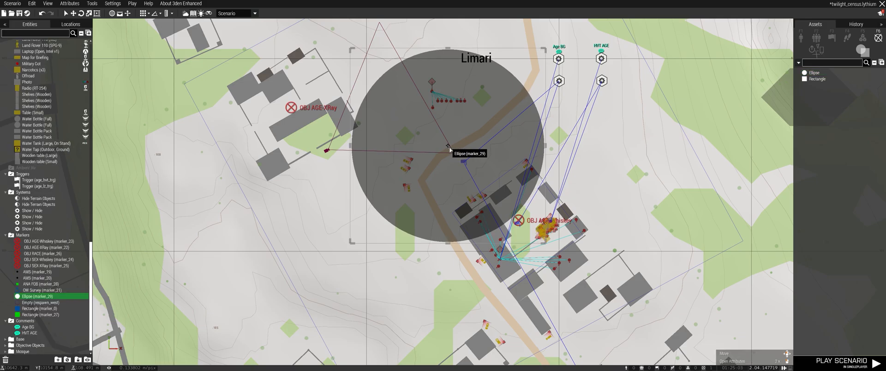
Step: Set the ellipse marker's size to 10 by 10 and its variable name to 1
double_click(450, 149)
left_click(417, 113)
type("10")
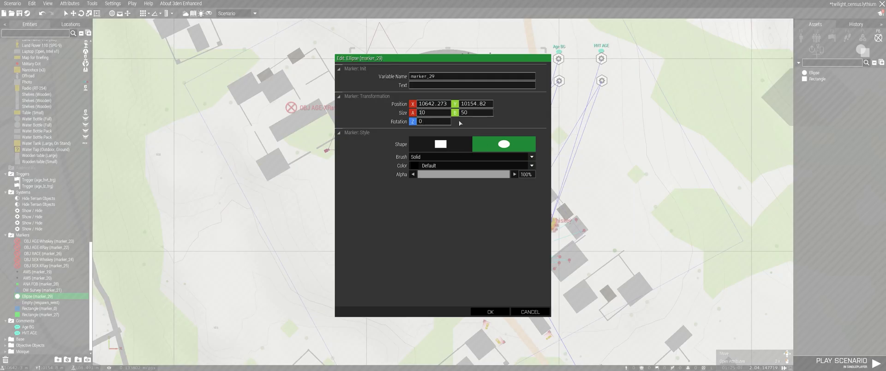
left_click_drag(464, 114, 458, 115)
type("1")
double_click(429, 78)
type("1")
left_click(489, 312)
Step: Compare the marker's position with the militia group in the southern compound, and check the Militiaman (Lee-Enfield)'s GAIA_MOVE entry in its Init line
scroll(548, 190, "down", 4)
right_click_drag(602, 345, 543, 222)
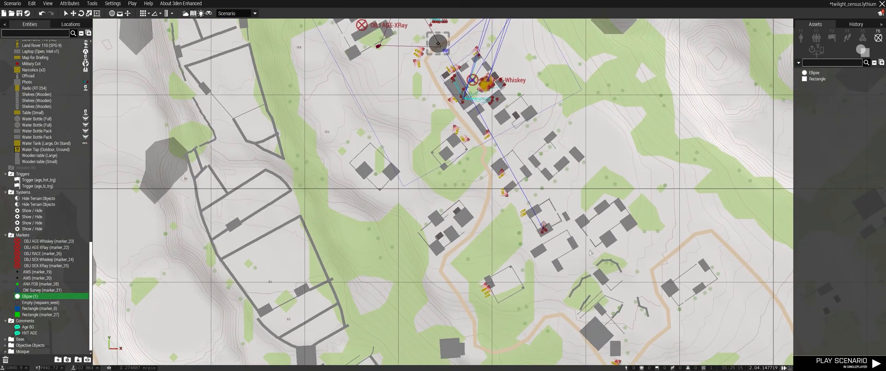
scroll(546, 226, "up", 3)
scroll(543, 222, "up", 2)
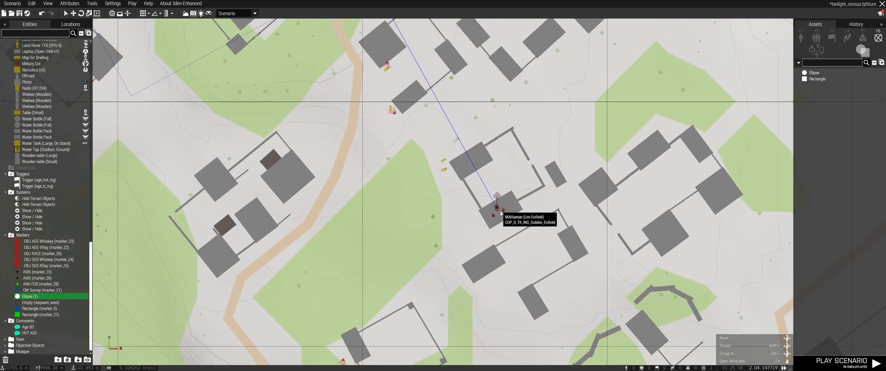
right_click_drag(500, 212, 588, 355)
scroll(589, 348, "down", 4)
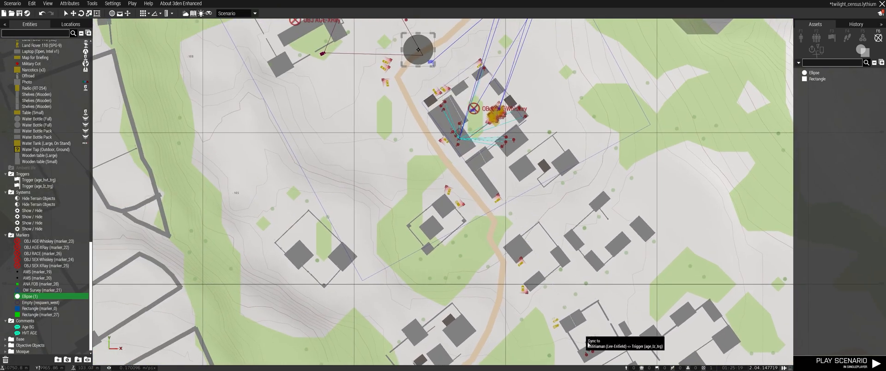
right_click_drag(580, 332, 603, 366)
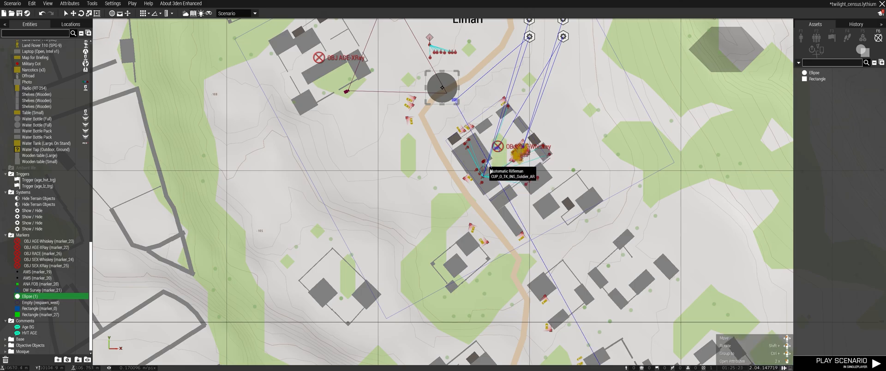
right_click_drag(617, 279, 590, 175)
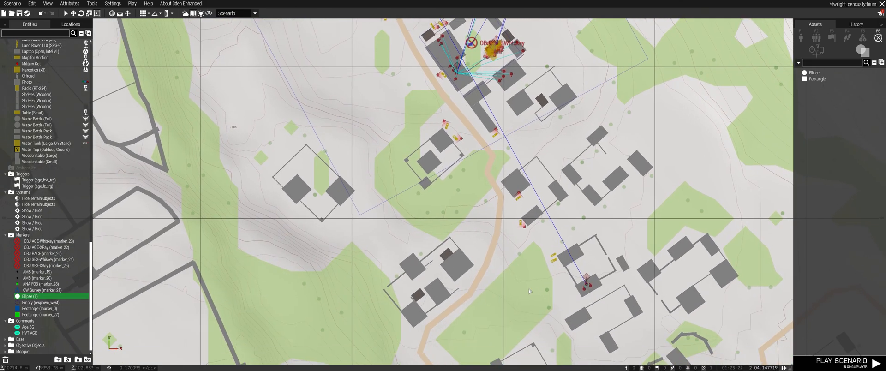
scroll(585, 297, "up", 1)
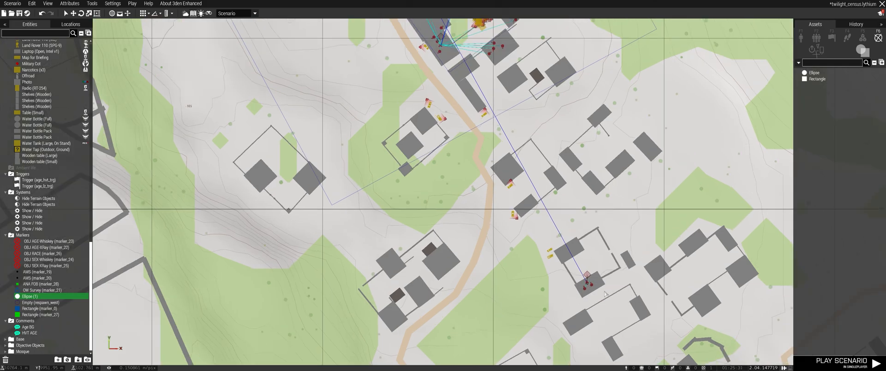
right_click_drag(484, 239, 481, 212)
scroll(482, 212, "down", 5)
right_click_drag(552, 256, 550, 291)
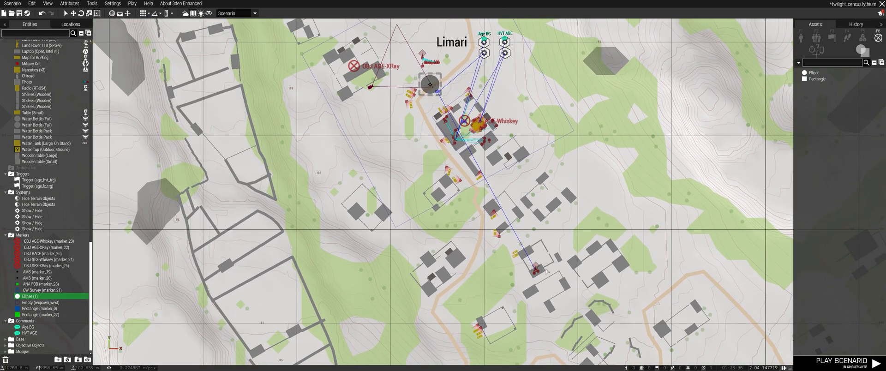
scroll(540, 275, "up", 10)
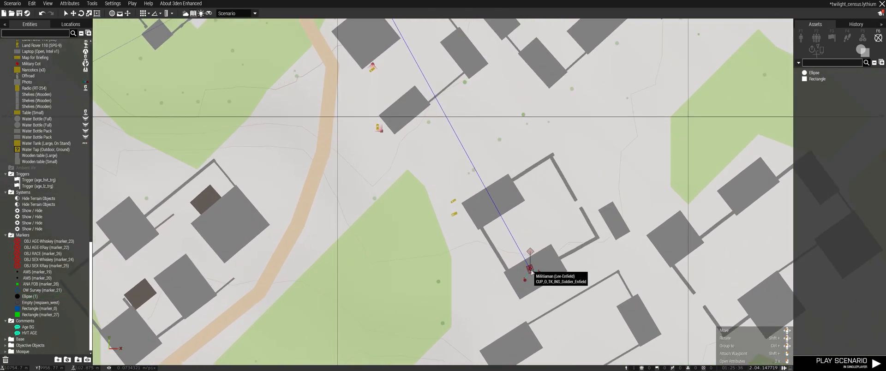
double_click(536, 271)
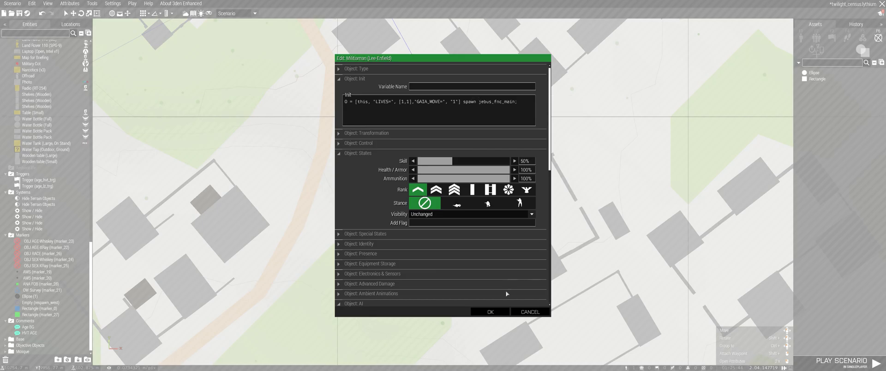
left_click(490, 312)
Step: Examine the map around Limari, covering both AGE objectives, the ellipse marker and the surrounding compounds
scroll(595, 340, "down", 4)
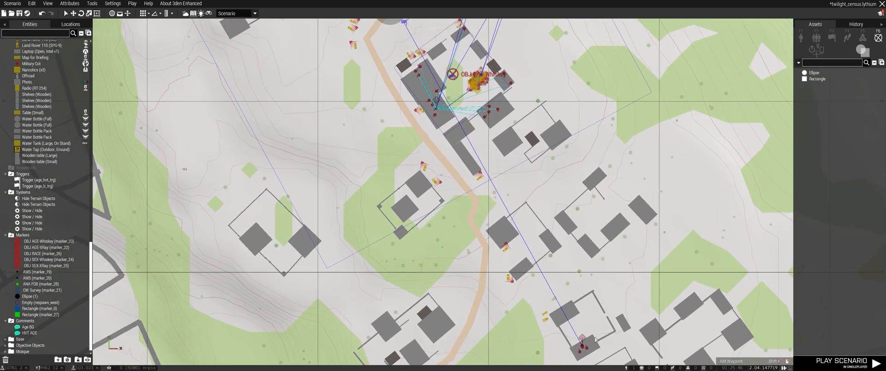
right_click_drag(558, 302, 563, 308)
right_click_drag(462, 108, 481, 165)
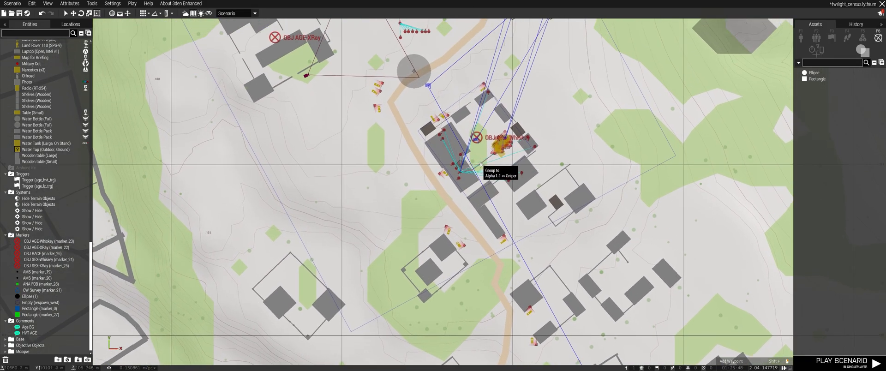
scroll(480, 165, "down", 3)
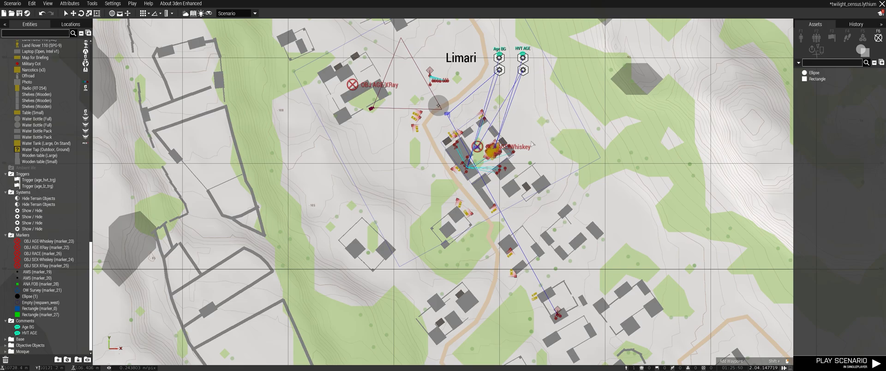
scroll(549, 142, "down", 2)
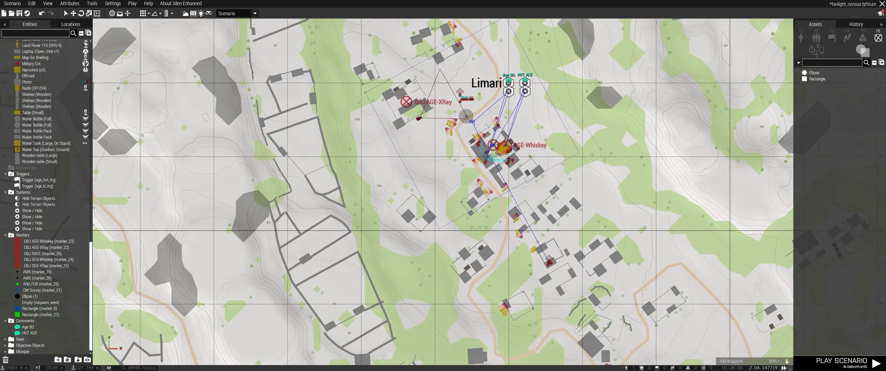
right_click_drag(438, 170, 497, 258)
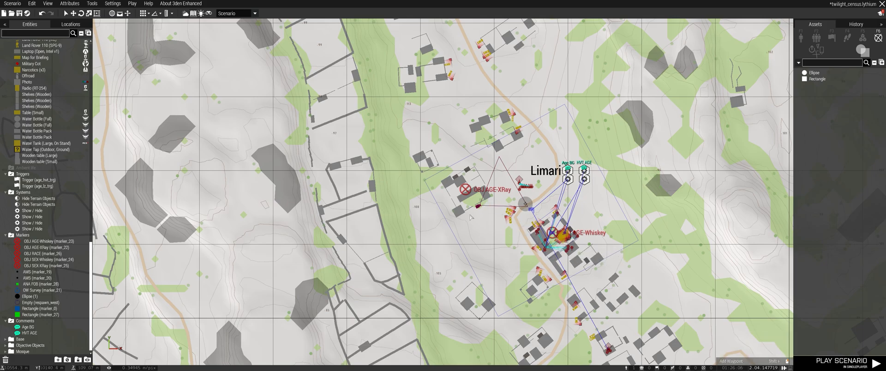
scroll(570, 250, "down", 3)
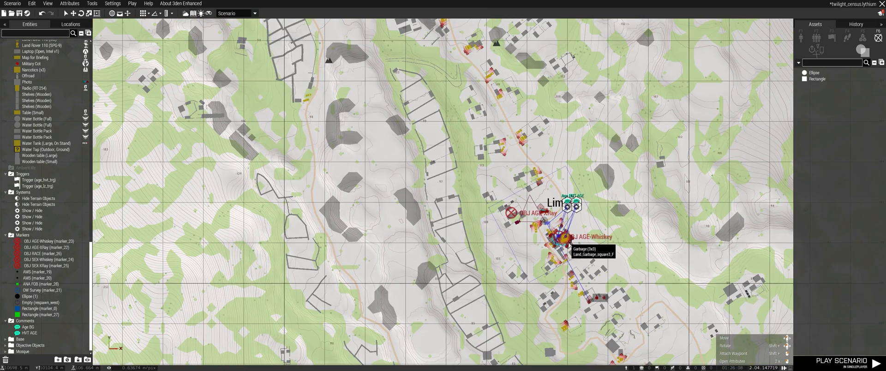
scroll(570, 250, "up", 3)
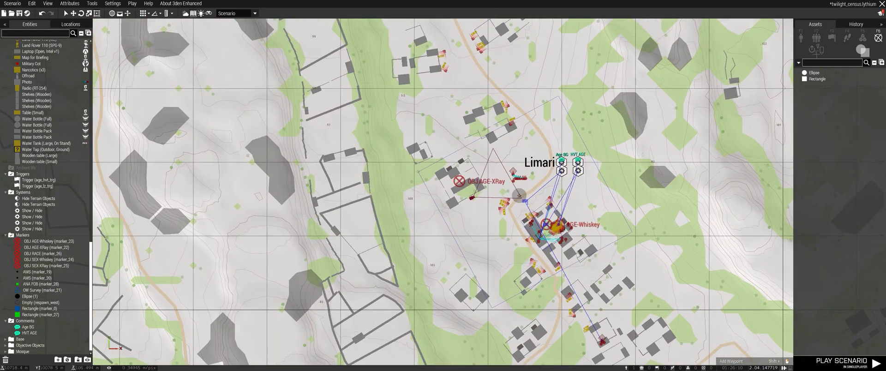
scroll(572, 248, "up", 3)
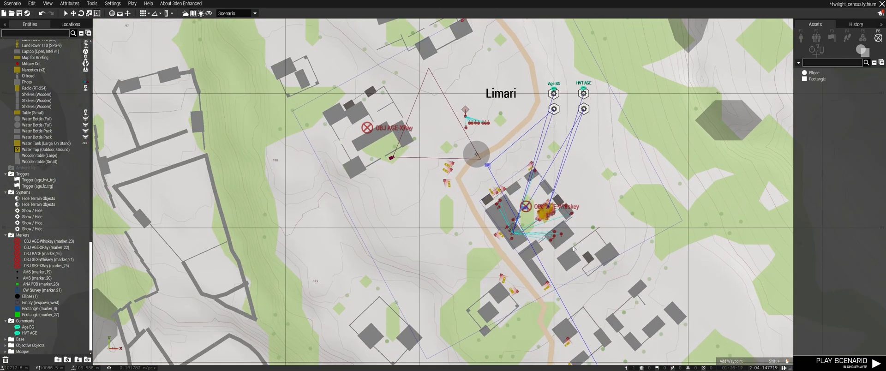
scroll(632, 249, "down", 3)
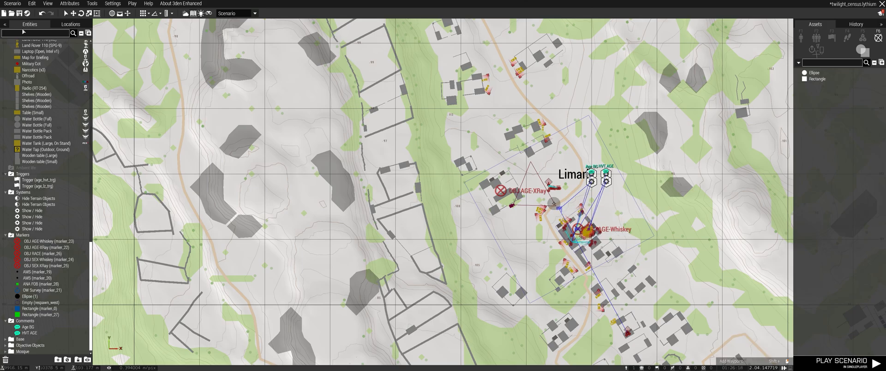
Step: Save the scenario and switch to the twilight_census.lythium mission folder in File Explorer
key("ctrl+s")
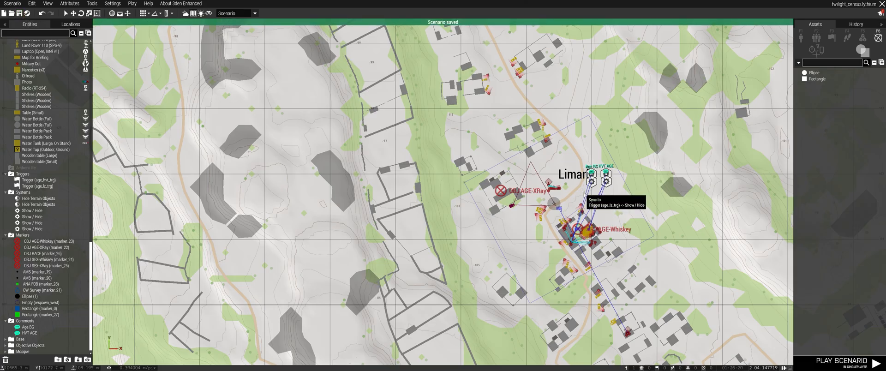
key("alt+Tab")
left_click(518, 35)
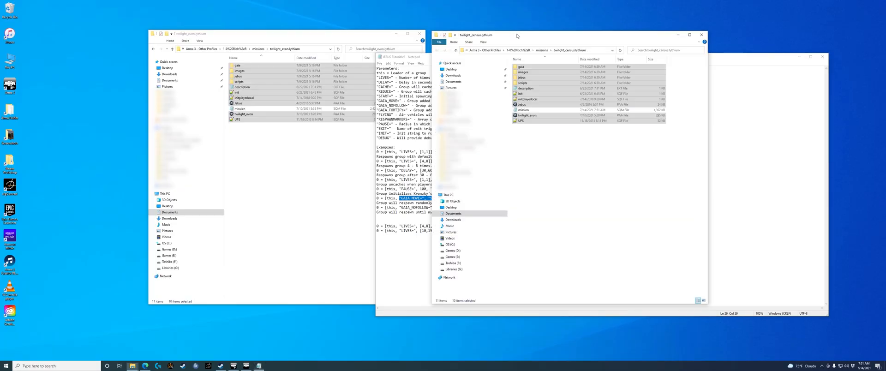
Step: Open the mission's description file in Notepad, review its CfgFunctions includes for gaia and jebus, and close it
left_click(544, 90)
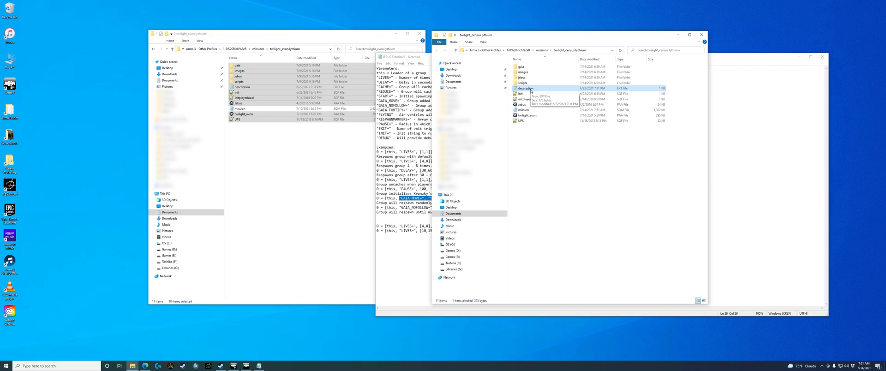
left_click(526, 97)
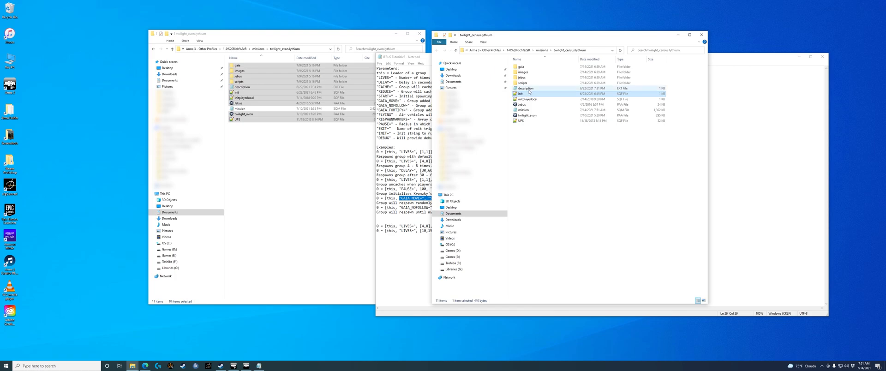
double_click(529, 89)
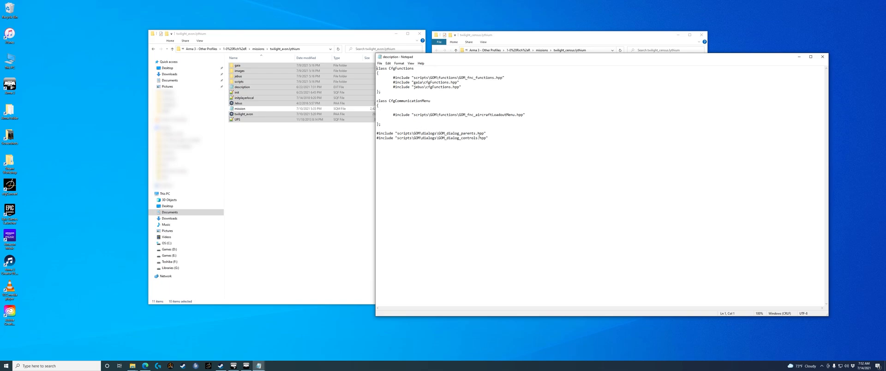
left_click(822, 57)
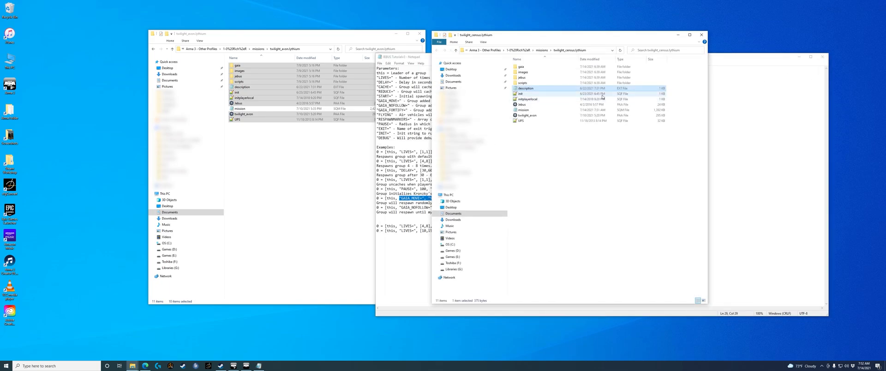
Step: Open the mission's init file with Notepad and highlight the loop that sets the alpha of markers 1 to 100 to 0
left_click(523, 94)
right_click(523, 94)
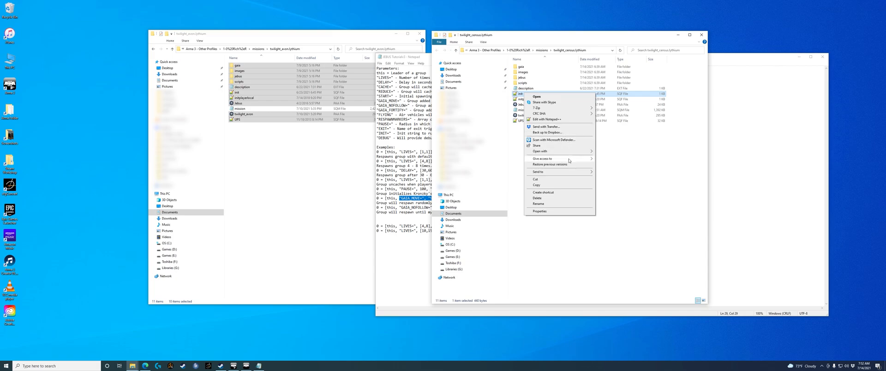
mouse_move(565, 153)
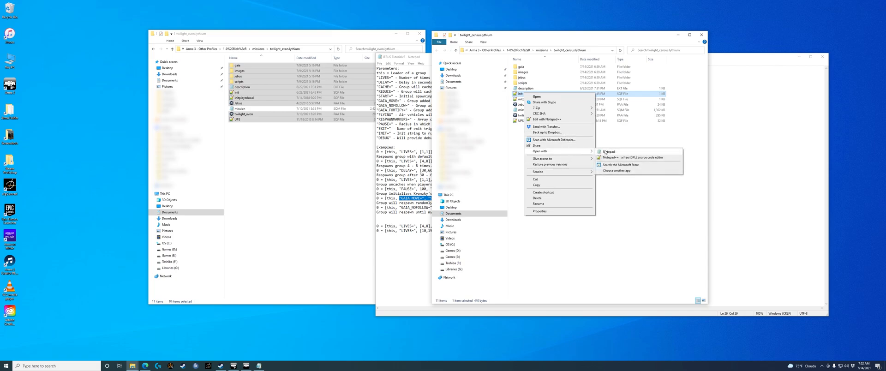
left_click(613, 152)
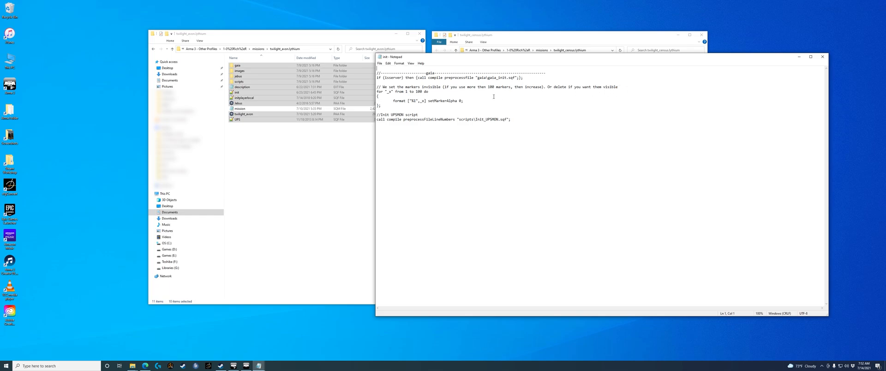
left_click_drag(398, 108, 373, 95)
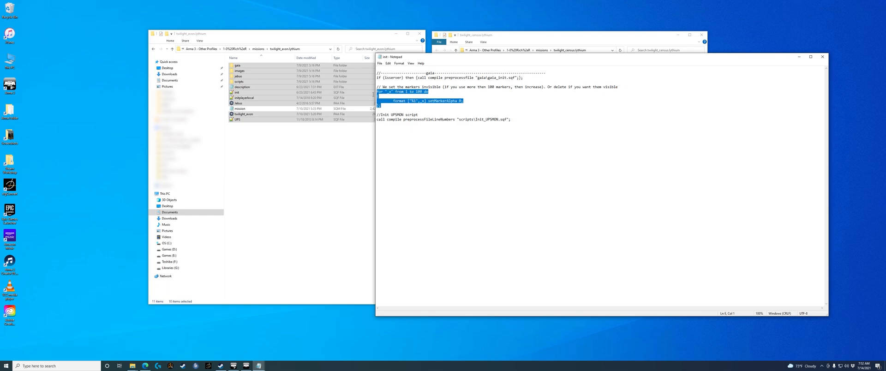
Step: Close the init file, and review the mission's initplayerlocal file in Notepad before closing it too
left_click(822, 57)
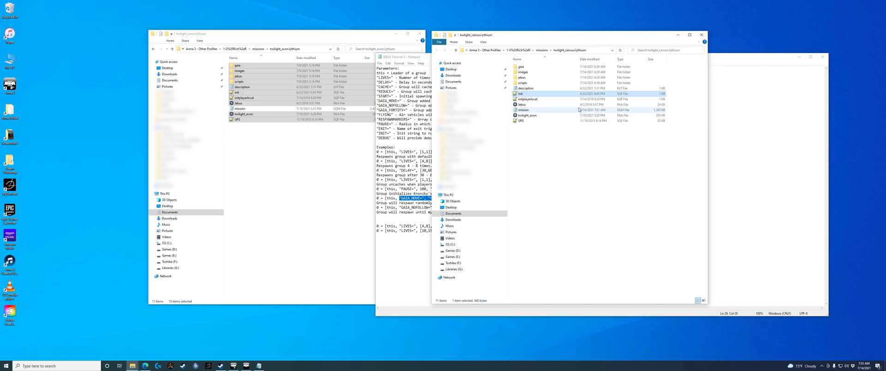
right_click(538, 100)
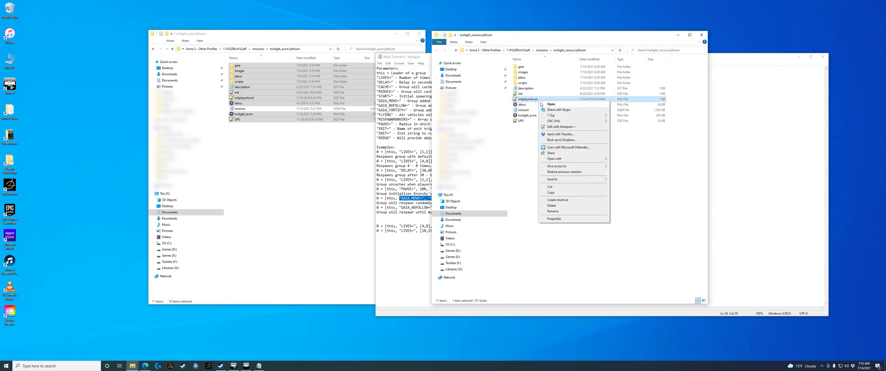
mouse_move(562, 159)
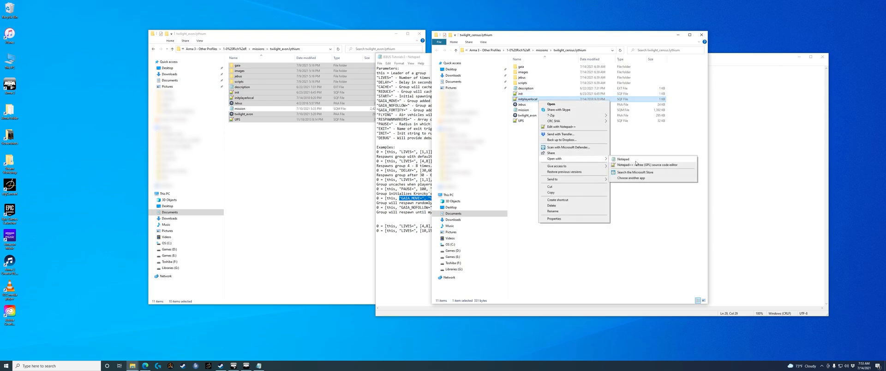
left_click(623, 159)
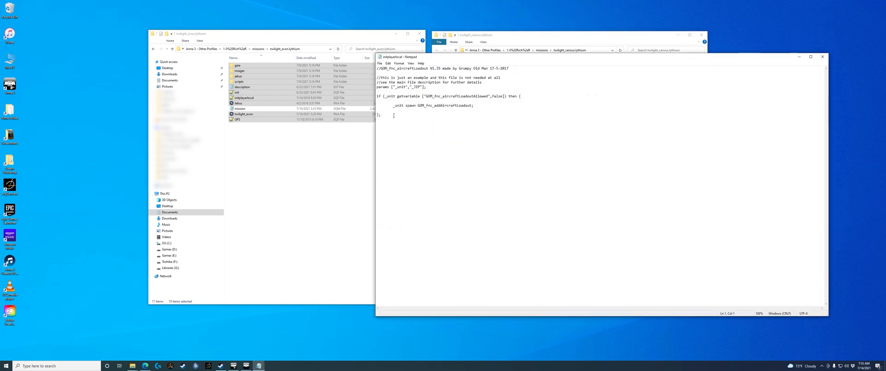
left_click(822, 56)
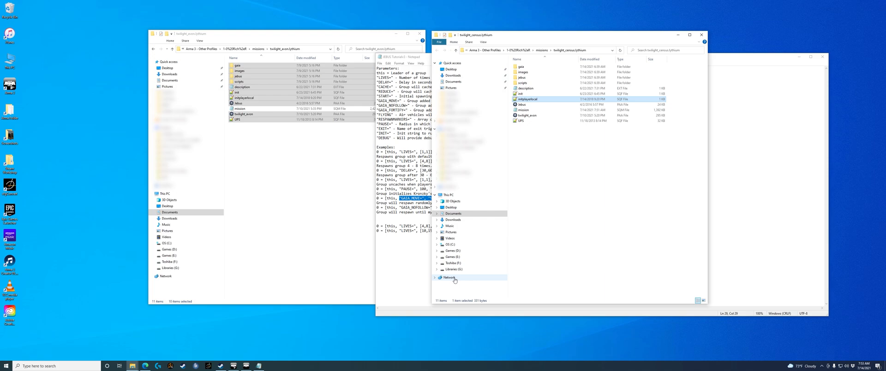
Step: Switch back to the Arma 3 Eden Editor and examine the map around Limari, covering the ellipse marker and the militia compounds
left_click(247, 367)
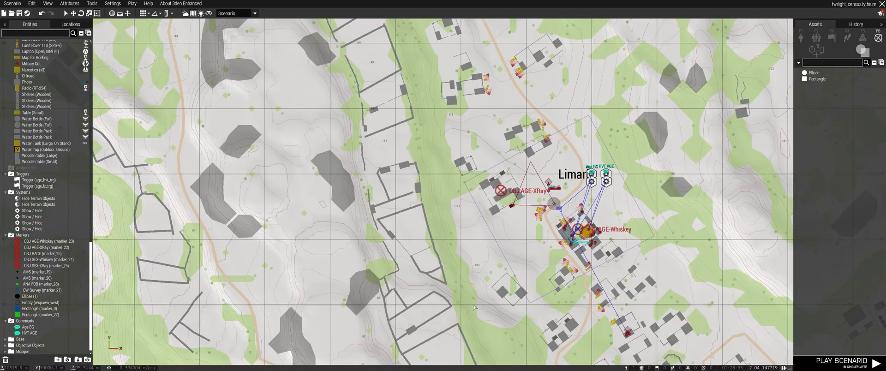
scroll(557, 206, "up", 3)
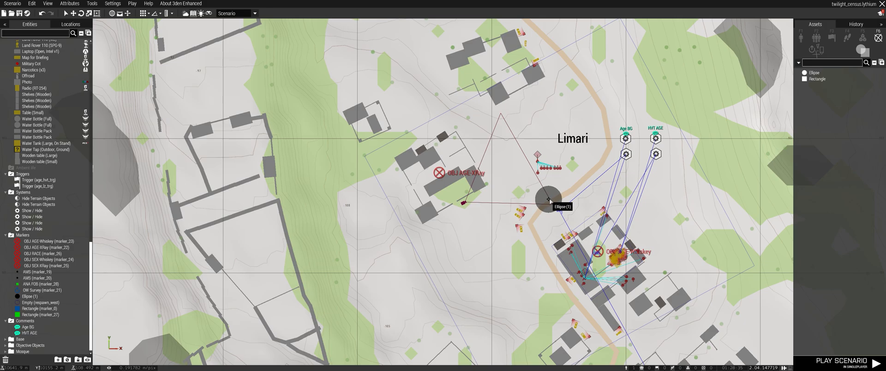
left_click(549, 199)
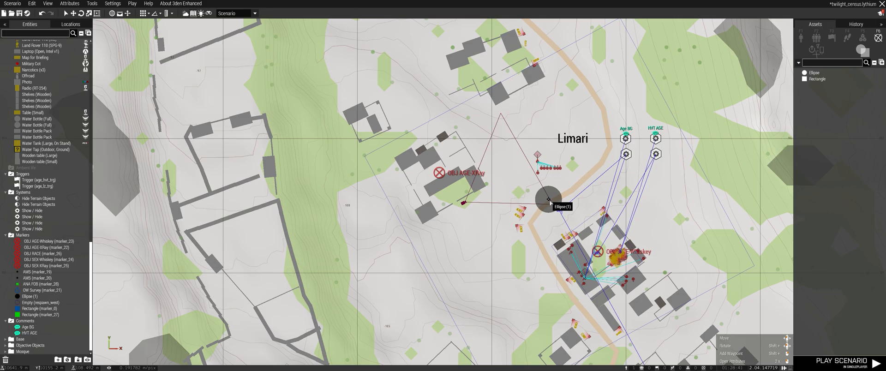
scroll(616, 298, "down", 2)
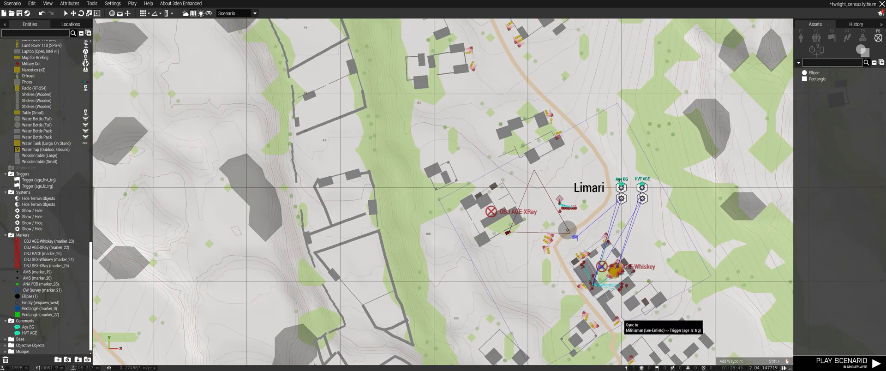
right_click_drag(619, 319, 575, 210)
scroll(647, 324, "up", 5)
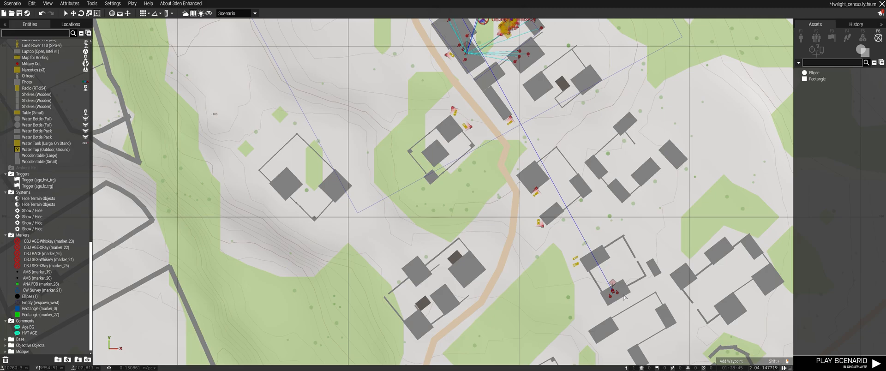
scroll(622, 295, "down", 3)
right_click_drag(641, 41, 614, 177)
right_click_drag(453, 193, 462, 236)
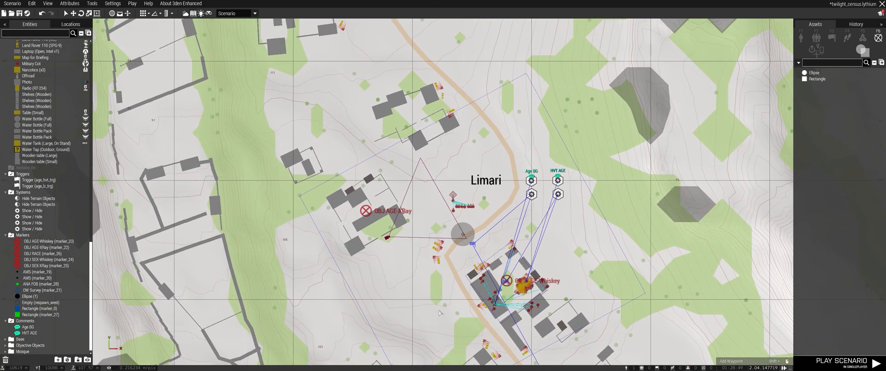
scroll(508, 299, "up", 3)
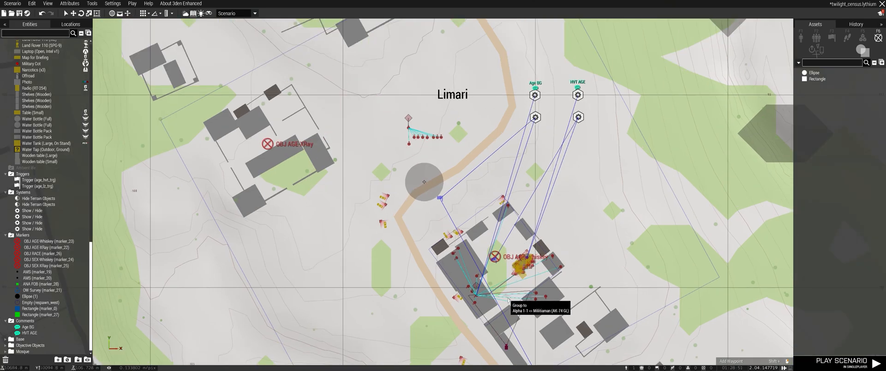
Step: Switch to the 3D view and look over the OBJ AGE-Whiskey compound with its synced units and modules
key("m")
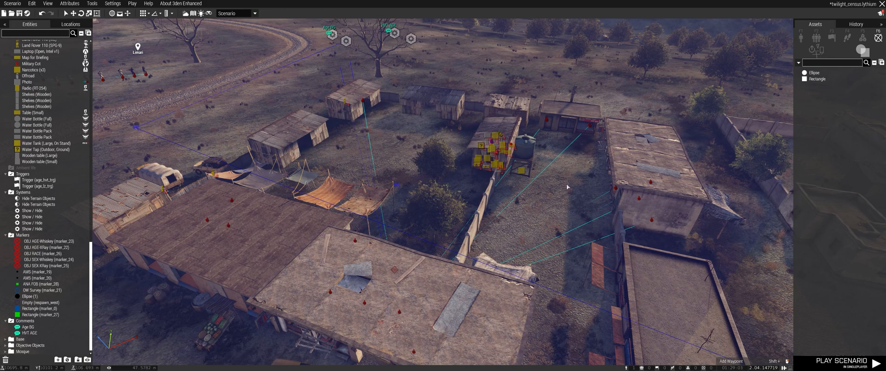
right_click_drag(523, 218, 562, 226)
key("w")
key("q")
key("s")
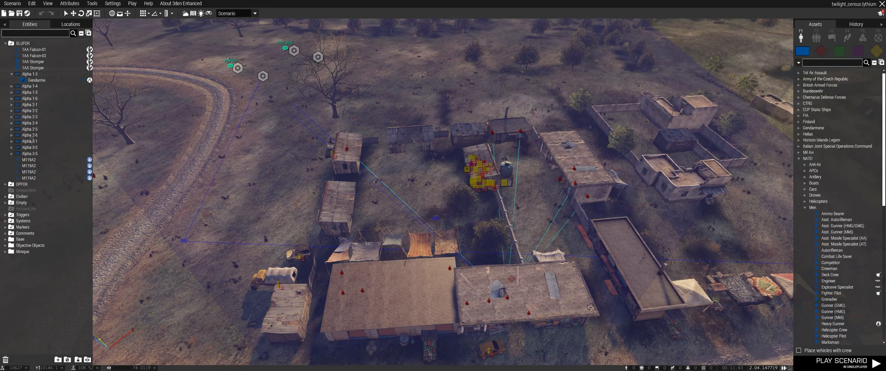
Step: Inspect the militia group inside the compound southeast of OBJ AGE-Whiskey and review the Lee-Enfield militiaman's attributes
right_click_drag(728, 203, 739, 248)
key("w")
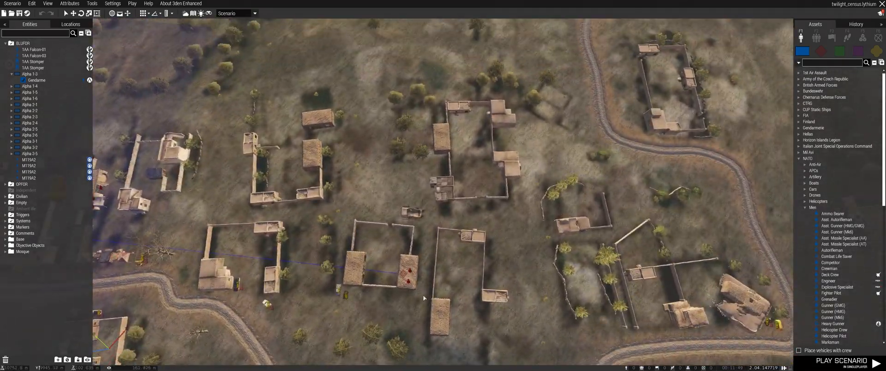
left_click(410, 283)
right_click_drag(409, 284, 406, 163)
key("w")
key("w")
key("w")
key("ctrl+v")
left_click_drag(475, 182, 423, 204, "shift")
left_click(424, 207)
left_click(424, 206)
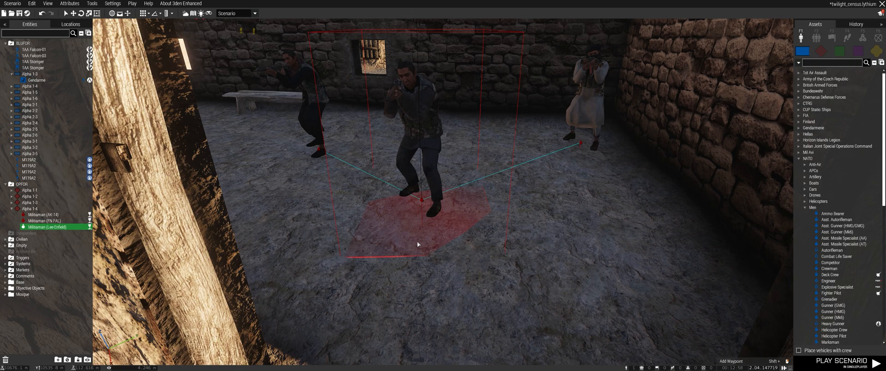
double_click(422, 200)
left_click(534, 316)
Step: Return to the map view and look over the Limari area around OBJ AGE-Whiskey
key("m")
scroll(454, 184, "up", 10)
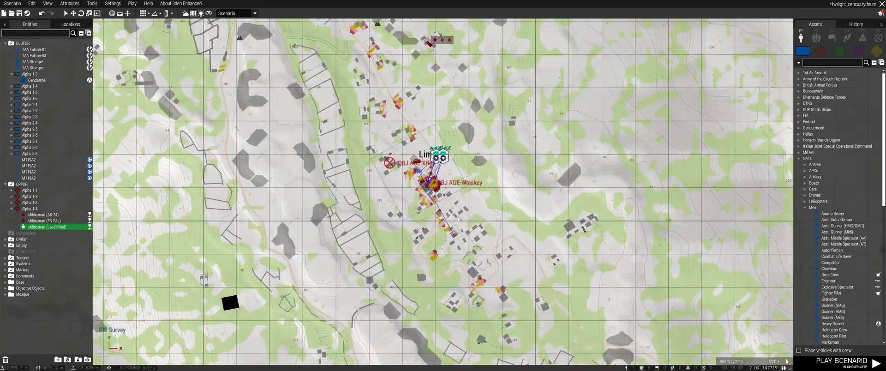
scroll(450, 205, "up", 3)
scroll(450, 205, "down", 3)
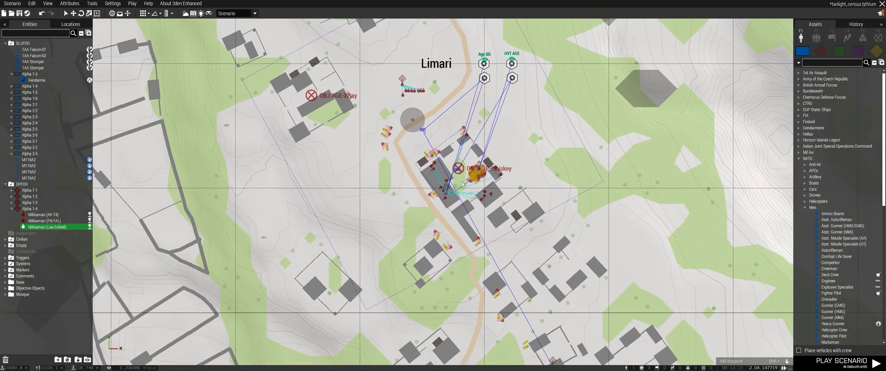
Step: Sync the age_lz_trg trigger to the militia group at the compound north of Limari
scroll(449, 205, "up", 3)
left_click(438, 196)
left_click_drag(415, 191, 409, 201)
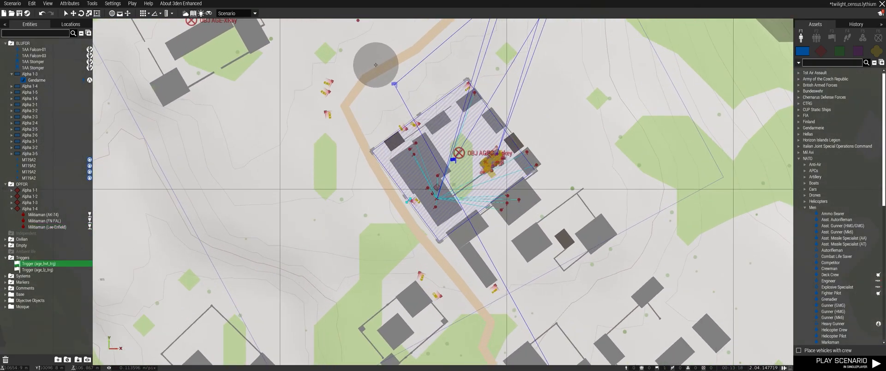
scroll(487, 127, "down", 5)
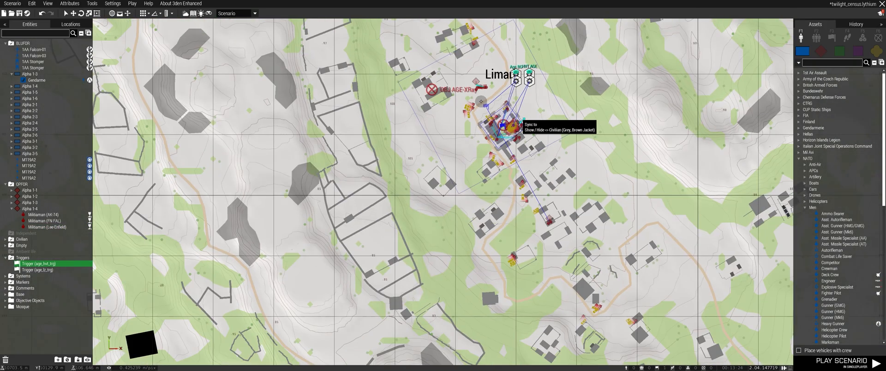
scroll(523, 158, "down", 3)
scroll(495, 158, "up", 5)
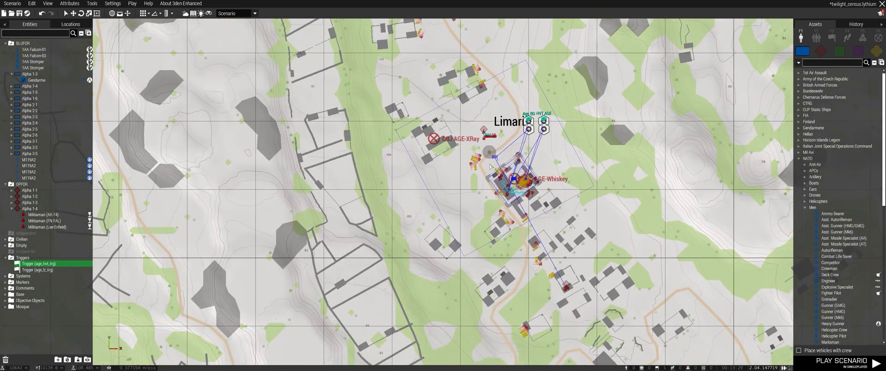
right_click(495, 158)
mouse_move(507, 161)
left_click(600, 161)
right_click_drag(548, 123, 519, 258)
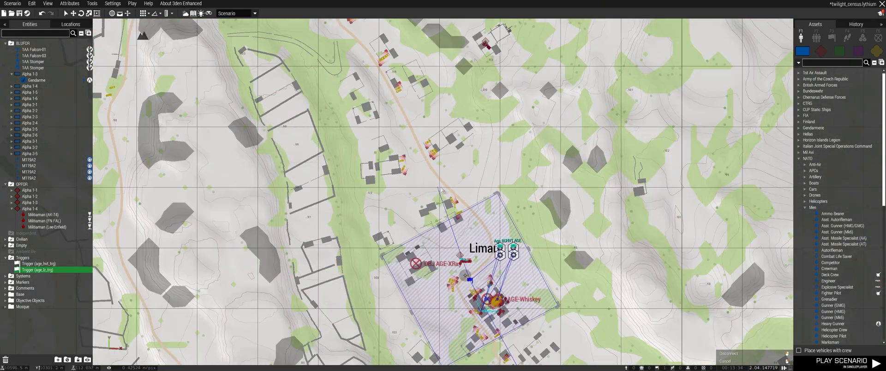
right_click_drag(498, 83, 495, 277)
scroll(495, 132, "up", 5)
scroll(600, 217, "down", 5)
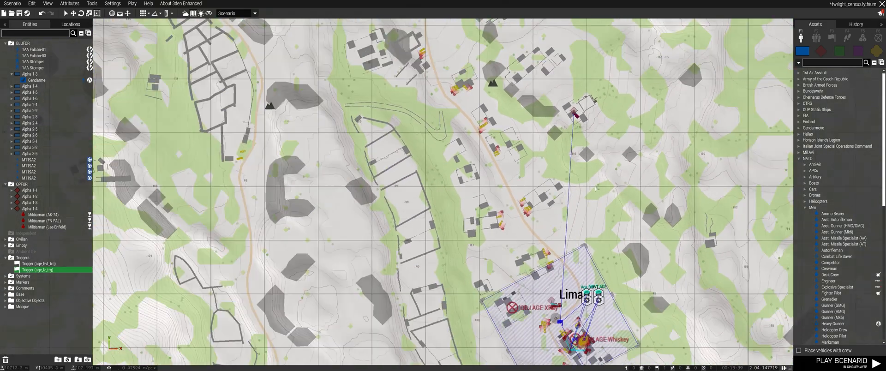
Step: Paste a copy of the three-man militia team in front of the stone hut in the walled fields northwest of Limari
scroll(600, 217, "down", 2)
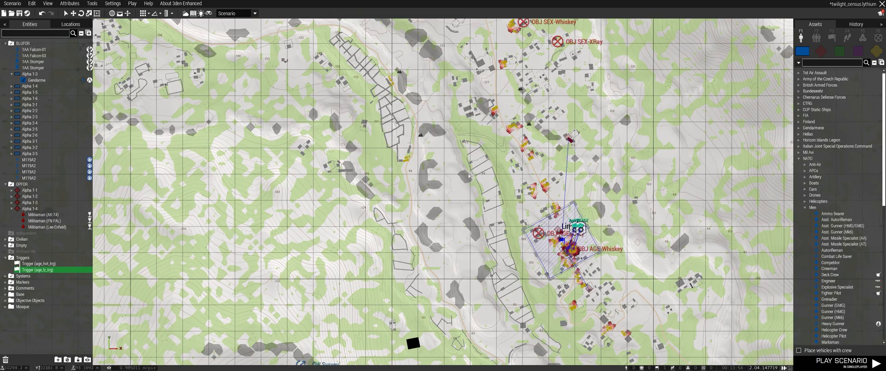
scroll(483, 163, "up", 2)
middle_click(491, 158)
key("m")
key("w")
key("a")
right_click_drag(506, 168, 593, 175)
key("ctrl+v")
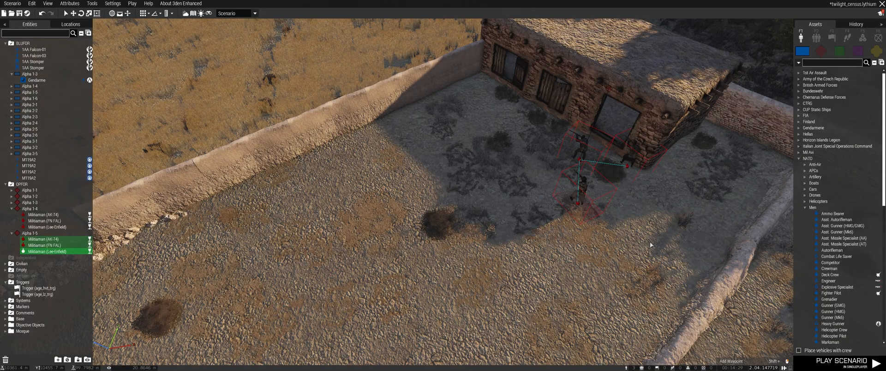
Step: Move the pasted militia team inside the stone hut and adjust its height to the floor
left_click_drag(579, 159, 615, 133)
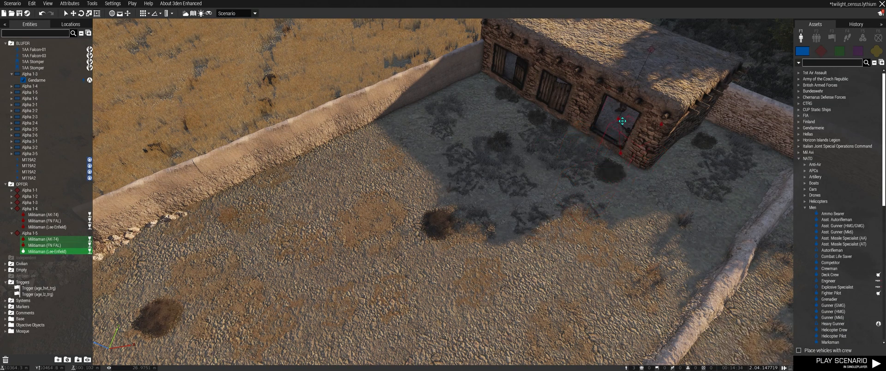
right_click_drag(618, 139, 538, 160)
key("w")
left_click_drag(538, 161, 536, 149, "alt")
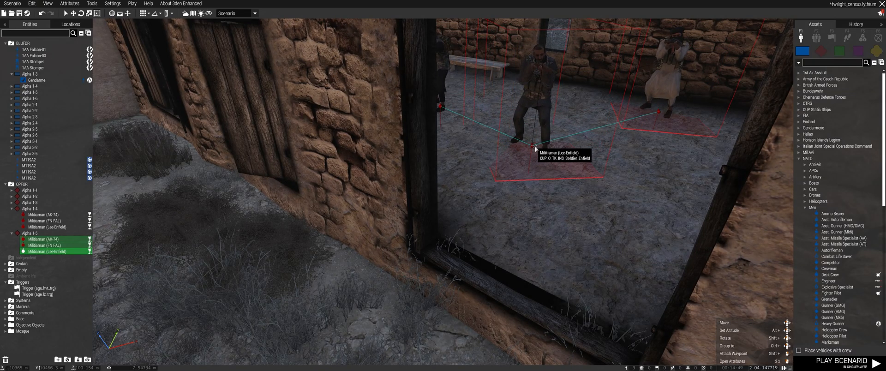
Step: Sync the Lee-Enfield militiaman of the northwest hut team to the age_lz_trg trigger
key("m")
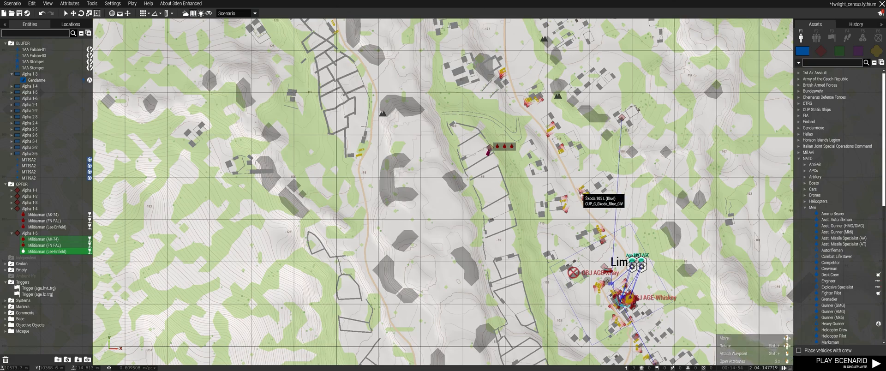
scroll(479, 171, "up", 5)
scroll(480, 171, "up", 2)
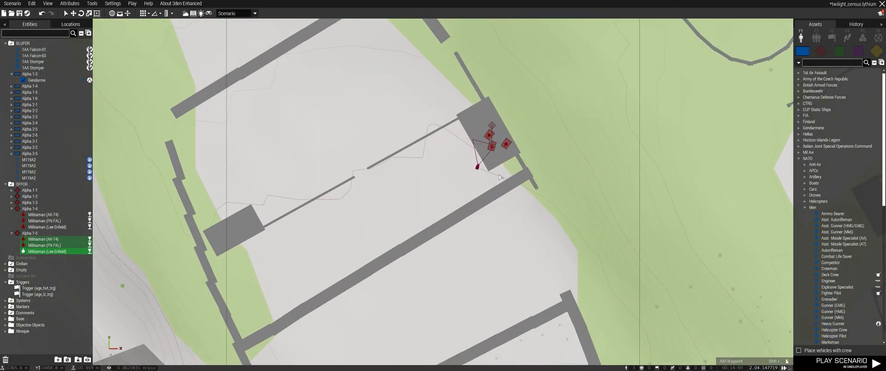
left_click(499, 174)
right_click(491, 146)
mouse_move(503, 151)
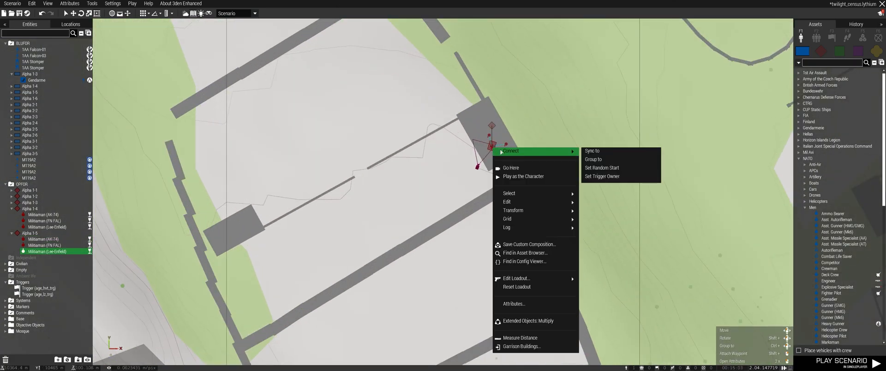
left_click(592, 151)
scroll(653, 304, "down", 8)
right_click_drag(655, 309, 440, 98)
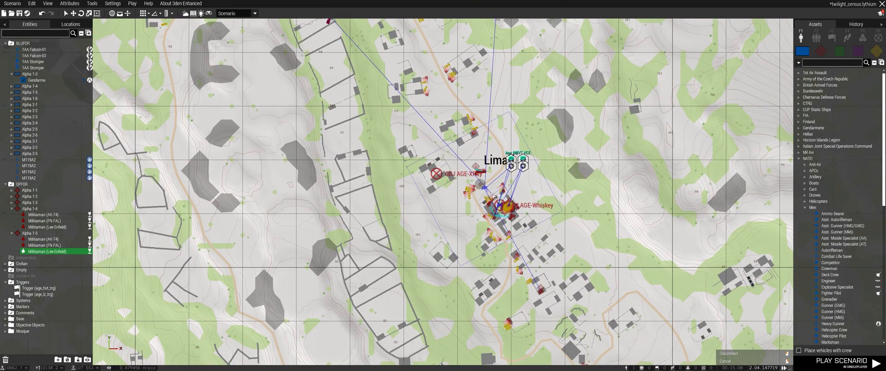
scroll(489, 199, "up", 5)
left_click(469, 160)
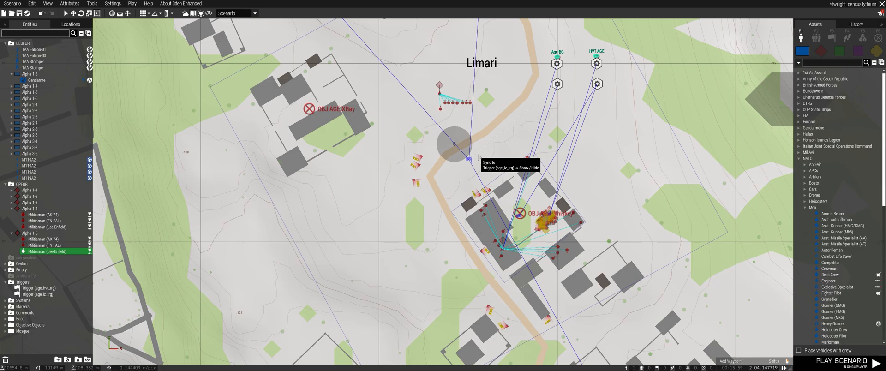
Step: Paste another three-man militia team inside the hut in the walled fields southwest of Limari and position it within the room
scroll(457, 213, "down", 10)
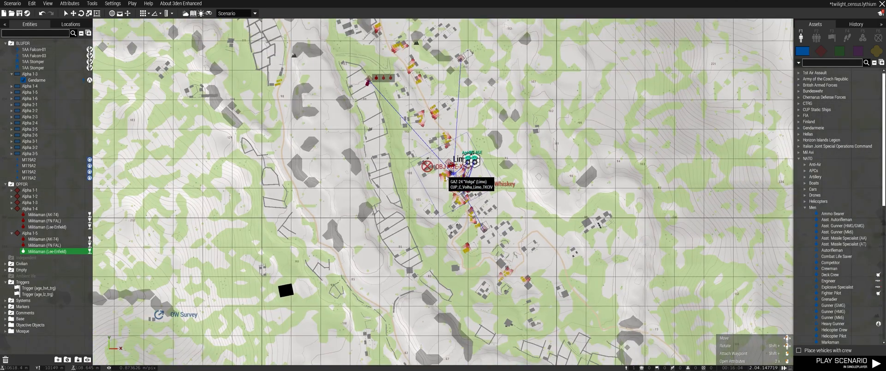
scroll(442, 266, "up", 7)
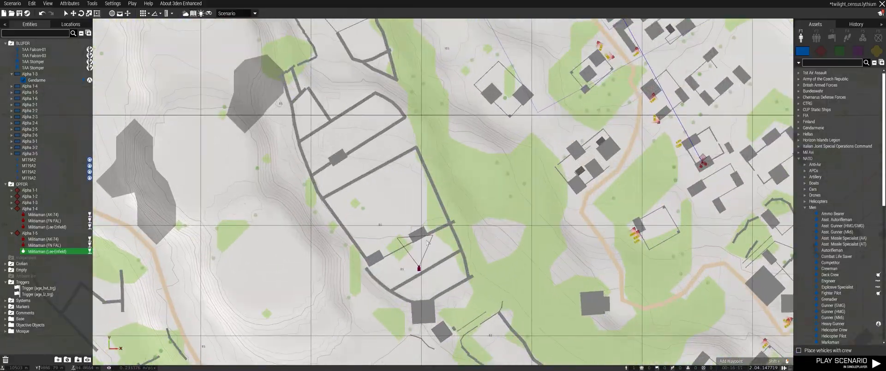
key("m")
key("w")
right_click_drag(427, 242, 383, 253)
key("ctrl+v")
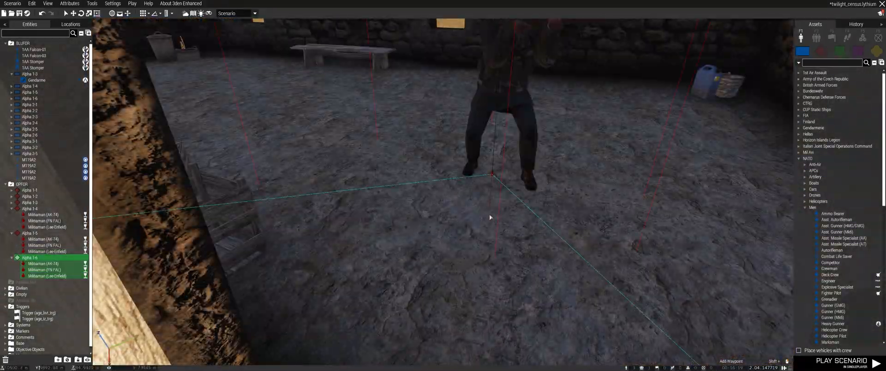
left_click_drag(492, 186, 483, 106)
left_click(481, 114)
left_click(484, 106)
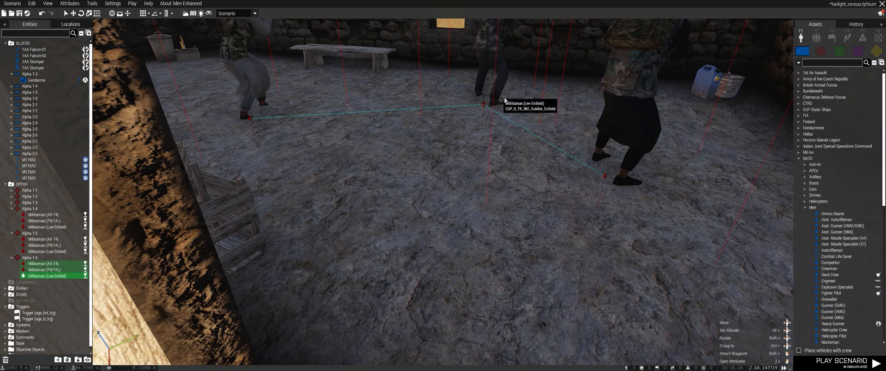
left_click(493, 139)
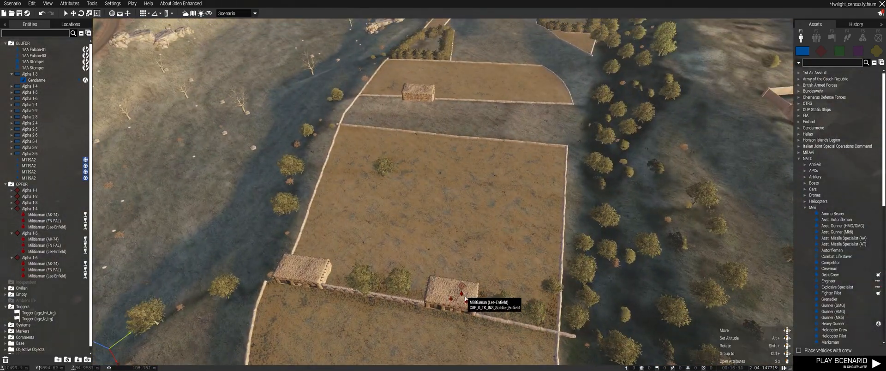
Step: Sync the Lee-Enfield militiaman of the southwest hut team to the age_lz_trg trigger
left_click(464, 297)
right_click_drag(658, 272, 679, 267)
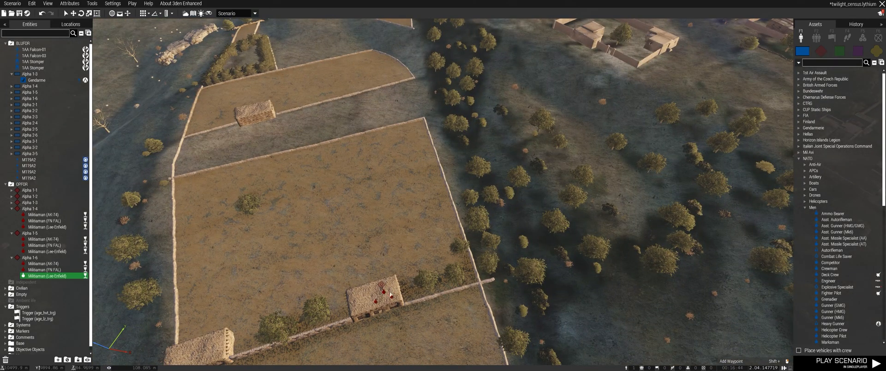
right_click(385, 165)
mouse_move(456, 168)
left_click(505, 170)
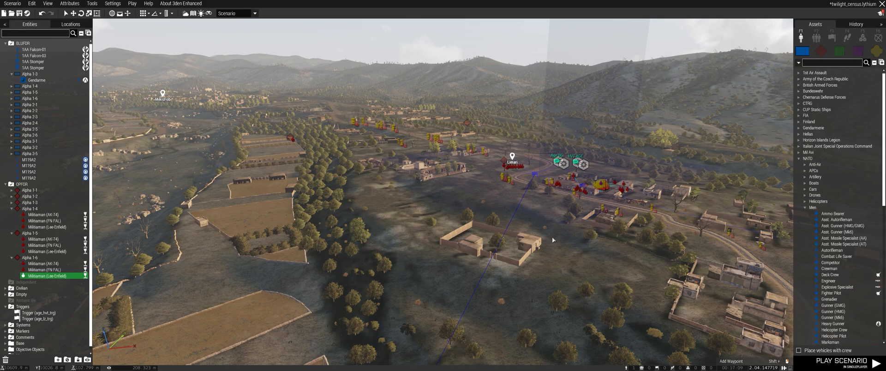
Step: Paste a further militia team in the narrow yard between the outer wall and the house of the nearby compound, and rotate it
key("q")
key("w")
right_click_drag(556, 295, 544, 272)
key("w")
key("ctrl+v")
left_click_drag(548, 291, 560, 223, "shift")
Step: Sync the compound yard team's Lee-Enfield militiaman to the age_lz_trg trigger and save the scenario
right_click(559, 223)
mouse_move(618, 168)
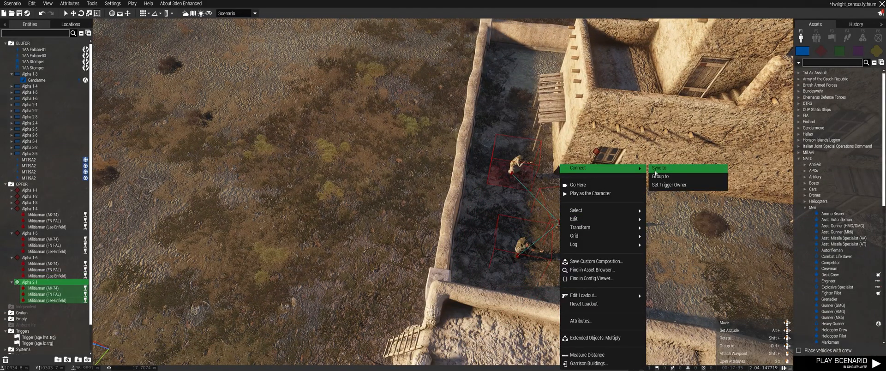
left_click(559, 224)
right_click(560, 223)
left_click(659, 168)
right_click_drag(705, 237, 683, 221)
key("w")
left_click(490, 160)
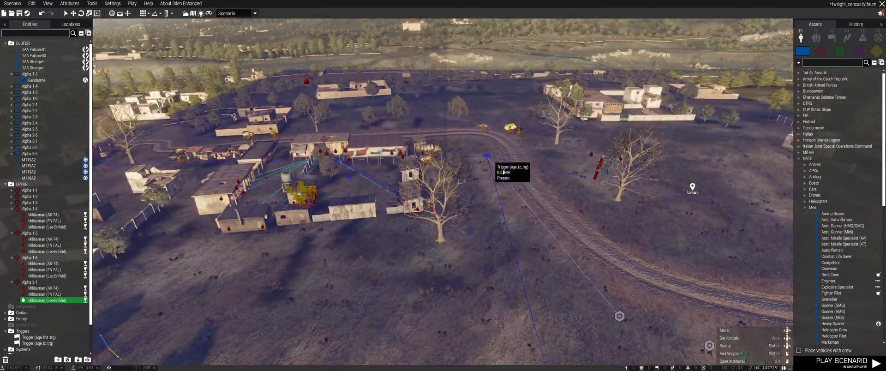
scroll(544, 230, "down", 5)
left_click(20, 14)
Step: Place a Dismantled car wreck in the Limari compound's courtyard near the water tank
scroll(441, 198, "up", 2)
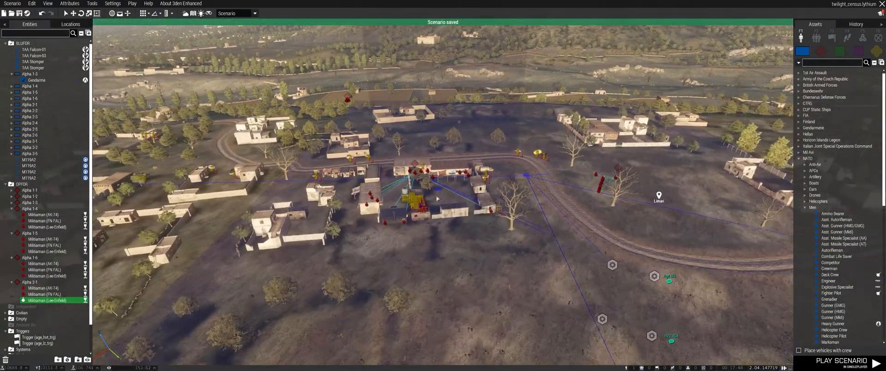
scroll(442, 198, "up", 6)
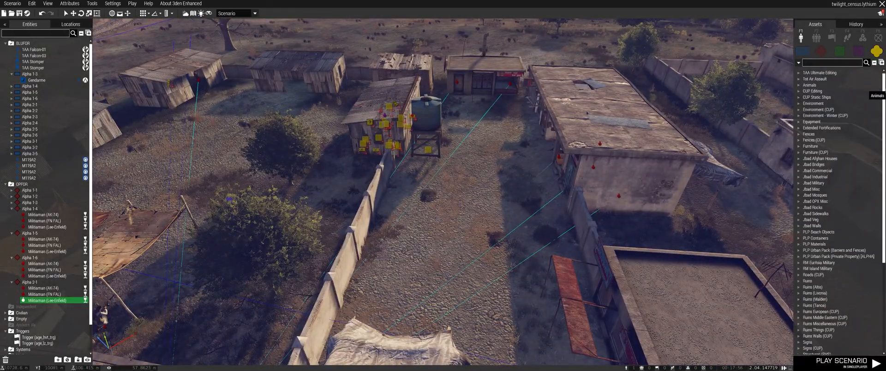
scroll(855, 331, "down", 5)
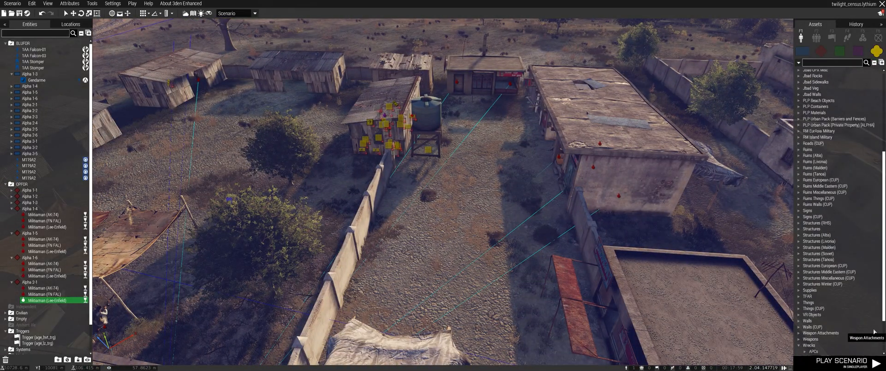
scroll(874, 333, "down", 2)
left_click(805, 315)
scroll(845, 311, "down", 3)
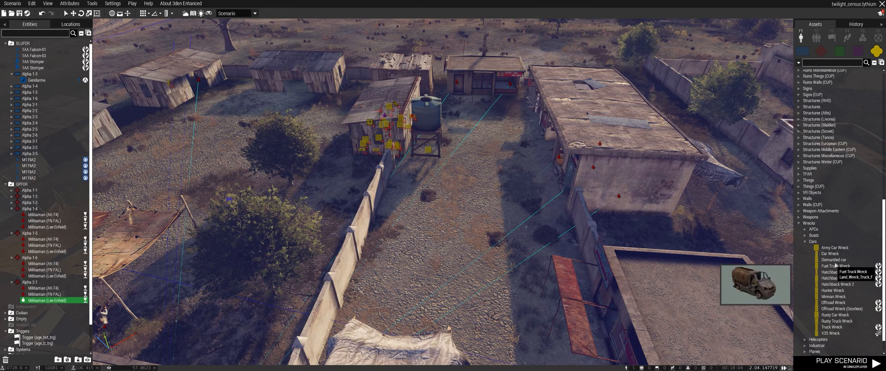
left_click(835, 267)
left_click(475, 194)
left_click_drag(473, 200, 442, 206)
Step: Disable simulation and damage in the dismantled car's special states
double_click(442, 205)
left_click(339, 225)
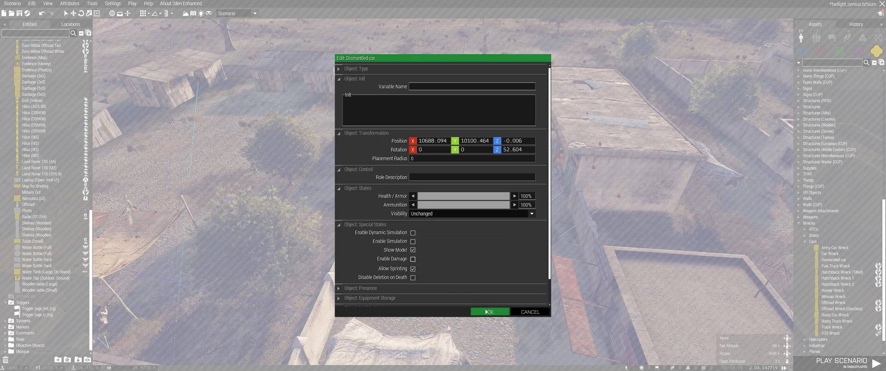
left_click(488, 311)
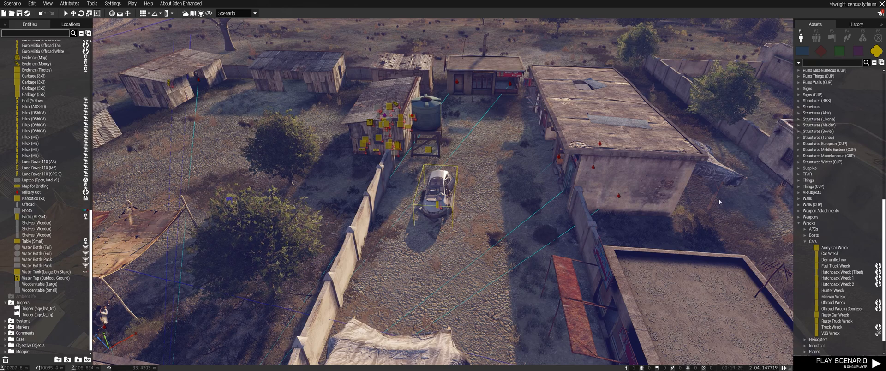
Step: Place and rotate a Minivan Wreck across the courtyard from the dismantled car, and move the dismantled car closer to the concrete wall
left_click(832, 296)
left_click(528, 240)
left_click_drag(530, 237, 526, 224, "shift")
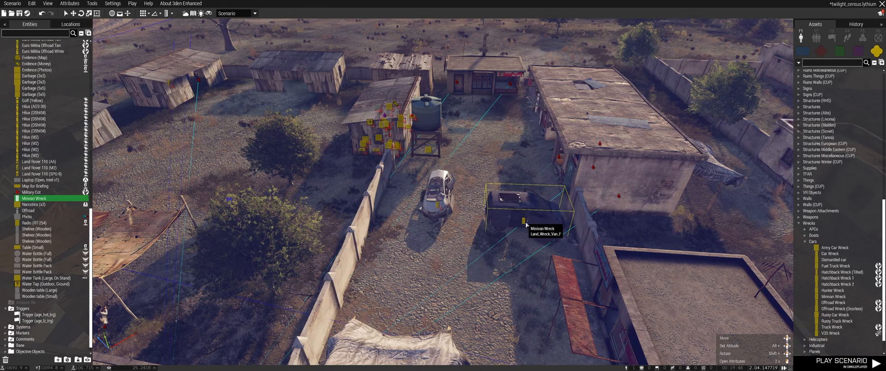
double_click(526, 224)
left_click(490, 312)
left_click(597, 289)
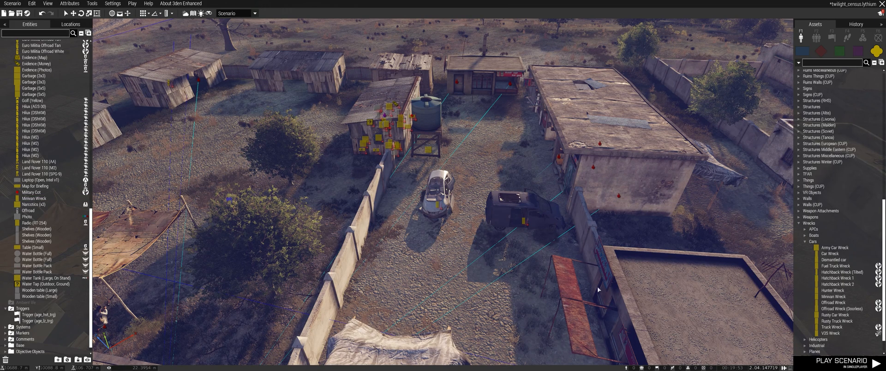
left_click_drag(434, 197, 416, 197)
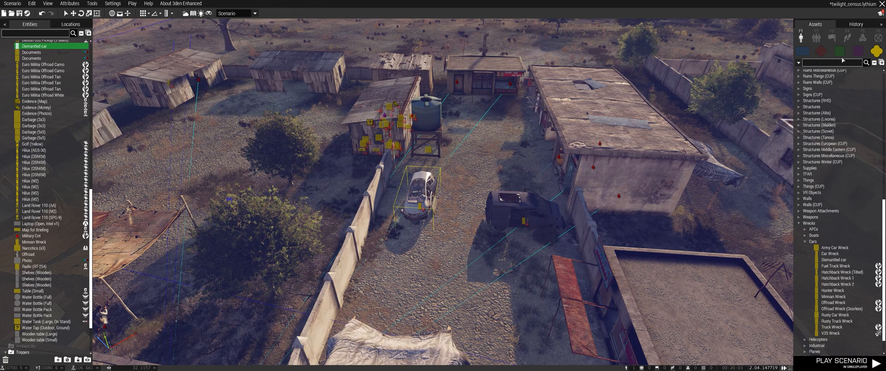
Step: Place a civilian Offroad pickup in the courtyard beside the canvas shelter and rotate it crosswise to the concrete wall
left_click(821, 51)
left_click(857, 51)
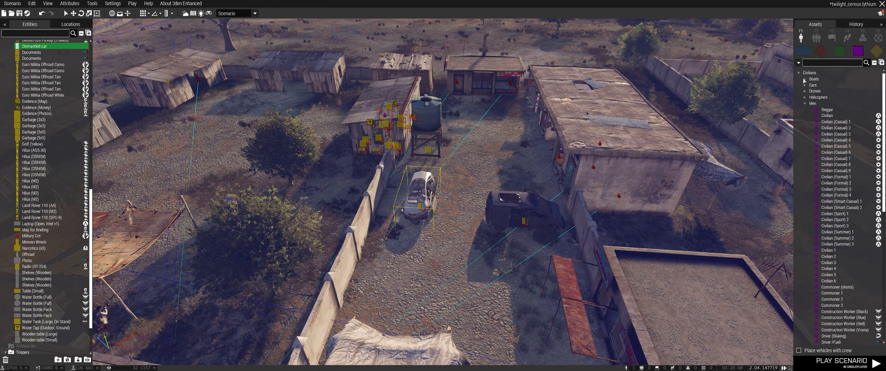
scroll(835, 302, "down", 5)
scroll(833, 277, "up", 8)
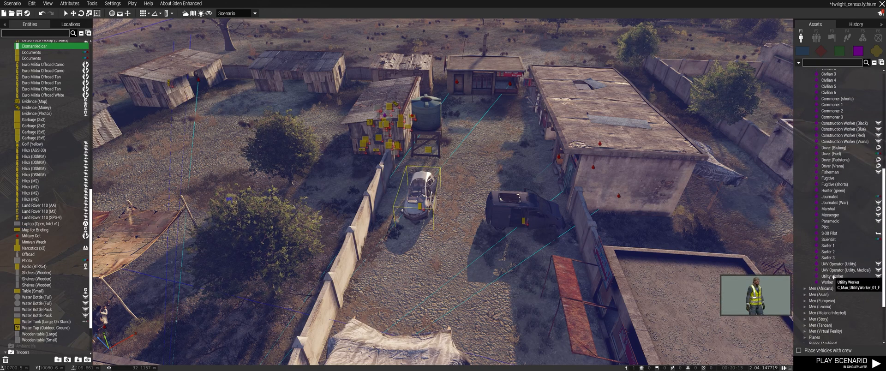
left_click(804, 85)
scroll(834, 230, "down", 4)
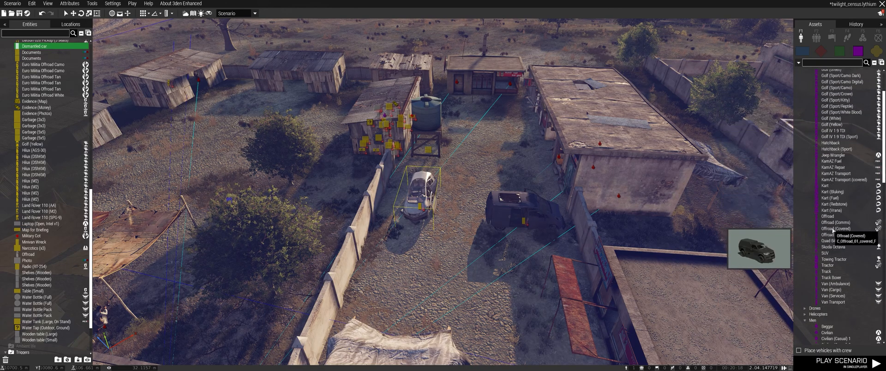
left_click(828, 196)
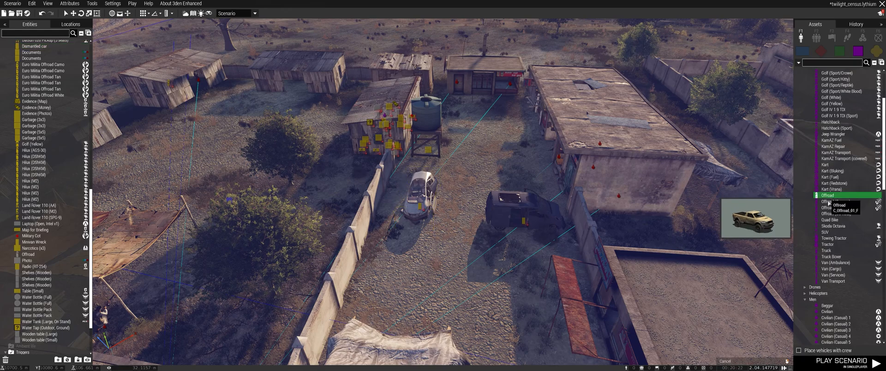
left_click(452, 262)
right_click_drag(452, 262, 445, 281)
left_click_drag(474, 179, 539, 196, "shift")
left_click_drag(469, 194, 466, 205)
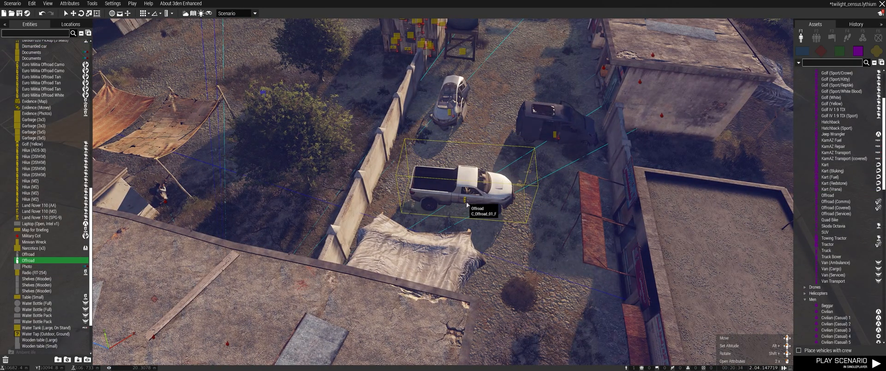
Step: Place an unmanned KORD turret of the Armed Forces of the Russian Federation between the pickup and the dismantled car
left_click(820, 51)
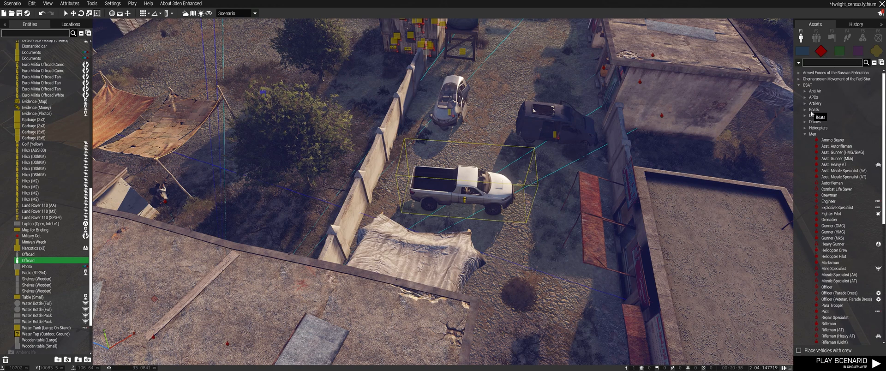
left_click(799, 73)
left_click(805, 225)
left_click(825, 256)
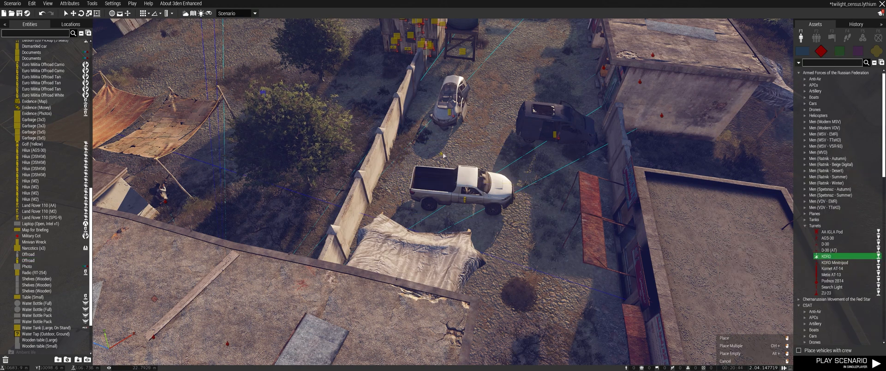
left_click(442, 156)
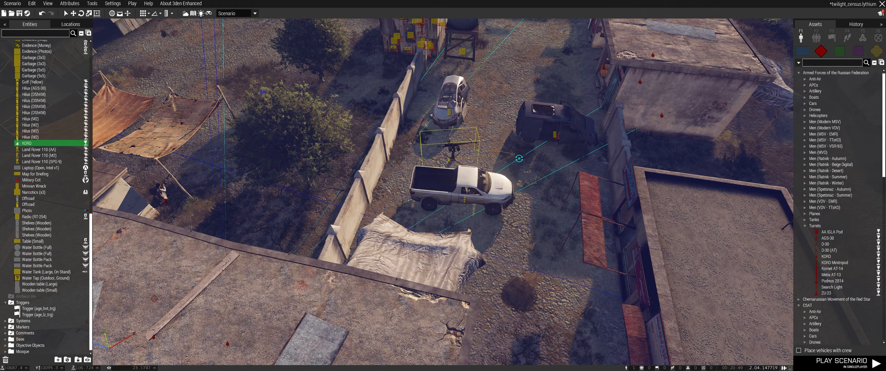
Step: Open the shared attributes of the KORD turret and the courtyard pickup and accept them
left_click(480, 192, "ctrl")
right_click(464, 165)
mouse_move(485, 224)
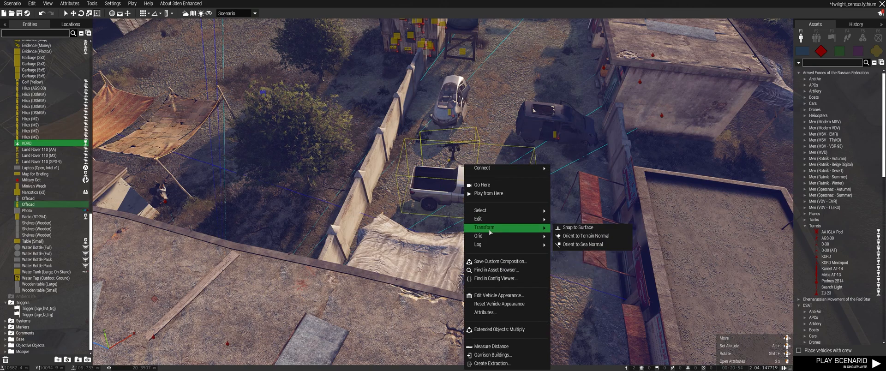
left_click(507, 313)
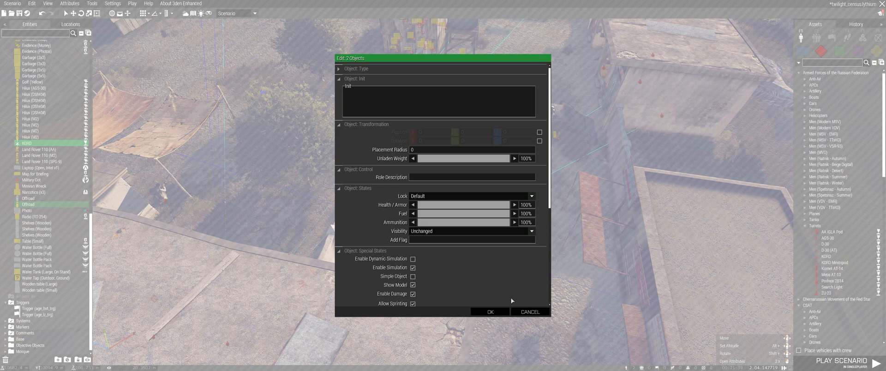
left_click(489, 311)
left_click(471, 203)
right_click_drag(573, 207, 573, 207)
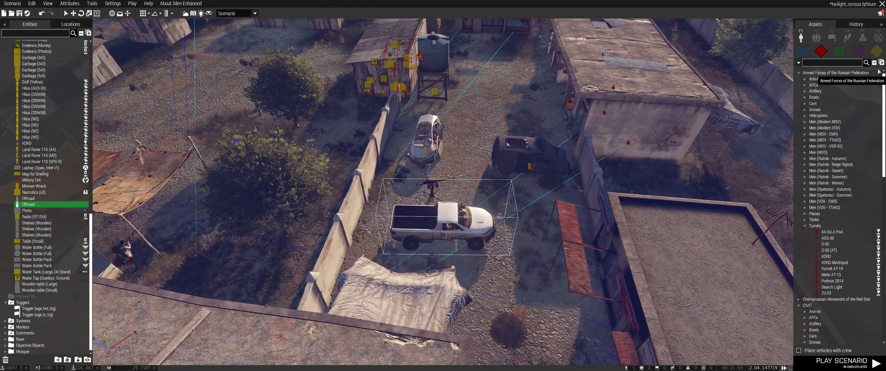
Step: Browse the Things prop categories and go through the Tools props for workshop items
left_click(876, 51)
left_click(874, 63)
left_click(799, 304)
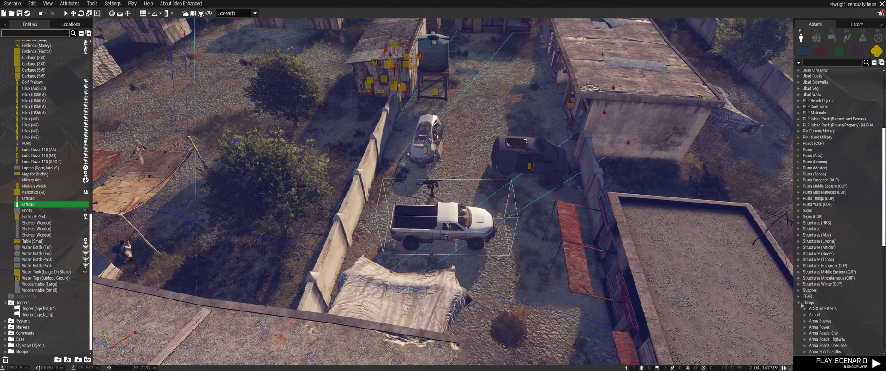
scroll(859, 284, "down", 4)
left_click(804, 288)
scroll(830, 259, "down", 1)
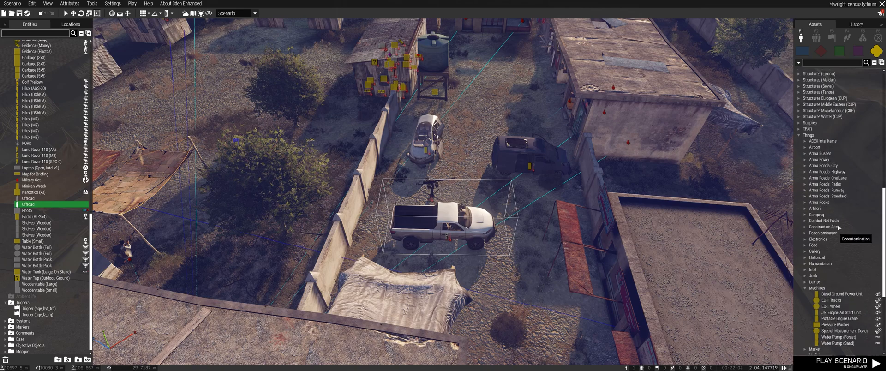
left_click(804, 267)
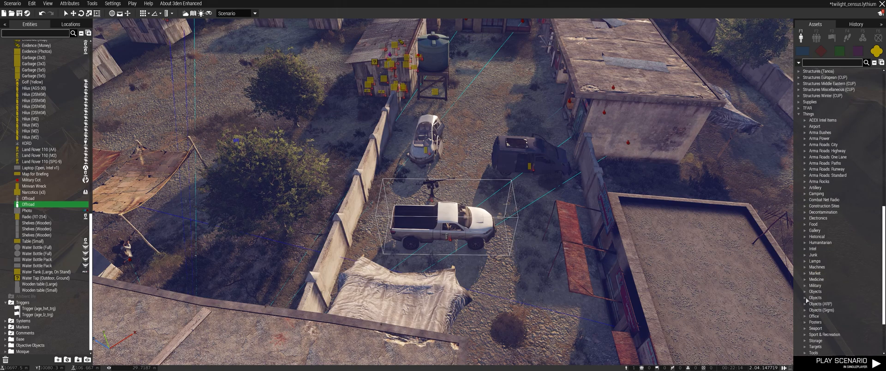
scroll(843, 299, "down", 3)
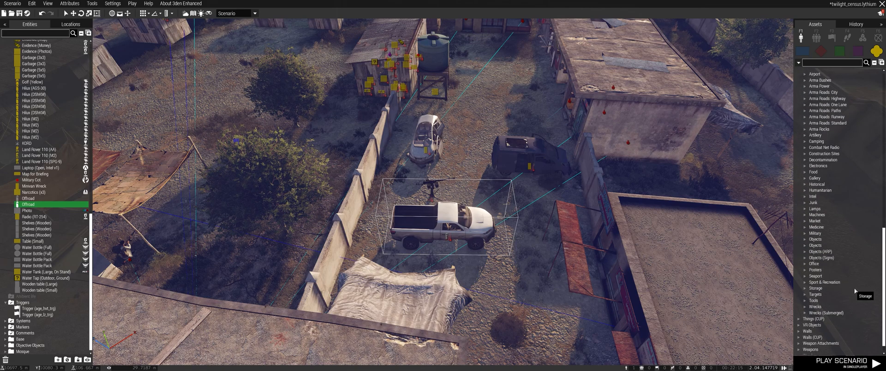
left_click(805, 300)
scroll(842, 318, "down", 10)
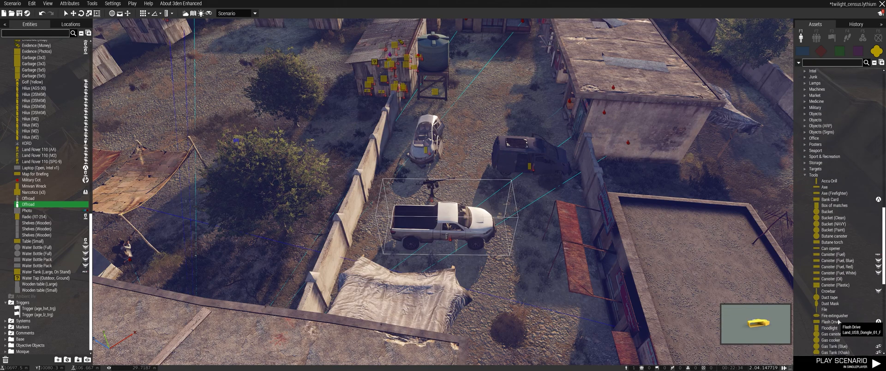
scroll(838, 321, "down", 6)
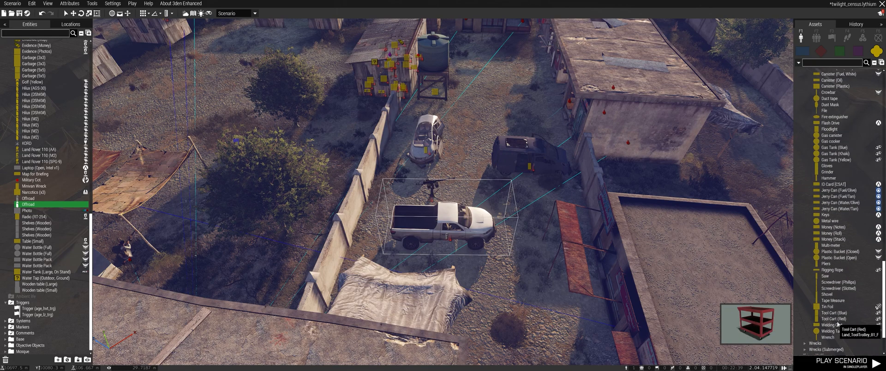
Step: Place a red tool cart beside the minivan wreck and a blue tool cart between the KORD turret and the wreck
left_click(829, 318)
left_click(476, 200)
left_click_drag(475, 194, 487, 149)
double_click(487, 155)
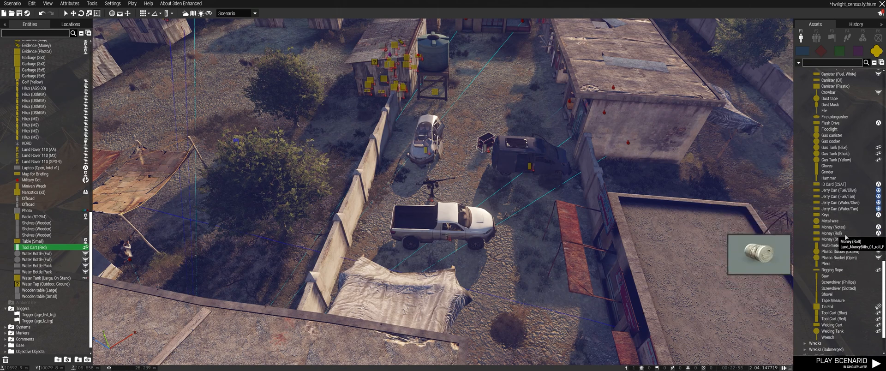
left_click(835, 313)
left_click(472, 190)
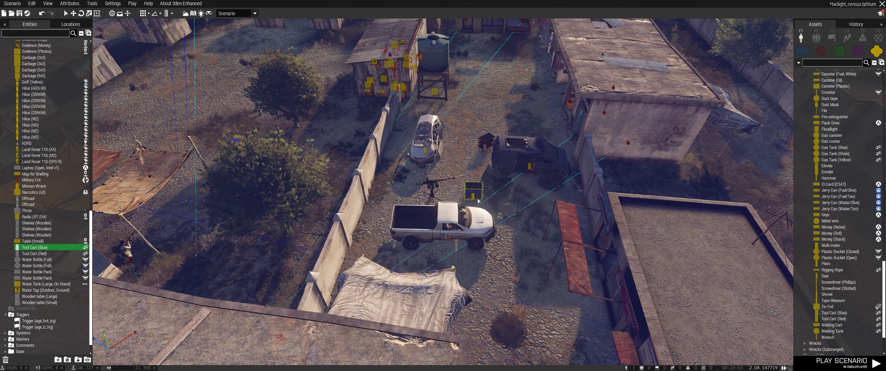
double_click(473, 193)
left_click(484, 313)
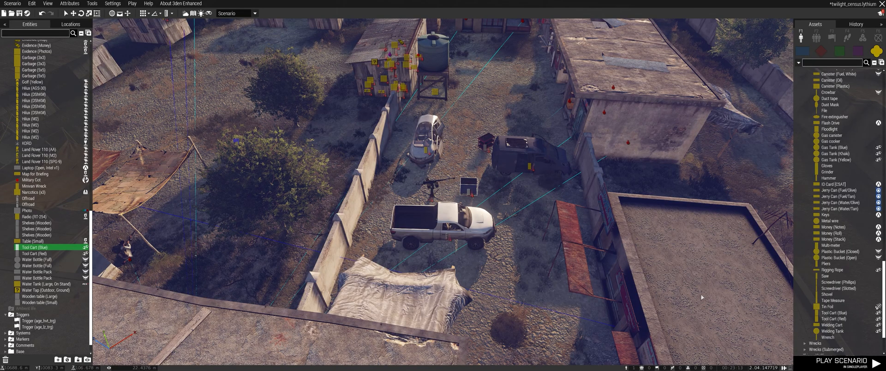
Step: Place a Welding Cart against the concrete wall near the dismantled car and accept its attributes
left_click(832, 325)
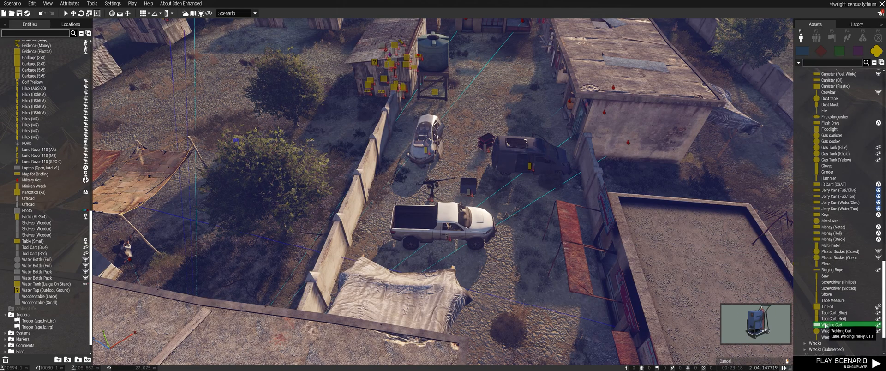
left_click(390, 201)
double_click(395, 182)
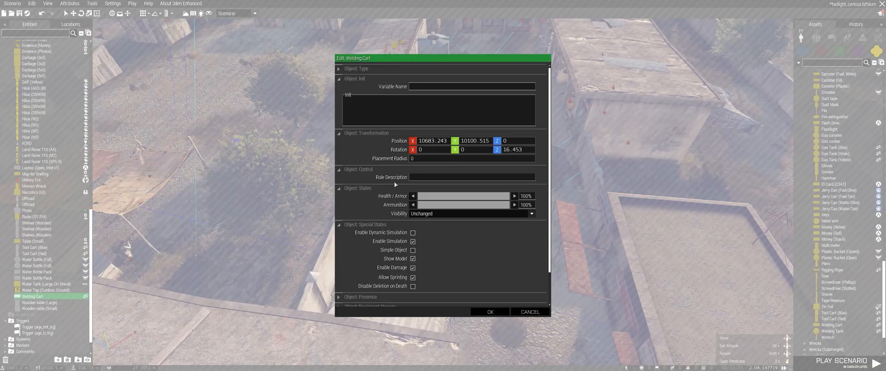
left_click(490, 312)
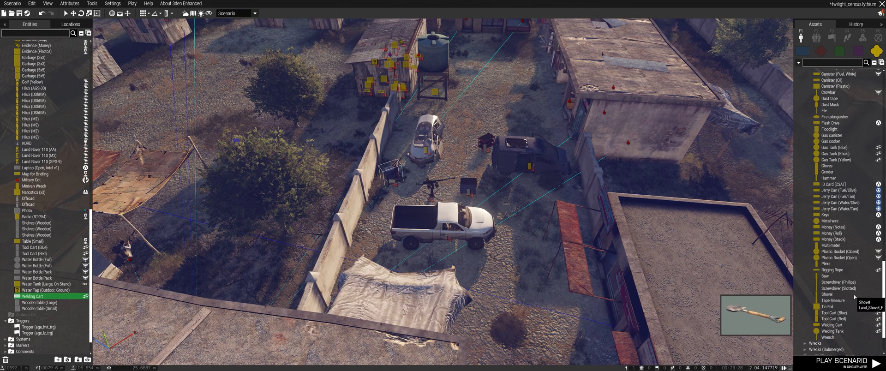
Step: Place a Welding Tank by the wall behind the minivan wreck and two more along the concrete wall beside the pickup
left_click(831, 331)
left_click(580, 203)
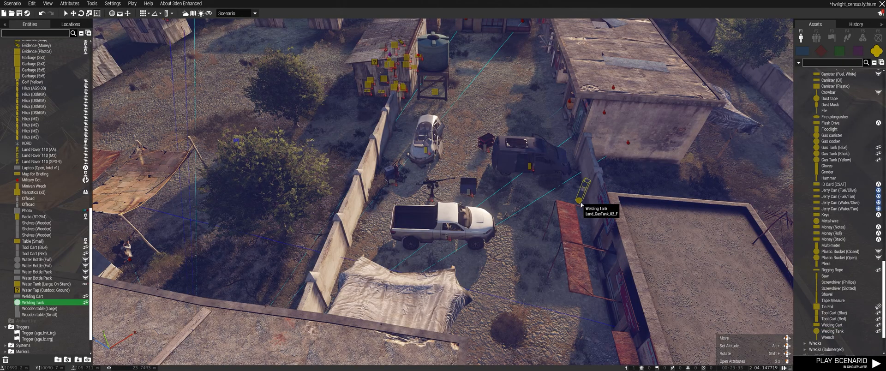
double_click(582, 198)
left_click(487, 314)
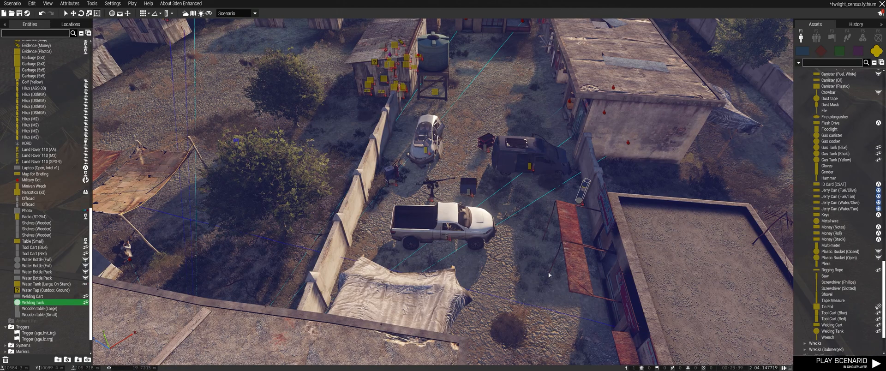
double_click(580, 201)
key("Escape")
left_click(368, 207)
left_click(371, 216)
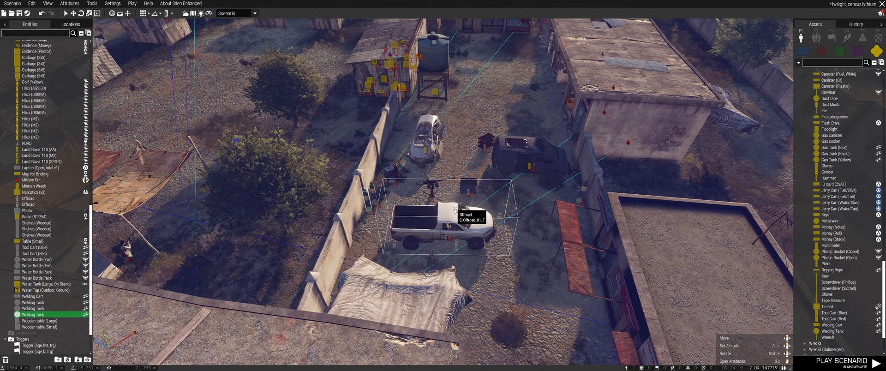
Step: Search the props for "camo" and place a Camouflage Net (Open, Hex) on the open ground between the wooden sheds and the supply shed
right_click_drag(503, 205, 526, 184)
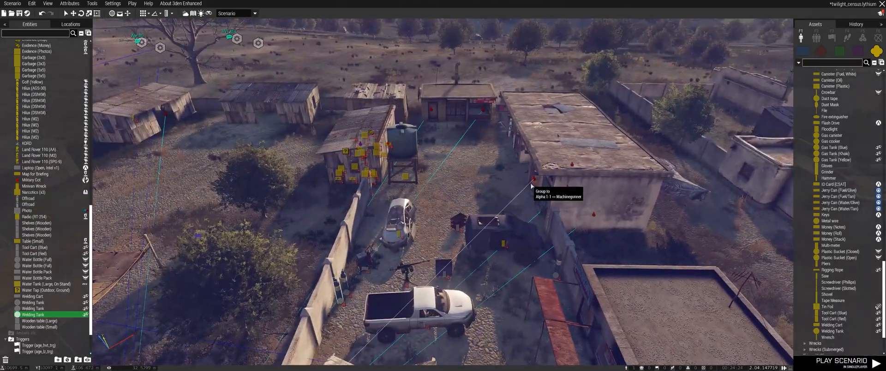
right_click_drag(513, 215, 522, 280)
scroll(522, 280, "down", 3)
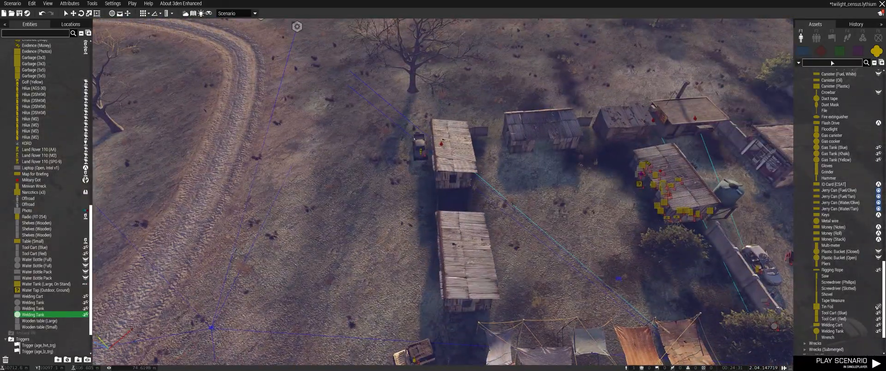
left_click(828, 65)
type("camo")
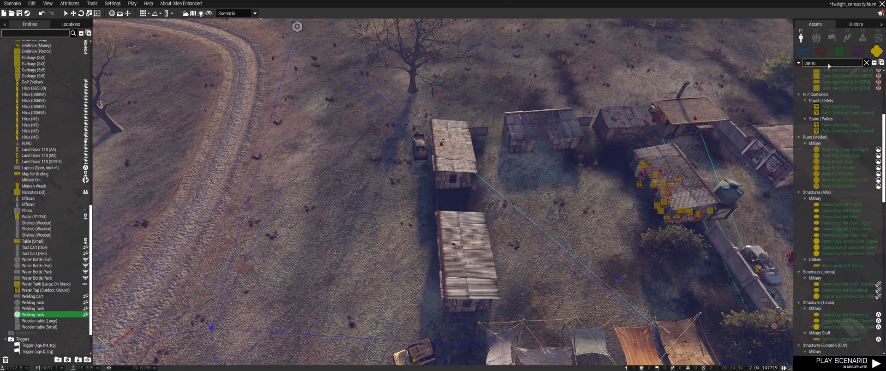
left_click_drag(844, 235, 576, 236)
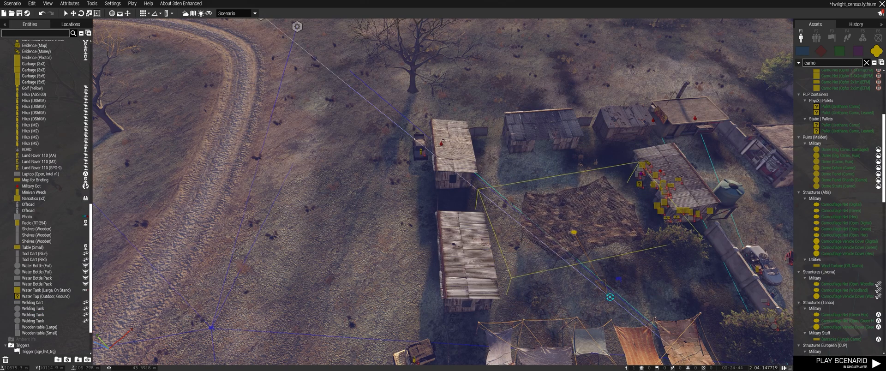
double_click(575, 237)
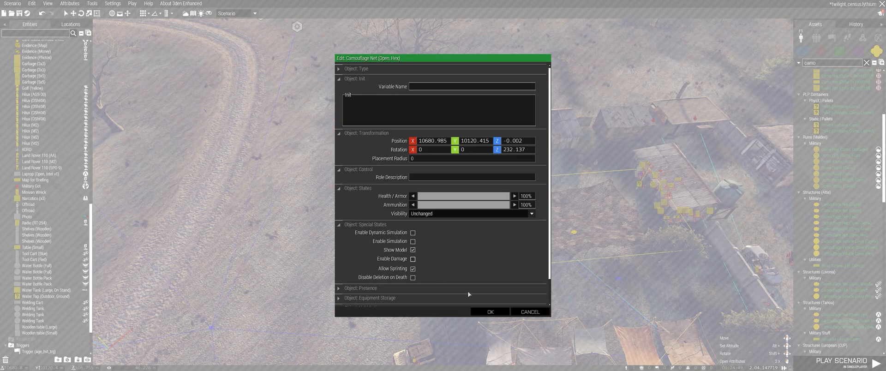
left_click(490, 312)
Step: Duplicate the supply shed's military cot twice and position the copies along opposite walls of a wooden shed
right_click_drag(552, 308, 634, 297)
key("w")
key("q")
key("w")
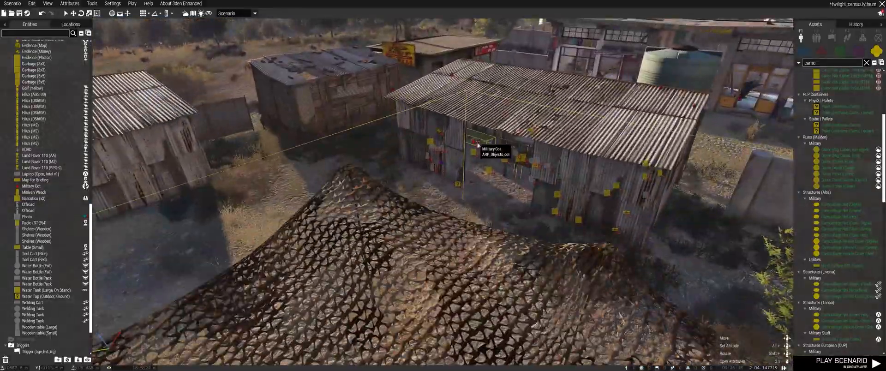
left_click(478, 145)
right_click_drag(482, 149, 322, 203)
key("w")
key("s")
key("ctrl+v")
left_click_drag(362, 217, 340, 163)
key("ctrl+v")
left_click_drag(647, 158, 618, 150)
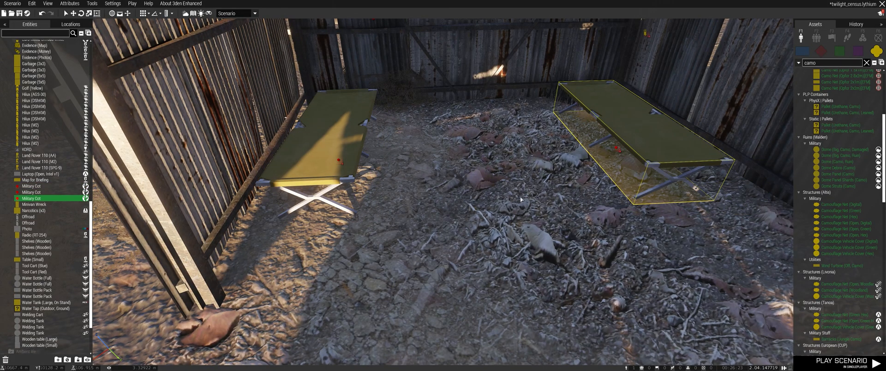
Step: Paste four more military cots into the wooden shed and arrange them so three stand along each of the opposite walls
key("ctrl+v")
left_click_drag(502, 196, 496, 163)
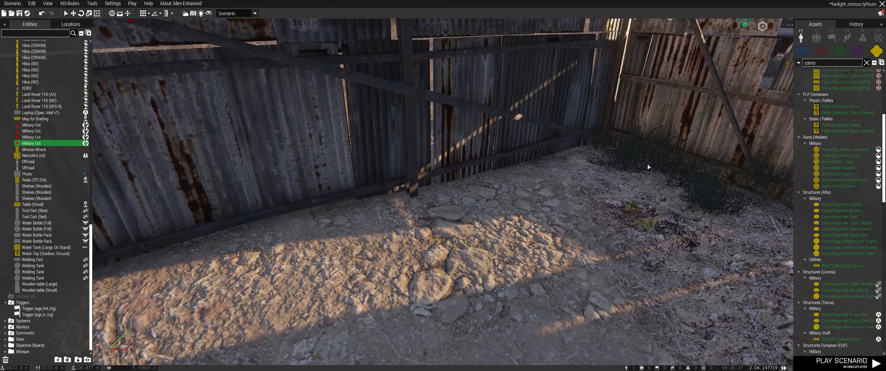
key("ctrl+v")
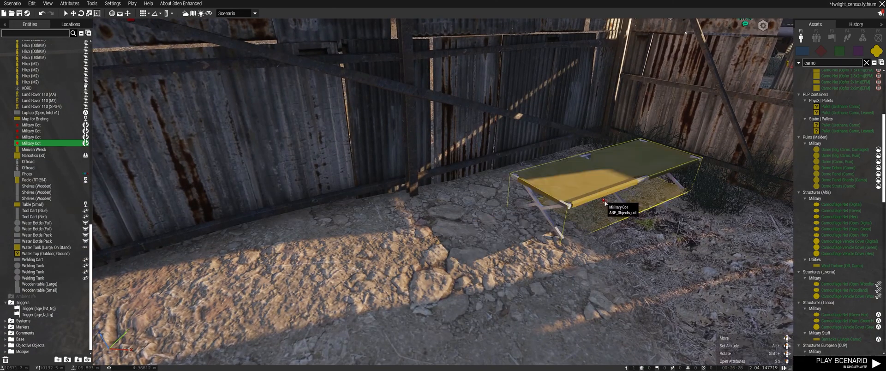
left_click_drag(595, 201, 572, 187)
key("ctrl+v")
left_click_drag(672, 272, 715, 258)
right_click_drag(715, 258, 716, 300)
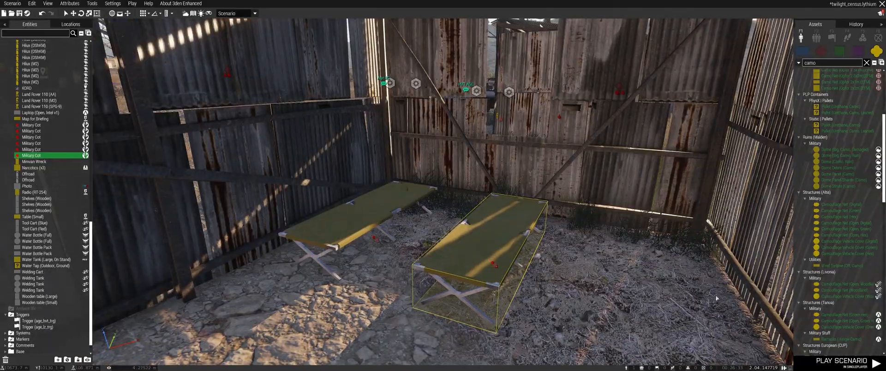
key("ctrl+v")
left_click_drag(706, 300, 669, 290)
key("s")
right_click_drag(670, 290, 597, 306)
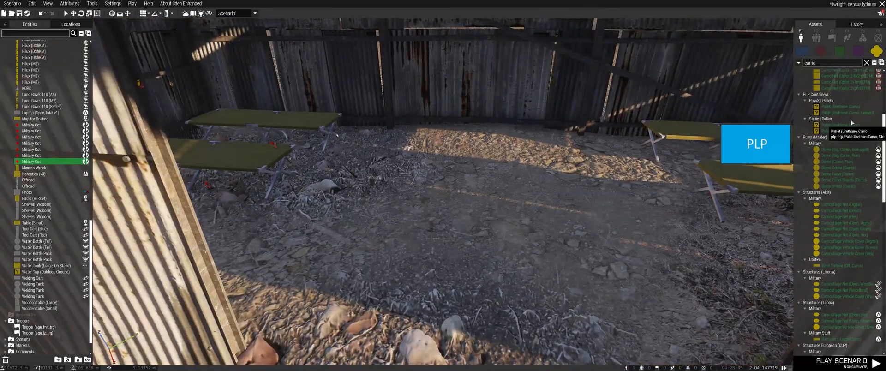
Step: Clear the prop search and place a camping Wooden table (Small) with a rotated Rattan Chair between the cots in the shed
left_click(866, 63)
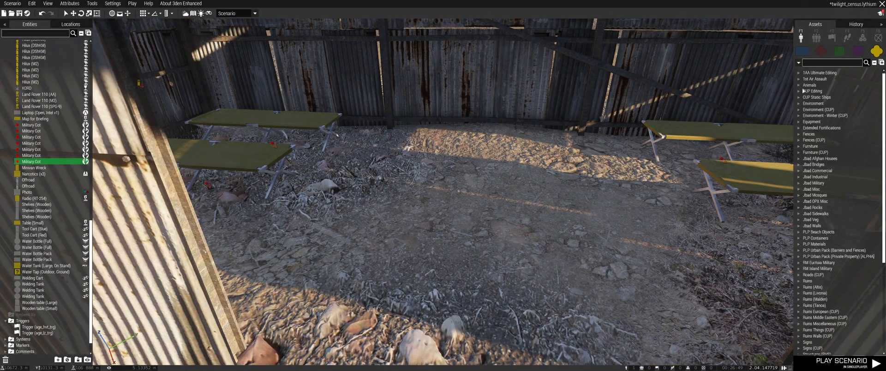
left_click(799, 147)
left_click(805, 158)
left_click(839, 250)
left_click(498, 200)
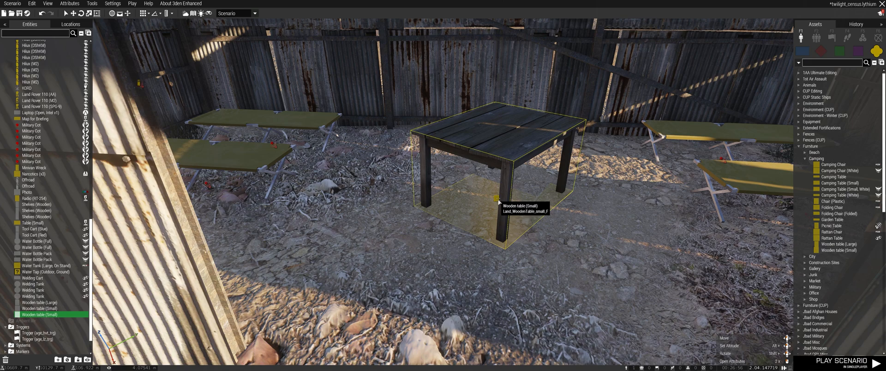
left_click(831, 232)
left_click(523, 258)
left_click_drag(522, 258, 572, 266, "shift")
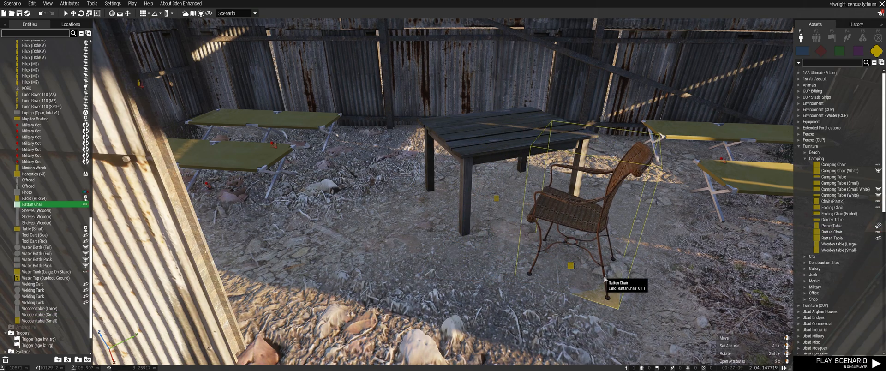
Step: Edit the attributes of the table and chair together, and add two more Rattan Chairs around the table
left_click_drag(605, 303, 472, 208)
right_click(577, 272)
left_click(600, 322)
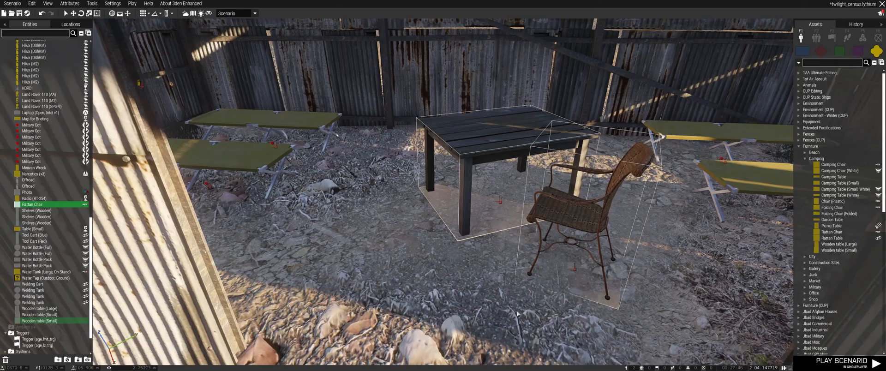
key("w")
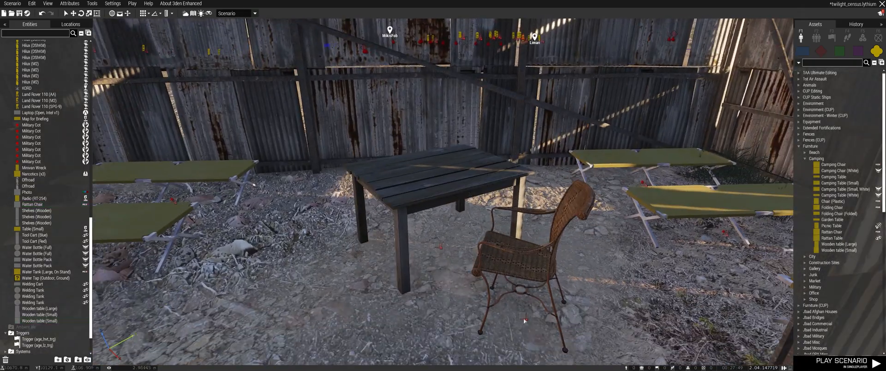
key("ctrl+v")
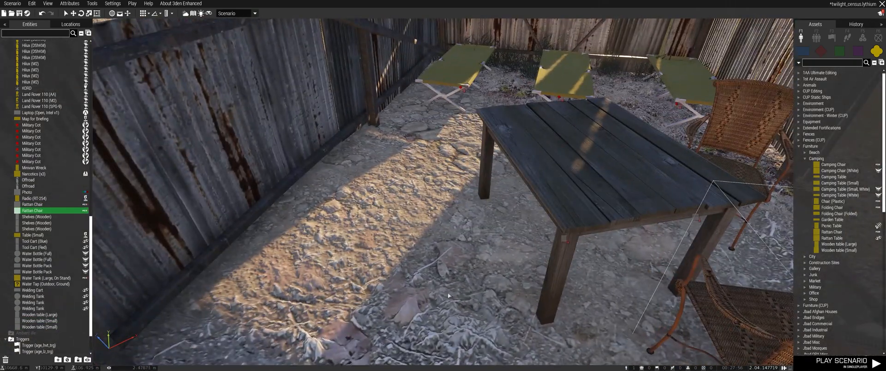
key("ctrl+v")
left_click_drag(450, 291, 439, 284, "shift")
right_click_drag(439, 284, 510, 283)
Step: Select the shed's six cots, table and three chairs and paste a copy of the set inside the neighbouring wooden shed
scroll(510, 283, "down", 5)
scroll(596, 323, "down", 5)
right_click_drag(596, 323, 645, 286)
left_click_drag(526, 267, 348, 150)
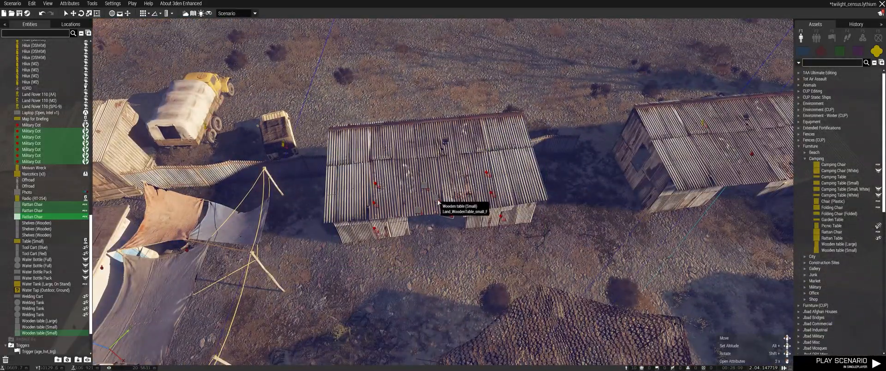
key("d")
key("ctrl+v")
scroll(417, 204, "up", 5)
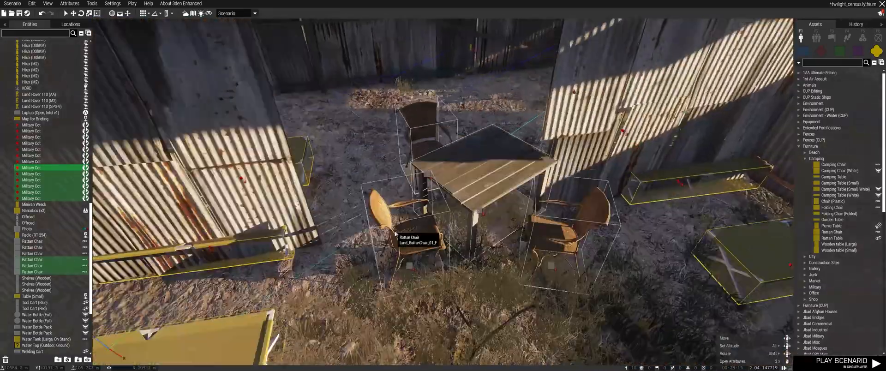
left_click_drag(481, 226, 421, 125)
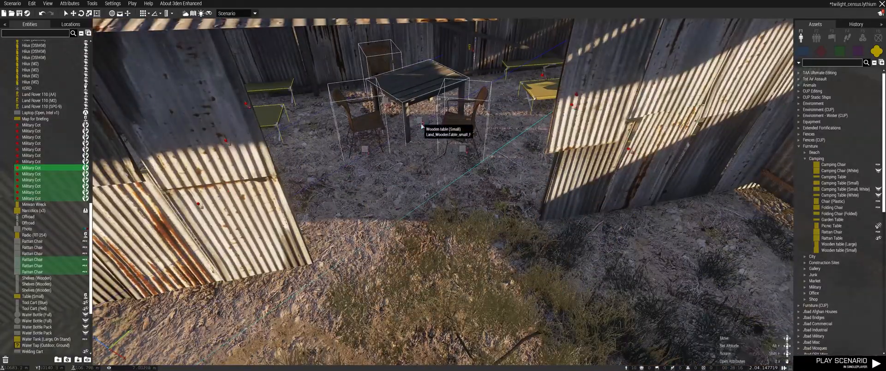
key("w")
Step: Apply a transform to the pasted furniture and move the militiaman from beside the cots to beside the table
right_click_drag(421, 126, 501, 140)
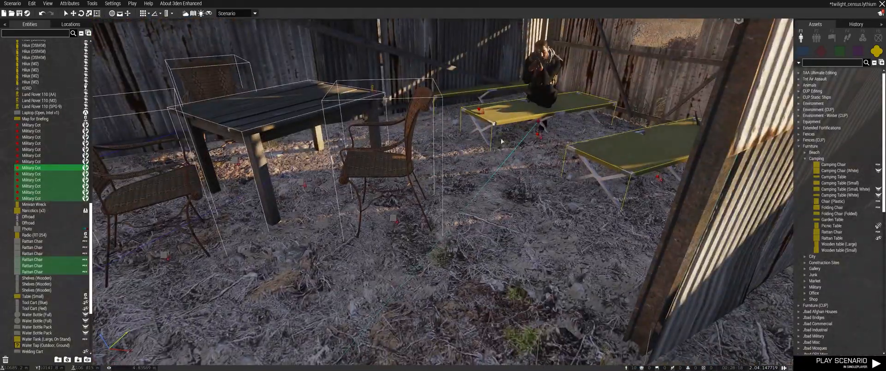
scroll(315, 190, "up", 2)
right_click(304, 191)
left_click(419, 256)
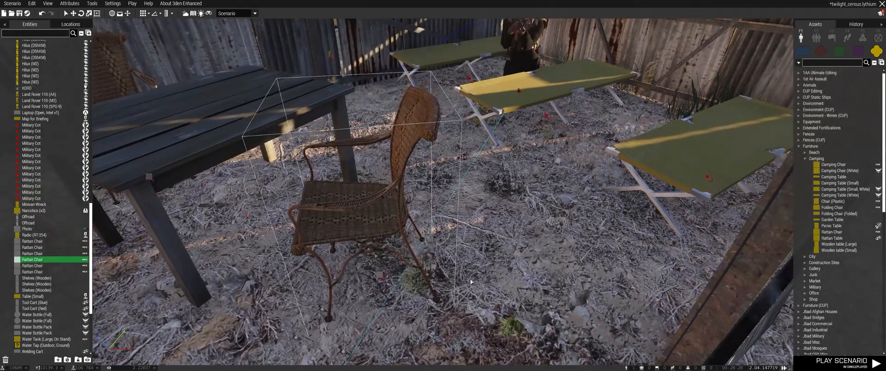
scroll(522, 106, "up", 2)
left_click_drag(522, 106, 366, 157)
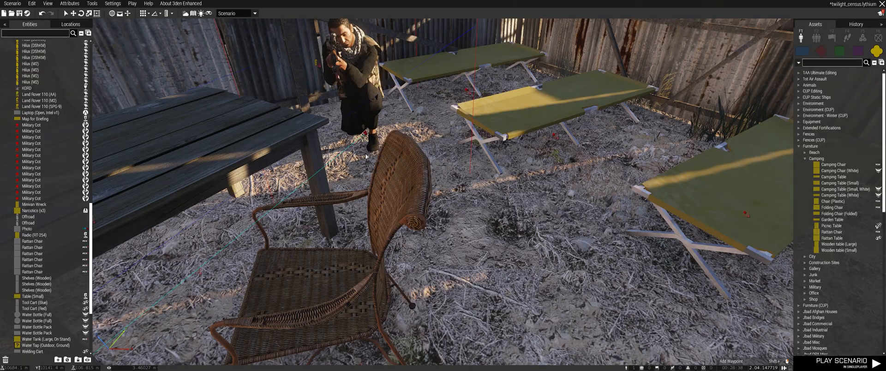
Step: Paste the cot, table and chair set into the third shed and rotate it to fit the walls
scroll(362, 162, "down", 8)
right_click_drag(362, 161, 451, 200)
key("ctrl+v")
left_click_drag(475, 284, 517, 101, "shift")
scroll(509, 103, "up", 8)
right_click_drag(508, 103, 498, 196)
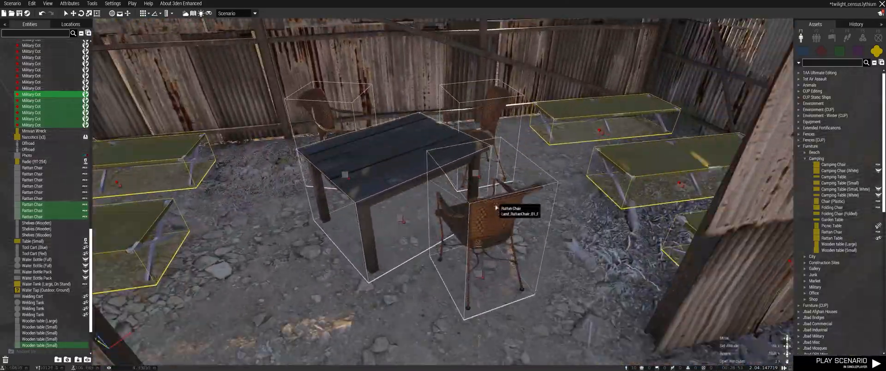
Step: Apply a transform to the furniture set in the third shed and save the scenario
right_click(481, 275)
mouse_move(508, 253)
left_click(589, 256)
scroll(613, 277, "down", 8)
right_click_drag(629, 287, 365, 259)
key("ctrl+s")
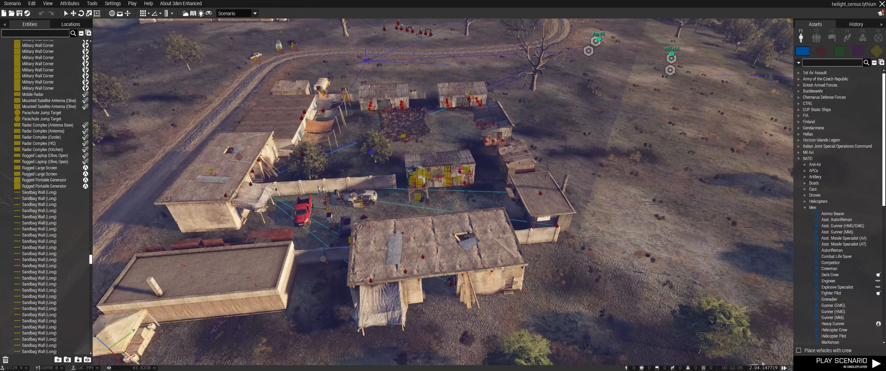
Step: From the PLP static crates, place a Woodbox (Light, Big, Open) and a Woodbox (Light, Big) side by side near the camouflage net
key("w")
right_click_drag(443, 194, 332, 189)
left_click(876, 51)
scroll(829, 267, "down", 5)
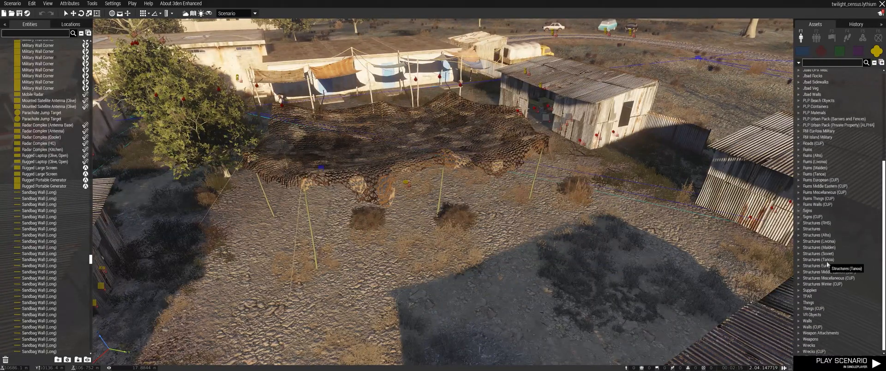
left_click(800, 109)
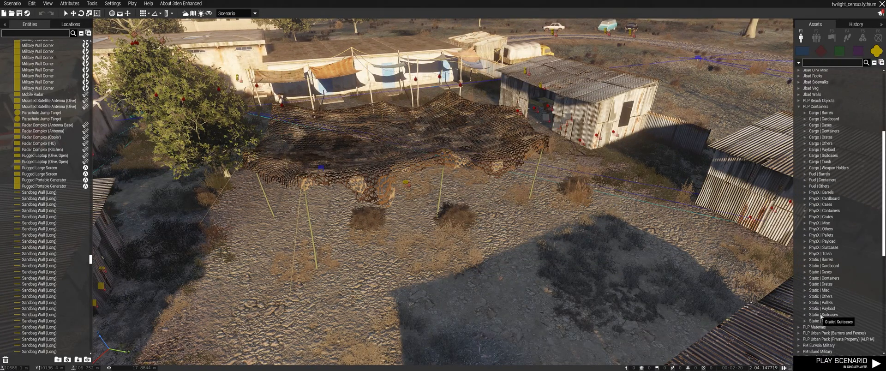
left_click(807, 277)
scroll(849, 157, "down", 10)
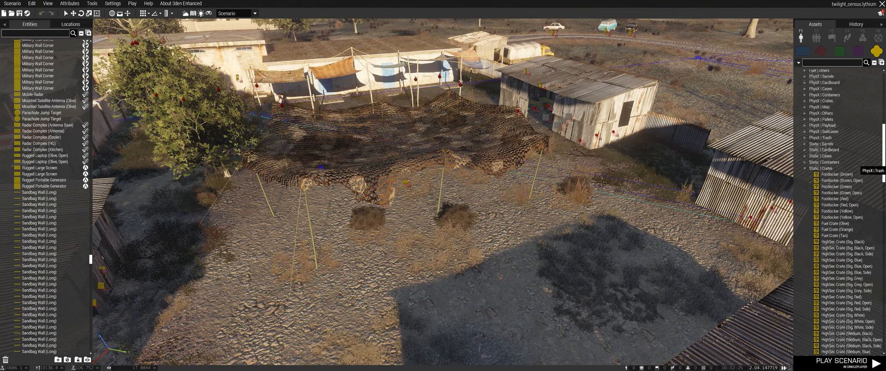
mouse_move(846, 213)
left_mouse_down()
mouse_move(561, 262)
mouse_move(550, 240)
left_mouse_up()
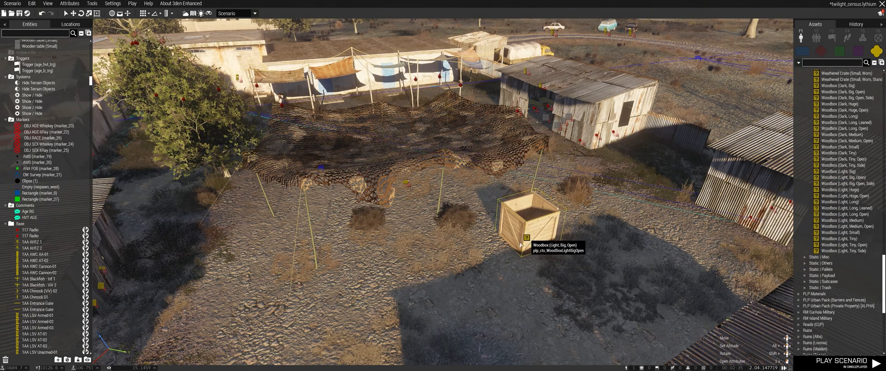
right_click(526, 237)
left_click(637, 259)
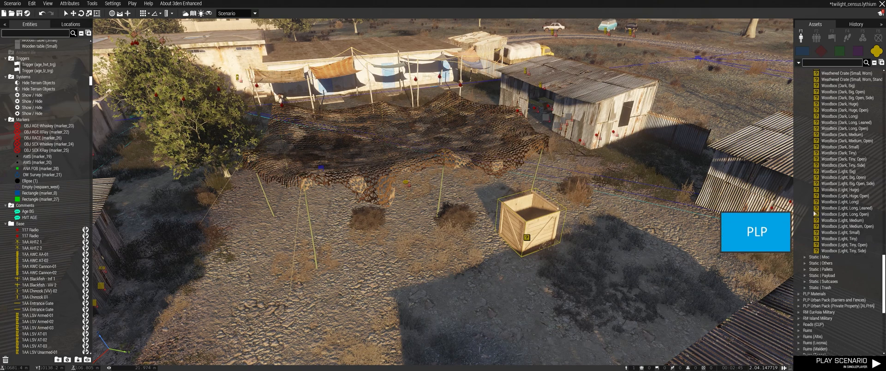
left_click_drag(837, 171, 557, 276)
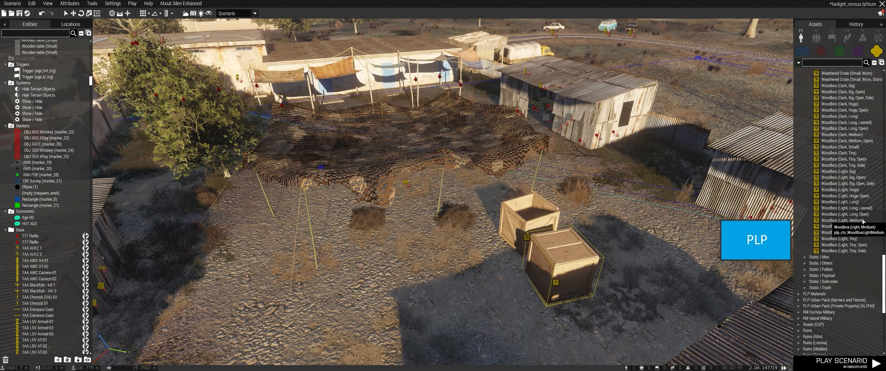
Step: Place a Woodbox (Light, Medium) near the net, accept its attributes, and duplicate it twice to build a small stack
left_click_drag(842, 220, 371, 278)
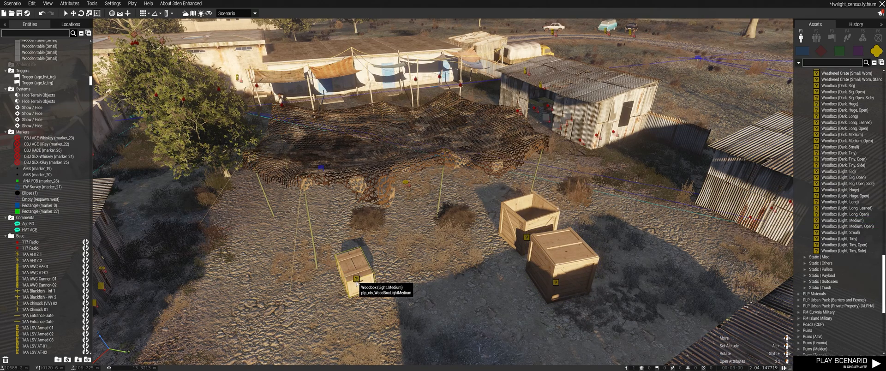
double_click(372, 278)
left_click(483, 312)
key("ctrl+c")
key("ctrl+v")
left_click_drag(389, 273, 385, 268)
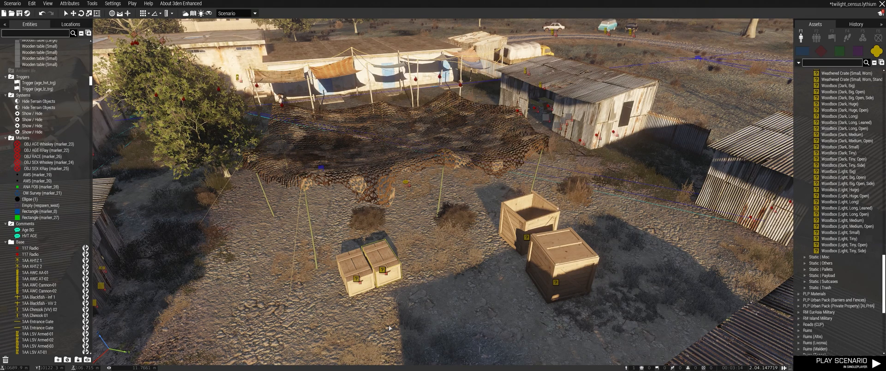
key("ctrl+v")
left_click_drag(390, 303, 370, 256)
Step: Copy the stack of three medium woodboxes and place a rotated copy beside the original stack
left_click_drag(433, 327, 339, 235)
key("ctrl+c")
key("ctrl+v")
left_click_drag(435, 356, 457, 324, "shift")
key("d")
right_click_drag(455, 337, 399, 315)
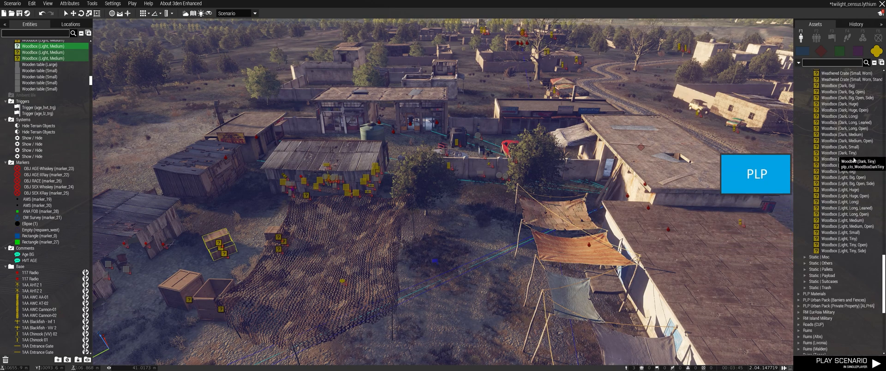
Step: Place three Woodbox (Dark, Big) crates between the camouflage net and the cloth awnings, and accept one crate's attributes
left_click(839, 86)
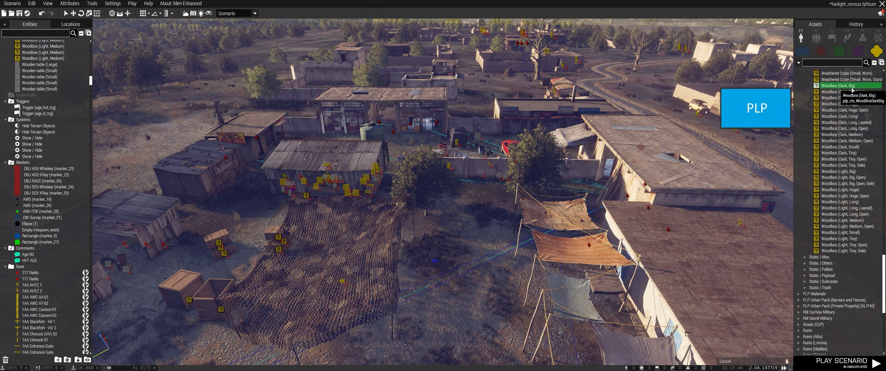
left_click(427, 316)
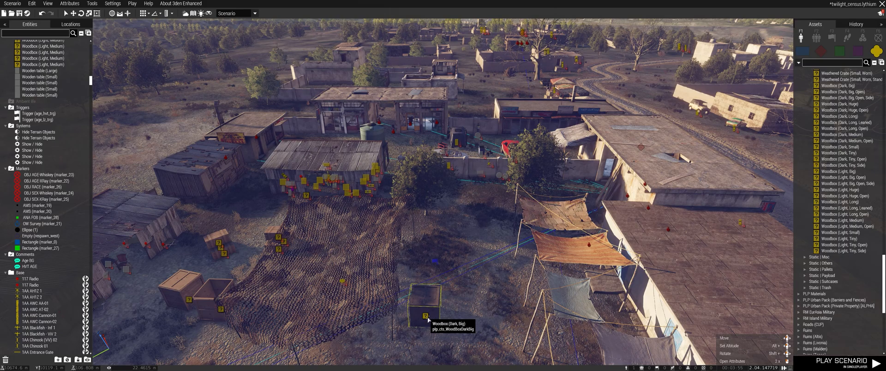
left_click(461, 321)
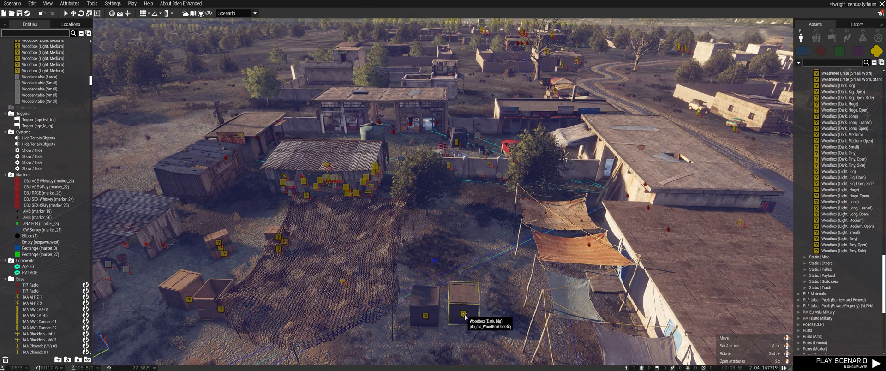
left_click(481, 243)
key("q")
right_click_drag(496, 283, 494, 306)
right_click(469, 186)
left_click(509, 317)
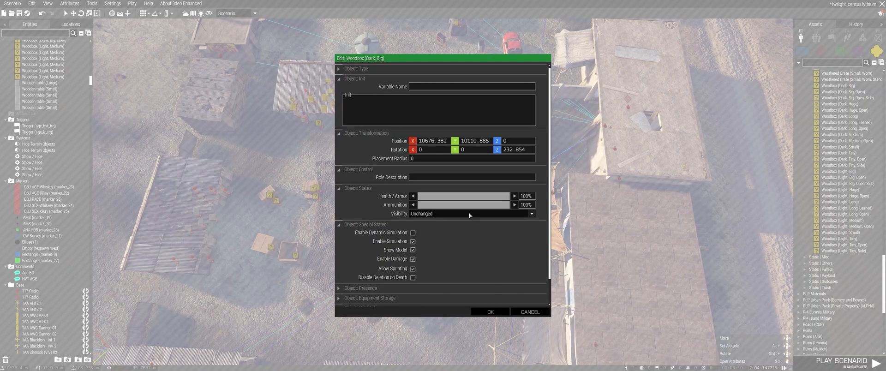
left_click(490, 312)
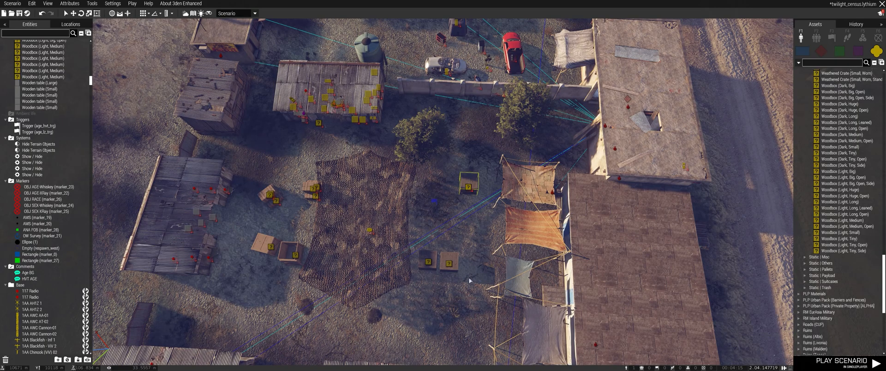
Step: Edit the attributes of two dark woodboxes and then the two big light woodboxes, accepting each dialog
right_click(451, 191)
left_click(483, 321)
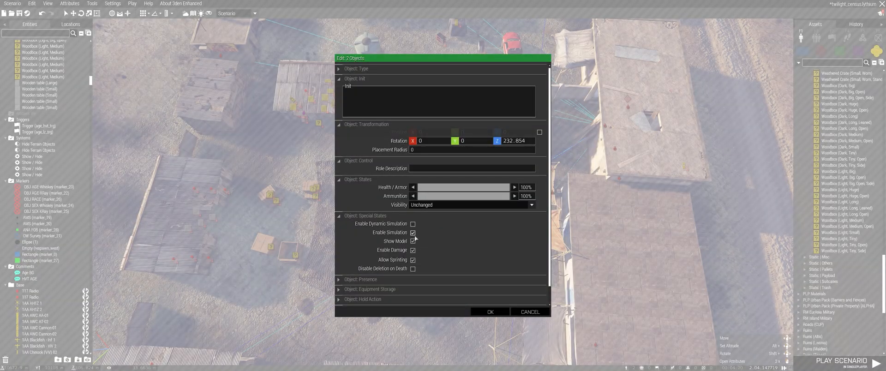
left_click(488, 312)
right_click(451, 249)
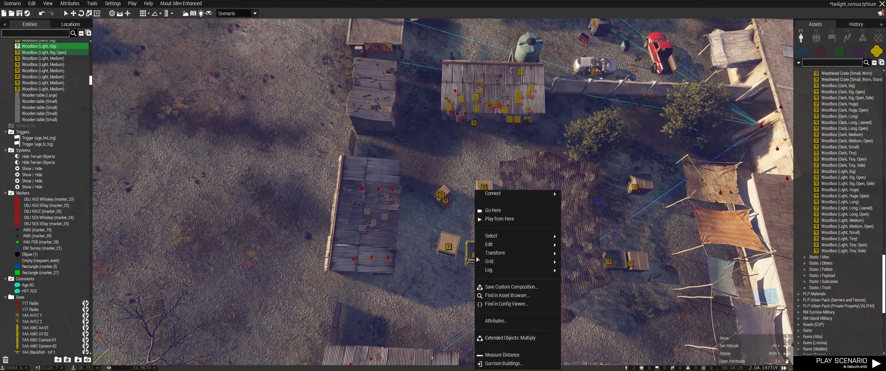
left_click(507, 321)
left_click(413, 251)
left_click(491, 312)
Step: Switch to the map view of the Limari compound
left_click(494, 314)
right_click_drag(494, 314, 518, 256)
key("m")
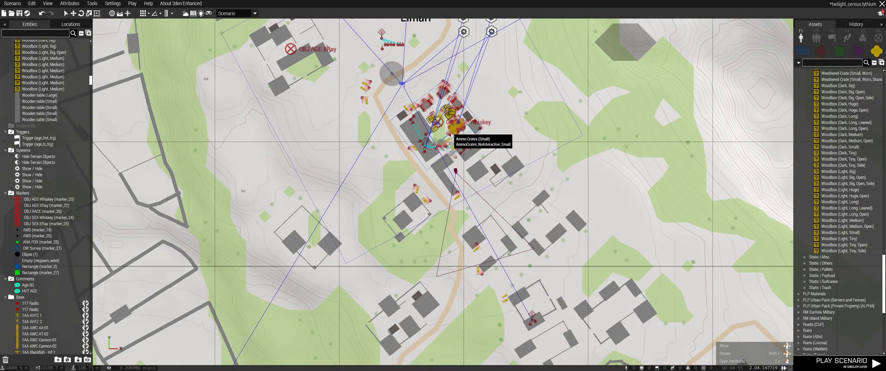
Step: Examine the vehicles parked outside the walled compound south of the Limari objective, in both the map and 3D views
scroll(452, 136, "down", 3)
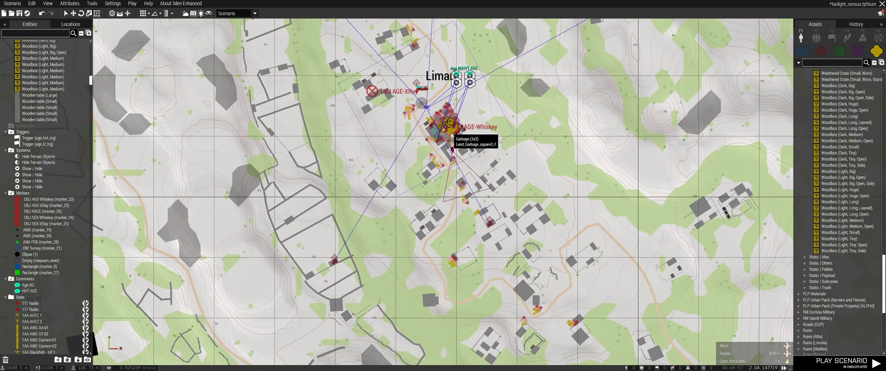
scroll(452, 137, "down", 3)
scroll(504, 212, "up", 3)
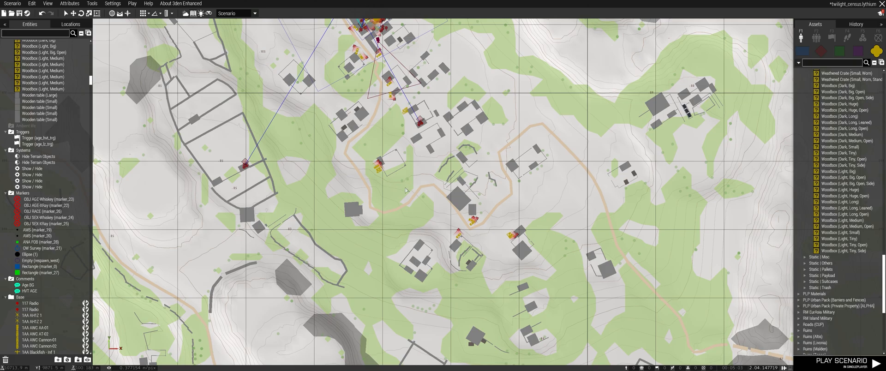
scroll(477, 231, "up", 5)
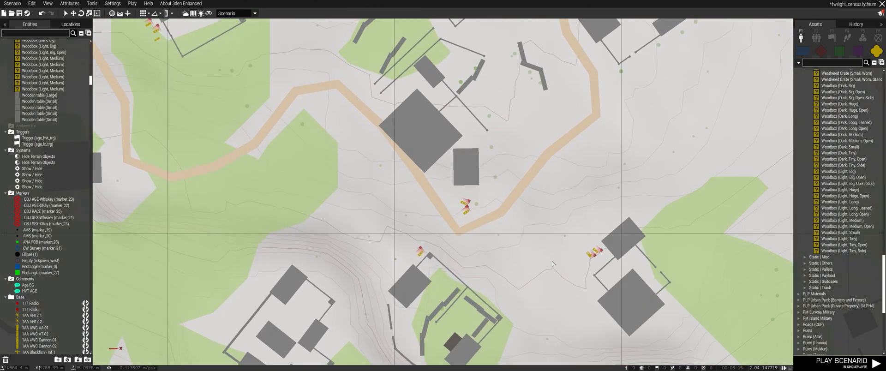
right_click_drag(309, 131, 533, 280)
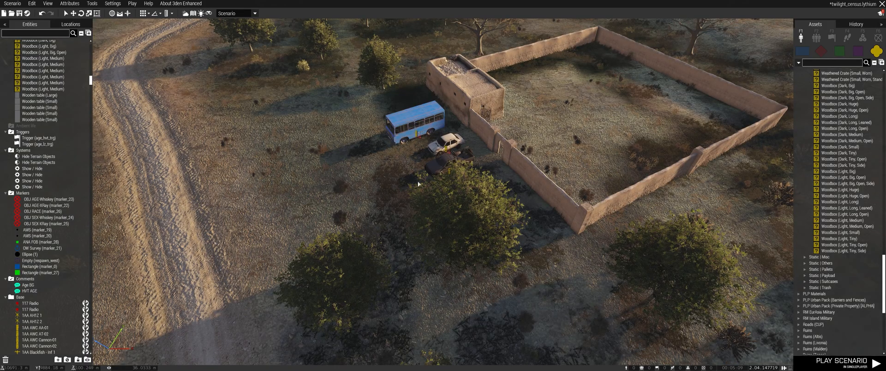
right_click_drag(431, 174, 484, 175)
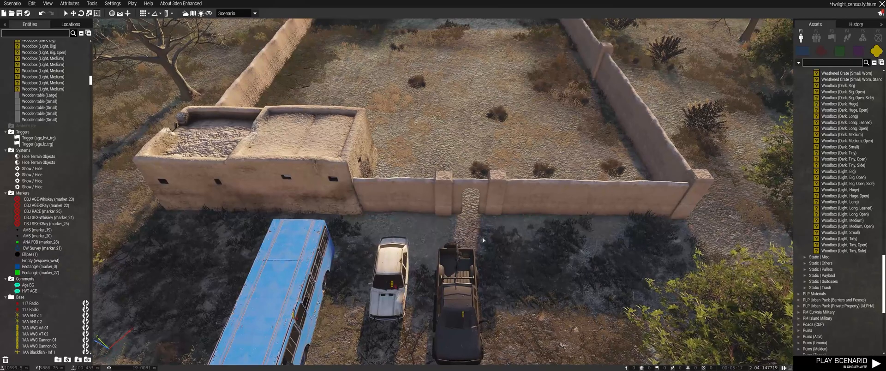
right_click_drag(483, 240, 480, 234)
key("s")
key("m")
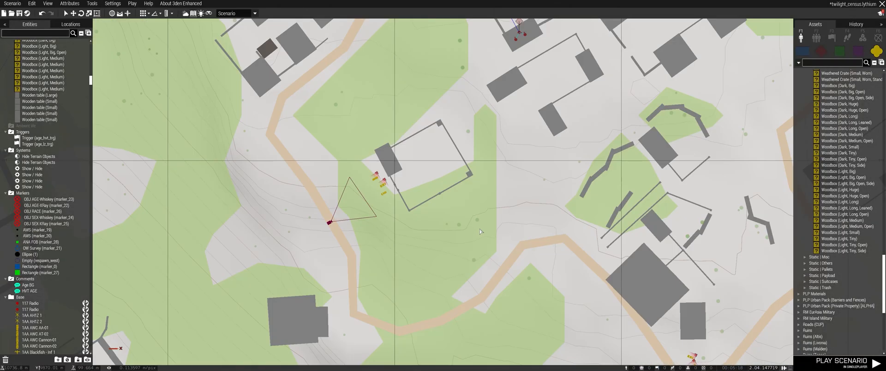
Step: Examine the bridge southeast of Limari and the dirt road leading from it back to the village compounds
scroll(600, 302, "down", 5)
right_click_drag(784, 355, 621, 135)
scroll(622, 136, "down", 4)
right_click_drag(750, 205, 625, 136)
scroll(625, 136, "up", 5)
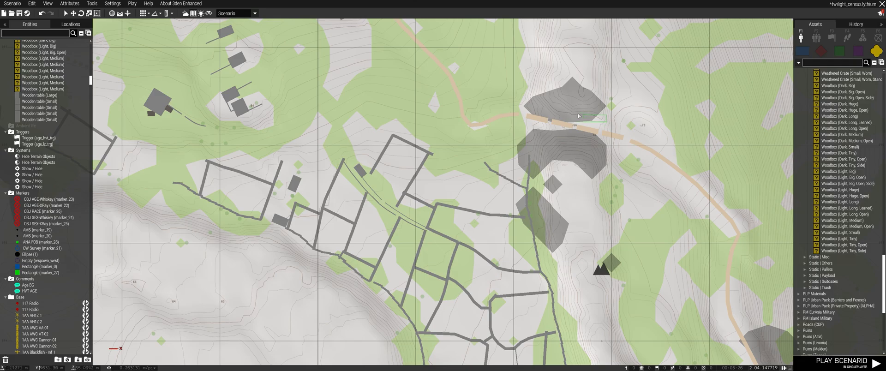
scroll(618, 130, "down", 4)
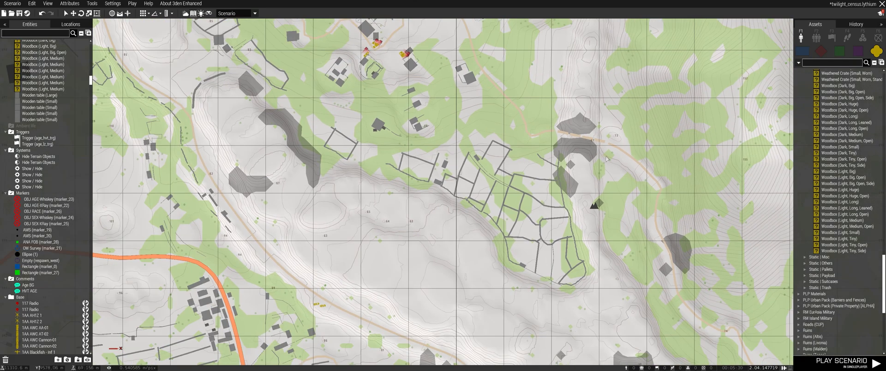
scroll(607, 159, "down", 3)
right_click_drag(608, 159, 547, 176)
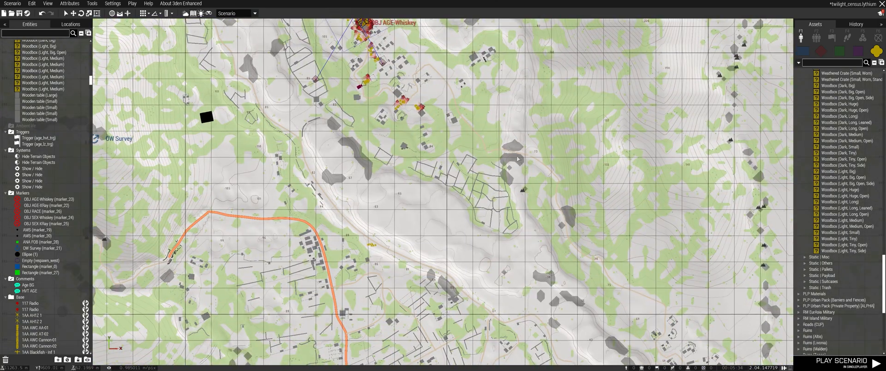
key("m")
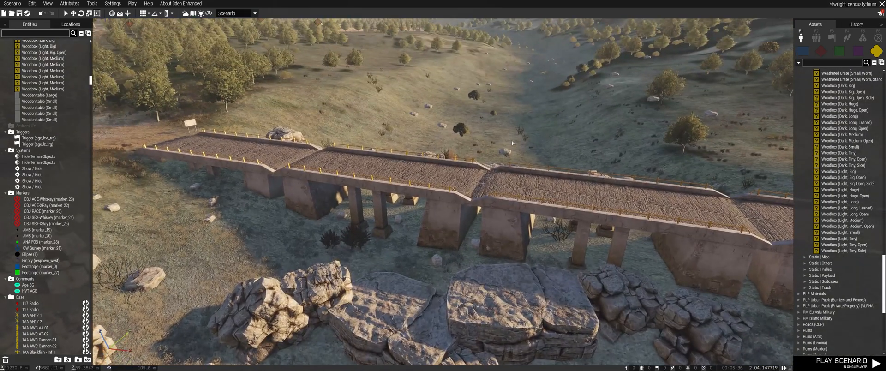
key("w")
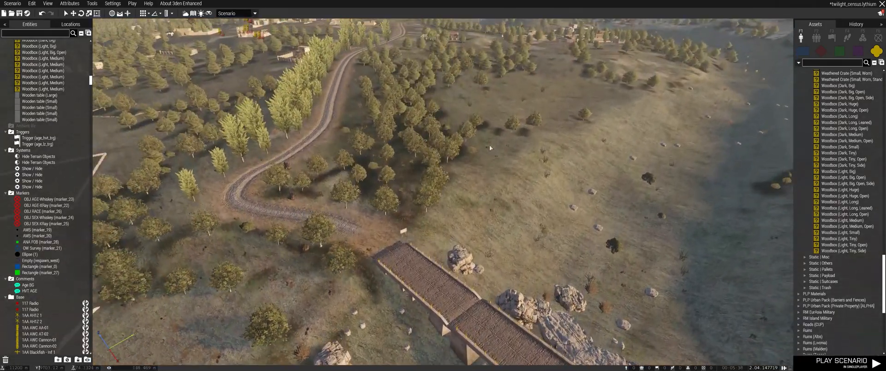
key("w")
right_click_drag(487, 145, 678, 160)
key("w")
key("w")
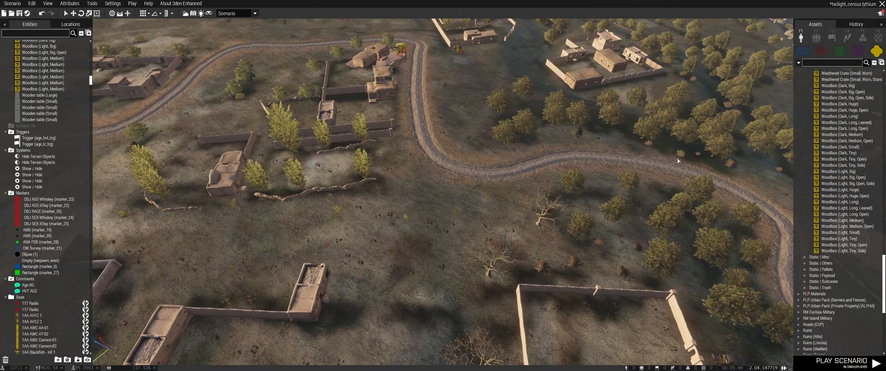
key("m")
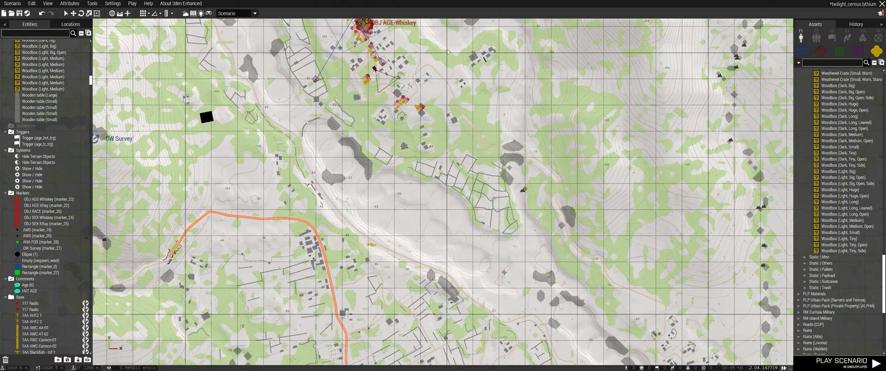
Step: Place a Takistani Militia Militiaman (AK-74 GL) on the OPFOR side inside the walled compound beside the parked vehicles
scroll(448, 52, "up", 10)
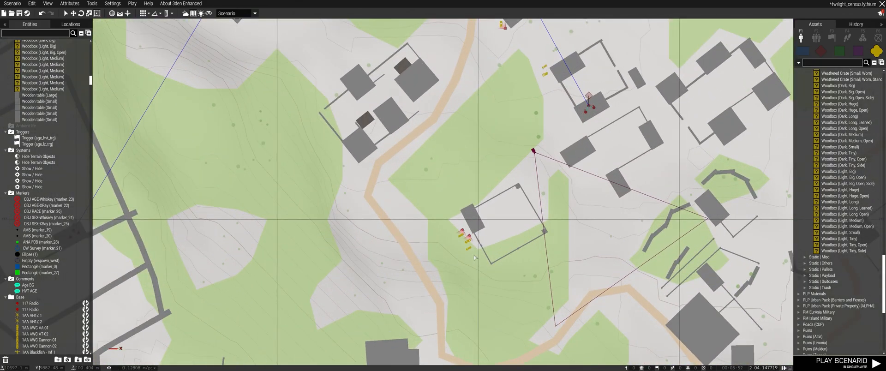
middle_click(474, 255)
key("m")
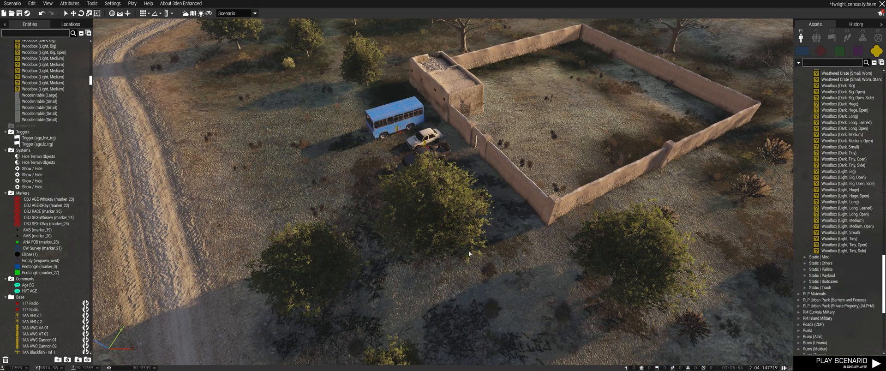
key("w")
right_click_drag(518, 232, 515, 195)
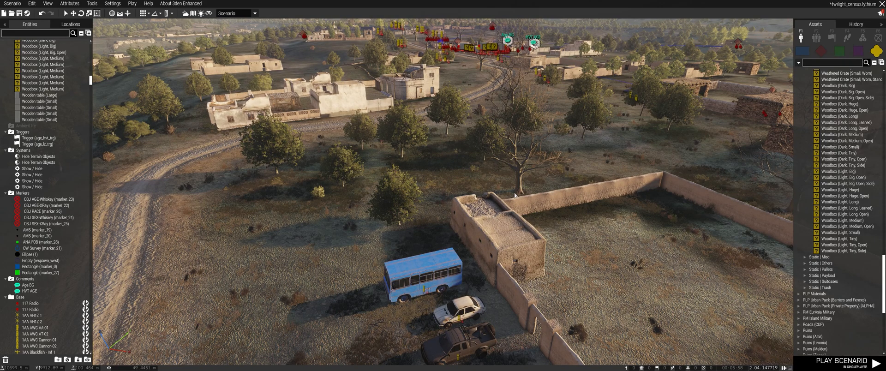
left_click(820, 51)
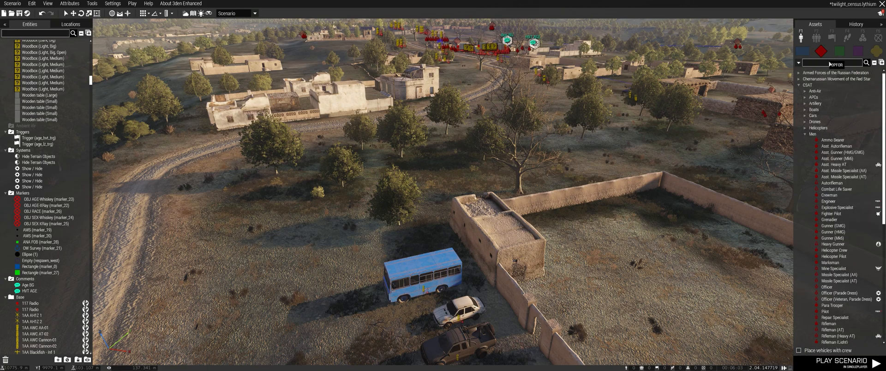
left_click(798, 86)
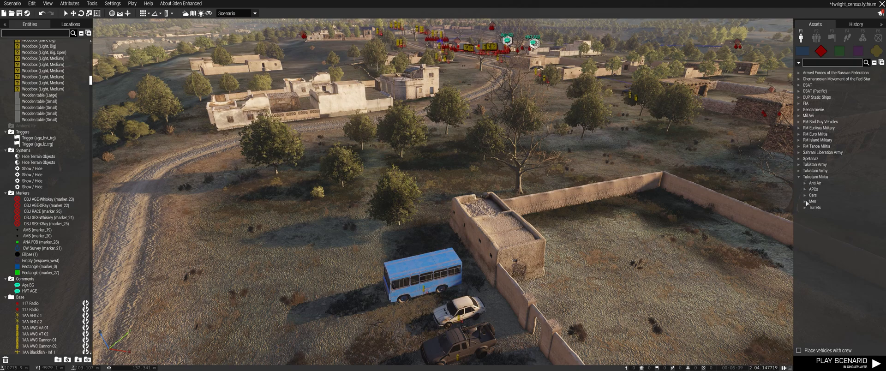
left_click(805, 202)
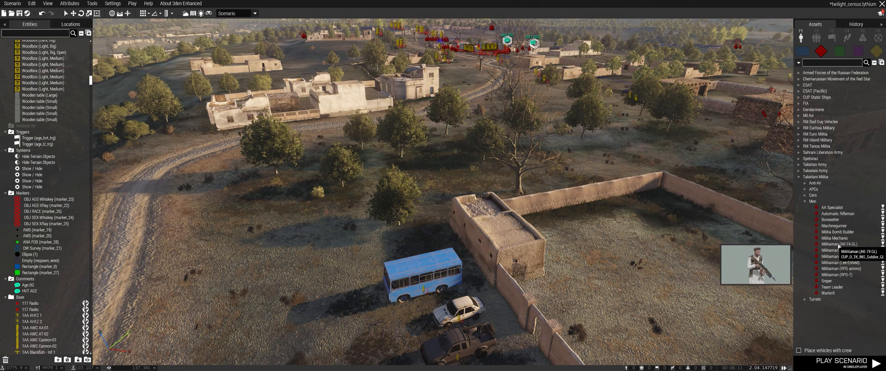
left_click(838, 244)
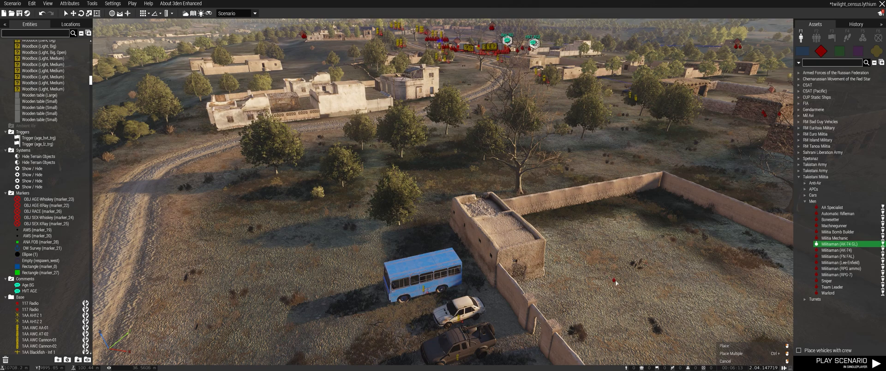
left_click(615, 282)
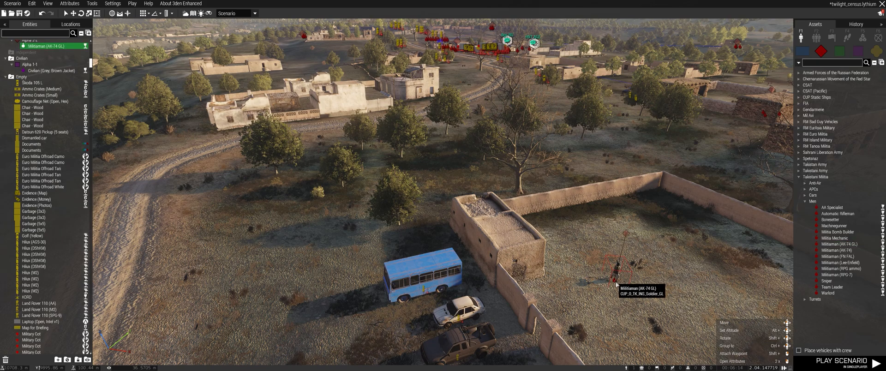
Step: Add a Militiaman (RPG ammo) and a Machinegunner beside the AK-74 GL militiaman
left_click(839, 270)
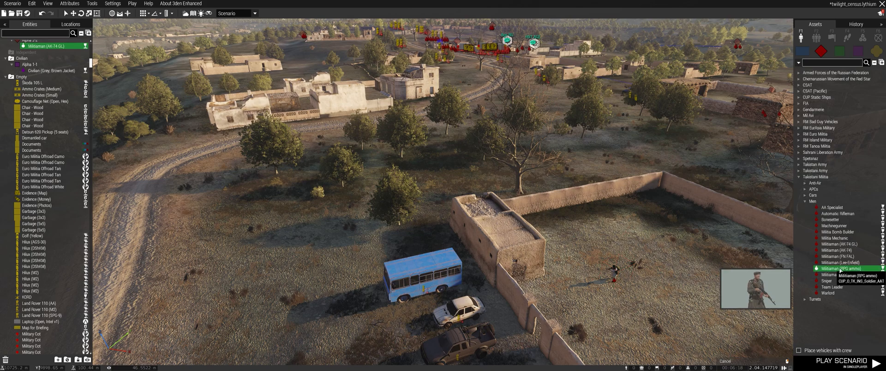
left_click(642, 286)
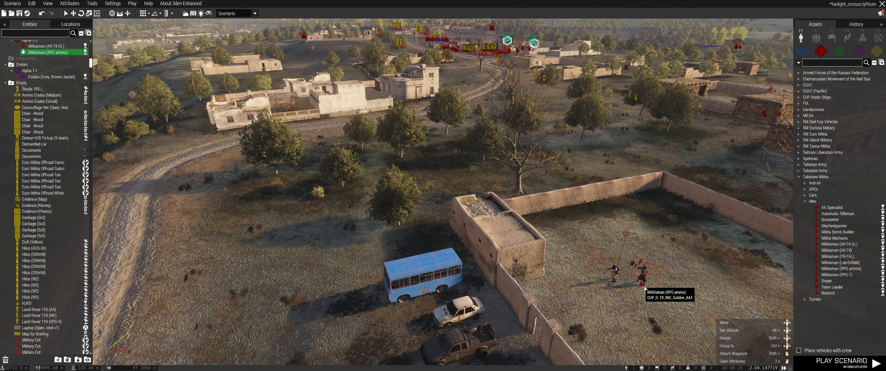
left_click(835, 226)
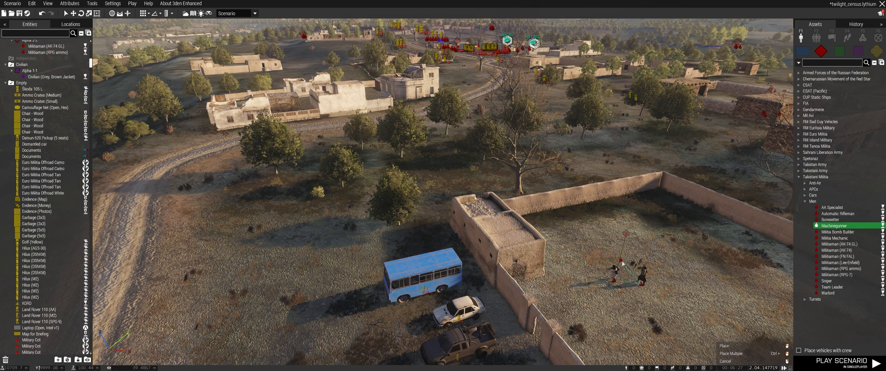
left_click(627, 261)
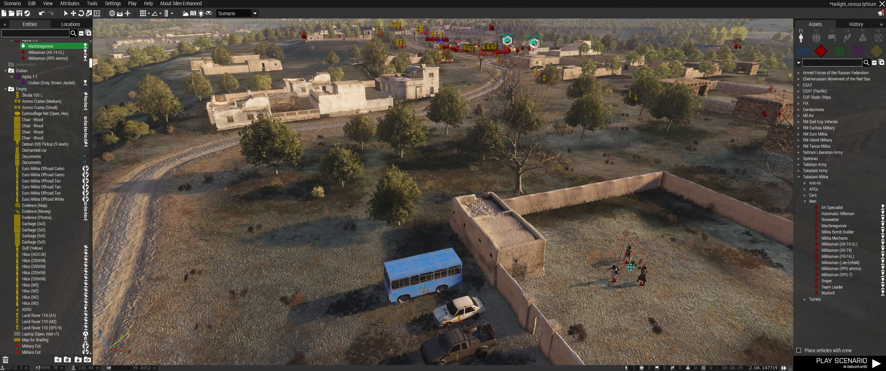
Step: Give the militia group a Get In Nearest waypoint attached to the parked Hilux (M2)
left_click(615, 282)
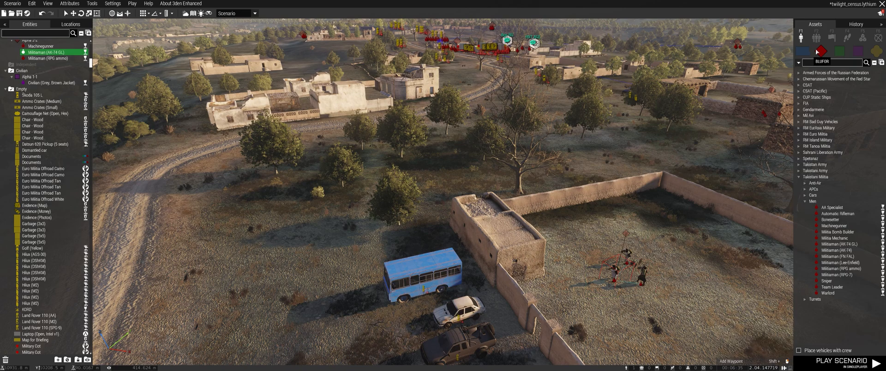
left_click(856, 32)
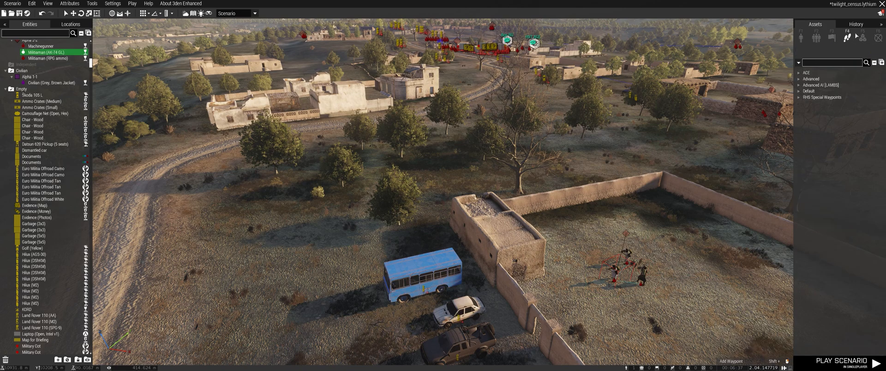
left_click(799, 91)
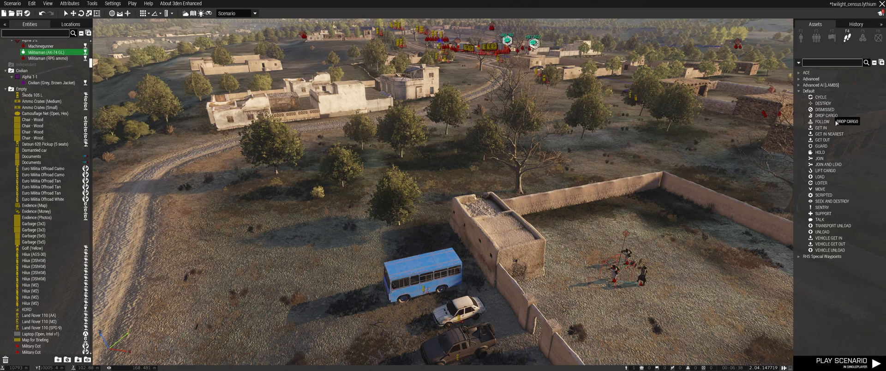
left_click(821, 189)
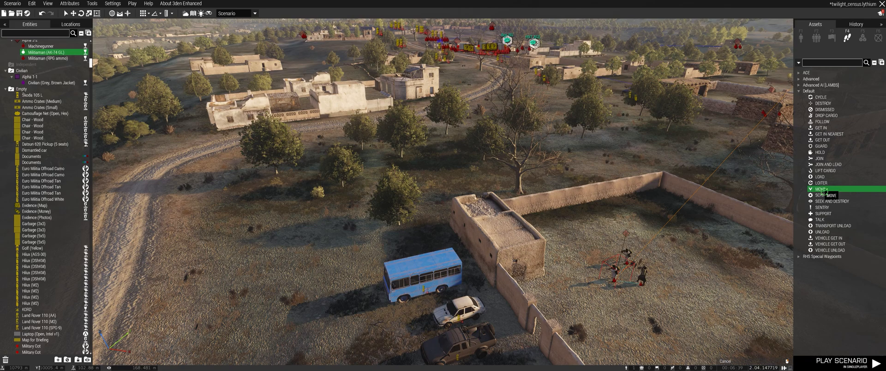
left_click(832, 134)
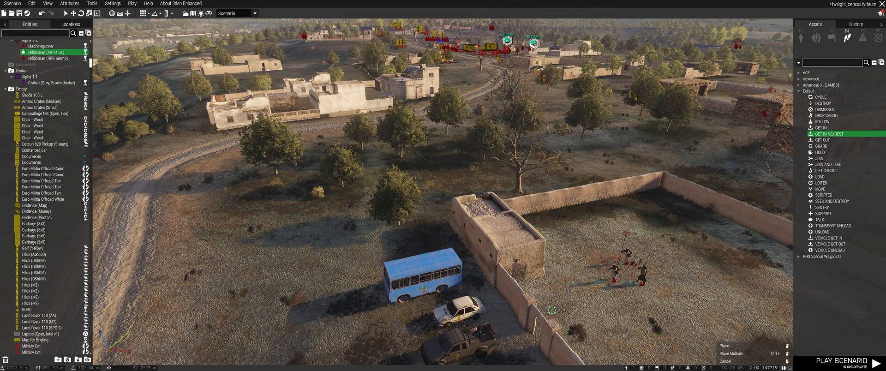
right_click_drag(494, 355, 505, 298)
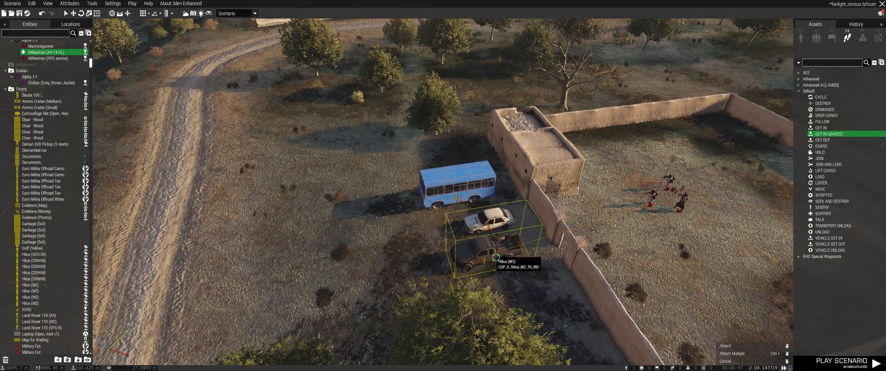
left_click(496, 264)
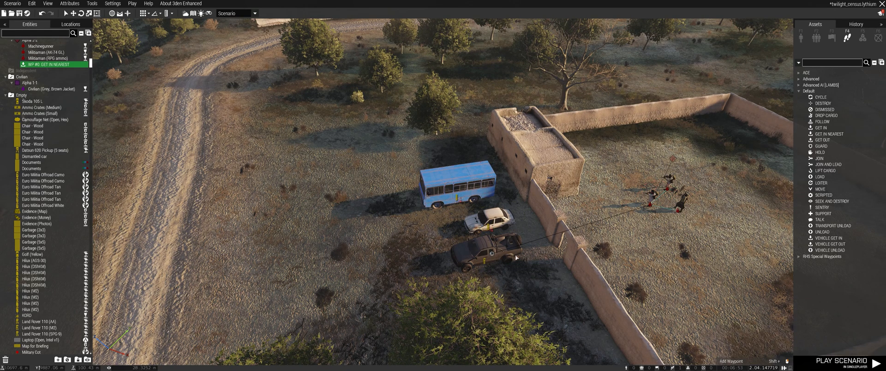
Step: Add a Move waypoint for the militia group on the dirt road beyond the parked vehicles
right_click_drag(492, 260, 863, 230)
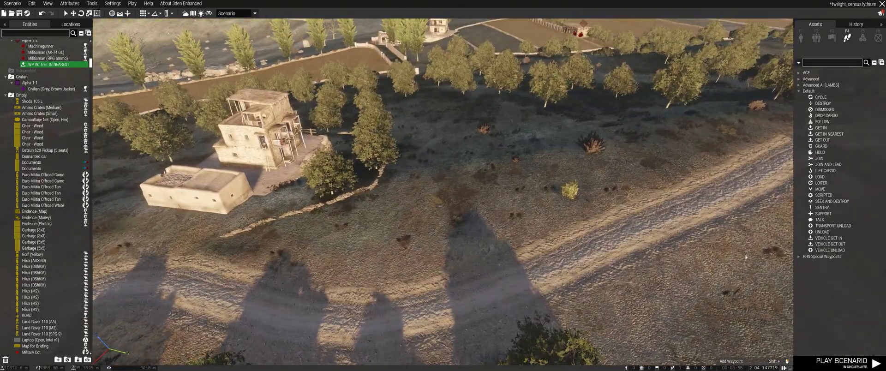
left_click(825, 189)
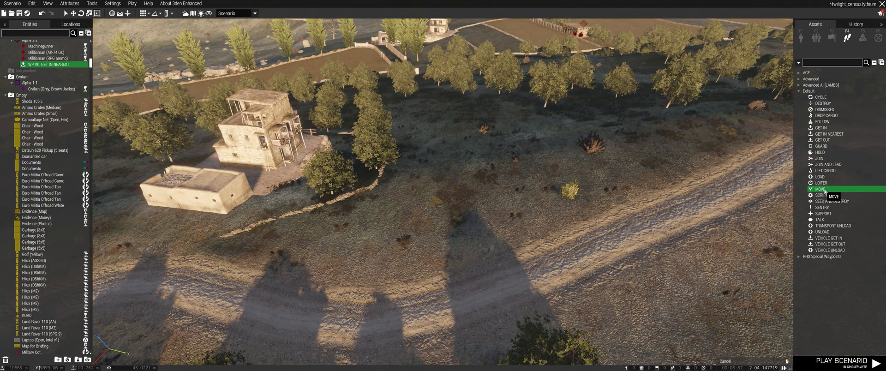
left_click(543, 278)
Step: Set the new Move waypoint's behavior to Safe and its speed mode to Limited
double_click(541, 278)
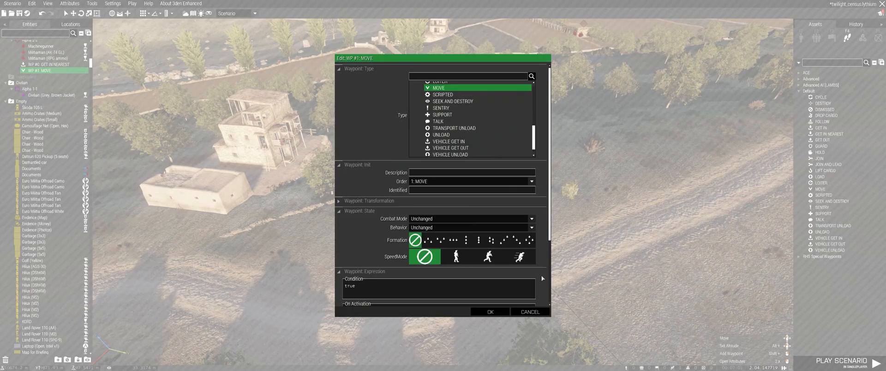
left_click(438, 227)
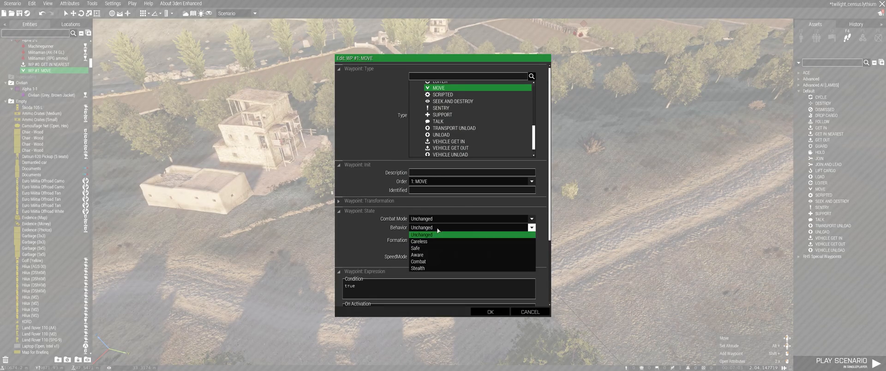
left_click(439, 248)
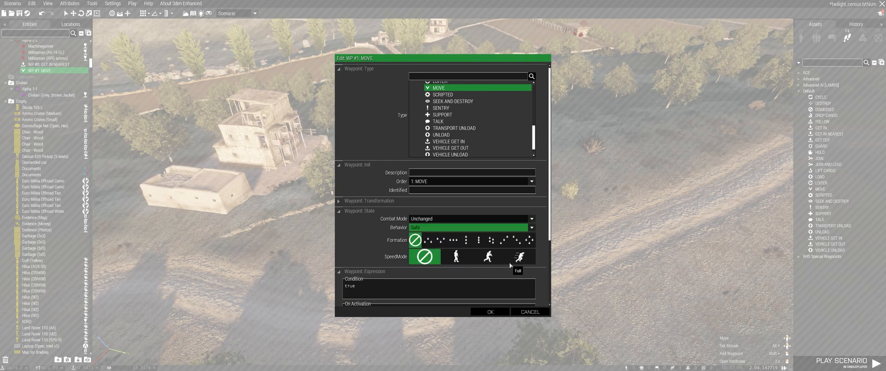
left_click(457, 258)
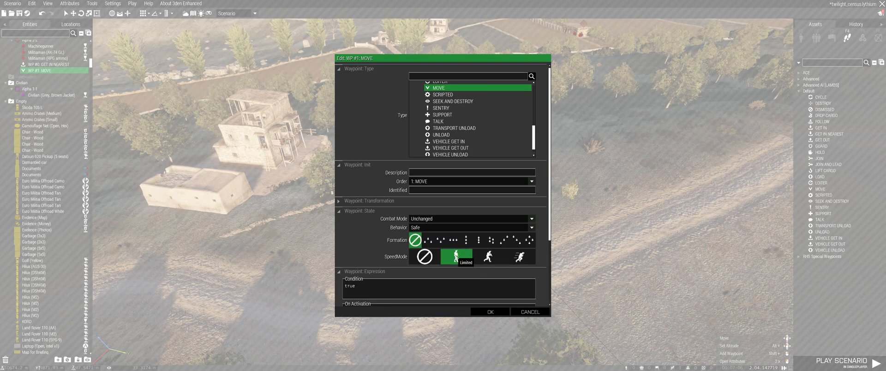
left_click(490, 311)
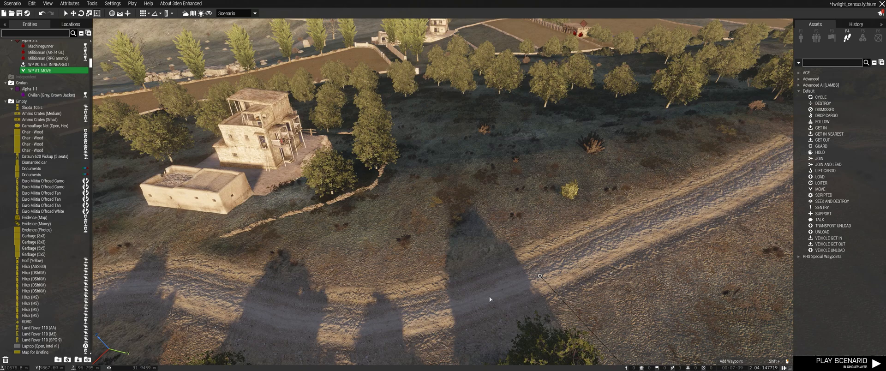
Step: On the map, add a second Move waypoint on the dirt road south of the first, east of the large building
key("m")
scroll(567, 279, "down", 3)
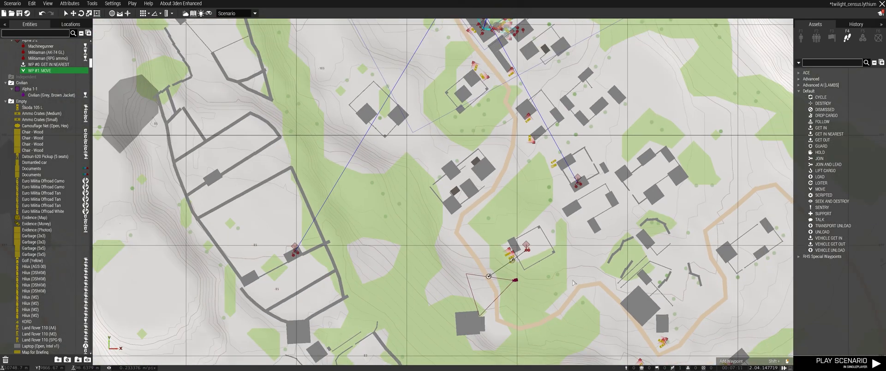
right_click_drag(567, 281, 530, 172)
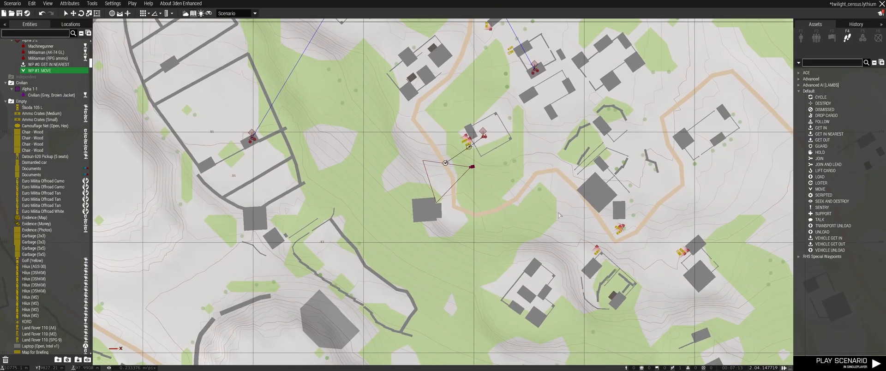
scroll(560, 217, "down", 1)
right_click_drag(561, 218, 454, 179)
scroll(561, 233, "down", 2)
right_click_drag(560, 232, 491, 166)
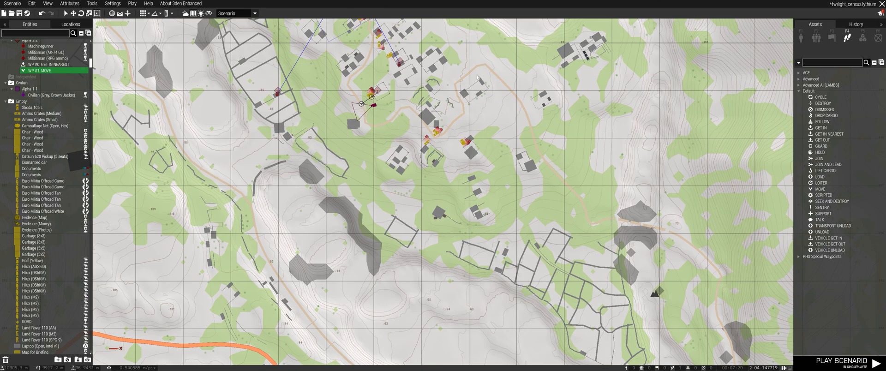
left_click(820, 189)
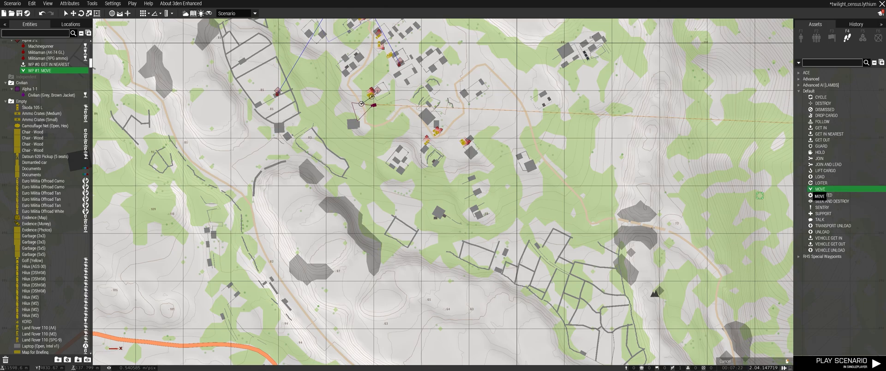
right_click_drag(361, 199, 467, 283)
scroll(467, 283, "up", 4)
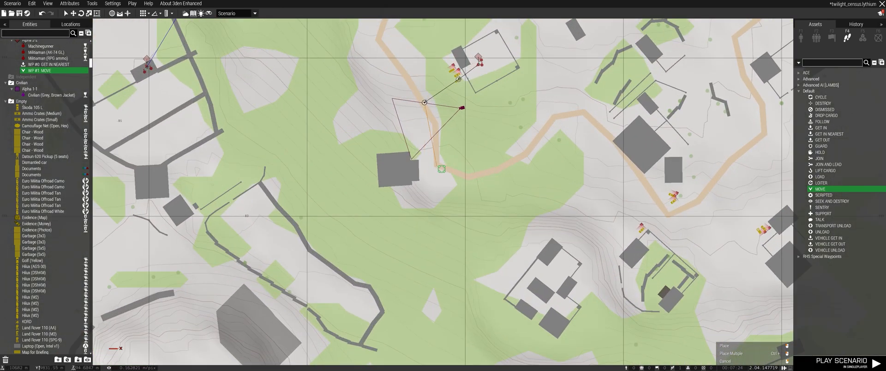
left_click(437, 165)
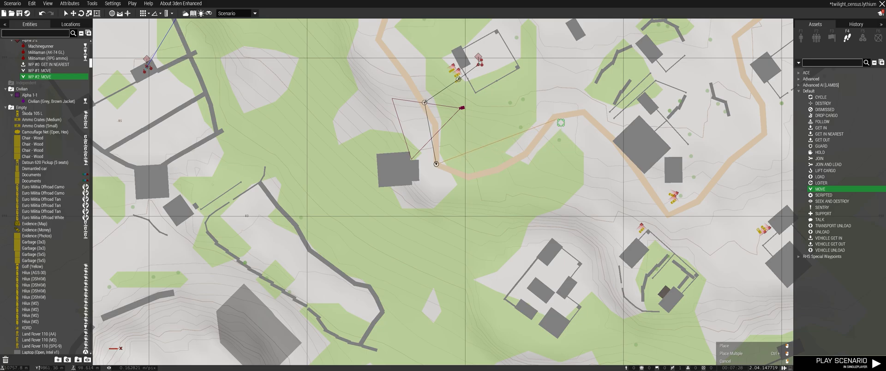
Step: Continue the route with three Move waypoints along the road: the northeast bend, the southern V-shaped bend and the bend northeast of it
left_click(554, 118)
left_click(822, 189)
left_click(668, 214)
right_click_drag(668, 215, 464, 320)
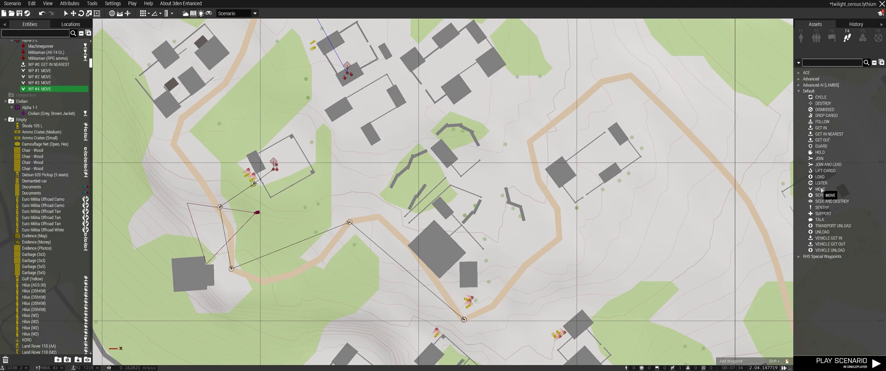
left_click(821, 190)
left_click(558, 238)
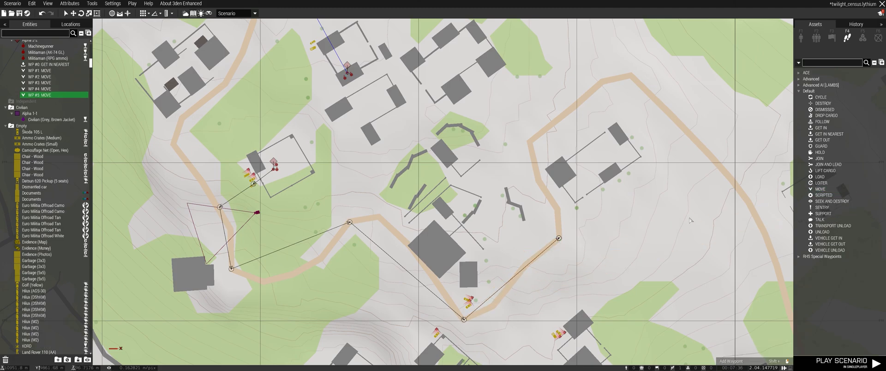
Step: Add a Scripted waypoint at the road bend northwest of the walled compound and a Move waypoint near the northern curve
left_click(825, 196)
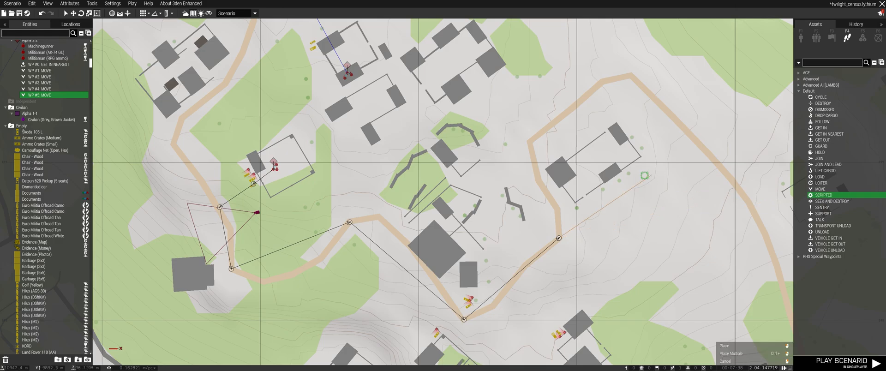
left_click(530, 141)
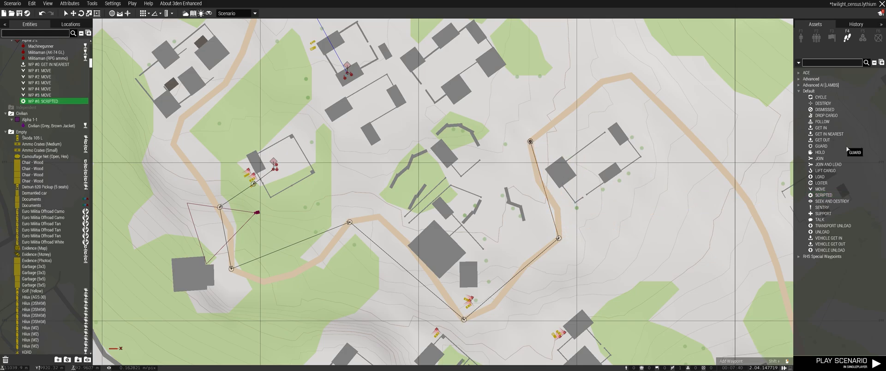
left_click(826, 189)
left_click(608, 86)
Step: Change the type of the Scripted waypoint WP #6 to Move
scroll(531, 139, "up", 6)
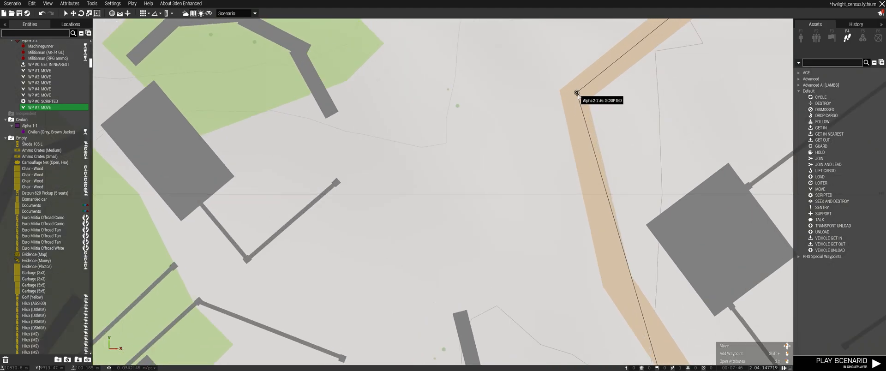
double_click(577, 93)
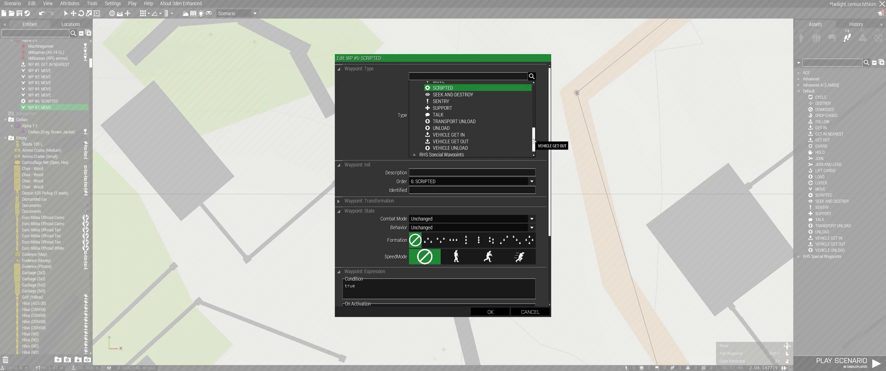
left_click_drag(534, 138, 534, 121)
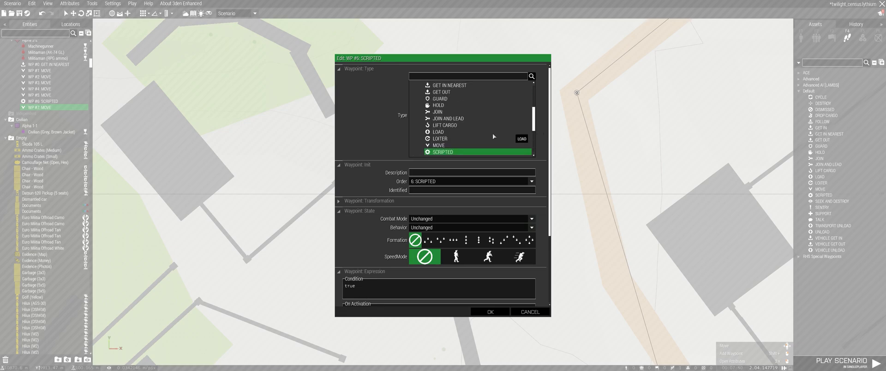
left_click(457, 145)
left_click(496, 313)
Step: Add a Move waypoint on the road's southeast stretch and shift WP #7 east onto the northern curve
scroll(603, 300, "down", 5)
right_click_drag(603, 301, 525, 112)
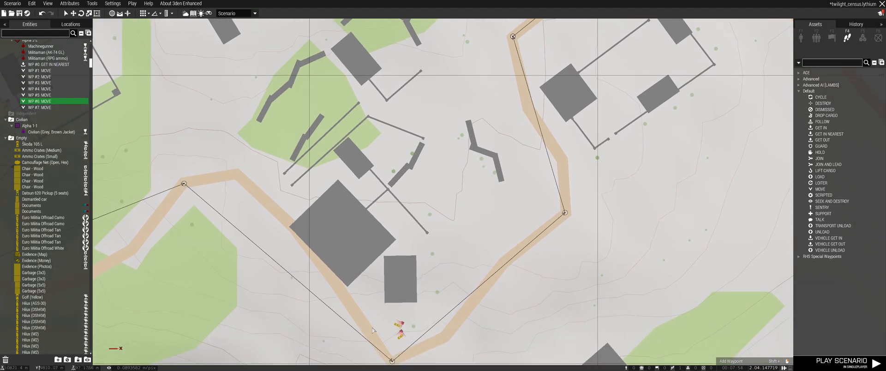
right_click_drag(374, 337, 448, 284)
scroll(277, 206, "down", 3)
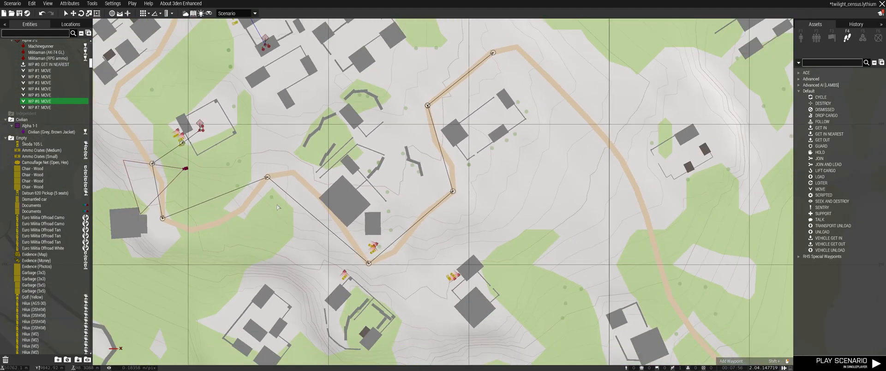
right_click_drag(370, 211, 303, 287)
left_click_drag(410, 105, 459, 179)
left_click(820, 189)
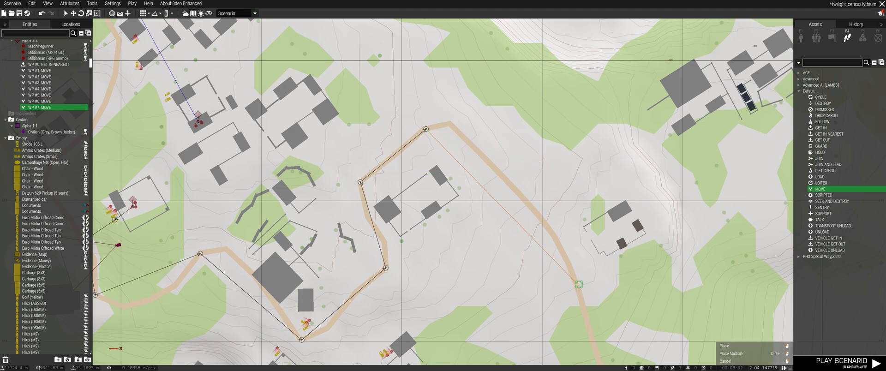
left_click(556, 238)
left_click_drag(429, 133, 453, 128)
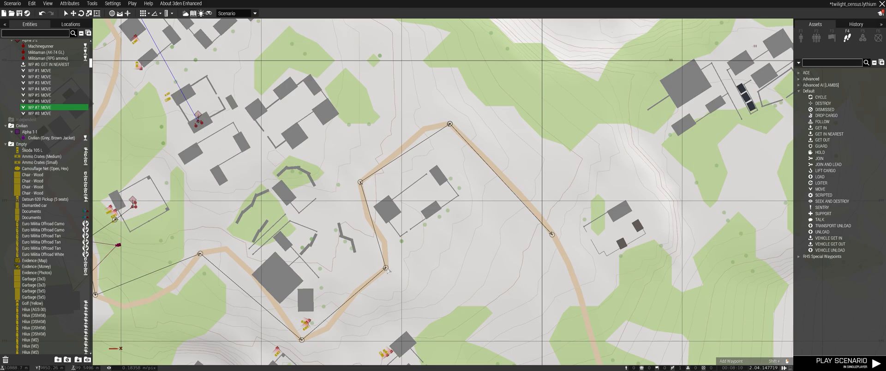
Step: Add a Move waypoint farther south on the road, just north of the roadside compound
right_click_drag(532, 343, 459, 130)
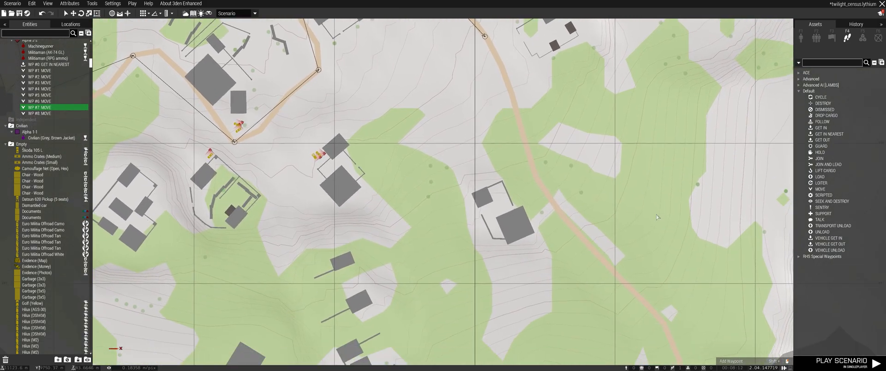
right_click_drag(650, 216, 628, 310)
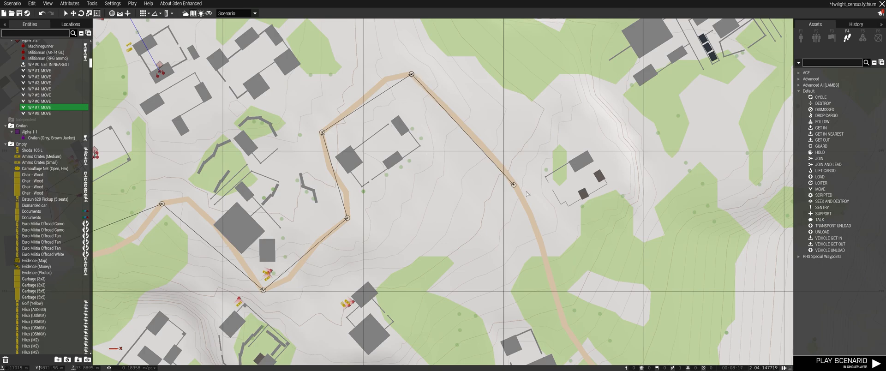
left_click(820, 189)
right_click_drag(570, 324, 516, 237)
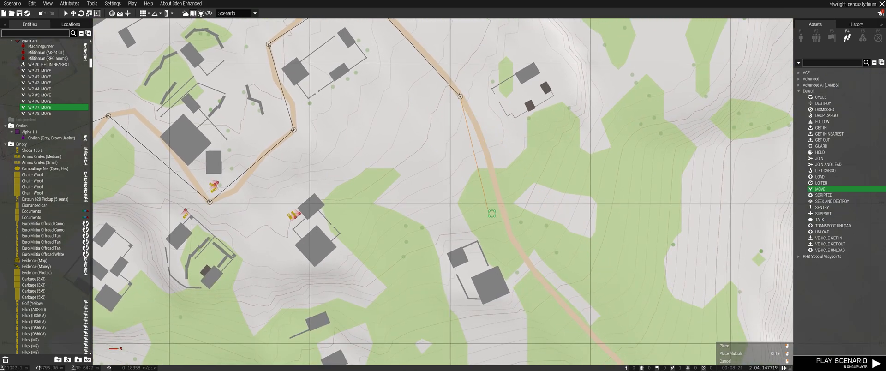
left_click(511, 236)
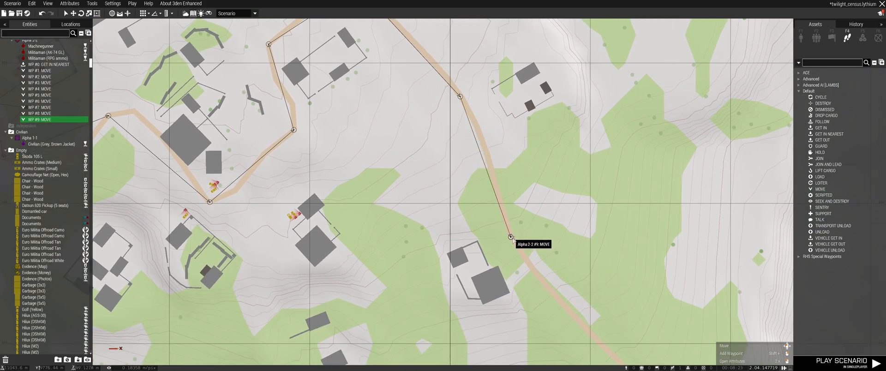
Step: Add Move waypoints at the sharp road bend west of the bridge and at the road's end just before the bridge
right_click_drag(640, 304, 488, 123)
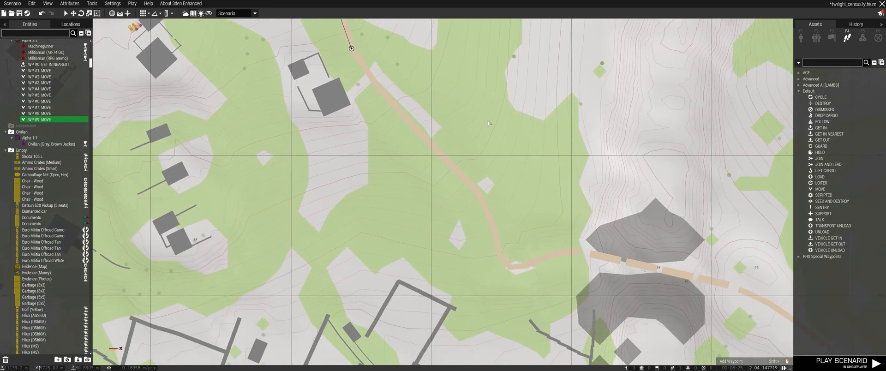
left_click(823, 189)
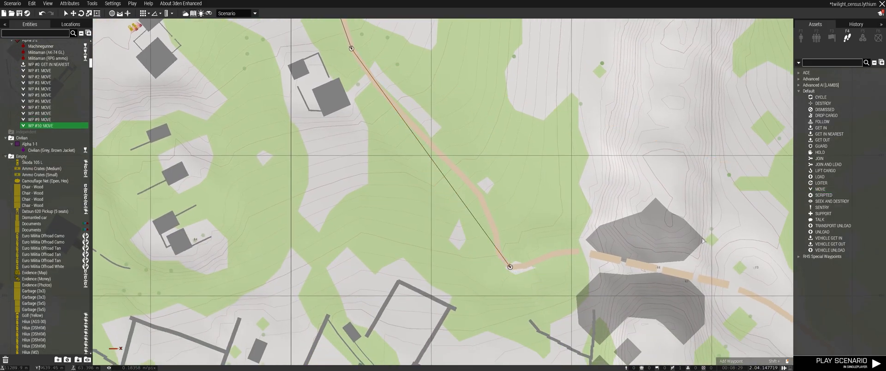
left_click(820, 189)
scroll(529, 237, "up", 3)
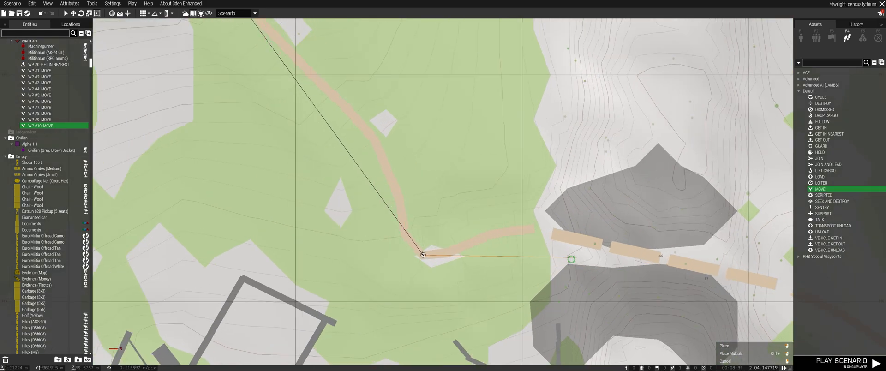
left_click(528, 230)
Step: Place Move waypoints on the first and second bridge segments from the west
right_click_drag(629, 227, 519, 197)
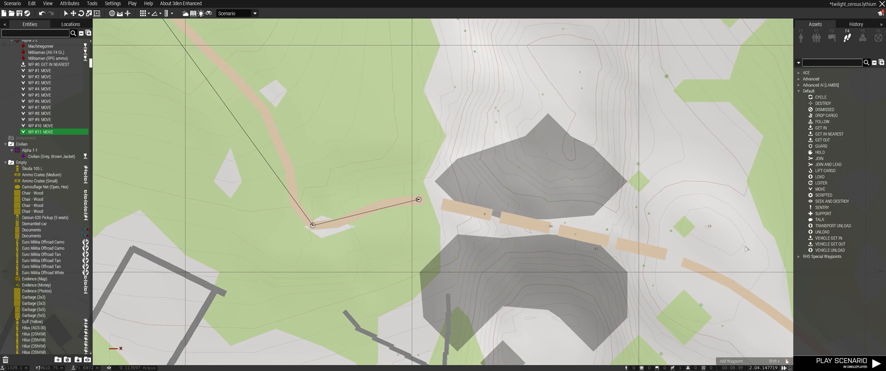
left_click(820, 189)
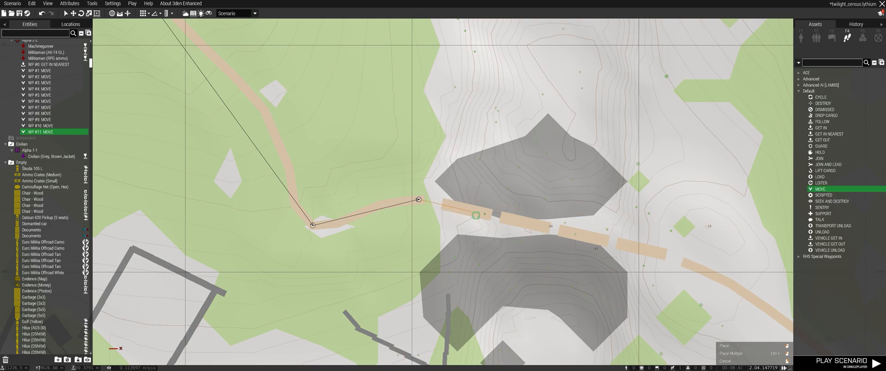
left_click(472, 214)
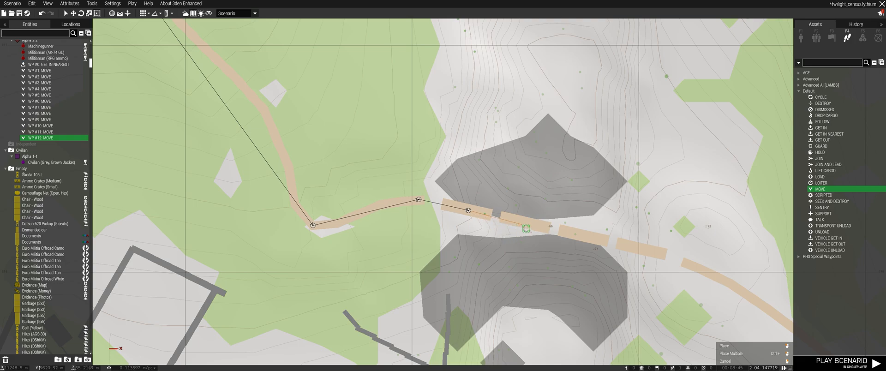
left_click(528, 227)
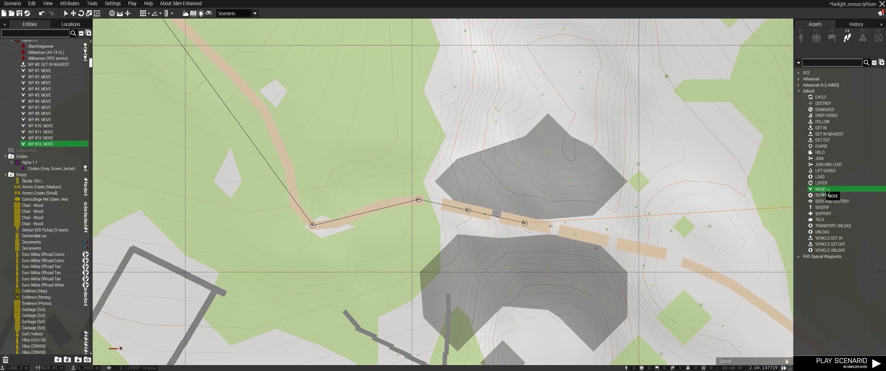
Step: Place Move waypoints on the third and fourth bridge segments from the west
left_click(585, 237)
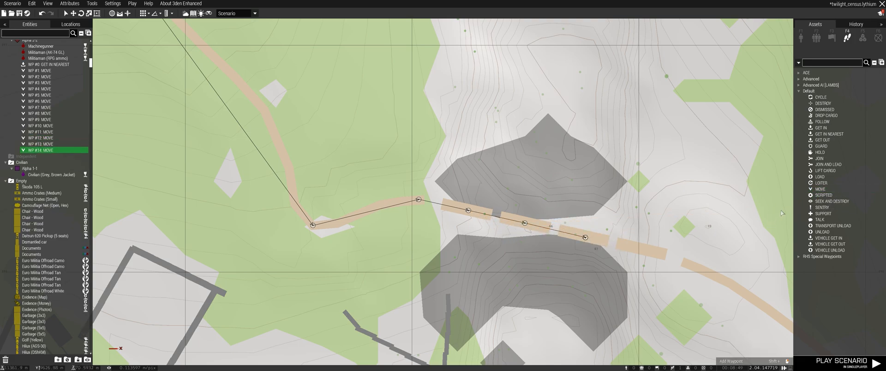
left_click(820, 188)
left_click(644, 249)
Step: Add Move waypoints where the road resumes just east of the bridge and at the road bend farther southeast
right_click_drag(644, 250, 250, 195)
right_click_drag(480, 220, 675, 180)
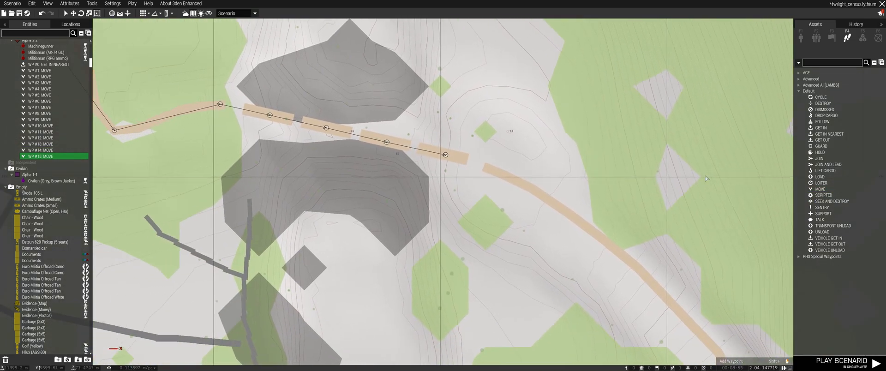
left_click(820, 189)
left_click(491, 171)
scroll(523, 260, "down", 4)
right_click_drag(528, 266, 353, 192)
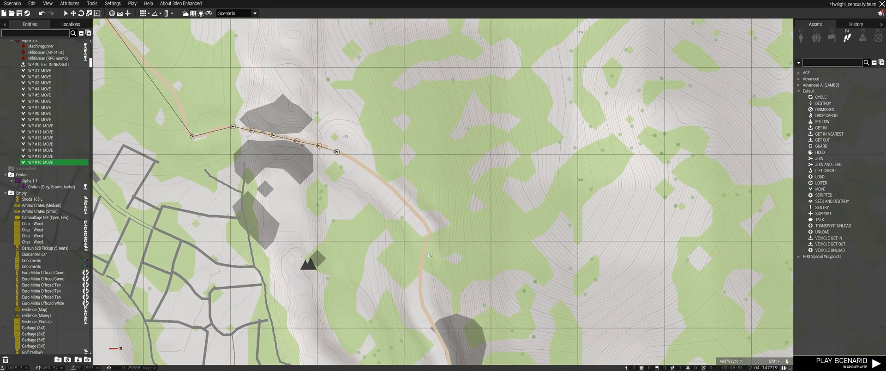
left_click(820, 188)
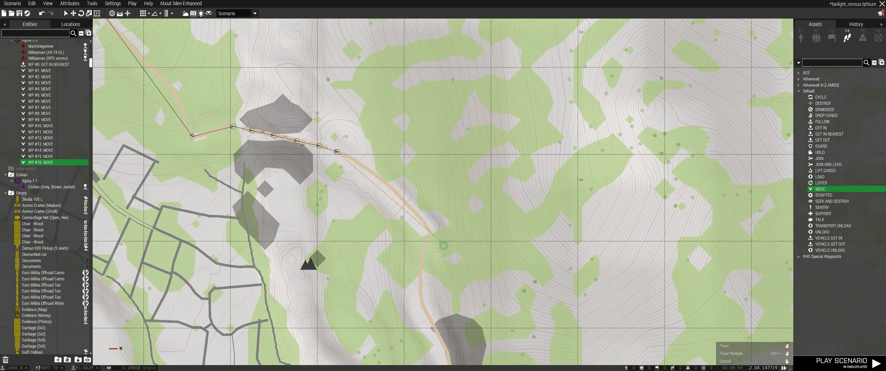
left_click(431, 237)
Step: Duplicate the Militiaman (RPG ammo) from the walled compound and position the copy on the road to its west
scroll(432, 237, "down", 3)
right_click_drag(389, 253, 464, 279)
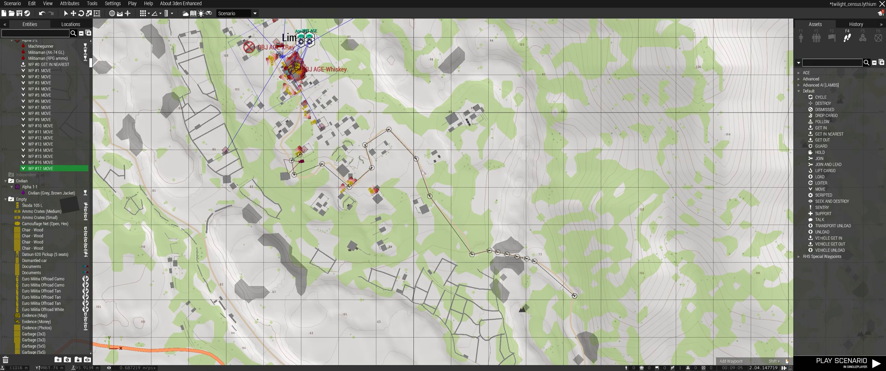
scroll(524, 273, "up", 3)
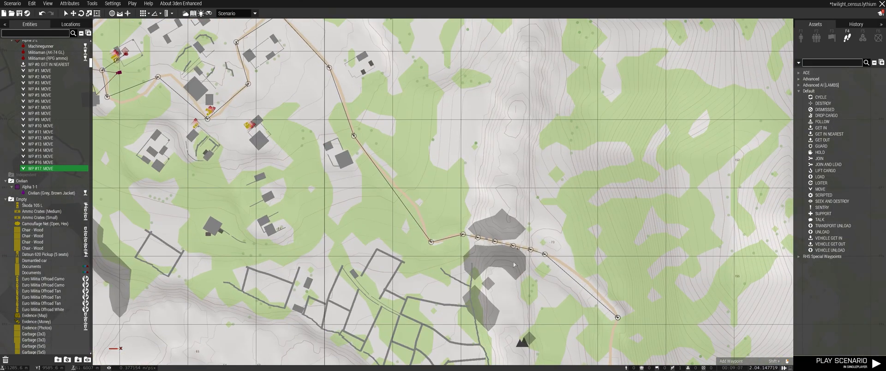
right_click_drag(309, 223, 624, 300)
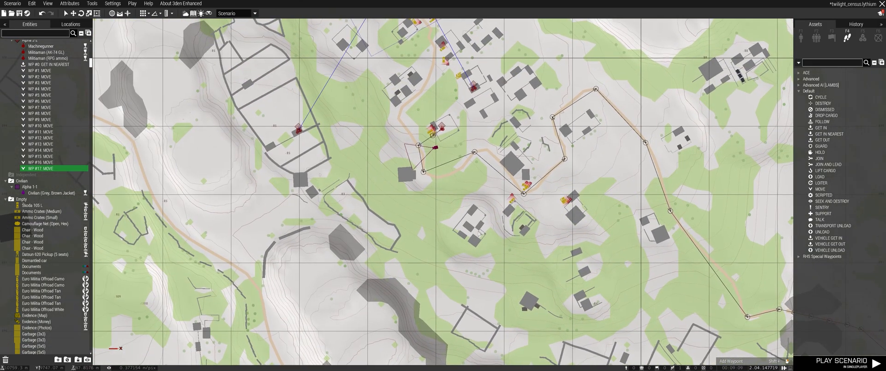
scroll(526, 193, "up", 4)
right_click_drag(526, 194, 584, 310)
scroll(420, 179, "up", 8)
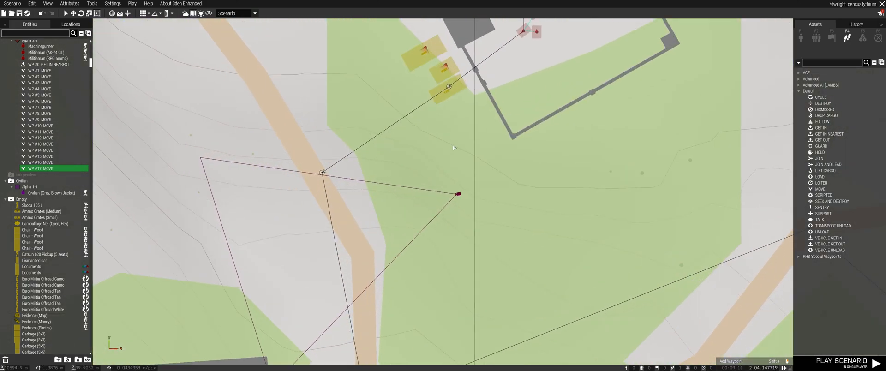
right_click_drag(420, 179, 426, 278)
left_click(545, 134)
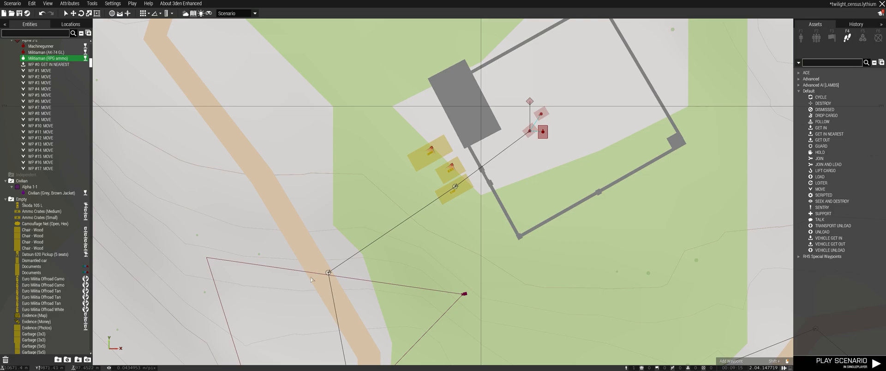
key("ctrl+v")
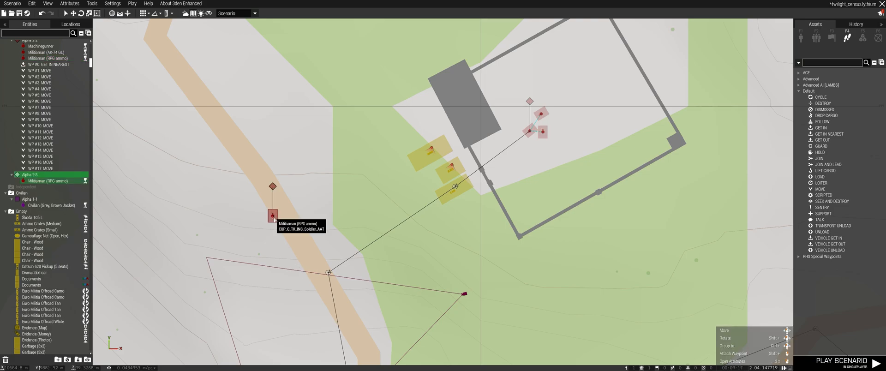
left_click_drag(271, 221, 266, 183)
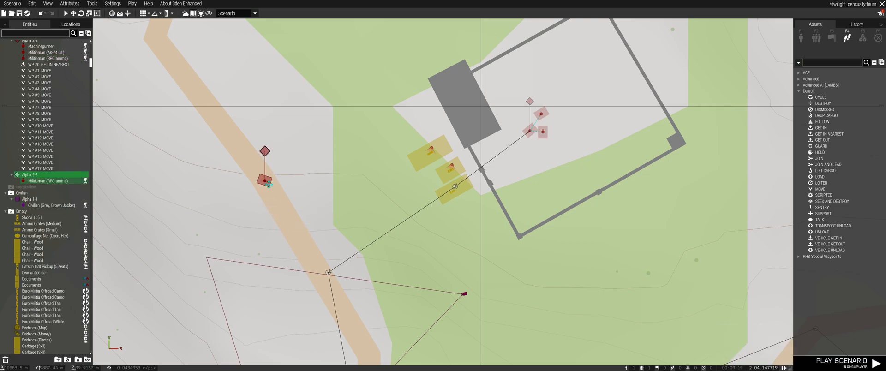
Step: Preview the scenario as the copied militiaman on the road and open the Splendid Camera
right_click(267, 183)
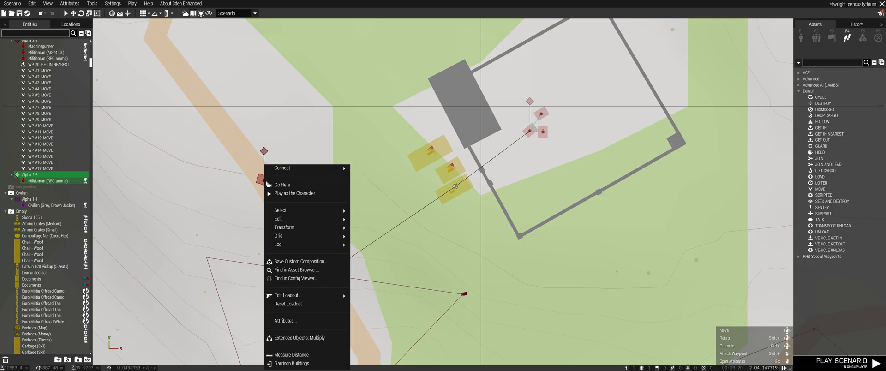
left_click(290, 193)
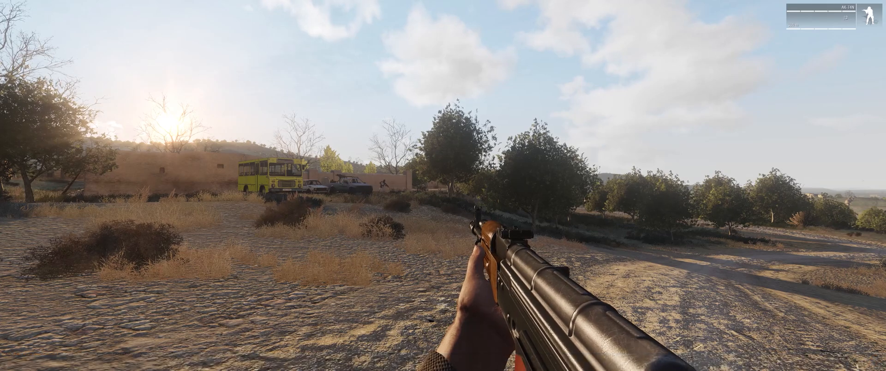
key("Escape")
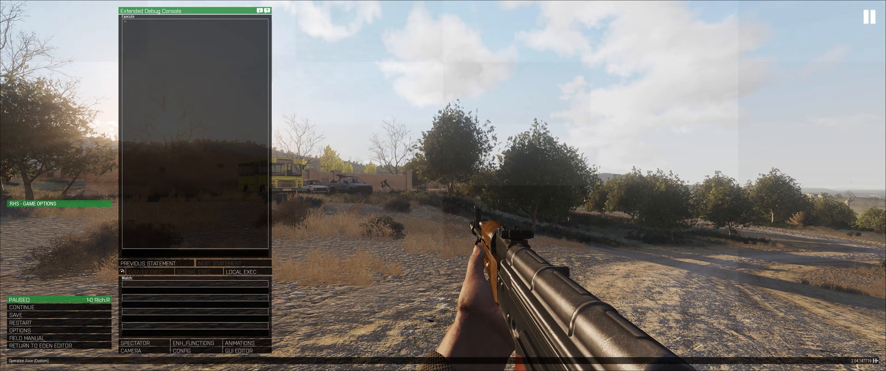
left_click(157, 352)
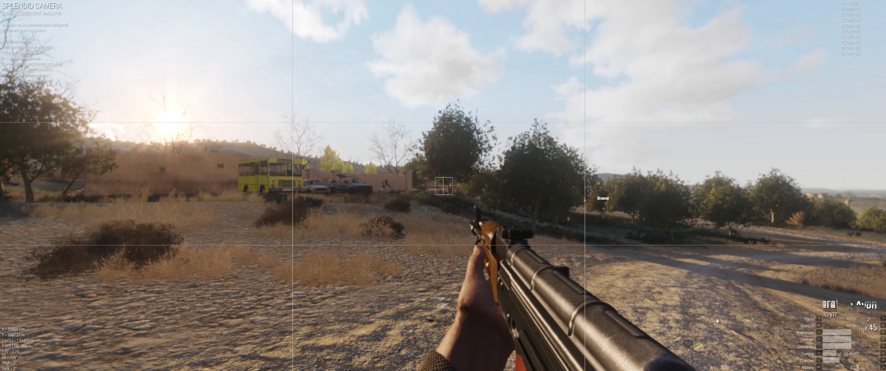
Step: Fly the camera above the compound and watch the armed Hilux leave its parking spot for the road
key("q")
right_click_drag(716, 320, 675, 358)
key("q")
key("s")
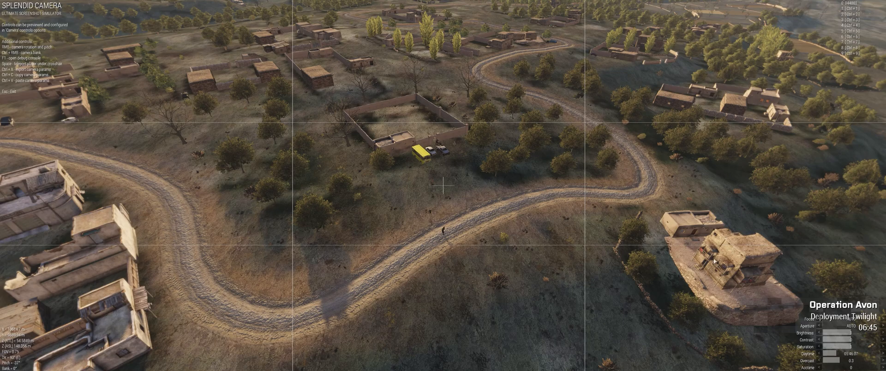
right_click_drag(714, 261, 709, 254)
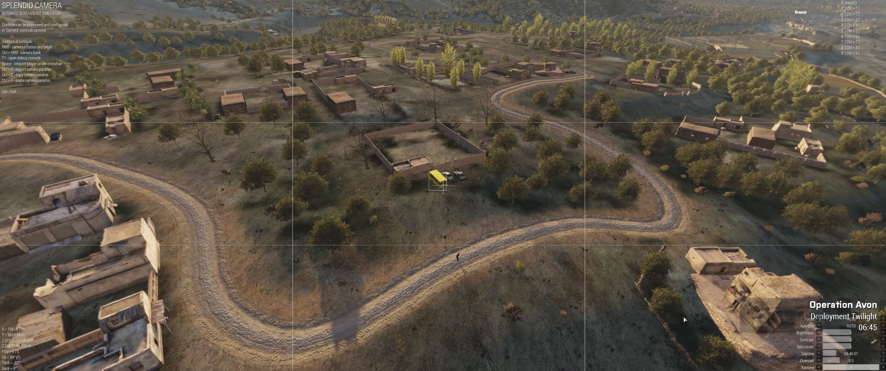
key("w")
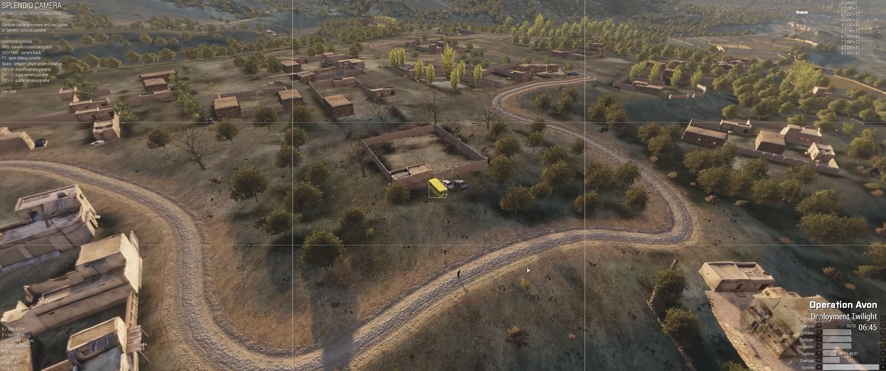
key("w")
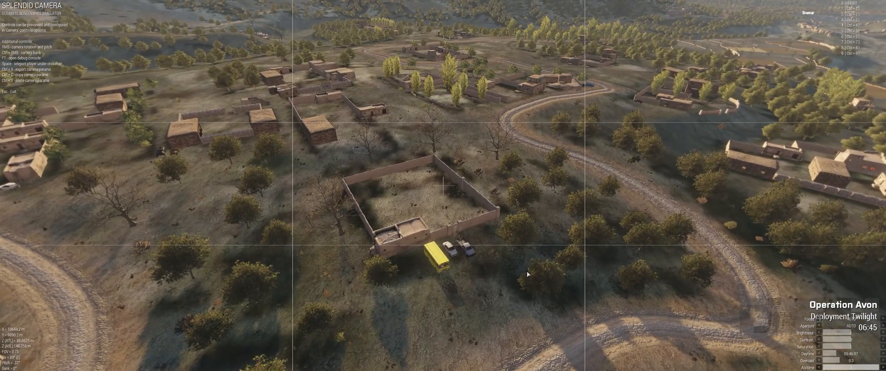
key("w")
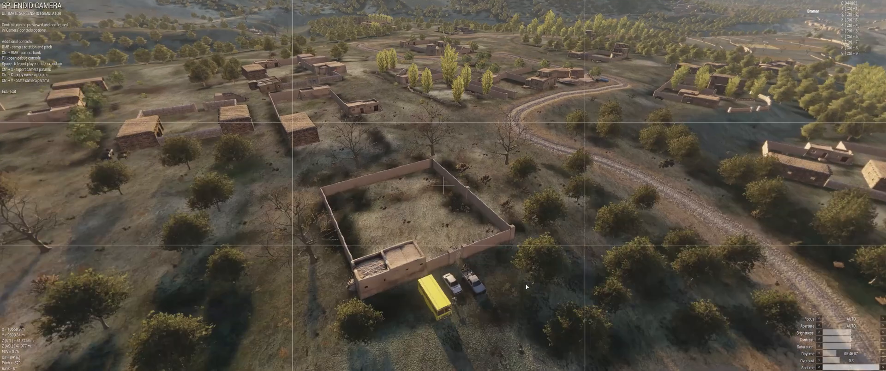
key("w")
right_click_drag(526, 287, 614, 339)
key("s")
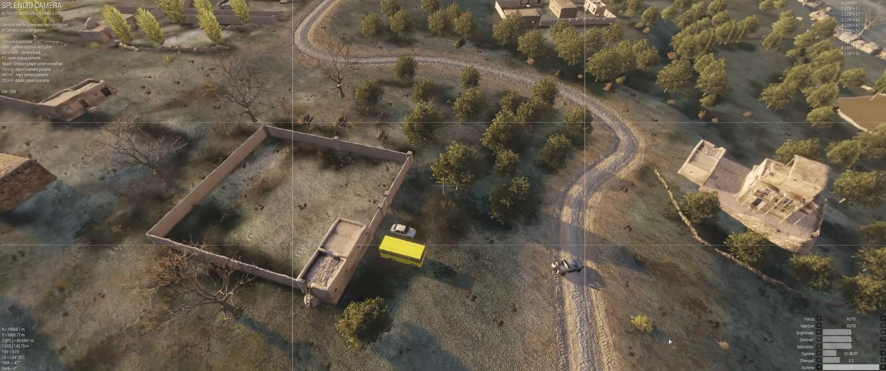
Step: Follow the armed Hilux from above along the winding road past the village compounds to check its route
right_click_drag(669, 339, 679, 321)
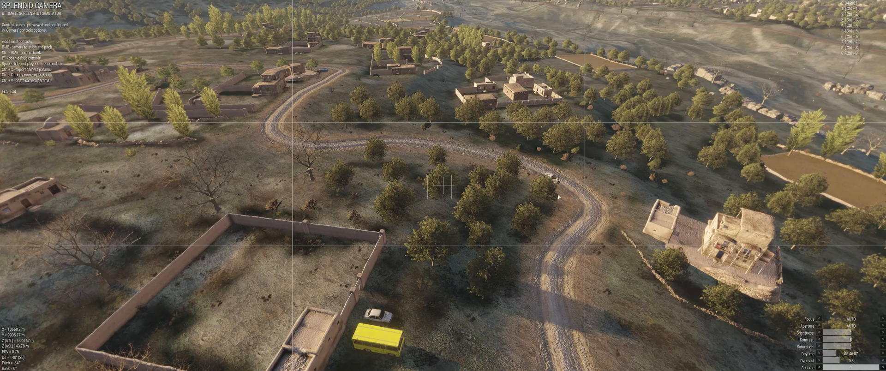
right_click_drag(557, 196, 451, 211)
key("w")
key("w")
key("d")
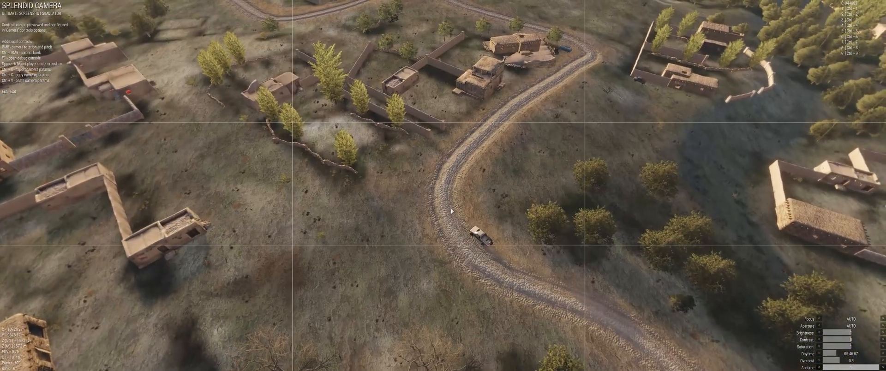
key("w")
key("d")
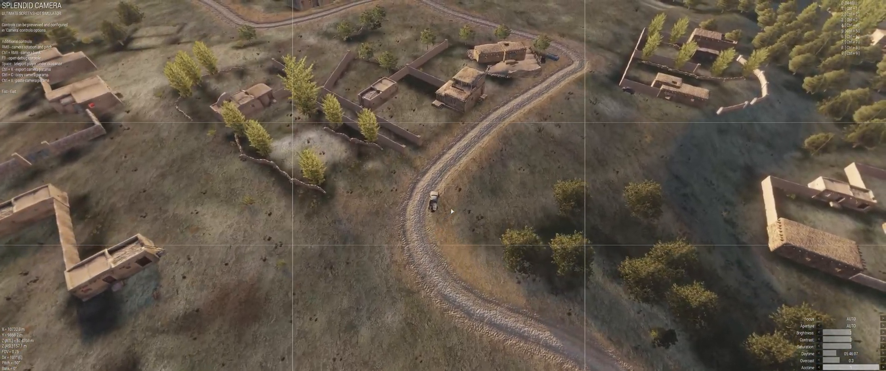
key("w")
key("d")
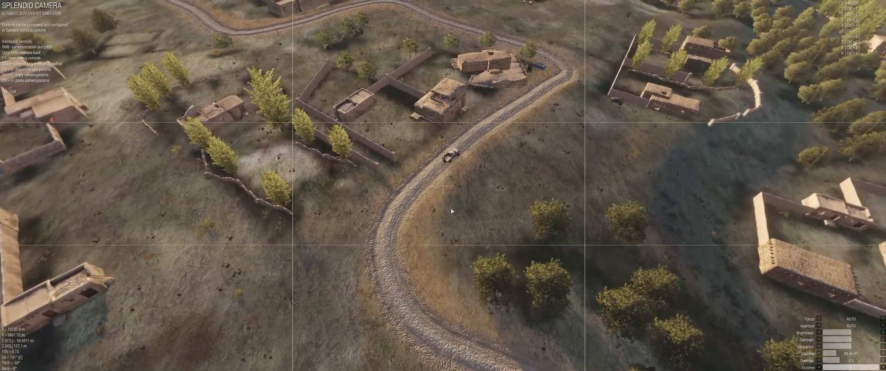
right_click_drag(451, 211, 478, 203)
key("w")
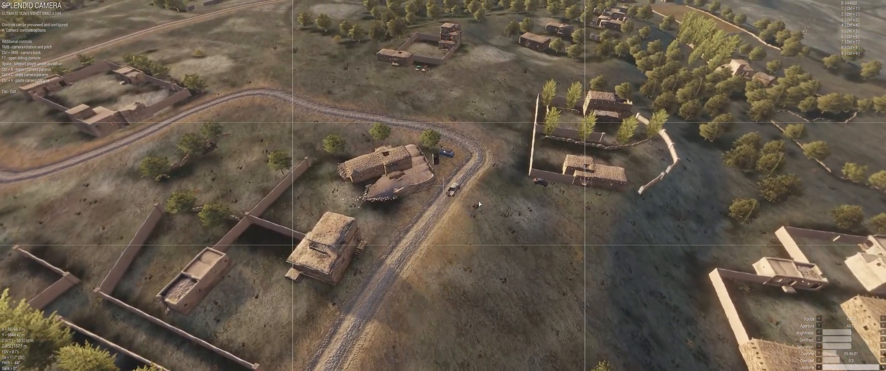
key("w")
right_click_drag(479, 203, 482, 203)
key("w")
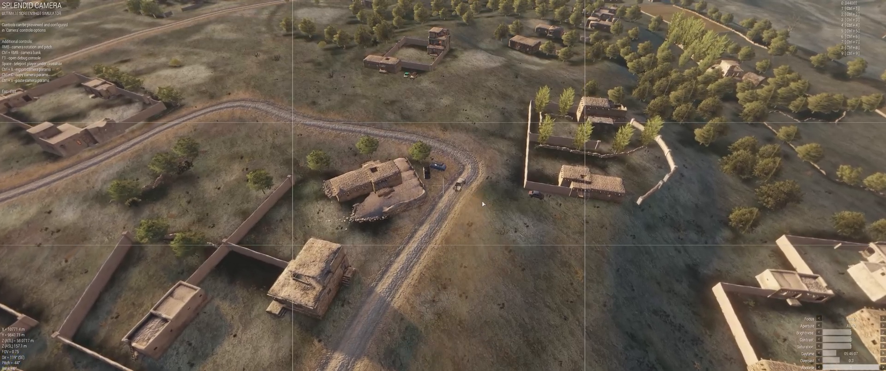
right_click_drag(483, 203, 306, 205)
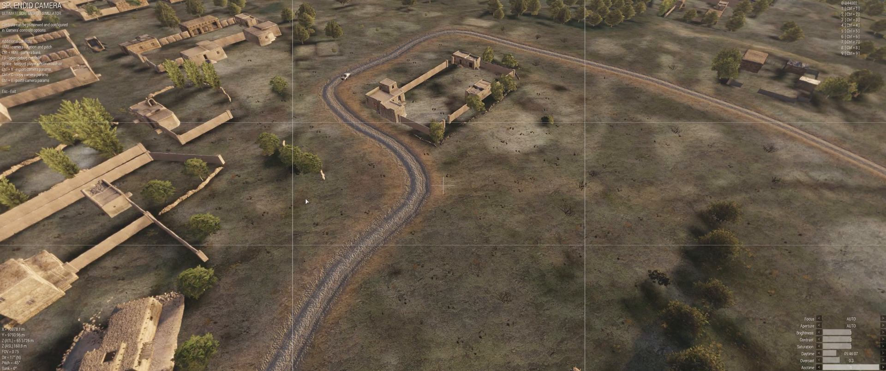
Step: Track the armed Hilux down to the bridge to check its crossing, and end the preview to return to the editor
right_click_drag(306, 198, 226, 182)
key("w")
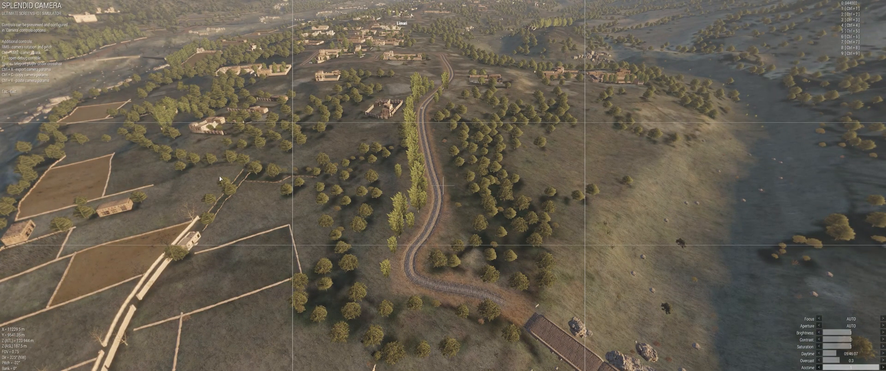
right_click_drag(220, 178, 247, 206)
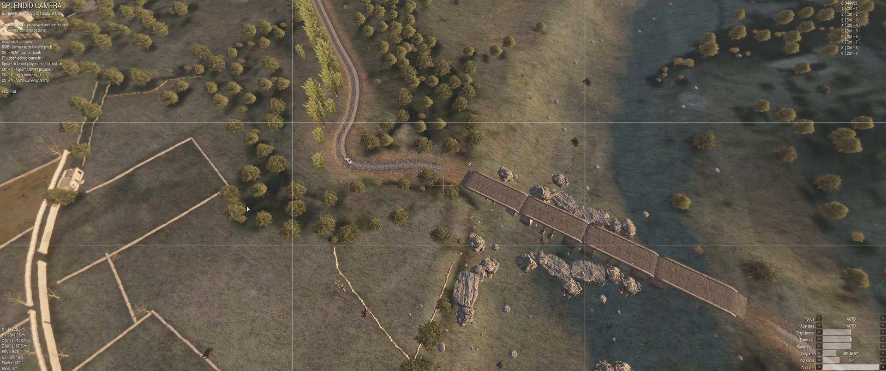
scroll(406, 208, "up", 6)
right_click_drag(422, 209, 465, 220)
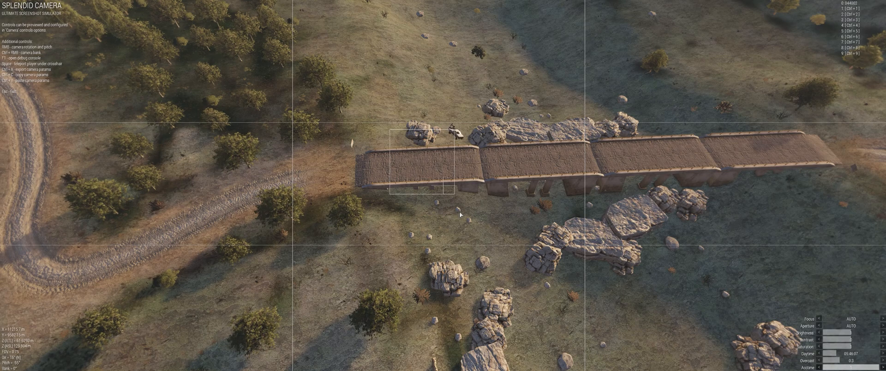
key("Escape")
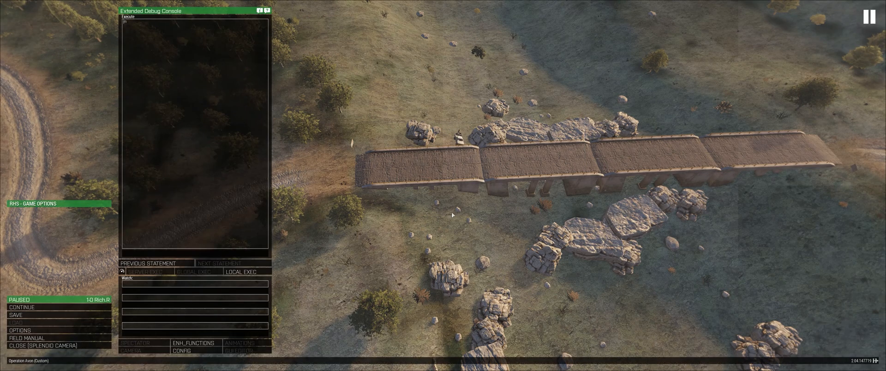
left_click(42, 345)
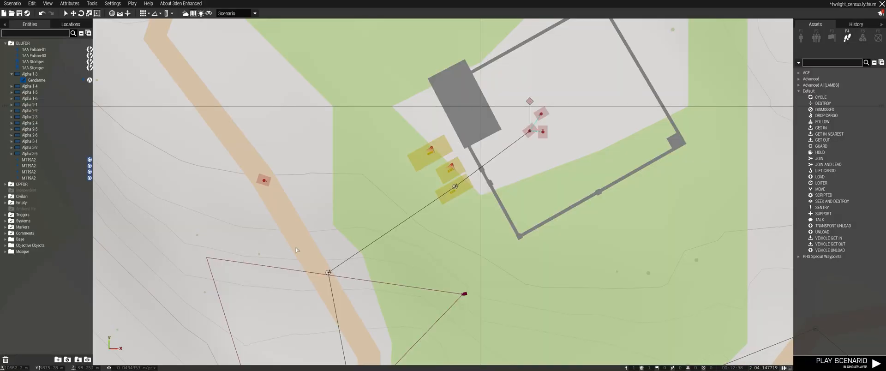
Step: Move the bus and the white Škoda 105 L northwest, away from the armed Hilux and beside the compound's building
right_click_drag(296, 250, 294, 319)
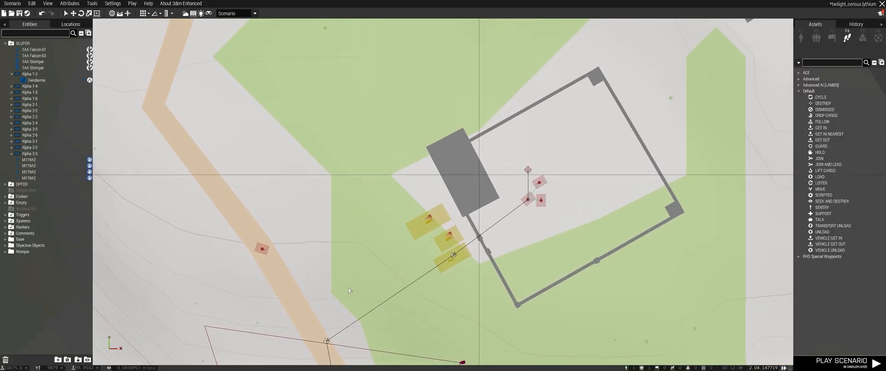
left_click_drag(416, 196, 407, 185)
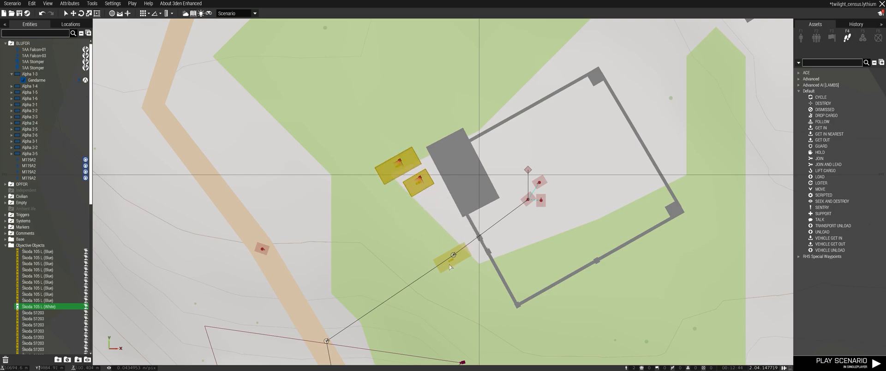
Step: Move the armed Hilux group's waypoints 12 and 13 off the bridge deck onto the open ground north of it
key("m")
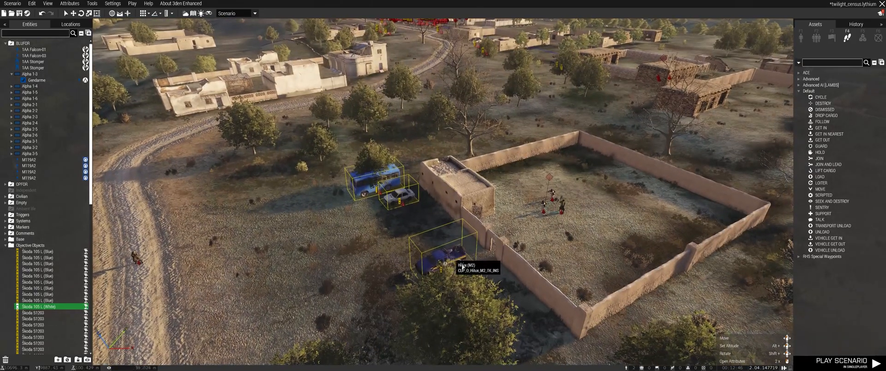
scroll(495, 295, "up", 3)
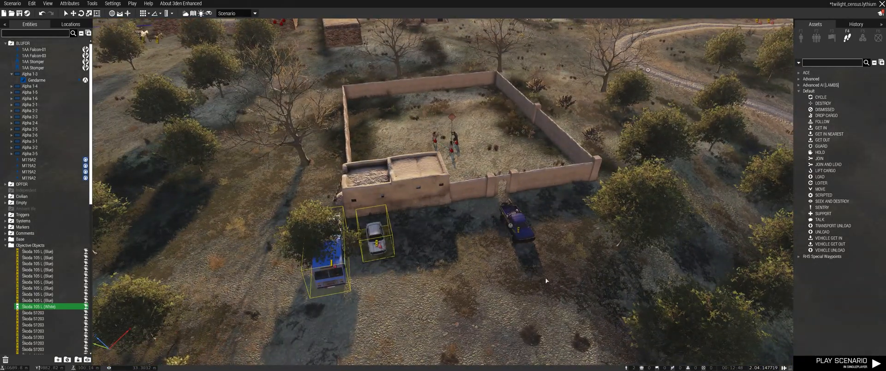
left_click(514, 224)
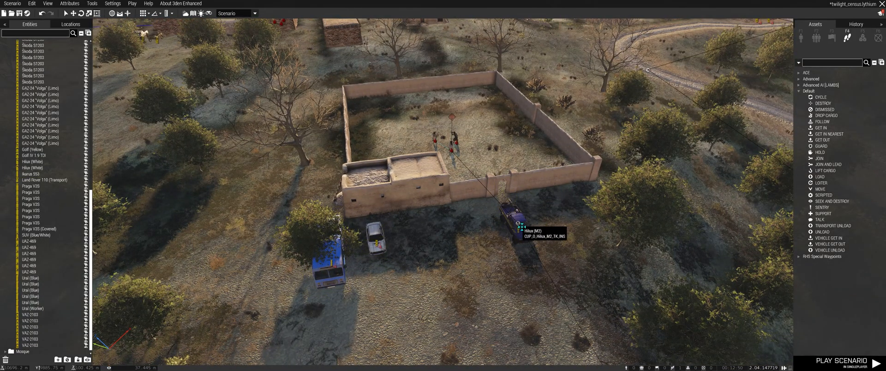
right_click_drag(550, 277, 492, 288)
key("w")
key("w")
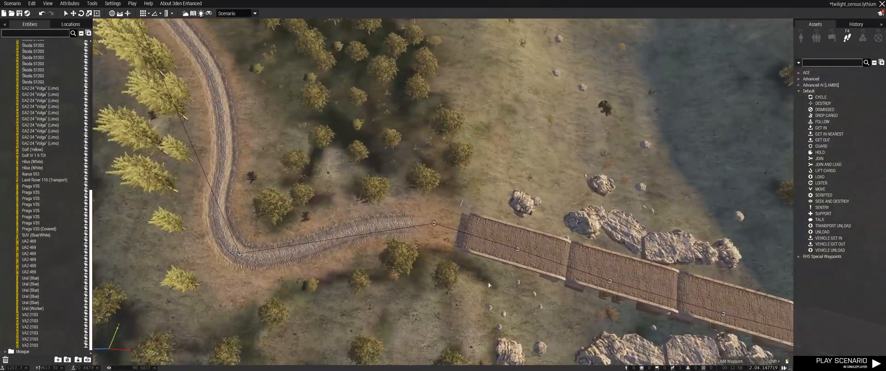
left_click_drag(518, 249, 593, 145)
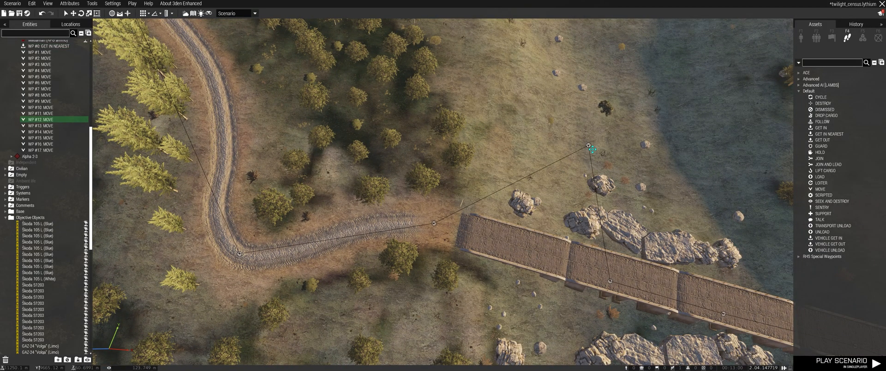
key("d")
right_click_drag(615, 309, 596, 309)
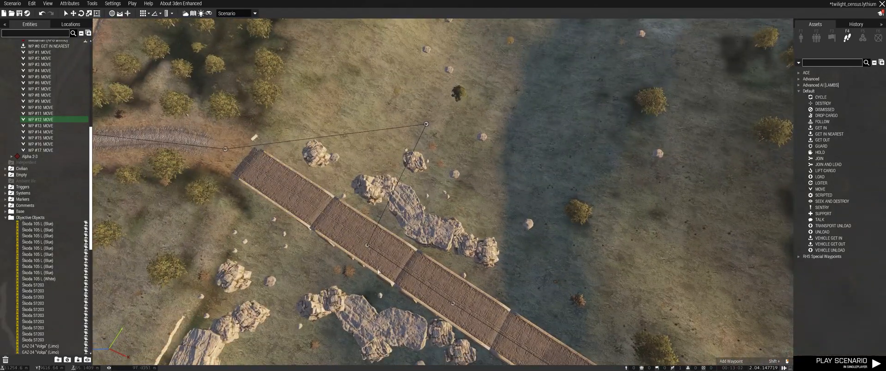
left_click_drag(372, 249, 619, 199)
Step: Move waypoint 14 onto the road past the bridge's eastern end, and waypoints 15 and 16 east to the road bend
key("s")
right_click_drag(657, 252, 530, 186)
key("s")
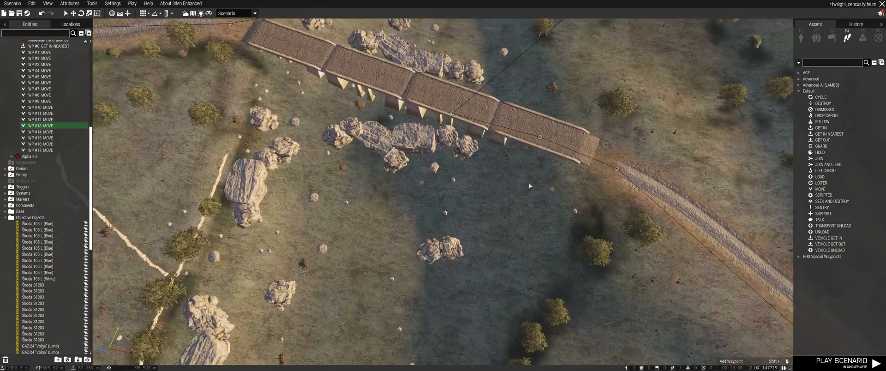
left_click_drag(454, 116, 682, 190)
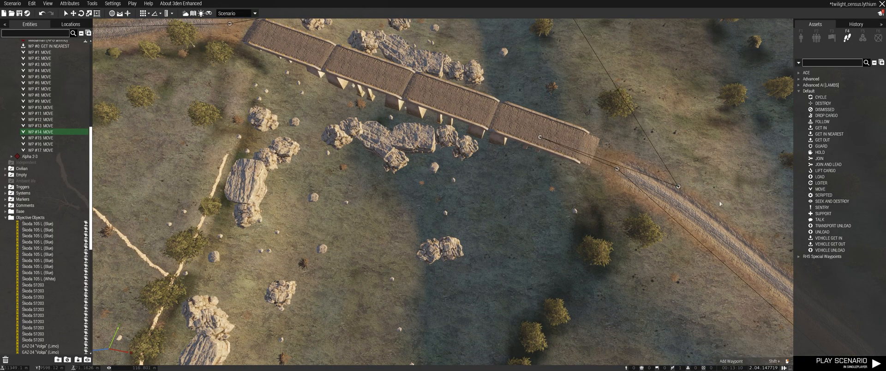
right_click_drag(681, 190, 742, 260)
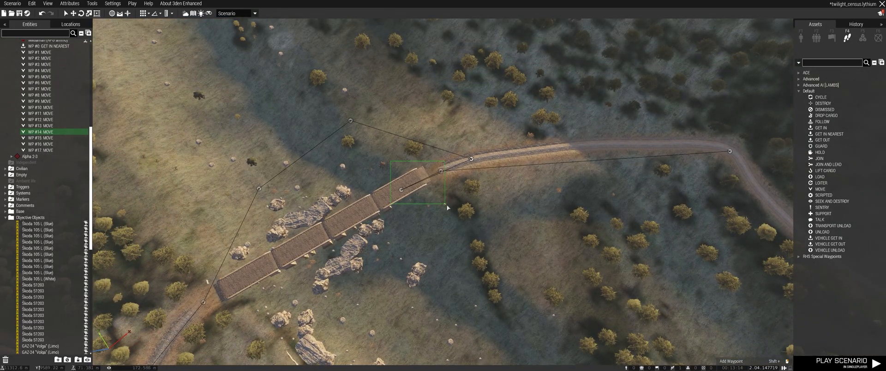
left_click_drag(446, 206, 447, 206)
left_click_drag(441, 170, 764, 118)
key("d")
right_click_drag(758, 137, 781, 142)
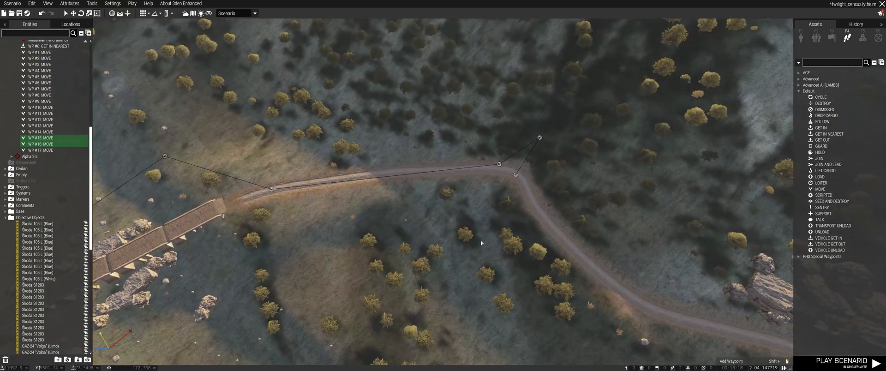
Step: Shift waypoints 16 and 17 farther east, and set waypoints 14 and 15 on the road between the bridge and the bend
left_click_drag(535, 181, 512, 120)
left_click_drag(517, 178, 715, 231)
left_click_drag(272, 189, 303, 185)
left_click_drag(501, 167, 517, 175)
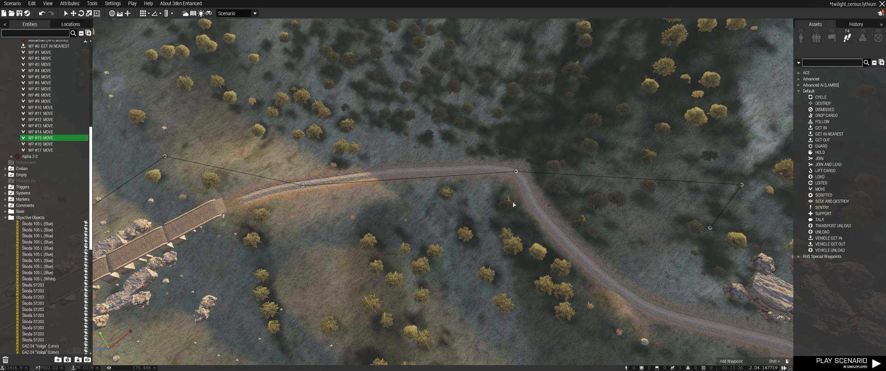
Step: Examine the Hilux group's waypoint route on the map, from the walled compound along the road to beyond the bridge
key("m")
scroll(520, 243, "down", 10)
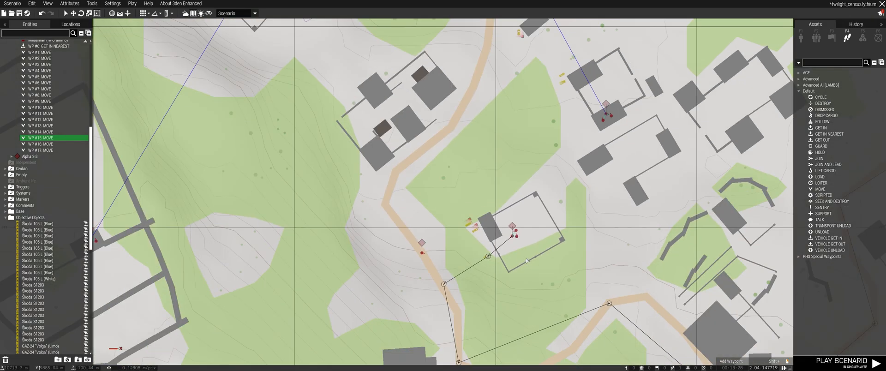
right_click_drag(520, 243, 399, 160)
scroll(382, 204, "up", 4)
scroll(382, 204, "up", 4)
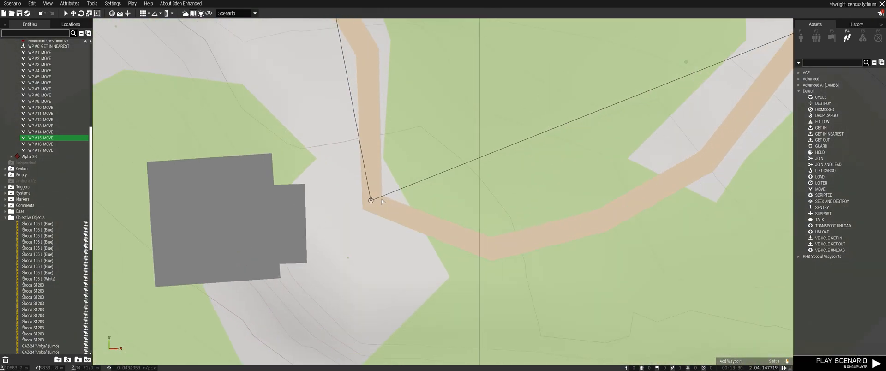
scroll(415, 203, "down", 5)
scroll(461, 204, "up", 1)
scroll(460, 167, "up", 3)
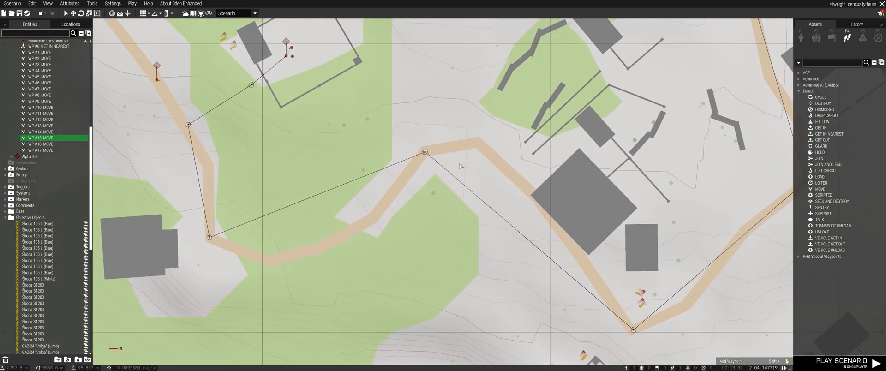
scroll(460, 167, "down", 2)
right_click_drag(638, 273, 397, 306)
right_click_drag(694, 315, 447, 332)
scroll(447, 332, "down", 1)
right_click_drag(474, 357, 346, 161)
right_click_drag(538, 361, 384, 227)
scroll(383, 227, "down", 1)
scroll(384, 227, "down", 2)
right_click_drag(575, 336, 499, 282)
right_click_drag(559, 300, 324, 124)
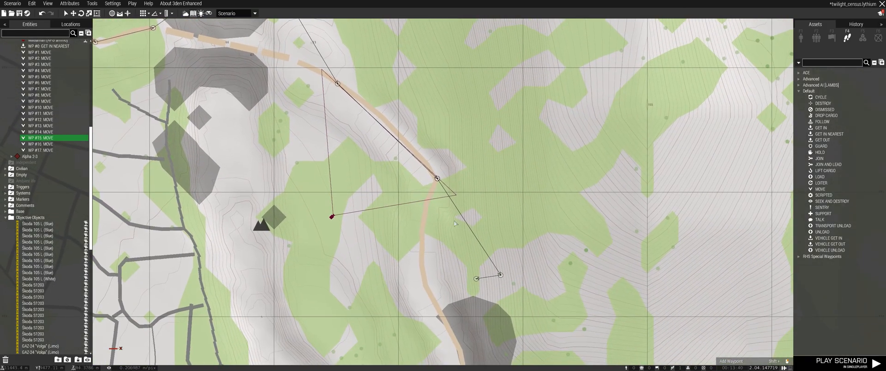
Step: Move waypoints 16 and 17 south onto the bends of the road leading towards Bramar
scroll(449, 203, "up", 9)
left_click_drag(416, 143, 416, 142)
scroll(401, 54, "down", 8)
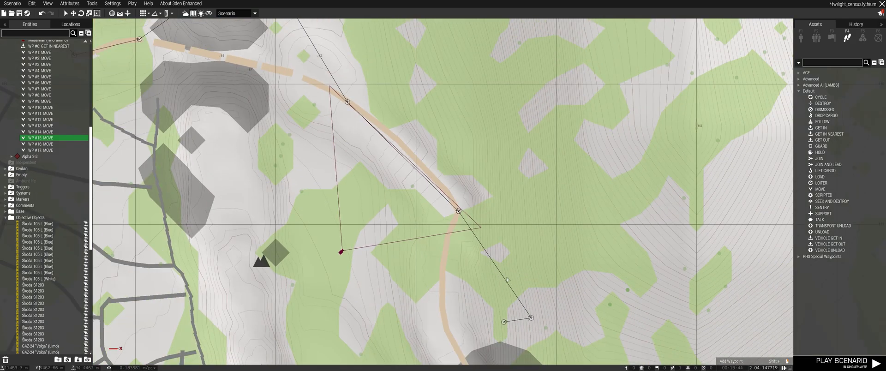
left_click_drag(363, 66, 581, 253)
scroll(448, 184, "down", 5)
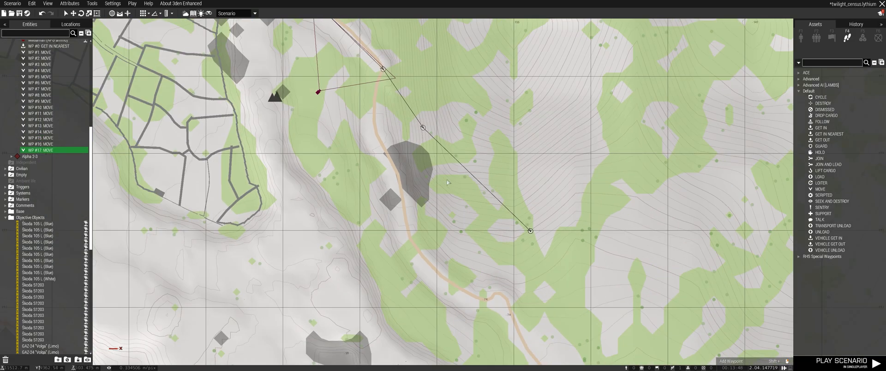
left_click_drag(424, 128, 410, 241)
right_click_drag(510, 299, 496, 186)
left_click_drag(502, 129, 475, 199)
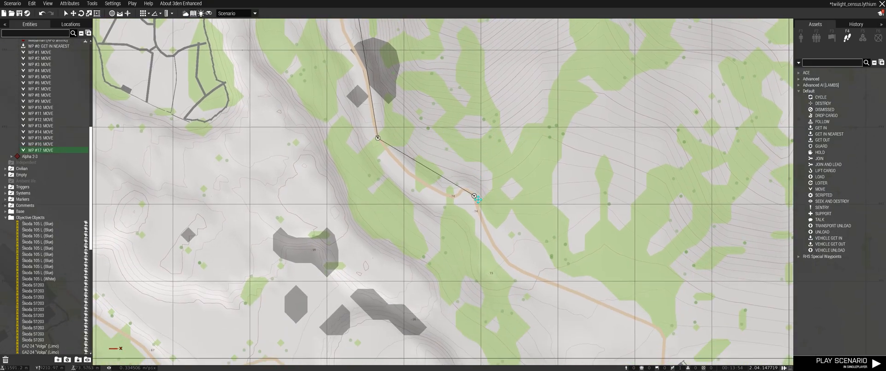
Step: Extend the route with a Move waypoint at the road corner just north of Bramar's first houses
scroll(580, 244, "down", 3)
right_click_drag(590, 253, 523, 121)
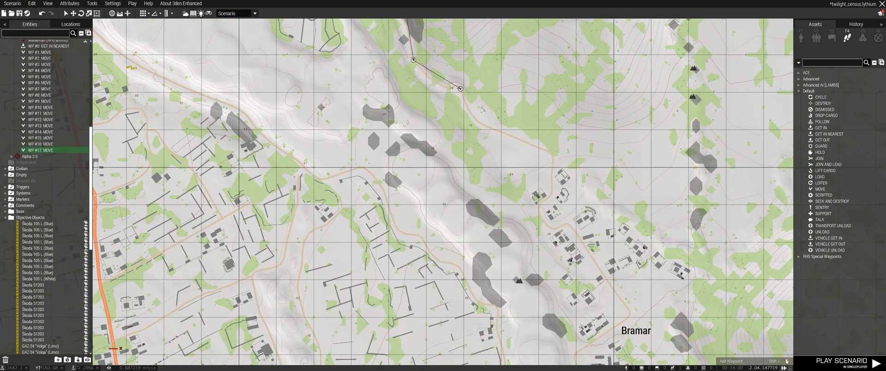
left_click(497, 118)
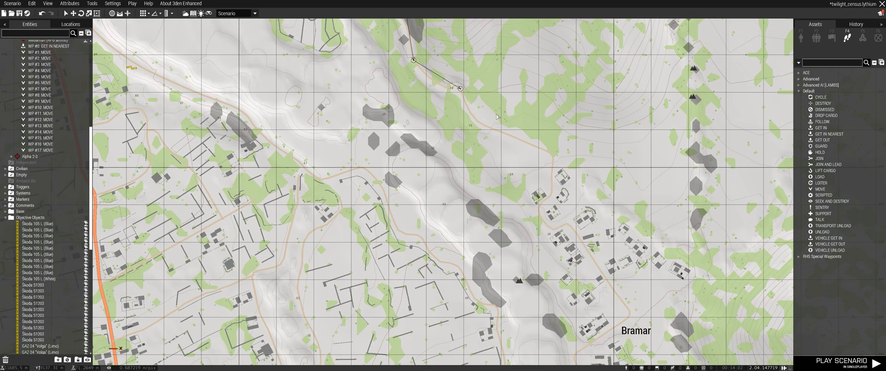
left_click_drag(426, 59, 427, 60)
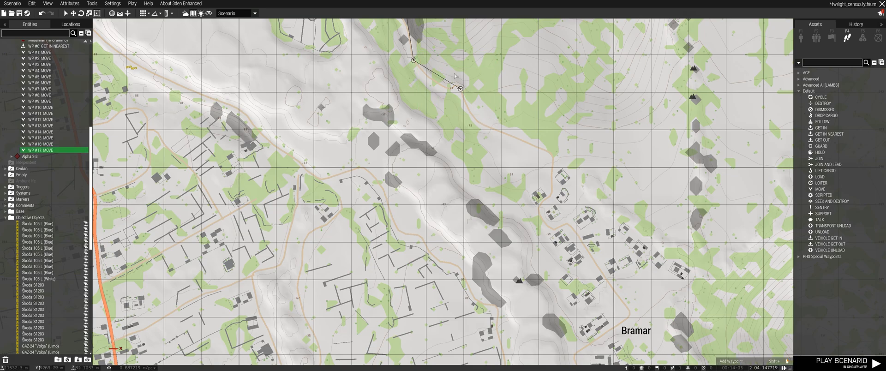
left_click(821, 189)
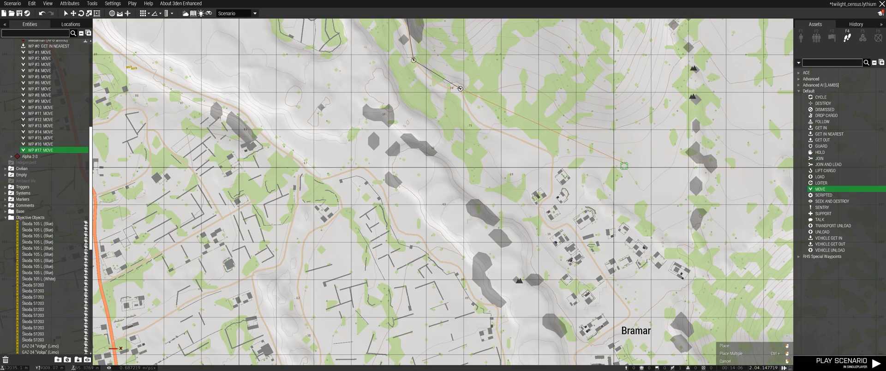
scroll(546, 147, "up", 3)
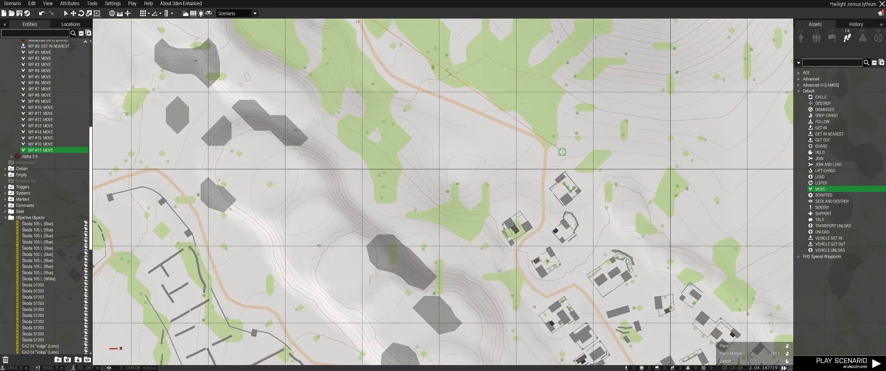
left_click(540, 144)
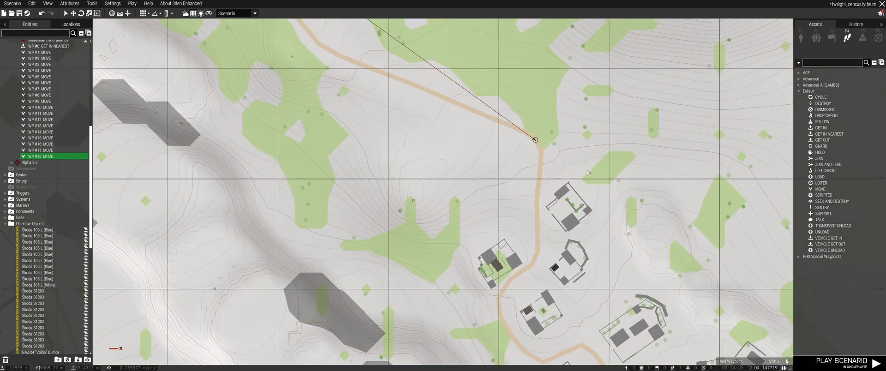
Step: Add three Move waypoints to the group's route along the road bends between Bramar's northern compounds
scroll(579, 163, "down", 1)
scroll(46, 158, "up", 3)
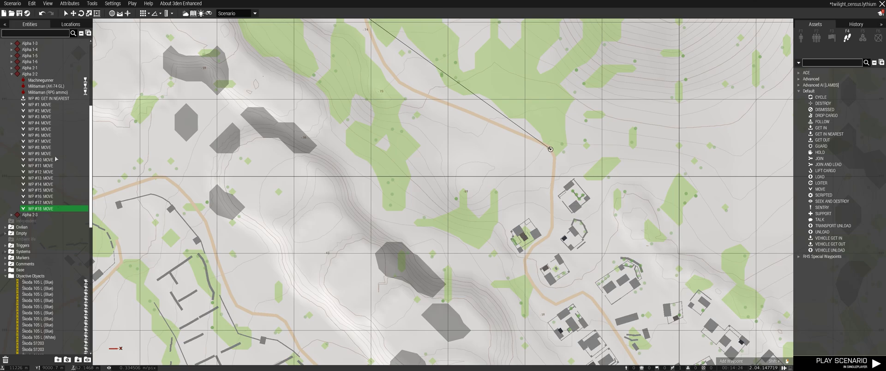
scroll(633, 225, "down", 3)
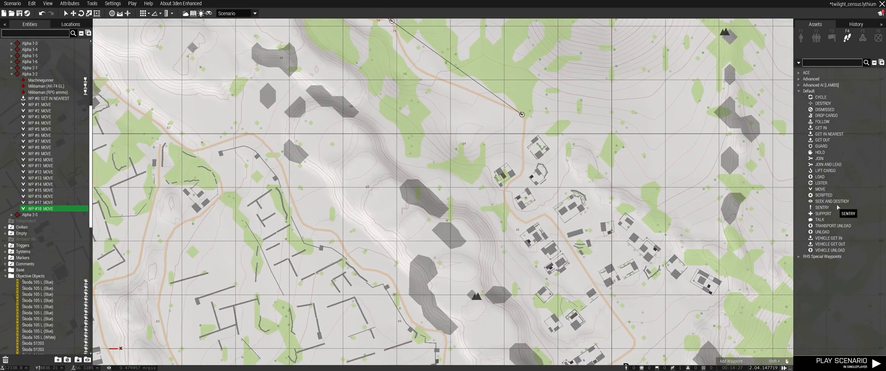
left_click(820, 189)
scroll(514, 210, "up", 4)
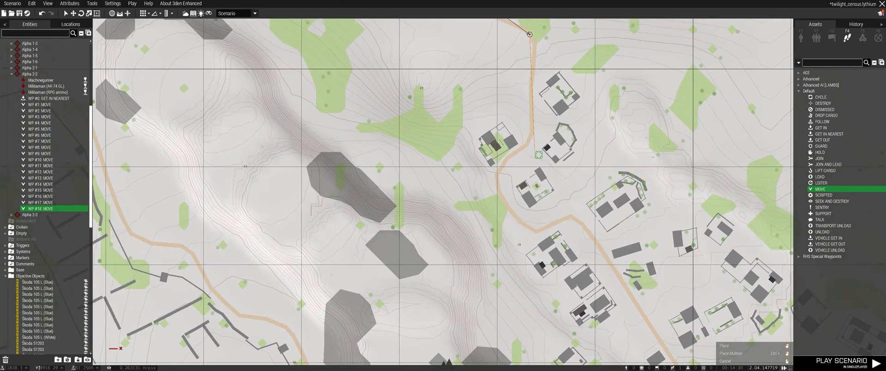
left_click(496, 186)
left_click(537, 232)
left_click(589, 234)
Step: Continue the route with Move waypoints at the successive road bends through and around the centre of Bramar
key("s")
key("d")
left_click(640, 291)
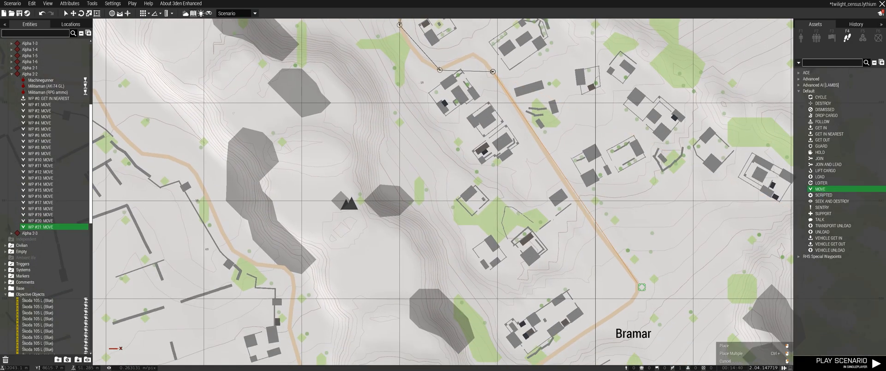
scroll(640, 291, "down", 3)
left_click(648, 265)
scroll(648, 265, "up", 3)
right_click_drag(653, 246, 459, 260)
left_click(824, 189)
left_click(526, 208)
Step: Add Move waypoints at the road bend southeast of Bramar and at the western end of the road running from it
scroll(660, 240, "down", 5)
right_click_drag(664, 277, 590, 167)
scroll(597, 119, "down", 10)
scroll(590, 167, "up", 12)
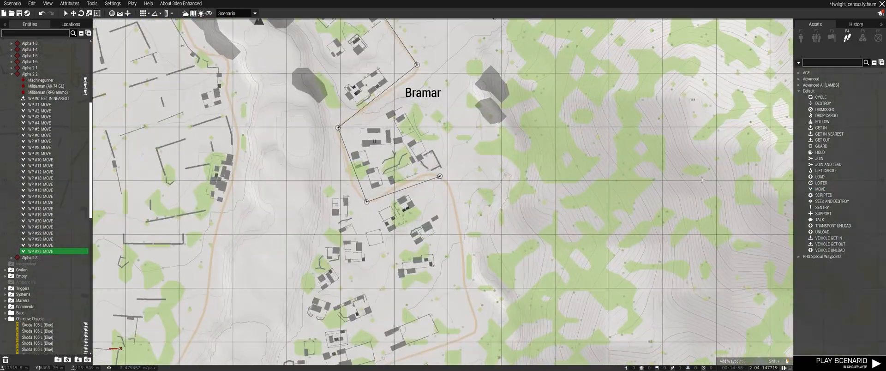
left_click(827, 189)
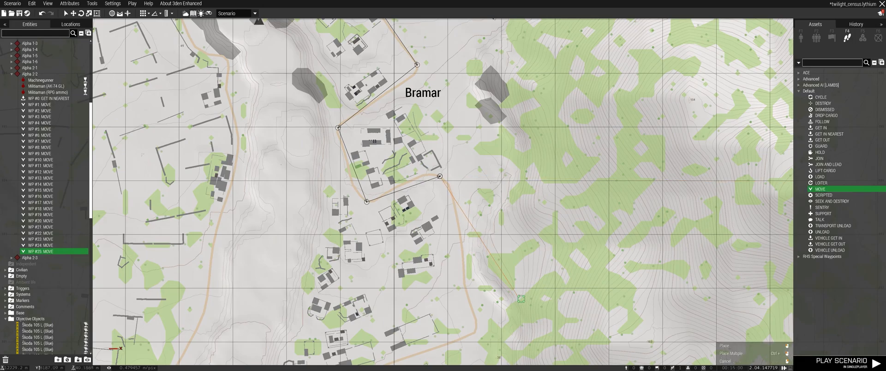
right_click_drag(480, 327, 460, 208)
left_click(456, 205)
left_click(826, 189)
scroll(269, 275, "up", 5)
left_click(268, 275)
Step: Add three Move waypoints along the road through the village south of Bramar, ending on its southbound stretch
scroll(461, 277, "down", 4)
left_click(824, 190)
right_click_drag(545, 297, 565, 113)
left_click(410, 148)
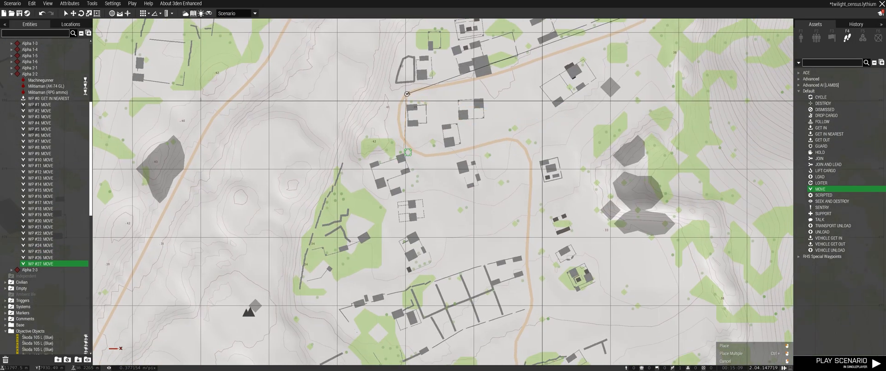
left_click(826, 190)
left_click(512, 144)
left_click(820, 190)
left_click(538, 314)
Step: Review the group's complete route on the map, from the last waypoint south of Bramar back to the objective area
scroll(620, 292, "down", 3)
scroll(619, 291, "down", 2)
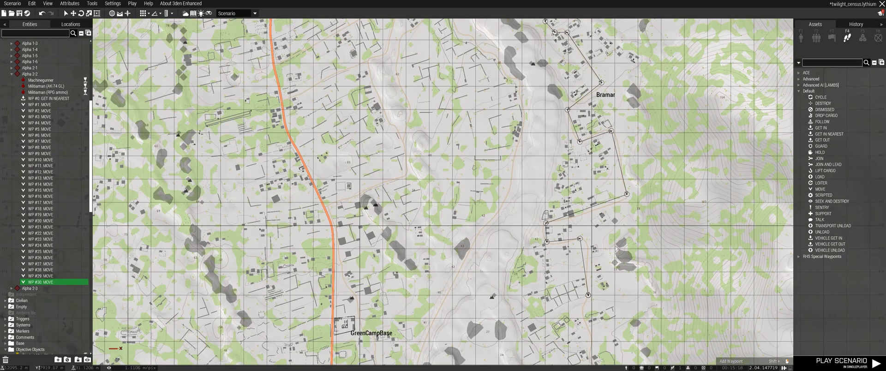
right_click_drag(542, 111, 552, 238)
scroll(552, 238, "down", 4)
right_click_drag(502, 225, 560, 312)
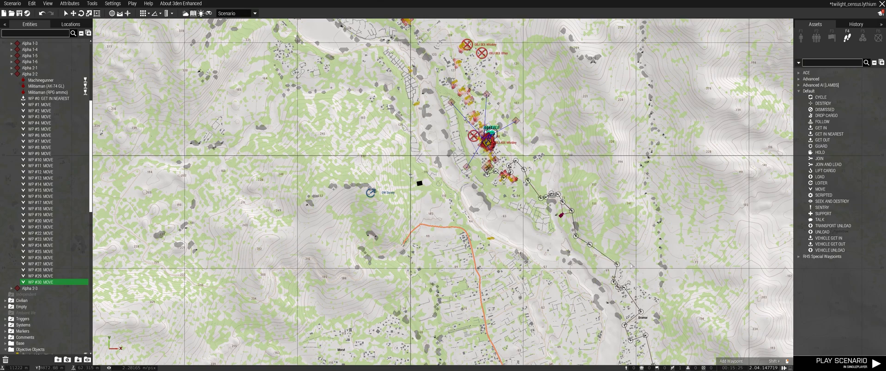
scroll(582, 205, "up", 3)
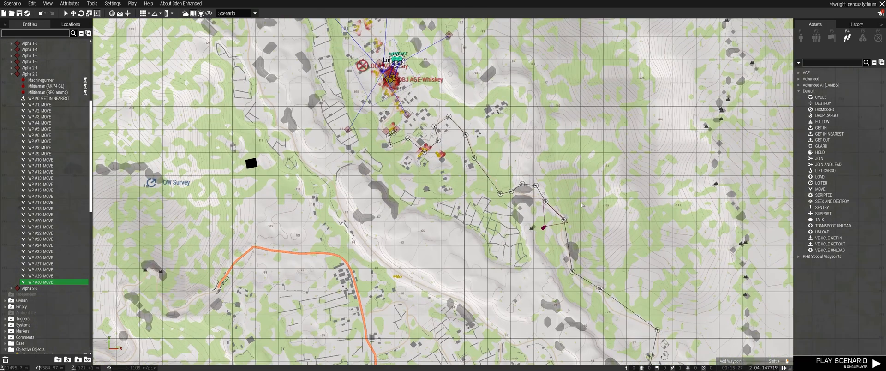
right_click_drag(527, 203, 526, 243)
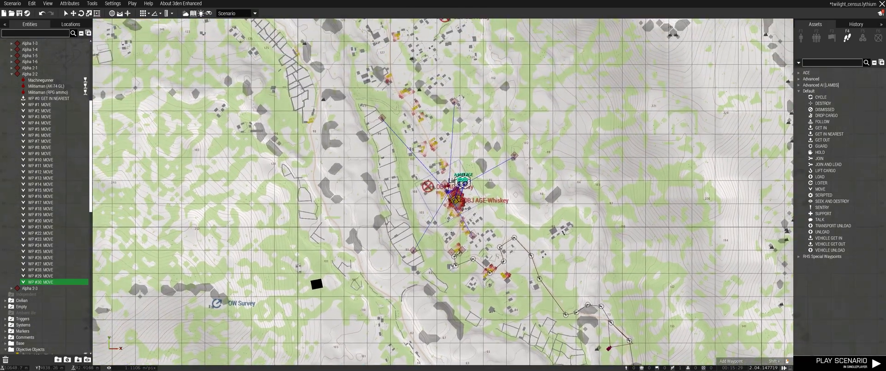
Step: Start a test play of the mission as the militiaman (RPG ammo) on the road beside the militia group's walled compound
scroll(385, 194, "up", 3)
scroll(453, 262, "up", 3)
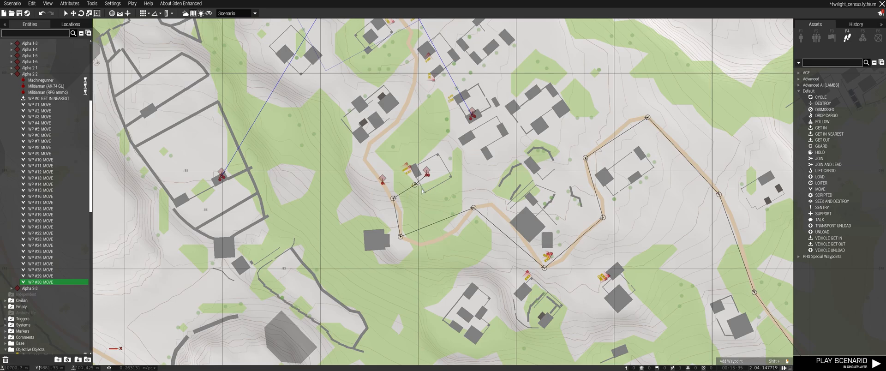
scroll(429, 184, "up", 3)
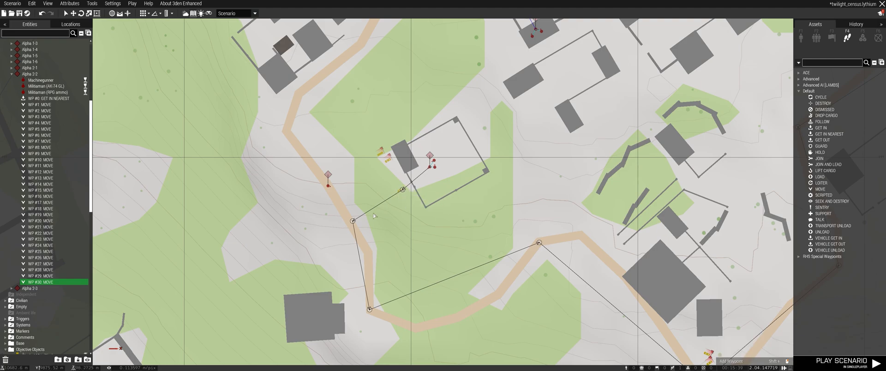
left_click(328, 185)
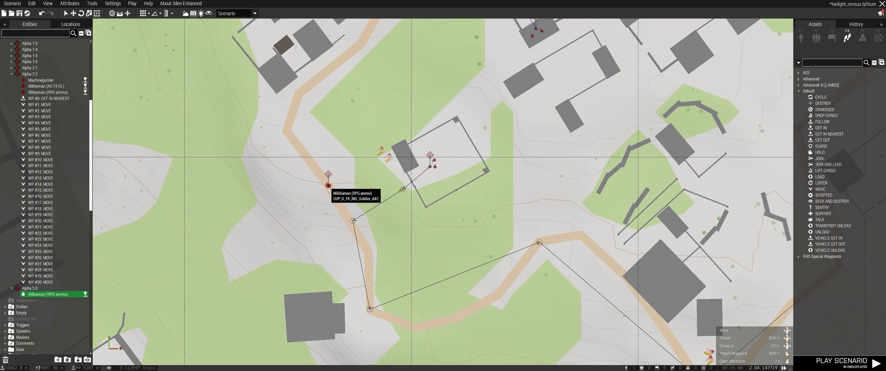
right_click(328, 188)
mouse_move(361, 172)
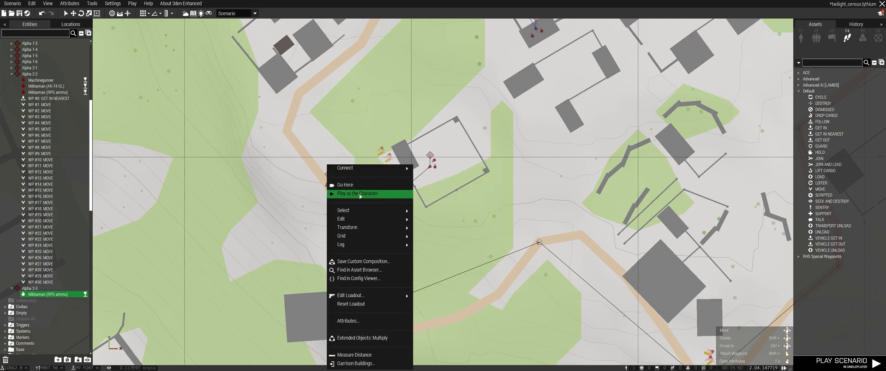
left_click(357, 194)
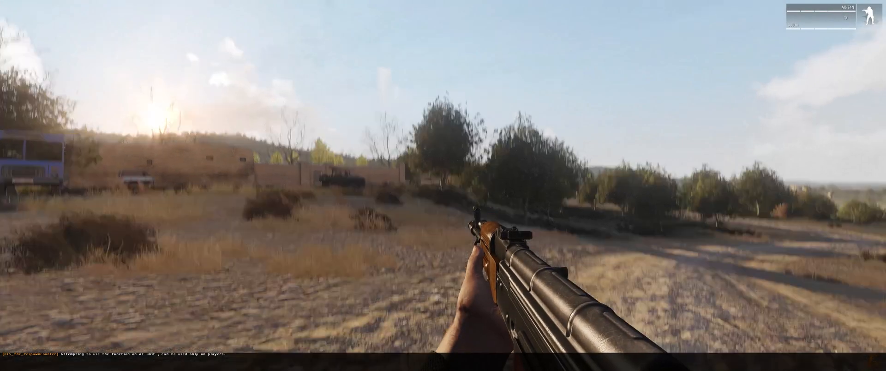
Step: View the walled compound from above in the Splendid Camera, with time acceleration raised to its maximum and the overlay hidden
key("Escape")
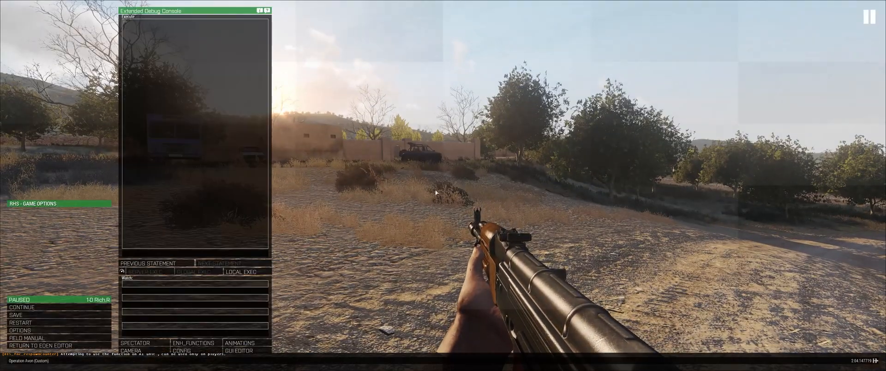
left_click(142, 352)
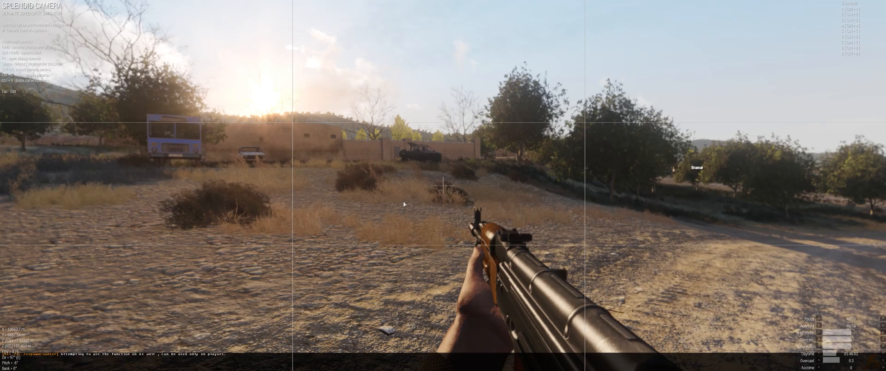
key("q")
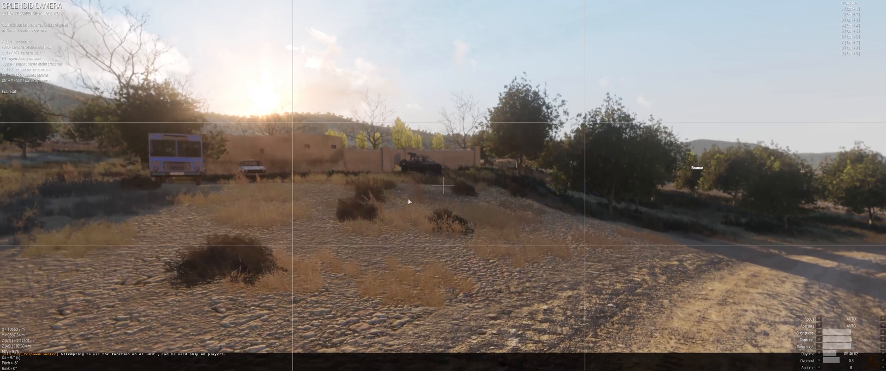
right_click_drag(407, 199, 385, 252)
key("q")
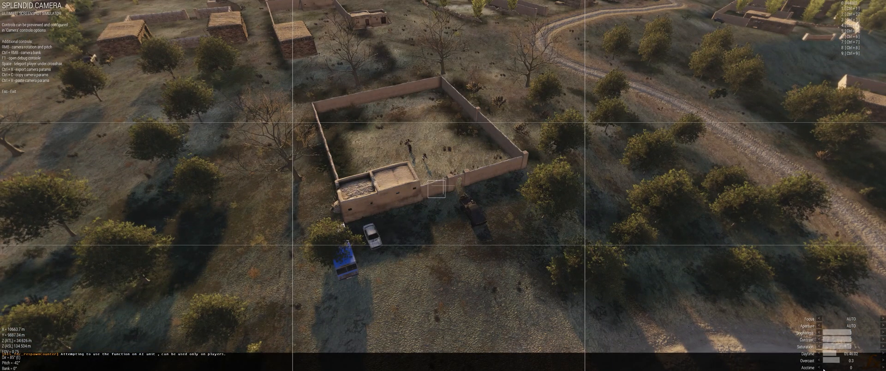
left_click_drag(833, 367, 882, 369)
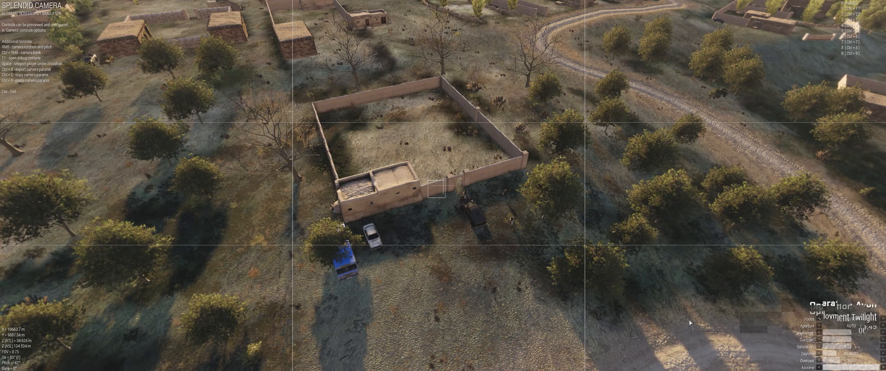
key("BackSpace")
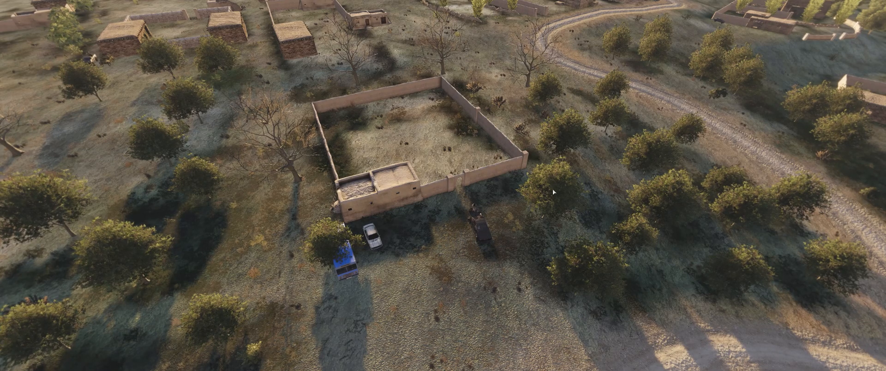
Step: Follow the militia's Hilux from the air as it drives its waypoint route along the dirt road
right_click_drag(606, 194, 666, 206)
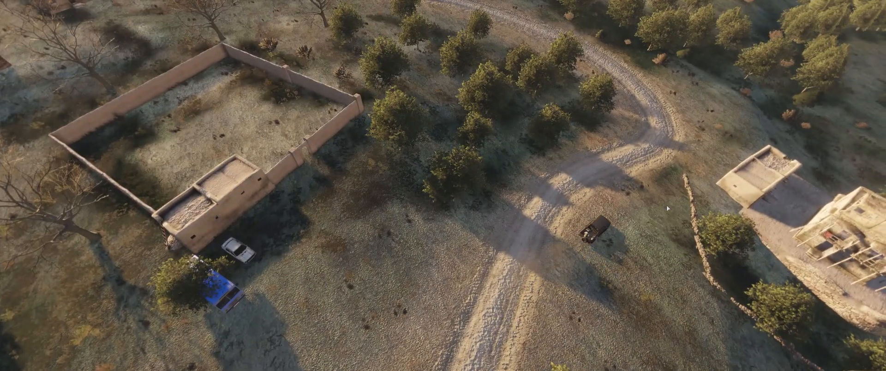
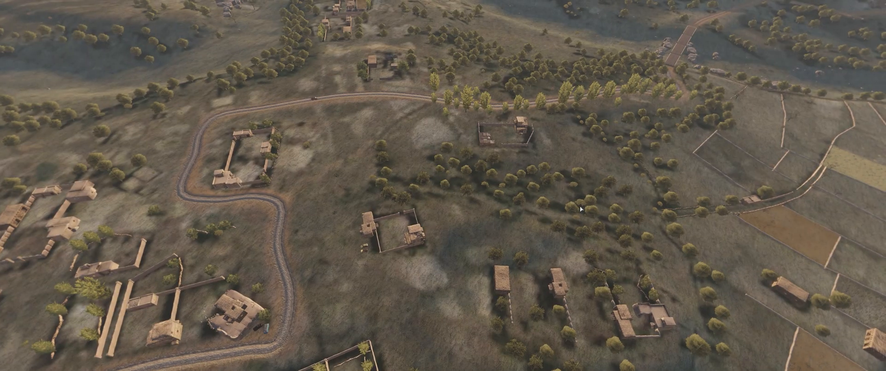
middle_click_drag(580, 209, 494, 233)
key("w")
key("w")
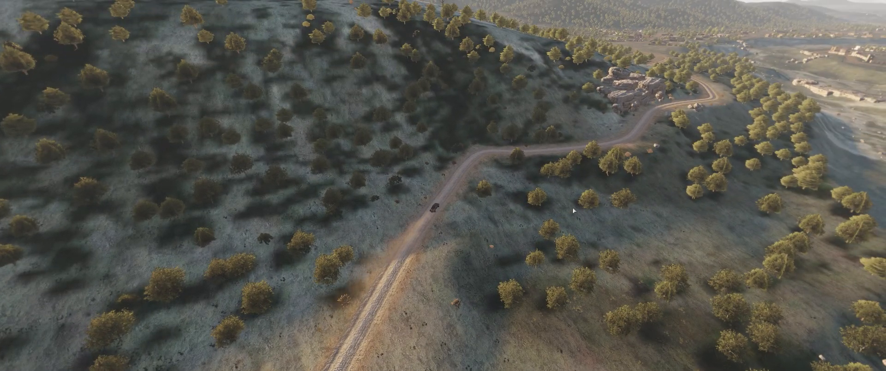
Step: End the test play, return to the Eden Editor and delete the militiaman (RPG ammo) beside the road
key("Escape")
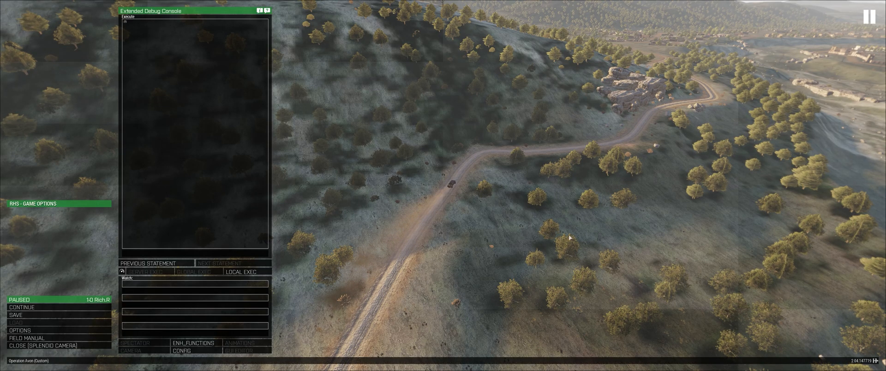
left_click(57, 346)
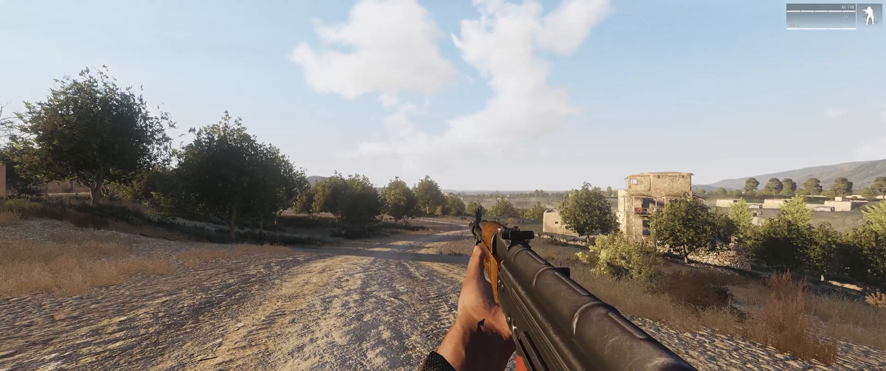
key("Escape")
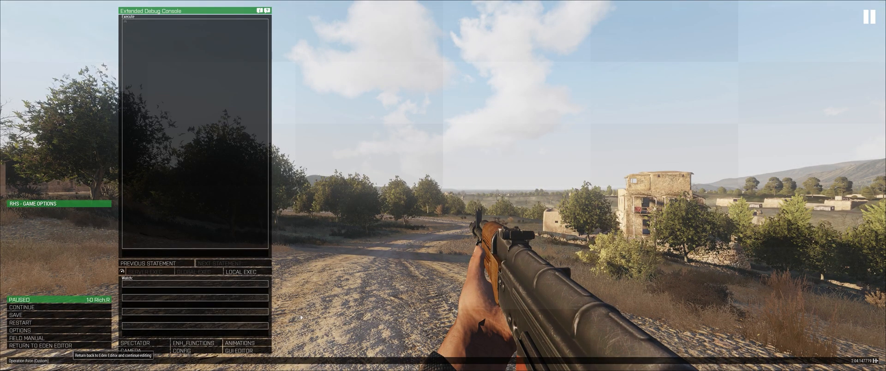
left_click(69, 346)
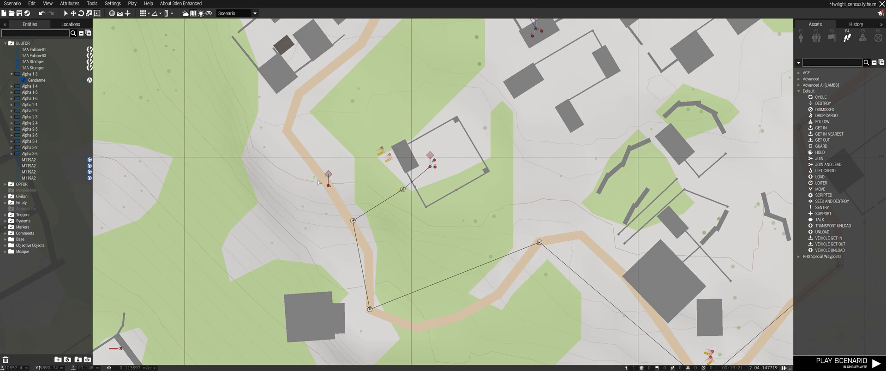
left_click(327, 184)
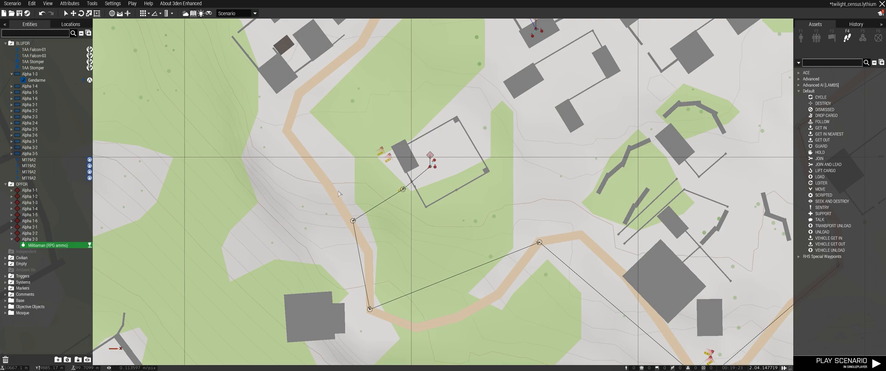
key("Delete")
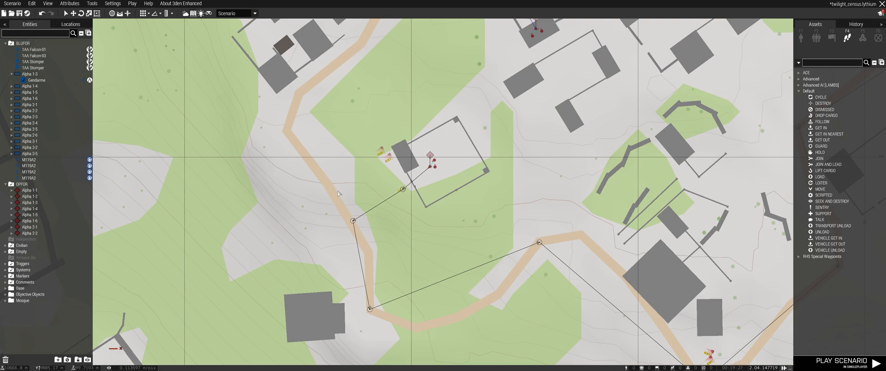
Step: Remove the "GAIA_MOVE=", "1" parameter from the init of the Militiaman (Lee-Enfield) leading the group in the house northeast of the compound
scroll(403, 245, "up", 10)
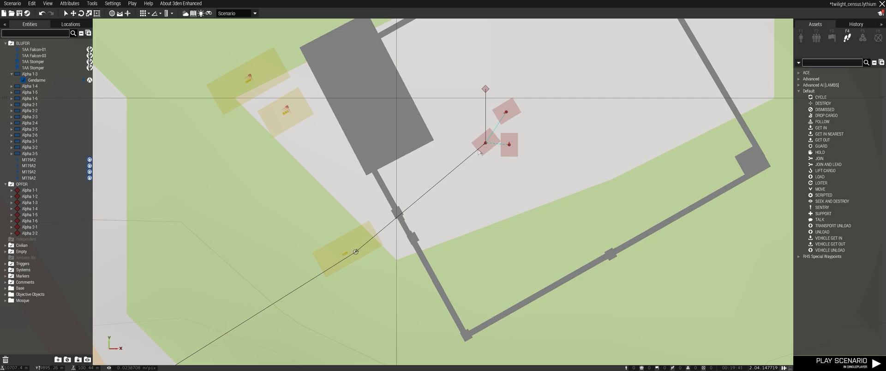
scroll(478, 151, "down", 3)
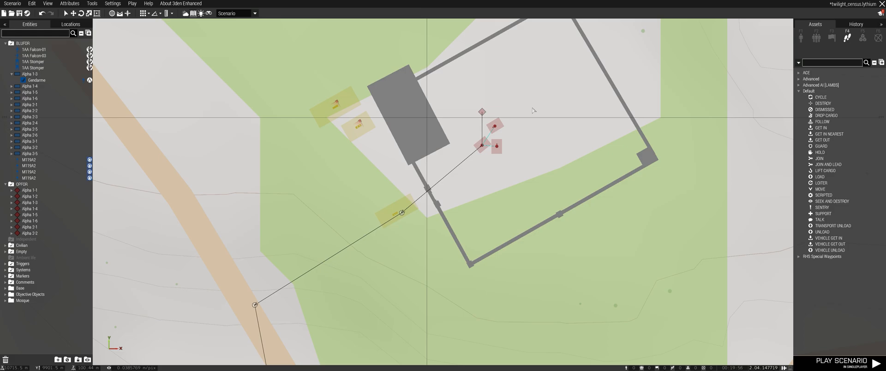
scroll(532, 110, "down", 5)
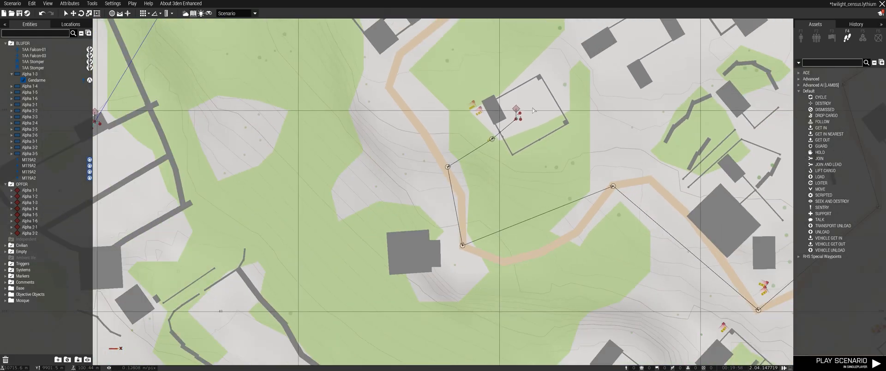
scroll(531, 114, "down", 3)
right_click_drag(530, 114, 504, 198)
right_click_drag(521, 156, 501, 213)
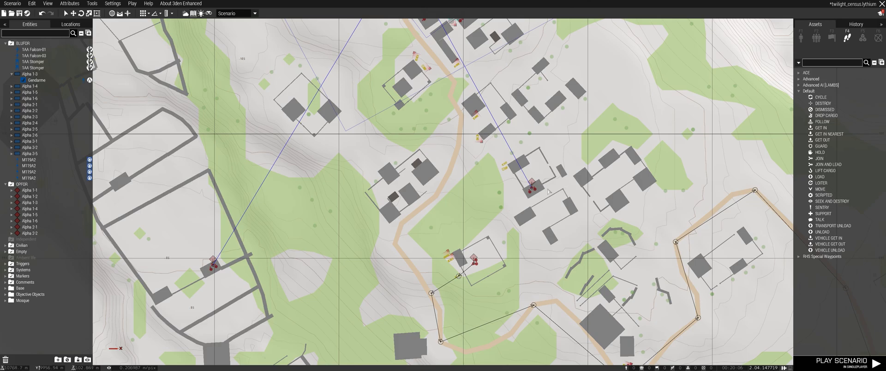
scroll(550, 189, "up", 8)
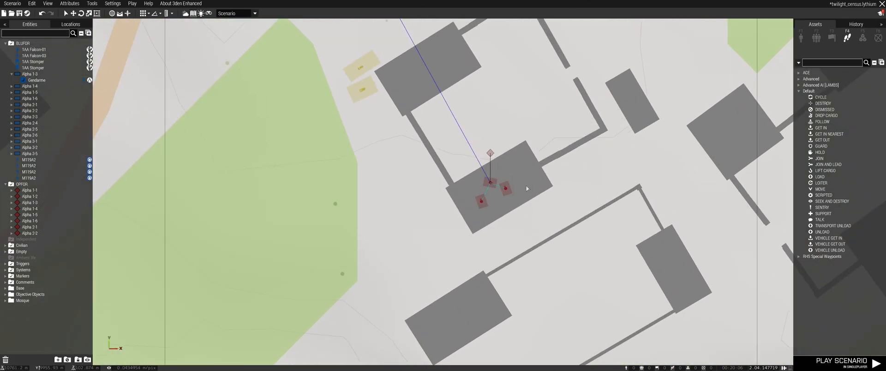
double_click(490, 183)
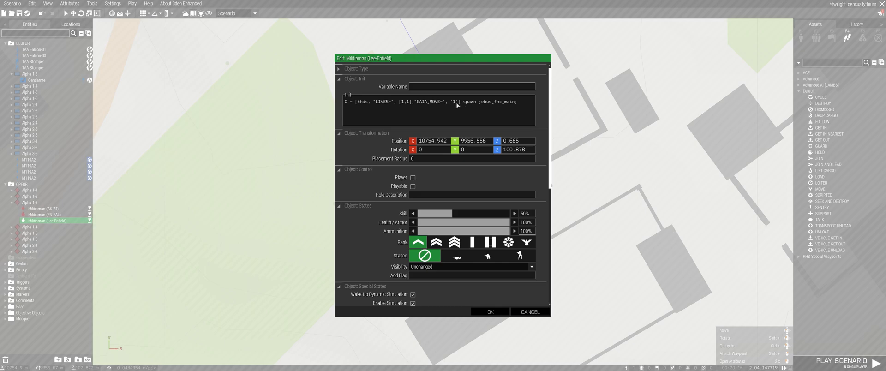
left_click_drag(460, 104, 414, 105)
key("Delete")
Step: Switch to the JEBUS tutorial notes in Notepad and copy the example line 0 = [this, "LIVES=", [1,1]] spawn jebus_fnc_main;
key("alt+Tab")
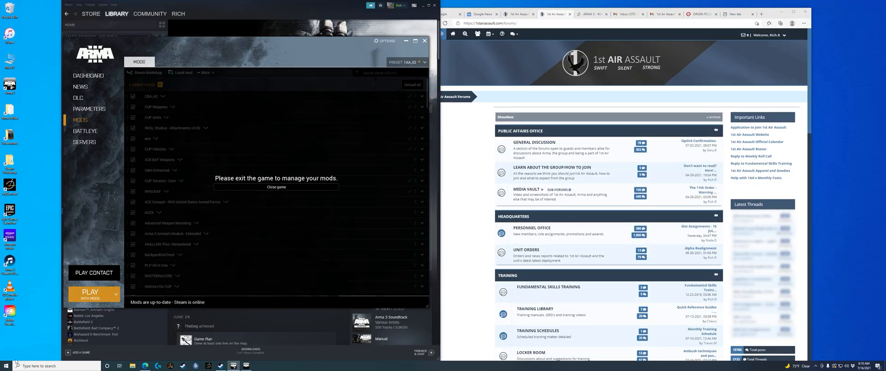
left_click(7, 365)
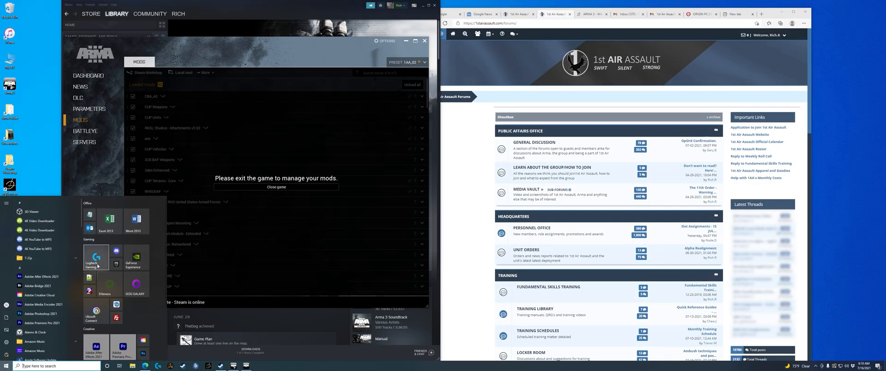
right_click(94, 219)
left_click(133, 137)
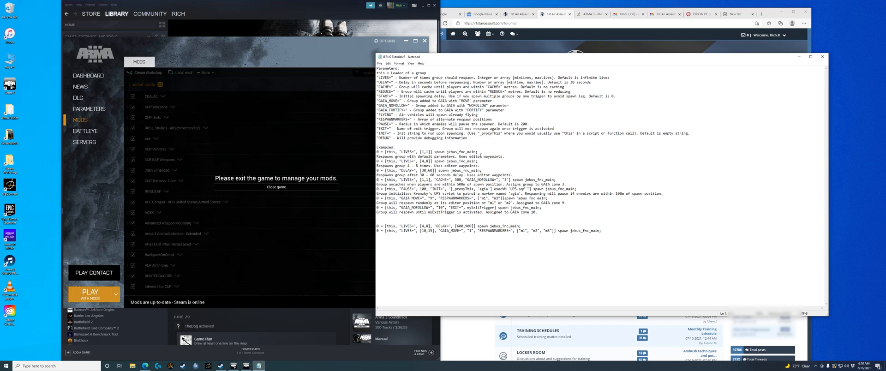
left_click_drag(482, 154, 376, 153)
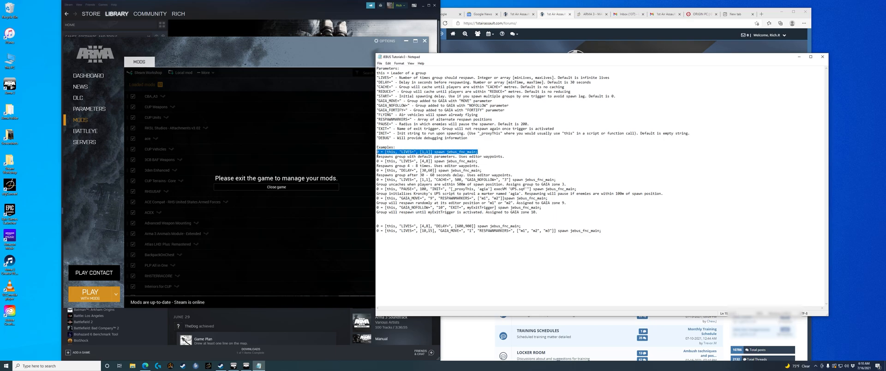
right_click(391, 156)
left_click(406, 171)
Step: Back in Arma 3, replace the Lee-Enfield militiaman's whole init with the copied jebus_fnc_main line and apply it
left_click(246, 365)
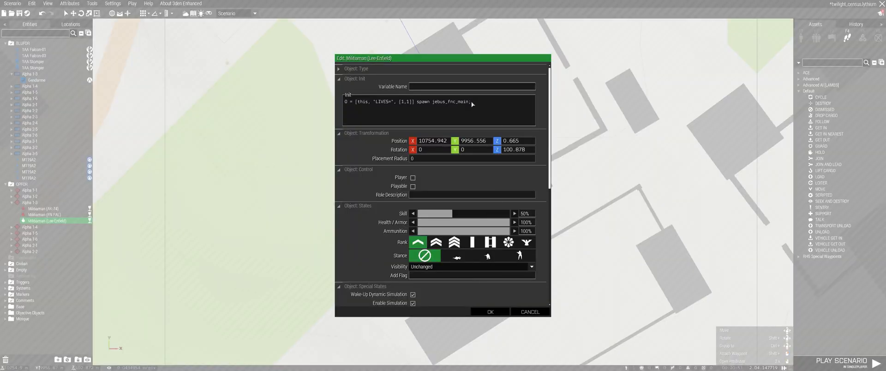
left_click_drag(471, 101, 335, 101)
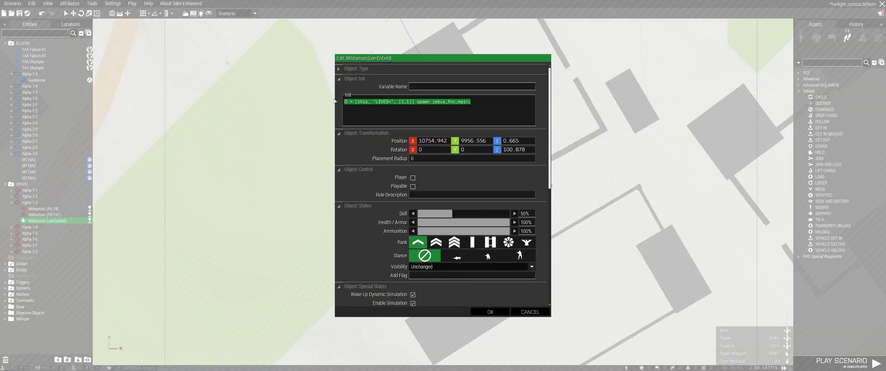
key("ctrl+v")
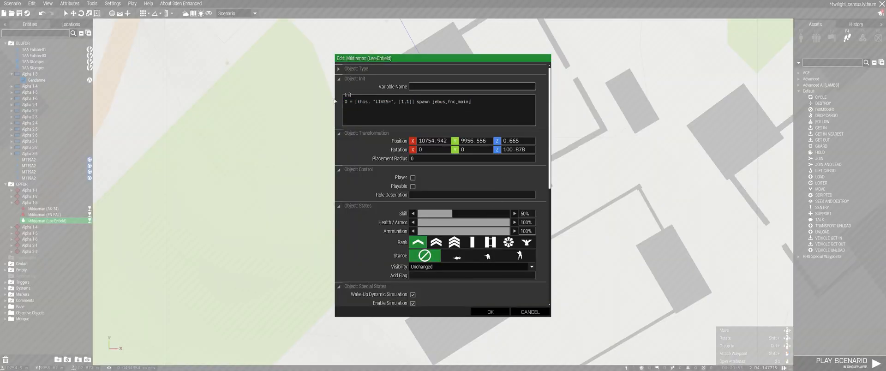
left_click(490, 311)
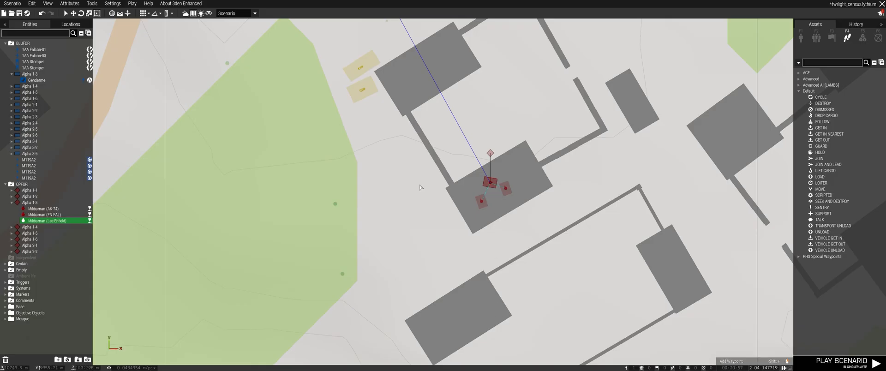
Step: Undo the last init change on the Lee-Enfield militiaman
left_click(42, 14)
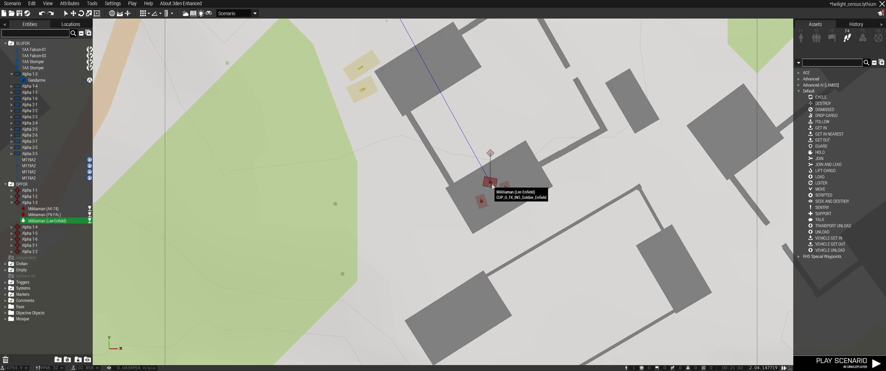
Step: Check the JEBUS init line of the Militiaman (Lee-Enfield) leading the group in the house, and close its attributes
double_click(491, 183)
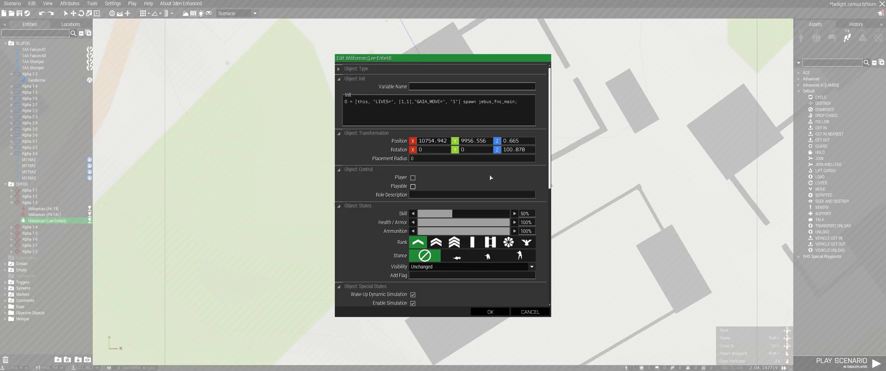
left_click(506, 312)
scroll(499, 180, "down", 6)
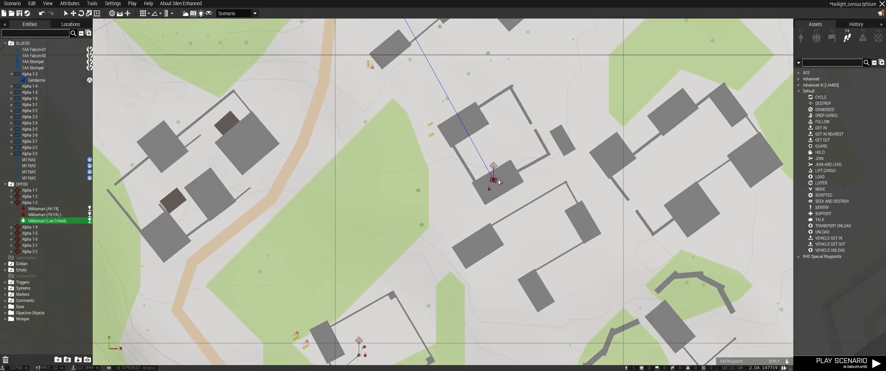
Step: Paste the copied jebus_fnc_main line into the empty init of the Militiaman (AK-74 GL) in Alpha 2-2 and apply it
scroll(392, 155, "up", 10)
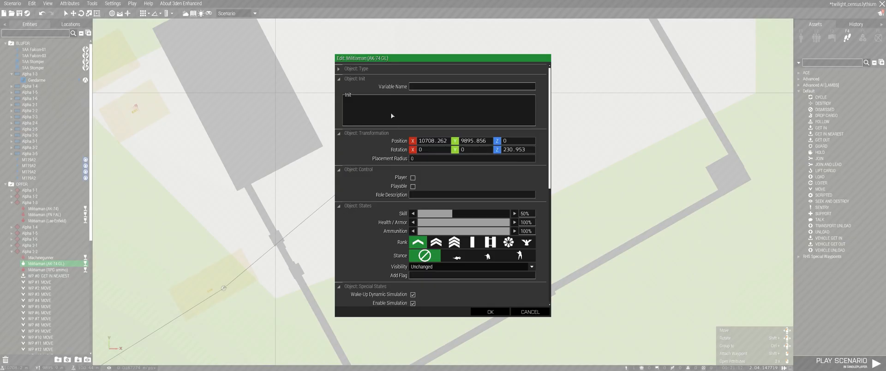
key("ctrl+v")
left_click(489, 311)
scroll(435, 176, "up", 5)
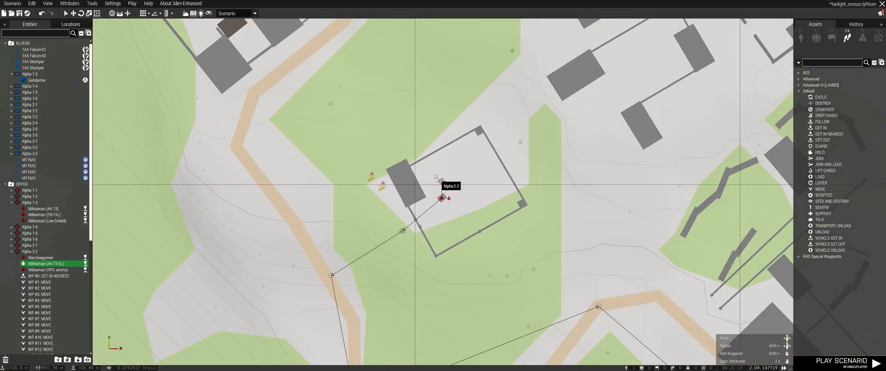
Step: Sync the age_hvt_trg trigger at OBJ AGE-Whiskey to the Militiaman (AK-74 GL) leading Alpha 2-2 in the southern walled compound
scroll(435, 179, "down", 3)
right_click_drag(433, 114, 482, 270)
scroll(494, 234, "down", 1)
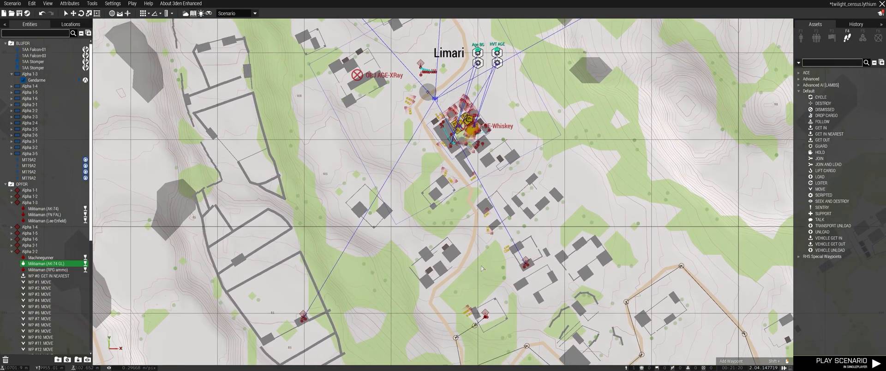
scroll(489, 127, "up", 2)
scroll(443, 167, "up", 2)
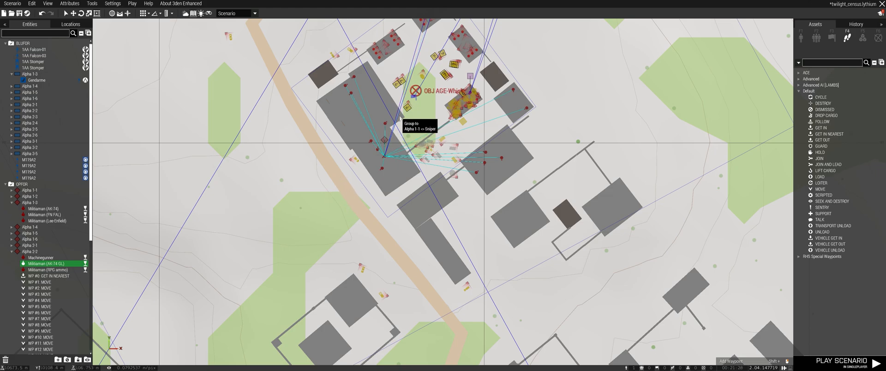
left_click(414, 97)
right_click(416, 98)
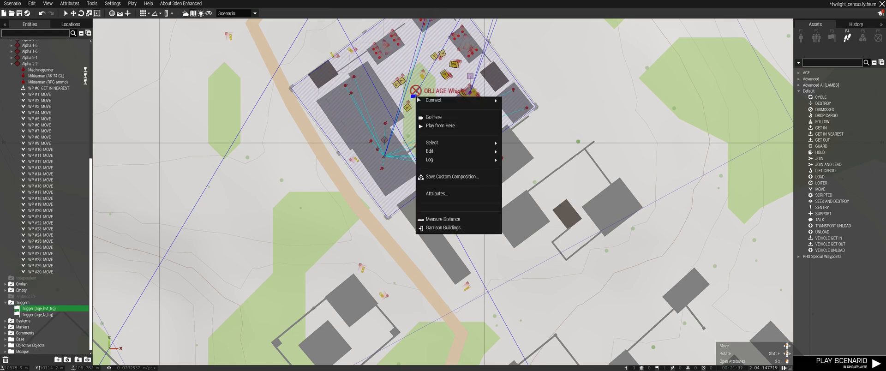
mouse_move(436, 102)
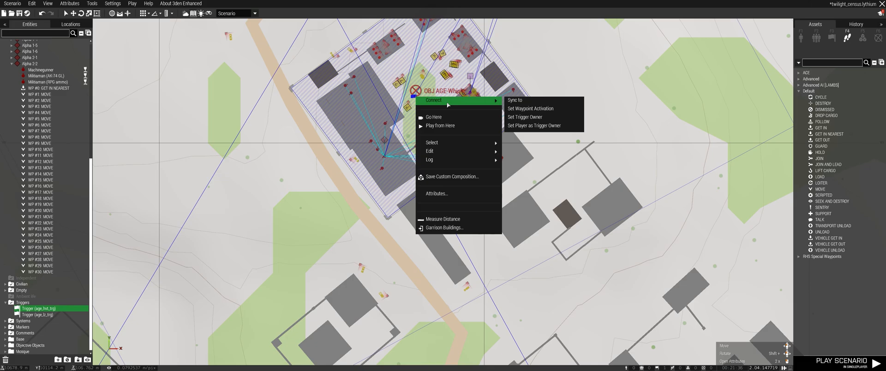
left_click(518, 102)
scroll(518, 102, "down", 3)
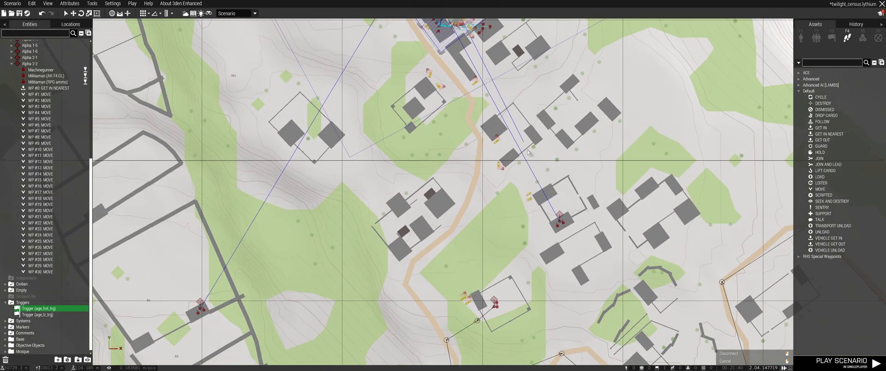
scroll(502, 139, "up", 3)
right_click_drag(502, 153, 493, 125)
right_click_drag(474, 248, 476, 211)
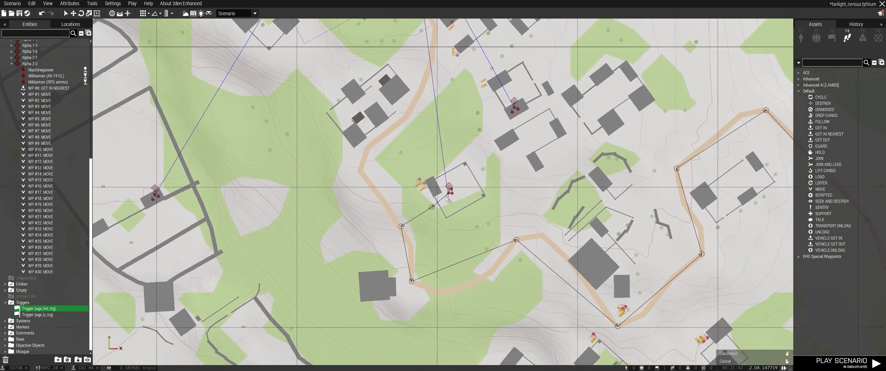
scroll(435, 184, "up", 5)
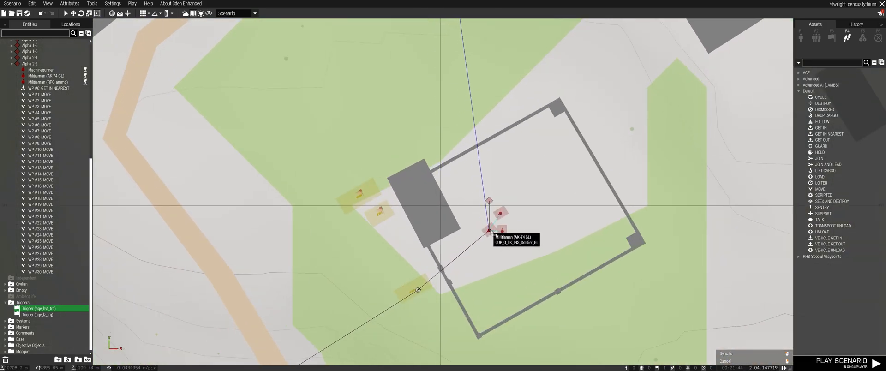
left_click(509, 236)
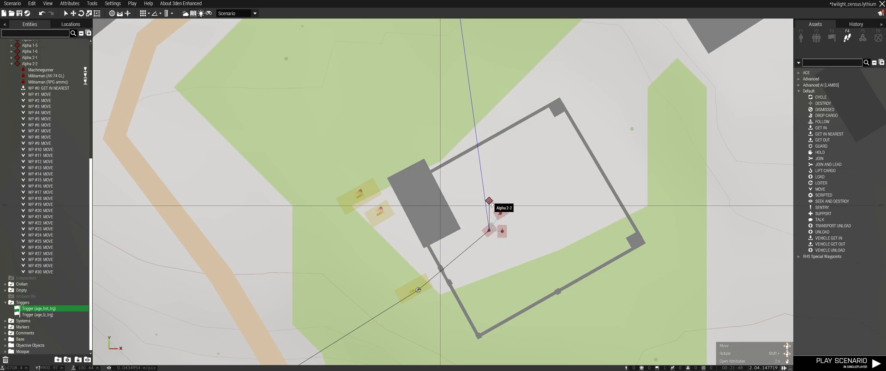
Step: Review the activation settings and condition of the age_hvt_trg trigger at OBJ AGE-Whiskey, and close its attributes
scroll(490, 202, "down", 10)
right_click_drag(430, 133, 461, 241)
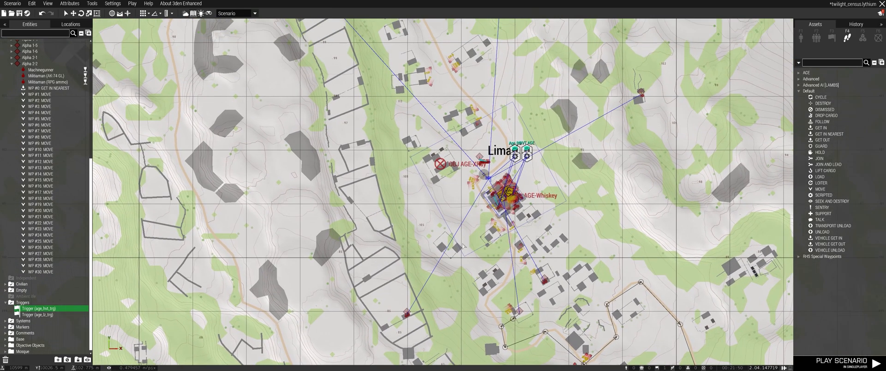
scroll(521, 276, "up", 3)
scroll(522, 273, "down", 3)
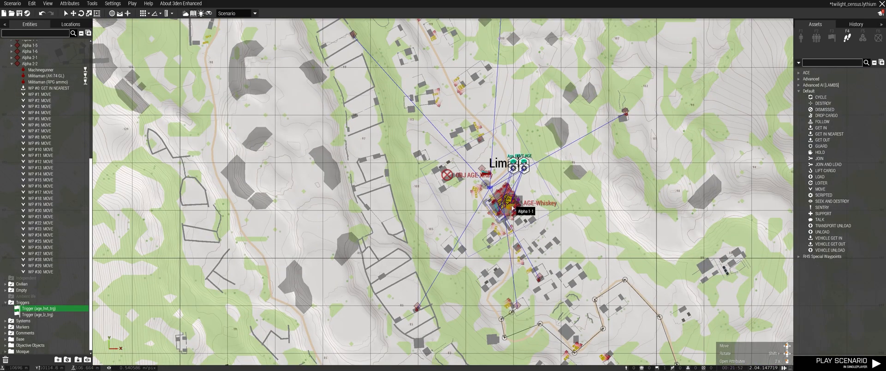
scroll(495, 228, "up", 5)
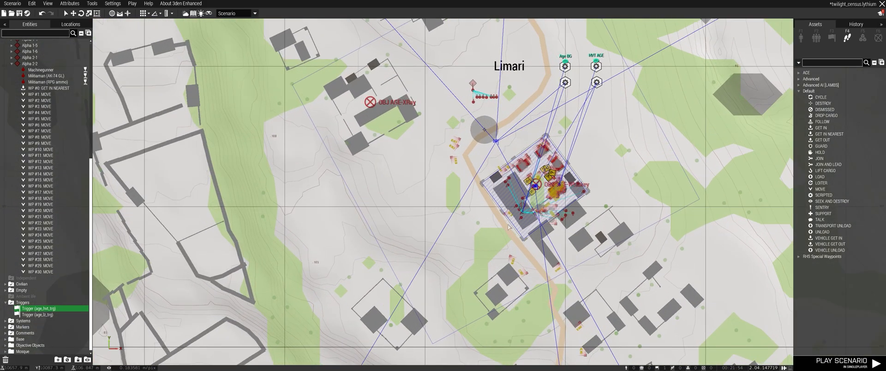
scroll(533, 187, "up", 3)
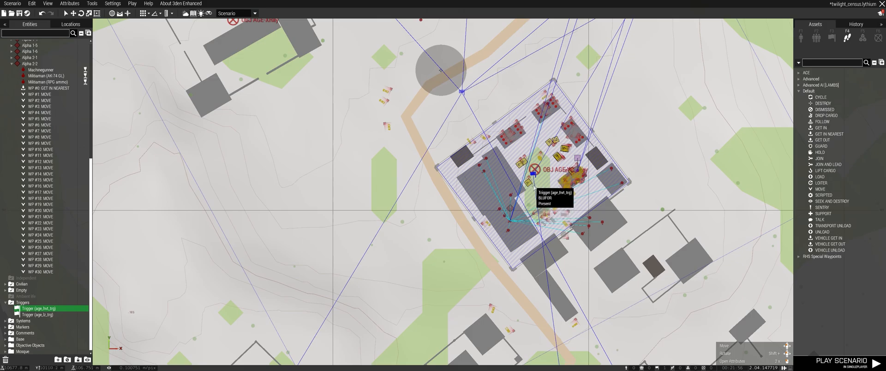
double_click(533, 187)
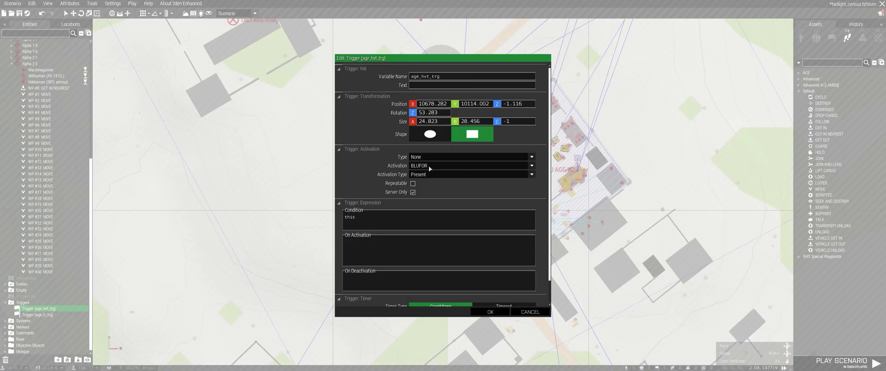
left_click(500, 312)
scroll(533, 175, "down", 3)
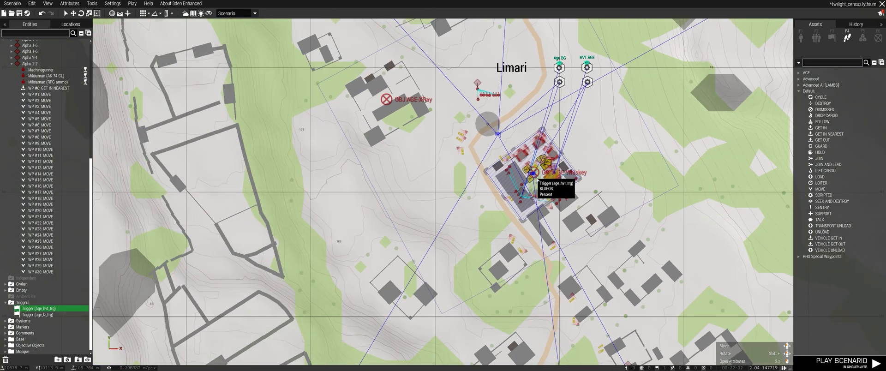
Step: Examine the age_hvt_trg trigger's area and its sync lines to the modules and militia groups around Limari
scroll(541, 179, "up", 3)
right_click_drag(550, 165, 528, 253)
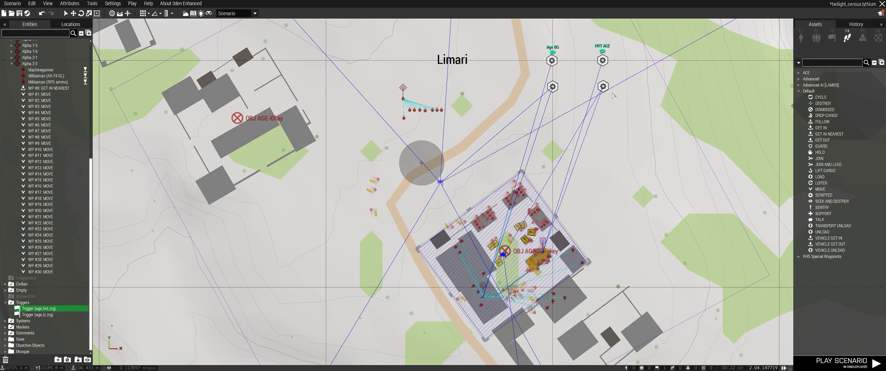
right_click_drag(549, 261, 553, 161)
scroll(546, 163, "up", 5)
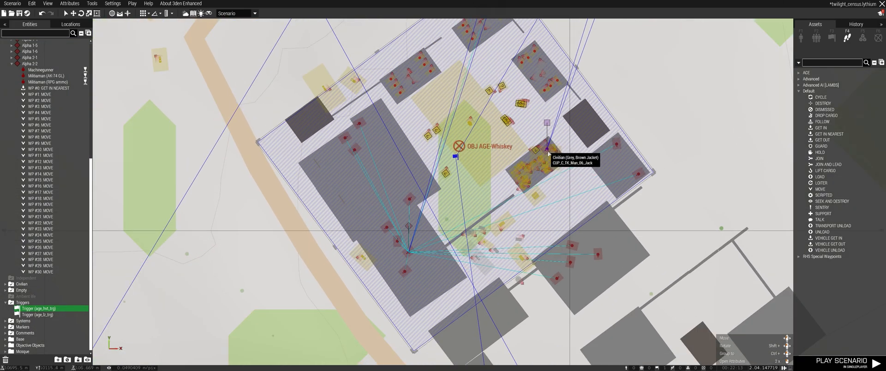
scroll(549, 155, "down", 3)
scroll(549, 159, "up", 3)
scroll(507, 189, "down", 5)
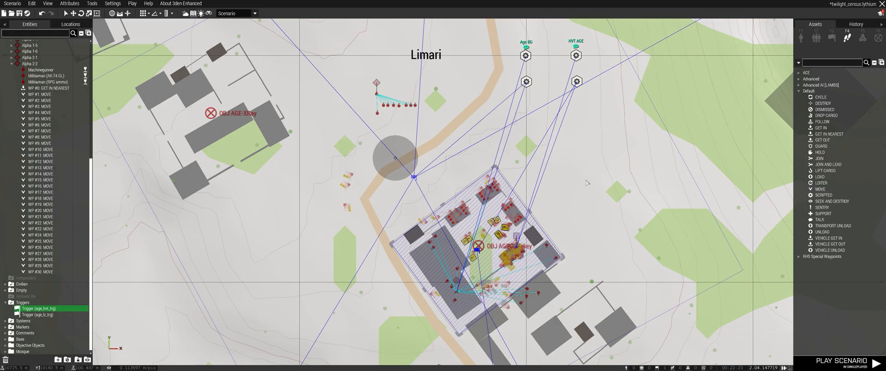
scroll(528, 124, "down", 2)
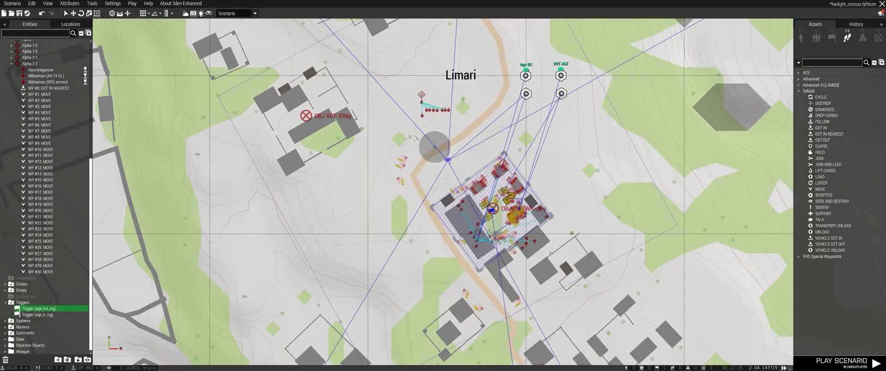
scroll(530, 230, "up", 6)
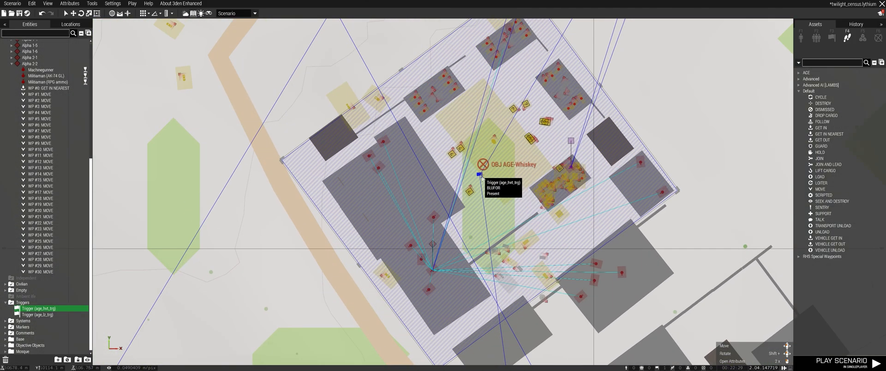
scroll(482, 178, "down", 2)
right_click_drag(558, 340, 510, 222)
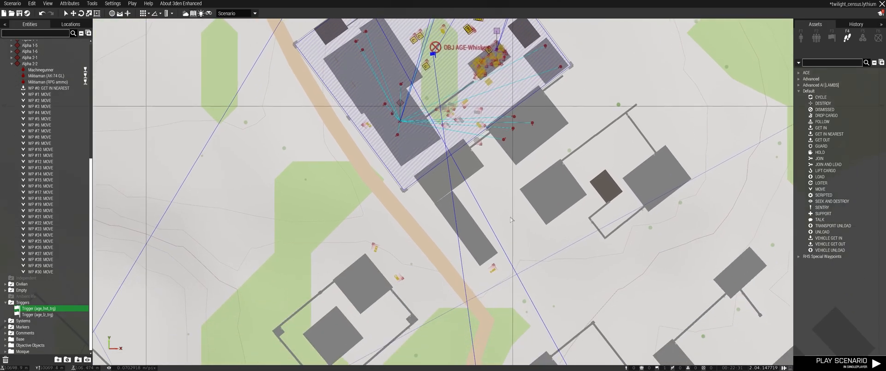
scroll(511, 222, "down", 6)
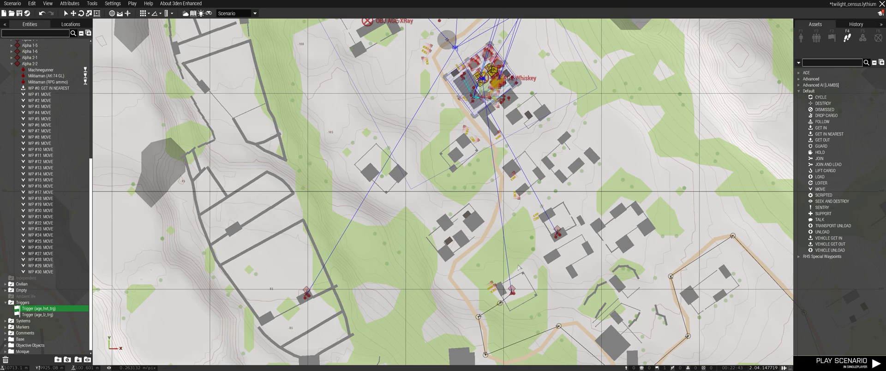
scroll(535, 115, "up", 5)
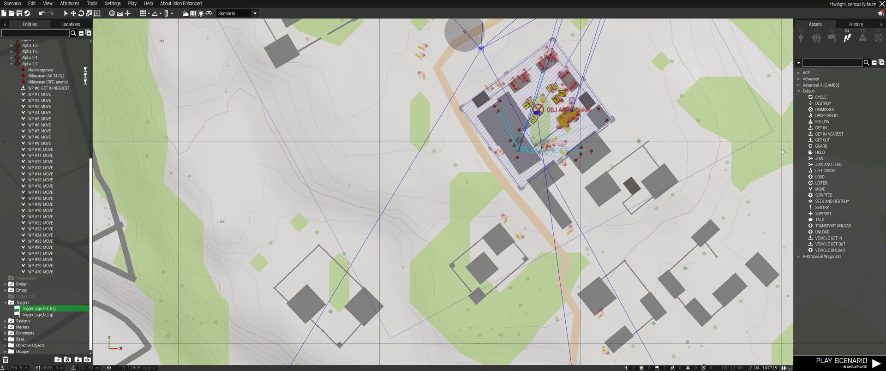
Step: Place a new plain Trigger in the open ground east of OBJ AGE-Whiskey
left_click(831, 37)
left_click(819, 72)
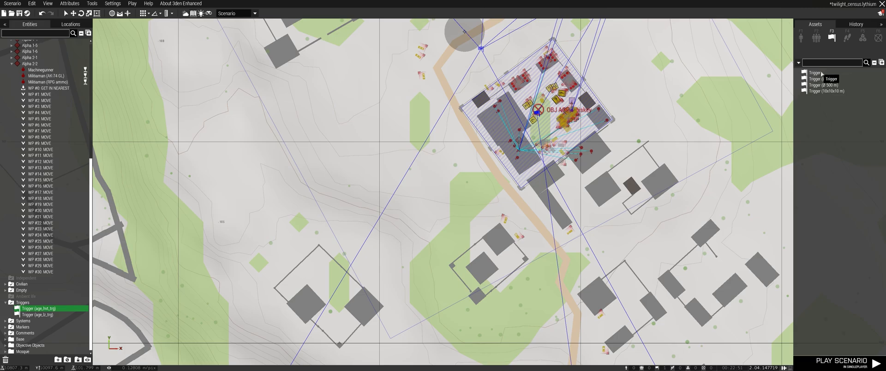
scroll(632, 207, "down", 3)
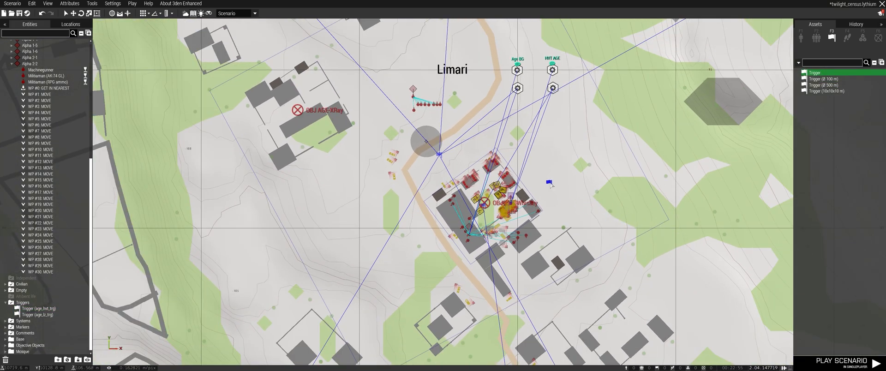
left_click(675, 227)
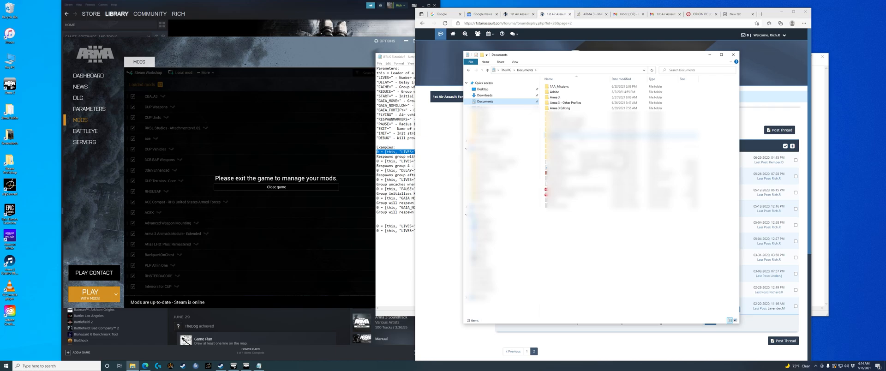
Step: Switch to File Explorer and open the "Arma 3 Code - Managing Triggers" notes from the Arma 3 Editing folder in Documents
double_click(569, 107)
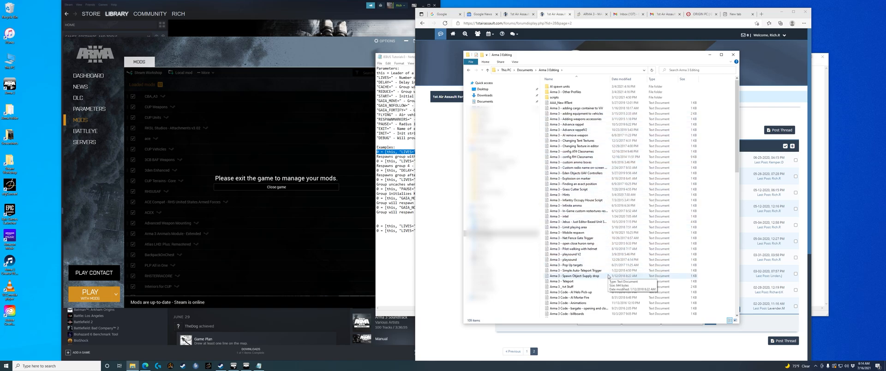
scroll(607, 276, "down", 5)
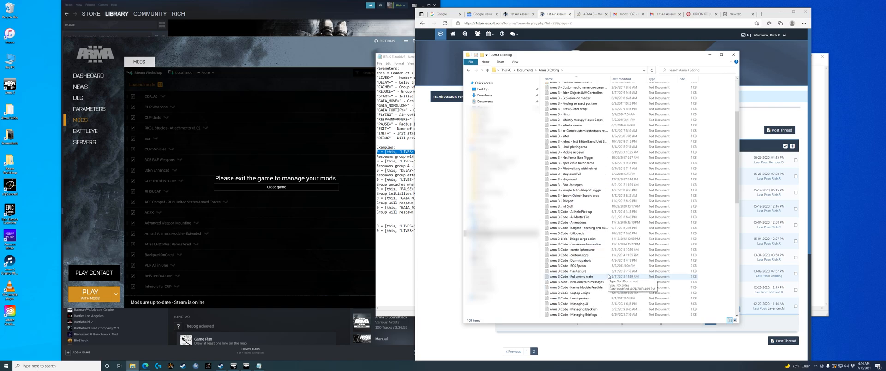
scroll(607, 276, "down", 5)
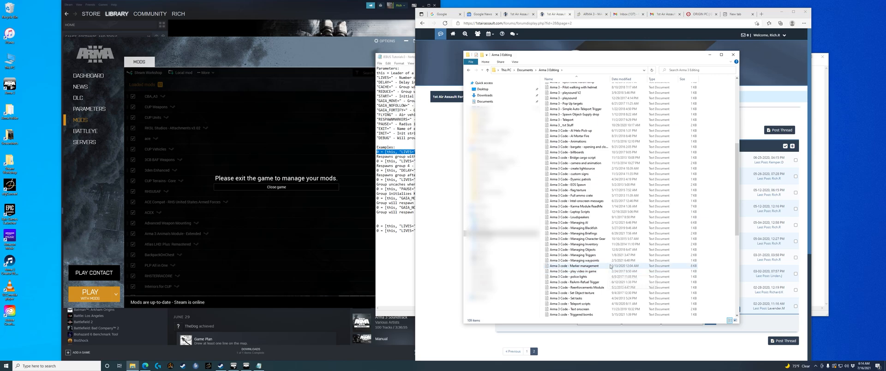
double_click(603, 256)
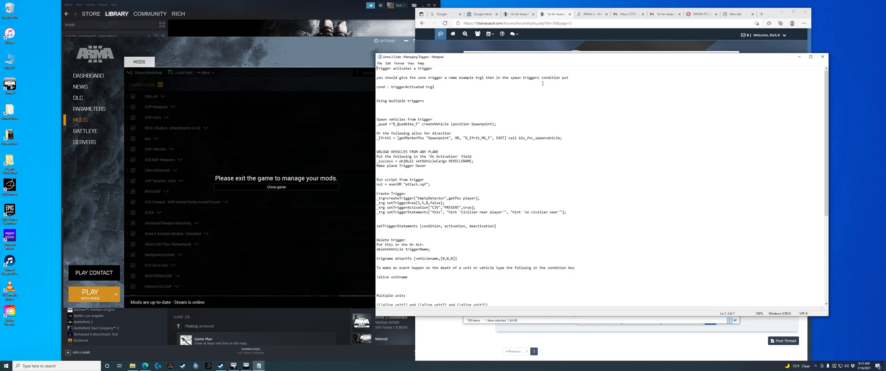
Step: Copy the condition triggerActivated trg1 from the Managing Triggers notes and switch back to Arma 3
left_click_drag(439, 91, 420, 89)
left_click(405, 93)
left_click_drag(438, 87, 394, 89)
right_click(405, 88)
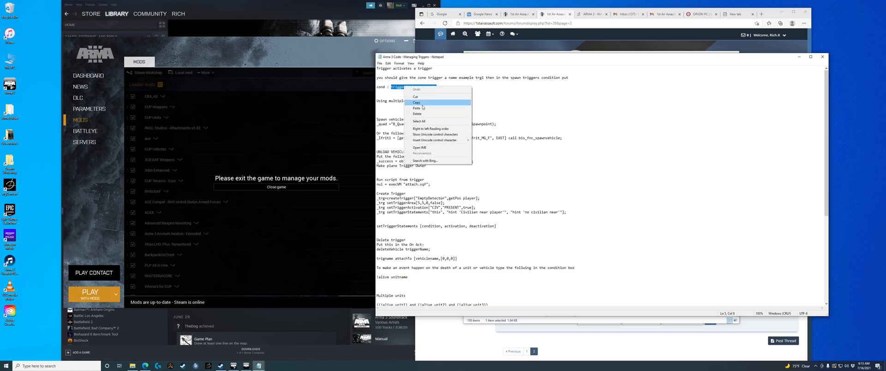
left_click(417, 104)
left_click(257, 366)
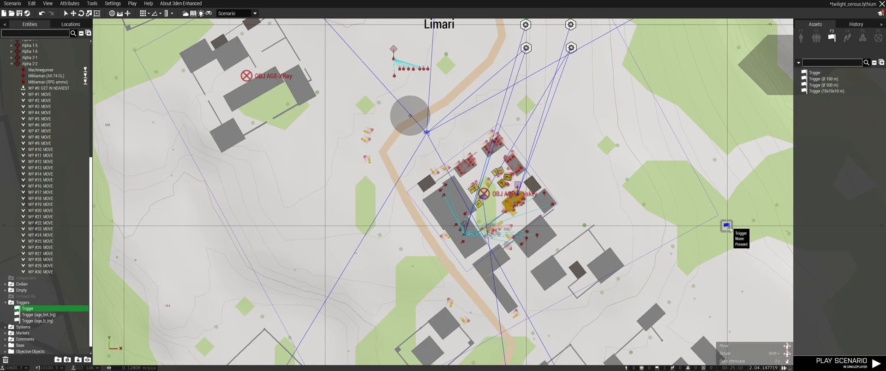
Step: Replace the condition of the new trigger east of OBJ AGE-Whiskey with the copied expression triggerActivated trg1;
double_click(729, 226)
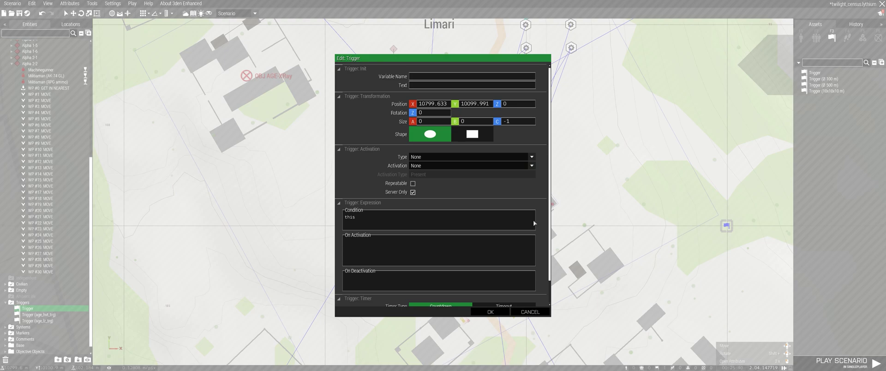
left_click_drag(411, 221, 342, 221)
key("ctrl+v")
left_click(490, 312)
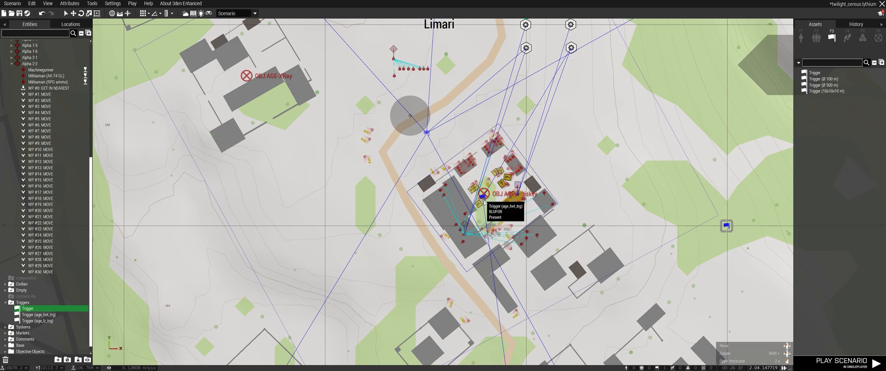
Step: Copy the variable name age_hvt_trg from its trigger and substitute it for trg1 in the new trigger's condition
left_click(48, 316)
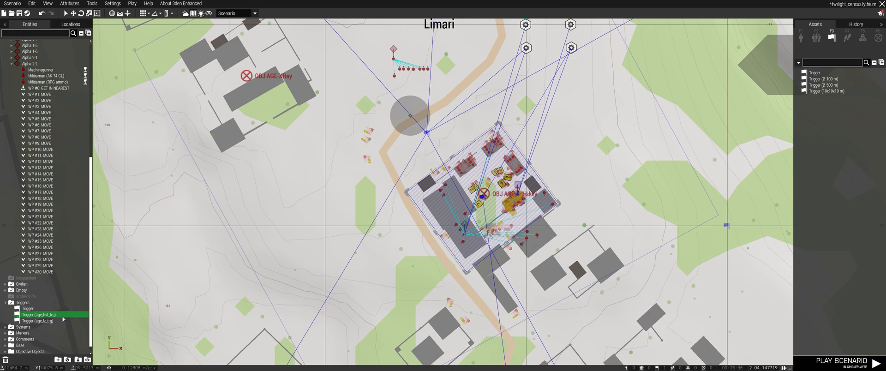
double_click(48, 315)
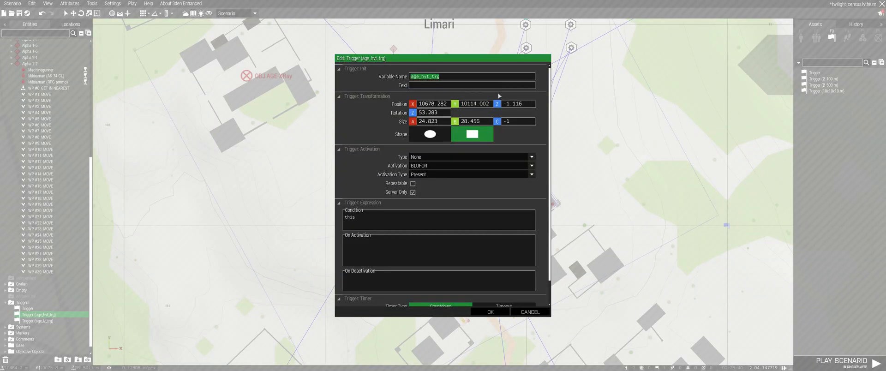
left_click(548, 312)
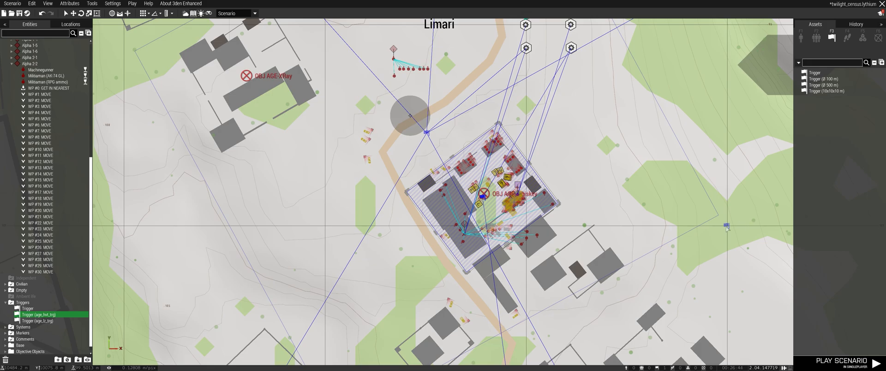
double_click(725, 226)
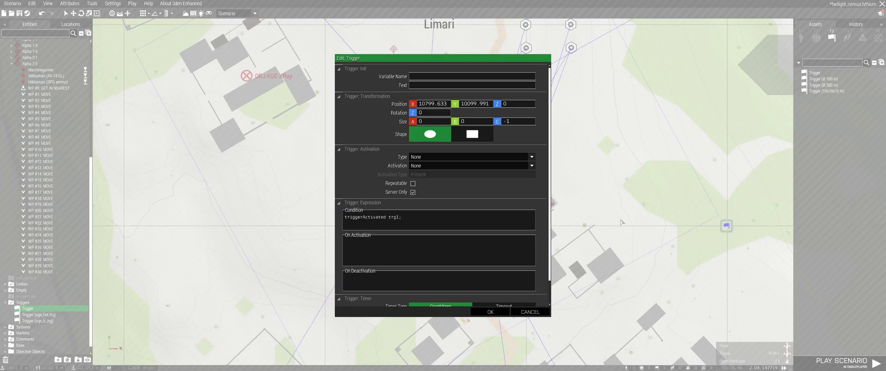
double_click(391, 217)
key("ctrl+v")
Step: Set the new trigger's countdown timer to 60 and apply the attributes
left_click_drag(549, 272, 548, 303)
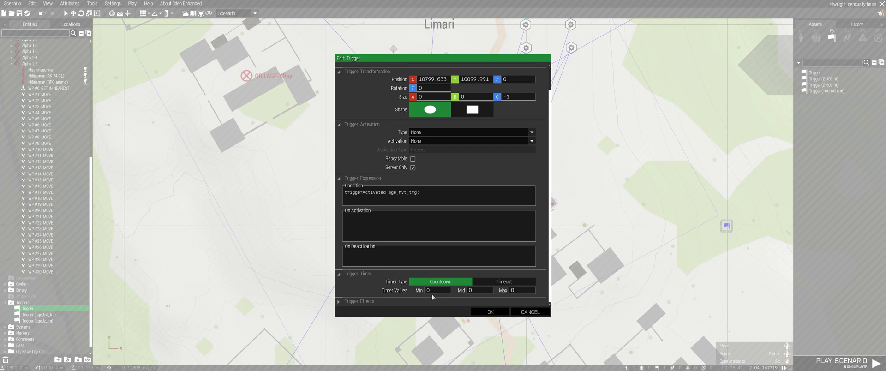
type("60")
left_click(489, 312)
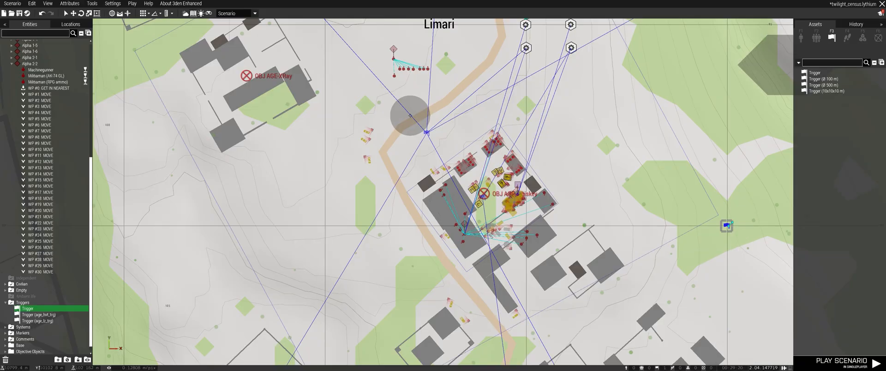
Step: Give the new trigger the variable name age_hvt01_trg, based on the name in its condition
double_click(727, 226)
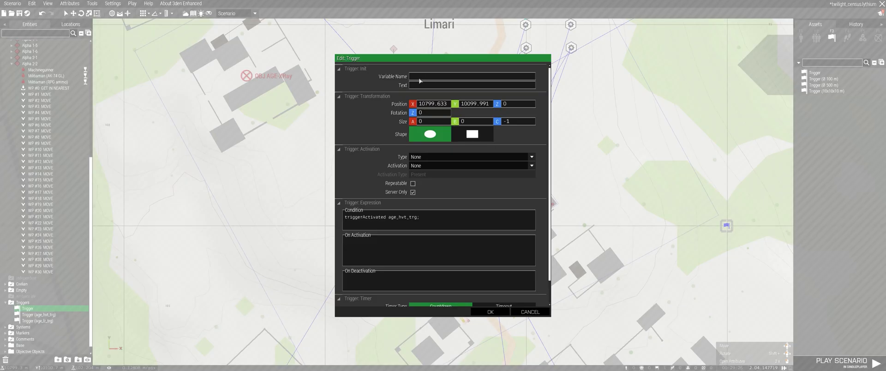
left_click_drag(388, 217, 418, 221)
left_click(419, 78)
key("ctrl+v")
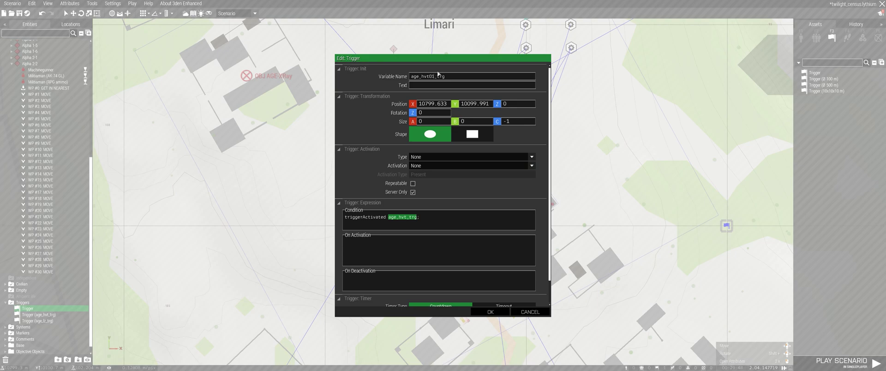
left_click(490, 312)
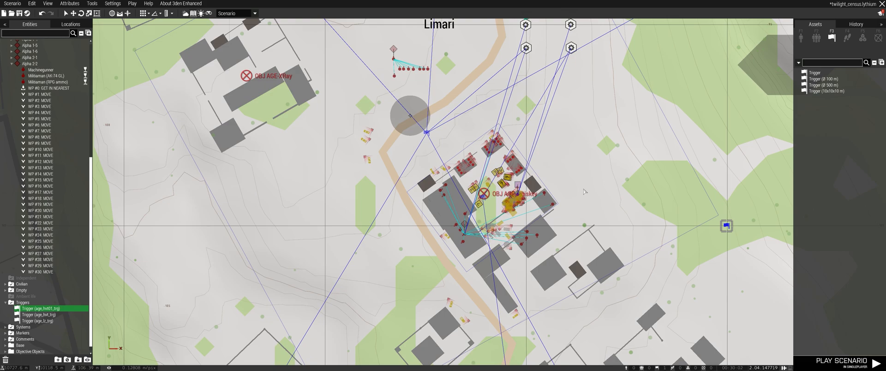
Step: Examine the map south of Limari for the synced militia groups, parked vehicles and the road patrol route
right_click_drag(656, 226, 424, 153)
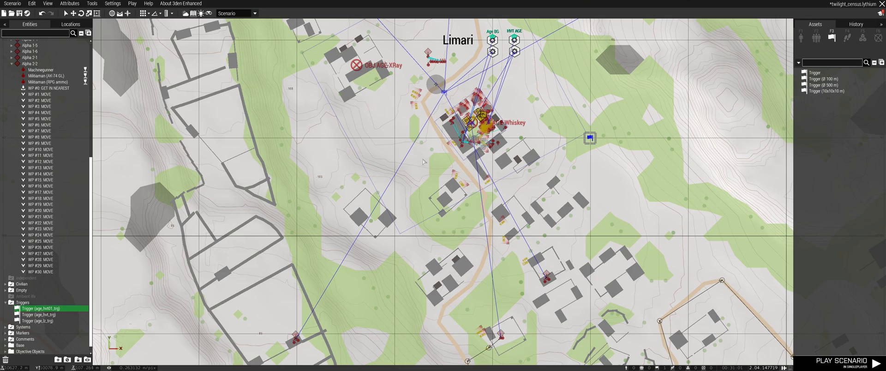
right_click_drag(537, 318, 568, 118)
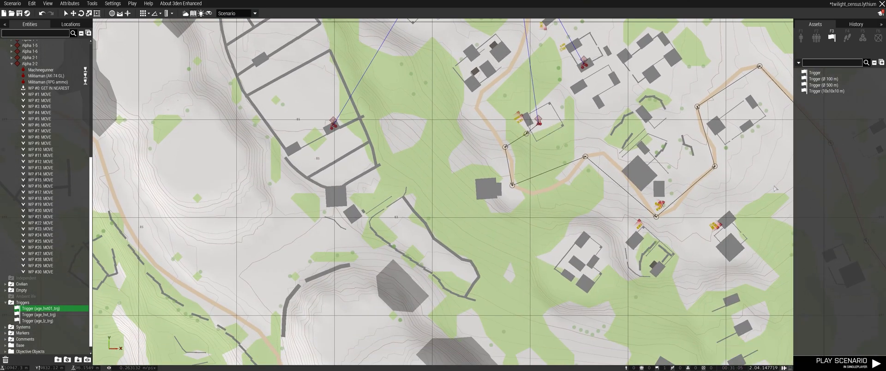
scroll(532, 154, "down", 3)
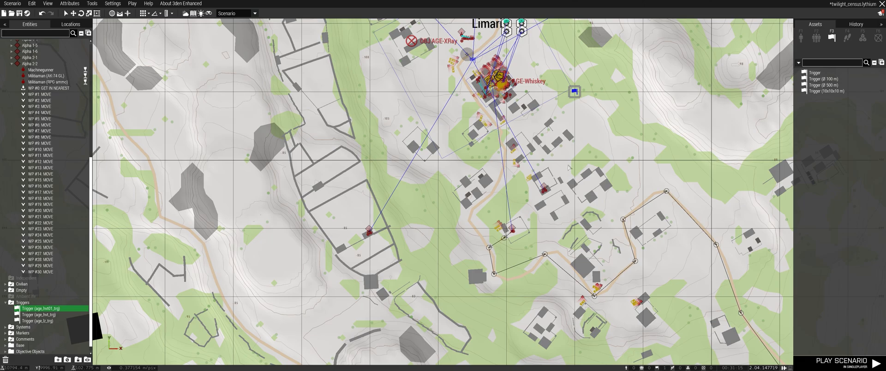
scroll(567, 249, "up", 8)
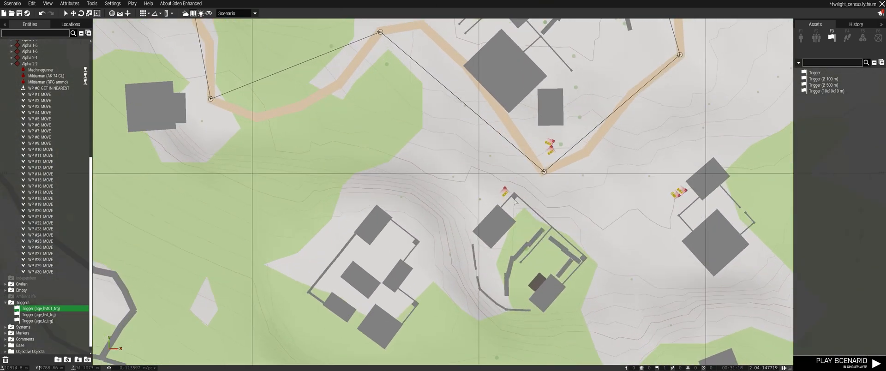
scroll(513, 201, "up", 4)
scroll(611, 192, "down", 3)
right_click_drag(716, 206, 307, 187)
Step: Inspect the compounds in 3D, including the red Hilux (DShKM) and the vehicle parked beside it
key("m")
scroll(275, 189, "down", 2)
key("w")
key("w")
key("w")
key("w")
key("w")
key("w")
key("w")
scroll(187, 199, "up", 3)
key("w")
scroll(306, 191, "up", 4)
key("w")
left_click_drag(0, 0, 0, 0)
right_click_drag(307, 186, 307, 173)
scroll(307, 175, "up", 3)
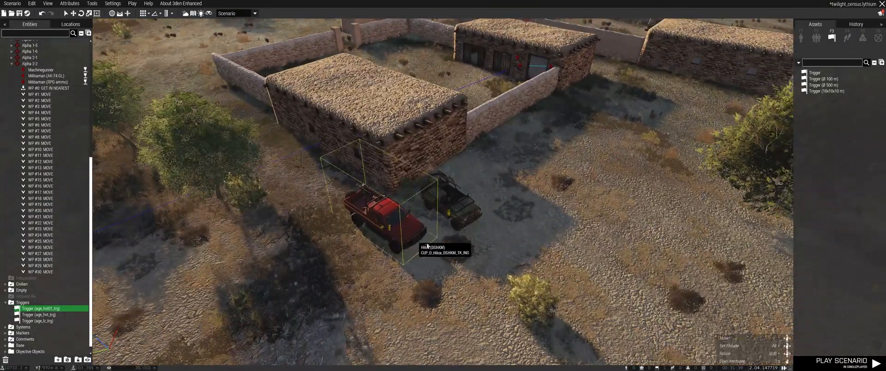
scroll(455, 251, "down", 6)
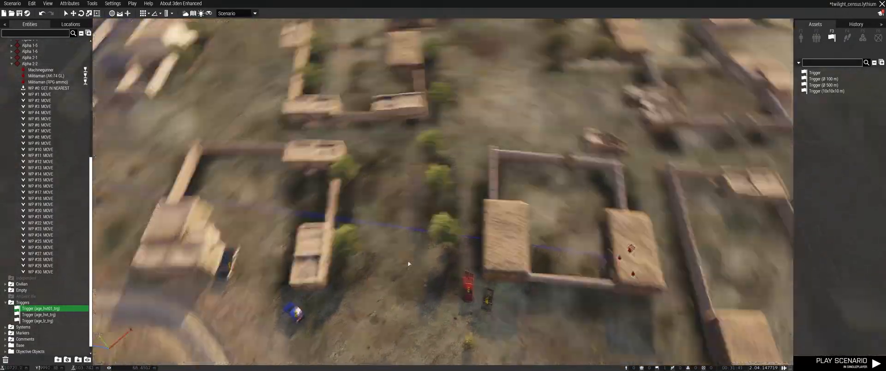
right_click_drag(408, 264, 482, 262)
scroll(484, 237, "down", 5)
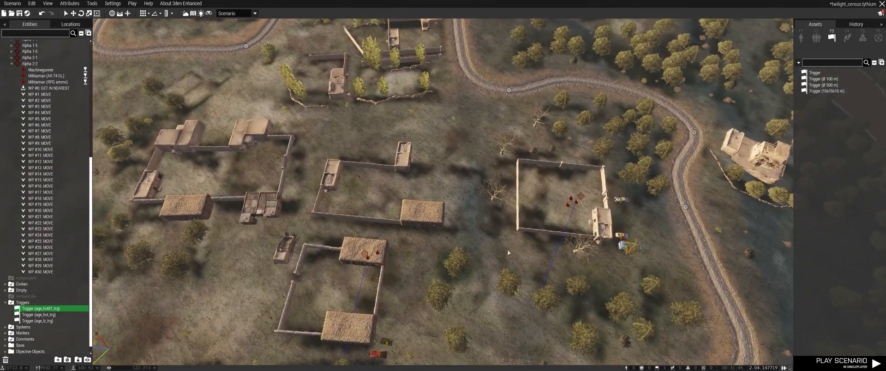
Step: Copy the three-man Alpha 2-2 militia group and paste a duplicate beside the thatched stone building north of the parked Hilux
left_click(590, 210)
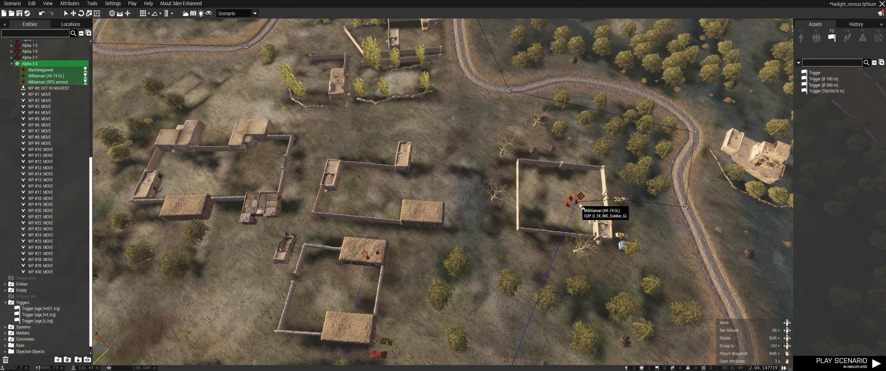
scroll(580, 207, "down", 4)
right_click_drag(580, 206, 500, 220)
scroll(496, 235, "up", 5)
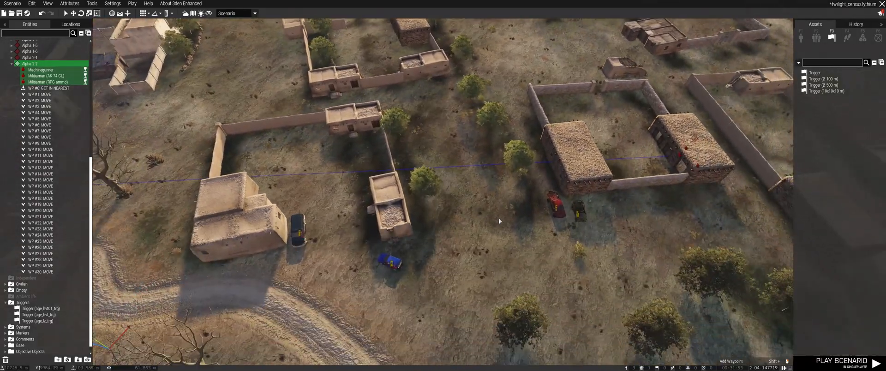
key("s")
key("w")
key("d")
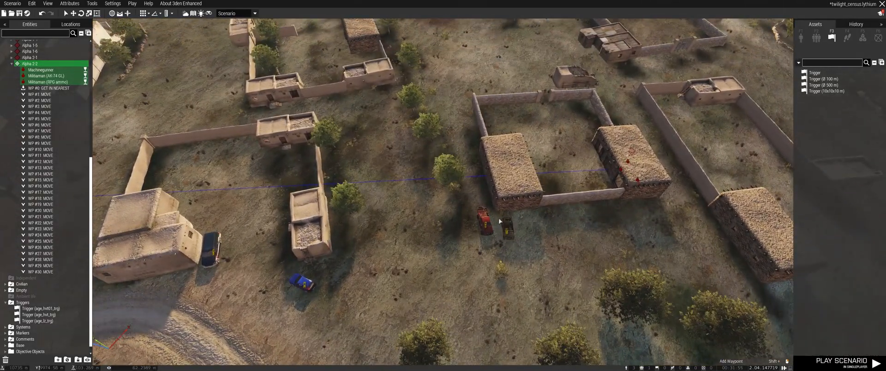
key("w")
key("d")
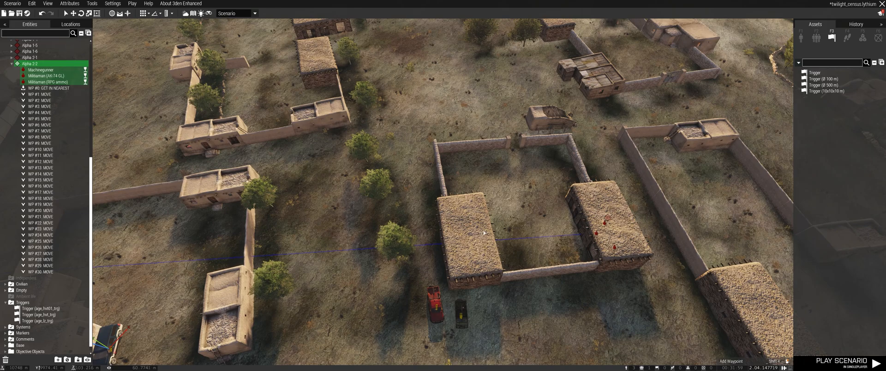
key("s")
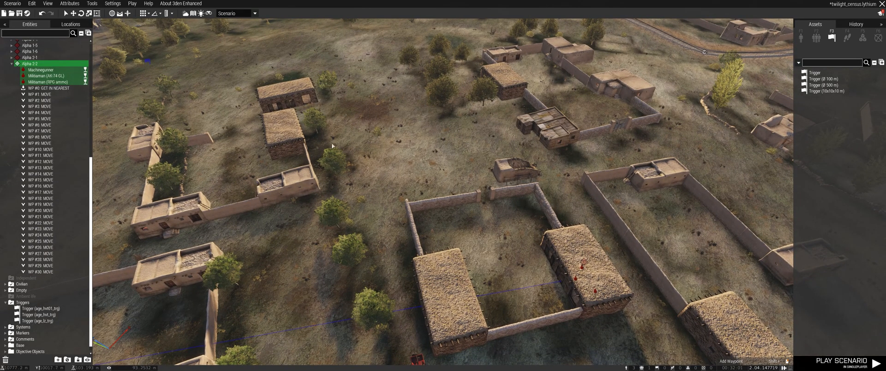
key("w")
right_click_drag(409, 191, 370, 189)
key("w")
key("s")
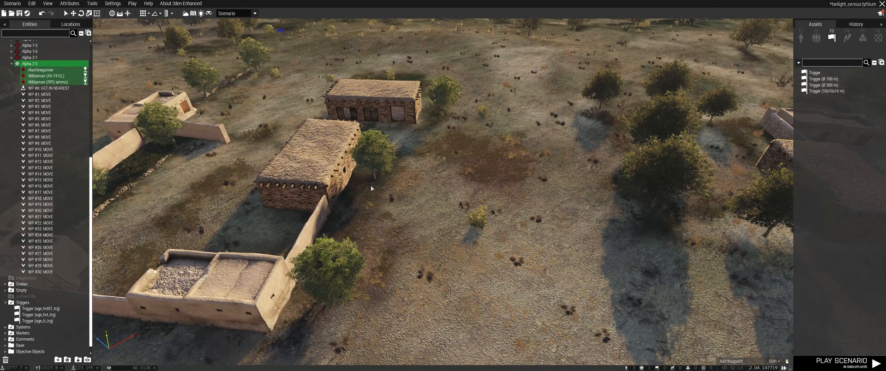
key("ctrl+v")
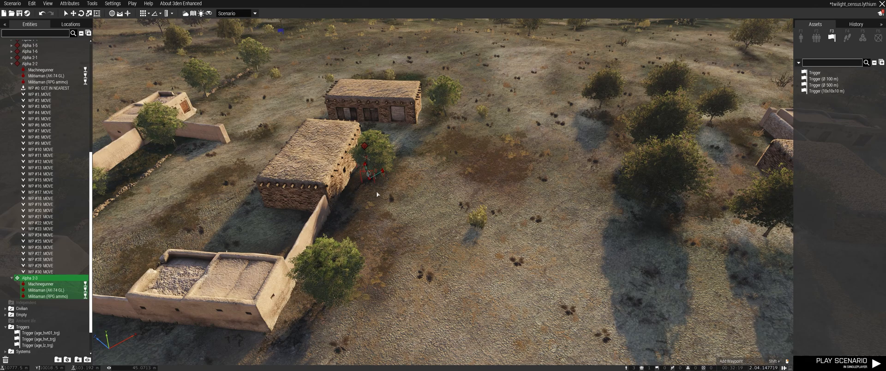
Step: Add a GET IN NEAREST waypoint for the duplicated militia group and attach it to the red Hilux (DShKM)
left_click(372, 182)
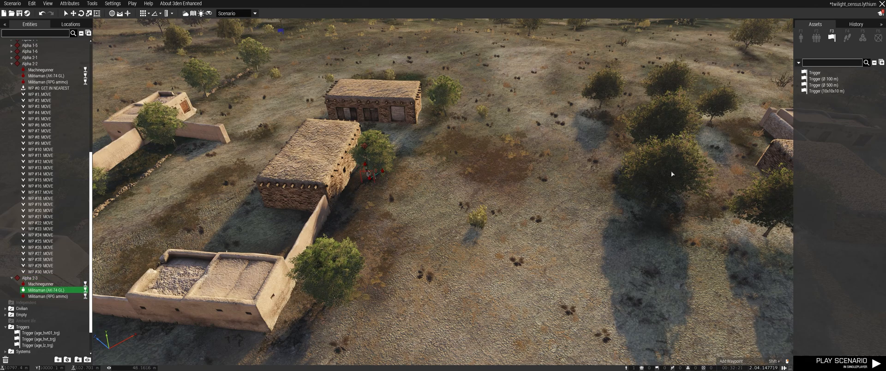
left_click(848, 40)
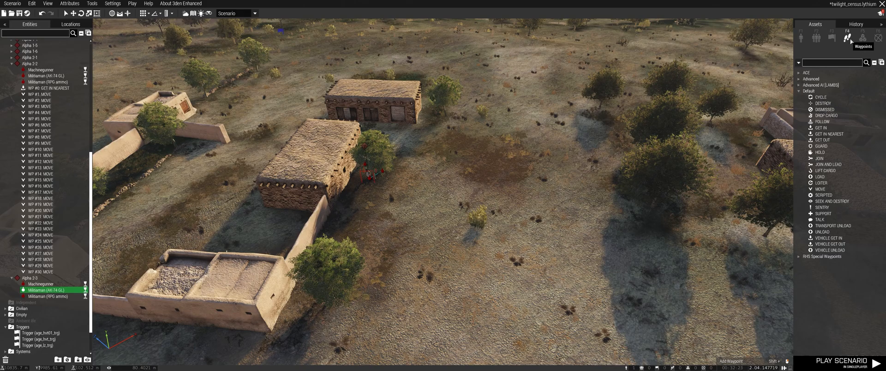
left_click(821, 189)
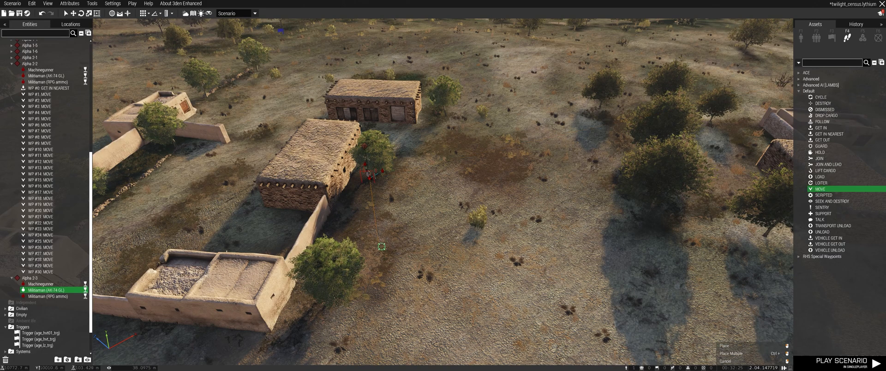
key("s")
right_click_drag(376, 241, 319, 250)
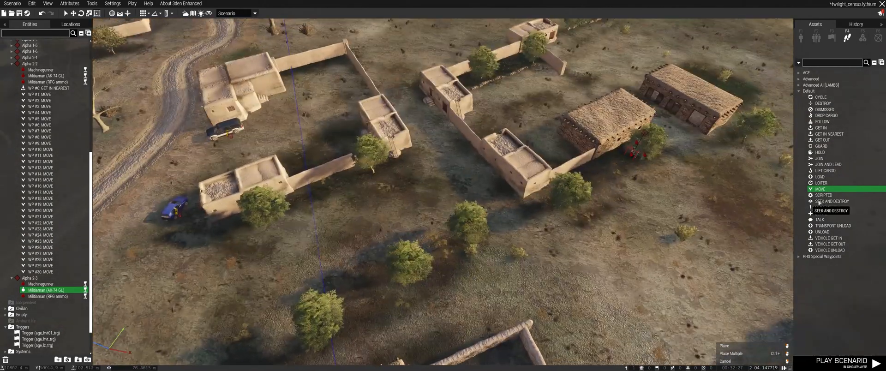
left_click(836, 134)
right_click_drag(521, 263, 437, 302)
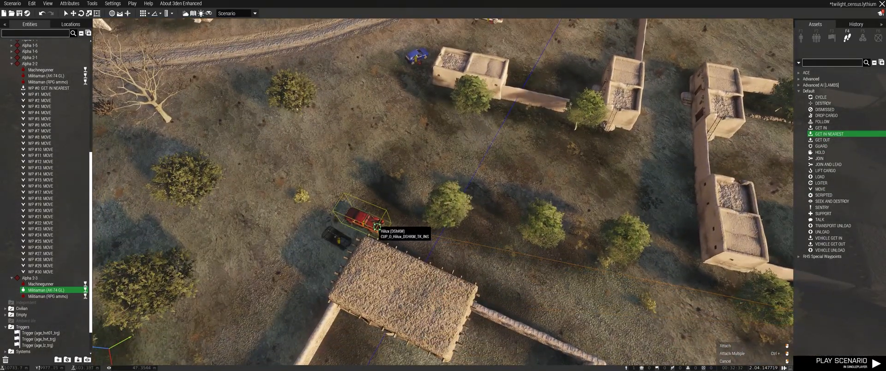
left_click(370, 226)
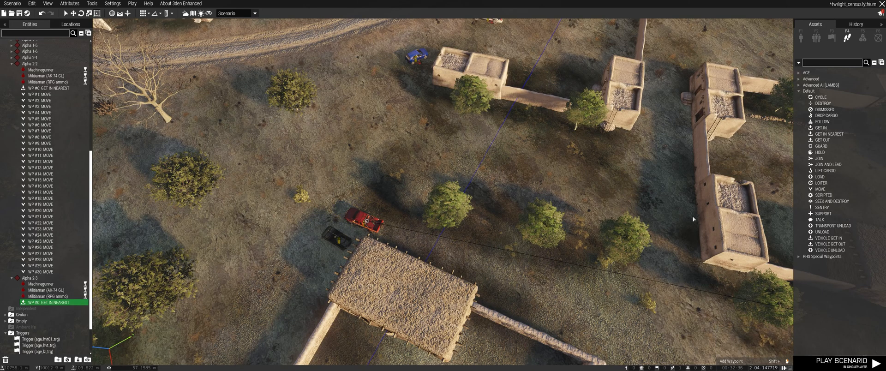
Step: Add a MOVE waypoint for the duplicated group at the edge of the dirt road near the white walled compound
scroll(308, 250, "up", 8)
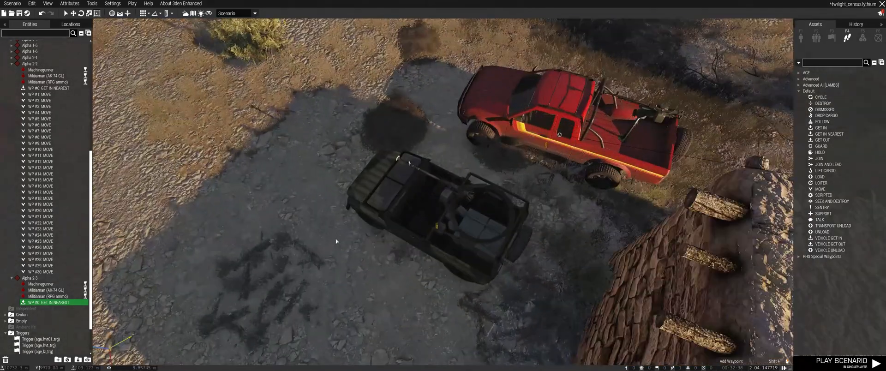
scroll(336, 241, "down", 10)
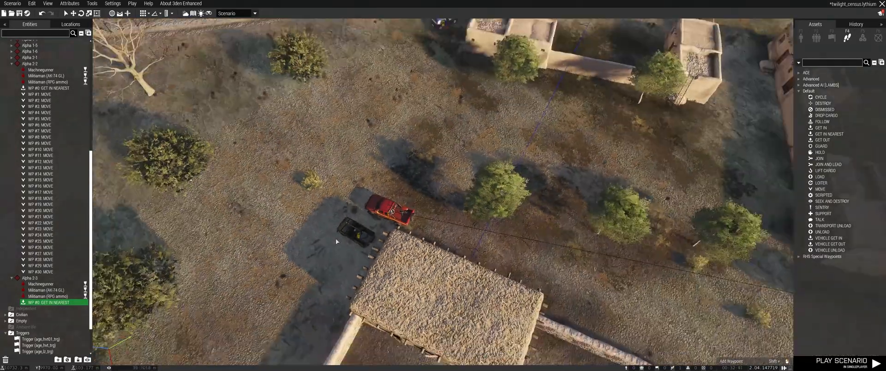
scroll(336, 240, "down", 3)
right_click_drag(336, 240, 364, 239)
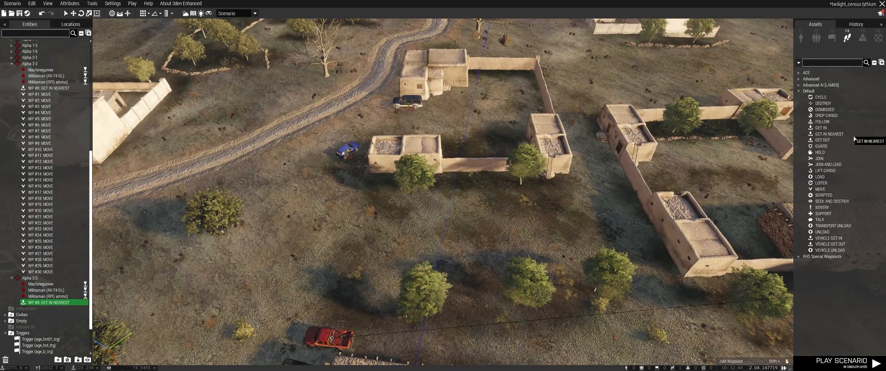
left_click(819, 189)
right_click_drag(579, 249, 441, 214)
left_click(437, 209)
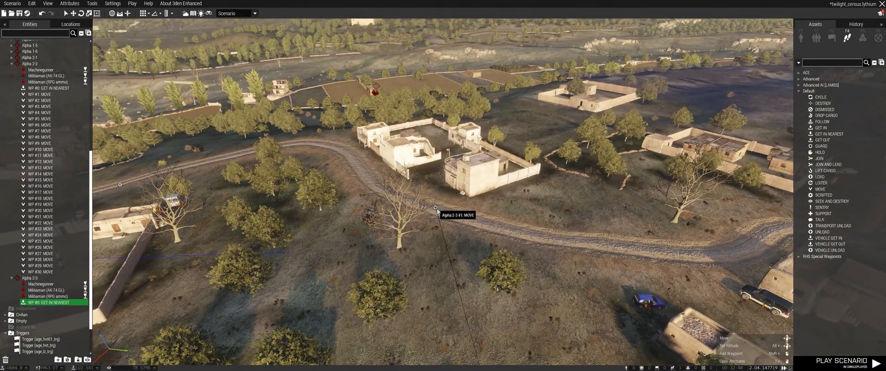
Step: Set the Alpha 2-3 group's first MOVE waypoint to Safe behavior and the walking speed mode
key("m")
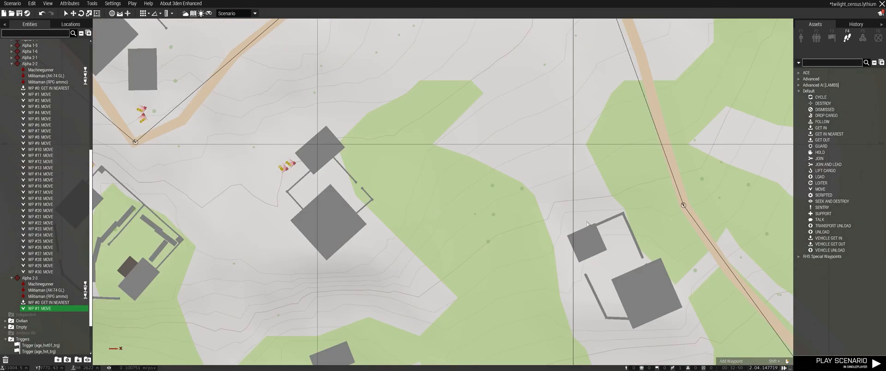
scroll(587, 223, "down", 5)
scroll(507, 254, "up", 2)
scroll(492, 267, "up", 1)
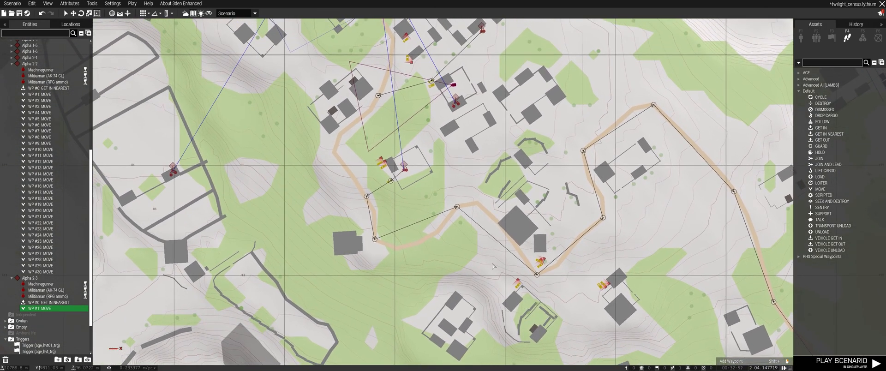
right_click_drag(467, 239, 549, 316)
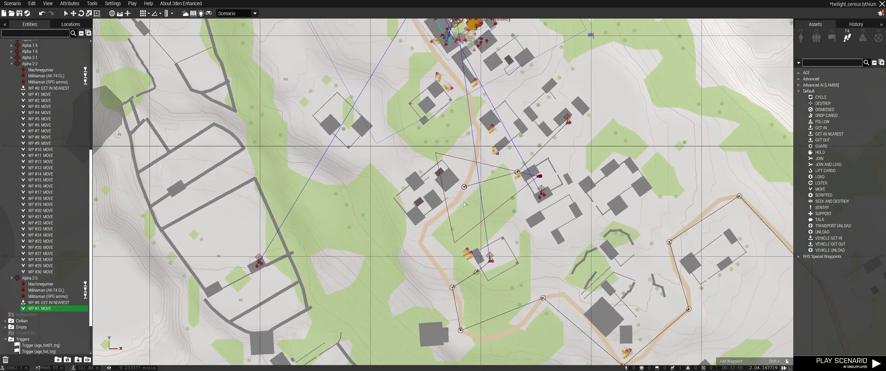
scroll(465, 195, "up", 2)
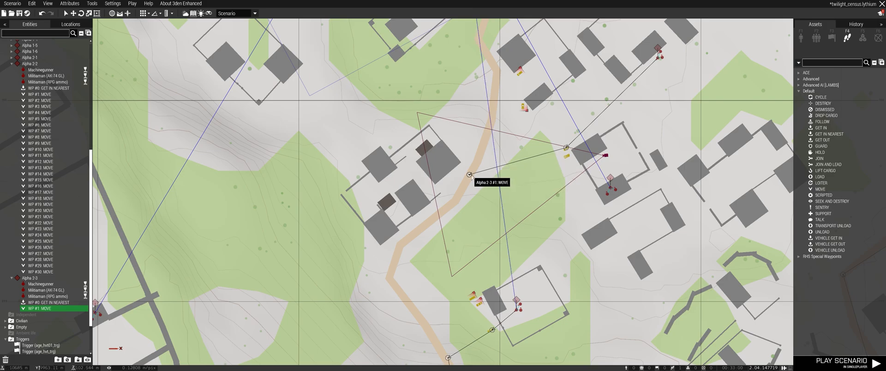
double_click(470, 175)
left_click(439, 228)
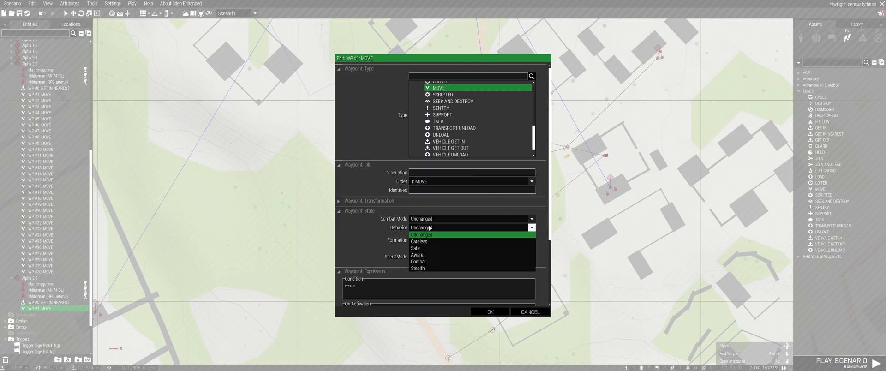
left_click(457, 244)
left_click(457, 255)
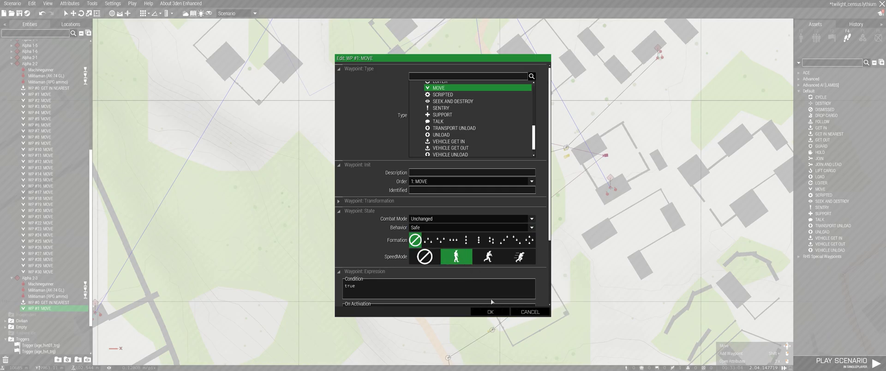
left_click(503, 311)
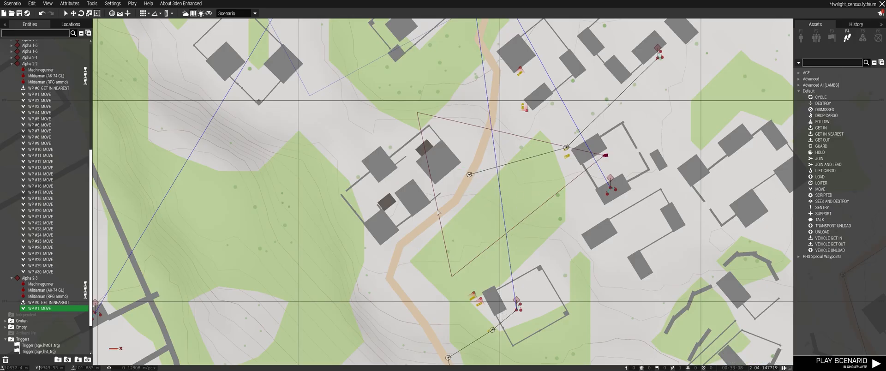
Step: Add two MOVE waypoints for Alpha 2-3 southward along the dirt road: at the next bend, and beside Alpha 2-2's waypoint near the walled compound
left_click(820, 189)
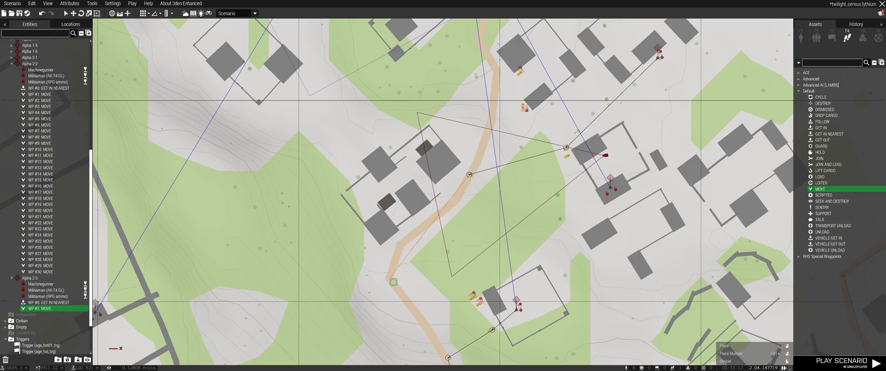
left_click(389, 278)
right_click_drag(507, 323, 517, 242)
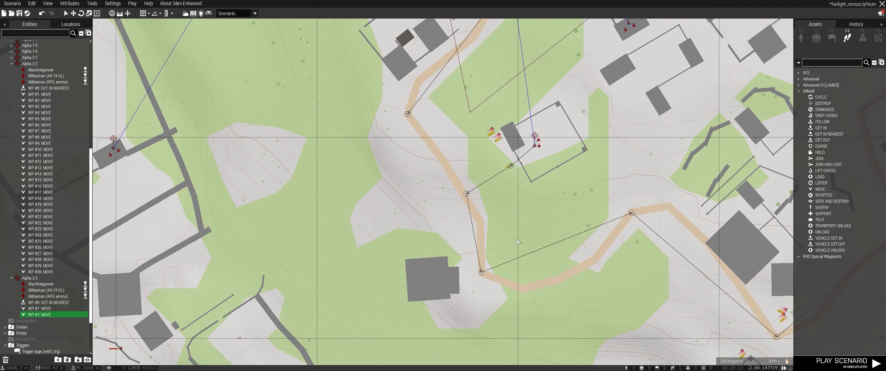
right_click_drag(499, 218, 492, 188)
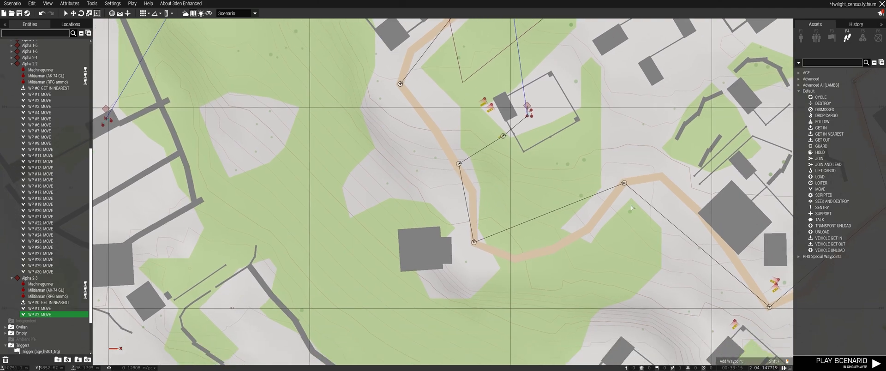
left_click(820, 188)
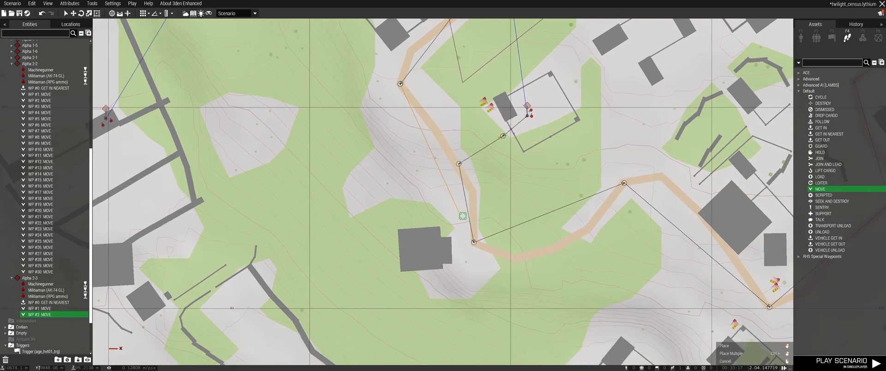
right_click_drag(460, 213, 487, 249)
scroll(475, 205, "up", 5)
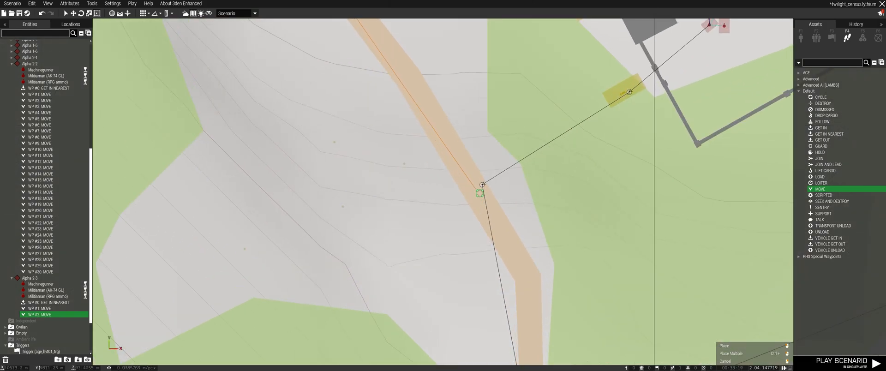
left_click(475, 190)
Step: Add a MOVE waypoint for Alpha 2-3 at the road bend just east of the large building, beside the existing waypoint
left_click(823, 189)
right_click_drag(593, 321, 615, 122)
left_click(562, 244)
Step: Add a MOVE waypoint for Alpha 2-3 beside the existing waypoint at the northeastern road bend, before the large square building
right_click_drag(779, 222, 491, 190)
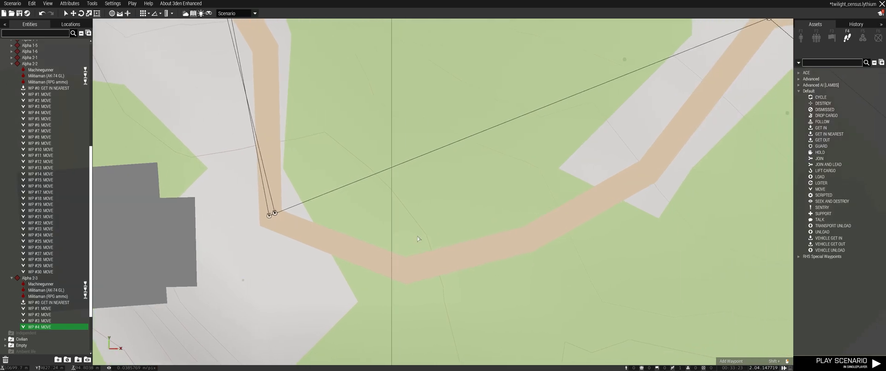
scroll(582, 182, "down", 3)
right_click_drag(786, 112, 575, 190)
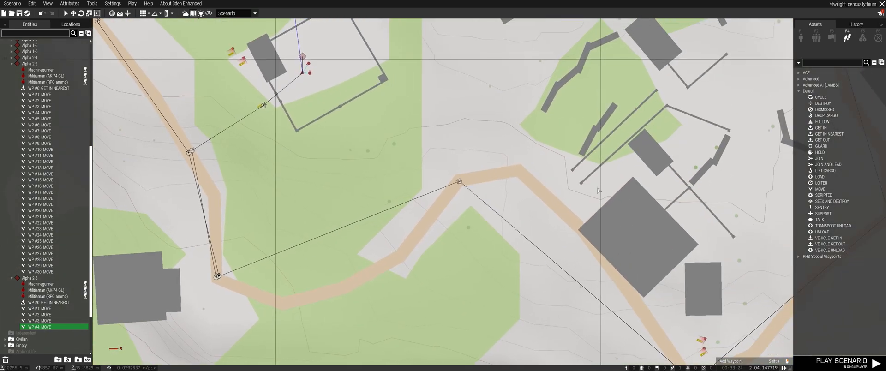
left_click(820, 188)
scroll(471, 188, "up", 3)
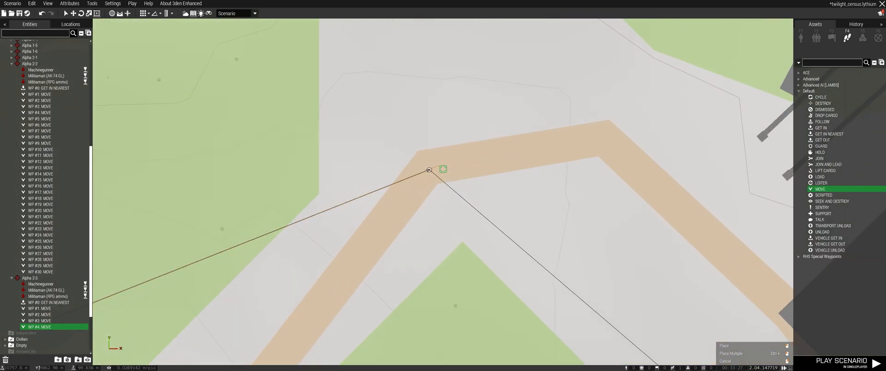
Step: Add Alpha 2-3 Move waypoints at the road bend between the green areas and the V-shaped bend south of the two grey buildings
left_click(438, 164)
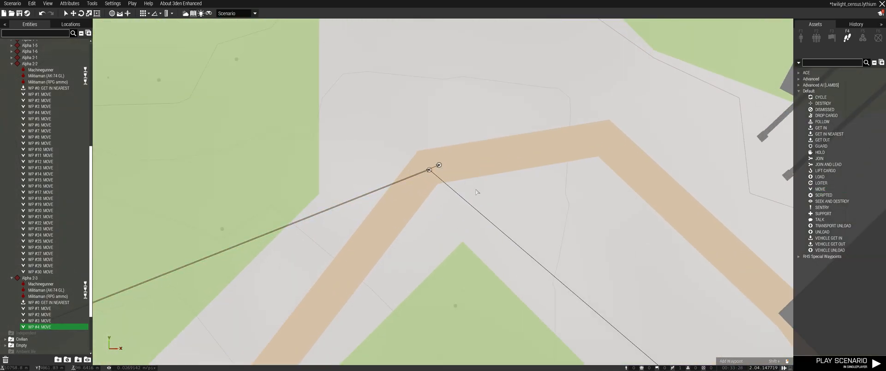
left_click(821, 190)
right_click_drag(597, 283, 331, 105)
scroll(473, 188, "down", 3)
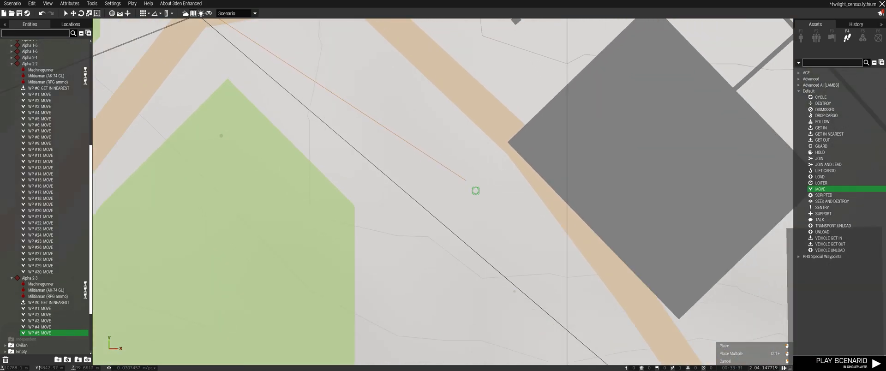
right_click_drag(591, 315, 436, 204)
scroll(450, 221, "up", 3)
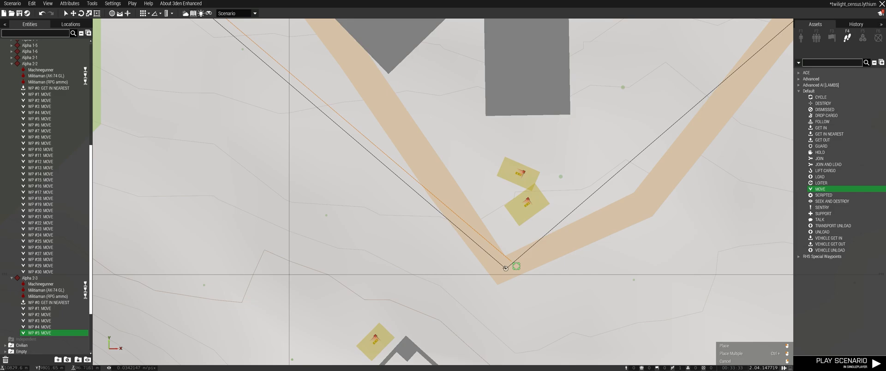
left_click(509, 267)
Step: Add a Move waypoint beside the existing one at the road bend northeast of the V-shaped corner
right_click_drag(775, 131, 526, 261)
scroll(535, 255, "down", 4)
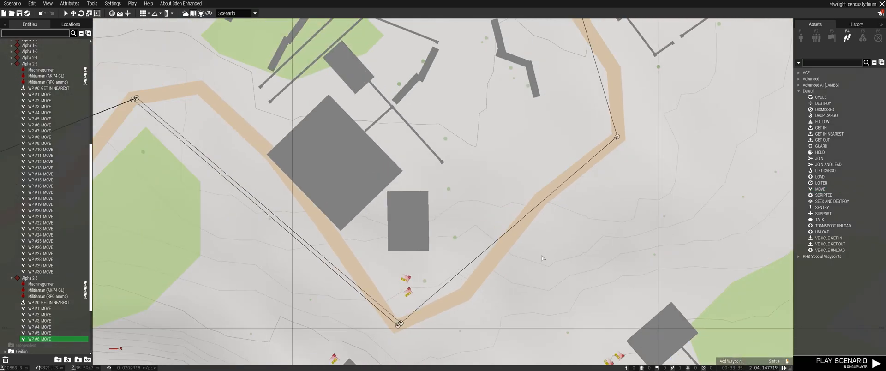
right_click_drag(655, 185, 519, 298)
left_click(821, 190)
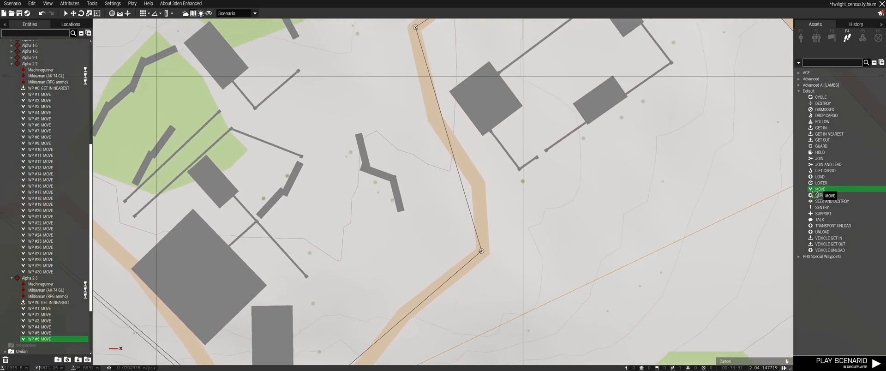
left_click(488, 255)
Step: Add Move waypoints at the two road corners west and north of the walled compound, matching the existing route
right_click_drag(512, 180, 483, 352)
left_click(820, 190)
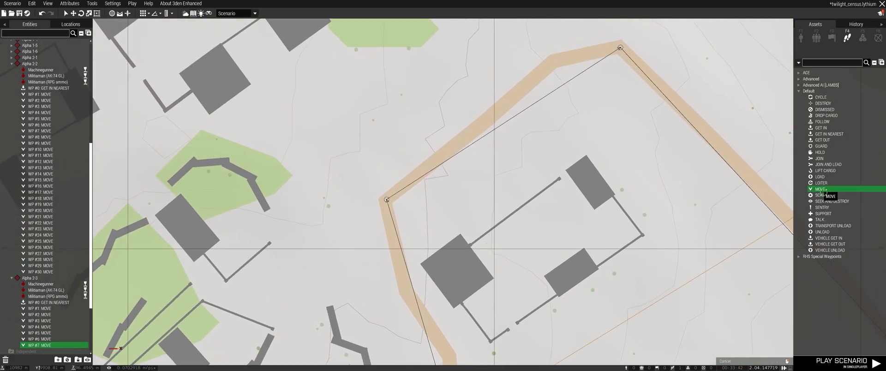
scroll(380, 185, "up", 3)
left_click(396, 247)
scroll(533, 236, "down", 5)
left_click(822, 189)
left_click(642, 119)
Step: Add a Move waypoint beside the next route point along the road southeast of the walled compound
right_click_drag(643, 119, 129, 49)
scroll(129, 49, "down", 3)
left_click(821, 190)
scroll(199, 157, "up", 1)
scroll(222, 178, "up", 2)
left_click(246, 145)
Step: Add a Move waypoint at the road bend in the wooded area, northeast of the walled grey buildings
right_click_drag(246, 144, 260, 78)
scroll(260, 77, "down", 4)
scroll(301, 202, "up", 3)
left_click(276, 197)
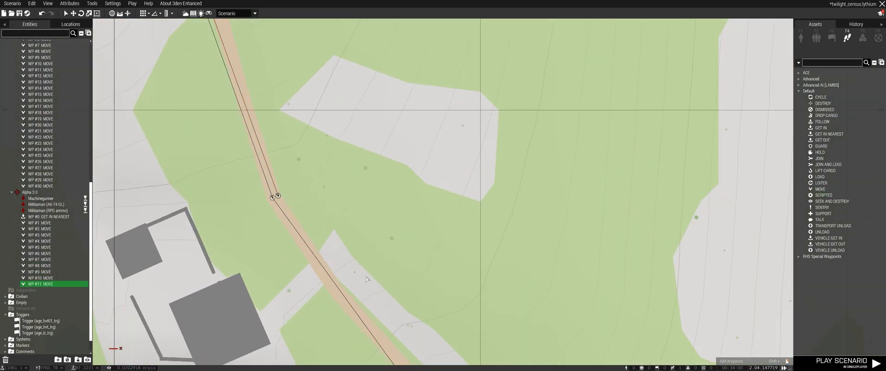
Step: Add a Move waypoint at the next route bend to the southeast, where the track turns east through the woods
right_click_drag(286, 219, 253, 47)
left_click(822, 189)
scroll(492, 244, "down", 3)
right_click_drag(494, 251, 401, 161)
scroll(492, 341, "up", 3)
scroll(495, 346, "up", 4)
right_click_drag(495, 345, 498, 278)
left_click(438, 245)
Step: Add a Move waypoint at the east end of the dirt track, just west of the large dark grey area
scroll(438, 245, "down", 3)
right_click_drag(438, 245, 144, 266)
left_click(823, 189)
left_click(457, 204)
Step: Add Move waypoints beside the existing ones north and northeast of the large dark grey area
scroll(457, 203, "down", 3)
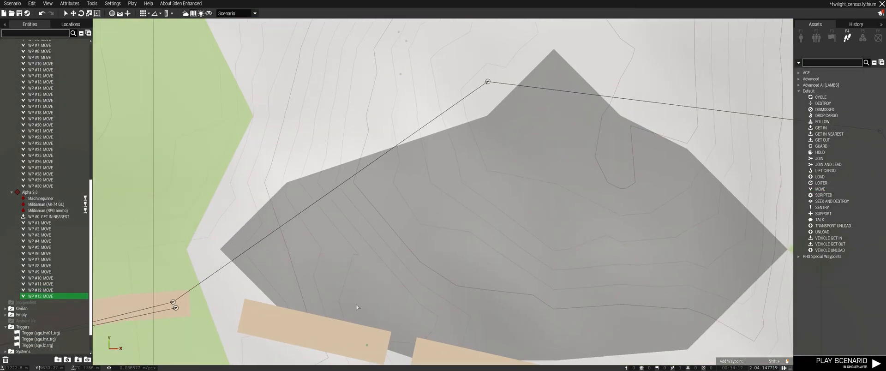
left_click(460, 177)
left_click(822, 189)
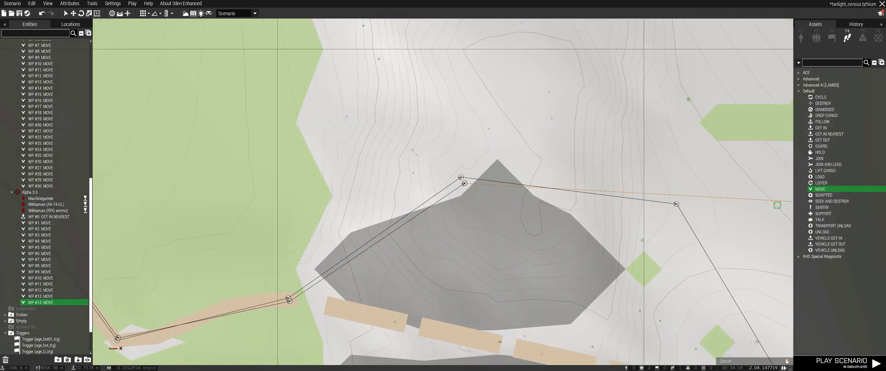
left_click(676, 204)
Step: Add a Move waypoint where the route rejoins the road southeast of the dark grey area
scroll(676, 203, "down", 3)
left_click(822, 189)
scroll(528, 292, "up", 4)
left_click(393, 156)
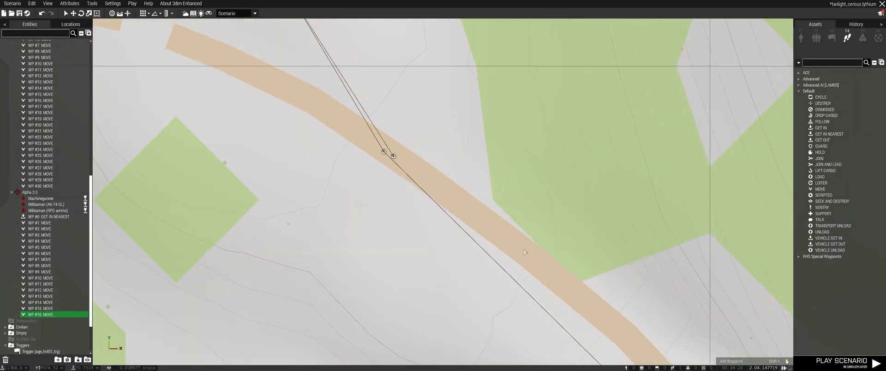
Step: Add Move waypoints at the following two points of the existing route, continuing southeast along the road
scroll(394, 156, "down", 4)
right_click_drag(393, 156, 287, 89)
left_click(821, 190)
scroll(433, 232, "up", 4)
left_click(412, 213)
scroll(412, 213, "down", 4)
right_click_drag(447, 257, 353, 199)
scroll(353, 199, "up", 4)
left_click(328, 124)
Step: Add two more Move waypoints along the route, ending where the road turns sharply south beside a green patch
scroll(341, 138, "down", 4)
right_click_drag(484, 221, 257, 103)
left_click(821, 190)
scroll(380, 181, "up", 4)
left_click(381, 175)
scroll(456, 236, "down", 4)
right_click_drag(545, 295, 295, 133)
scroll(314, 143, "up", 3)
left_click(821, 190)
left_click(318, 138)
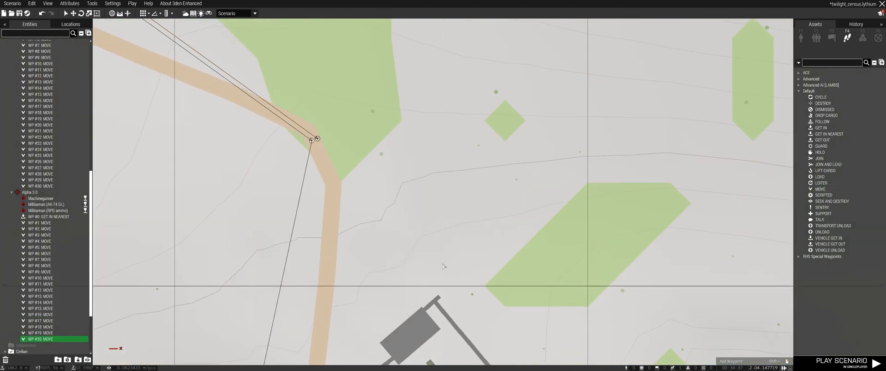
Step: Add two Move waypoints along the southbound road, ending at the bend northwest of the large walled compounds
right_click_drag(433, 262, 497, 110)
left_click(821, 190)
scroll(457, 309, "down", 3)
right_click_drag(457, 309, 467, 115)
scroll(371, 283, "up", 4)
left_click(359, 241)
scroll(491, 274, "down", 4)
right_click_drag(491, 274, 344, 74)
left_click(824, 190)
scroll(433, 193, "up", 4)
left_click(349, 190)
Step: Add a Move waypoint on the road northeast of the walled compounds, where the route turns southeast
scroll(496, 194, "down", 3)
right_click_drag(516, 198, 219, 135)
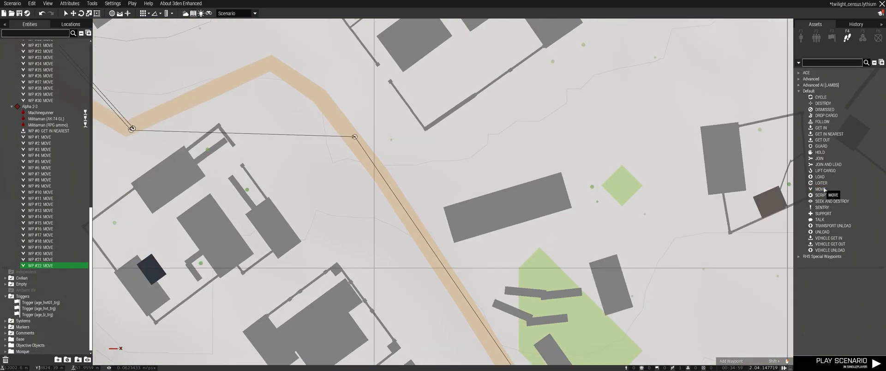
left_click(824, 190)
scroll(400, 158, "up", 4)
left_click(319, 116)
Step: Add a Move waypoint at the road bend just north of Bramar
scroll(442, 221, "down", 7)
right_click_drag(498, 286, 392, 111)
right_click_drag(462, 276, 383, 102)
left_click(822, 189)
scroll(371, 168, "up", 4)
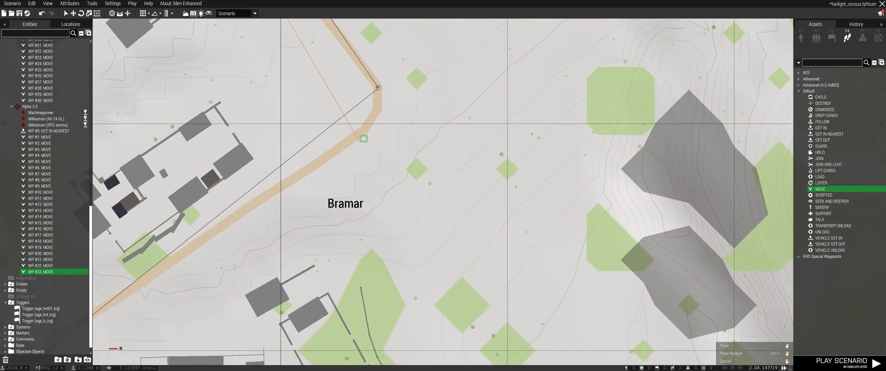
scroll(367, 115, "up", 2)
left_click(384, 74)
Step: Add a Move waypoint southwest of Bramar, where the road turns south beside the rectangular compound
scroll(415, 296, "down", 4)
right_click_drag(415, 304, 563, 50)
scroll(334, 141, "up", 3)
left_click(363, 124)
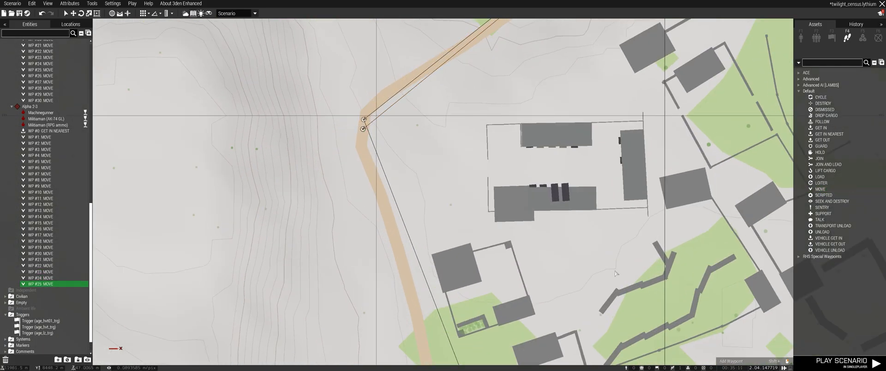
Step: Add Move waypoints at the next two points of the existing route south of the rectangular compound
scroll(443, 106, "down", 5)
left_click(821, 190)
scroll(517, 219, "up", 5)
left_click(393, 197)
scroll(399, 199, "down", 2)
right_click_drag(521, 214, 217, 225)
left_click(822, 190)
left_click(409, 102)
Step: Add two further Move waypoints along the route, ending on the road northwest of the small walled compounds
scroll(411, 104, "down", 4)
right_click_drag(415, 207, 446, 112)
left_click(821, 190)
scroll(489, 257, "up", 4)
left_click(532, 227)
scroll(533, 227, "down", 3)
right_click_drag(533, 227, 667, 88)
left_click(824, 189)
scroll(219, 256, "up", 3)
left_click(252, 198)
Step: Add Move waypoints at the road corner south of the small walled compounds and at the road bend farther east
right_click_drag(252, 198, 278, 22)
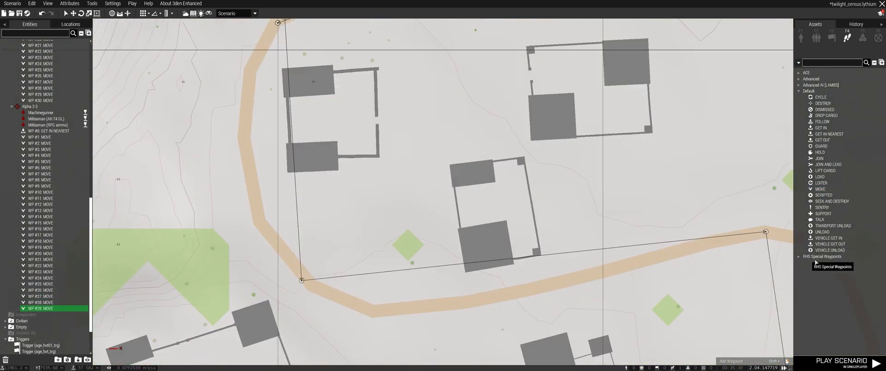
left_click(307, 275)
scroll(307, 276, "down", 4)
right_click_drag(308, 276, 270, 218)
left_click(817, 188)
scroll(489, 245, "up", 3)
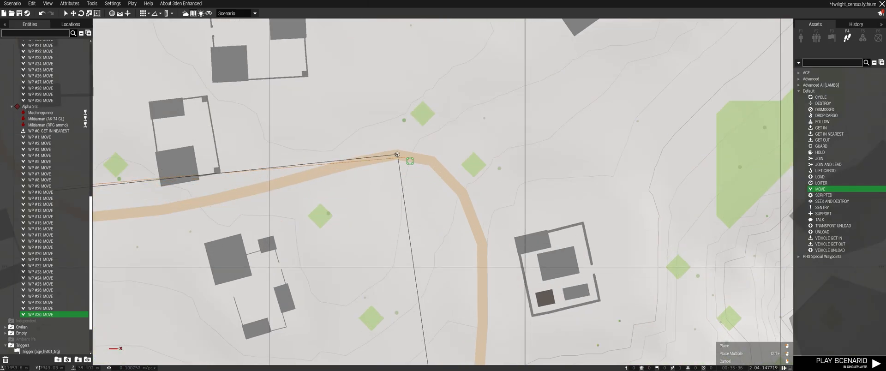
left_click(405, 157)
Step: Add a Move waypoint at the southern road bend, just east of the walled field plots
scroll(406, 156, "down", 3)
right_click_drag(406, 156, 505, 209)
left_click(834, 191)
right_click_drag(551, 295, 513, 42)
scroll(503, 254, "up", 3)
left_click(506, 239)
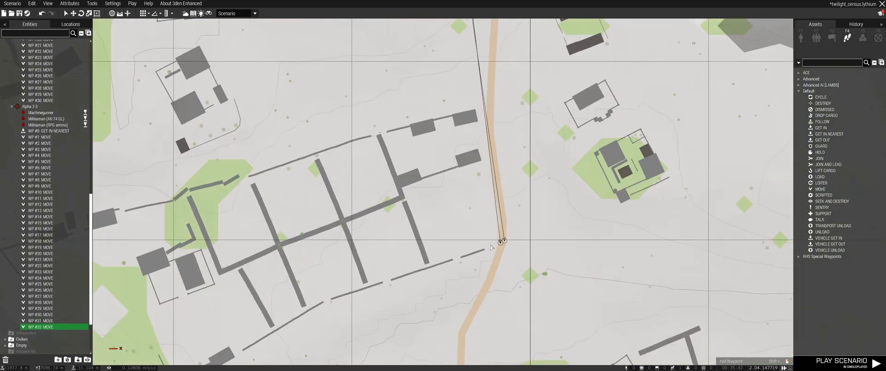
Step: Open the attributes of the age_hvt01_trg trigger near Limari and review its condition and activation settings
scroll(490, 266, "down", 6)
right_click_drag(485, 236, 501, 329)
right_click_drag(369, 76, 468, 304)
right_click_drag(365, 158, 476, 295)
scroll(429, 202, "up", 5)
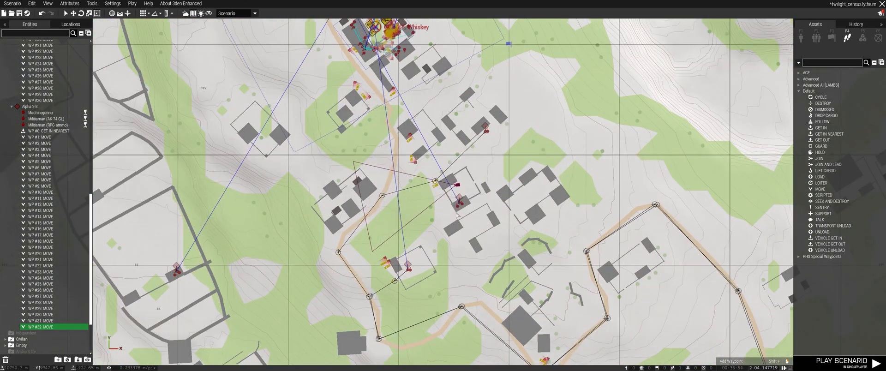
right_click_drag(430, 202, 466, 316)
scroll(551, 162, "down", 3)
double_click(547, 159)
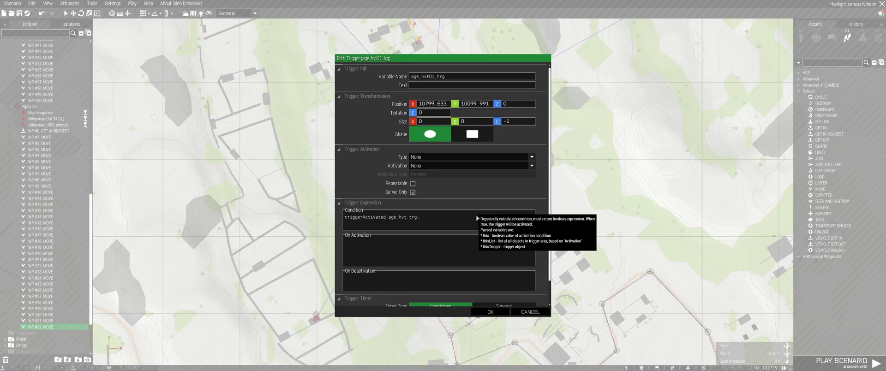
scroll(548, 257, "down", 3)
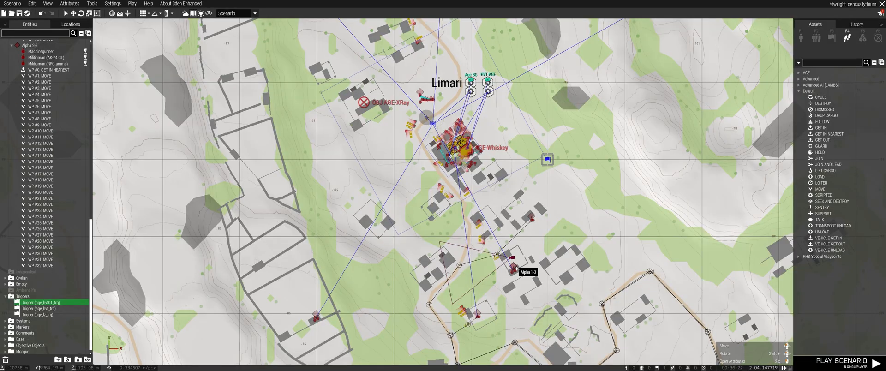
Step: Paste a copy of Alpha 2-3's Militiaman (RPG ammo) onto the open ground northwest of the parked UAZ vehicles
scroll(552, 221, "up", 5)
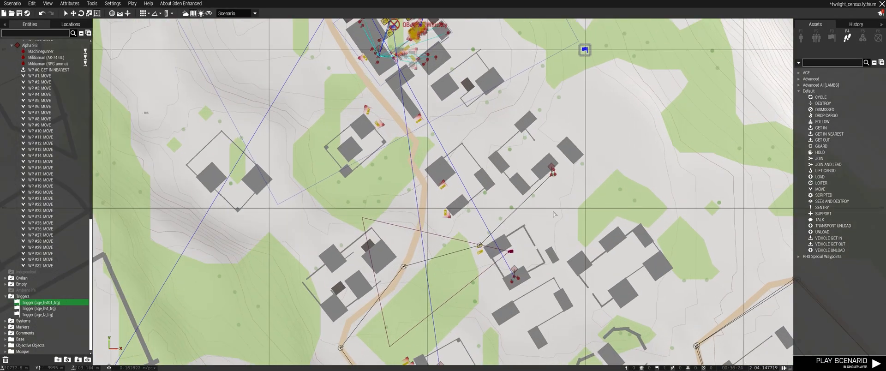
scroll(582, 182, "up", 4)
scroll(544, 204, "down", 8)
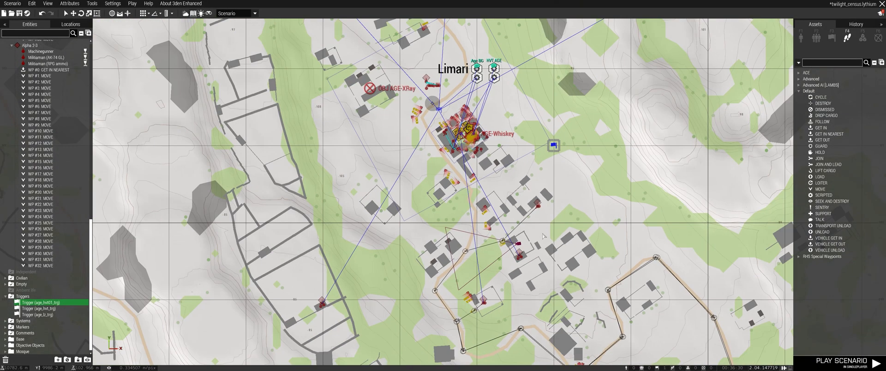
scroll(544, 216, "up", 6)
scroll(544, 212, "up", 4)
left_click(529, 124)
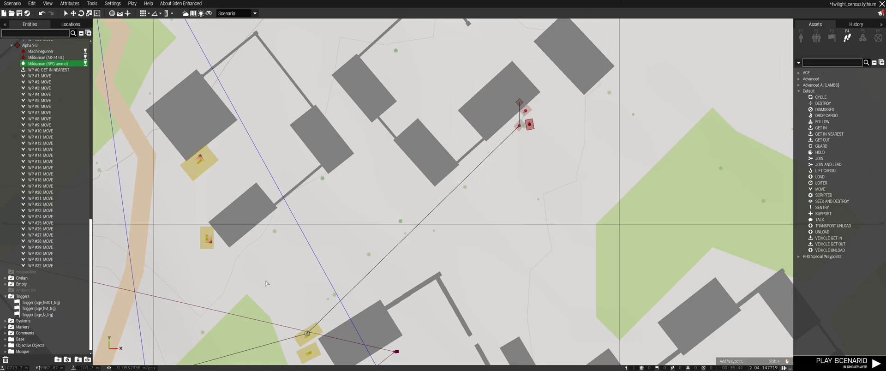
key("ctrl+v")
scroll(300, 314, "up", 1)
right_click_drag(300, 313, 289, 176)
Step: Preview the scenario as the pasted militiaman and start the free camera from the pause menu
left_click(323, 258)
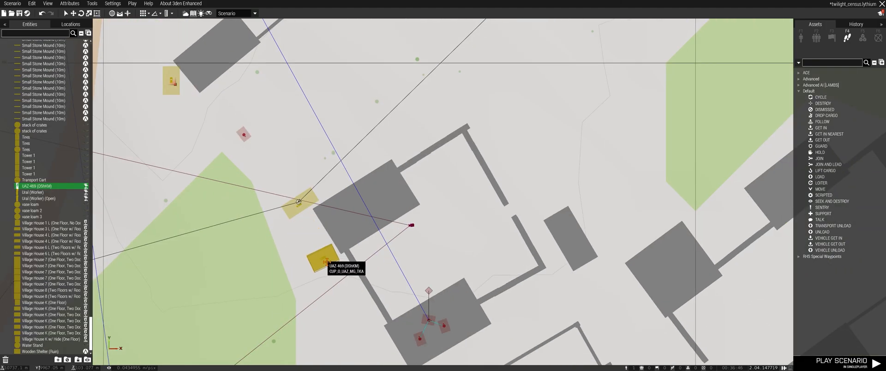
right_click(243, 135)
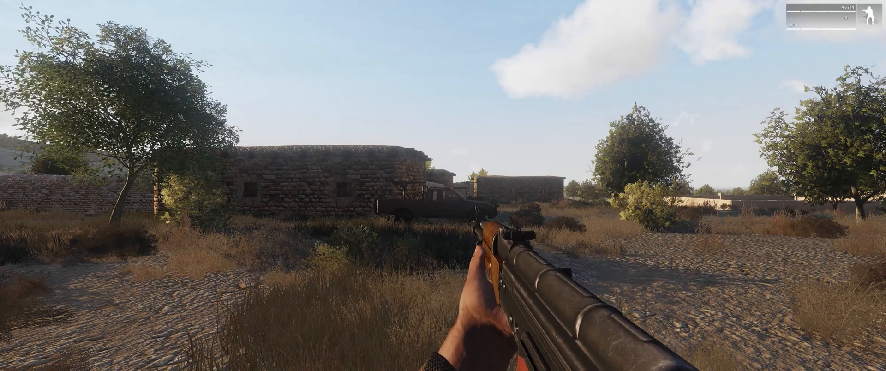
key("Escape")
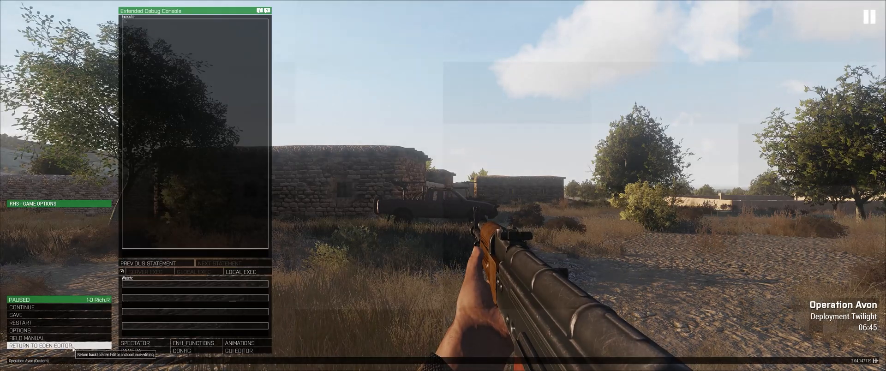
left_click(131, 350)
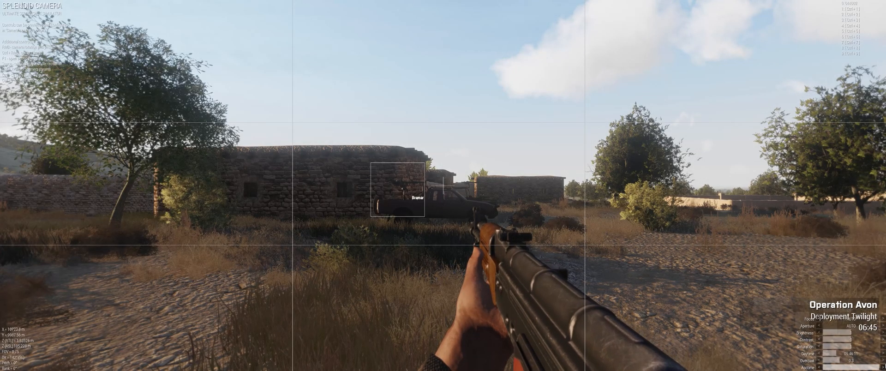
Step: Raise and rotate the free camera to survey the parked vehicles, village compounds and surrounding roads from above
key("q")
right_click_drag(588, 277, 530, 367)
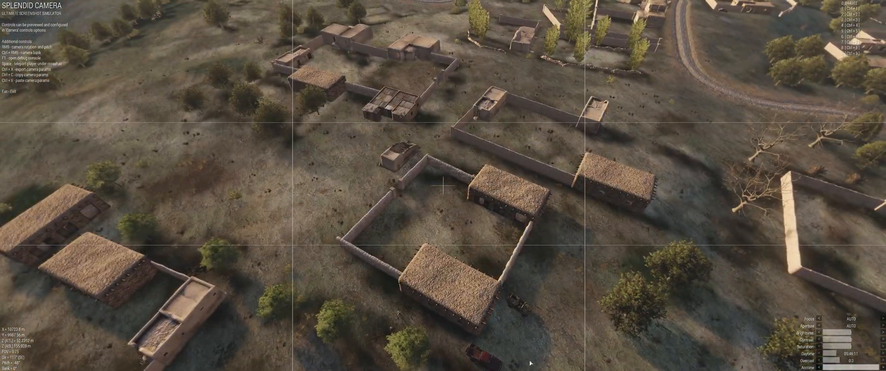
right_click_drag(530, 363, 521, 351)
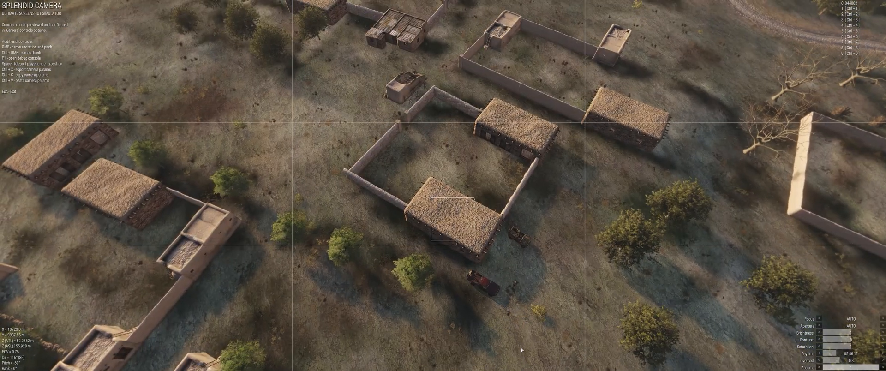
key("q")
right_click_drag(524, 305, 653, 285)
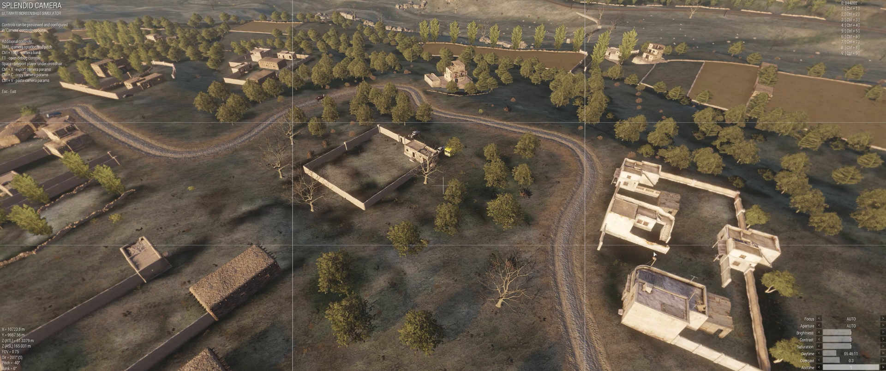
right_click_drag(653, 254, 601, 242)
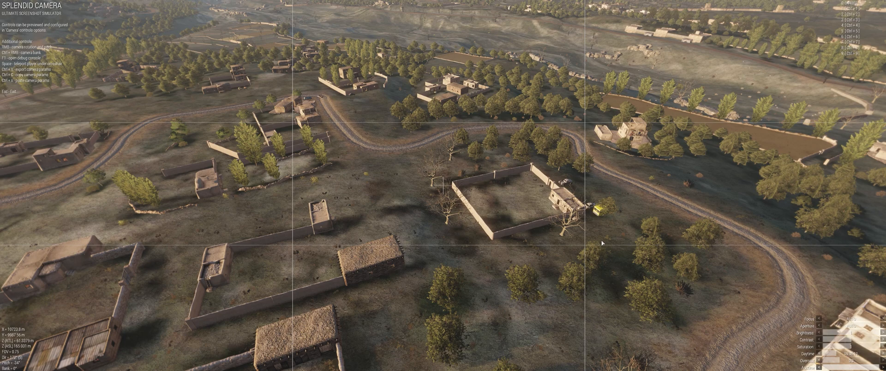
Step: Return to the scenario editor and examine the village units and patrol route south of Limari on the map
key("Escape")
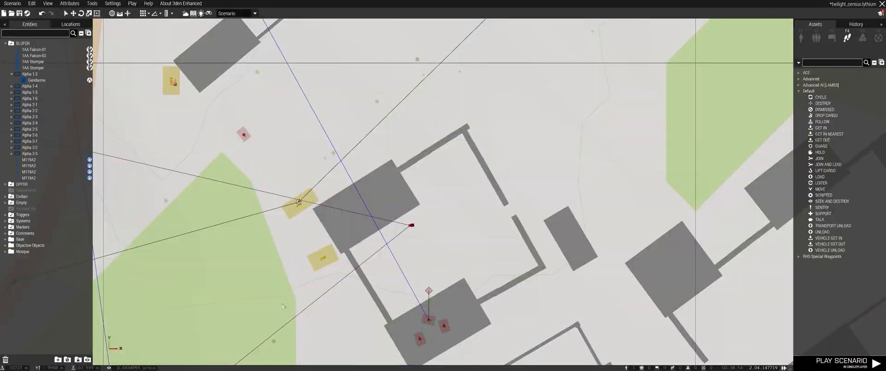
scroll(464, 245, "down", 5)
scroll(464, 244, "up", 5)
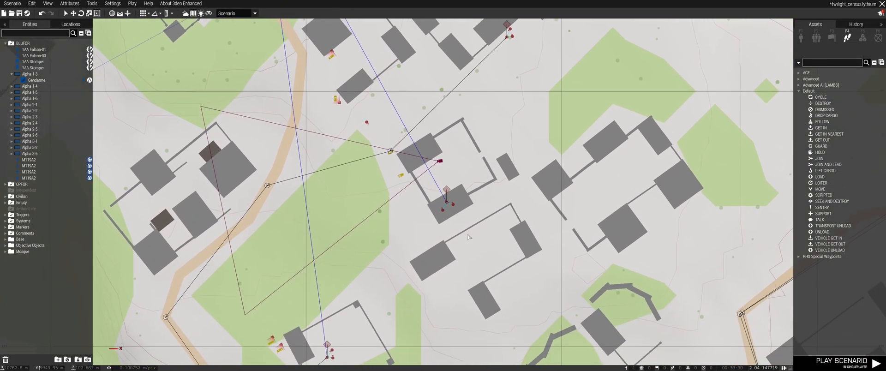
scroll(427, 214, "down", 3)
scroll(427, 214, "down", 3)
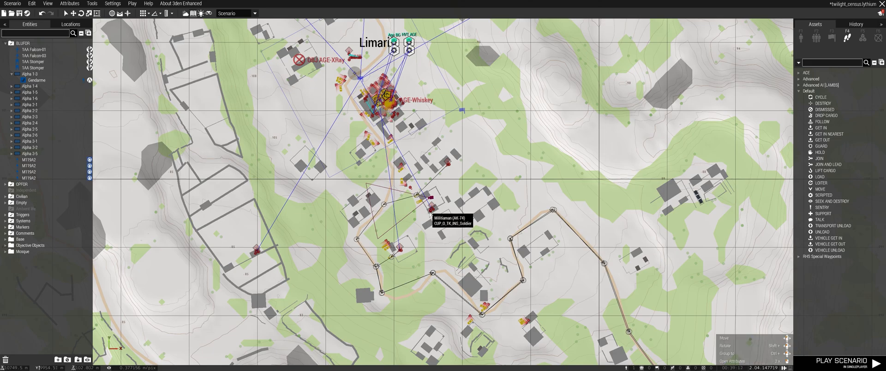
Step: Copy Alpha 2-3's three-man team and position the copy in the stone house just south of the small walled compound
scroll(429, 212, "up", 4)
left_click(488, 73)
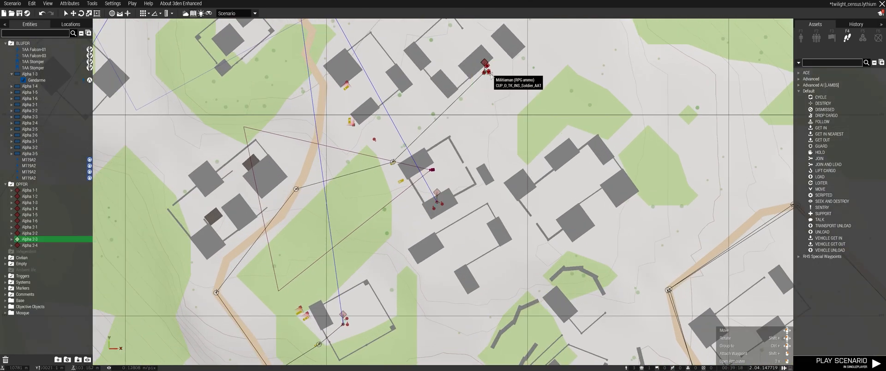
key("ctrl+v")
key("f")
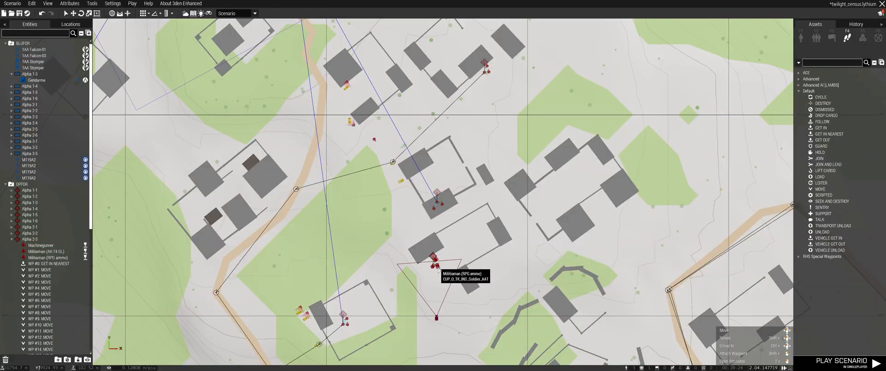
key("m")
left_click_drag(455, 236, 404, 189)
key("f")
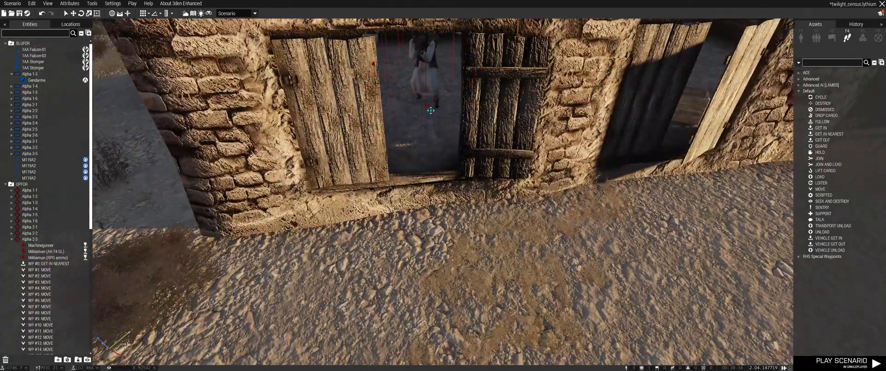
Step: Give the new Alpha 2-5 group its first Move waypoint on the open ground in front of its house
right_click_drag(430, 110, 438, 120)
key("s")
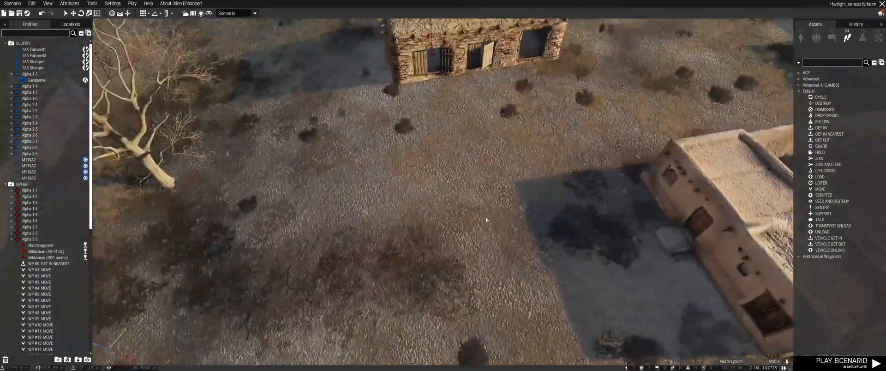
left_click(437, 183)
left_click(437, 183)
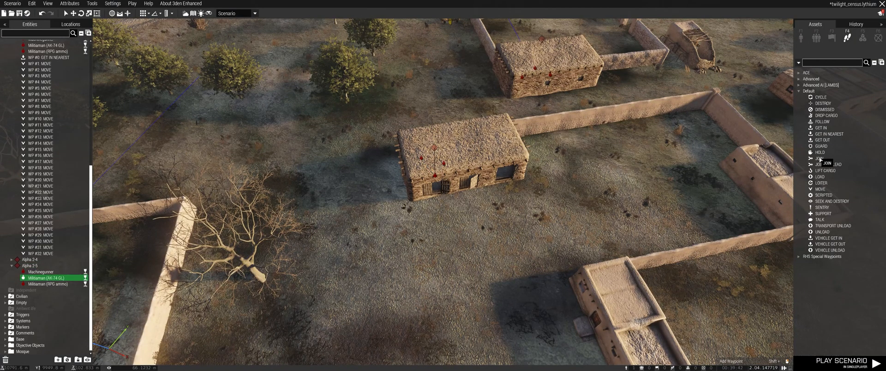
left_click(458, 251)
Step: Sync the age_hvt01_trg trigger to the Militiaman (AK-74 GL) outside the stone house northeast of Alpha 2-5
scroll(458, 252, "down", 10)
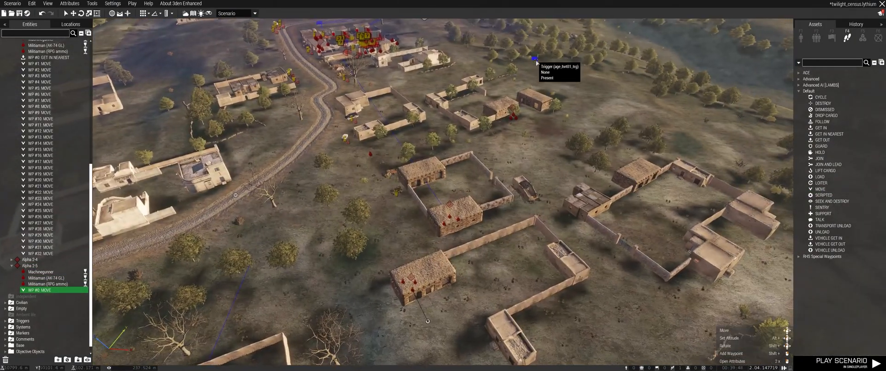
left_click(535, 60)
right_click(535, 60)
mouse_move(558, 63)
left_click(639, 62)
scroll(531, 104, "up", 5)
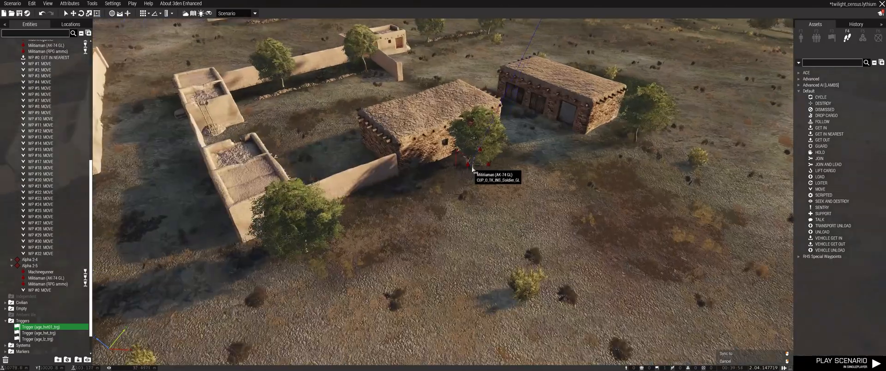
left_click(471, 168)
Step: Add a second Move waypoint west of Alpha 2-5's first one and a Get In Nearest waypoint at the vehicle beside the walled compound
scroll(511, 225, "down", 3)
scroll(511, 225, "down", 5)
right_click_drag(511, 224, 506, 258)
scroll(480, 258, "up", 3)
left_click(459, 269)
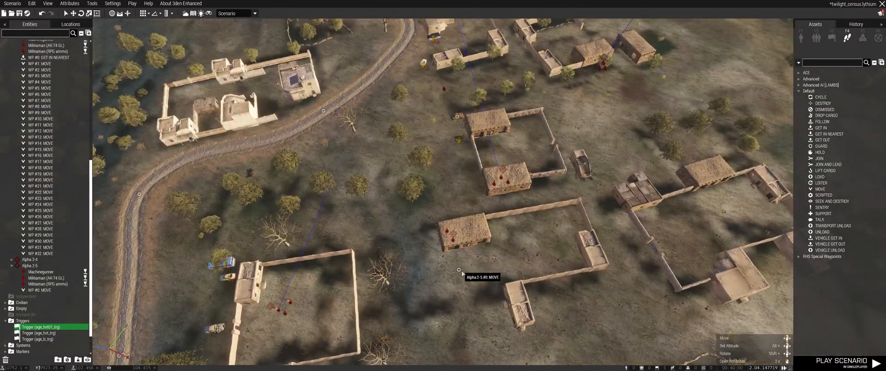
left_click(425, 274)
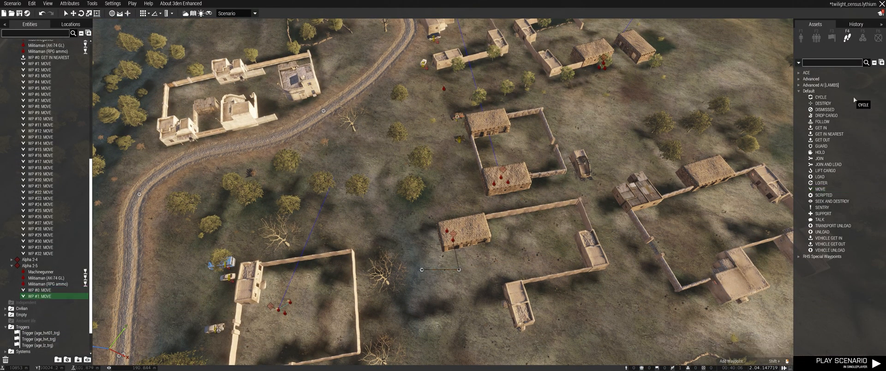
left_click(460, 142)
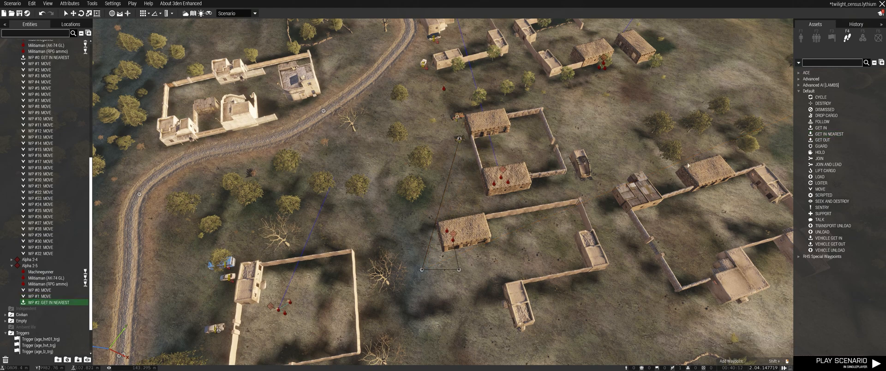
Step: Add a Move waypoint for Alpha 2-5 on the road beside the ruined compound, next to the existing patrol waypoint
left_click(317, 120)
double_click(316, 120)
left_click(471, 227)
left_click(462, 246)
left_click(490, 312)
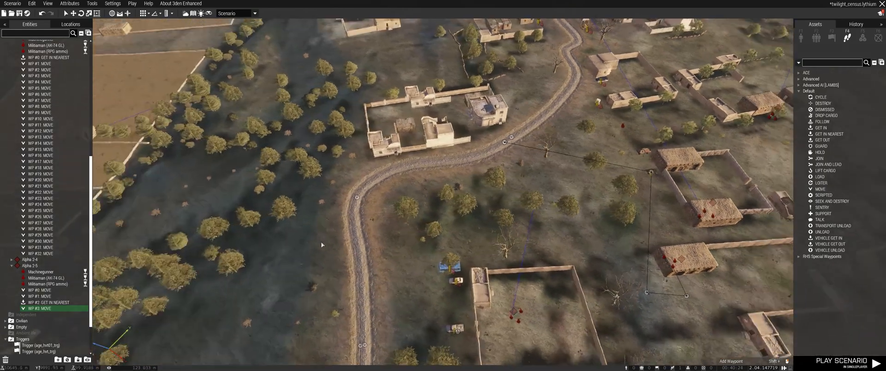
Step: Place two Move waypoints for Alpha 2-5 on the map, following the village road south alongside the existing route
key("m")
left_click(821, 189)
scroll(369, 241, "up", 3)
left_click(470, 177)
right_click_drag(544, 305, 401, 85)
left_click(840, 189)
left_click(453, 138)
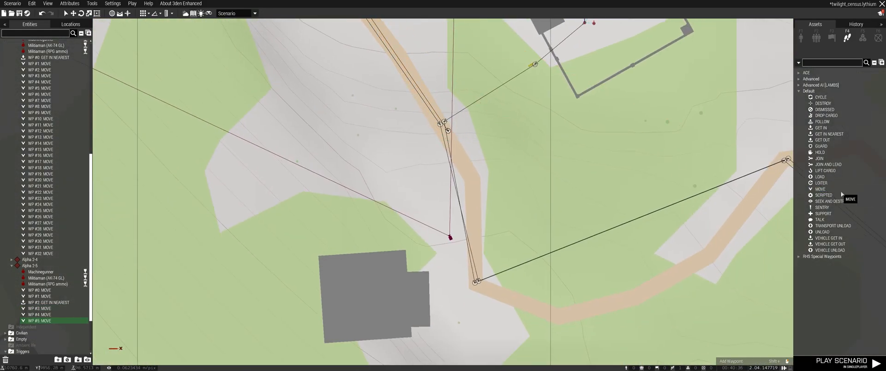
Step: Continue Alpha 2-5's route with Move waypoints from the bend by the large building eastward to the village's southern road bend
left_click(486, 287)
right_click_drag(490, 286, 243, 242)
left_click(821, 190)
left_click(544, 148)
right_click_drag(571, 207, 228, 52)
left_click(816, 188)
left_click(496, 209)
Step: Add three Move waypoints for Alpha 2-5 up the road northeast of the southern bend, matching Alpha 2-2's waypoints
right_click_drag(599, 115, 315, 290)
left_click(821, 189)
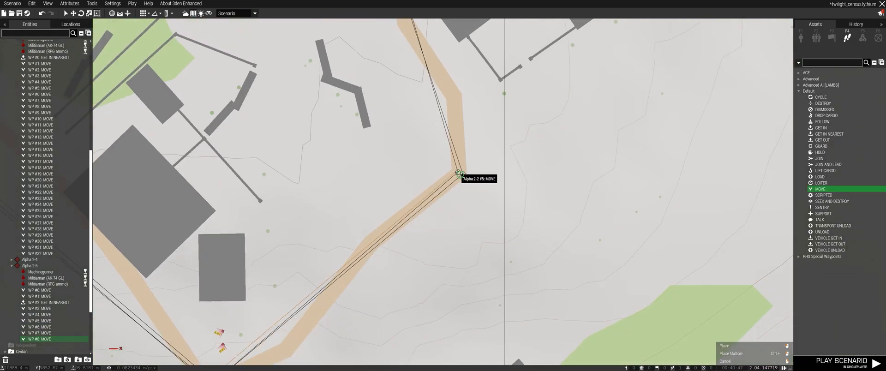
left_click(462, 174)
right_click_drag(457, 92, 502, 309)
right_click_drag(436, 145, 311, 323)
left_click(821, 190)
left_click(571, 142)
right_click_drag(574, 237, 295, 49)
left_click(816, 189)
scroll(664, 287, "up", 3)
left_click(540, 266)
Step: Add two Move waypoints for Alpha 2-5 where the existing route heads southeast away from the village
scroll(538, 260, "down", 6)
right_click_drag(538, 261, 516, 44)
left_click(821, 189)
scroll(582, 208, "up", 3)
scroll(558, 198, "up", 2)
left_click(566, 196)
scroll(567, 198, "down", 4)
right_click_drag(585, 283, 286, 28)
left_click(819, 188)
scroll(531, 297, "up", 5)
left_click(486, 265)
Step: Extend Alpha 2-5's route east with Move waypoints leading to and across the dark rocky patch, beside the existing ones
scroll(486, 264, "down", 3)
right_click_drag(521, 263, 359, 264)
left_click(821, 189)
scroll(525, 228, "up", 4)
left_click(506, 203)
right_click_drag(639, 212, 323, 367)
scroll(332, 364, "down", 2)
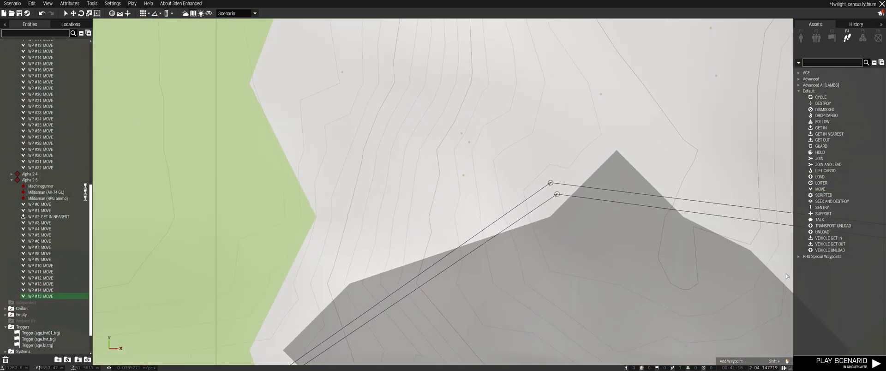
left_click(551, 184)
right_click_drag(641, 198, 314, 181)
left_click(822, 189)
left_click(621, 210)
Step: Add Move waypoints for Alpha 2-5 at both ends of the road stretch running southeast beyond the rocky patch
scroll(699, 316, "down", 3)
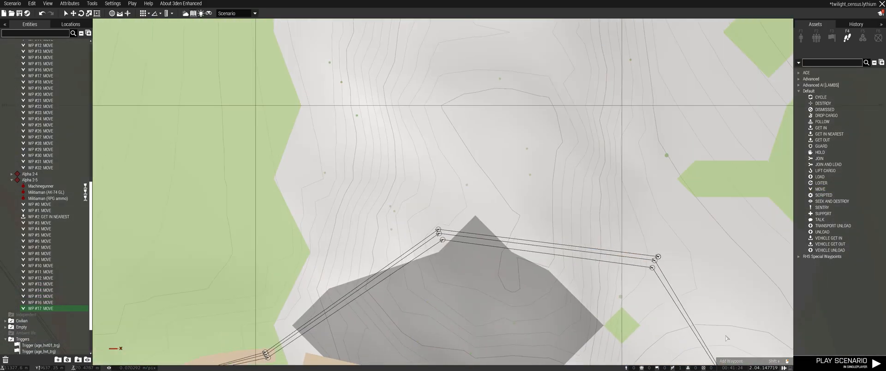
right_click_drag(701, 319, 309, 49)
right_click_drag(572, 208, 549, 189)
left_click(821, 189)
scroll(405, 281, "up", 3)
left_click(398, 210)
scroll(503, 284, "down", 4)
right_click_drag(512, 286, 288, 138)
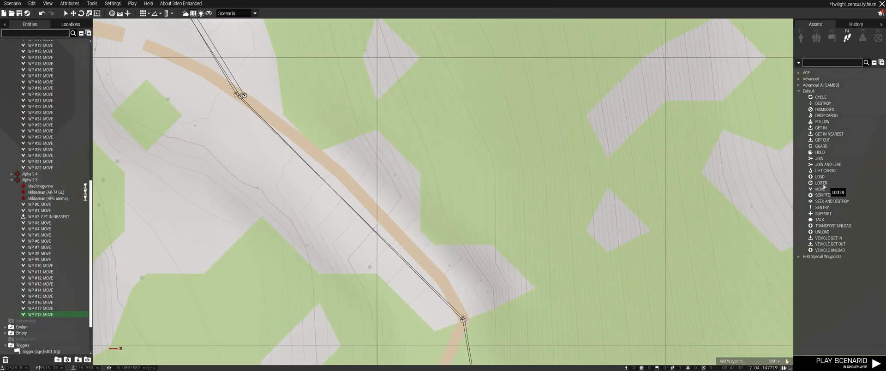
left_click(826, 190)
scroll(503, 323, "up", 4)
scroll(441, 311, "up", 1)
left_click(409, 311)
Step: Place Move waypoints for Alpha 2-5 at the next road bend south and at the winding curve southeast of it
scroll(411, 310, "down", 3)
right_click_drag(412, 309, 530, 146)
left_click(822, 189)
right_click_drag(643, 355, 552, 88)
scroll(554, 92, "down", 5)
scroll(574, 235, "up", 5)
left_click(461, 177)
scroll(669, 240, "down", 4)
right_click_drag(669, 240, 345, 151)
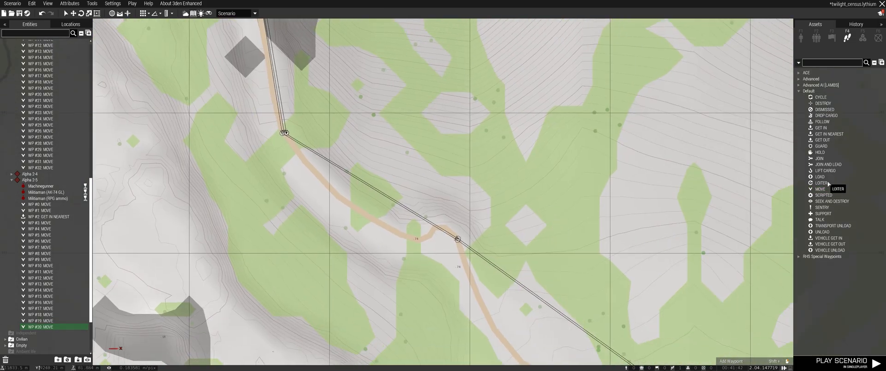
left_click(824, 189)
scroll(491, 269, "up", 4)
left_click(364, 170)
Step: Add two Move waypoints for Alpha 2-5 farther along the road southeast of the winding curve
scroll(358, 176, "down", 5)
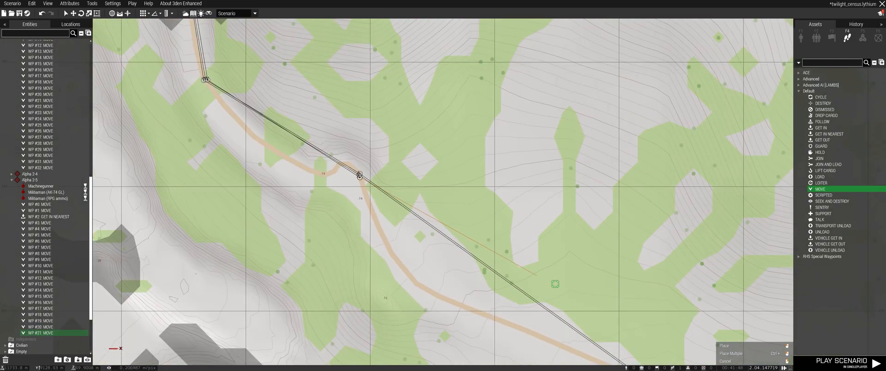
right_click_drag(637, 355, 353, 219)
scroll(362, 252, "up", 6)
left_click(336, 228)
right_click_drag(441, 271, 514, 105)
scroll(514, 105, "down", 5)
right_click_drag(483, 257, 438, 102)
scroll(399, 202, "up", 4)
left_click(384, 188)
Step: Add three Move waypoints for Alpha 2-5 leading southeast to the sharp road bend northeast of the walled compound
left_click(841, 190)
left_click(540, 345)
right_click_drag(576, 339, 457, 225)
left_click(824, 189)
left_click(603, 238)
right_click_drag(686, 332, 652, 241)
scroll(653, 241, "down", 5)
right_click_drag(736, 338, 596, 218)
scroll(595, 218, "up", 3)
left_click(824, 190)
scroll(521, 199, "up", 3)
left_click(543, 194)
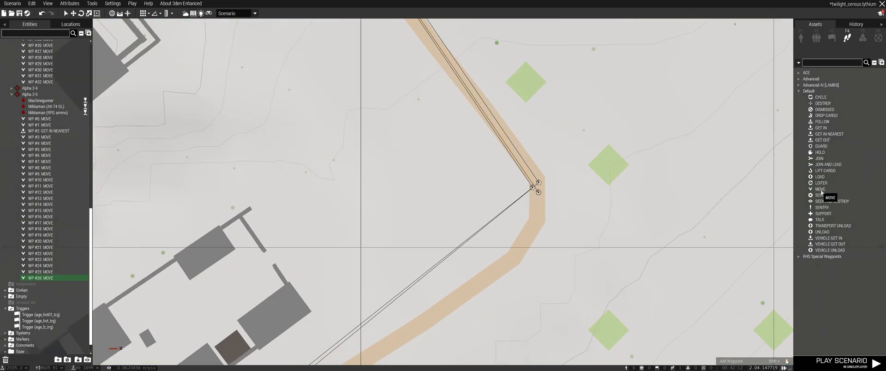
Step: Place Move waypoints for Alpha 2-5 at the road bends northwest and south of the compounds southwest of the sharp bend
left_click(821, 189)
right_click_drag(499, 288, 603, 197)
scroll(603, 197, "down", 4)
right_click_drag(480, 302, 587, 217)
scroll(587, 217, "up", 4)
right_click_drag(413, 308, 544, 189)
left_click(520, 190)
right_click_drag(530, 277, 517, 133)
scroll(517, 133, "down", 5)
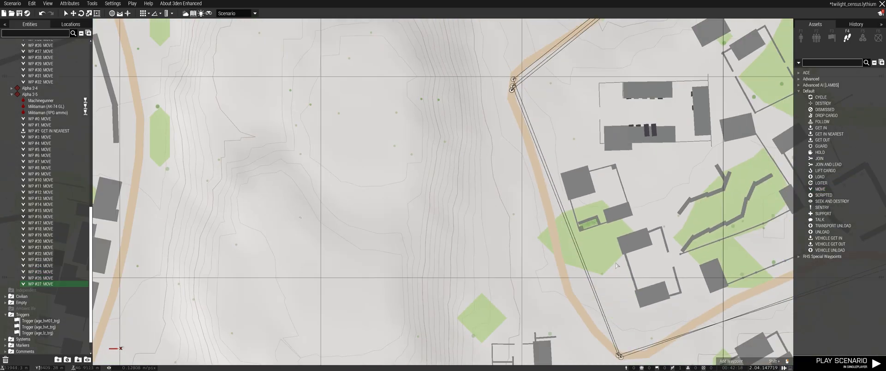
right_click_drag(595, 273, 504, 209)
left_click(823, 189)
left_click(484, 205)
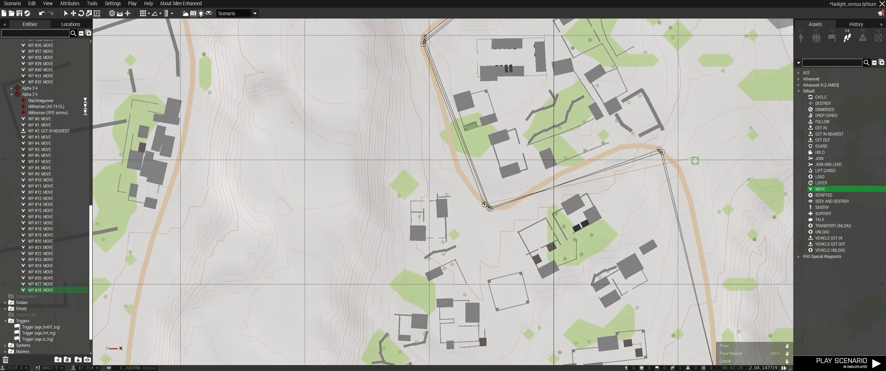
Step: Add Move waypoints for Alpha 2-5 at the road corner to the east and at the next existing route point south
left_click(665, 155)
right_click_drag(646, 305, 557, 89)
left_click(824, 190)
scroll(622, 309, "up", 3)
left_click(682, 262)
Step: Add Move waypoints for Alpha 2-5 at the north and south ends of the road's westward curve around the small compounds
right_click_drag(540, 310, 570, 207)
scroll(374, 272, "down", 5)
right_click_drag(216, 338, 352, 201)
left_click(822, 191)
scroll(339, 201, "up", 5)
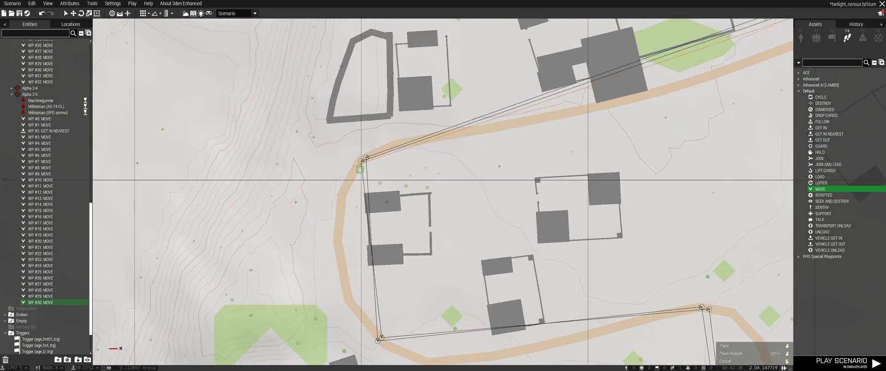
left_click(357, 166)
left_click(822, 190)
right_click_drag(409, 316, 412, 233)
left_click(389, 262)
Step: Add Move waypoints for Alpha 2-5 at the next route point east and on the southbound road beside the walled fields
right_click_drag(577, 277, 275, 250)
left_click(823, 190)
left_click(421, 201)
left_click(823, 191)
right_click_drag(529, 355, 505, 120)
right_click_drag(485, 356, 461, 129)
left_click(437, 294)
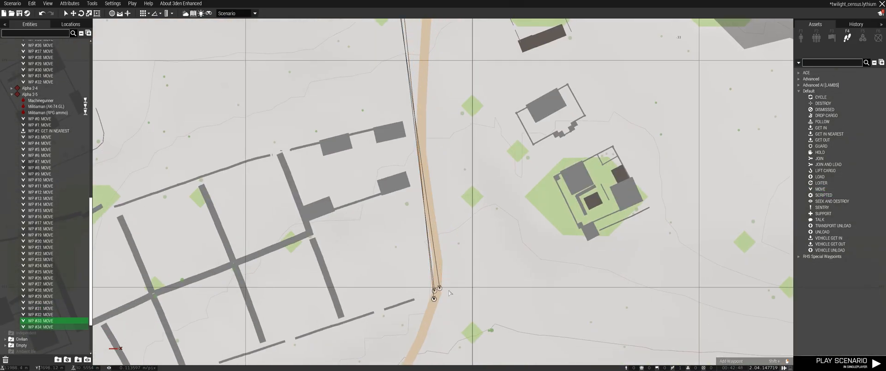
Step: Duplicate the age_hvt01_trg trigger beside the original, name the copy age_hvt02_trg and set its countdown timer to 240 seconds
scroll(437, 293, "down", 7)
right_click_drag(369, 83, 455, 323)
right_click_drag(194, 115, 322, 212)
scroll(323, 213, "up", 3)
scroll(414, 178, "up", 3)
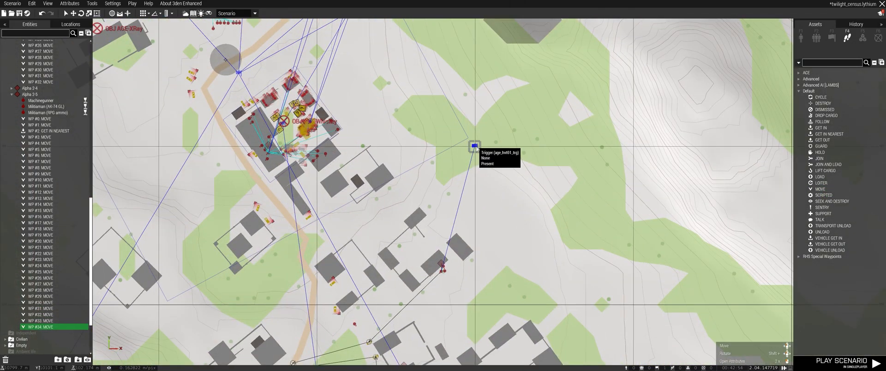
key("ctrl+c")
key("ctrl+v")
double_click(508, 147)
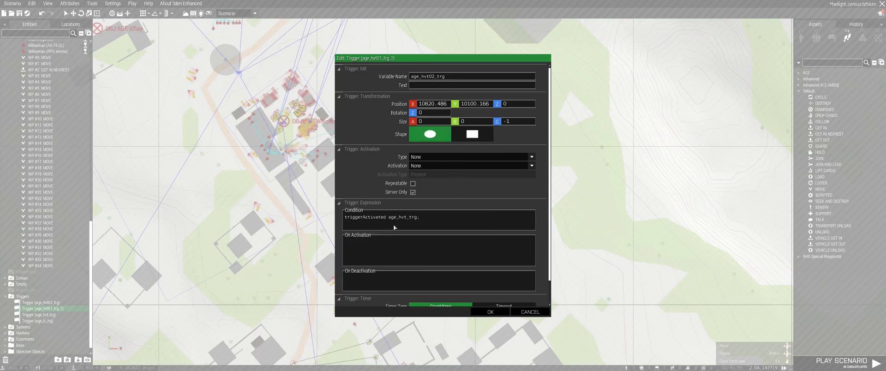
scroll(554, 291, "down", 2)
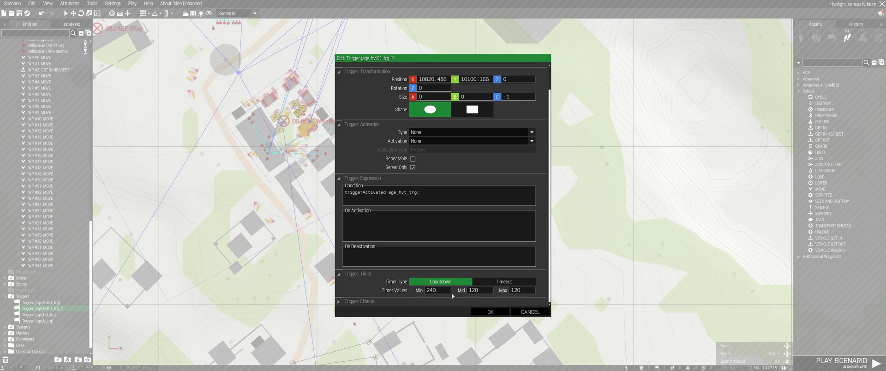
type("4")
left_click_drag(517, 291, 503, 294)
left_click(490, 312)
Step: Sync the age_hvt02_trg trigger to the militia group in the house south of the two HVT triggers
right_click(507, 145)
mouse_move(525, 150)
left_click(618, 159)
right_click_drag(466, 297, 492, 187)
scroll(461, 203, "up", 6)
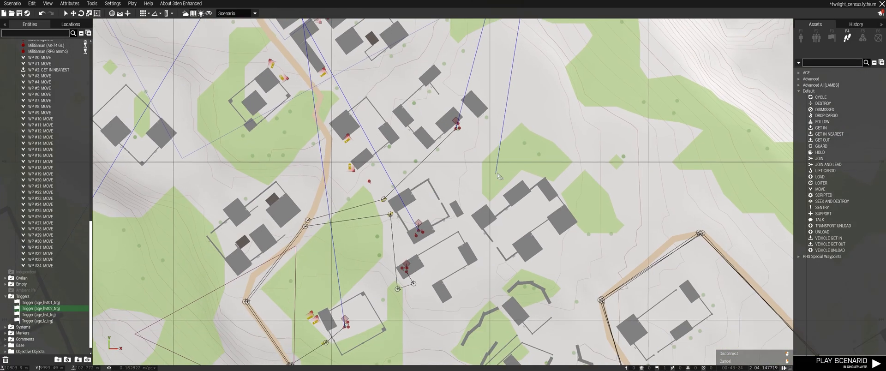
scroll(439, 272, "down", 5)
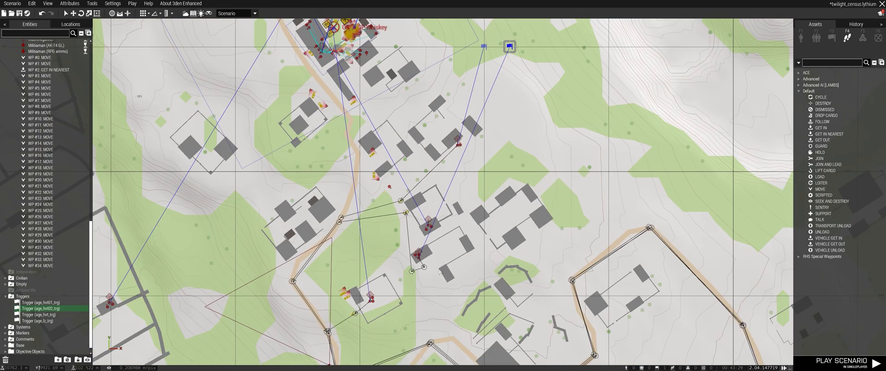
Step: Check the age_hvt01_trg trigger's settings and add a comment titled 120sec just above it on the map
scroll(439, 272, "down", 1)
scroll(489, 115, "up", 4)
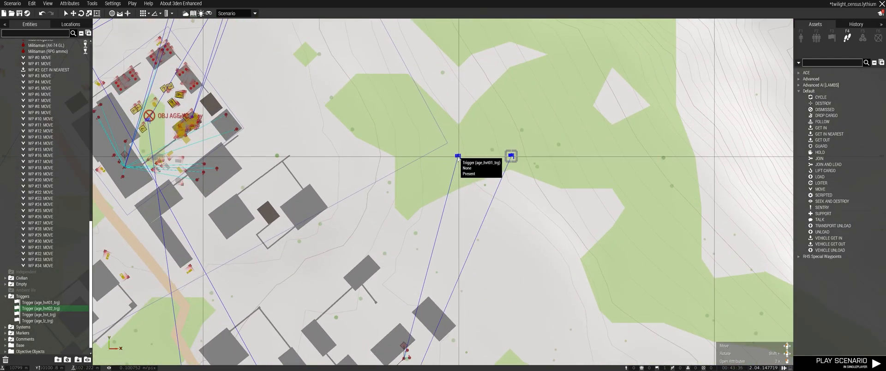
right_click(460, 145)
left_click(451, 153)
double_click(457, 156)
scroll(443, 288, "down", 1)
key("Escape")
right_click(460, 156)
right_click(457, 133)
left_click(475, 198)
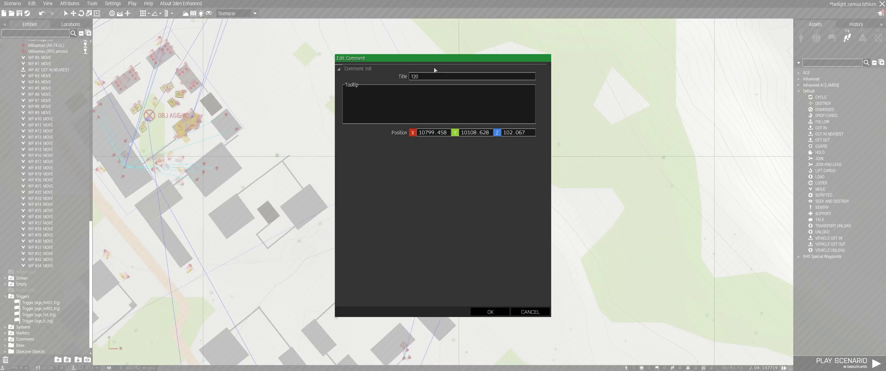
key("Return")
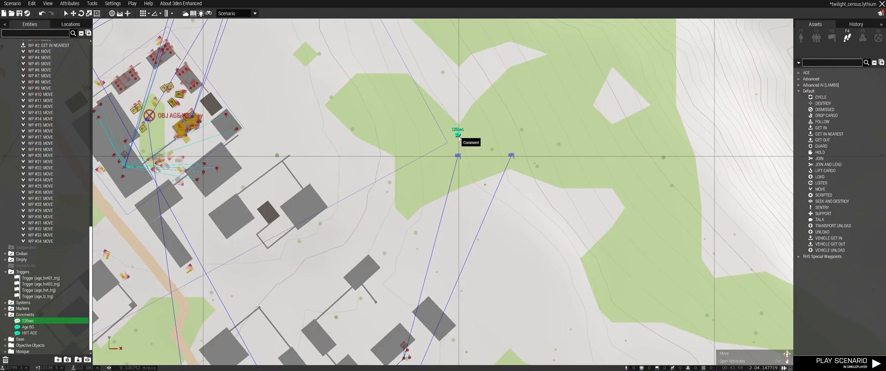
Step: Duplicate the 120sec comment above the age_hvt02_trg trigger and retitle the copy 240sec
key("ctrl+v")
double_click(510, 138)
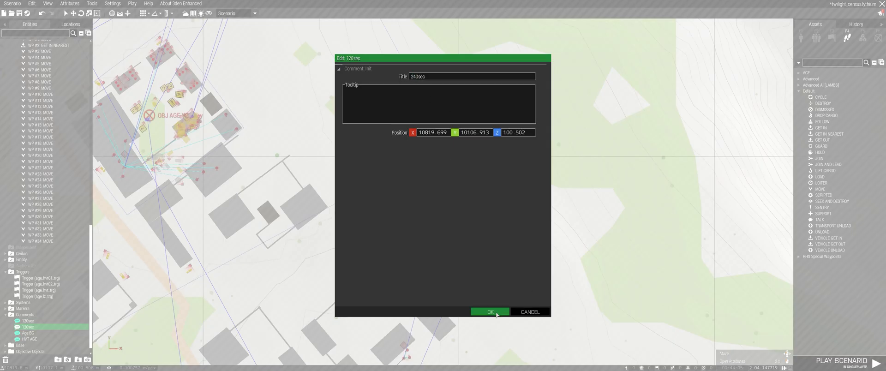
left_click(504, 313)
Step: Replace the age_hvt02_trg sync on the Militiaman (AK-74 GL) with one to the group in the next house south
scroll(515, 145, "down", 3)
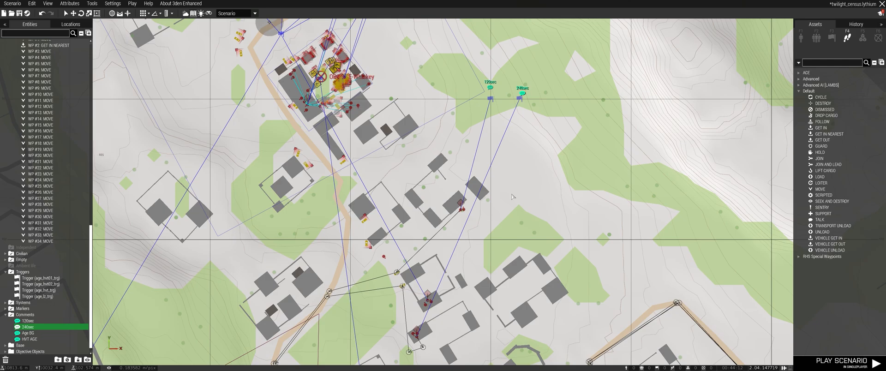
scroll(376, 238, "down", 3)
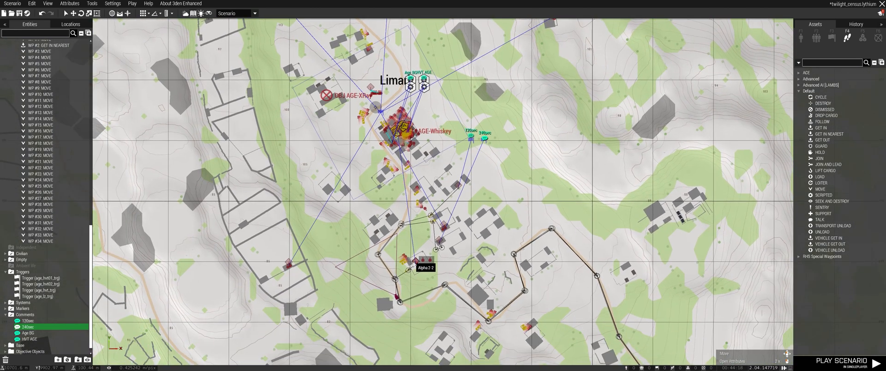
scroll(426, 270, "up", 4)
key("w")
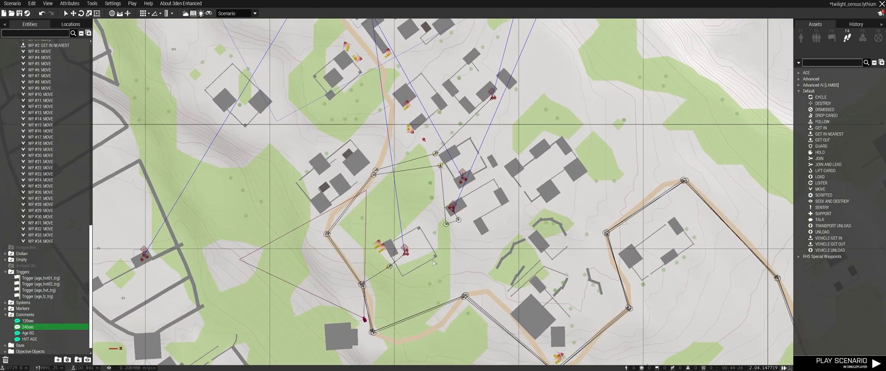
scroll(504, 288, "down", 1)
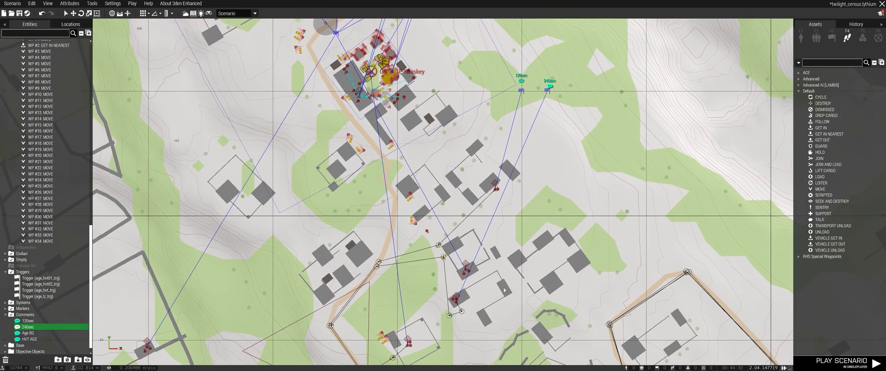
scroll(476, 285, "up", 1)
scroll(477, 285, "up", 3)
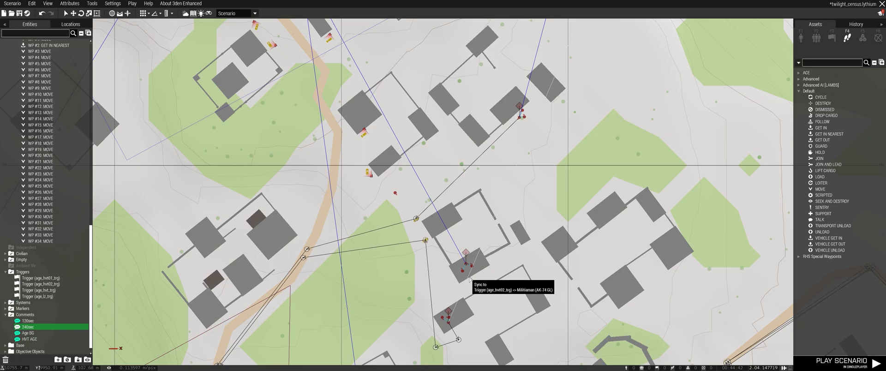
left_click_drag(465, 271, 461, 262)
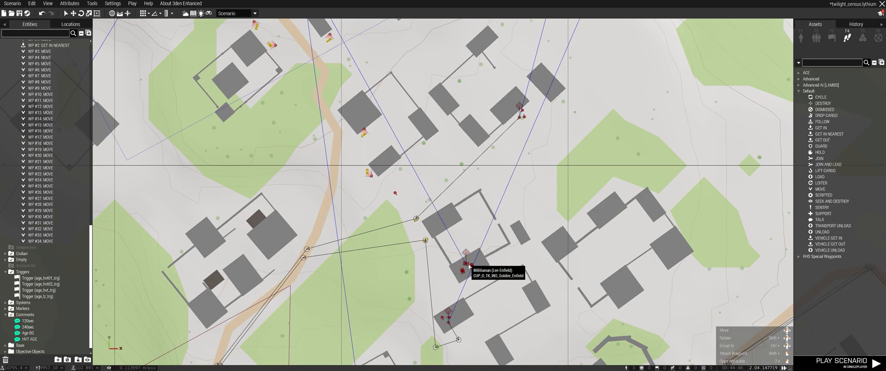
Step: Place a Takistani militia group of AK-74, AK-74 GL and Machinegunner in the compound courtyard west of the road
right_click_drag(239, 275, 365, 269)
scroll(366, 267, "up", 3)
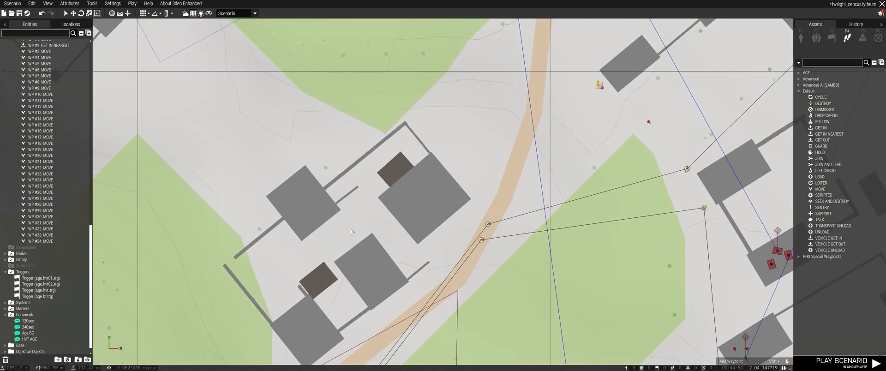
key("F1")
mouse_move(835, 250)
left_mouse_down()
mouse_move(474, 237)
mouse_move(368, 223)
mouse_move(523, 236)
mouse_move(378, 228)
left_mouse_up()
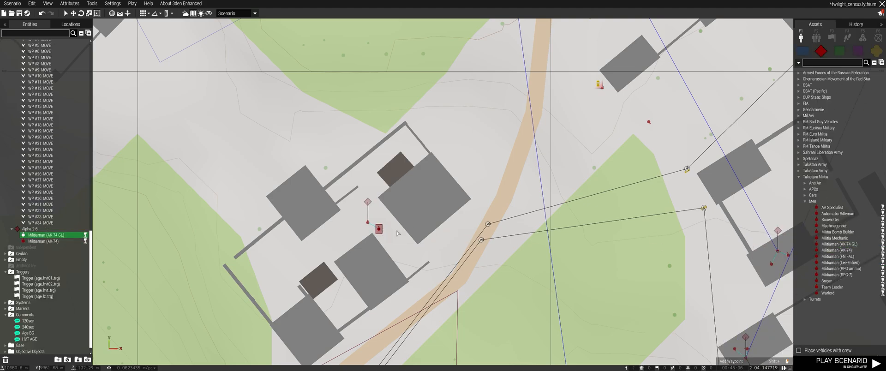
left_click(834, 225)
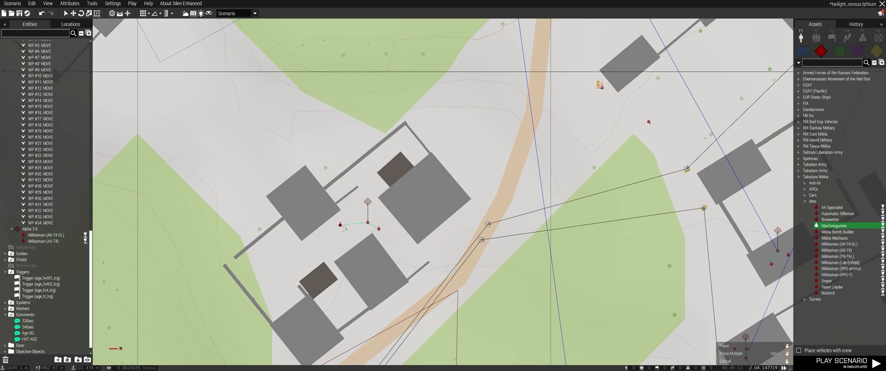
left_click(344, 226)
Step: Copy the jebus_fnc_main init script from the Lee-Enfield militiaman east of the road into the new group's Militiaman (AK-74)
key("d")
double_click(624, 237)
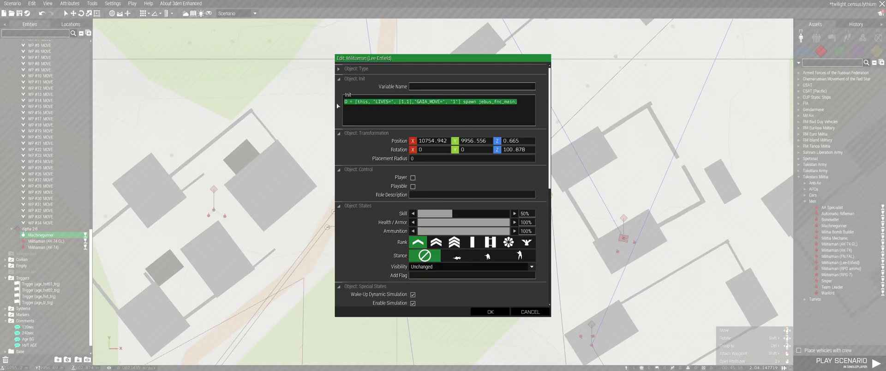
key("ctrl+c")
key("Escape")
scroll(169, 207, "up", 3)
double_click(241, 212)
left_click(374, 108)
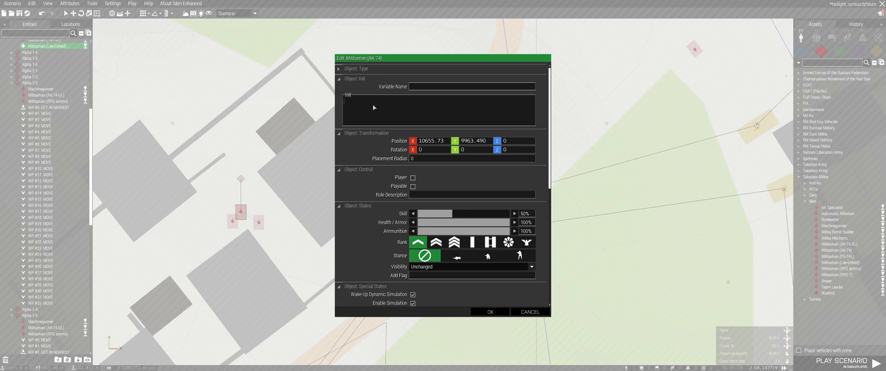
left_click(490, 312)
Step: Position and rotate the new three-man militia group within its compound in the 3D view
key("m")
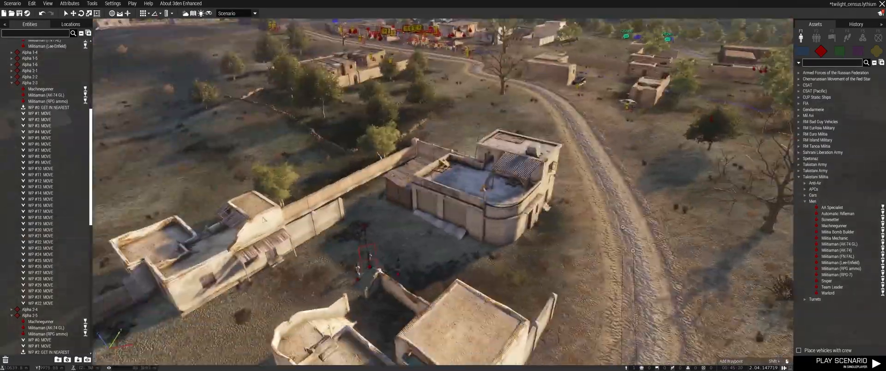
key("w")
right_click_drag(251, 216, 302, 263)
left_click_drag(302, 265, 210, 177)
left_click_drag(226, 229, 687, 312)
key("w")
right_click_drag(687, 312, 522, 296)
left_click_drag(521, 296, 466, 274, "shift")
right_click_drag(465, 274, 544, 242)
left_click(600, 231)
left_click_drag(670, 219, 529, 121)
left_click_drag(314, 130, 479, 199)
Step: Place a militia group of AK-74, FN FAL and Lee-Enfield militiamen around the red carpet inside a house
scroll(479, 200, "down", 10)
right_click_drag(443, 193, 419, 161)
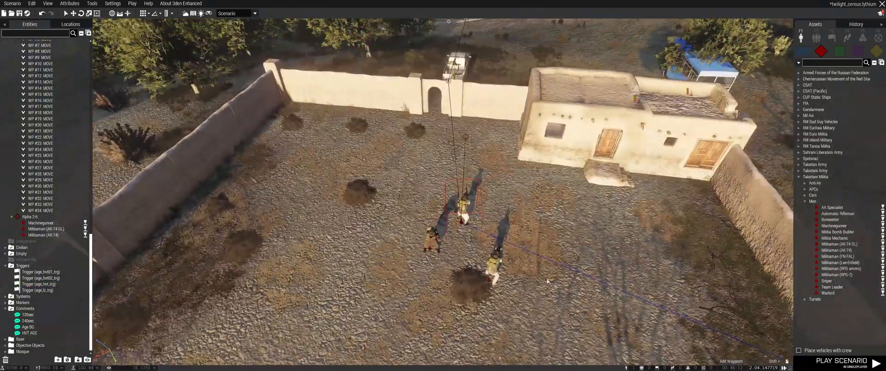
left_click(490, 279)
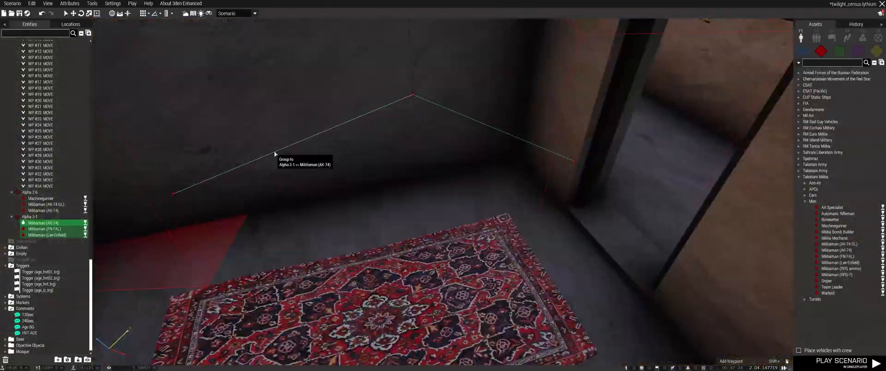
right_click_drag(274, 153, 532, 50)
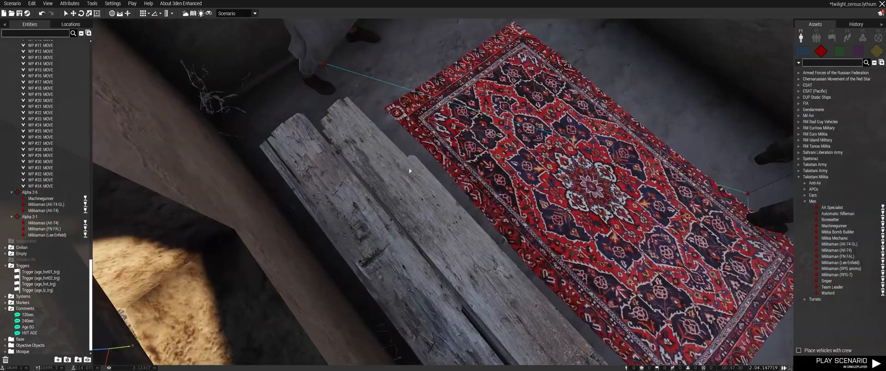
left_click(423, 191)
right_click_drag(422, 192, 595, 86)
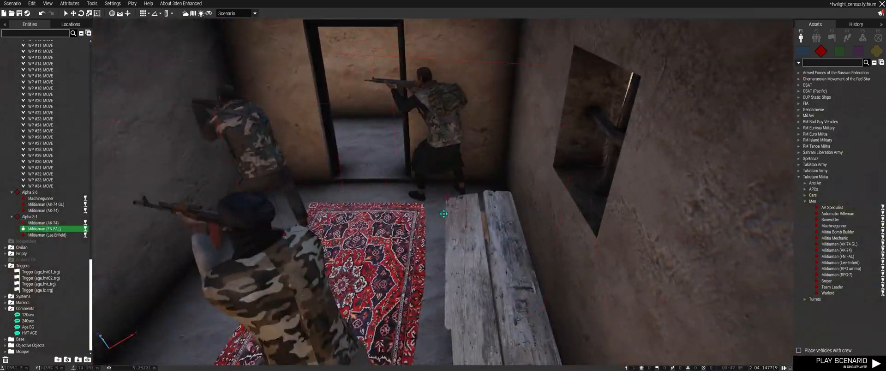
double_click(286, 237)
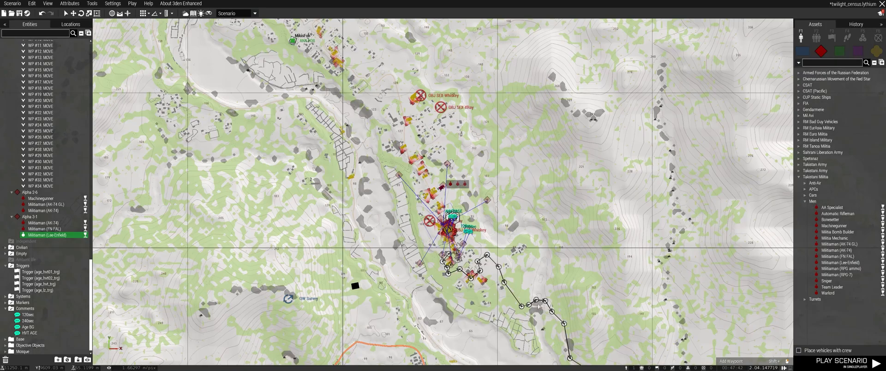
Step: Sync the age_hvt_trg trigger to the new Alpha 3-1 militia group in the house north of Limari
scroll(480, 221, "up", 5)
left_click(455, 288)
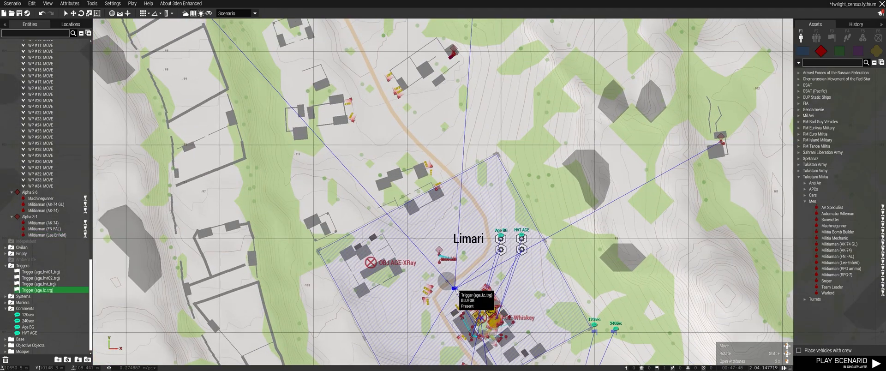
scroll(476, 332, "up", 3)
right_click(484, 308)
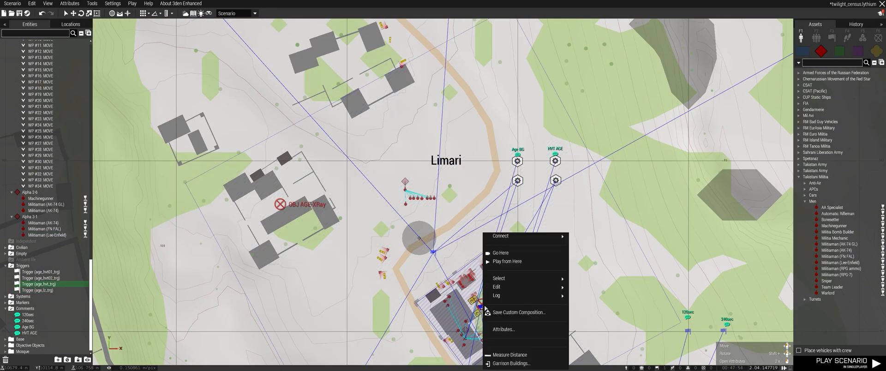
left_click(580, 236)
scroll(452, 143, "up", 10)
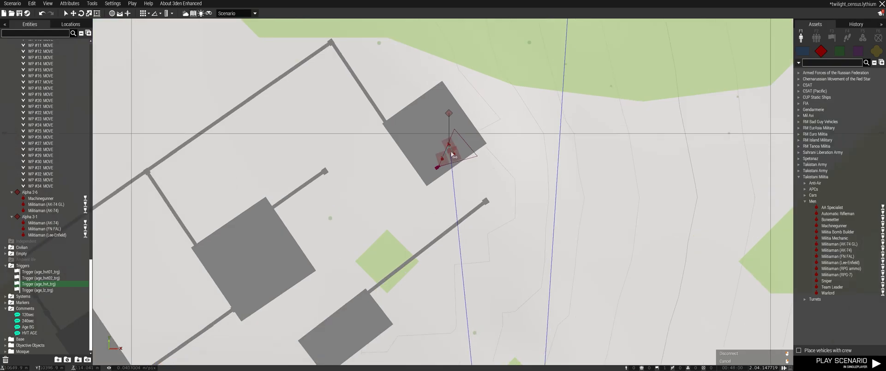
left_click(452, 143)
Step: Duplicate group Alpha 2-6 into the stone-walled house south of the 120sec and 240sec triggers and rotate the copied militiamen
scroll(452, 142, "down", 10)
right_click_drag(554, 276, 480, 106)
right_click_drag(556, 292, 514, 204)
scroll(226, 300, "up", 6)
left_click_drag(205, 244, 252, 291)
scroll(236, 265, "down", 6)
right_click_drag(329, 259, 347, 288)
scroll(485, 228, "up", 3)
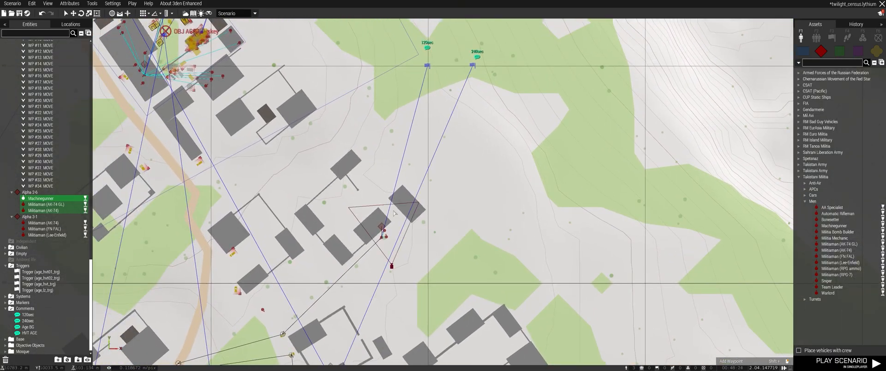
key("m")
scroll(414, 203, "up", 8)
key("ctrl+v")
left_click_drag(452, 134, 346, 198, "shift")
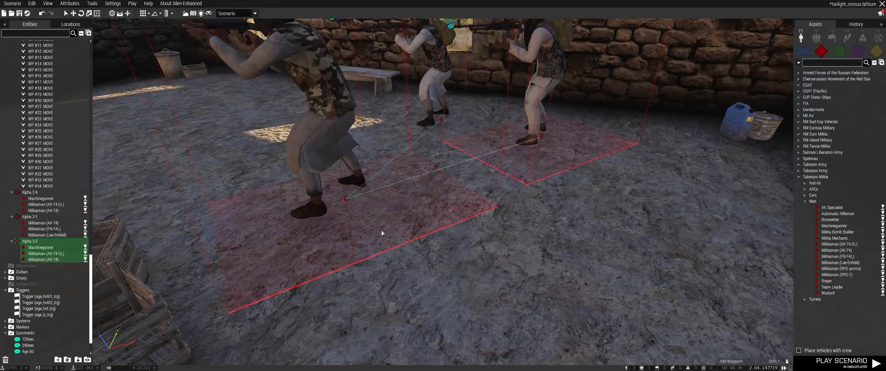
Step: Sync the age_hvt_trg trigger to the Alpha 3-2 militia group in the stone-walled house and save the scenario
scroll(372, 225, "down", 10)
scroll(321, 257, "up", 10)
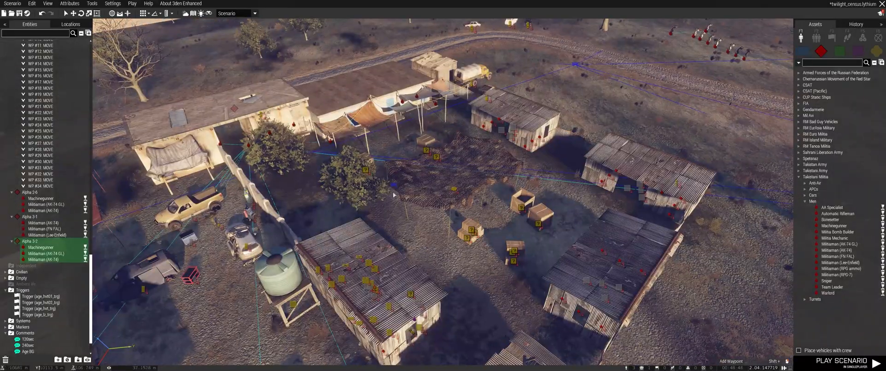
left_click(395, 187)
right_click_drag(395, 187, 420, 201)
right_click(492, 135)
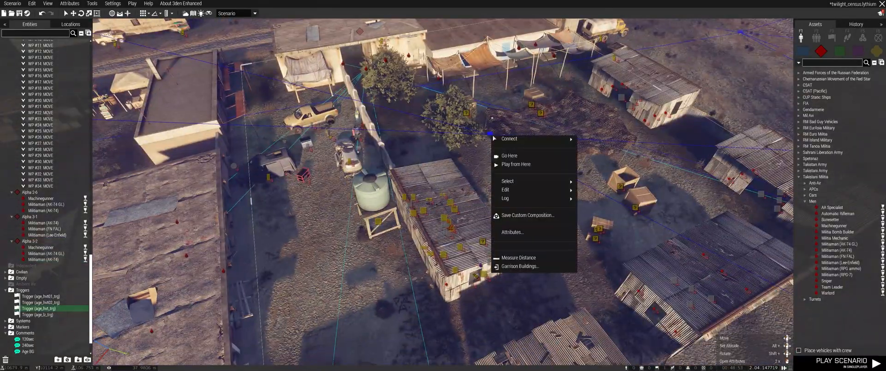
left_click(595, 138)
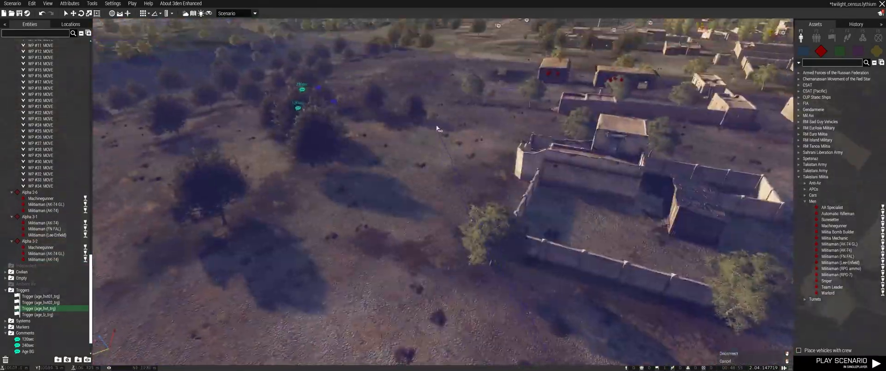
scroll(460, 166, "up", 8)
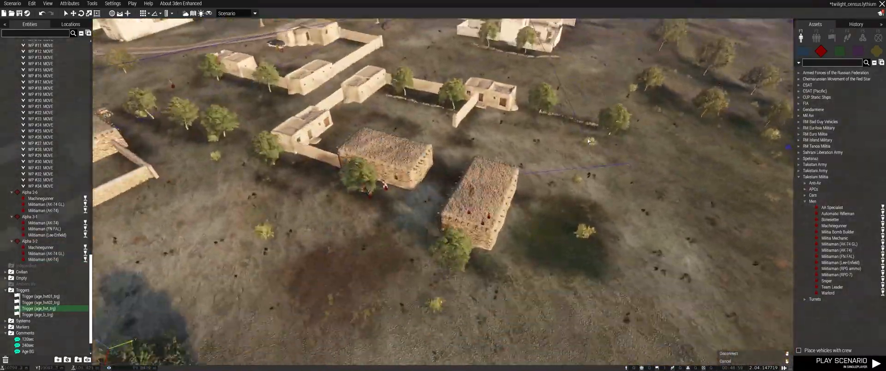
scroll(508, 198, "up", 6)
right_click_drag(507, 198, 541, 230)
left_click(480, 223)
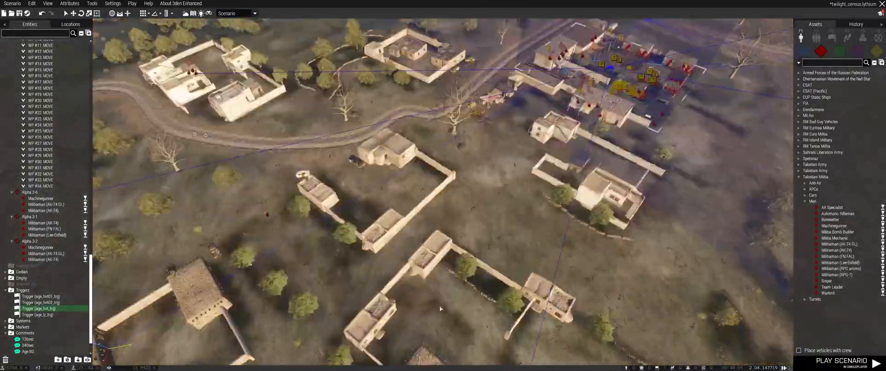
right_click_drag(503, 281, 427, 305)
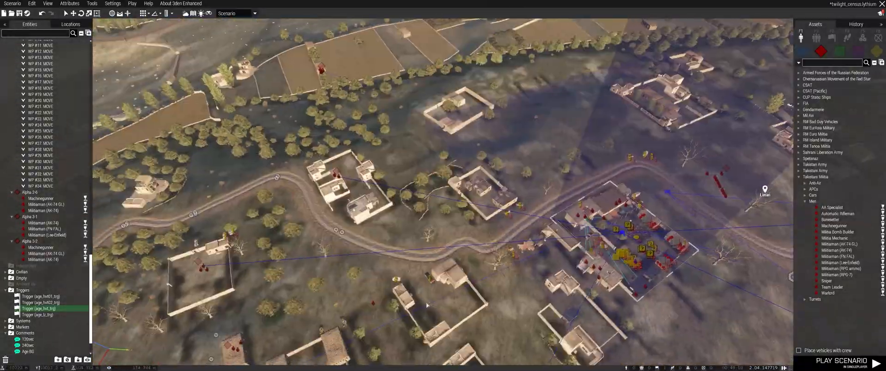
left_click(19, 13)
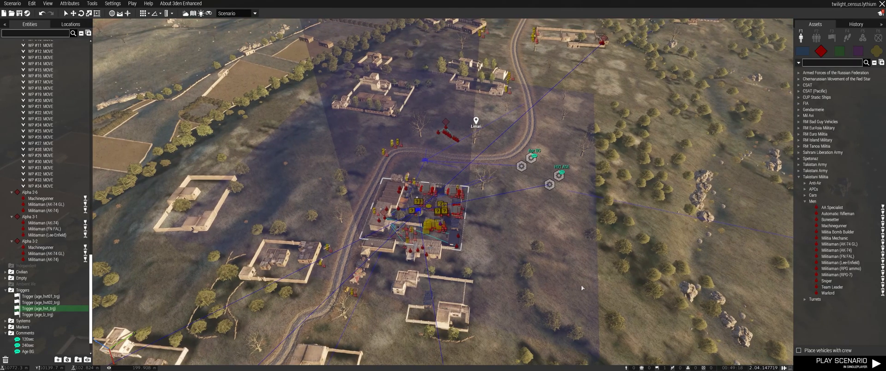
Step: Examine the Show / Hide modules near Limari and the attributes of the Lee-Enfield militiaman in the compound to the northeast
scroll(494, 267, "up", 10)
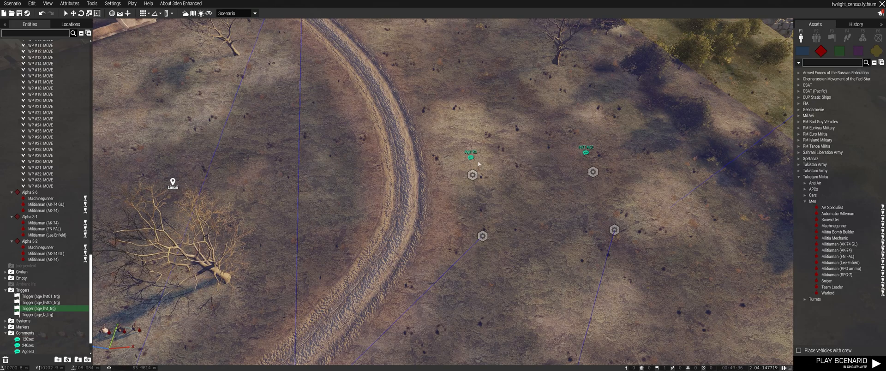
scroll(574, 212, "down", 10)
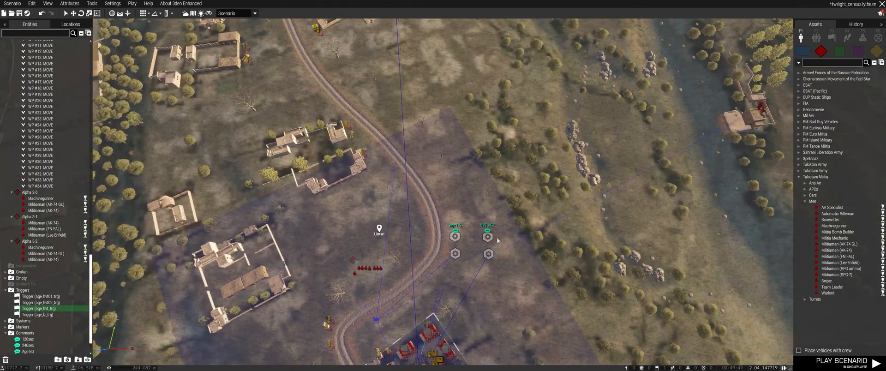
left_click(488, 254)
left_click(488, 237)
scroll(553, 222, "up", 5)
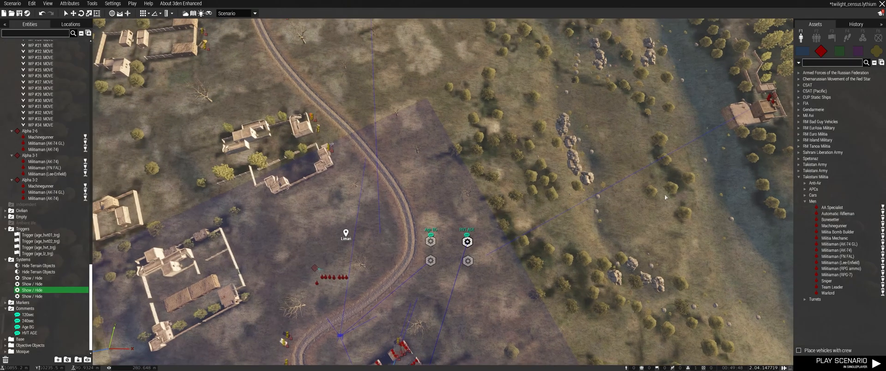
key("m")
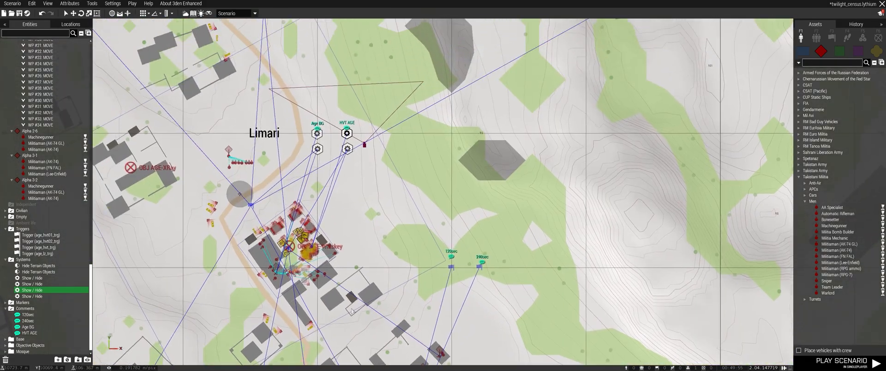
right_click_drag(402, 178, 366, 259)
scroll(642, 108, "up", 3)
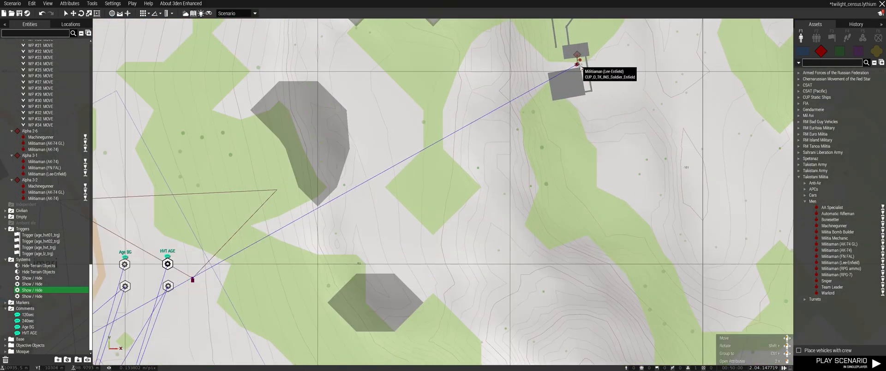
double_click(578, 64)
left_click(529, 312)
Step: Copy the militia group lined up in Limari and paste it beside the walled compound to the west
right_click_drag(401, 203, 498, 144)
scroll(498, 144, "down", 5)
scroll(280, 202, "up", 3)
right_click_drag(280, 202, 386, 166)
scroll(386, 166, "up", 5)
left_click_drag(362, 187, 362, 162)
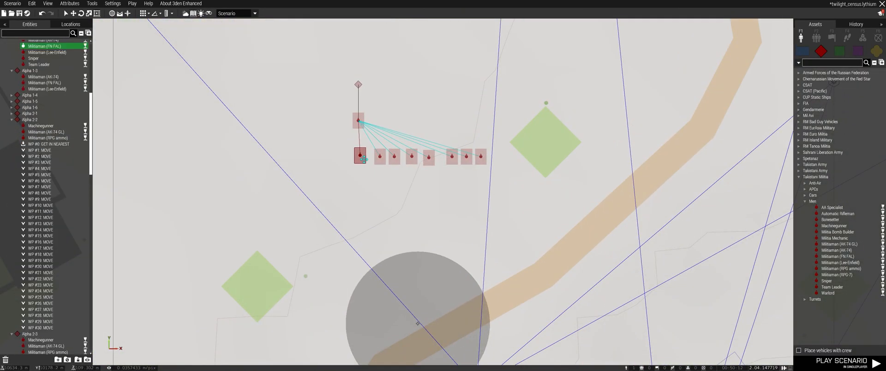
right_click_drag(362, 162, 377, 161)
key("ctrl+c")
scroll(427, 206, "down", 5)
right_click_drag(409, 204, 435, 203)
key("ctrl+v")
Step: Place the copied Lee-Enfield militiaman against the wall beside the stone porch with a crouched stance
key("m")
key("d")
right_click_drag(381, 177, 189, 221)
key("w")
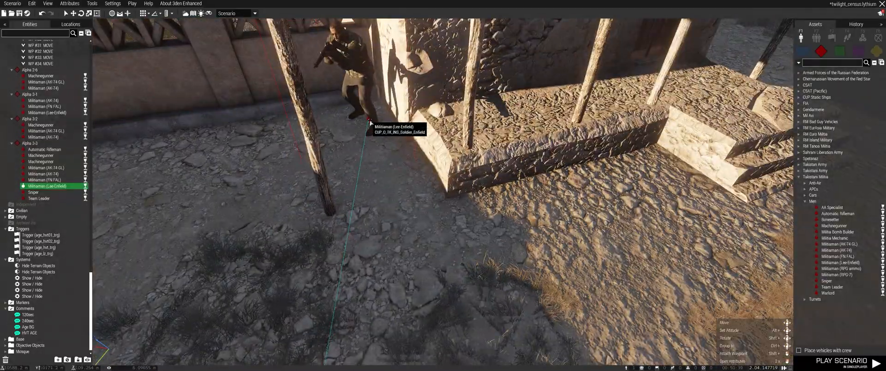
double_click(370, 121)
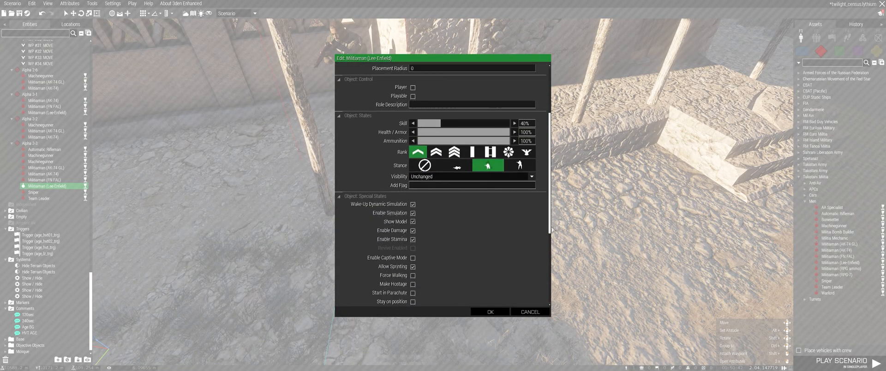
left_click(490, 312)
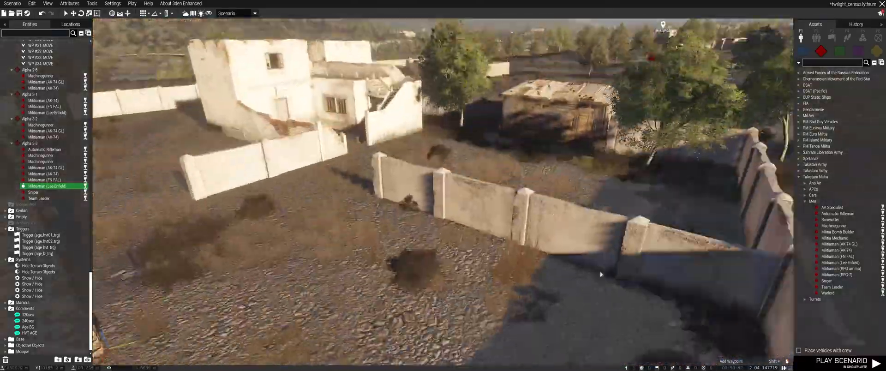
Step: Move a machinegunner of the copied group into the stone-walled house, behind its small window
right_click_drag(600, 274, 272, 120)
right_click_drag(678, 219, 751, 207)
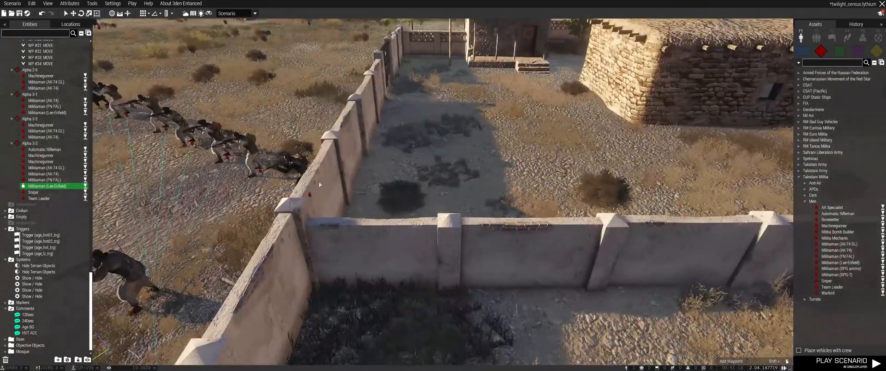
left_click(294, 181)
left_click_drag(340, 148, 474, 197)
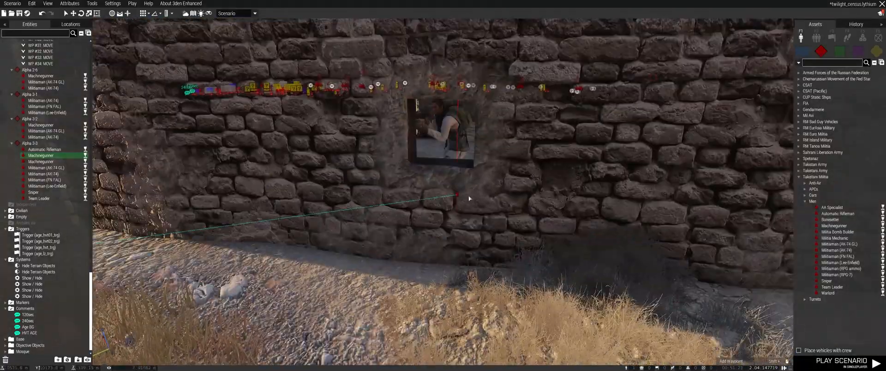
key("q")
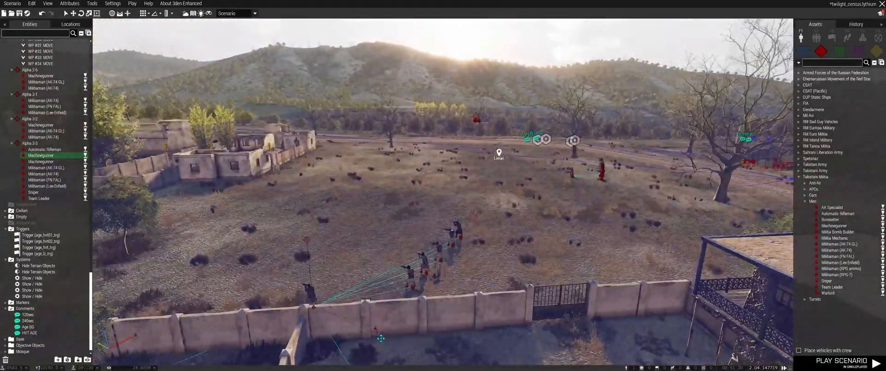
Step: Move the FN FAL militiaman into the same stone-walled house and edit his attributes
left_click(372, 324)
key("s")
right_click_drag(392, 315, 525, 336)
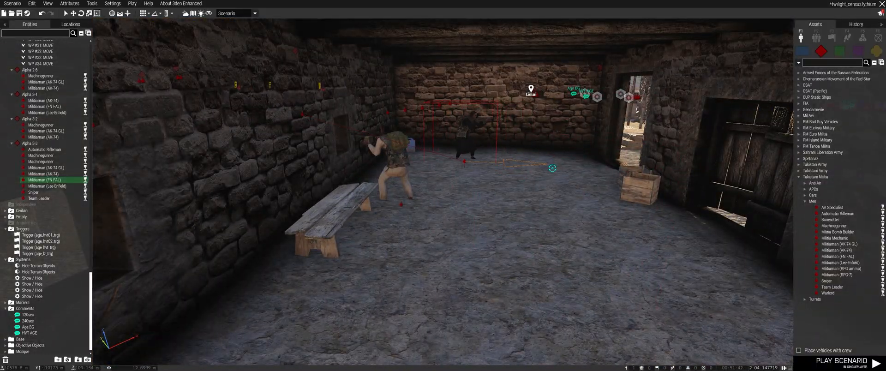
double_click(440, 139)
left_click(459, 251)
left_click(491, 310)
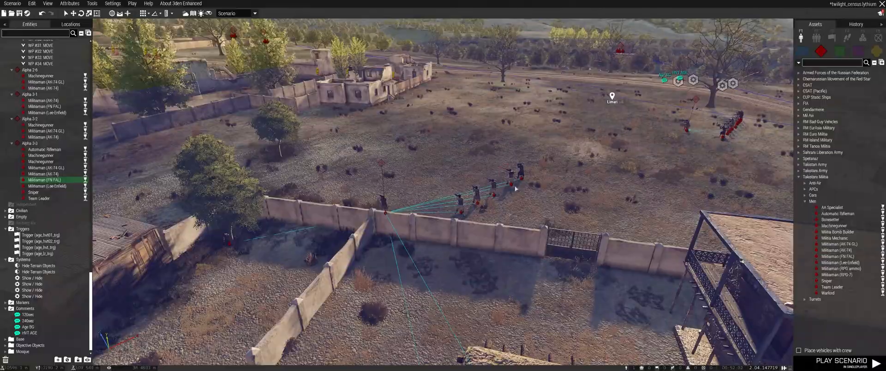
Step: Place the automatic rifleman on the floor of the stone-walled house near the open doorways
key("s")
left_click_drag(521, 178, 525, 229)
key("z")
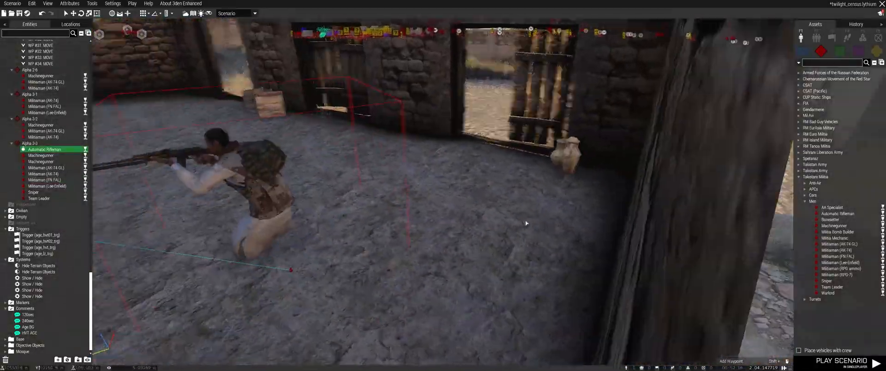
left_click_drag(526, 223, 586, 225)
double_click(586, 225)
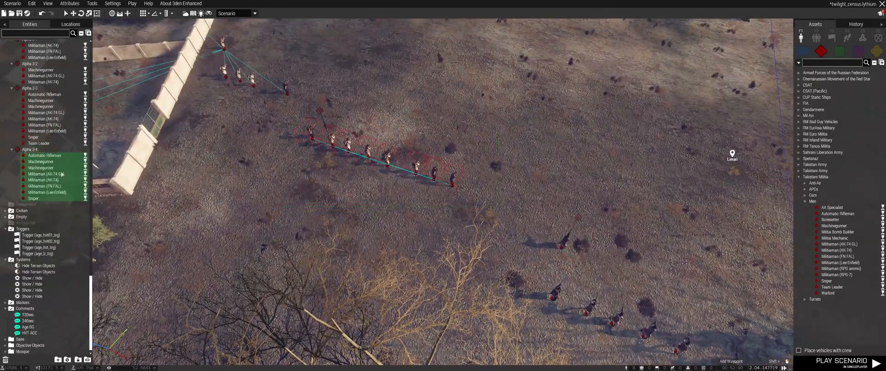
Step: Group the eight copied militiamen of Alpha 3-4 with the leader of Alpha 3-3
right_click(61, 174)
left_click(159, 173)
left_click(223, 46)
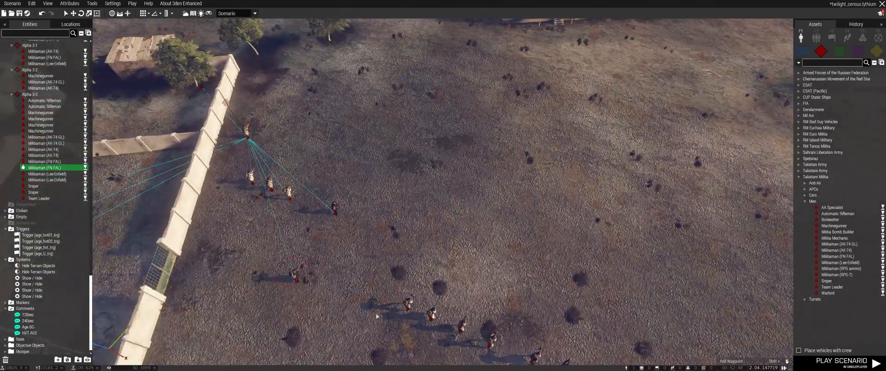
Step: Move the second FN FAL militiaman from the courtyard into the white house beside the stone building
left_click(296, 280)
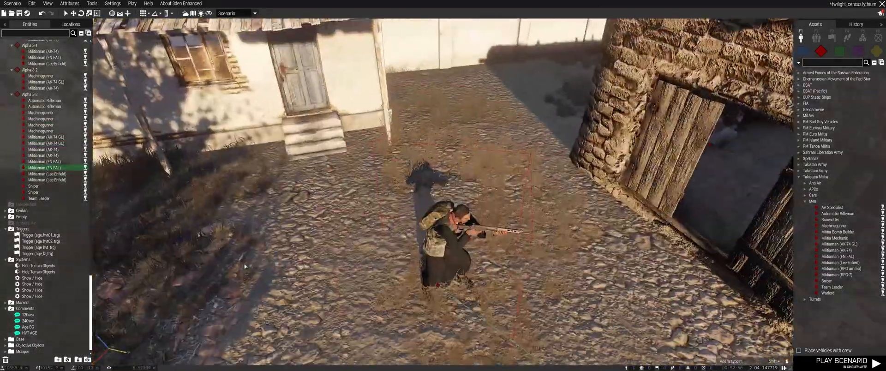
left_click_drag(438, 285, 134, 198)
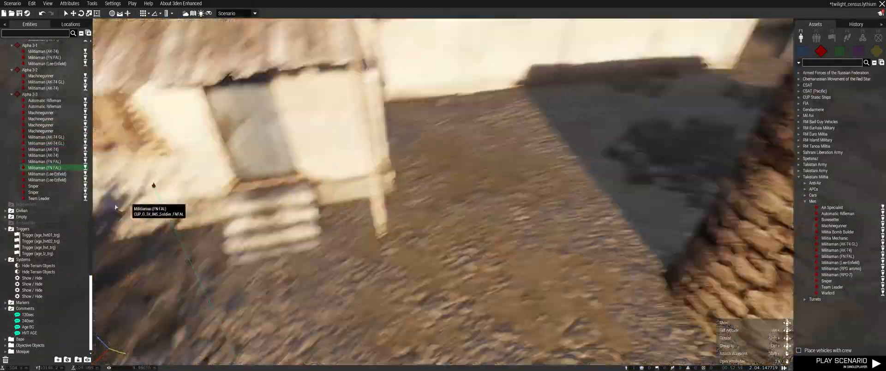
key("w")
right_click_drag(14, 210, 46, 210)
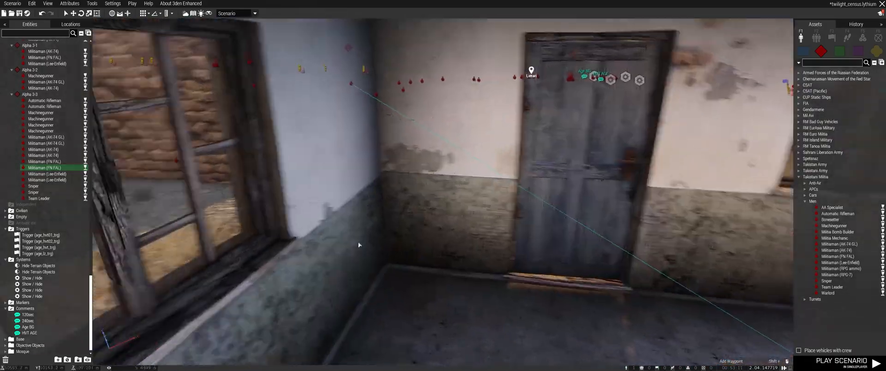
key("s")
key("q")
right_click_drag(359, 245, 369, 277)
Step: Place the AK-74 GL militiaman on the patterned rug at the window and edit his attributes
left_click(428, 229)
right_click_drag(428, 229, 496, 231)
key("w")
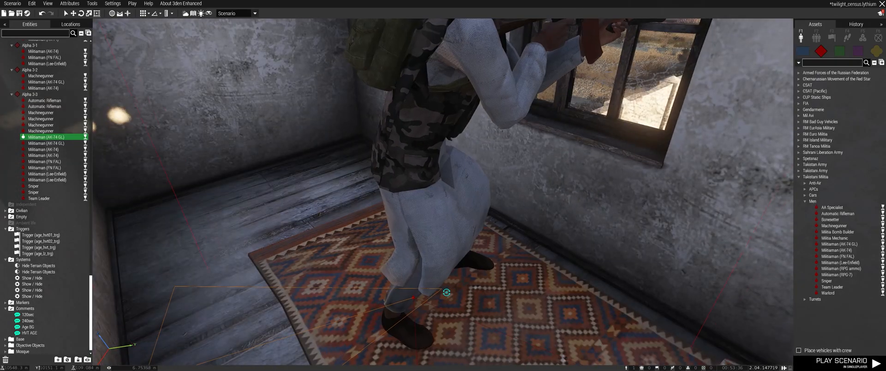
double_click(374, 274)
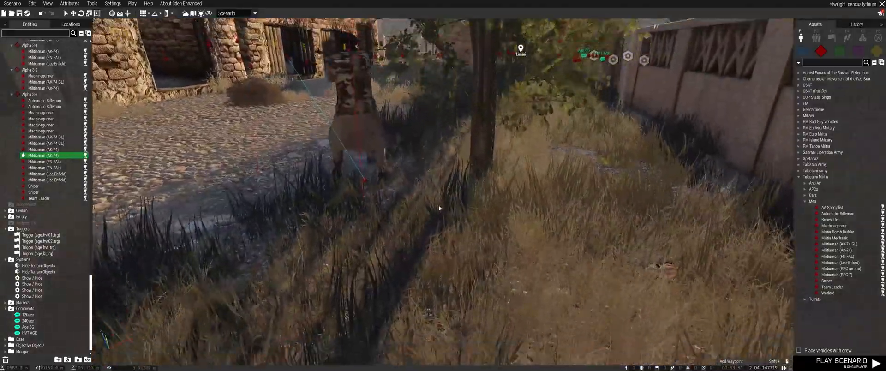
left_click(489, 311)
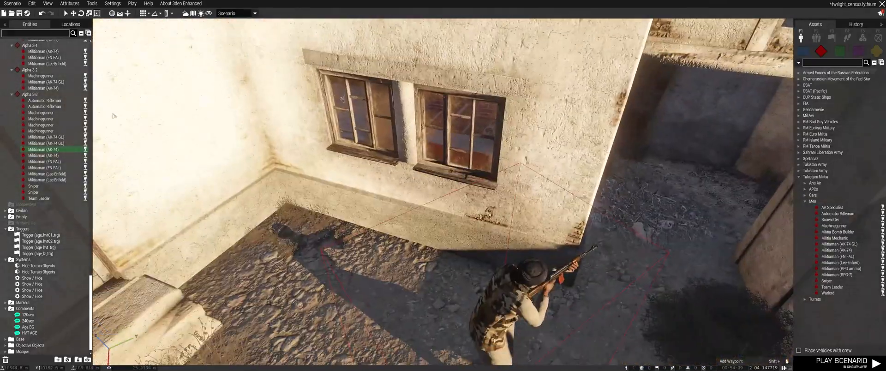
Step: Adjust the attributes of the AK-74 militiaman posted at the house corner beside the outdoor staircase
right_click_drag(114, 115, 73, 185)
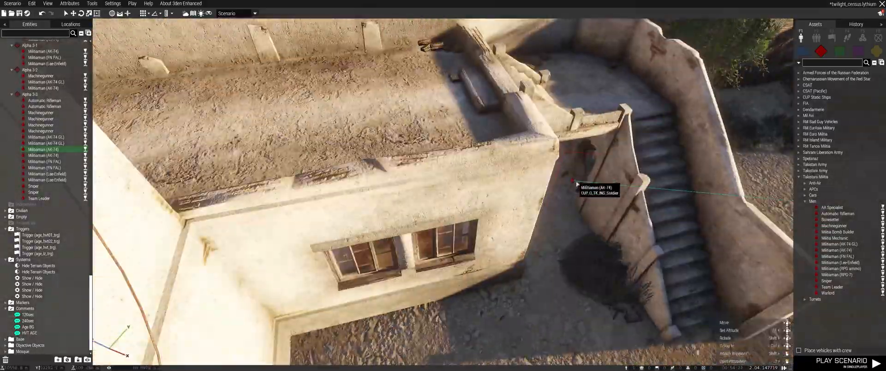
double_click(579, 182)
left_click(517, 149)
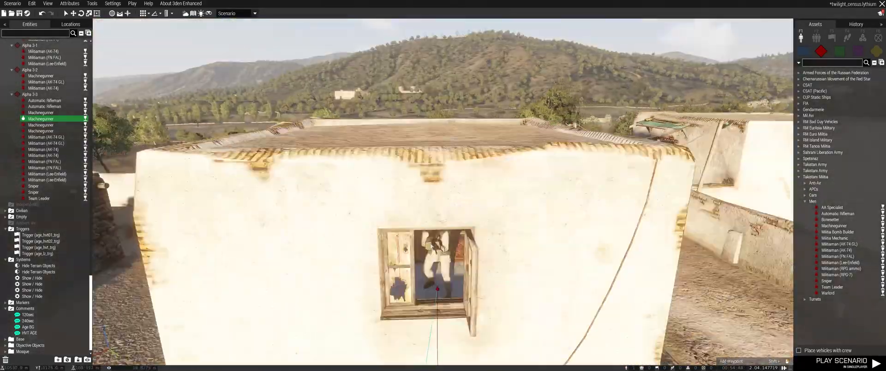
Step: Post the last Machinegunner of Alpha 3-3 at the upper-floor window above the wooden house door
key("s")
right_click_drag(462, 186, 281, 226)
key("w")
right_click_drag(452, 135, 401, 122)
left_click_drag(402, 122, 238, 206)
left_click(242, 212)
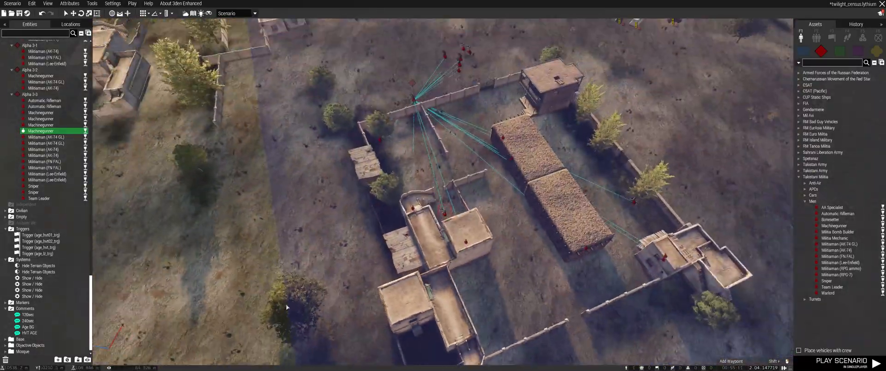
left_click_drag(422, 282, 407, 320)
scroll(408, 320, "up", 10)
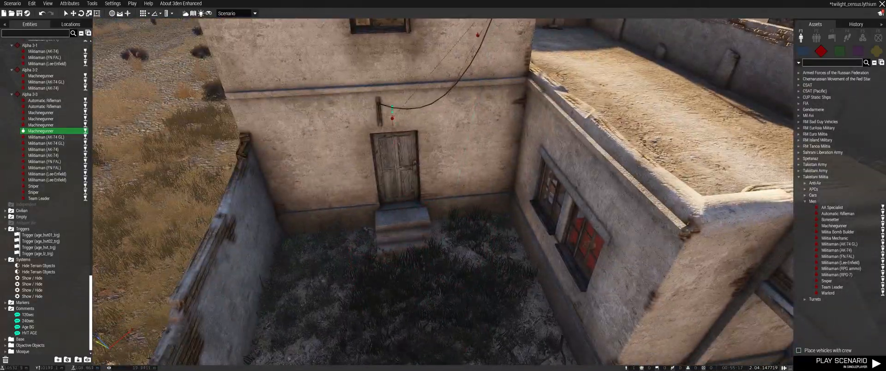
right_click_drag(407, 320, 401, 207)
key("w")
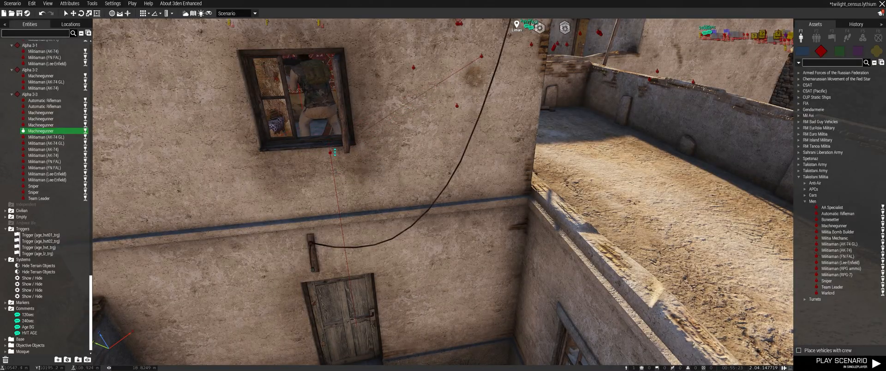
Step: Move the second Automatic Rifleman into the storage room with the grain baskets and wheelbarrow and edit his attributes
scroll(339, 150, "down", 10)
right_click_drag(339, 150, 415, 187)
left_click_drag(445, 90, 323, 212)
right_click_drag(323, 212, 362, 229)
key("w")
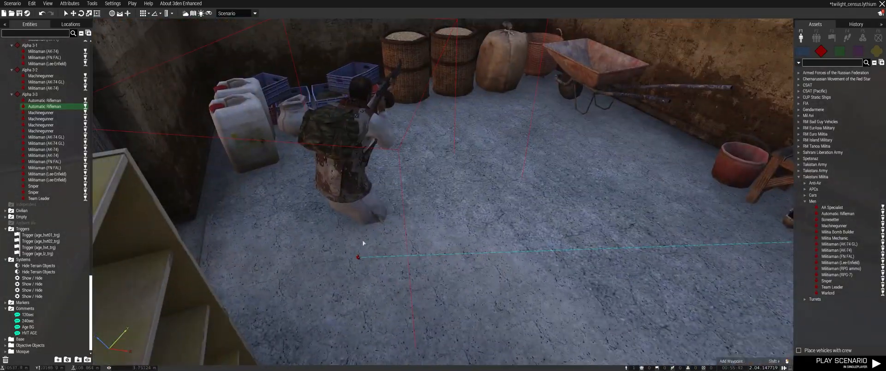
double_click(528, 113)
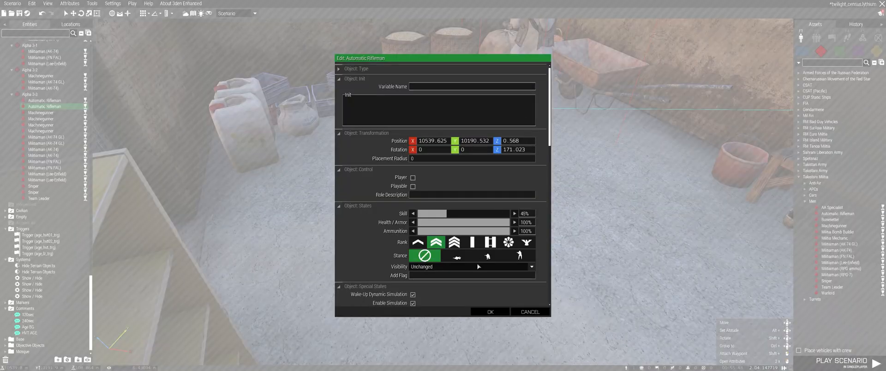
left_click(490, 315)
Step: Place the second Sniper in the wood-floored room beside the wall and set his stance to crouched
key("w")
right_click_drag(490, 315, 582, 272)
key("q")
key("w")
left_click_drag(406, 125, 687, 315)
key("w")
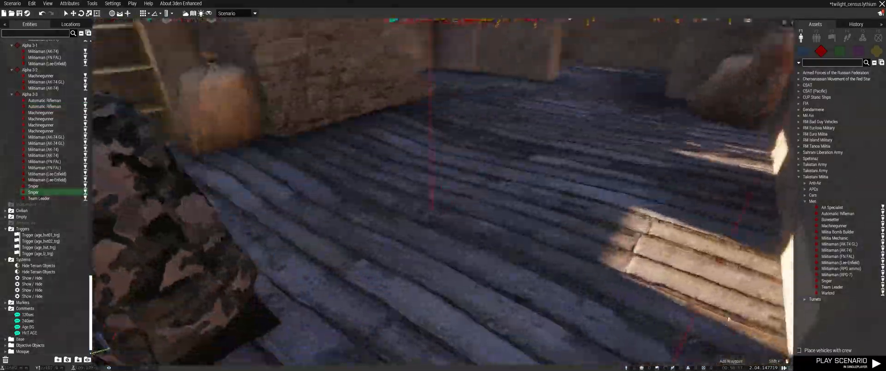
key("s")
right_click_drag(729, 319, 404, 300)
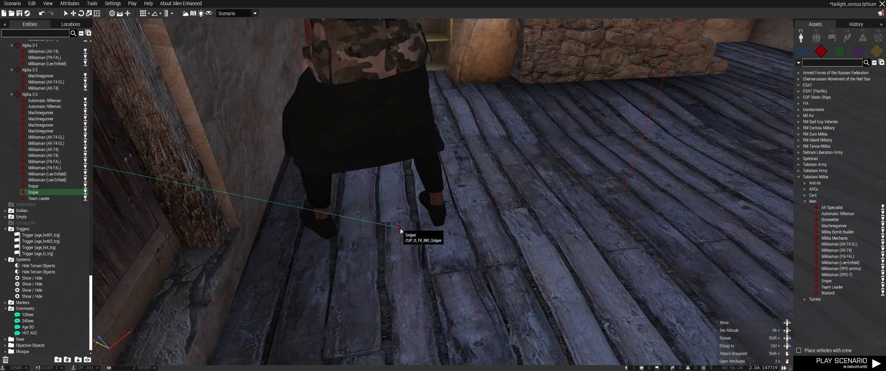
double_click(441, 109)
left_click(492, 257)
left_click(496, 314)
Step: Place the second Lee-Enfield militiaman in the wood-floored room near the small window and edit his attributes
right_click_drag(496, 315, 443, 318)
key("w")
key("s")
key("q")
key("q")
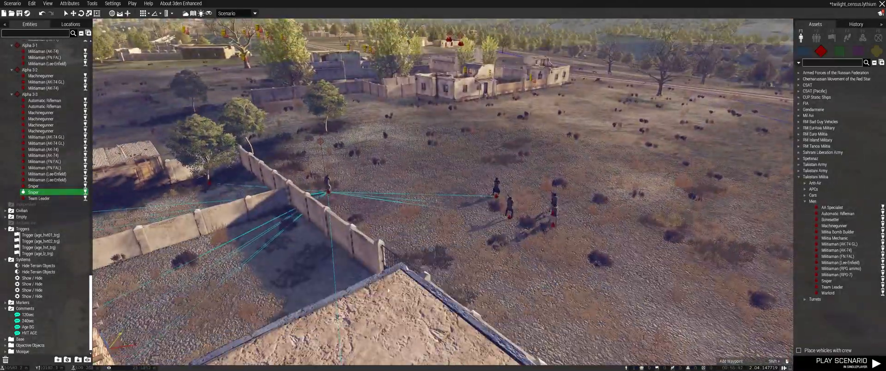
left_click(504, 196)
key("s")
key("w")
right_click_drag(505, 196, 509, 254)
key("a")
key("w")
key("a")
right_click_drag(620, 212, 533, 211)
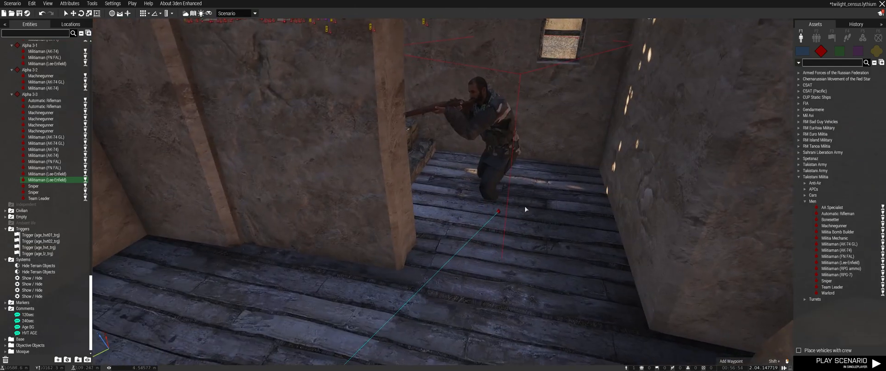
double_click(580, 192)
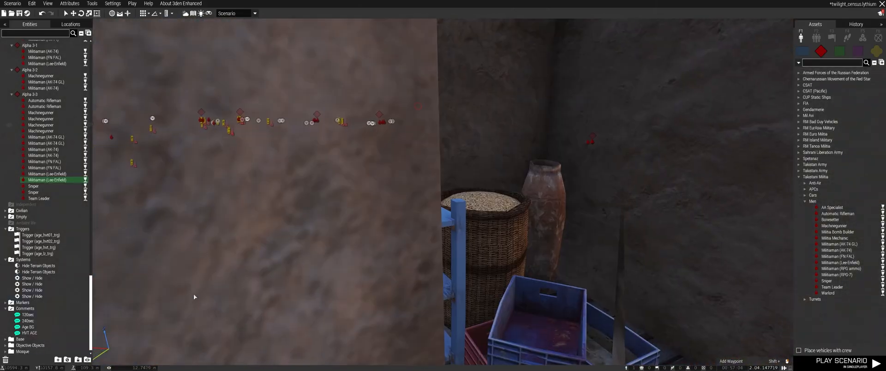
Step: Position the first Sniper on the wooden floor near the dark door and edit his attributes
right_click_drag(194, 295, 45, 302)
key("a")
left_click(498, 124)
key("w")
right_click_drag(695, 289, 745, 289)
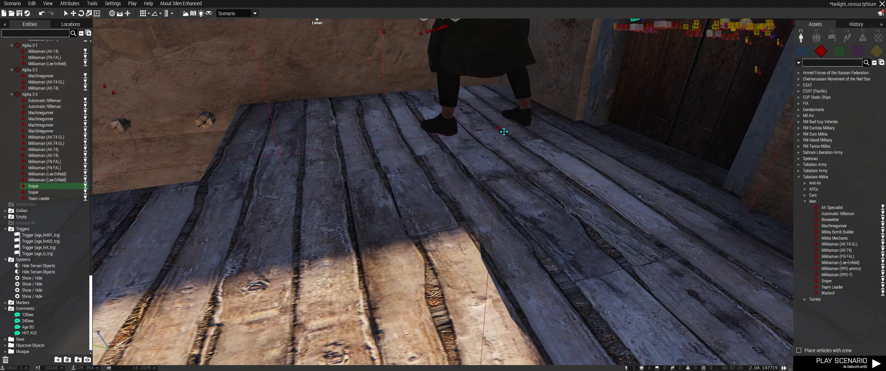
double_click(475, 136)
left_click(492, 312)
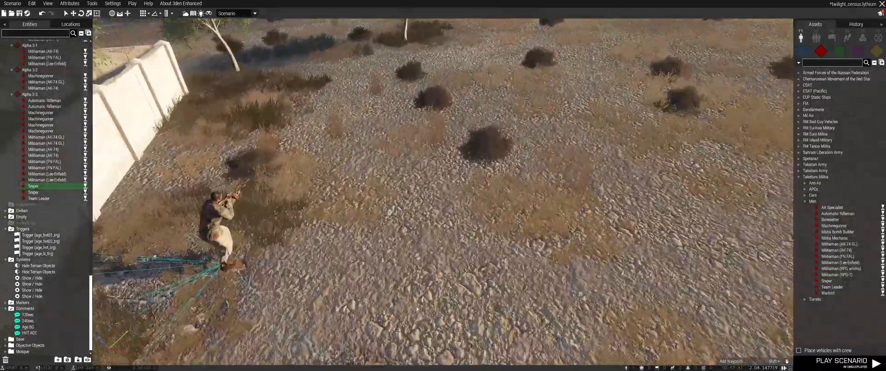
Step: Delete the leftover Machinegunner and AK-74 GL militiaman standing in the open field
mouse_move(417, 309)
right_mouse_down()
mouse_move(360, 300)
mouse_move(443, 313)
mouse_move(533, 303)
right_mouse_up()
left_click_drag(509, 254, 405, 175)
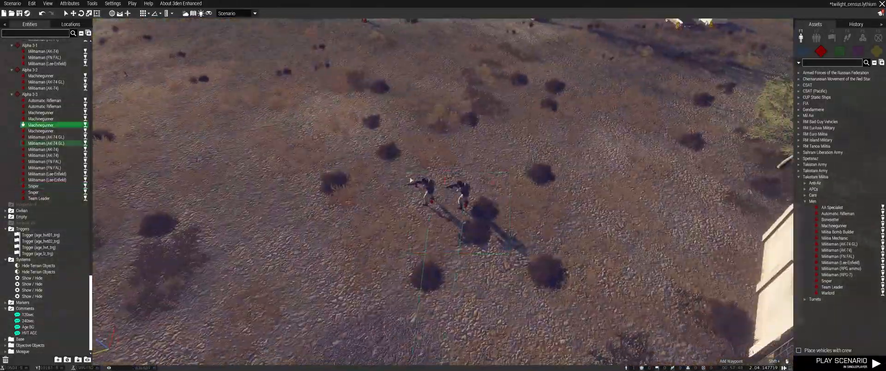
key("Delete")
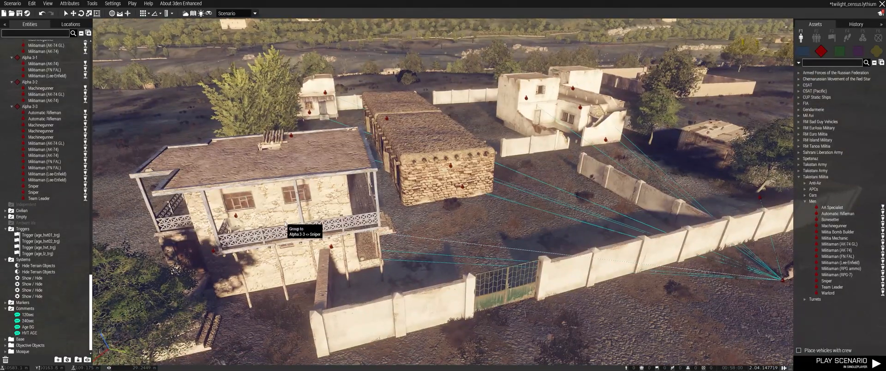
Step: Move the Team Leader of Alpha 3-3 from outside the wall into the compound's courtyard
key("d")
key("w")
left_click_drag(457, 274, 396, 299)
Step: Sync the two Show / Hide modules below the Age BG comment to the Team Leader in the OBJ AGE-XRay compound
key("m")
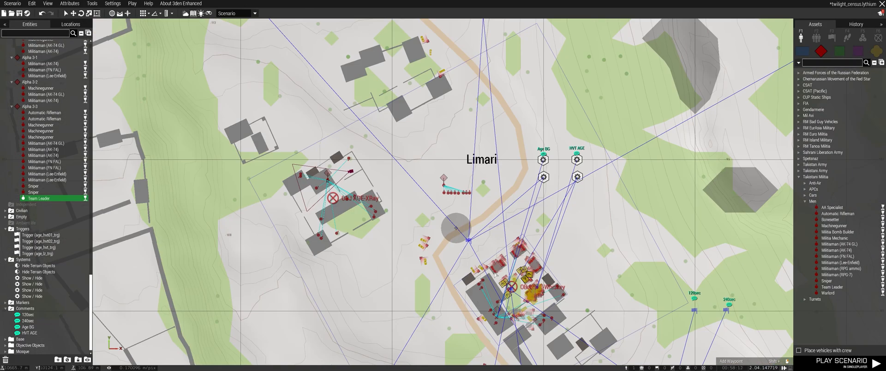
scroll(553, 186, "up", 3)
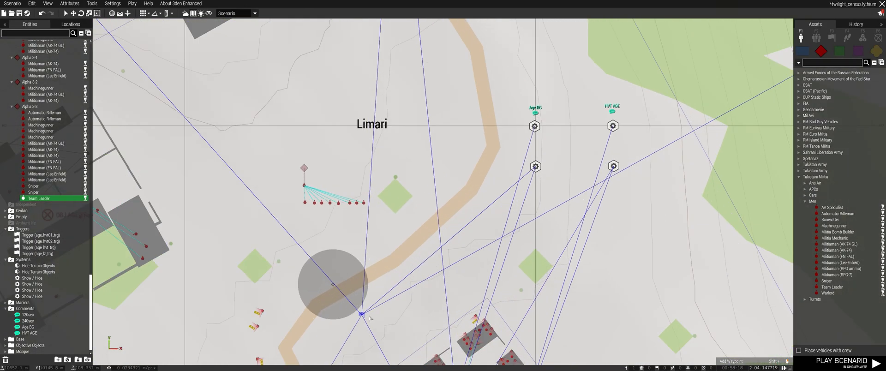
key("ctrl+z")
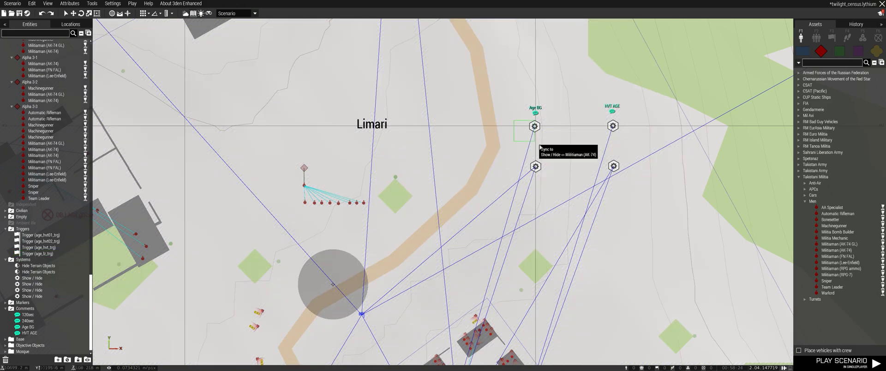
left_click(644, 170)
right_click_drag(160, 167, 332, 118)
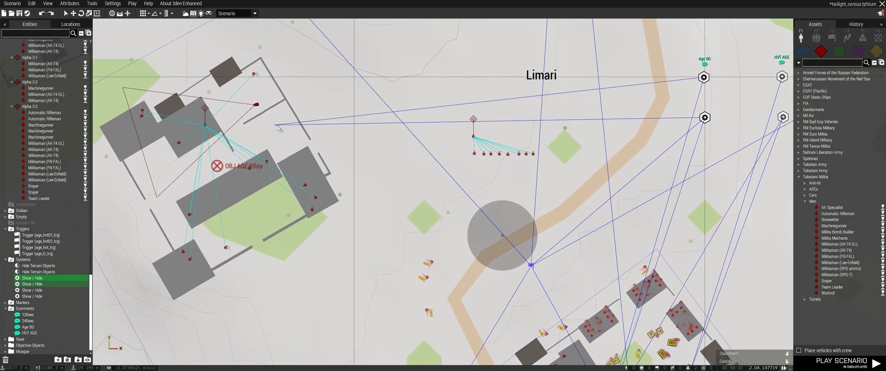
scroll(207, 125, "up", 2)
right_click_drag(205, 125, 306, 133)
left_click(306, 133)
scroll(513, 162, "down", 5)
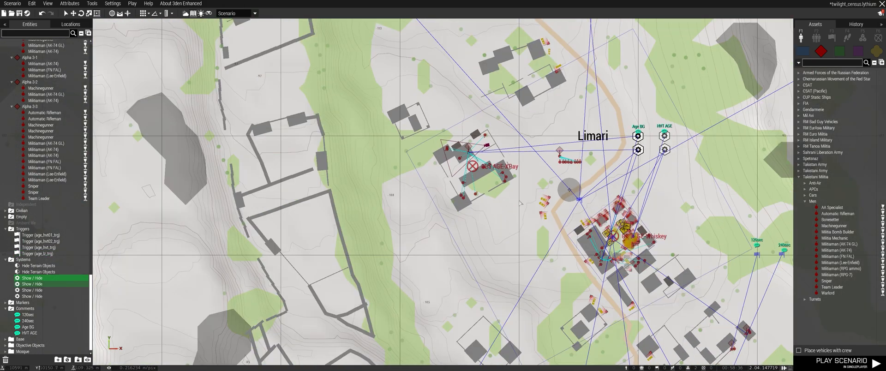
scroll(478, 158, "up", 5)
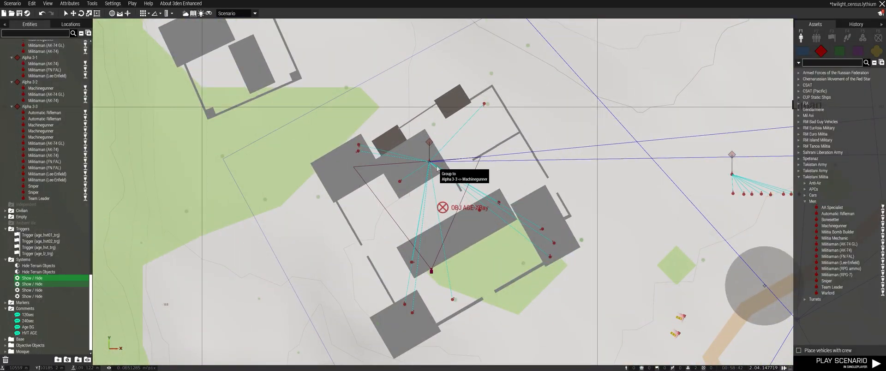
Step: Move the Team Leader from the courtyard onto the rugs in the carpeted room and set his stance to crouched
key("m")
key("w")
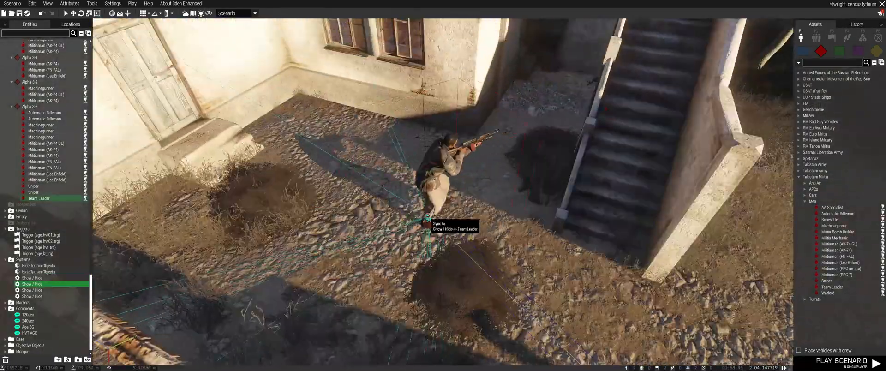
left_click_drag(430, 219, 370, 240)
key("w")
right_click_drag(372, 241, 610, 217)
key("q")
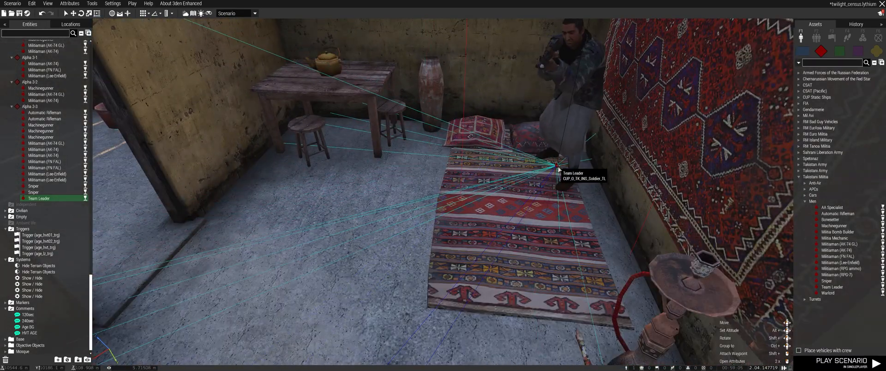
double_click(558, 169)
left_click(488, 255)
left_click(490, 312)
right_click_drag(491, 312, 408, 284)
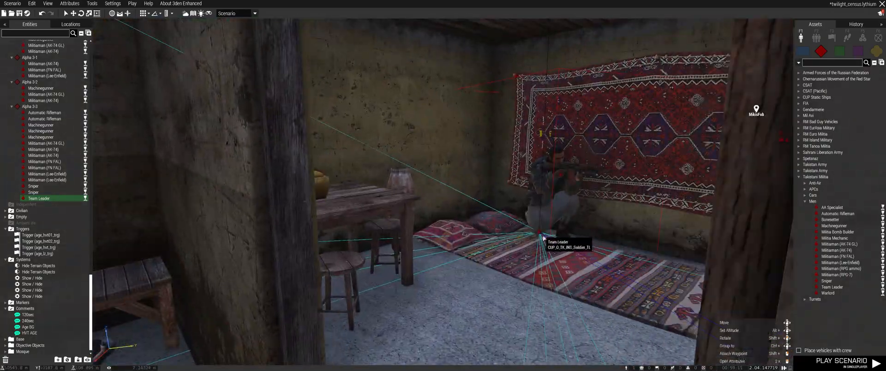
Step: Place an RM Middle East Civilian Traditional 01 man in the storage room beside the grain baskets and wheelbarrow
key("w")
right_click_drag(536, 244, 332, 272)
key("q")
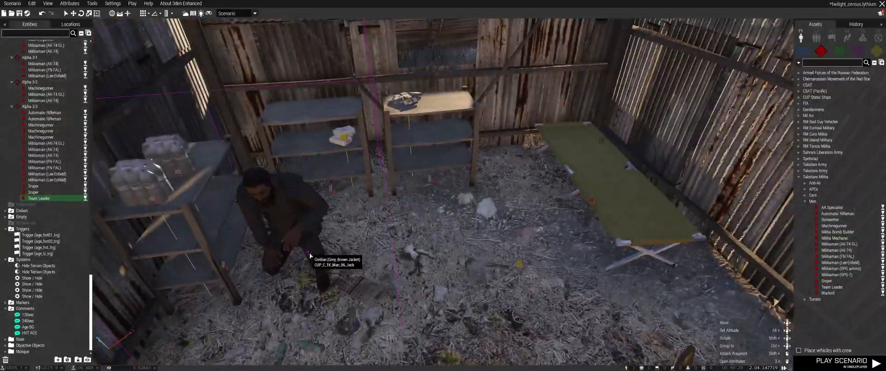
right_click_drag(310, 255, 129, 229)
key("w")
key("q")
key("q")
key("w")
key("w")
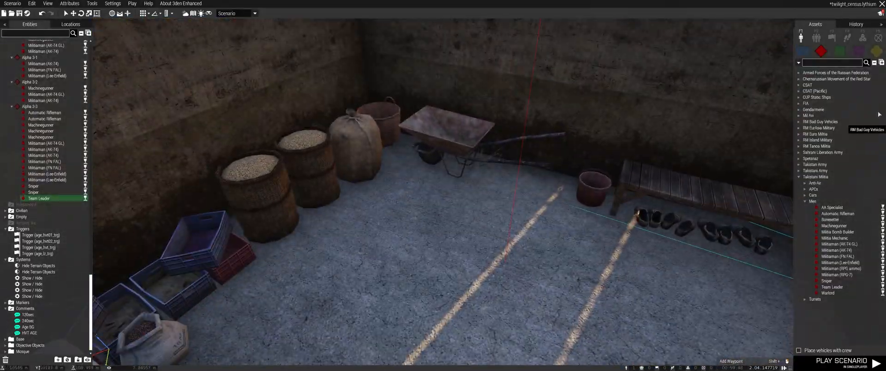
left_click(858, 51)
left_click(799, 135)
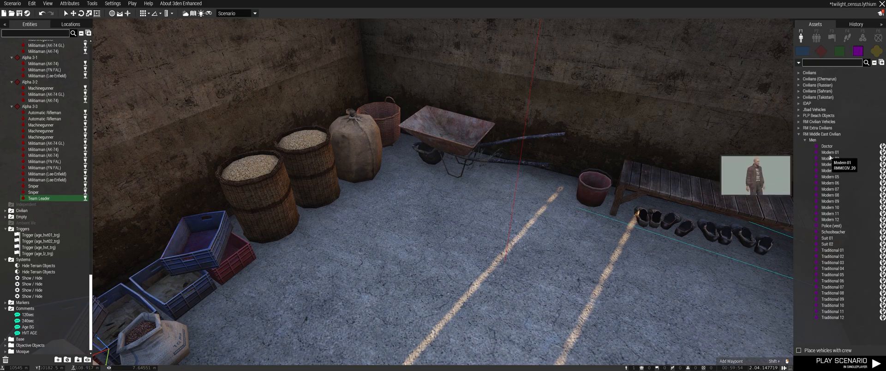
left_click(830, 250)
left_click(494, 241)
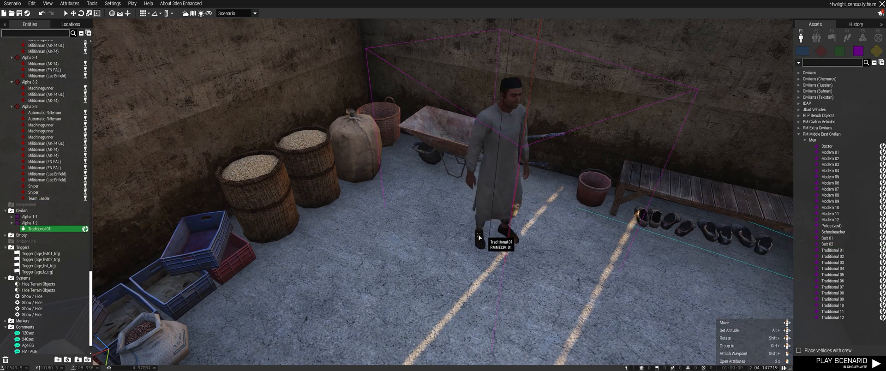
Step: Adjust the Traditional 01 civilian's placement in the storage room and edit his attributes
left_click_drag(494, 241, 436, 221)
double_click(436, 222)
scroll(498, 260, "down", 5)
scroll(498, 261, "down", 5)
left_click(414, 237)
scroll(493, 246, "up", 10)
left_click(492, 169)
left_click(490, 311)
left_click_drag(457, 247, 421, 217)
Step: Place a Traditional 03 civilian on the striped rug by the ladder and blue shelves and edit his attributes
right_click_drag(443, 237, 365, 239)
key("w")
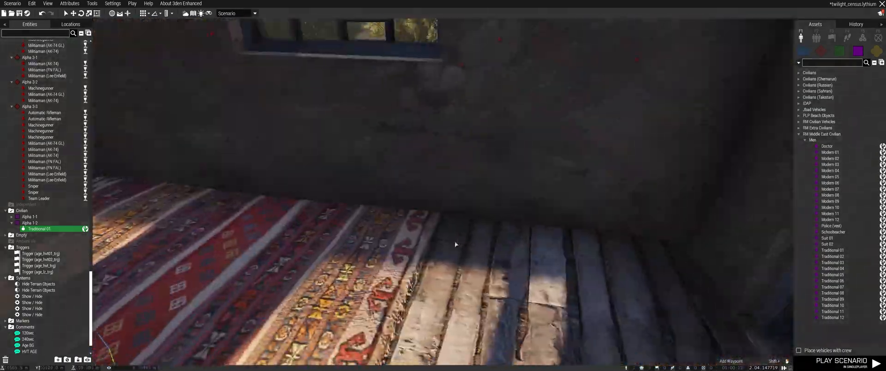
right_click_drag(453, 246, 423, 223)
left_click_drag(837, 266, 352, 214)
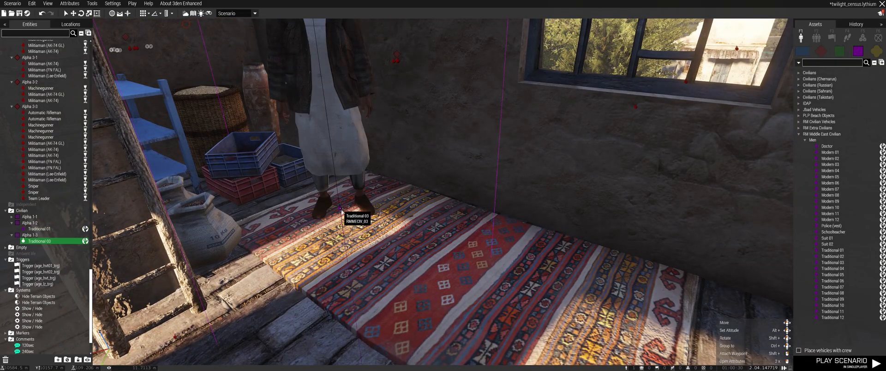
double_click(353, 216)
scroll(442, 258, "down", 5)
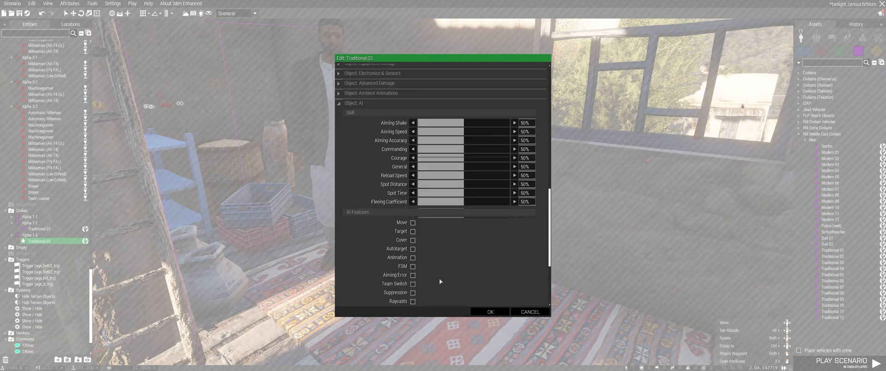
scroll(441, 231, "up", 4)
left_click(487, 131)
left_click(489, 311)
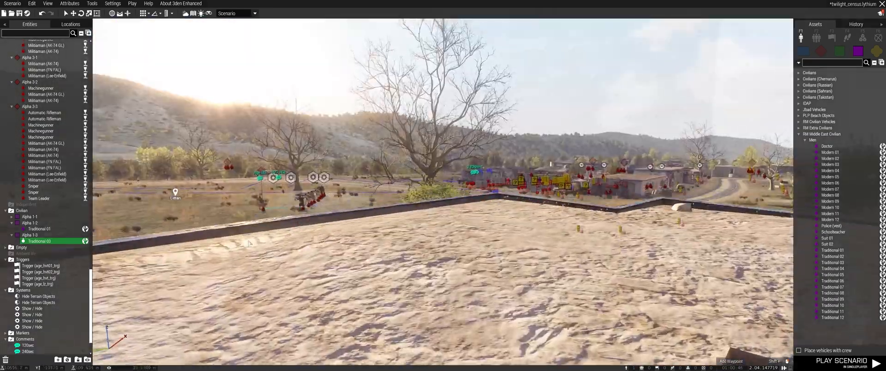
Step: Duplicate the age_hvt_trg trigger from OBJ AGE-Whiskey and set the copy's variable name to age_hvt_xray_trg
right_click_drag(249, 243, 205, 277)
key("m")
scroll(426, 266, "down", 3)
right_click_drag(425, 265, 346, 173)
scroll(646, 297, "up", 3)
left_click(570, 246)
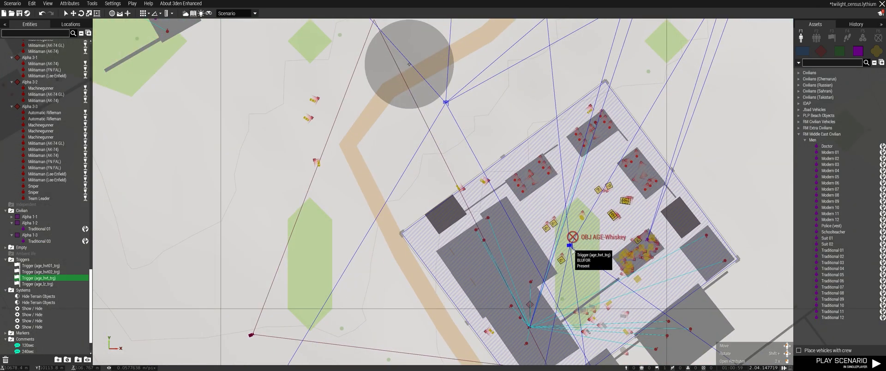
key("ctrl+c")
key("ctrl+v")
double_click(223, 139)
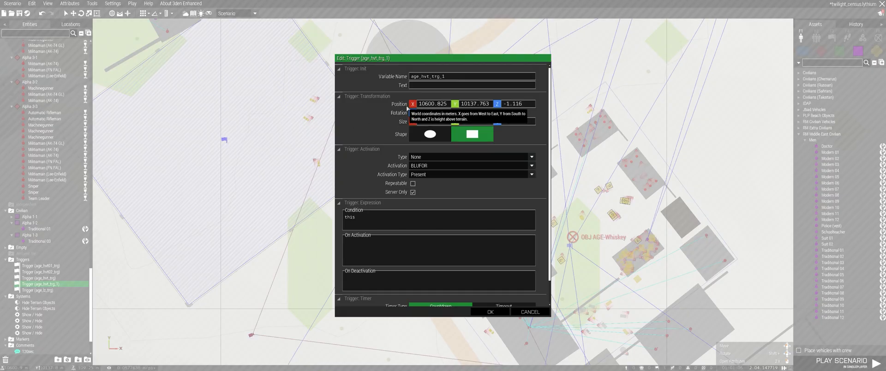
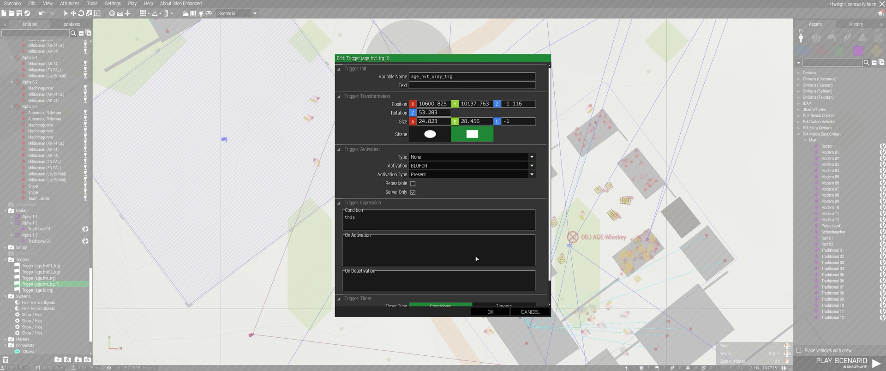
left_click(502, 313)
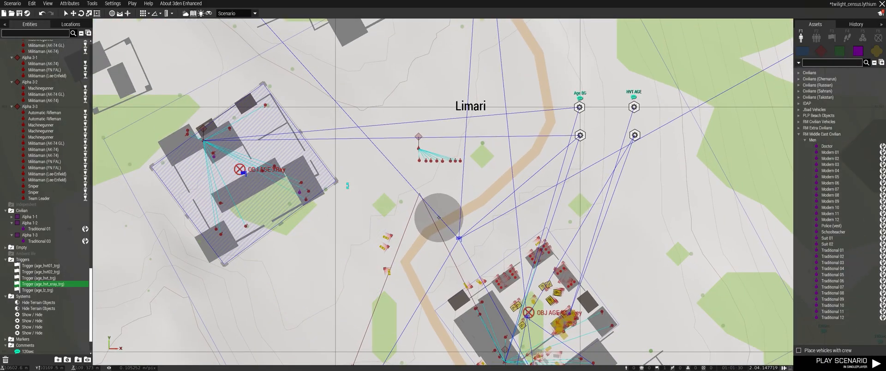
Step: Move and align the age_hvt_xray_trg trigger area over the OBJ AGE-XRay compound
left_click_drag(347, 185, 347, 195)
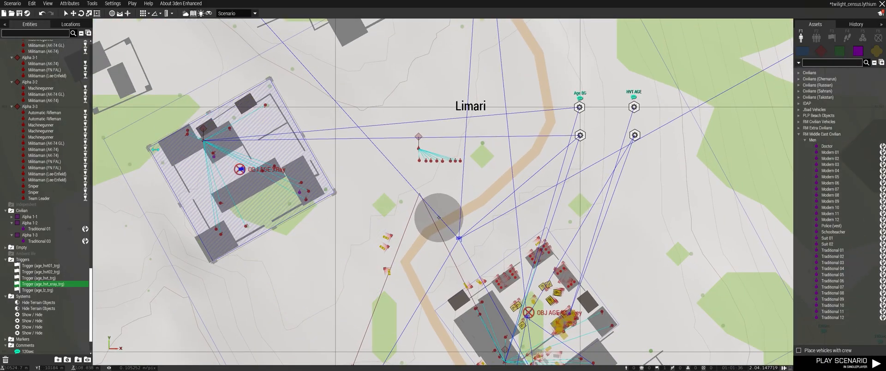
left_click_drag(151, 147, 149, 145)
left_click(155, 138)
left_click(240, 169)
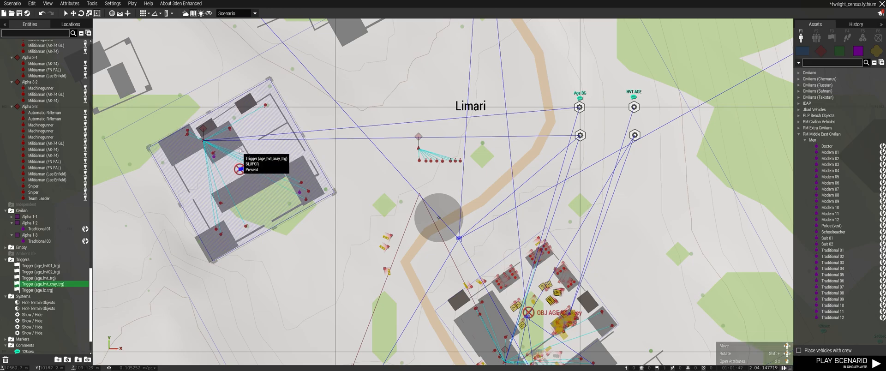
Step: Paste a copy of the HVT AGE comment and its two Show/Hide modules beside the originals and title the comment HVT AGE Xray
right_click_drag(551, 197, 535, 181)
right_click_drag(644, 134, 615, 153)
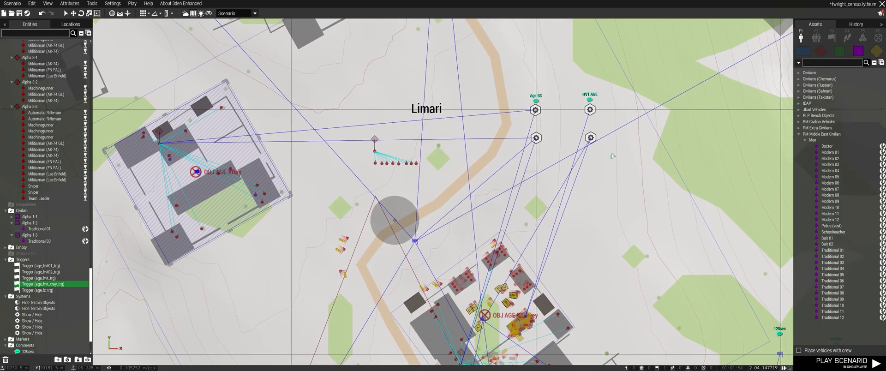
key("ctrl+v")
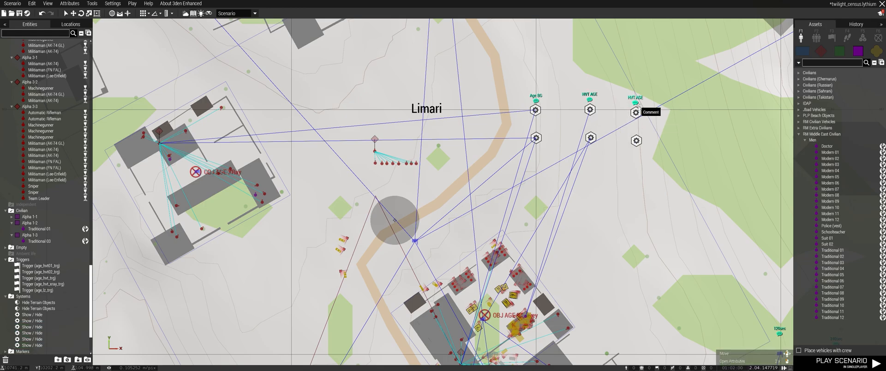
double_click(637, 104)
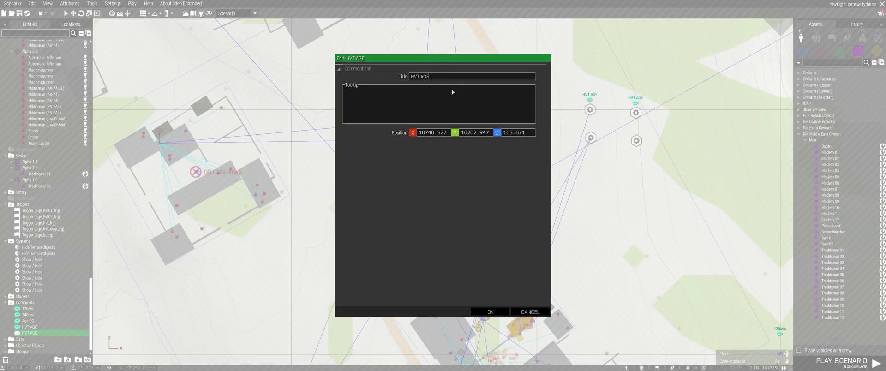
left_click(490, 311)
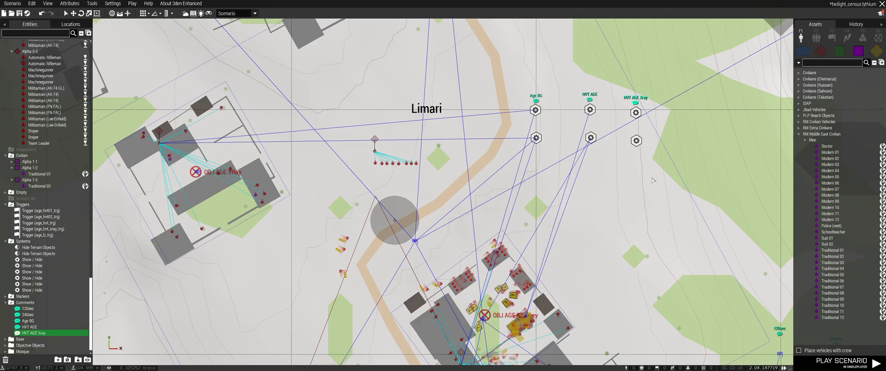
Step: Sync both HVT AGE Xray Show/Hide modules to the two Traditional civilians in the OBJ AGE-XRay compound
right_click(628, 112)
left_click(590, 117)
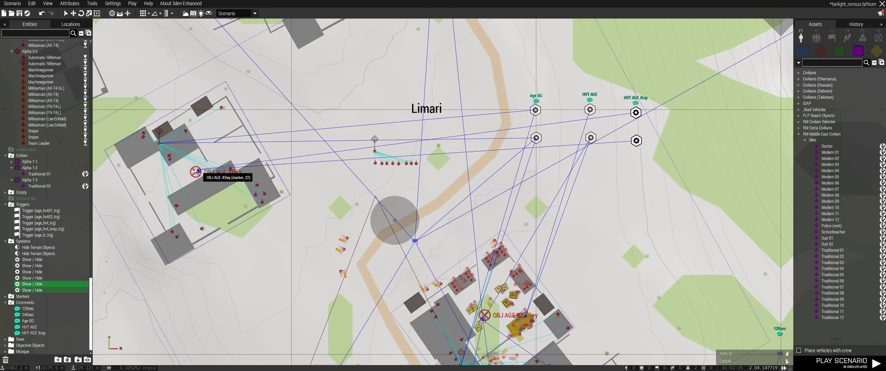
left_click(171, 160)
right_click(635, 111)
mouse_move(638, 115)
left_click(605, 117)
scroll(278, 188, "up", 2)
left_click(241, 198)
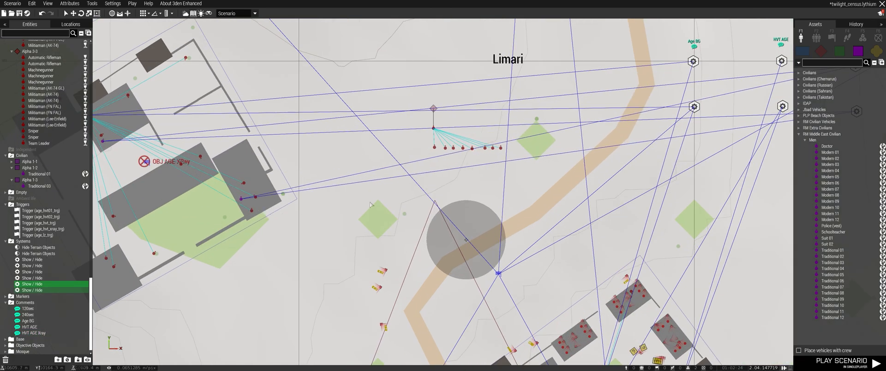
Step: Sync the age_hvt_xray_trg trigger with the HVT AGE Xray Show/Hide modules
scroll(480, 199, "down", 2)
scroll(298, 188, "up", 2)
right_click(299, 169)
mouse_move(323, 173)
left_click(413, 174)
Step: Check the attributes of the two HVT AGE Xray Show/Hide modules and save the scenario
right_click_drag(506, 194, 46, 220)
double_click(547, 146)
left_click(497, 316)
scroll(497, 317, "down", 3)
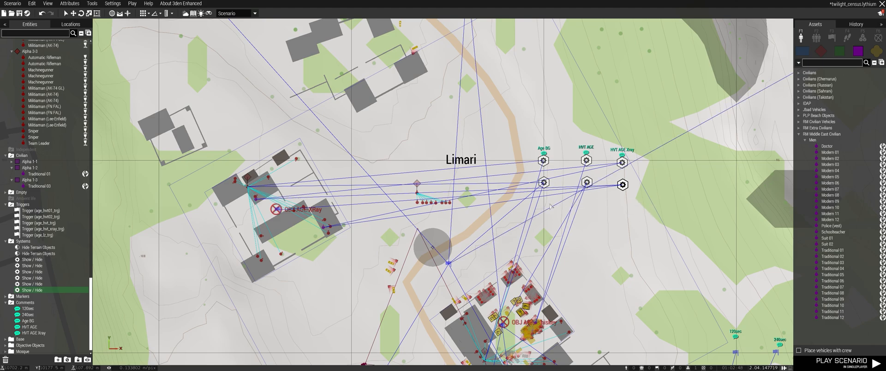
double_click(622, 184)
left_click(530, 311)
scroll(388, 210, "down", 2)
scroll(339, 257, "down", 2)
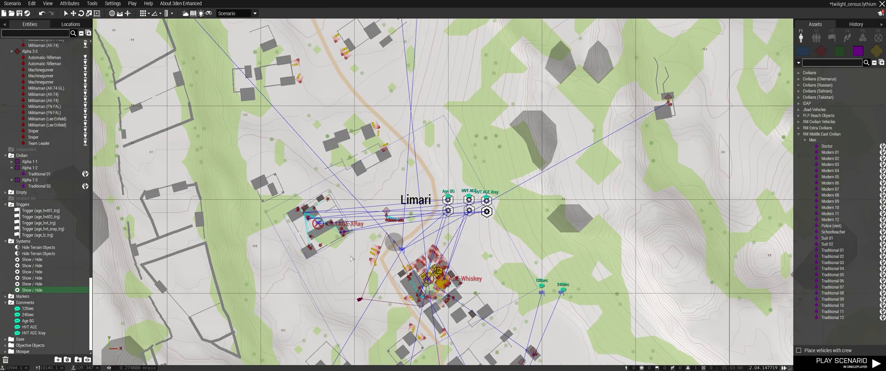
left_click(19, 13)
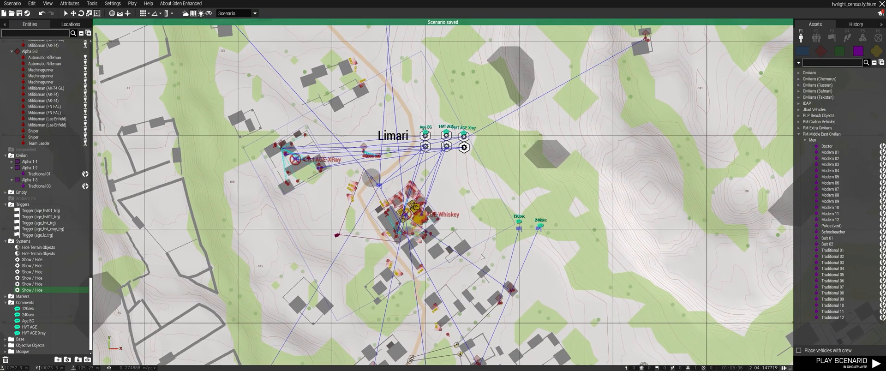
Step: Duplicate the three-man militia group from the stone house southeast of OBJ AGE-Whiskey into the room with the red patterned rug
right_click_drag(414, 252, 474, 236)
scroll(529, 280, "up", 8)
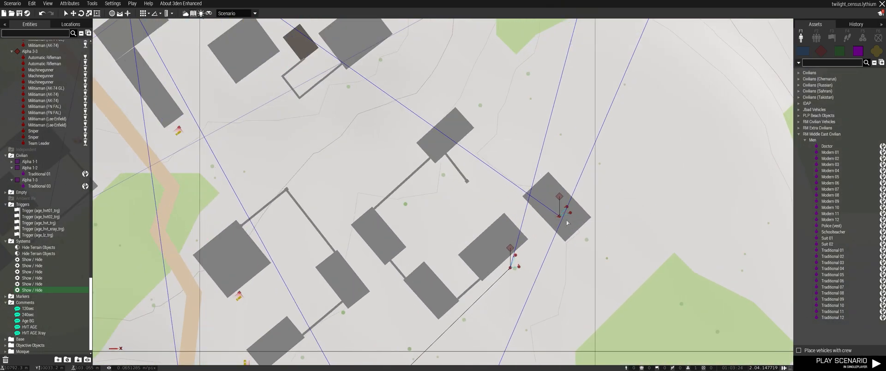
key("m")
left_click(529, 105)
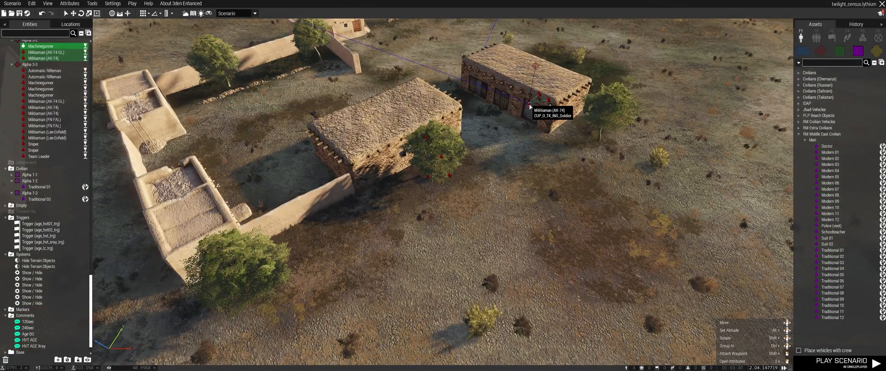
scroll(531, 106, "down", 8)
scroll(544, 306, "up", 10)
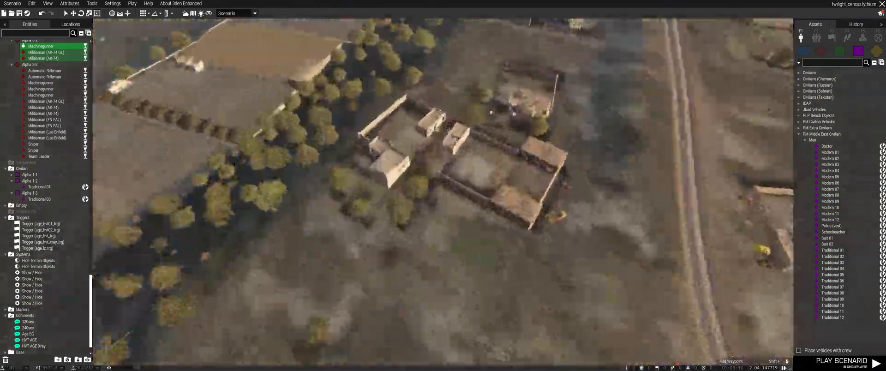
scroll(556, 103, "down", 8)
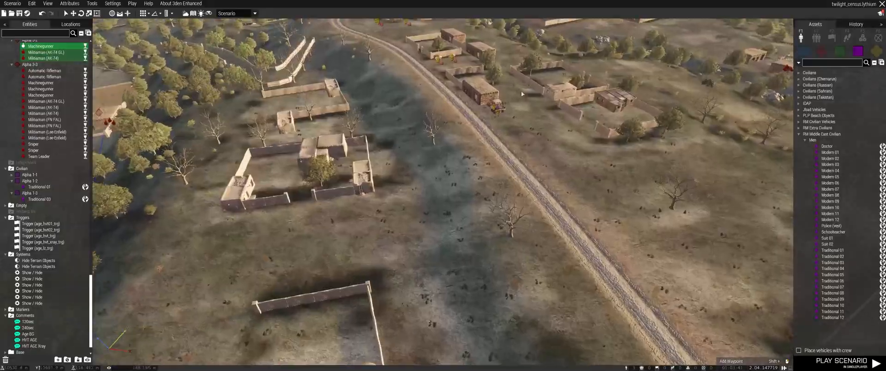
scroll(556, 103, "up", 10)
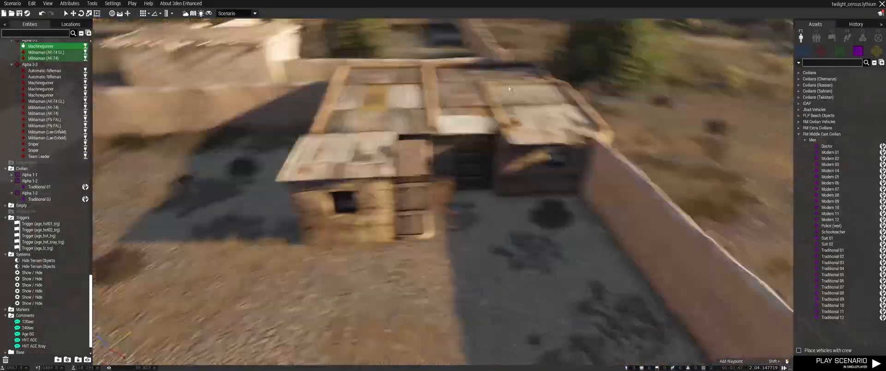
scroll(503, 90, "up", 3)
key("ctrl+v")
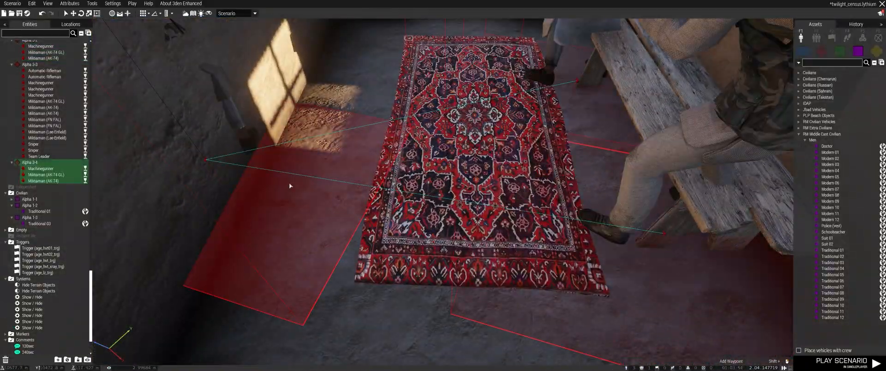
Step: Reposition the pasted militiamen around the red rug and view the AK-74 militiaman's attributes
left_click_drag(542, 275, 595, 270)
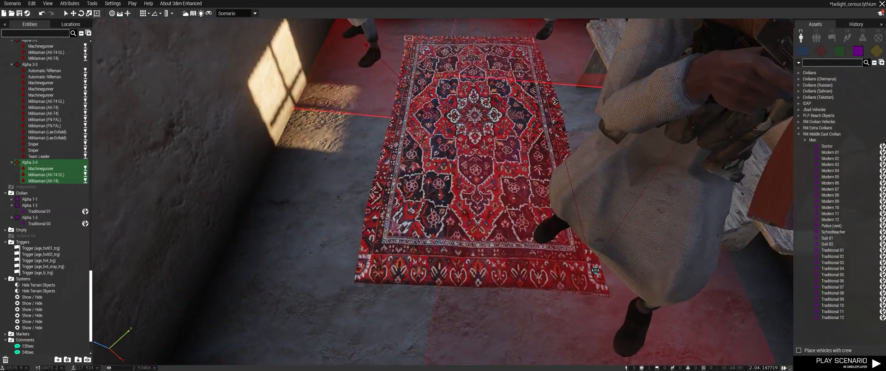
double_click(594, 270)
left_click(530, 311)
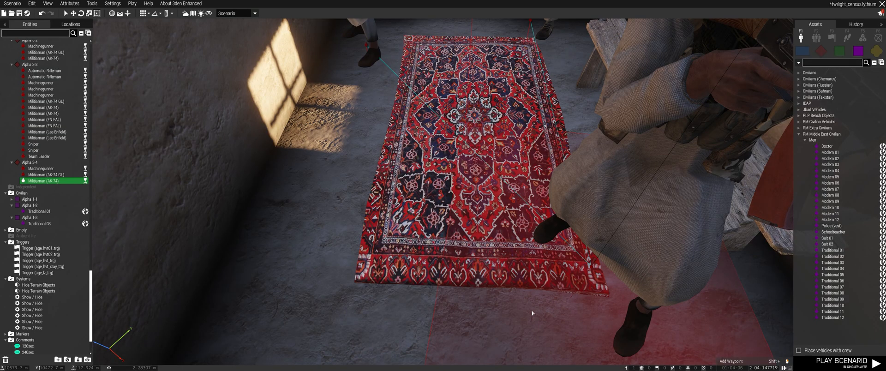
Step: Sync the militia group in the rug room to the age_lz_trg trigger near Limari
key("m")
scroll(448, 203, "down", 5)
scroll(448, 203, "up", 10)
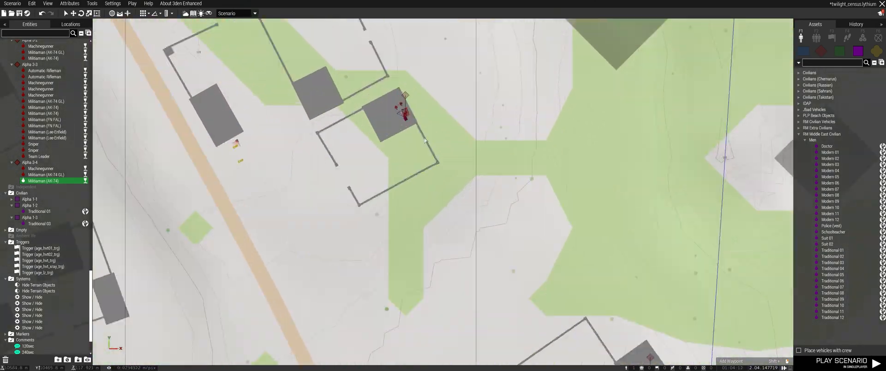
scroll(381, 79, "down", 8)
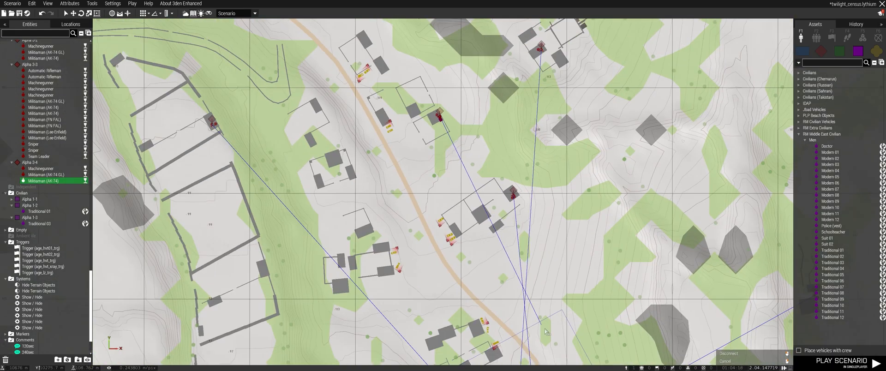
scroll(368, 173, "up", 3)
scroll(338, 144, "down", 6)
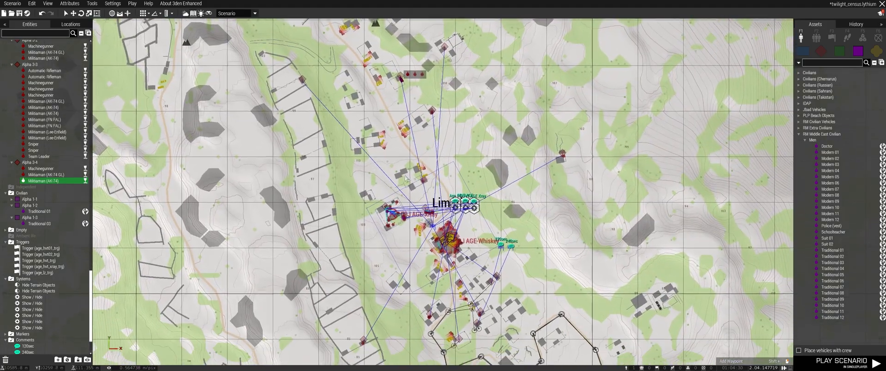
Step: Place a copy of the machinegunner, AK-74 GL and RPG ammo militia group in the stone-walled room with the bench
scroll(520, 284, "up", 6)
scroll(519, 284, "up", 5)
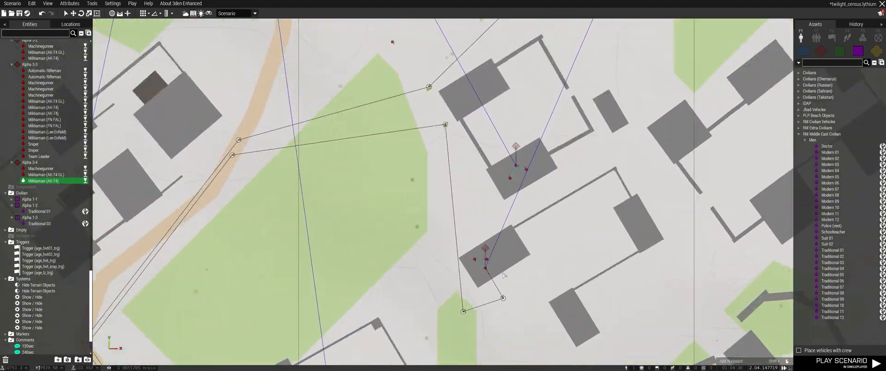
key("m")
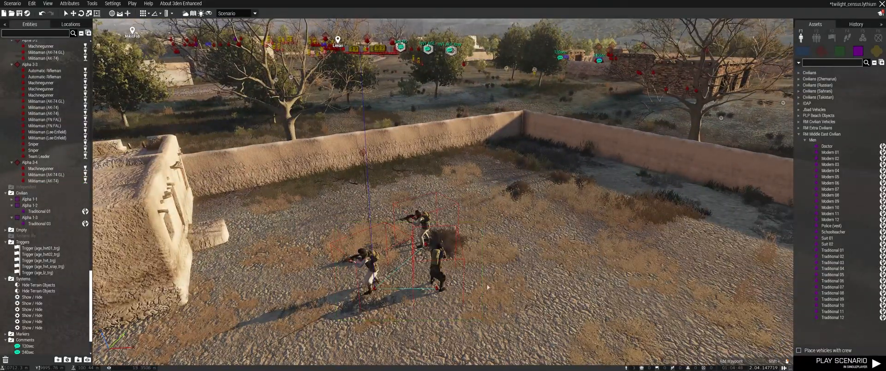
scroll(376, 292, "down", 8)
right_click_drag(376, 292, 439, 292)
key("w")
key("w")
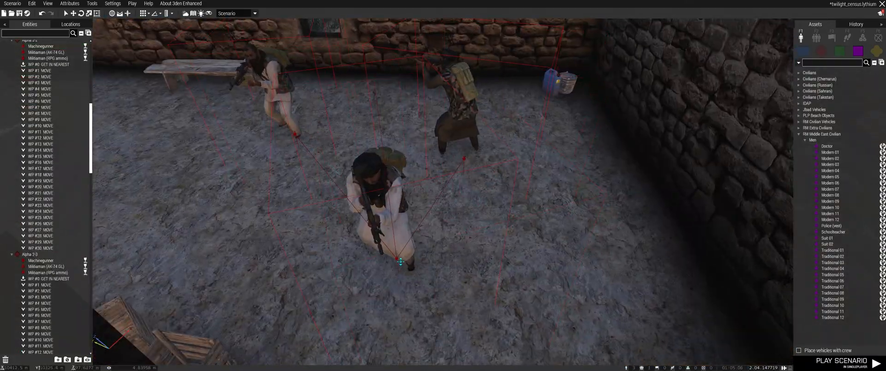
left_click(402, 248)
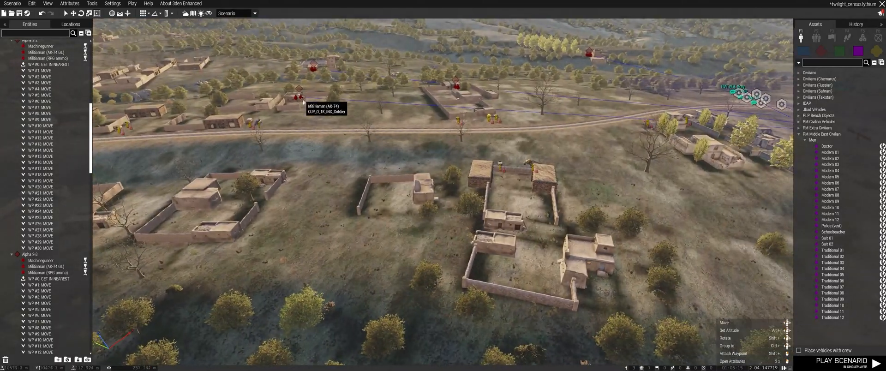
Step: Set the new group's AK-74 GL militiaman's init code to 0 = [this, "LIVES=", [1,1]] spawn jebus_fnc_main;
double_click(332, 103)
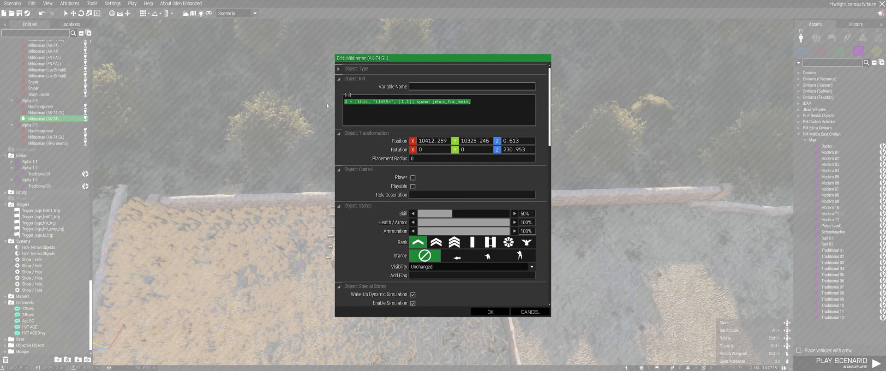
left_click(489, 311)
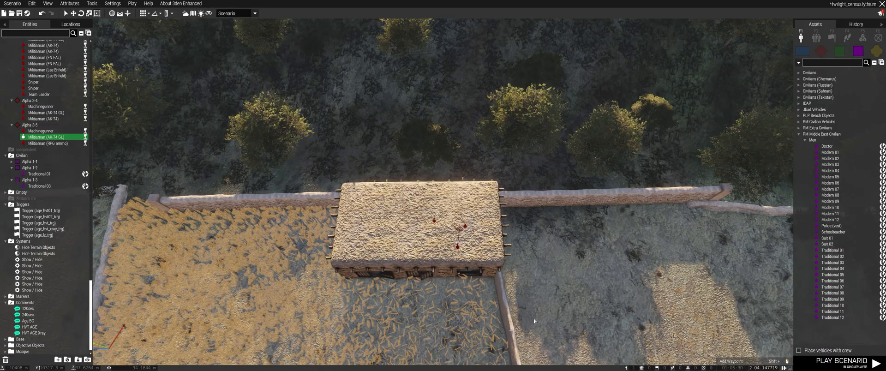
Step: Sync the new militia group in the western walled compound to the age_lz_trg trigger near Limari
key("m")
scroll(534, 319, "down", 8)
right_click_drag(494, 316, 537, 319)
scroll(461, 184, "down", 2)
right_click_drag(434, 101, 466, 230)
scroll(417, 159, "up", 5)
scroll(414, 73, "up", 3)
right_click_drag(413, 74, 416, 124)
right_click(415, 123)
mouse_move(448, 127)
left_click(517, 134)
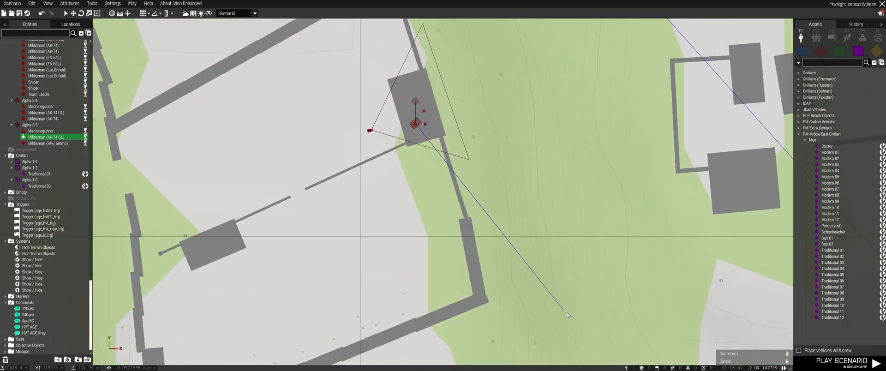
scroll(557, 302, "down", 4)
right_click_drag(590, 318, 370, 211)
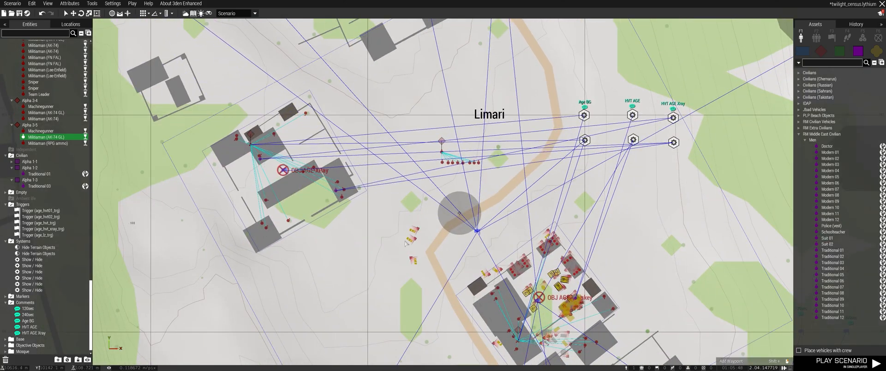
Step: Examine the placement and sync connections of the militia groups in the compounds around Limari
scroll(269, 301, "down", 5)
right_click_drag(414, 339, 405, 266)
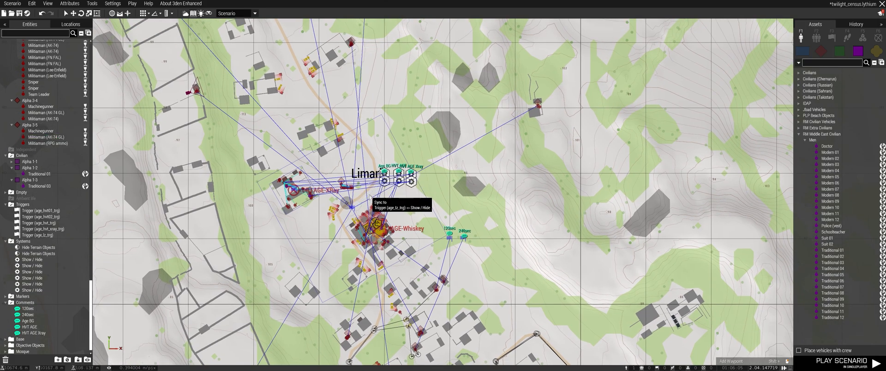
scroll(369, 197, "up", 4)
scroll(360, 168, "down", 5)
right_click_drag(364, 194, 376, 300)
scroll(361, 166, "up", 7)
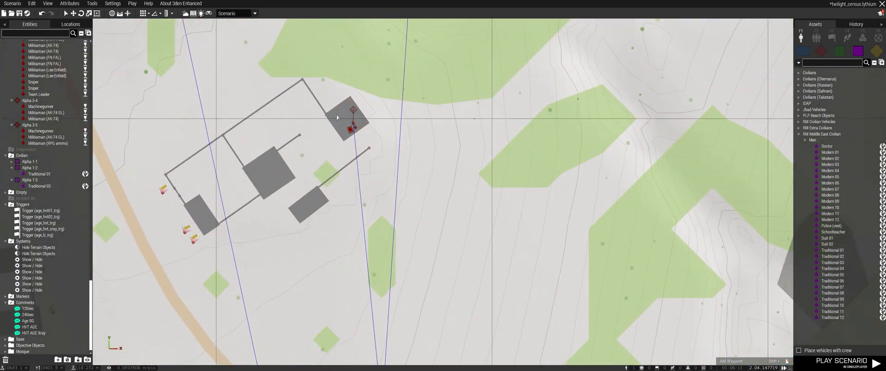
right_click_drag(469, 332, 438, 64)
right_click_drag(440, 347, 474, 339)
scroll(475, 339, "down", 4)
right_click_drag(516, 235, 474, 121)
right_click_drag(496, 227, 458, 111)
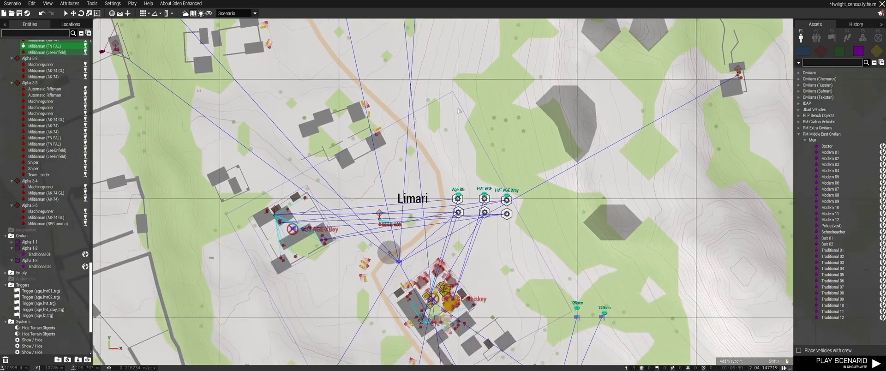
Step: Change the title of the HVT AGE comment to HVT AGE Whiskey
double_click(485, 196)
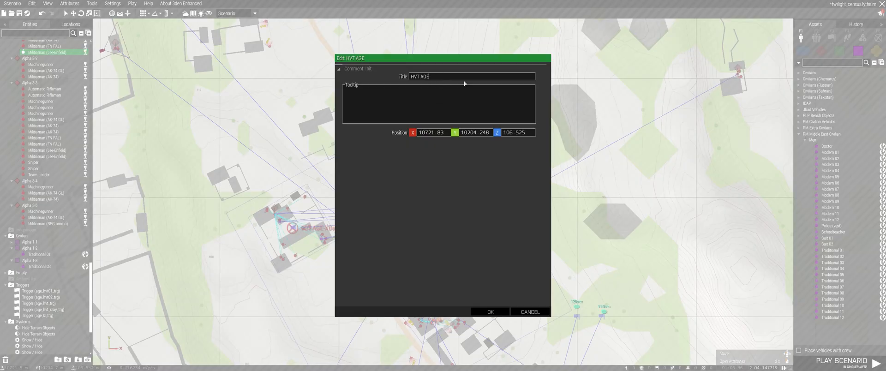
key("Return")
scroll(510, 197, "up", 5)
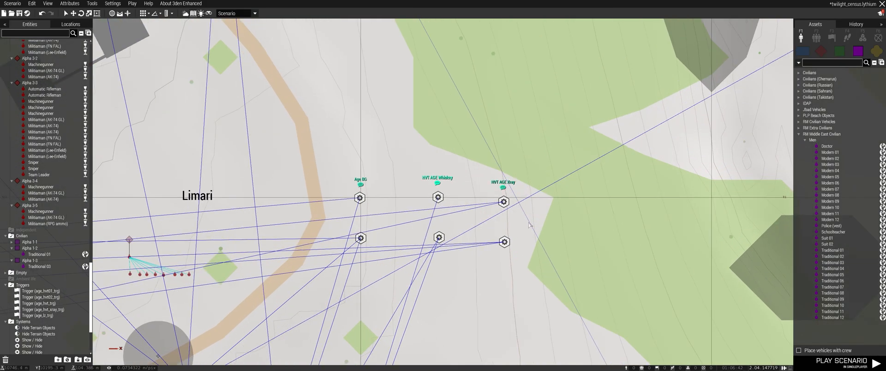
Step: Change the title of the Age BG comment beside Limari to Age LZ
left_click(422, 220)
scroll(418, 224, "down", 5)
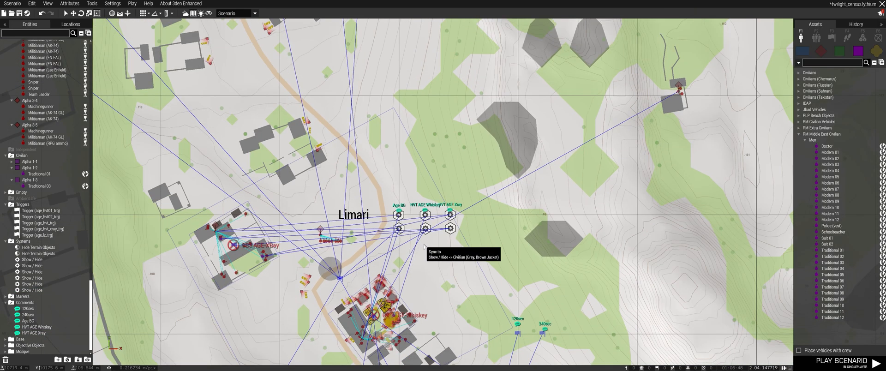
scroll(424, 246, "up", 4)
double_click(363, 168)
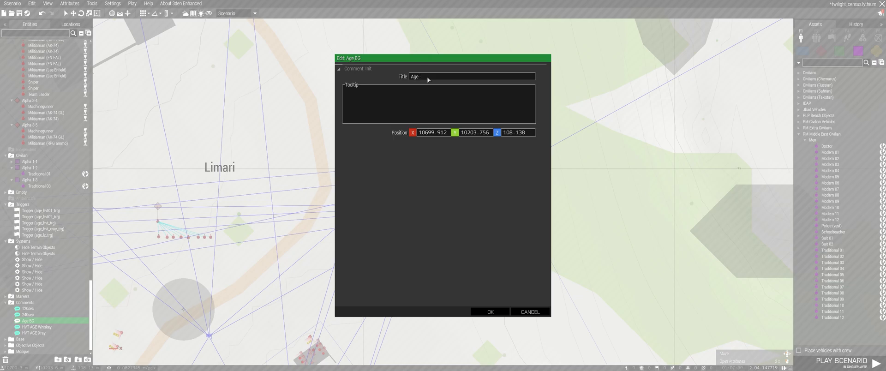
left_click(492, 310)
scroll(486, 290, "down", 3)
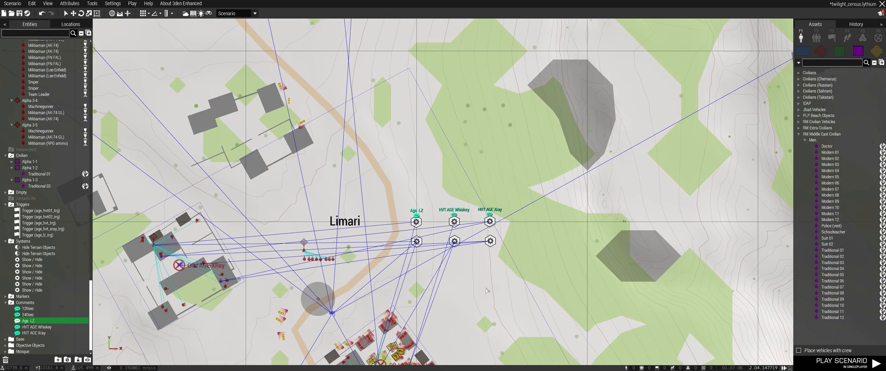
Step: Place a comment titled AGE Whiskey beside the militia group in the compound north of Limari
scroll(489, 290, "down", 3)
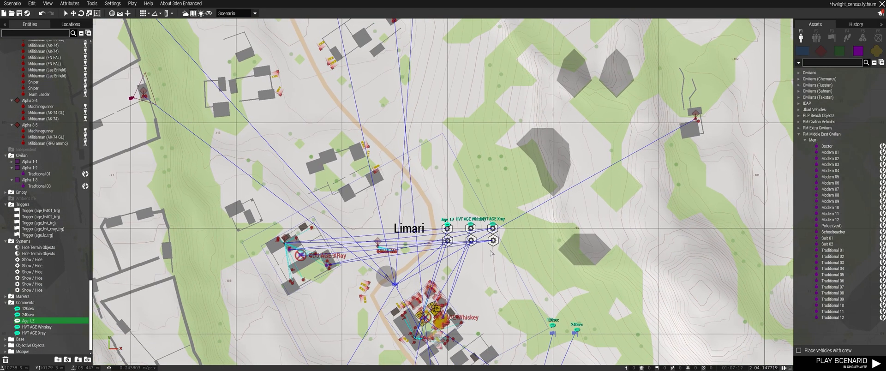
scroll(373, 171, "up", 4)
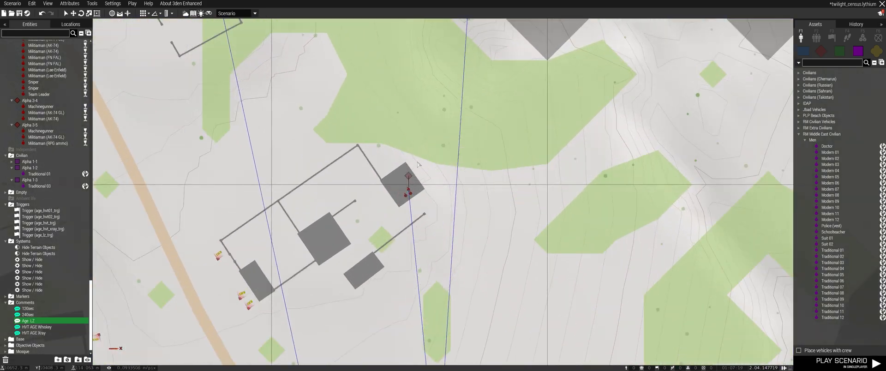
right_click(431, 189)
left_click(439, 224)
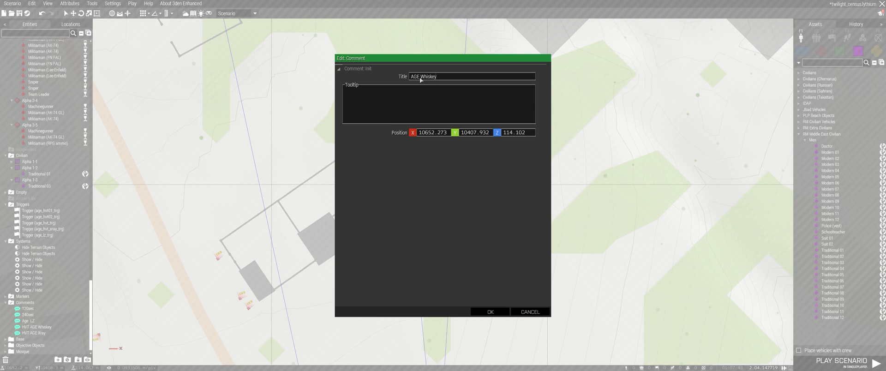
left_click(490, 311)
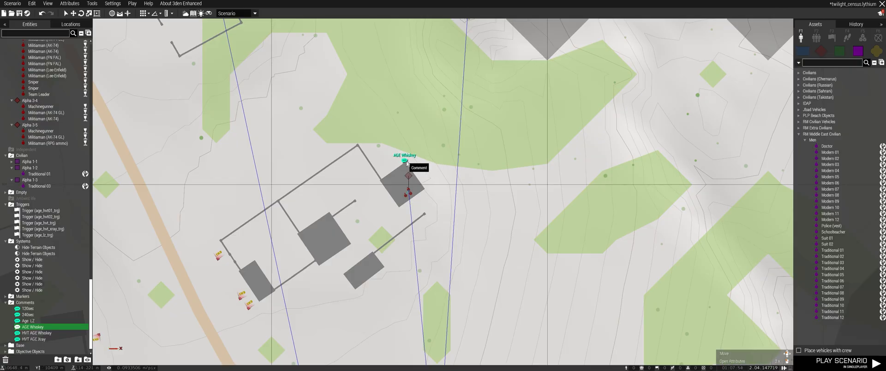
Step: Paste copies of the AGE Whiskey comment beside the militia groups in the two compounds along the road south of Limari
scroll(507, 327, "down", 5)
scroll(507, 328, "up", 5)
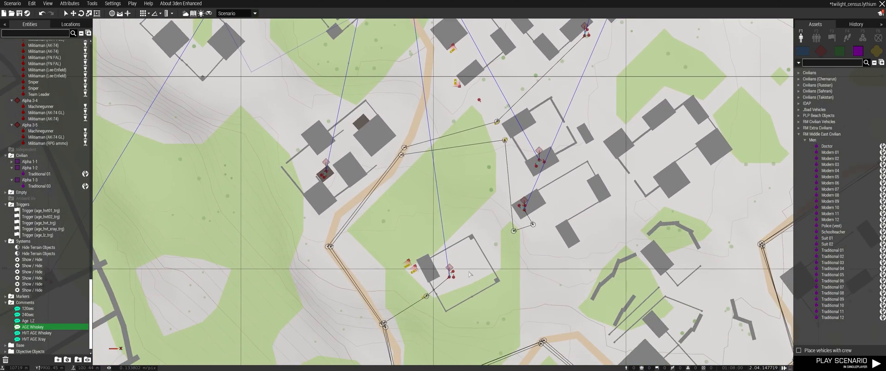
key("ctrl+v")
right_click_drag(332, 183, 395, 239)
key("ctrl+v")
left_click_drag(400, 239, 374, 217)
scroll(471, 231, "down", 3)
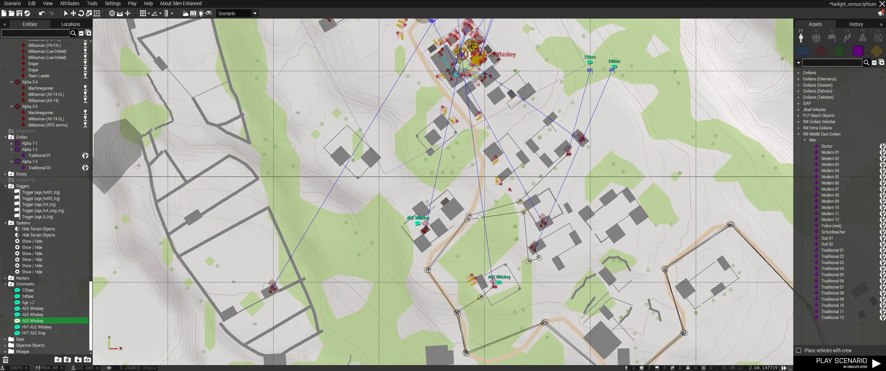
Step: Paste another AGE Whiskey comment beside the militia group in the compound southeast of Limari, just below the 120sec and 240sec comments
right_click_drag(477, 68, 471, 129)
scroll(585, 197, "up", 4)
key("ctrl+v")
left_click_drag(581, 200, 566, 184)
right_click_drag(428, 137, 530, 261)
right_click_drag(411, 125, 390, 58)
left_click(335, 258)
scroll(443, 160, "down", 3)
right_click_drag(390, 332, 523, 129)
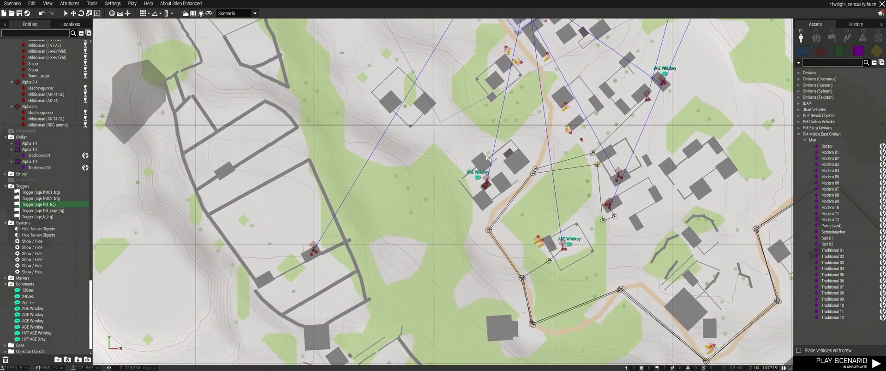
Step: Change the title of the southernmost AGE Whiskey comment, by the group with the road waypoints, to AGE Whiskey veh
scroll(325, 243, "up", 2)
right_click_drag(729, 253, 579, 213)
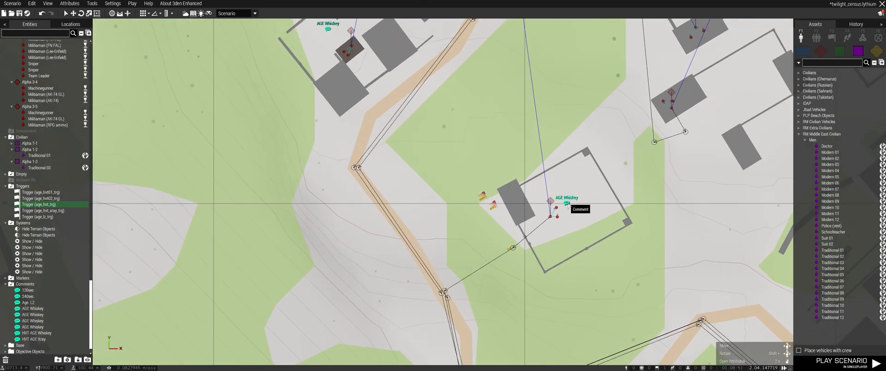
scroll(577, 215, "up", 2)
double_click(567, 202)
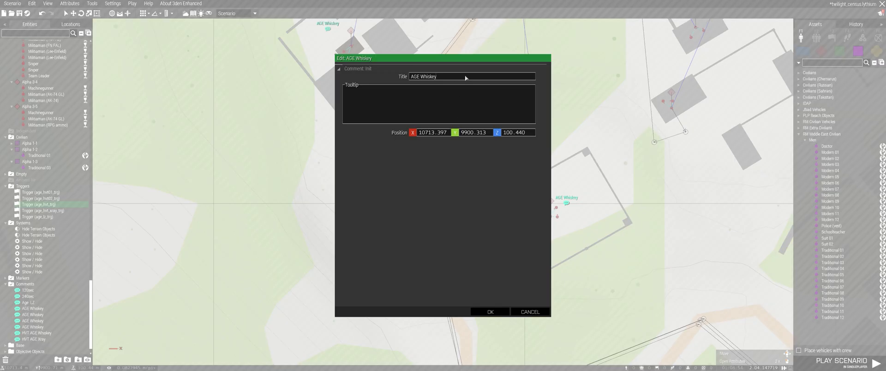
left_click(490, 311)
Step: Paste an AGE Whiskey comment beside the militia group in the southwestern walled fields and retitle it AGE LZ
scroll(442, 232, "down", 5)
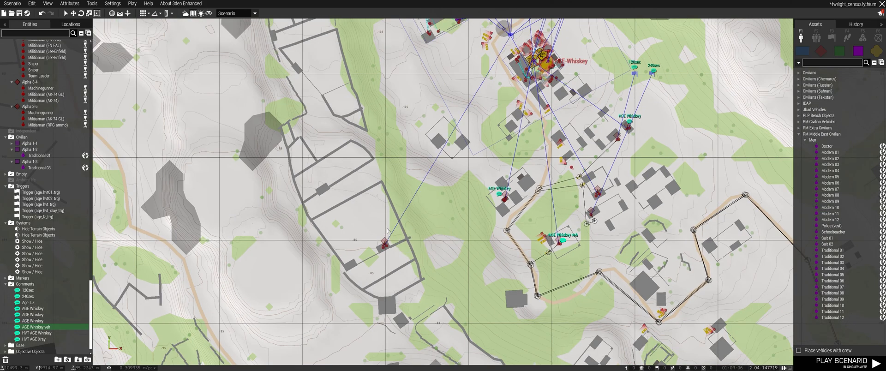
key("ctrl+v")
double_click(383, 225)
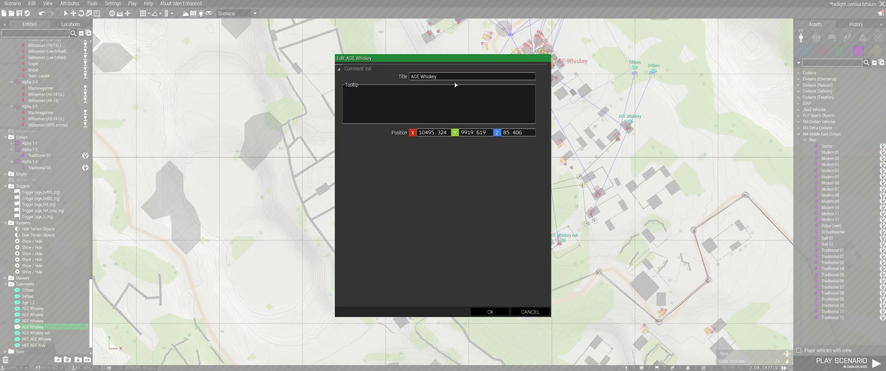
left_click(490, 311)
Step: Copy the AGE LZ comment and paste it beside the militia group in the walled fields northwest of Limari
scroll(457, 307, "down", 4)
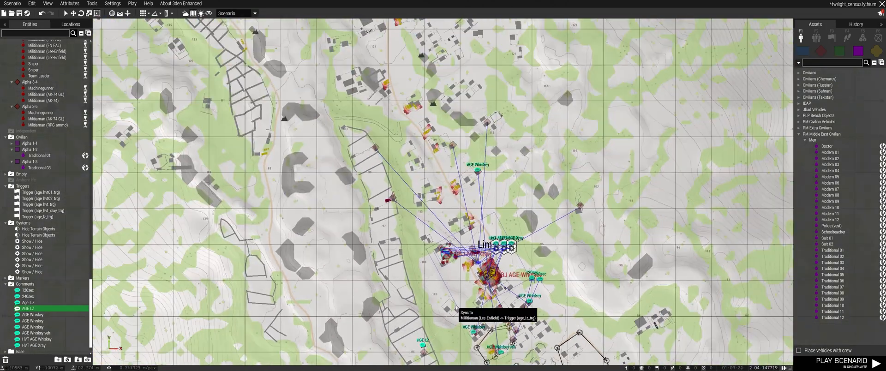
scroll(421, 342, "up", 6)
key("ctrl+c")
scroll(371, 223, "down", 6)
right_click_drag(371, 223, 385, 286)
scroll(352, 97, "up", 5)
key("ctrl+v")
scroll(473, 126, "down", 5)
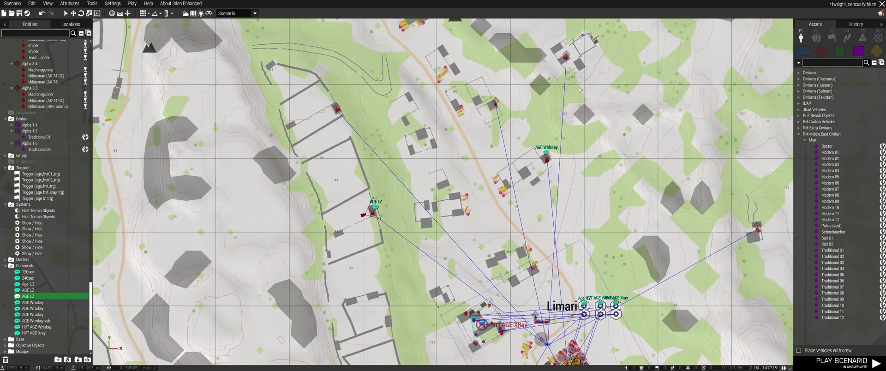
Step: Paste AGE LZ comments beside the militia groups in the two northernmost compounds above the AGE Whiskey comment
scroll(528, 154, "up", 6)
key("ctrl+v")
scroll(529, 154, "down", 5)
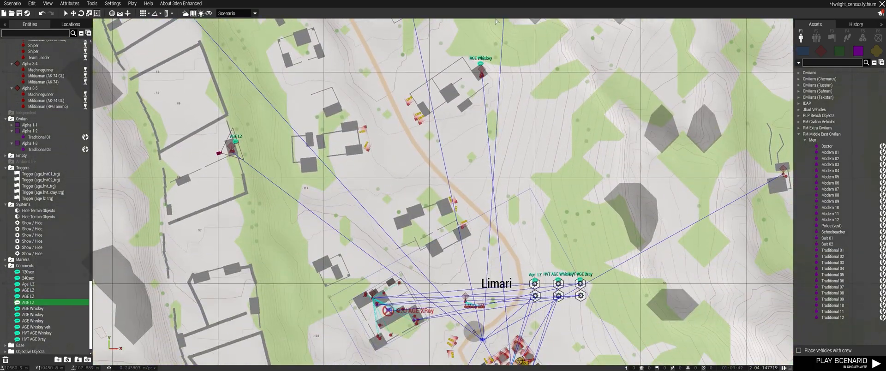
scroll(432, 115, "up", 6)
key("ctrl+v")
scroll(526, 226, "down", 5)
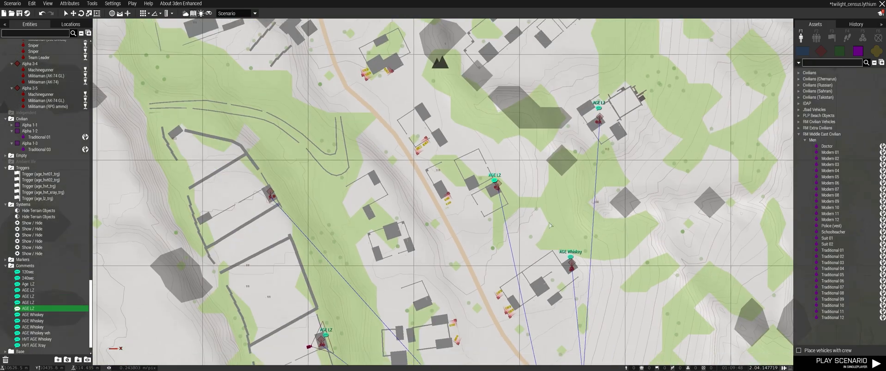
Step: Paste AGE LZ comments beside the militia groups in the compound south of Limari and the isolated hillside compound to the northeast
right_click_drag(592, 322, 516, 99)
right_click_drag(581, 355, 551, 111)
scroll(495, 203, "up", 5)
key("ctrl+v")
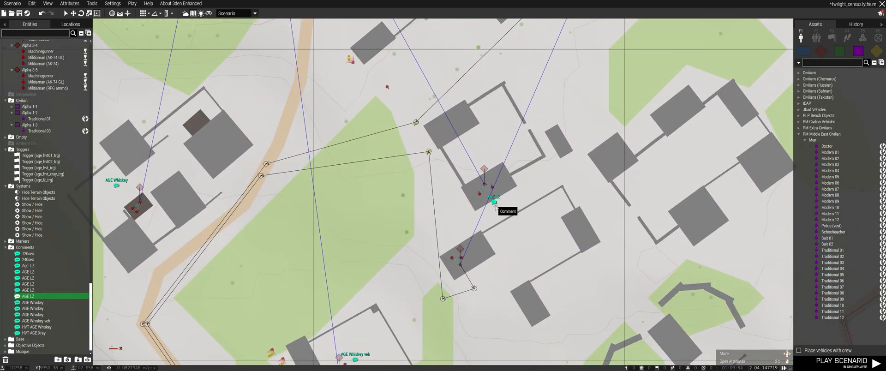
scroll(486, 162, "down", 6)
scroll(534, 273, "up", 3)
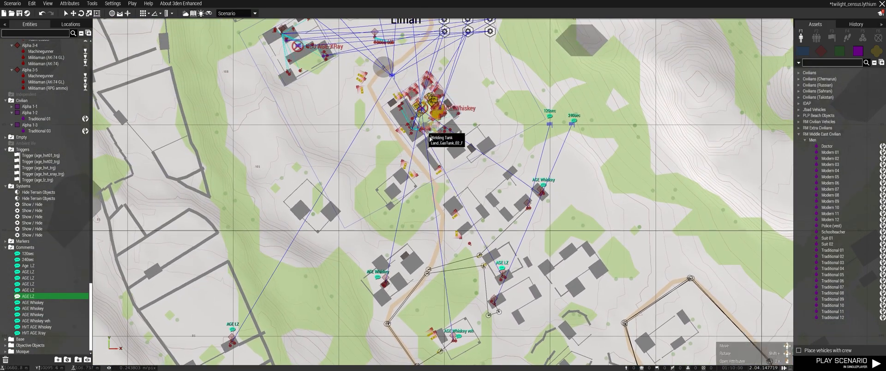
right_click_drag(468, 39, 375, 250)
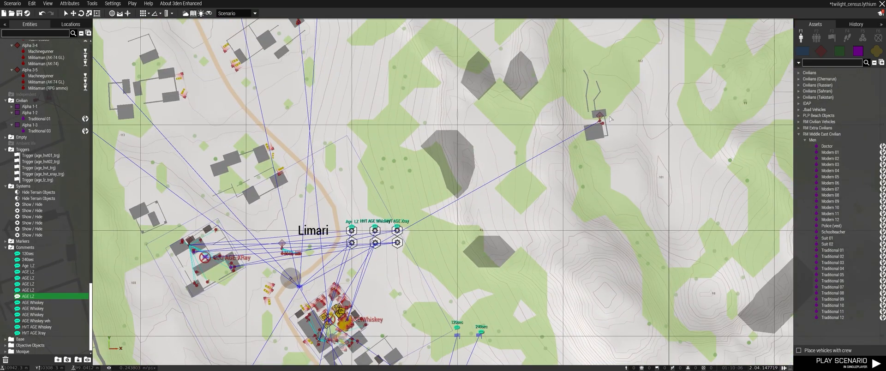
key("ctrl+v")
right_click_drag(548, 320, 553, 72)
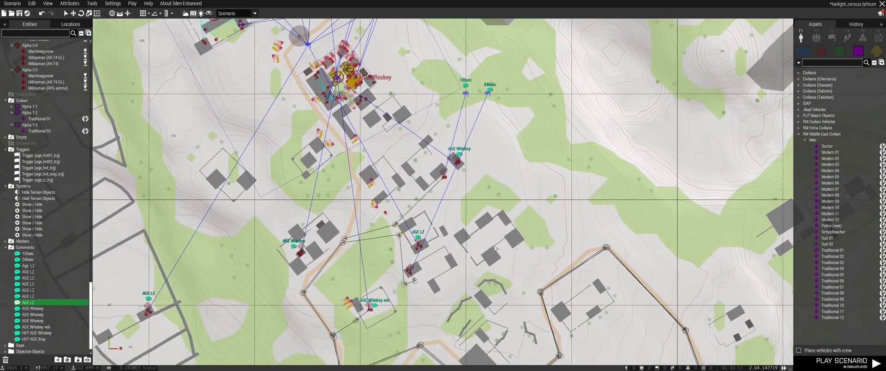
Step: Examine the comment labels, timer triggers and sync connections of the militia groups around Limari and its southern compounds
scroll(493, 88, "up", 5)
right_click_drag(360, 77, 386, 166)
left_click(503, 184)
scroll(510, 230, "down", 4)
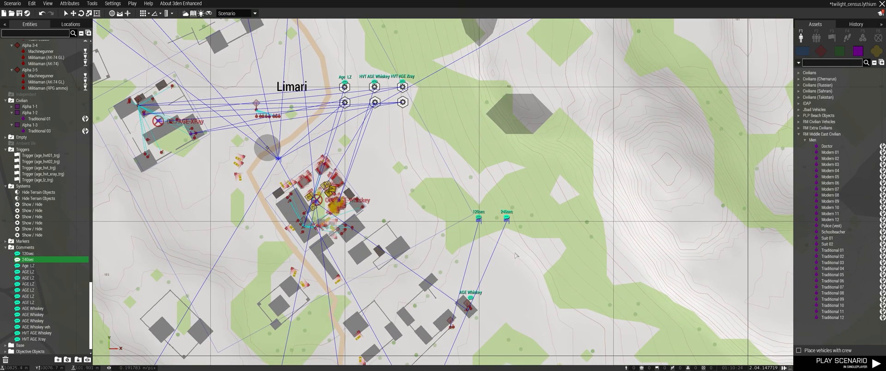
scroll(516, 256, "down", 1)
scroll(516, 265, "down", 1)
right_click_drag(403, 179, 436, 192)
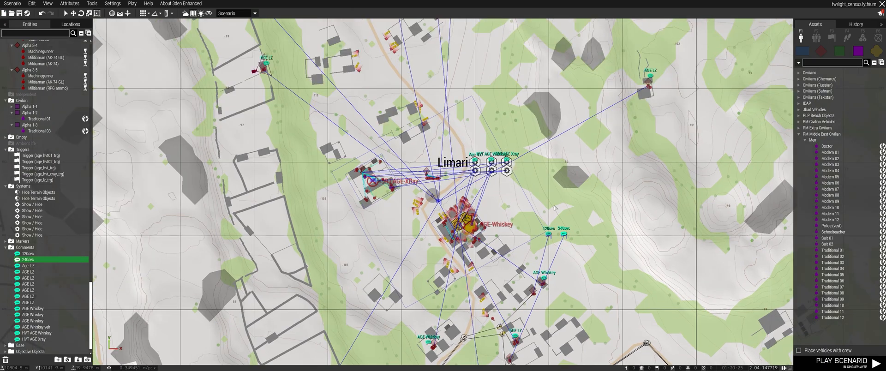
scroll(500, 253, "up", 3)
right_click_drag(430, 217, 488, 229)
scroll(484, 233, "down", 1)
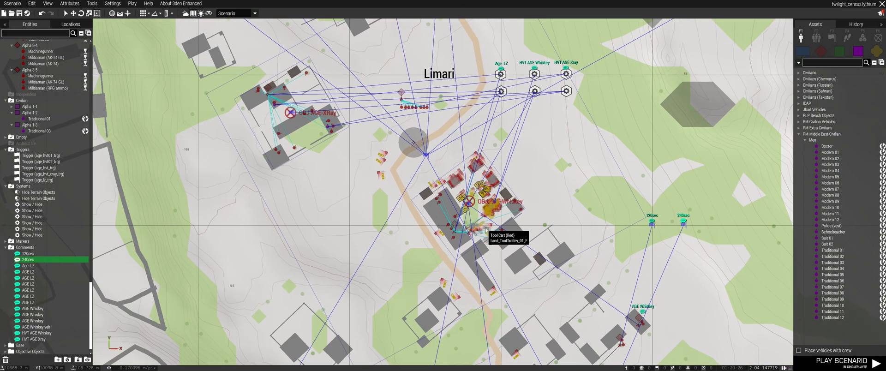
right_click_drag(396, 179, 452, 263)
scroll(451, 263, "down", 4)
scroll(452, 263, "up", 1)
right_click_drag(561, 332, 561, 235)
scroll(562, 236, "up", 3)
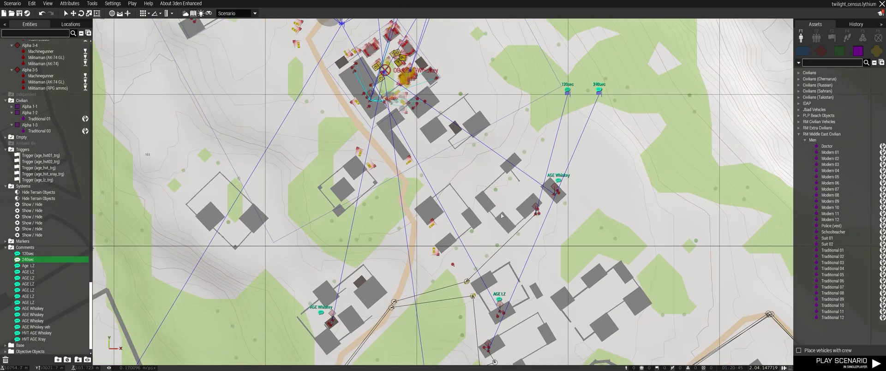
right_click_drag(518, 198, 525, 180)
Step: Place a comment titled ADE Whiskey 120 veh and position it beside the militia group next to the southeastern AGE Whiskey comment
right_click(524, 181)
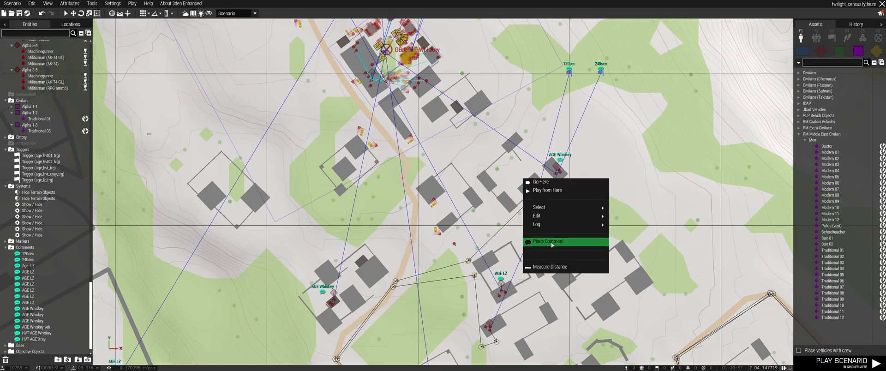
left_click(554, 242)
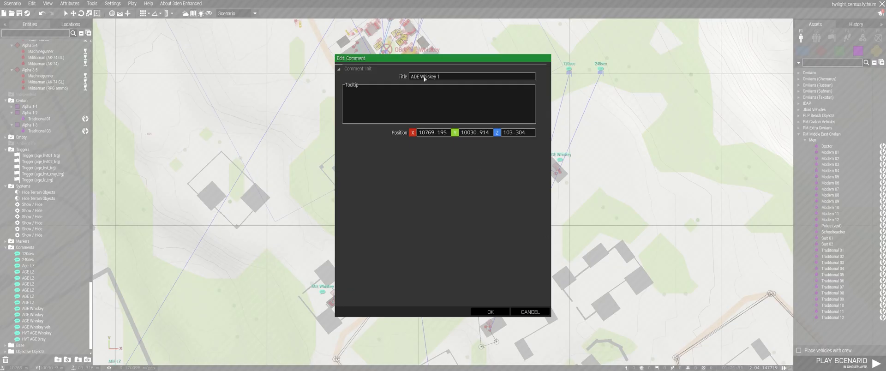
key("Return")
scroll(533, 199, "up", 3)
left_click_drag(518, 165, 540, 166)
Step: Paste a copy of the ADE Whiskey 120 veh comment at the building below the southern AGE LZ group and retitle it ADE Whiskey 240 veh
scroll(650, 170, "down", 3)
left_click(625, 73)
right_click_drag(660, 206, 640, 177)
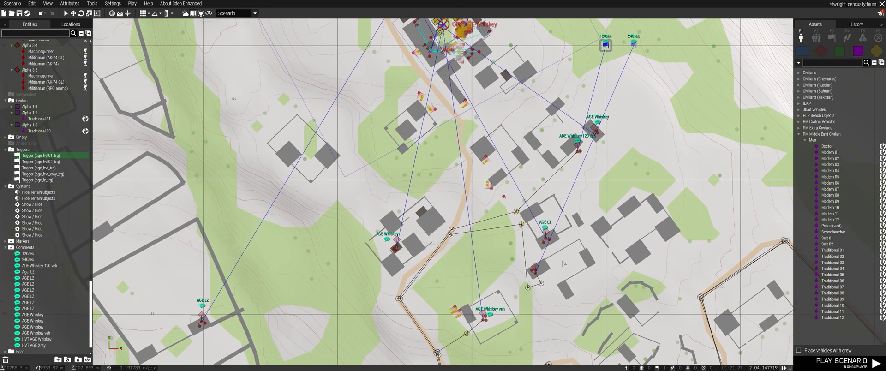
scroll(562, 263, "down", 4)
scroll(593, 165, "up", 4)
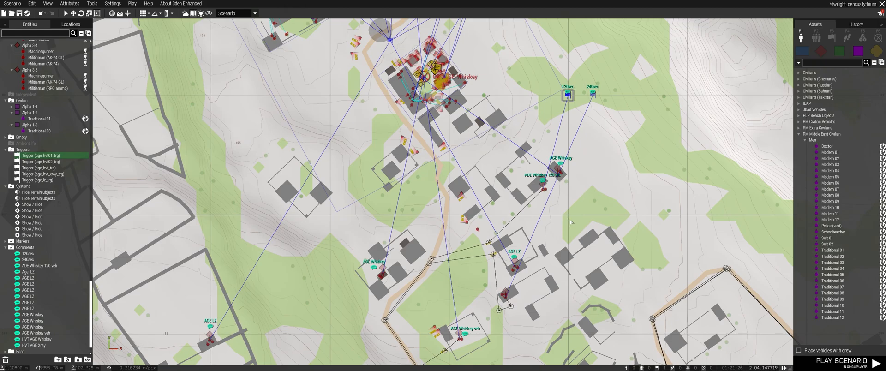
scroll(521, 289, "up", 3)
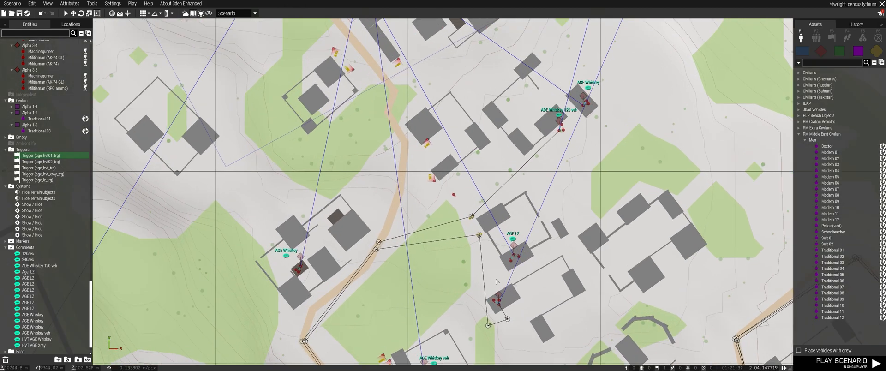
key("ctrl+v")
key("Delete")
key("ctrl+c")
key("ctrl+v")
double_click(497, 290)
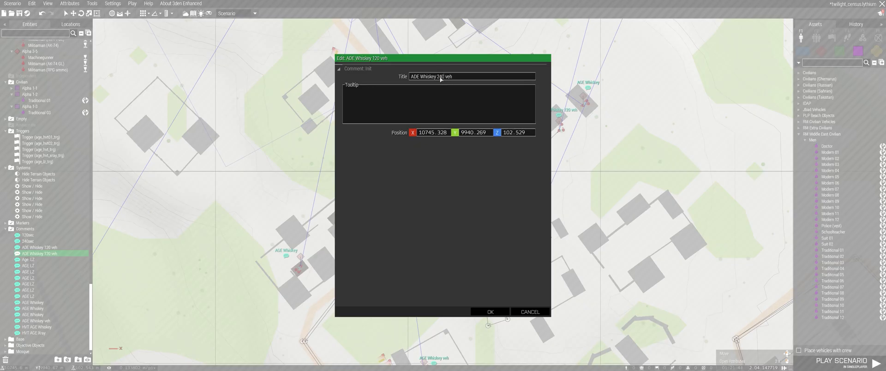
left_click(493, 313)
Step: Examine the labelled militia groups, their sync lines and the waypoint routes in the compounds south of Limari
scroll(533, 244, "down", 6)
scroll(599, 166, "up", 1)
mouse_move(598, 166)
right_mouse_down()
mouse_move(602, 178)
mouse_move(607, 160)
mouse_move(589, 162)
right_mouse_up()
right_click_drag(458, 175, 467, 214)
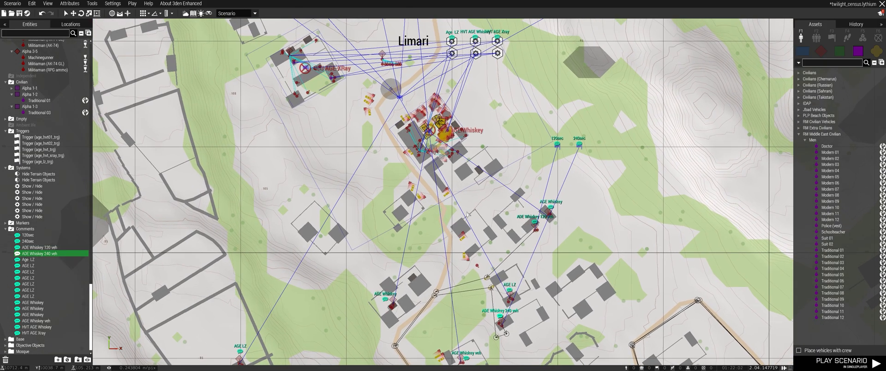
scroll(452, 138, "up", 5)
scroll(453, 141, "down", 4)
right_click_drag(477, 308, 407, 220)
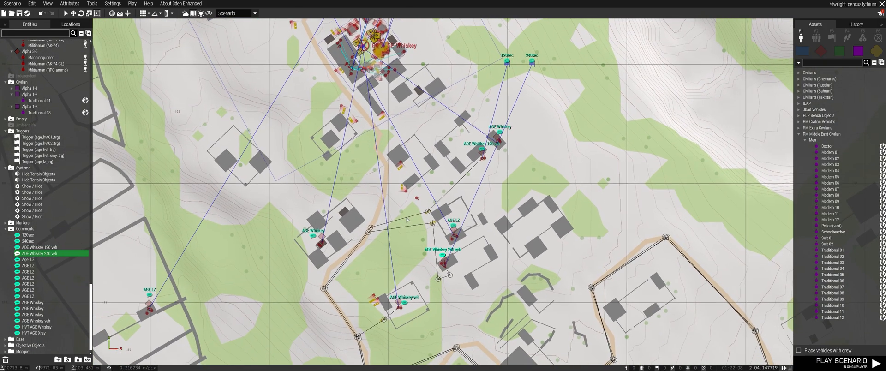
scroll(438, 278, "up", 3)
right_click_drag(425, 296, 427, 246)
scroll(427, 245, "down", 3)
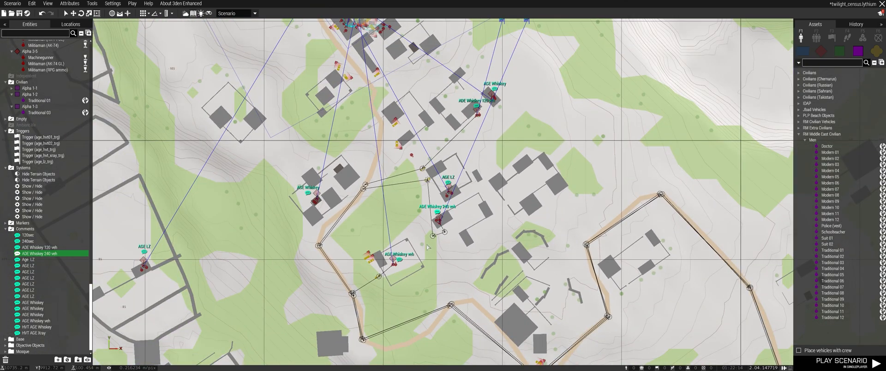
Step: Copy a three-man militia group and paste it inside a building of the compound east of the southern AGE LZ group
scroll(496, 108, "up", 2)
right_click_drag(491, 106, 486, 149)
scroll(486, 144, "up", 3)
double_click(477, 137)
key("Escape")
left_click_drag(468, 122, 493, 141)
scroll(493, 147, "down", 4)
right_click_drag(576, 286, 618, 218)
scroll(545, 212, "up", 3)
key("m")
key("w")
key("w")
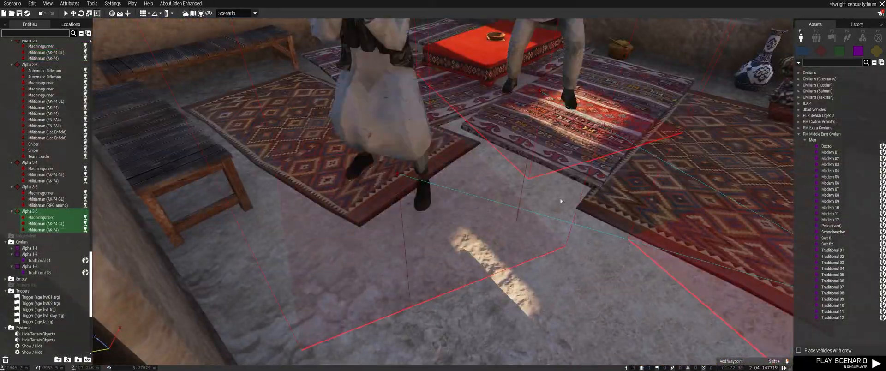
Step: Sync the age_hvt01_trg trigger to the AK-74 militiaman of the group in the eastern compound
key("s")
right_click_drag(399, 176, 524, 224)
left_click(573, 148)
key("q")
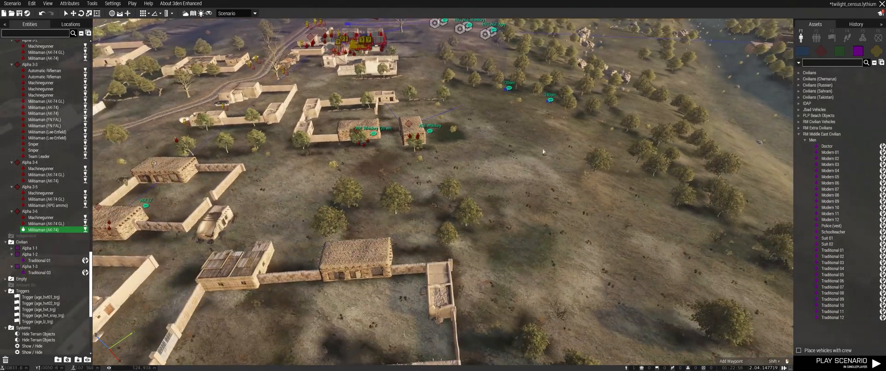
right_click(507, 95)
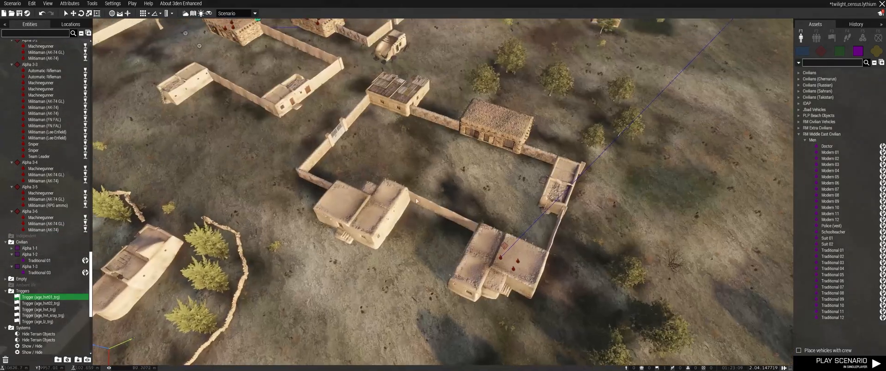
key("a")
key("w")
Step: Paste a militia group of machinegunner, AK-74 GL and RPG ammo bearer at the house across the road from the AGE Whiskey veh compound
right_click_drag(432, 210, 540, 241)
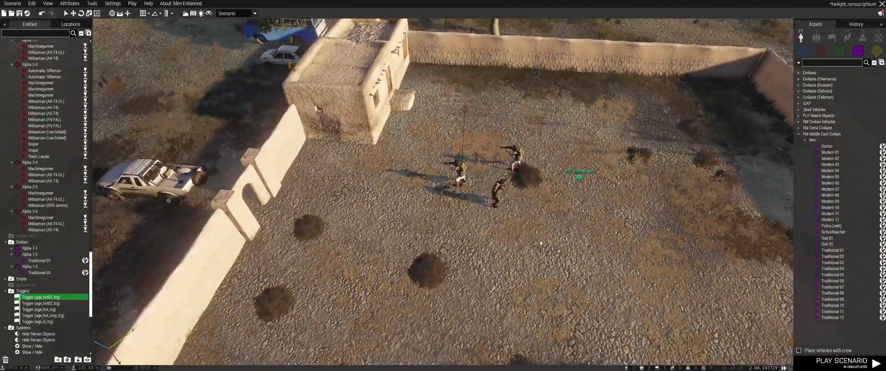
scroll(523, 201, "down", 5)
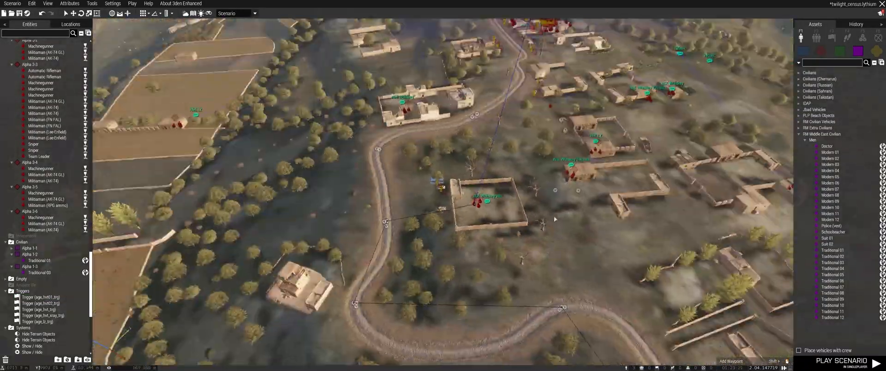
right_click_drag(517, 207, 545, 219)
key("w")
right_click_drag(609, 202, 655, 195)
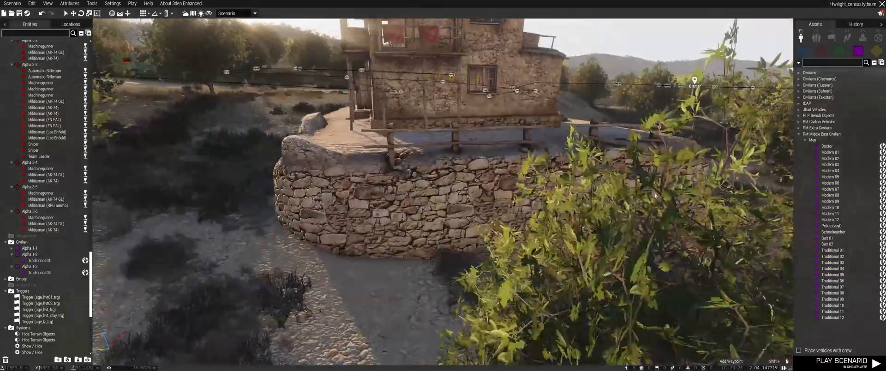
key("ctrl+v")
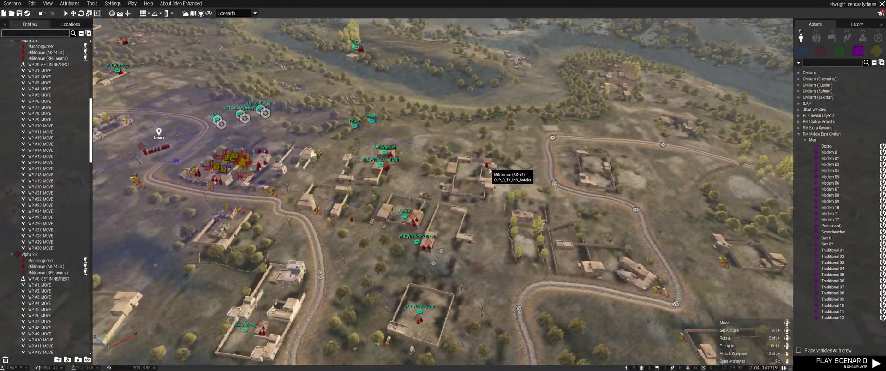
Step: Apply the jebus_fnc_main Init script with LIVES= [1,1] to the roadside house group's AK-74 GL militiaman
double_click(490, 170)
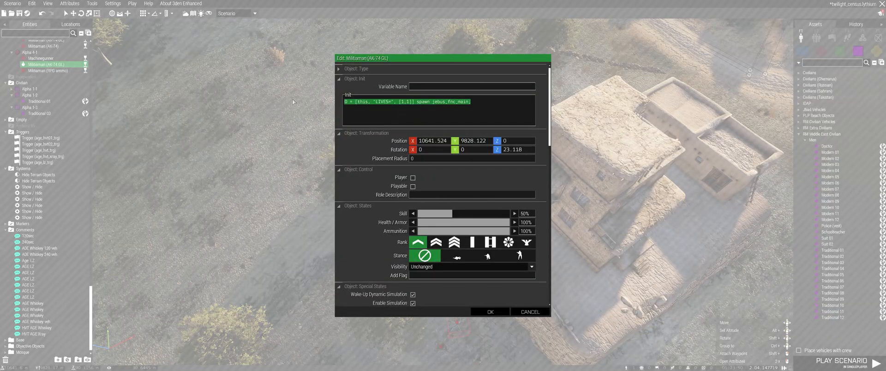
left_click(497, 314)
scroll(460, 325, "down", 10)
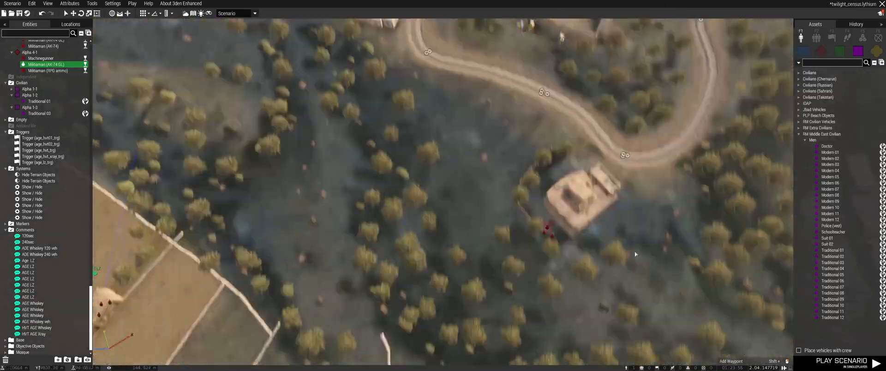
Step: Sync the age_hvt01_trg trigger to the militia group at the house west of the road
right_click(419, 64)
mouse_move(445, 66)
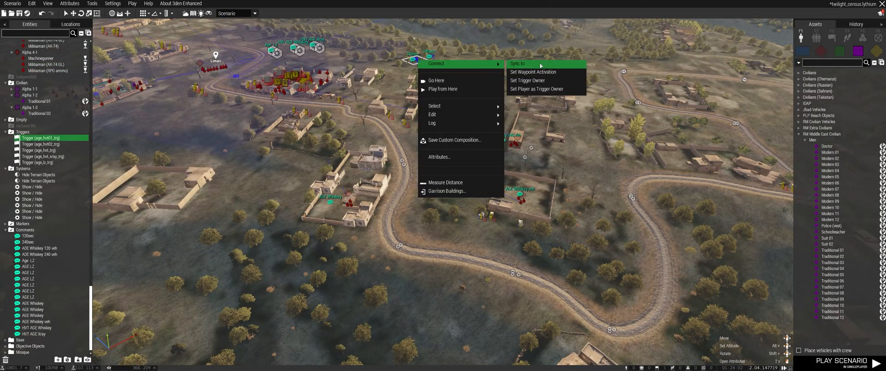
left_click(537, 66)
right_click_drag(500, 138, 485, 249)
scroll(533, 148, "up", 8)
left_click(524, 164)
Step: Paste a copy of the ADE Whiskey 120 veh comment at the eastern compound's militia building and retitle it ADE Whiskey 120
right_click_drag(525, 165, 586, 151)
key("w")
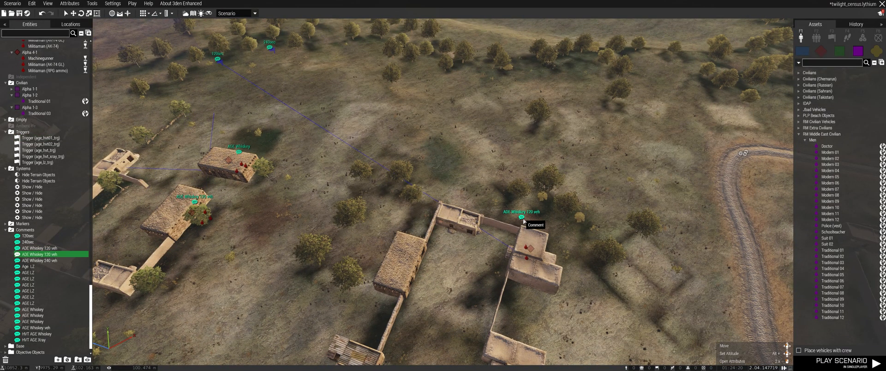
double_click(522, 218)
key("BackSpace")
left_click(503, 311)
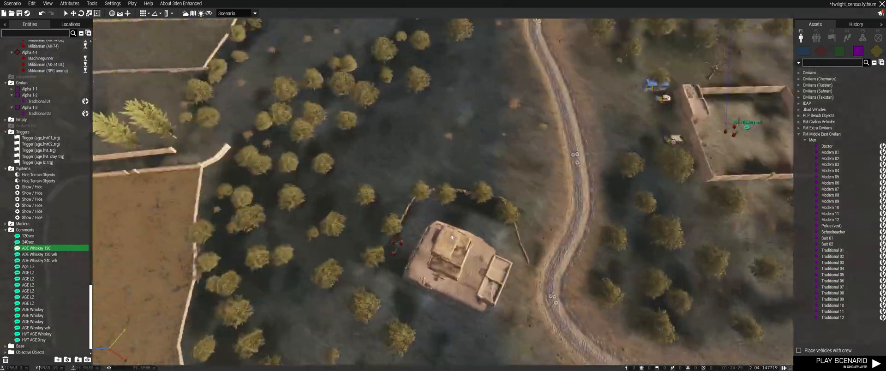
Step: Paste a copy of the ADE Whiskey 120 comment beside the militia group at the house west of the road
scroll(420, 260, "up", 3)
scroll(418, 274, "down", 5)
right_click_drag(417, 273, 387, 203)
key("w")
scroll(494, 205, "up", 4)
Step: Copy the militia group from the AGE Whiskey building and paste it inside the tin-roofed building of the walled compound south of Limari's market stalls
key("w")
key("w")
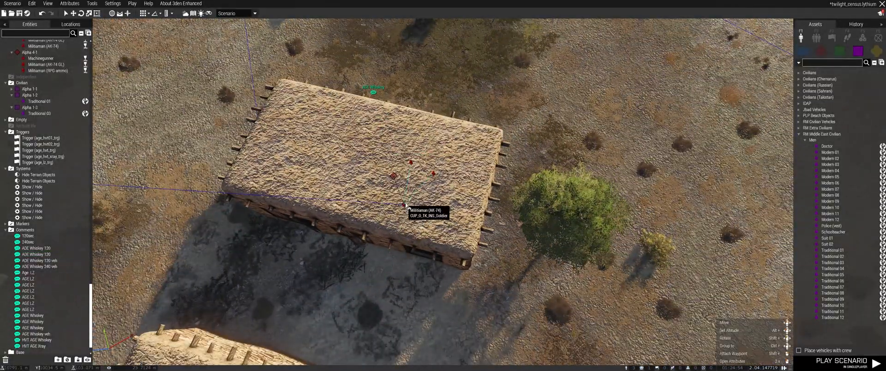
left_click(406, 206)
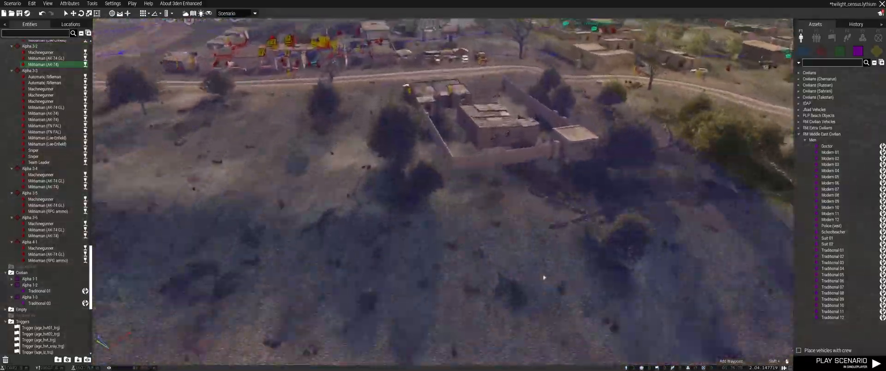
key("w")
right_click_drag(543, 277, 383, 255)
key("w")
key("ctrl+v")
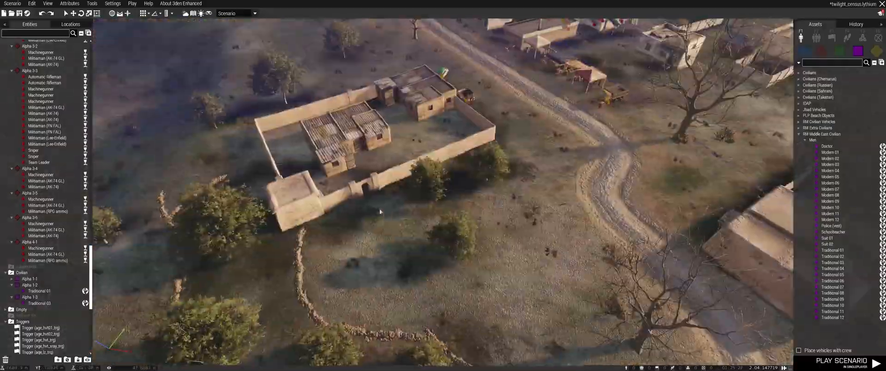
key("w")
right_click_drag(381, 212, 419, 208)
key("w")
key("w")
key("ctrl+v")
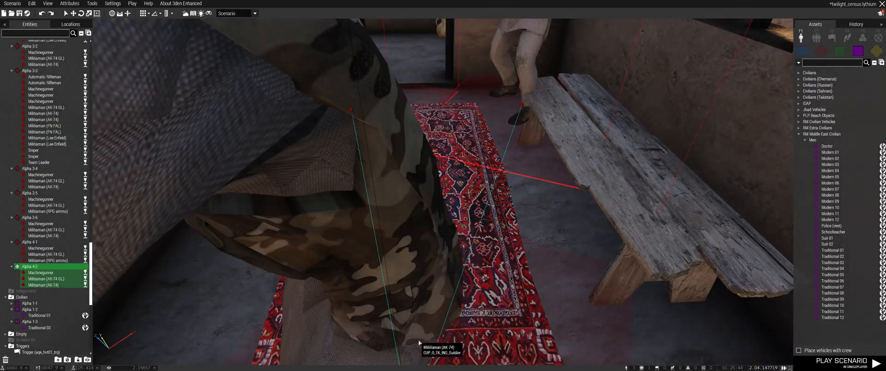
Step: Open the attributes of a militiaman in the tin-roofed building and accept them
key("s")
key("q")
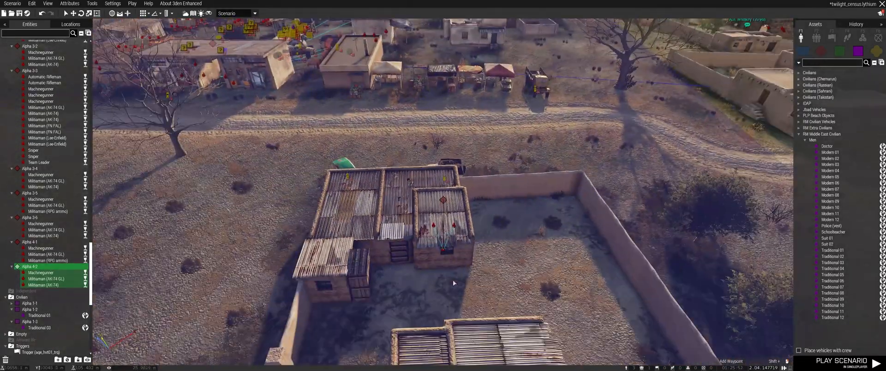
double_click(445, 251)
left_click(506, 314)
Step: Try to sync a timer trigger with a militiaman in the tin-roofed building south of the market
key("q")
right_click_drag(542, 296, 529, 310)
key("w")
right_click(522, 126)
mouse_move(586, 135)
left_click(622, 130)
right_click_drag(618, 134, 598, 202)
scroll(471, 266, "up", 8)
left_click(459, 255)
key("s")
right_click(434, 255)
mouse_move(498, 169)
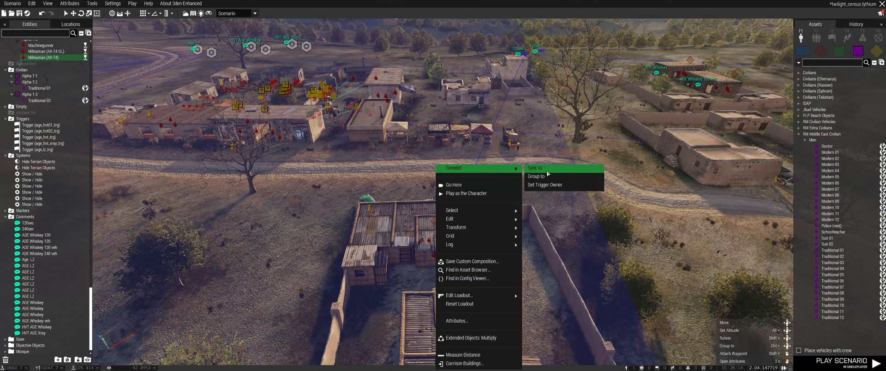
left_click(549, 169)
right_click_drag(544, 53, 469, 170)
key("w")
Step: Sync the age_hvt02_trg trigger to the AK-74 militiaman in the tin-roofed building
right_click(462, 132)
mouse_move(508, 135)
left_click(576, 136)
key("s")
scroll(392, 254, "up", 5)
left_click(401, 245)
right_click_drag(401, 245, 618, 237)
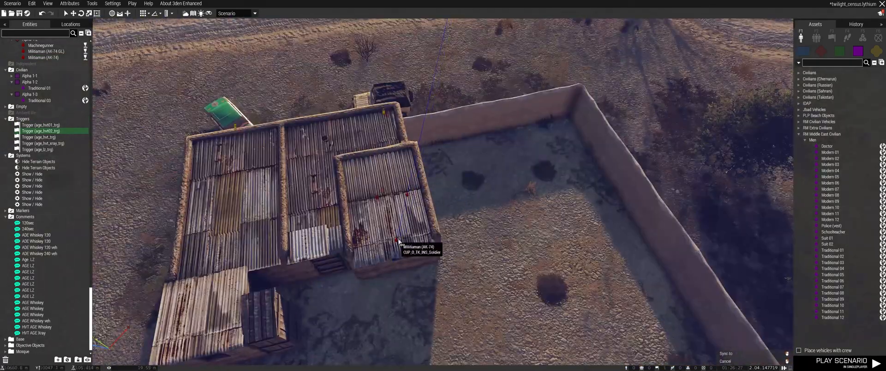
Step: Paste an ADE Whiskey 120 comment at the tin-roofed building, retitle it ADE Whiskey 240 and position it beside the militia group
scroll(621, 204, "down", 5)
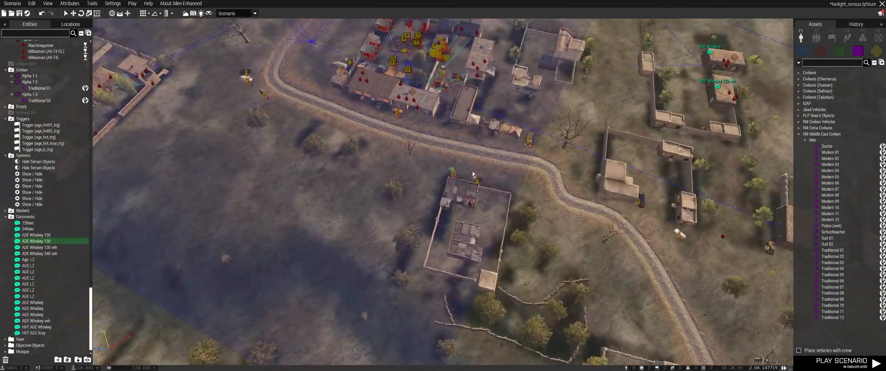
scroll(474, 188, "up", 3)
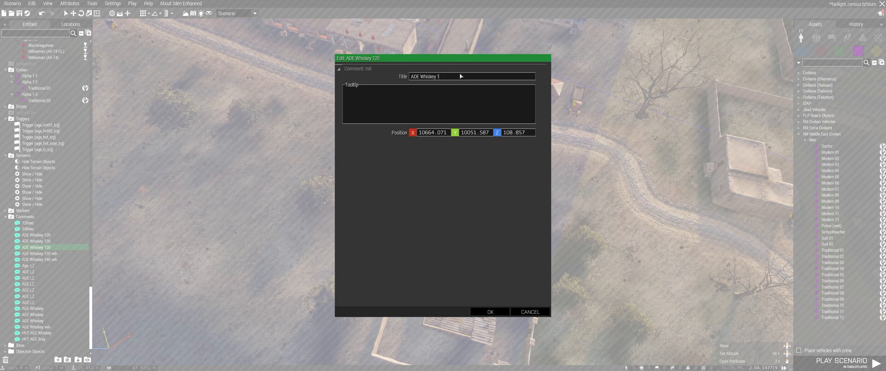
left_click(490, 312)
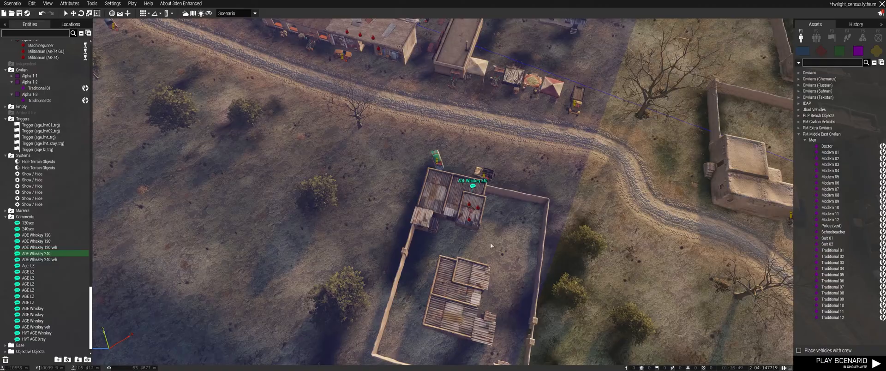
scroll(462, 194, "up", 3)
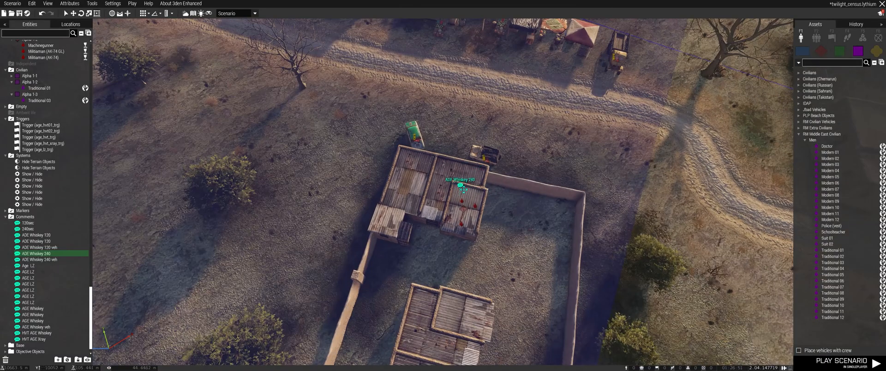
scroll(464, 226, "down", 3)
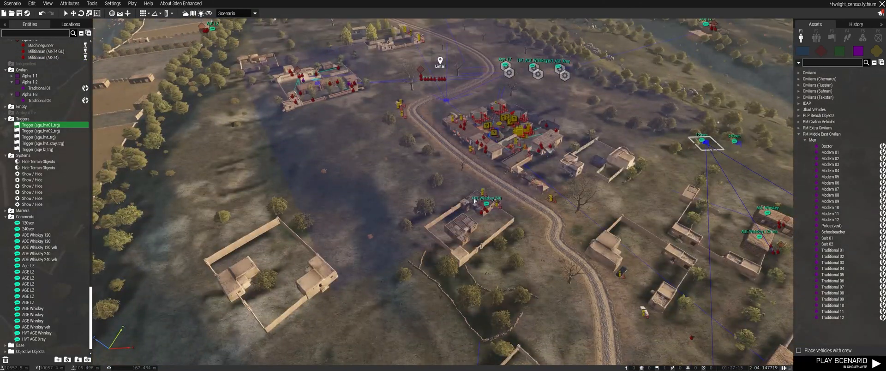
Step: Copy the militia group from the eastern ADE Whiskey 120 building and paste it inside the stone building of the compound north of Limari
key("w")
right_click_drag(474, 201, 467, 197)
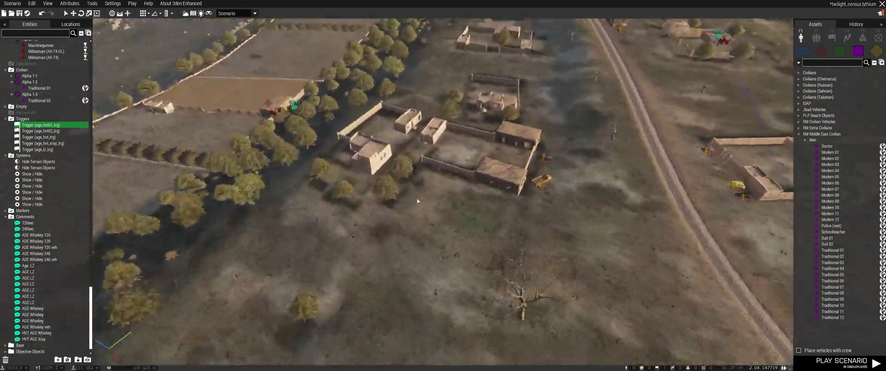
key("w")
right_click_drag(417, 201, 400, 194)
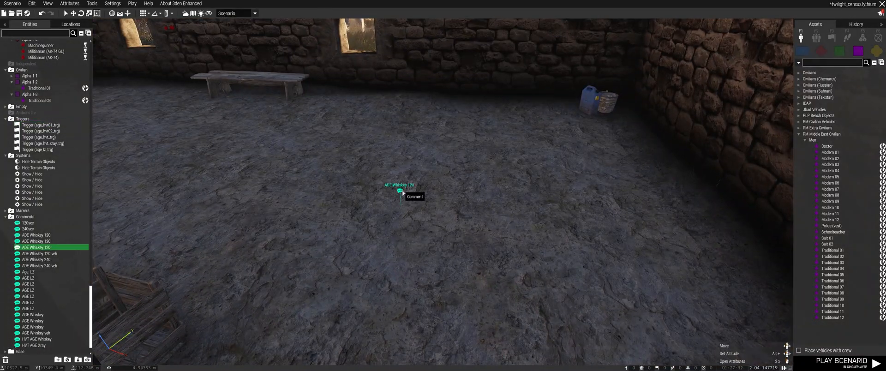
key("m")
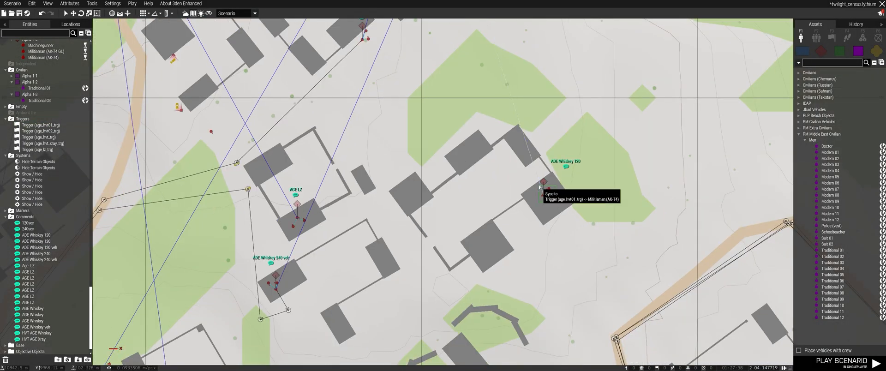
left_click(543, 184)
scroll(543, 193, "down", 8)
scroll(422, 180, "up", 8)
scroll(404, 106, "up", 2)
left_click(427, 111)
key("m")
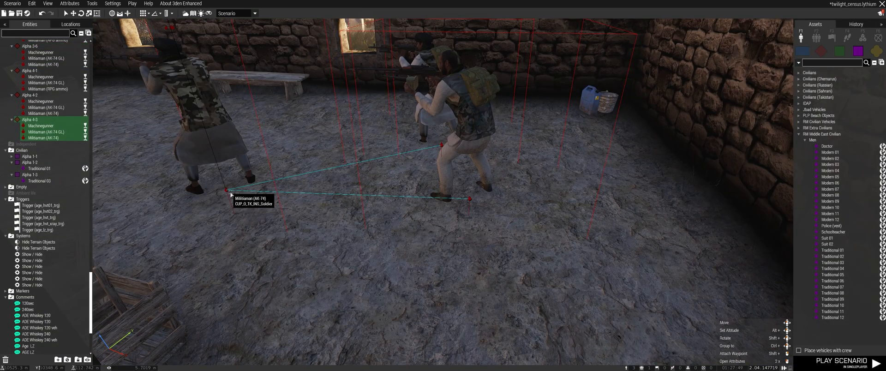
Step: Check the AK-74 militiaman's attributes and add a Militiaman (Lee-Enfield) to the group in the northern stone building
double_click(231, 194)
left_click(530, 310)
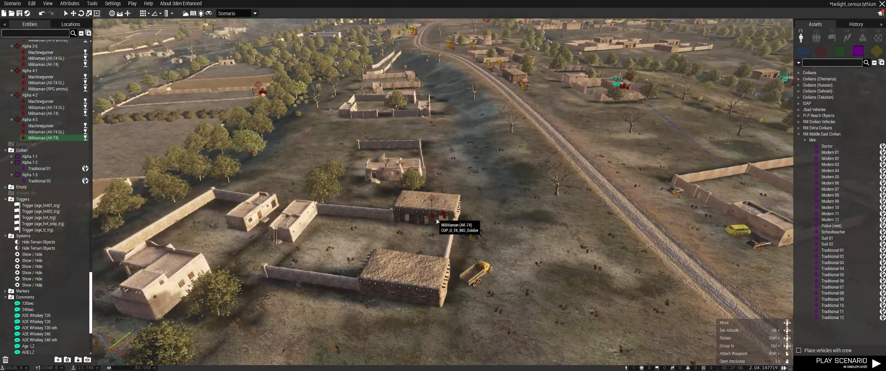
scroll(425, 223, "up", 10)
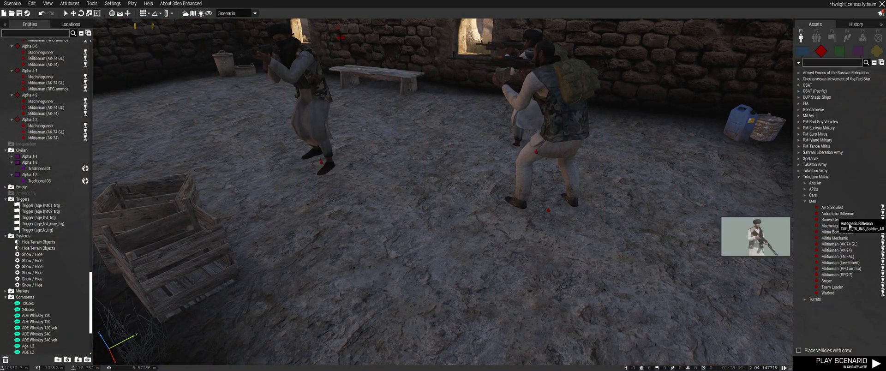
left_click(839, 262)
left_click(235, 128)
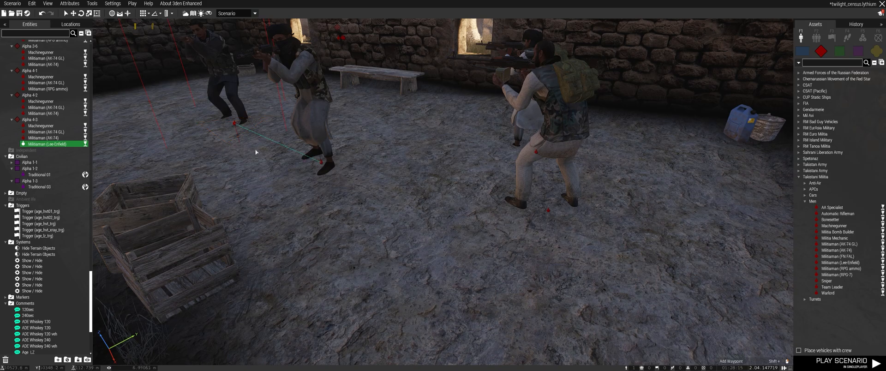
Step: Sync the northern compound group's AK-74 militiaman to the LZ activation at Limari
key("m")
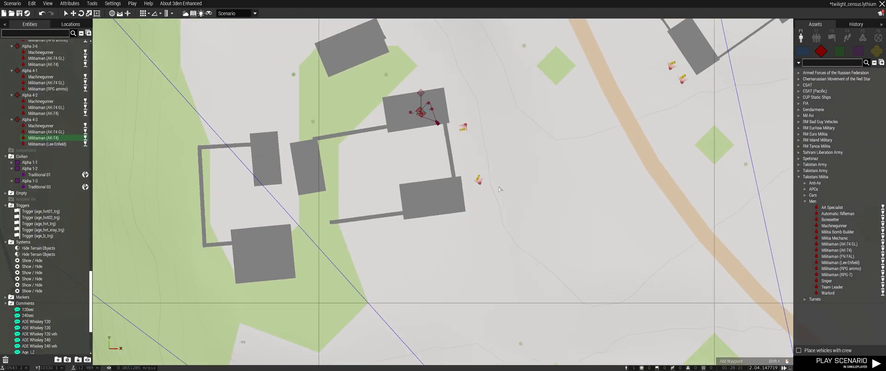
right_click(422, 114)
scroll(434, 184, "down", 5)
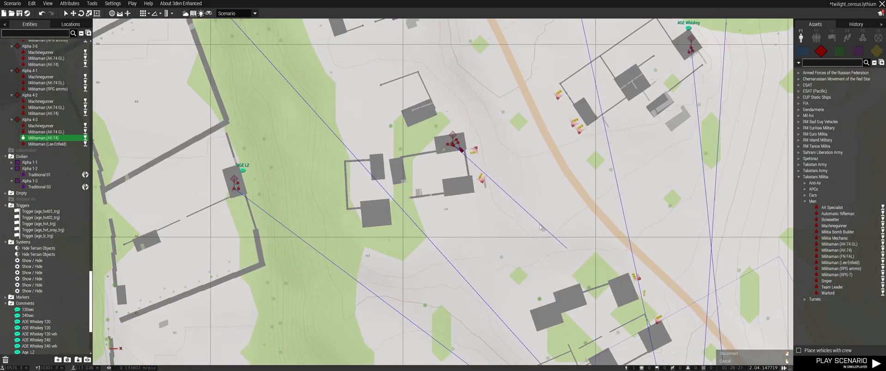
left_click(445, 215)
right_click_drag(446, 217, 460, 229)
right_click_drag(676, 358, 570, 70)
right_click_drag(551, 286, 550, 245)
left_click(536, 230)
Step: Paste a copy of an AGE LZ comment beside the militia group in the northern compound
scroll(547, 229, "down", 5)
scroll(488, 155, "up", 8)
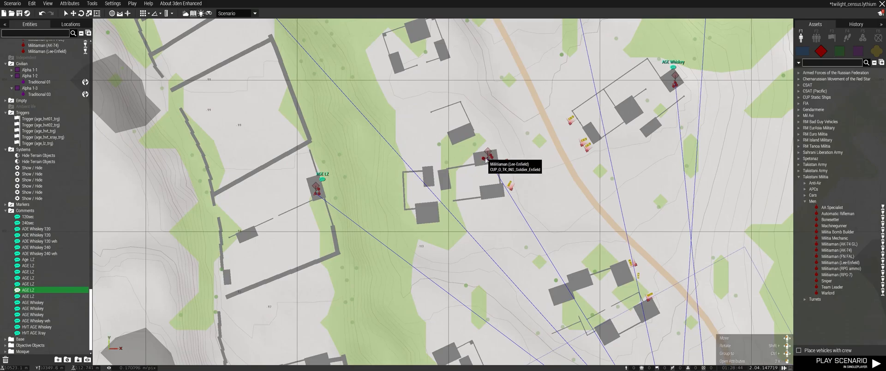
scroll(497, 145, "down", 6)
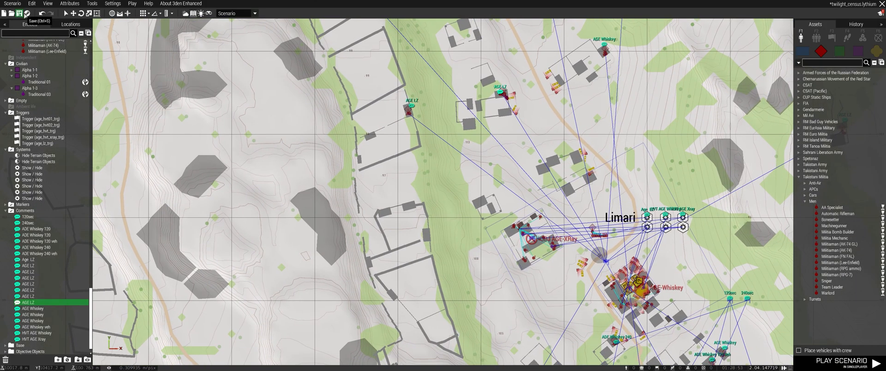
Step: Save the scenario
left_click(26, 13)
scroll(543, 249, "up", 6)
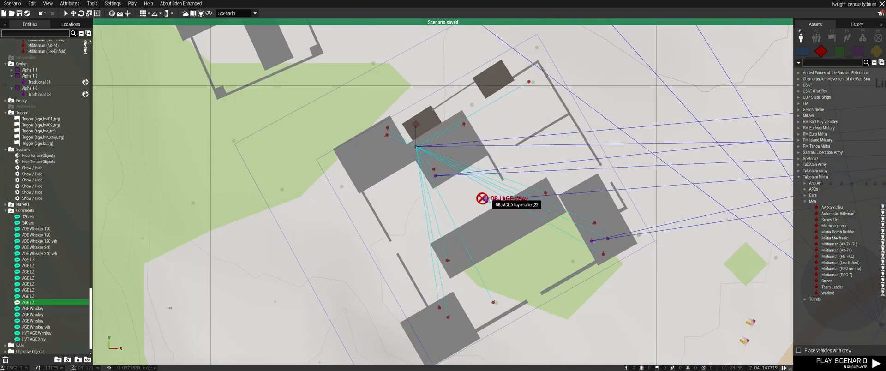
scroll(553, 244, "down", 6)
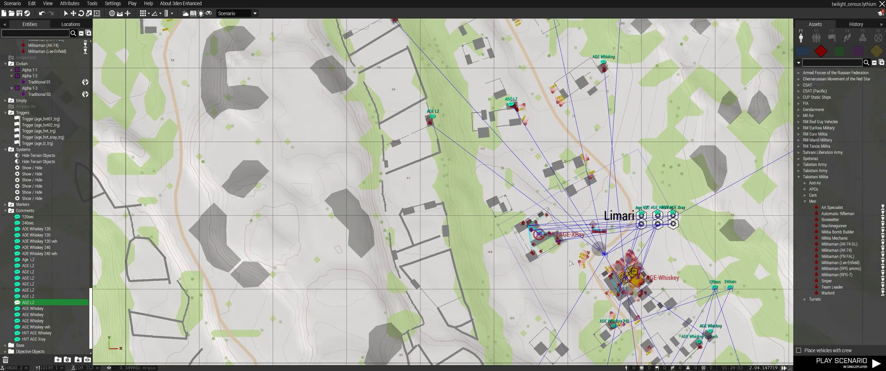
Step: Place a rectangle area marker beside the OBJ AGE XRay compound and set its variable name to 2
scroll(567, 264, "up", 4)
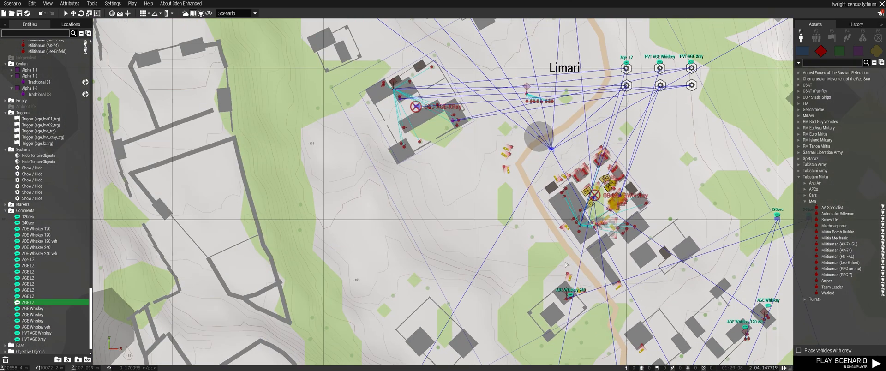
scroll(566, 264, "up", 3)
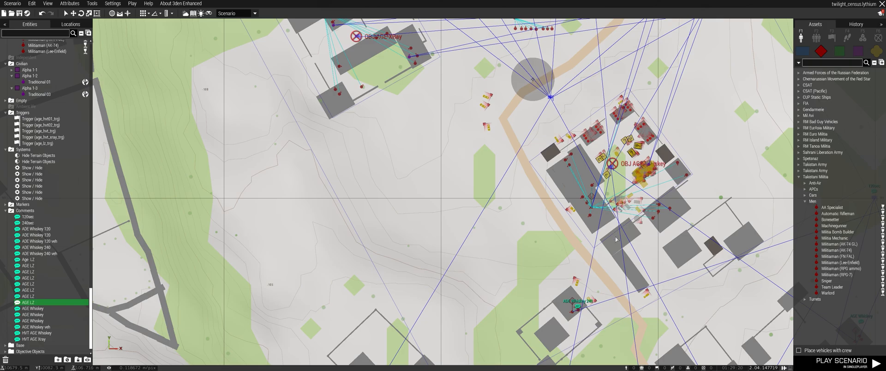
right_click_drag(615, 239, 715, 319)
right_click_drag(584, 262, 613, 308)
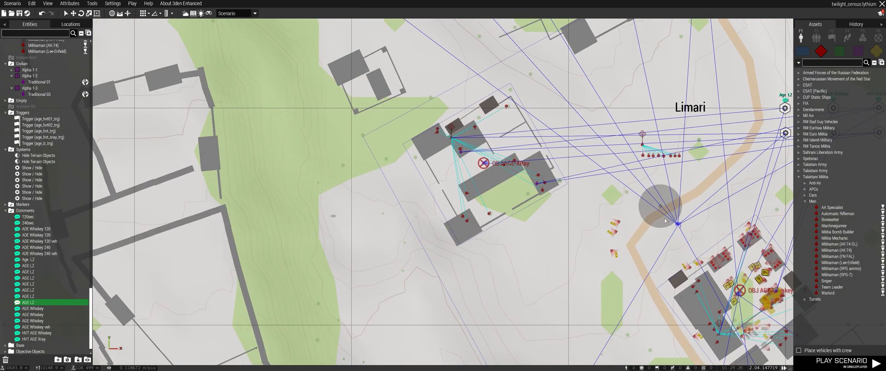
left_click(877, 38)
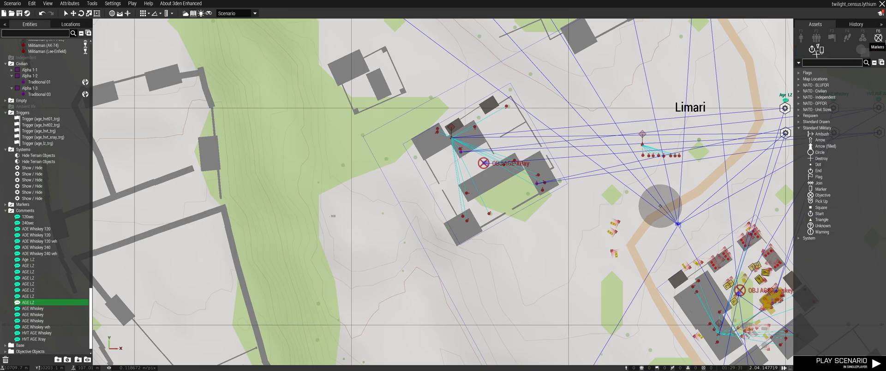
left_click(860, 49)
left_click(493, 152)
left_click_drag(493, 152, 549, 125)
double_click(550, 123)
double_click(417, 77)
type("2")
left_click(490, 311)
Step: Position the rectangle marker over the OBJ AGE XRay compound, adjust its size and rotate it to match the buildings
left_click_drag(659, 225, 533, 85)
left_click_drag(478, 44, 485, 165)
left_click_drag(538, 210, 520, 196)
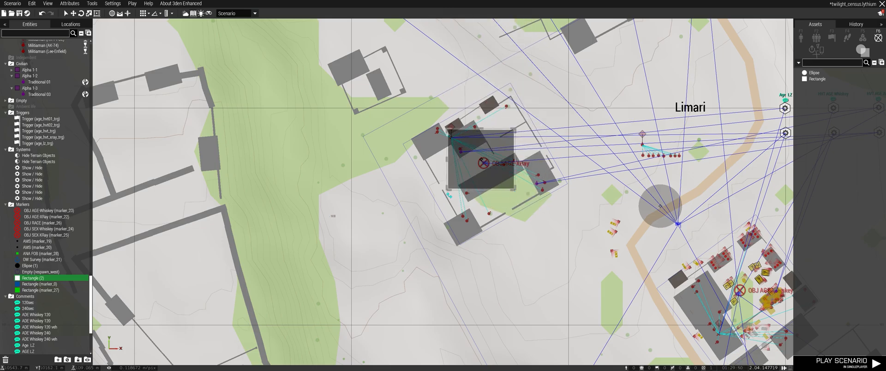
left_click_drag(448, 195, 472, 209, "shift")
left_click(526, 225)
Step: Paste a militia group of Machinegunner, Militiaman (AK-74 GL) and Militiaman (RPG ammo) at the compound northeast of OBJ AGE XRay
right_click_drag(528, 238, 531, 292)
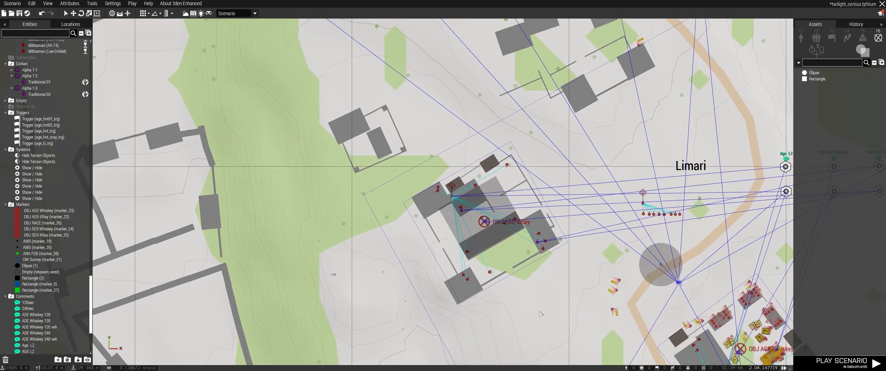
scroll(532, 295, "down", 4)
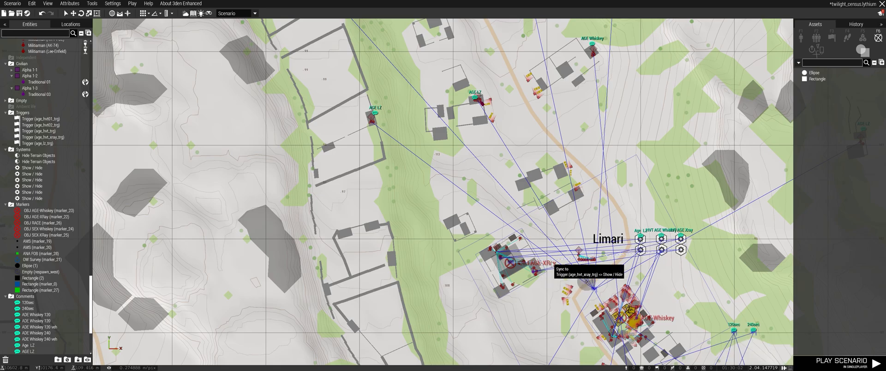
scroll(559, 279, "up", 4)
scroll(531, 281, "down", 5)
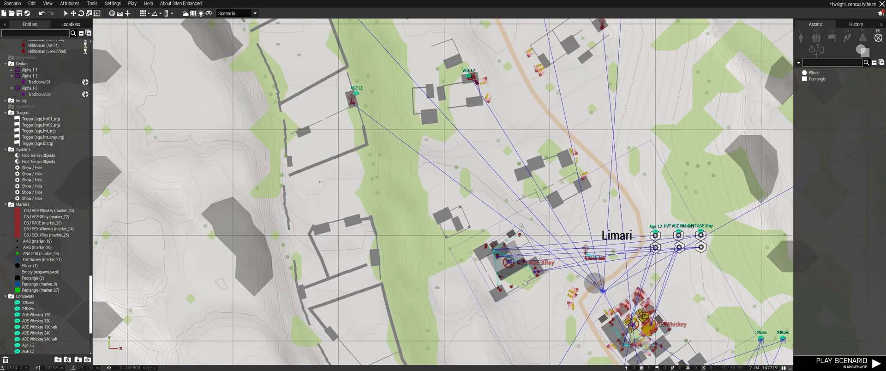
scroll(525, 283, "up", 1)
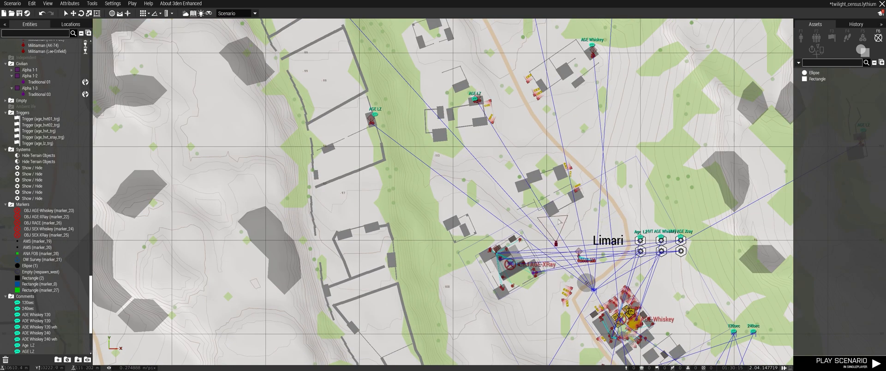
key("m")
right_click_drag(549, 228, 804, 206)
key("d")
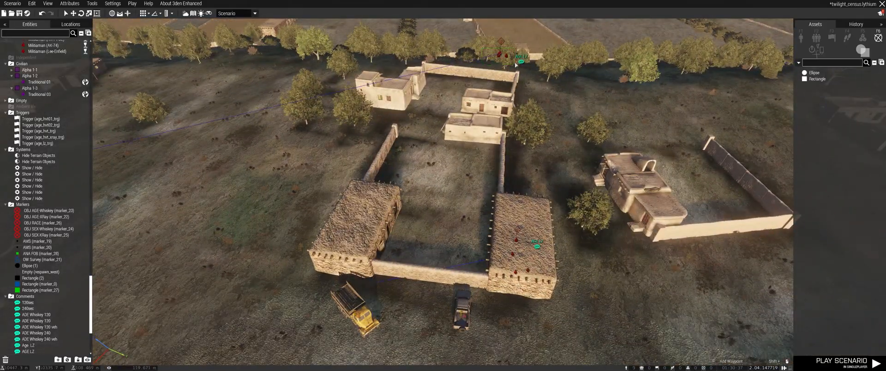
left_click_drag(516, 65, 519, 66)
right_click_drag(504, 55, 457, 197)
key("w")
key("ctrl+v")
Step: Set the GAIA_MOVE value in the pasted AK-74 GL militiaman's init code to "2"
left_click(457, 197)
double_click(501, 187)
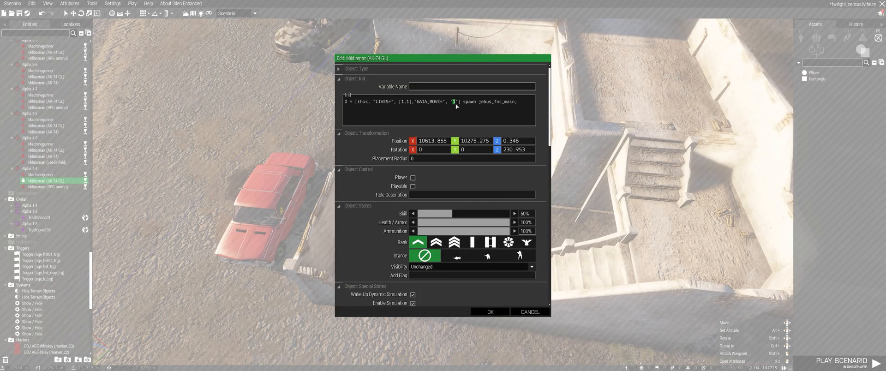
left_click(490, 312)
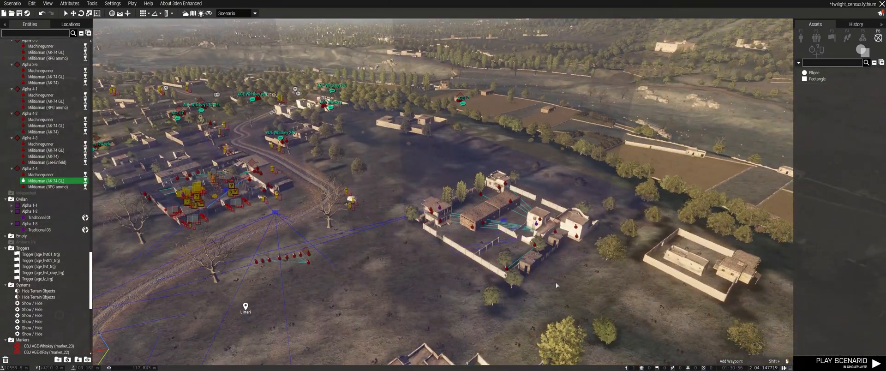
Step: Examine the rectangle marker, triggers and sync links around OBJ AGE XRay and the pasted militia group on the map
key("m")
key("m")
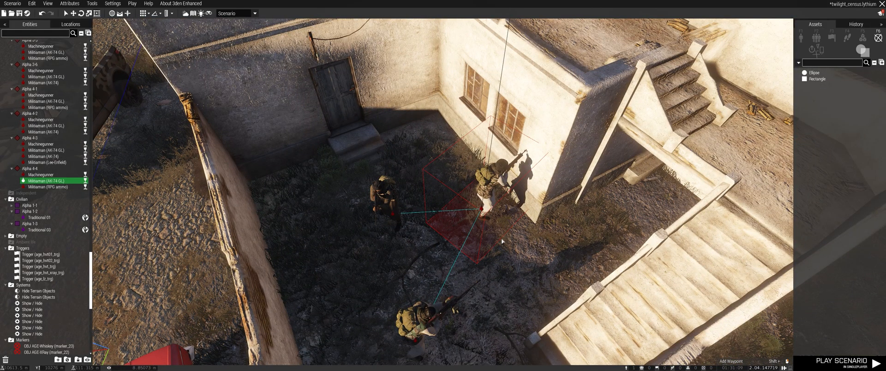
key("m")
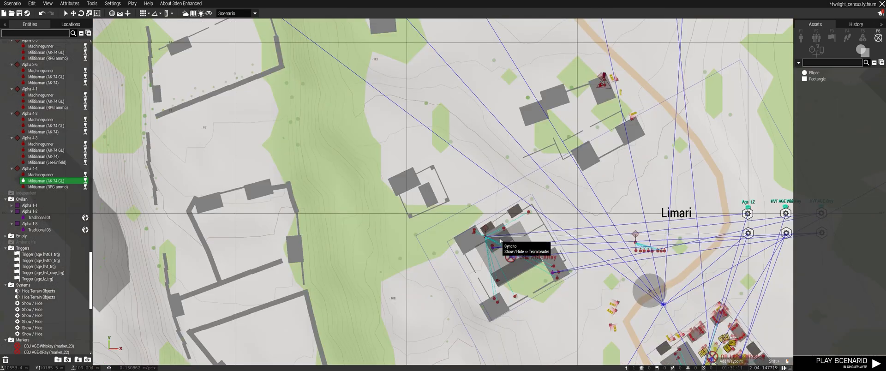
scroll(578, 265, "up", 4)
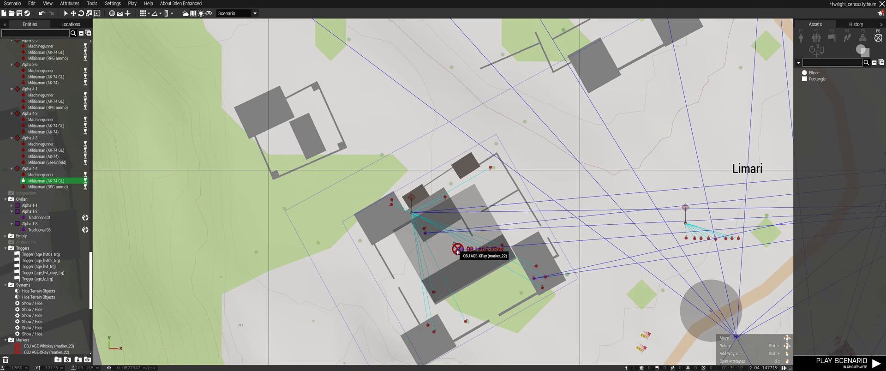
scroll(586, 156, "down", 2)
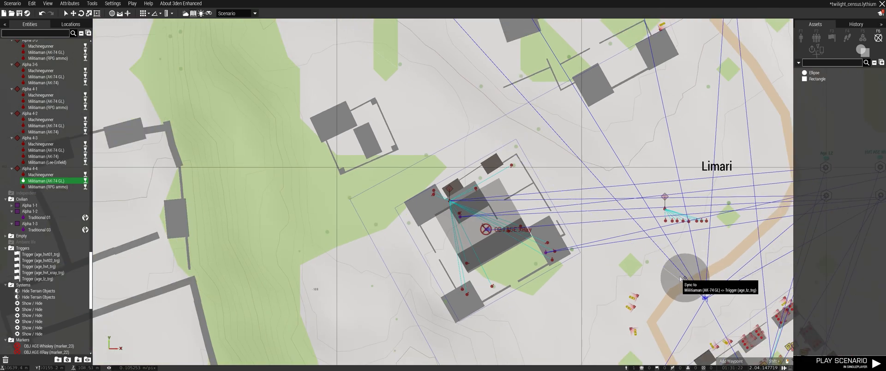
right_click_drag(542, 128, 538, 166)
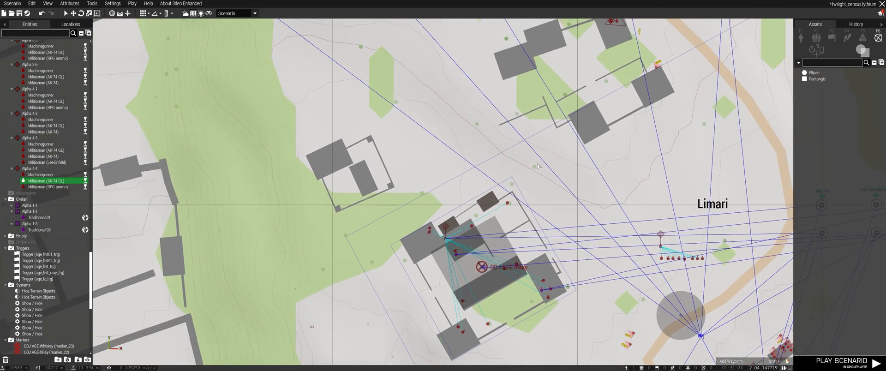
right_click_drag(625, 76, 614, 98)
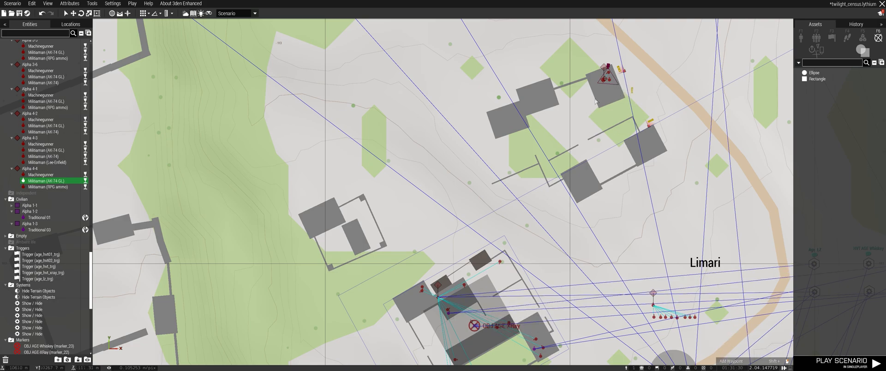
Step: Move the three pasted militiamen from the courtyard into the adjoining building and space them out inside the carpeted room
key("m")
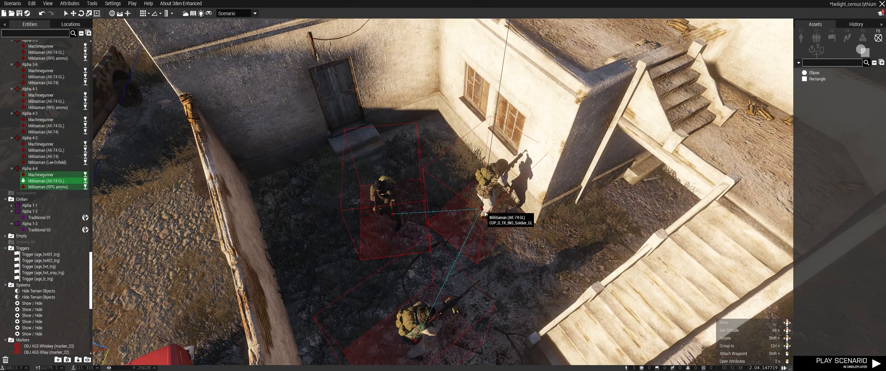
left_click_drag(484, 213, 572, 92)
scroll(551, 108, "up", 6)
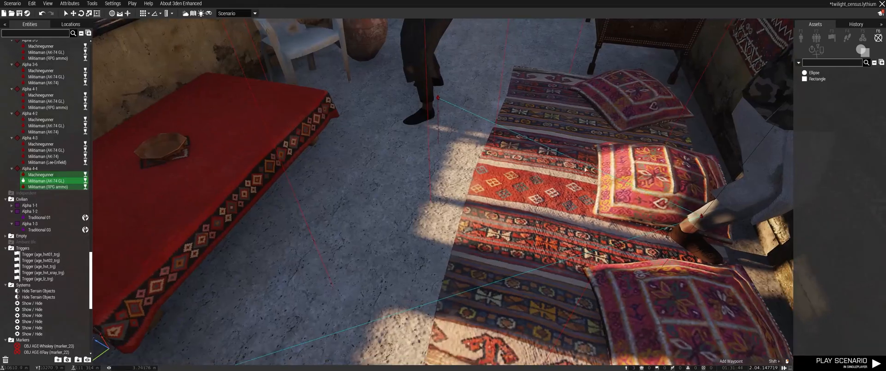
left_click_drag(701, 216, 503, 148)
right_click_drag(502, 148, 470, 232)
left_click(381, 302)
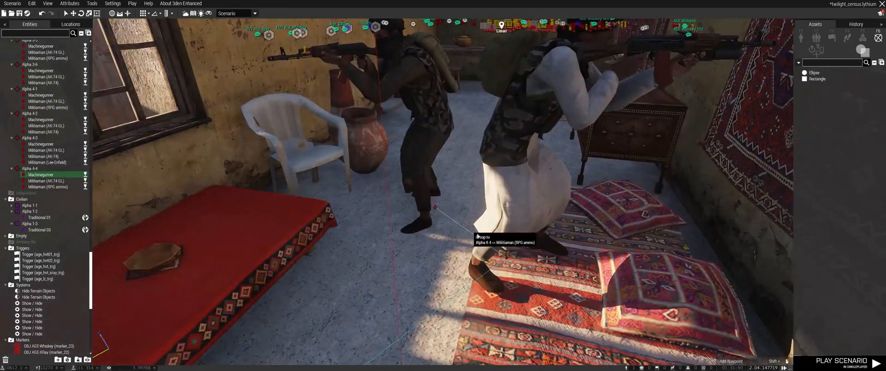
Step: Sync the age_hvt_xray_trg trigger to the group's AK-74 GL militiaman and copy that militiaman's init code
scroll(469, 232, "down", 10)
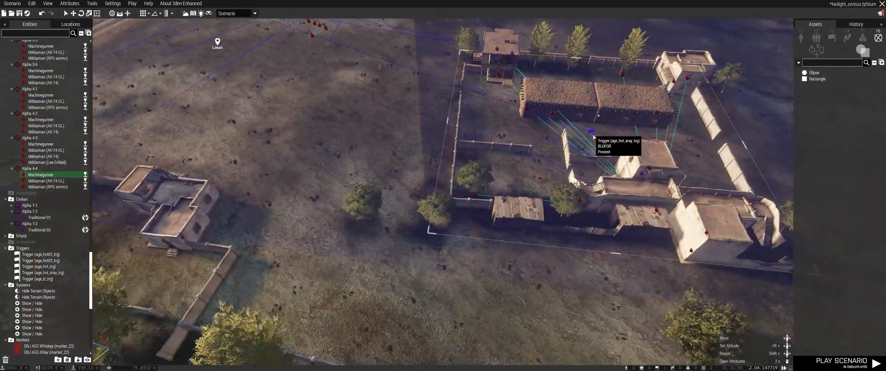
left_click(690, 136)
right_click_drag(691, 136, 390, 193)
key("w")
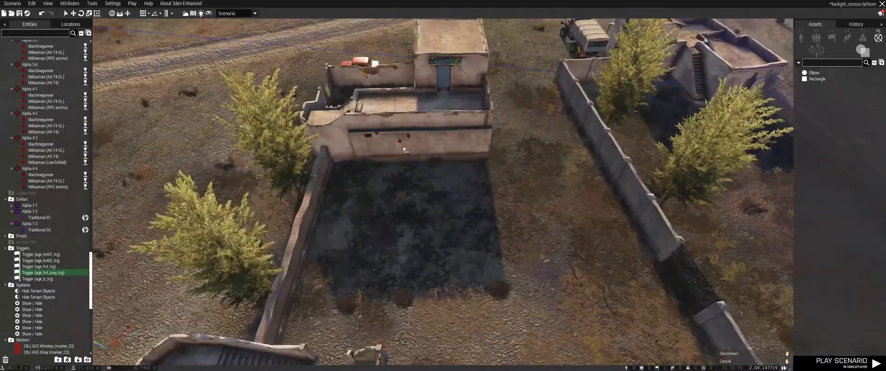
key("a")
right_click_drag(405, 152, 511, 210)
scroll(511, 210, "up", 4)
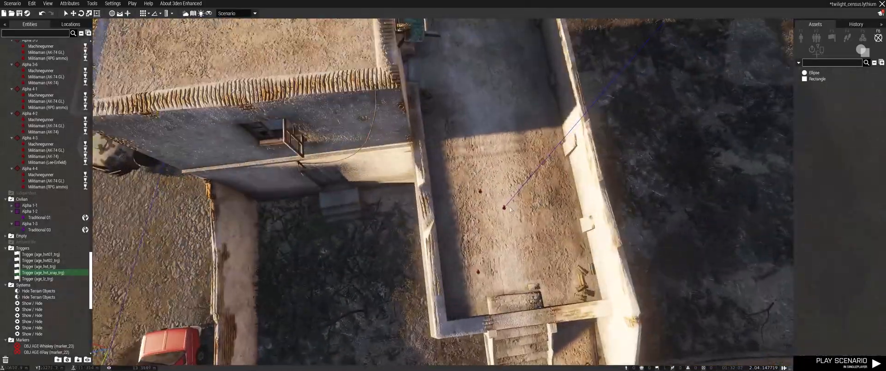
double_click(504, 208)
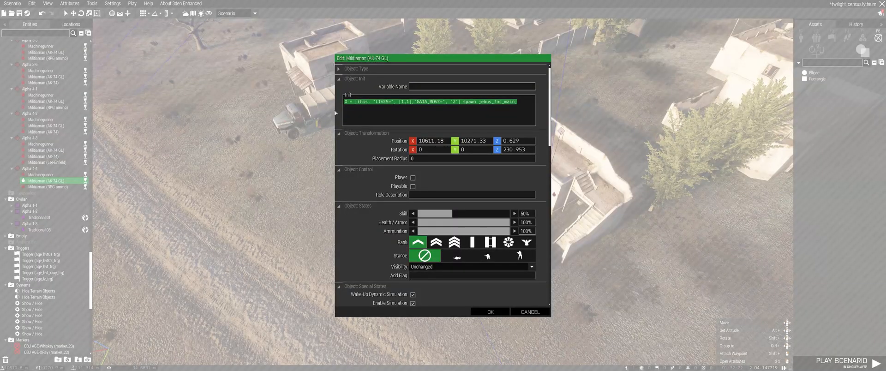
key("Escape")
Step: Group a Machinegunner, Militiaman (Lee-Enfield) and Militiaman (RPG-7) outside the mud house northwest of OBJ AGE XRay, giving the Machinegunner the GAIA_MOVE "2" init code
left_click(801, 37)
right_click_drag(369, 276, 775, 225)
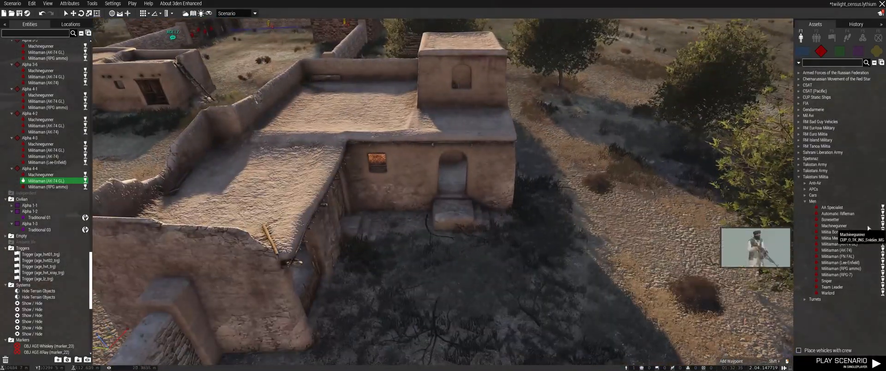
left_click(833, 226)
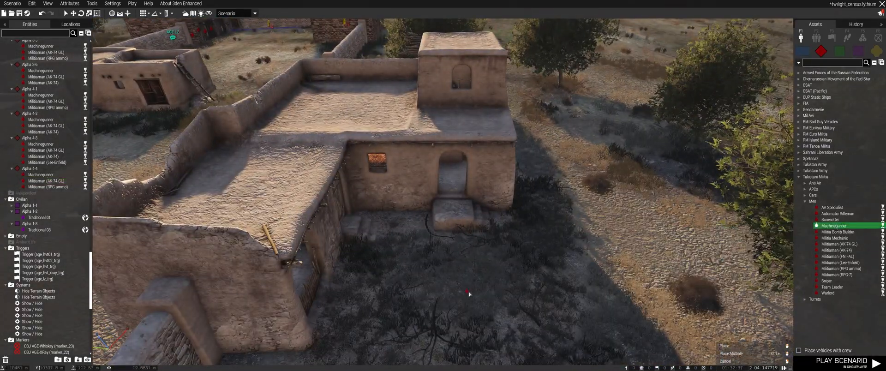
left_click(837, 263)
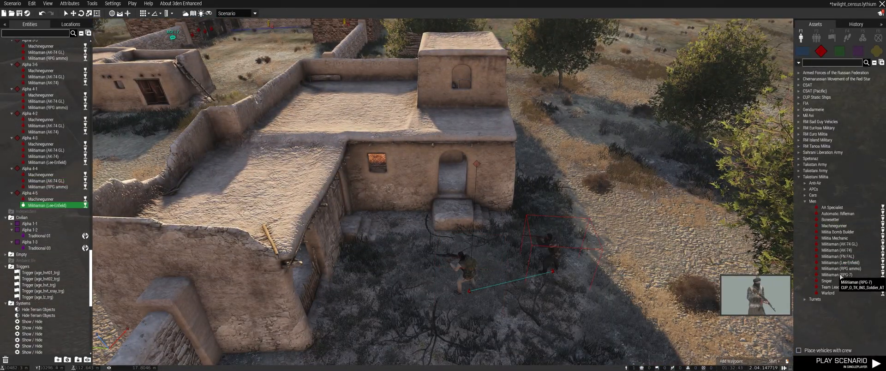
double_click(470, 294)
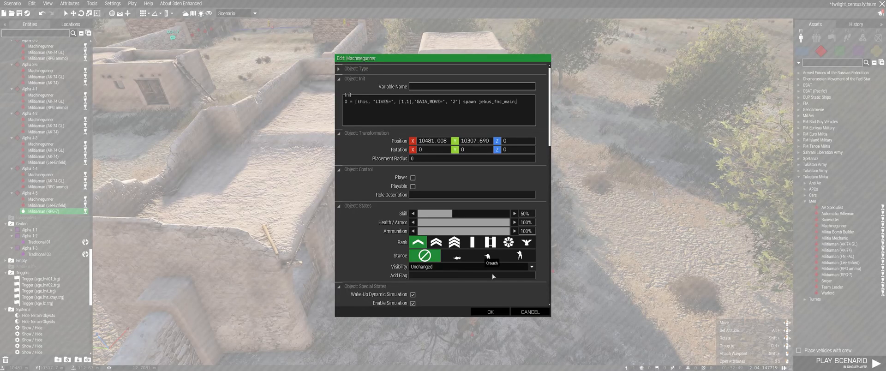
left_click(490, 312)
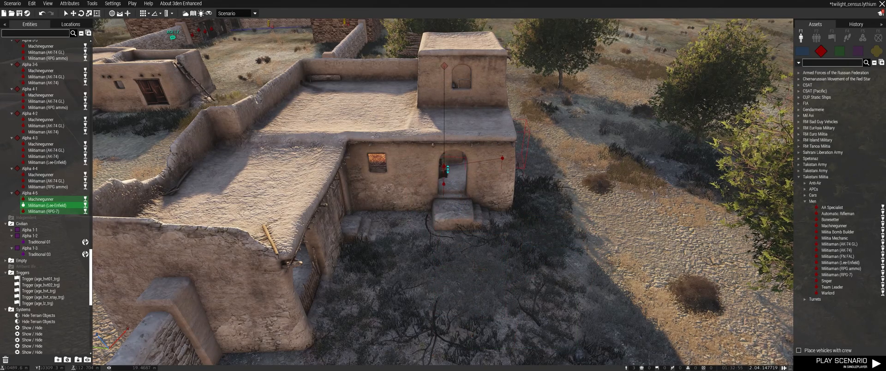
Step: Spread the new group's members through the rooms inside the mud house
right_click_drag(447, 169, 447, 190)
key("w")
left_click_drag(448, 176, 199, 171)
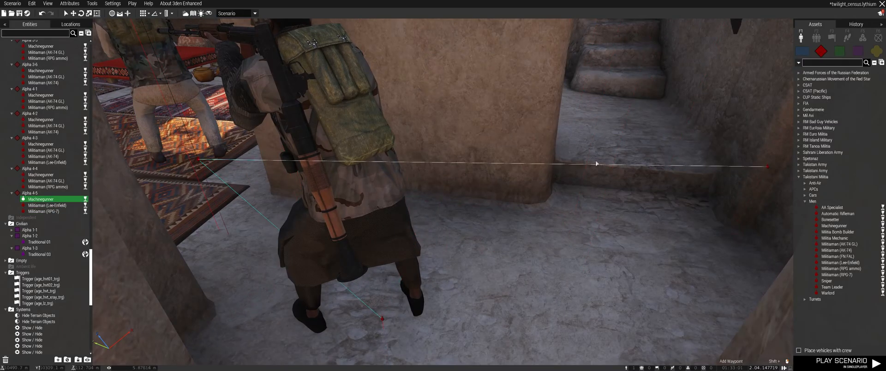
left_click_drag(674, 139, 548, 245)
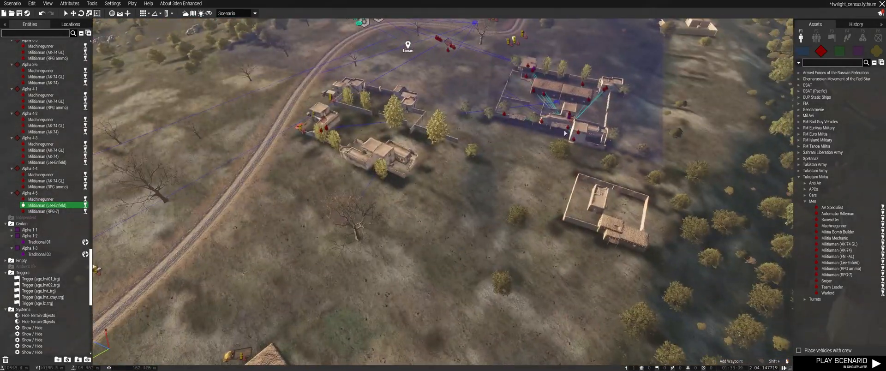
Step: Sync the age_hvt_xray_trg trigger to the militia group garrisoned in the mud house northwest of OBJ AGE XRay
left_click(560, 103)
right_click(558, 102)
mouse_move(599, 105)
left_click(665, 106)
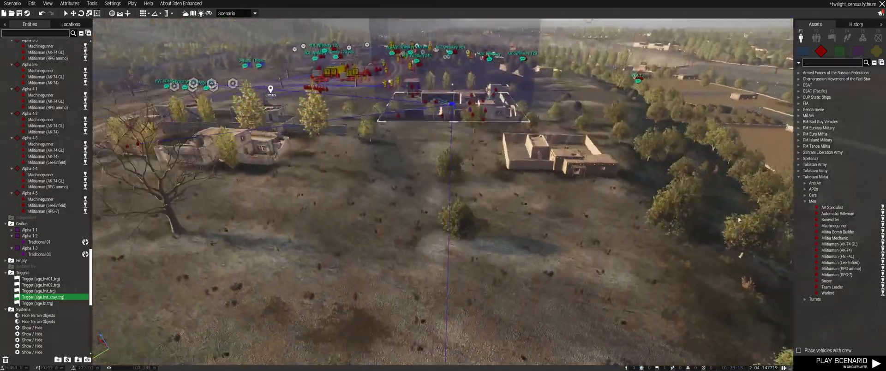
right_click_drag(738, 219, 611, 242)
left_click(556, 240)
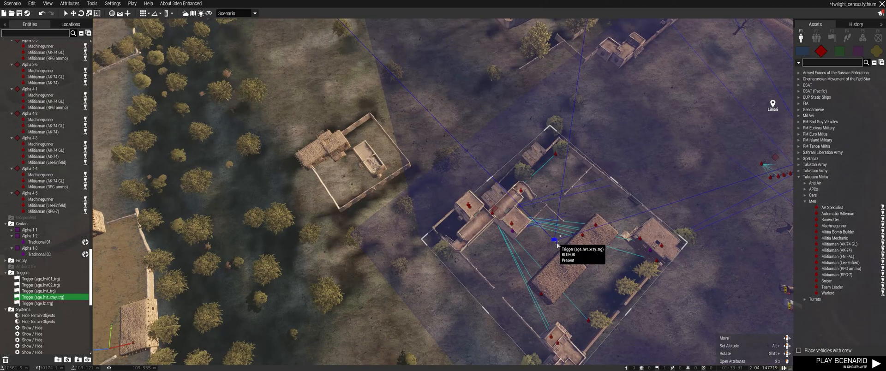
Step: Place a comment titled HVT XRay beside the garrisoned mud house near the road
right_click_drag(556, 241, 575, 218)
key("w")
right_click(467, 213)
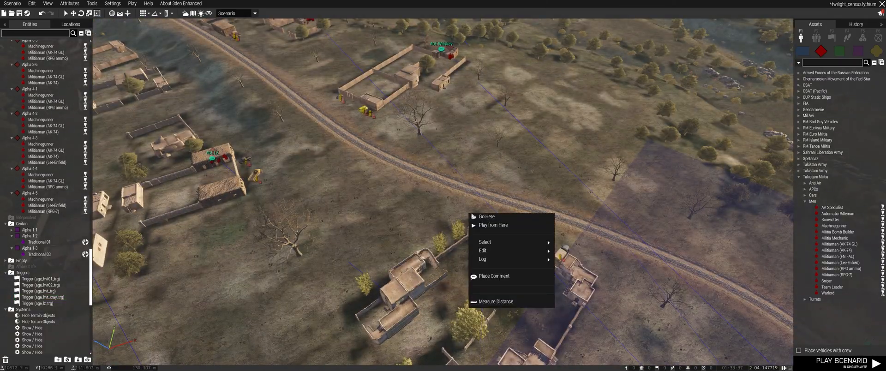
left_click(494, 277)
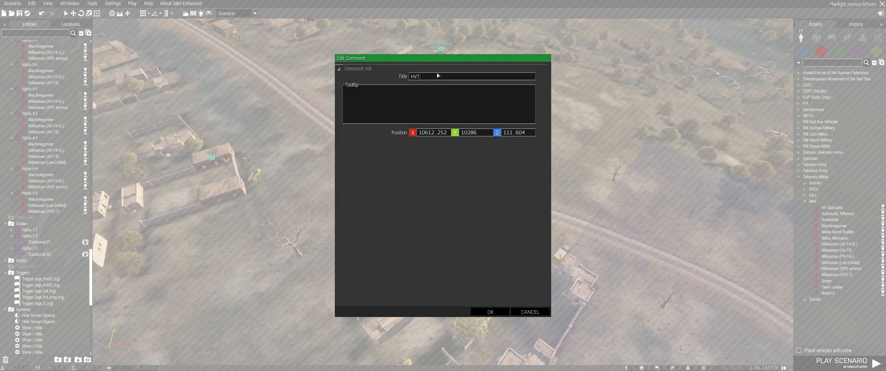
left_click(500, 313)
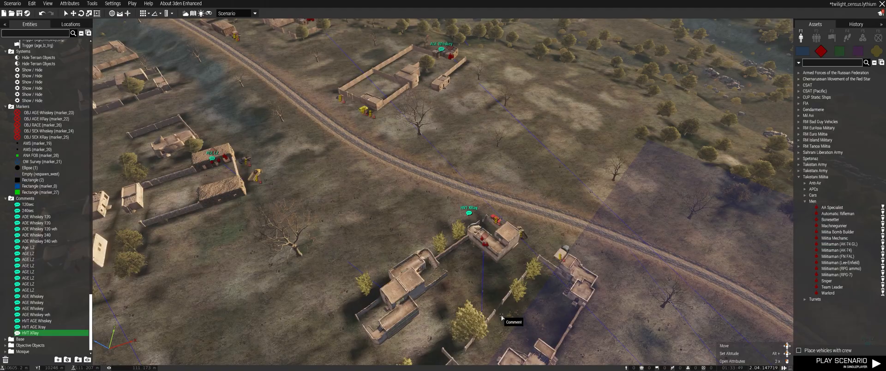
Step: Duplicate the HVT XRay comment beside the other synced group's house in the compound farther northwest
key("ctrl+c")
right_click_drag(483, 226, 443, 222)
key("a")
key("ctrl+v")
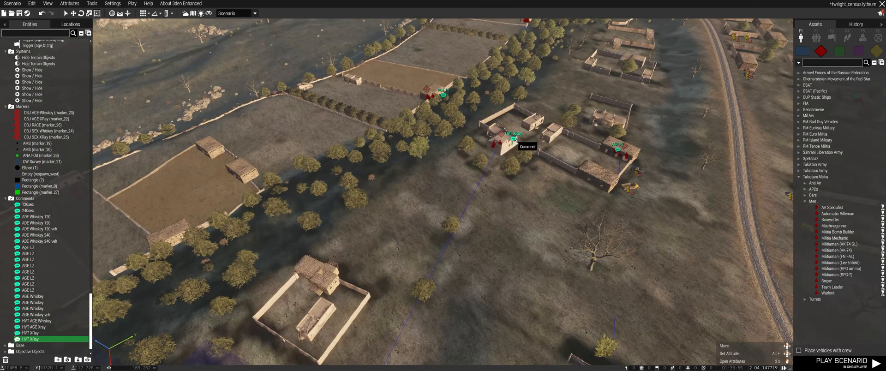
Step: Examine how the garrisons, comments and trigger links are spread around Limari, in the 3D view and on the map
key("a")
right_click_drag(512, 201, 595, 203)
key("q")
key("w")
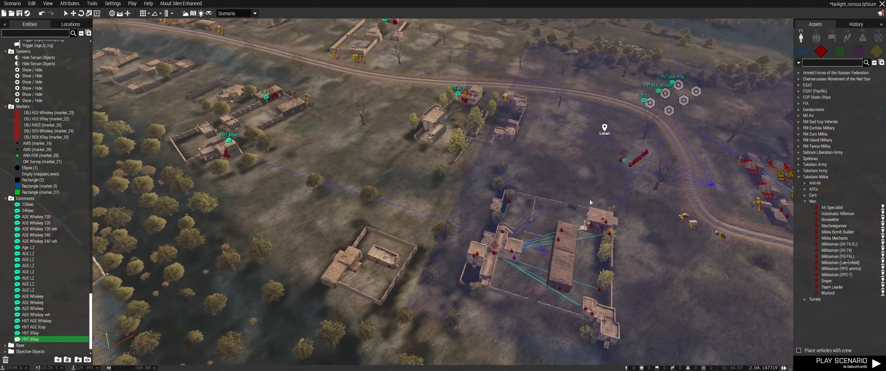
key("w")
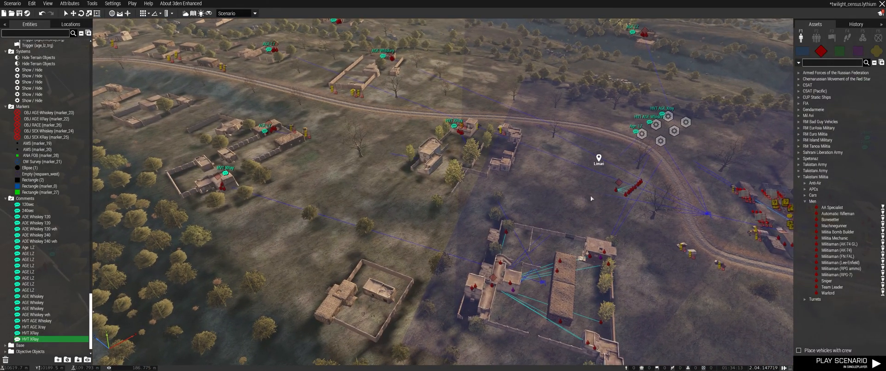
right_click_drag(590, 196, 555, 203)
left_click(460, 186)
right_click_drag(461, 187, 686, 210)
key("m")
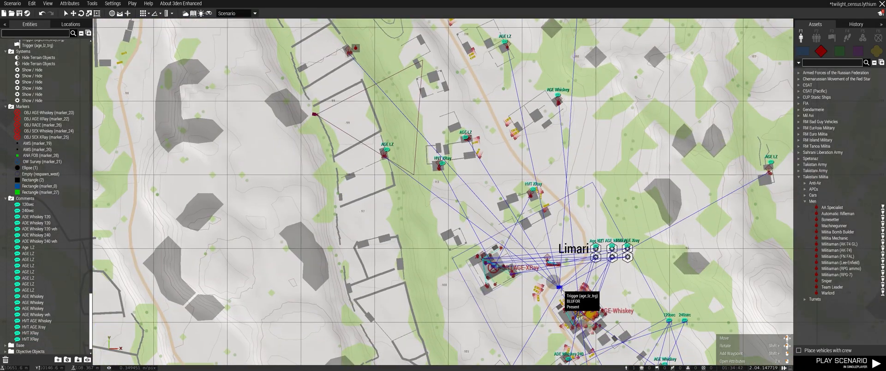
right_click_drag(572, 300, 519, 178)
left_click(584, 303)
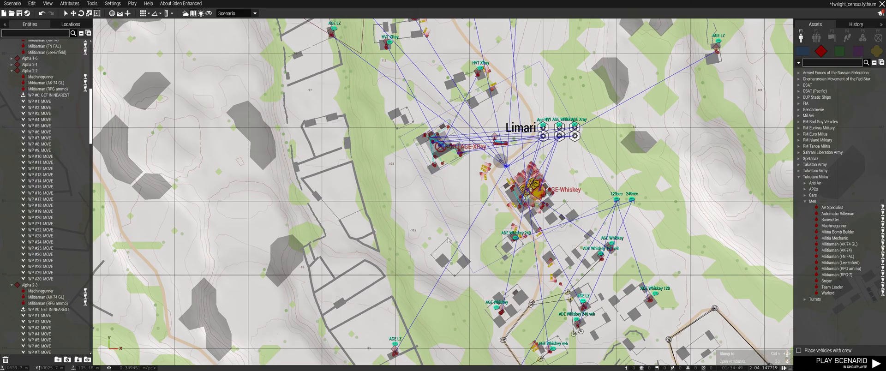
right_click_drag(369, 60, 520, 269)
scroll(429, 122, "up", 5)
left_click(507, 178)
scroll(506, 177, "down", 10)
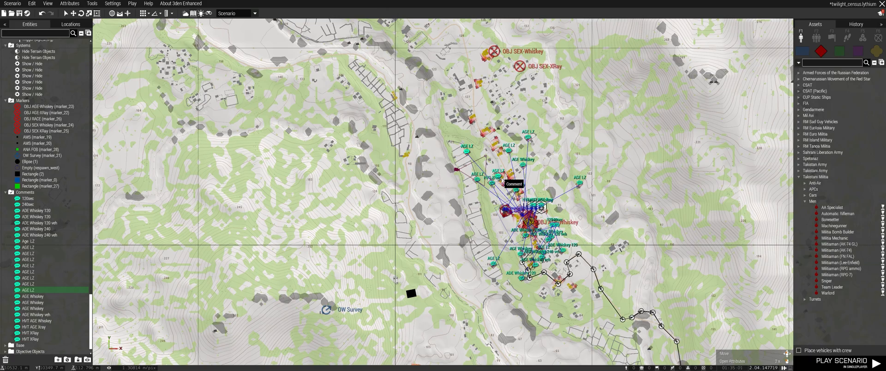
scroll(507, 178, "up", 5)
right_click_drag(482, 208, 473, 191)
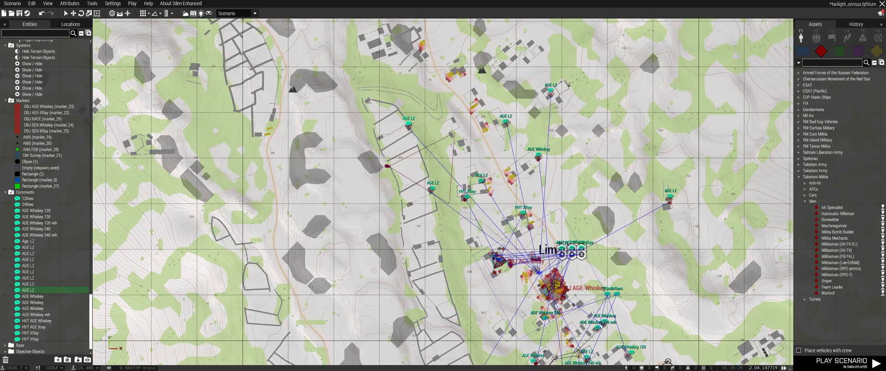
scroll(523, 313, "up", 3)
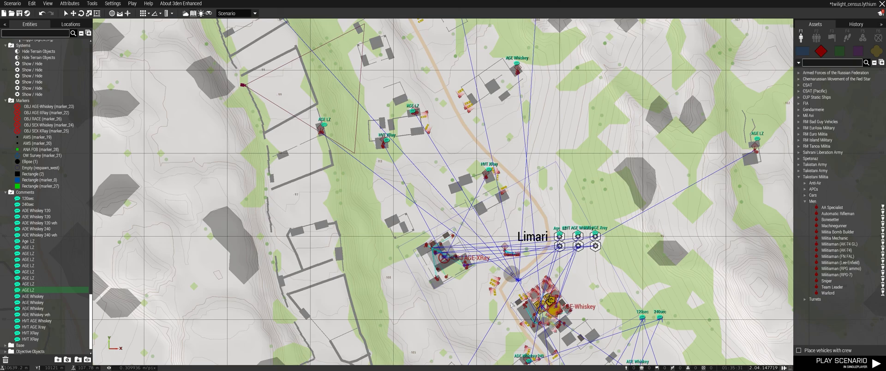
right_click_drag(511, 272, 516, 340)
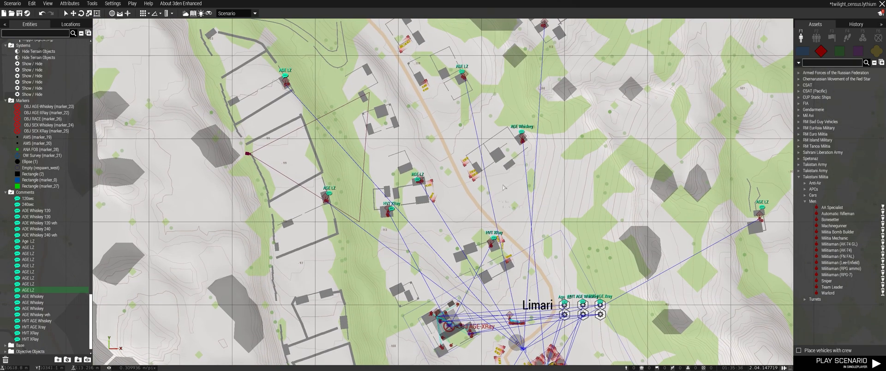
Step: Copy the AK-74, FN FAL and Lee-Enfield militiamen from the AGE Whiskey house to the compound's roadside courtyard and check the Lee-Enfield militiaman's init code
scroll(526, 141, "up", 7)
left_click_drag(491, 113, 519, 142)
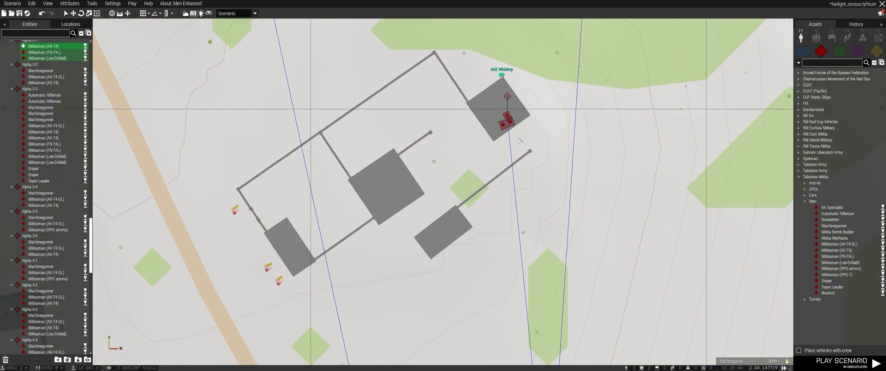
scroll(490, 197, "down", 7)
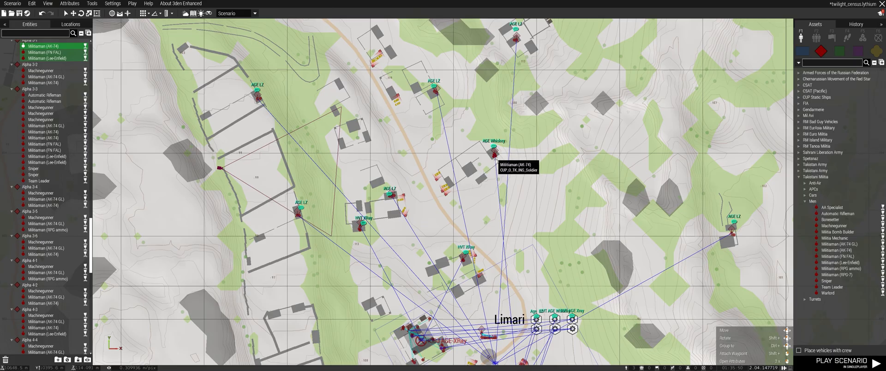
scroll(461, 179, "up", 5)
middle_click(428, 192)
key("m")
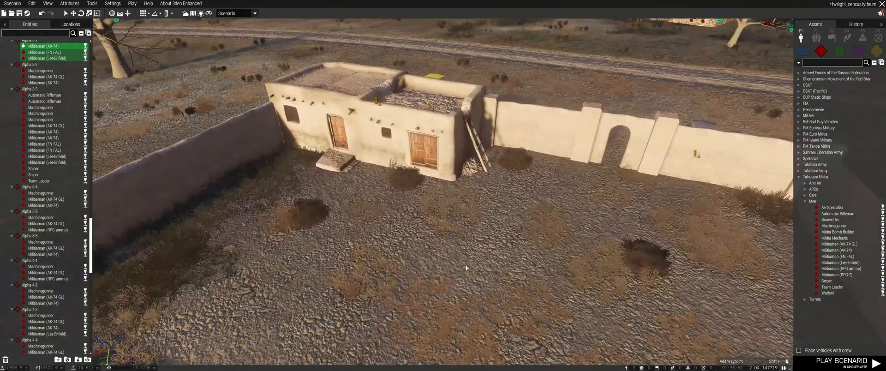
key("ctrl+v")
double_click(484, 268)
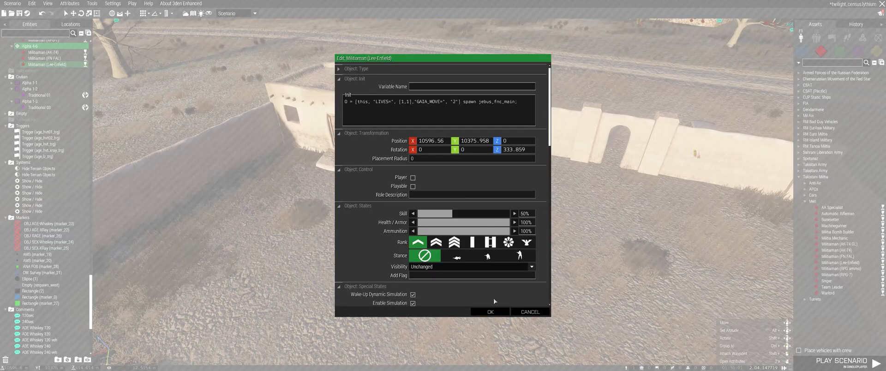
left_click(493, 310)
Step: Move the pasted militiamen from the courtyard into the adjoining mud building and space them out inside
left_click_drag(480, 238, 424, 171)
scroll(424, 171, "up", 4)
key("w")
left_click_drag(391, 308, 439, 251)
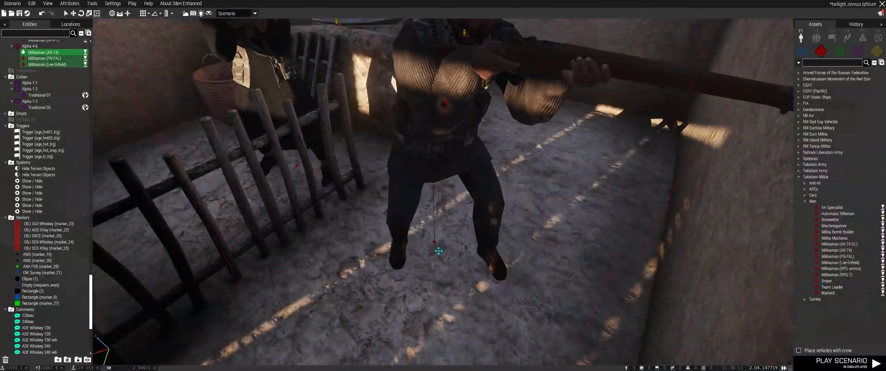
Step: Duplicate the age_hvt01_trg and age_hvt02_trg triggers with their 120sec and 240sec comments onto the open ground southeast of the AGE Whiskey compound
scroll(438, 251, "down", 15)
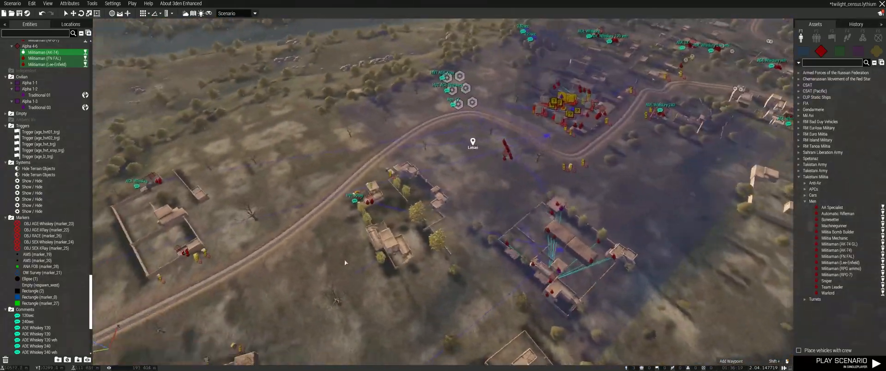
right_click_drag(345, 262, 263, 265)
left_click_drag(501, 194, 477, 179)
right_click_drag(478, 179, 501, 221)
key("w")
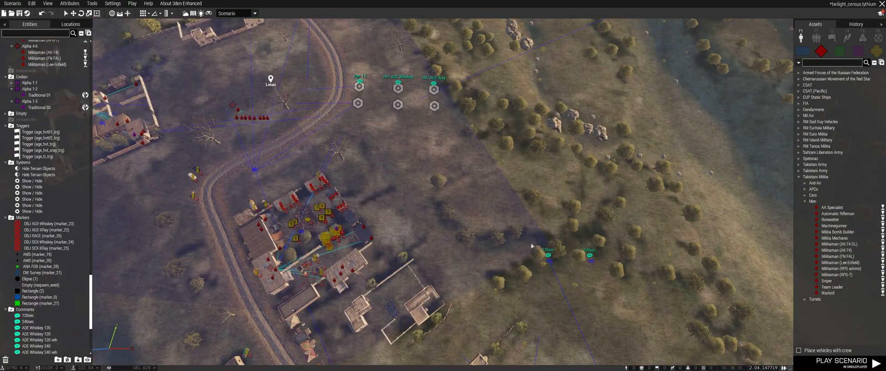
left_click_drag(531, 250, 600, 271)
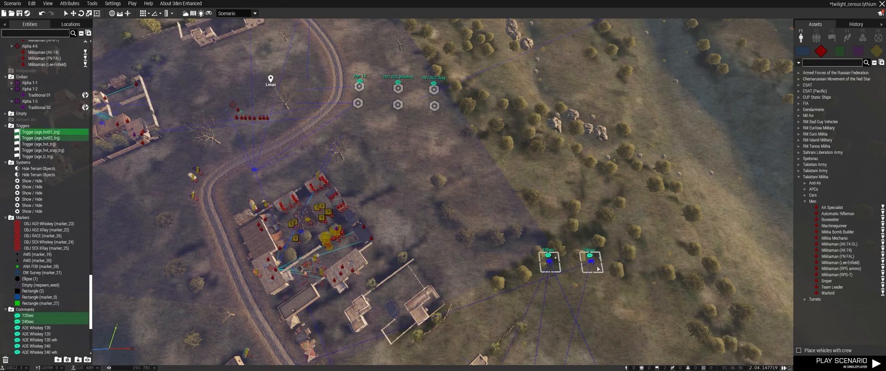
scroll(597, 267, "down", 3)
right_click_drag(597, 267, 593, 306)
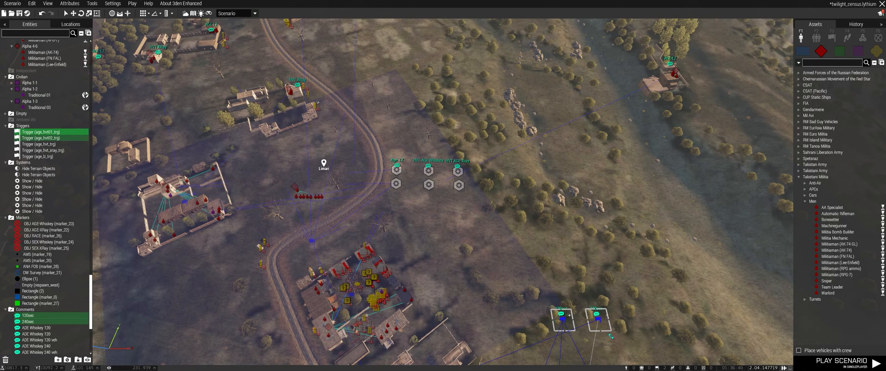
right_click_drag(546, 274, 525, 249)
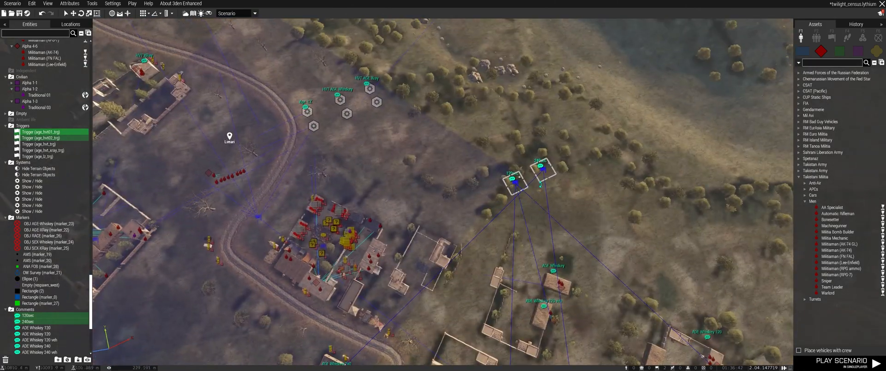
right_click_drag(531, 175, 453, 148)
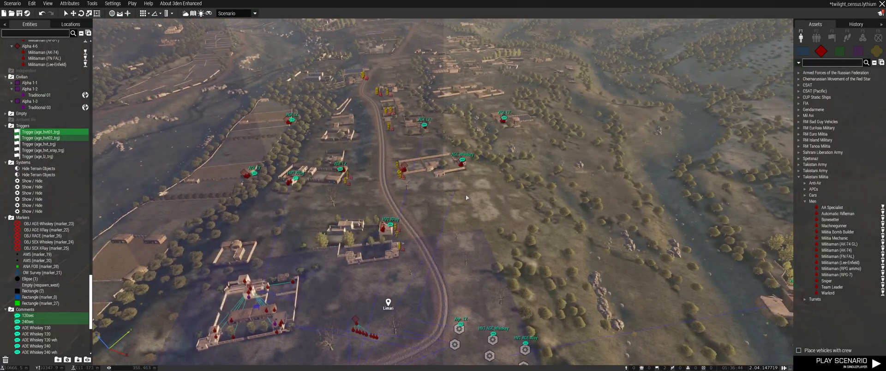
key("w")
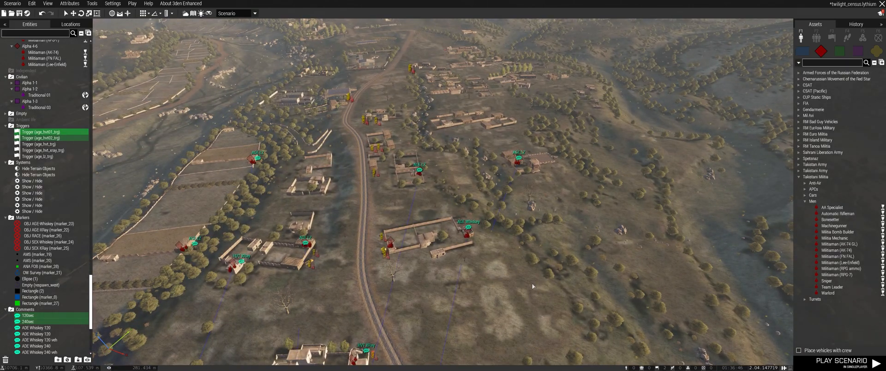
key("ctrl+v")
left_click(532, 288)
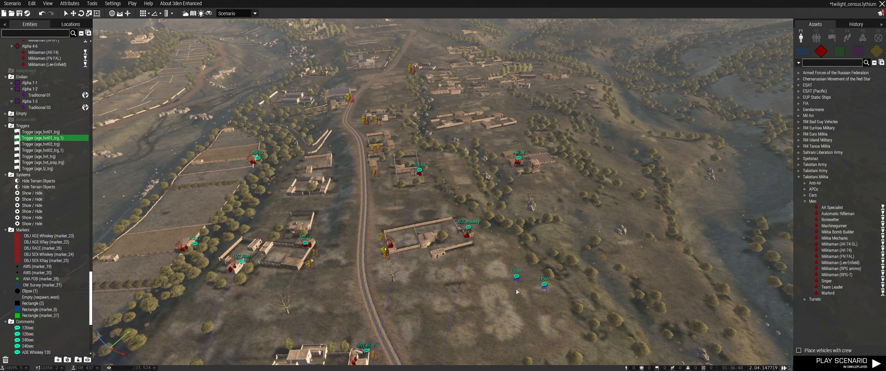
Step: Check the duplicated 120sec trigger's attributes and copy the variable name of the age_hvt_xray_trg trigger
double_click(519, 283)
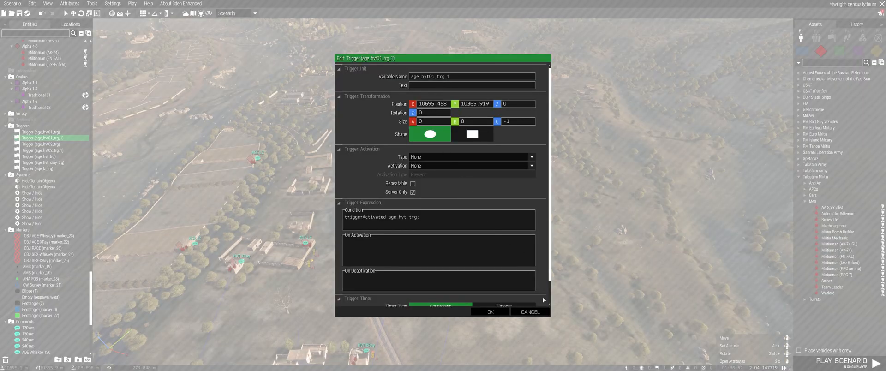
left_click(530, 312)
right_click_drag(541, 339, 534, 369)
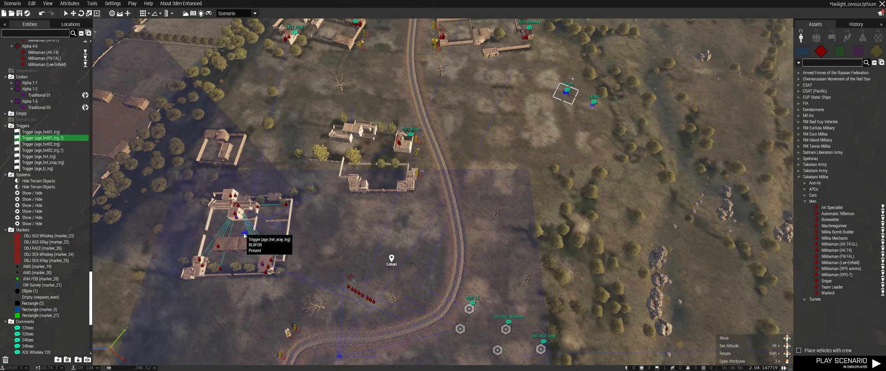
double_click(245, 233)
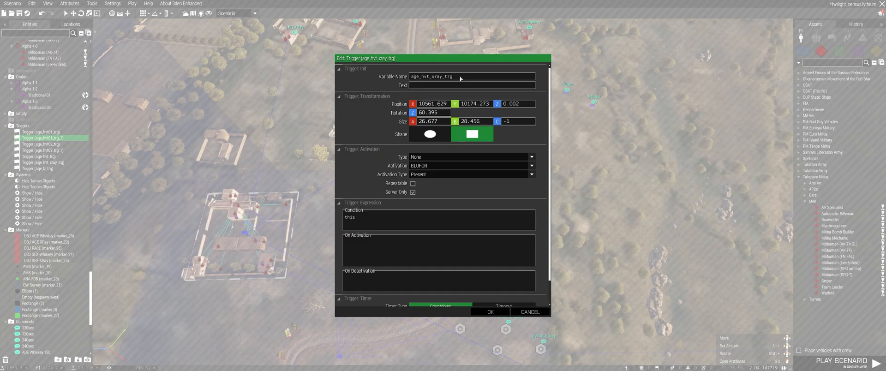
left_click_drag(460, 79, 404, 79)
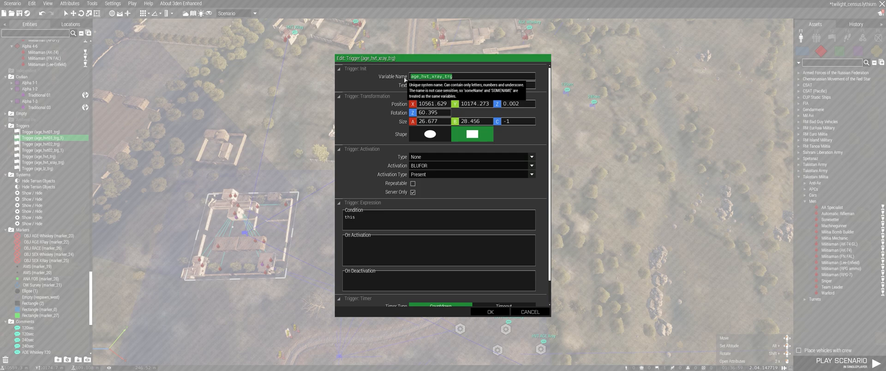
left_click(529, 312)
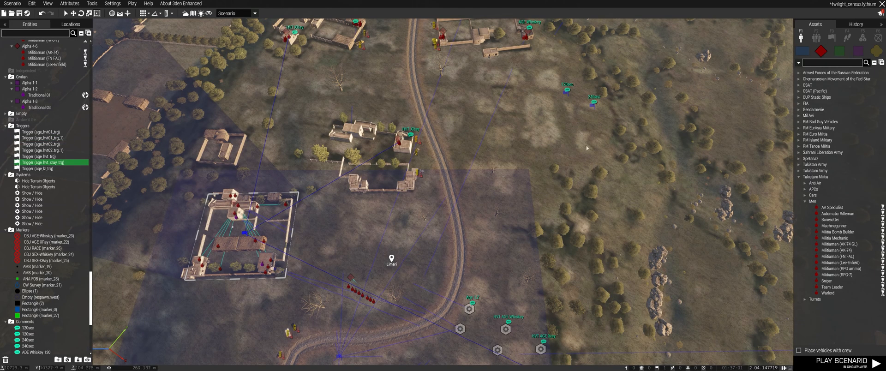
Step: Set the condition of the duplicated 120sec trigger to "triggerActivated age_hvt_xray_trg;" and review its countdown timer
double_click(568, 96)
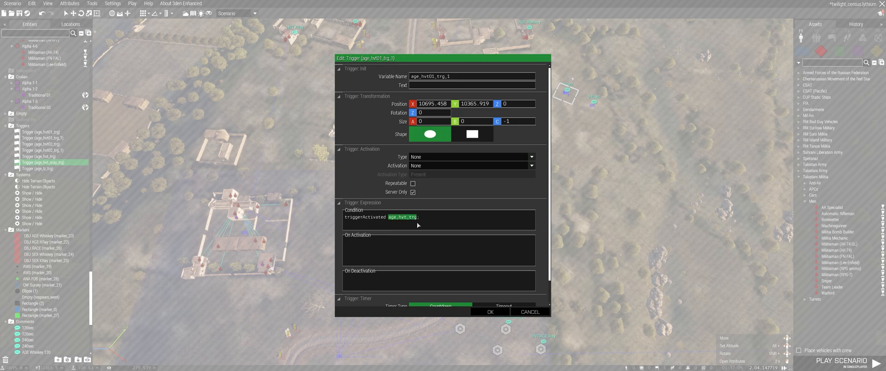
key("ctrl+v")
left_click_drag(551, 275, 549, 298)
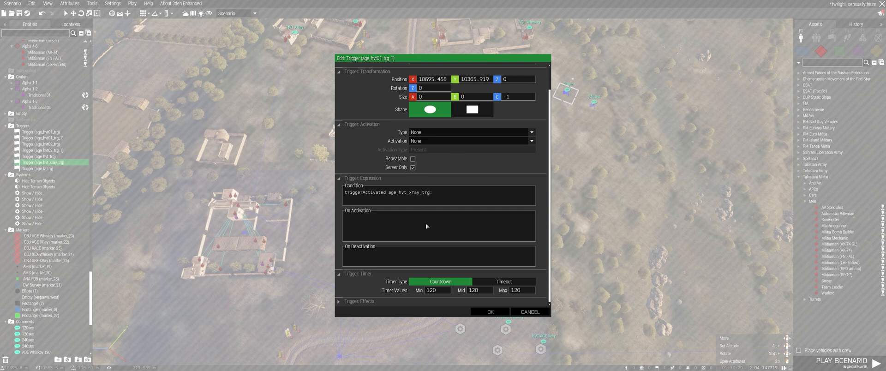
left_click(490, 312)
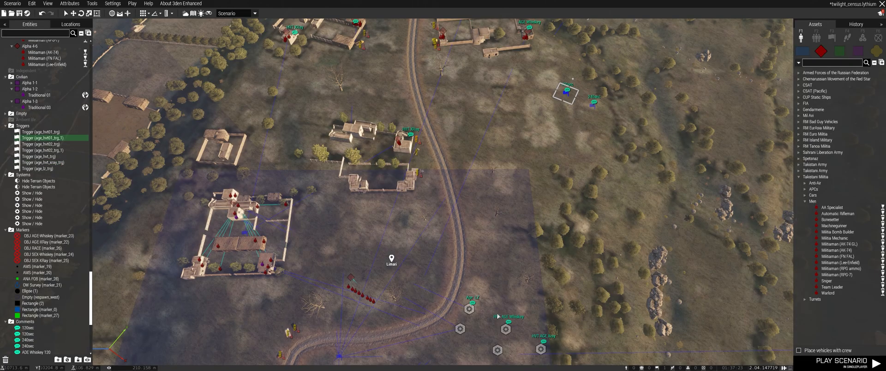
Step: Set the condition of the duplicated 240sec trigger to "triggerActivated age_hvt_xray_trg;"
double_click(593, 104)
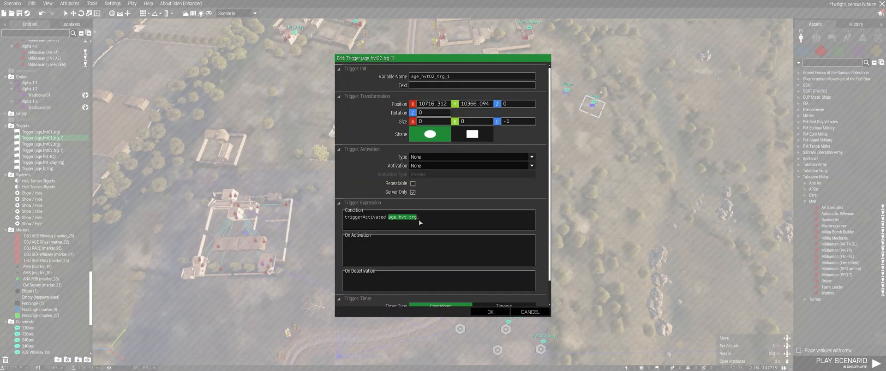
key("ctrl+v")
left_click(490, 312)
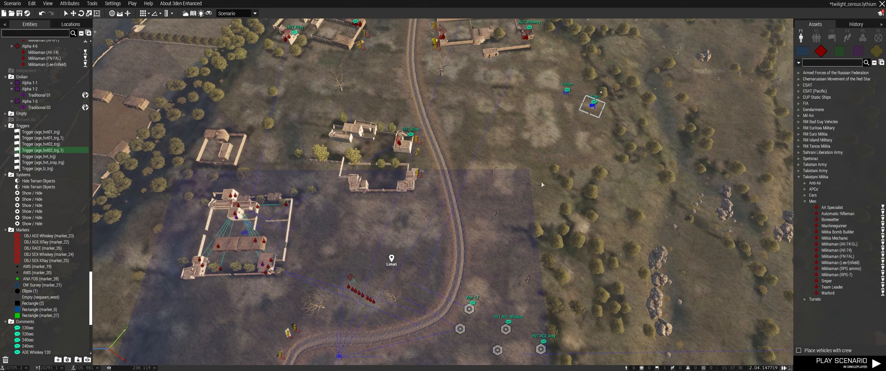
Step: Sync the duplicated 120sec trigger to the militia group in the roadside building of the AGE Whiskey compound
key("w")
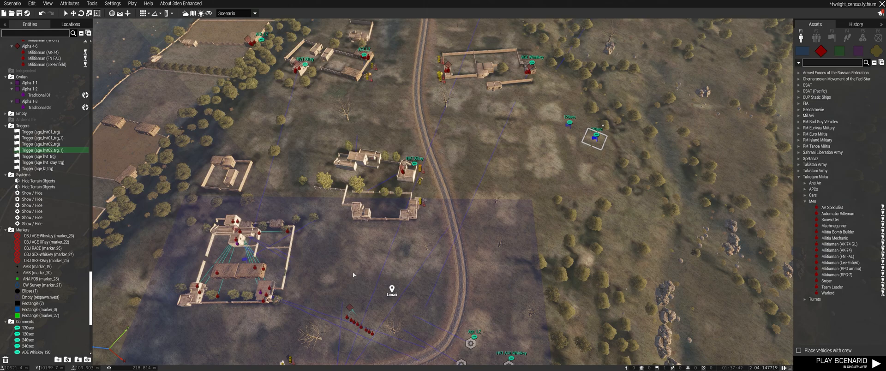
scroll(403, 287, "down", 2)
right_click_drag(393, 293, 200, 233)
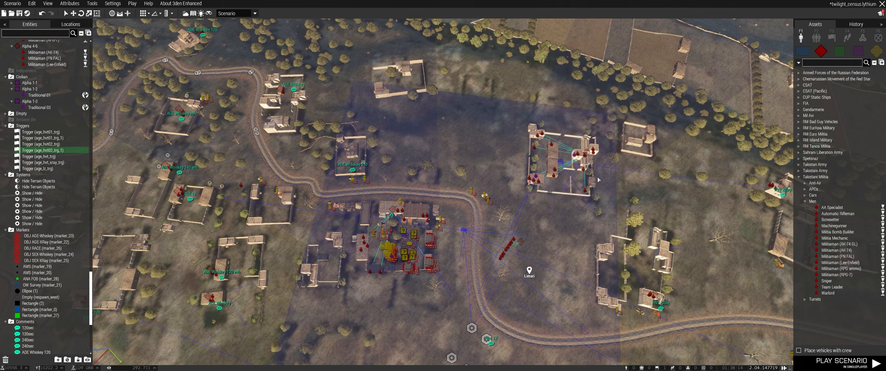
right_click_drag(562, 288, 566, 274)
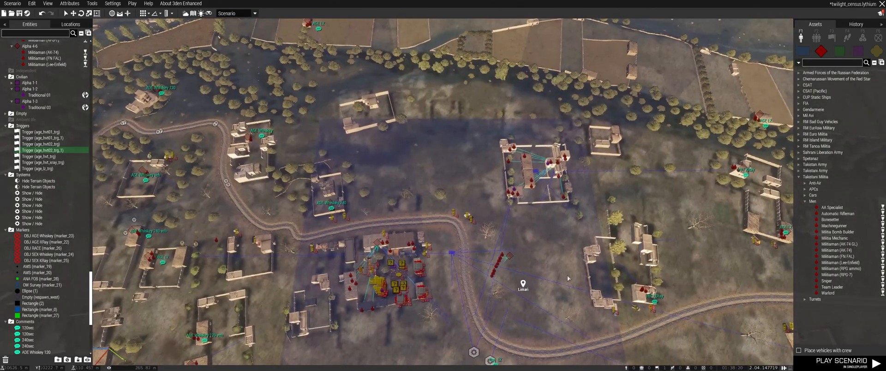
right_click_drag(621, 283, 670, 253)
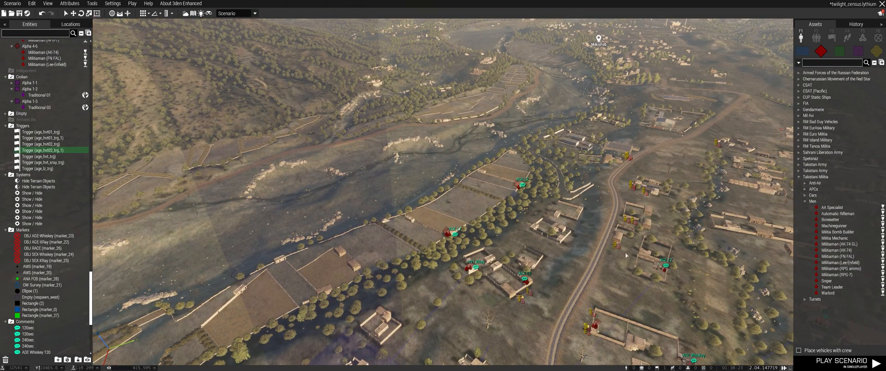
scroll(629, 258, "up", 5)
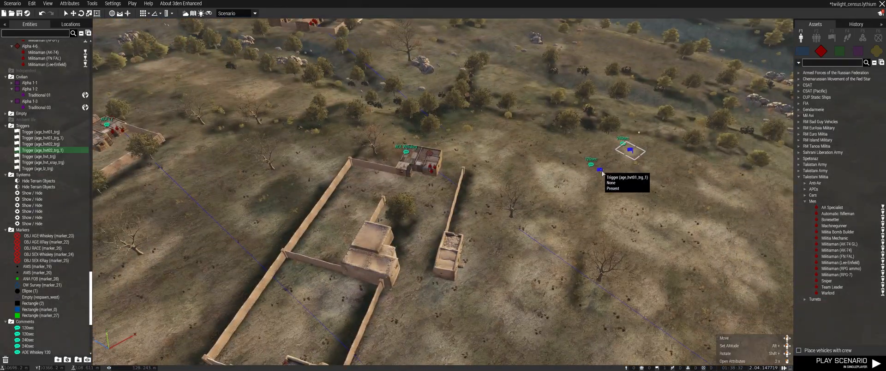
right_click(600, 174)
left_click(719, 184)
left_click(436, 90)
Step: Copy the three-man militia group from the roadside building and paste it inside the metal-roofed AGE LZ building farther up the road
right_click_drag(435, 89, 646, 226)
scroll(644, 228, "up", 5)
left_click_drag(390, 171, 430, 225)
key("m")
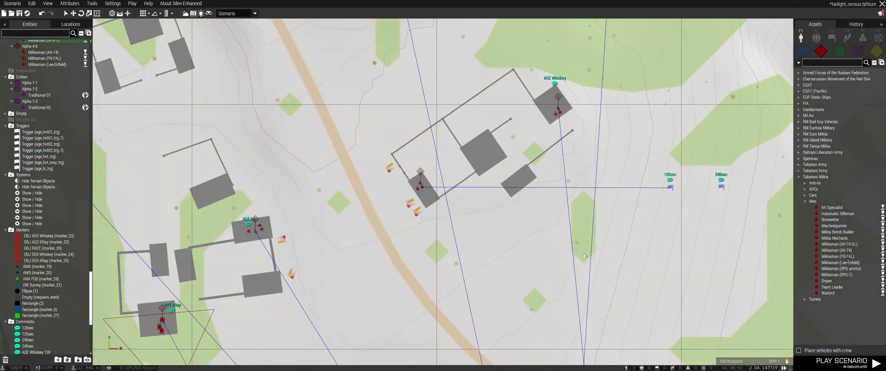
right_click_drag(475, 205, 489, 267)
scroll(527, 111, "up", 5)
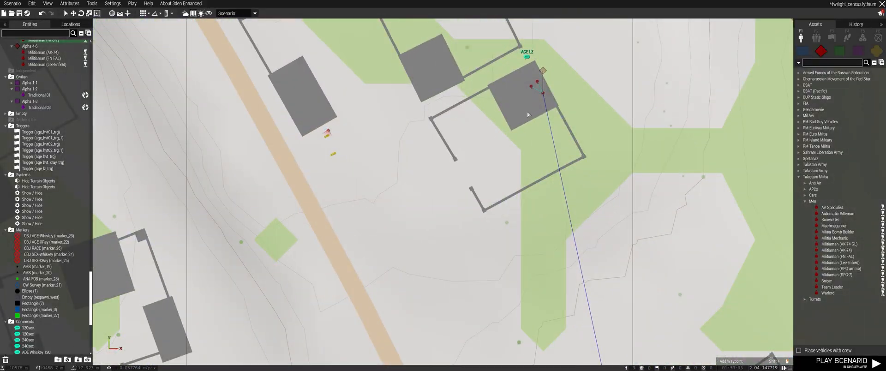
key("m")
scroll(530, 113, "up", 4)
scroll(530, 113, "up", 4)
mouse_move(494, 123)
right_mouse_down()
mouse_move(477, 117)
mouse_move(517, 113)
mouse_move(490, 109)
mouse_move(496, 120)
mouse_move(484, 125)
right_mouse_up()
key("w")
key("ctrl+v")
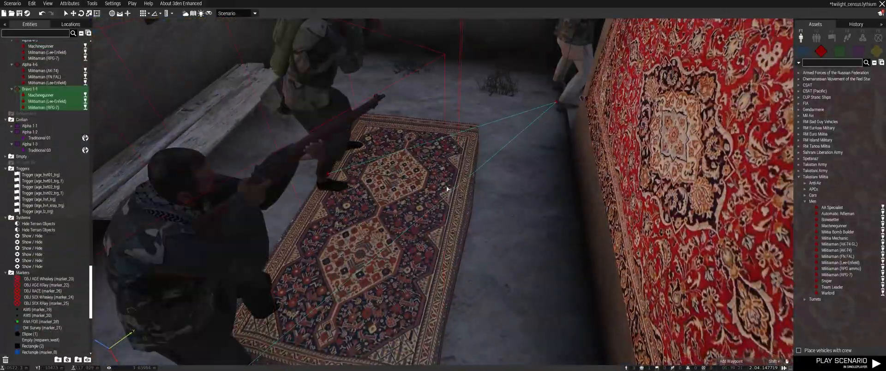
Step: Sync the duplicated 120sec trigger to the militia group pasted in the metal-roofed AGE LZ building
scroll(497, 181, "down", 10)
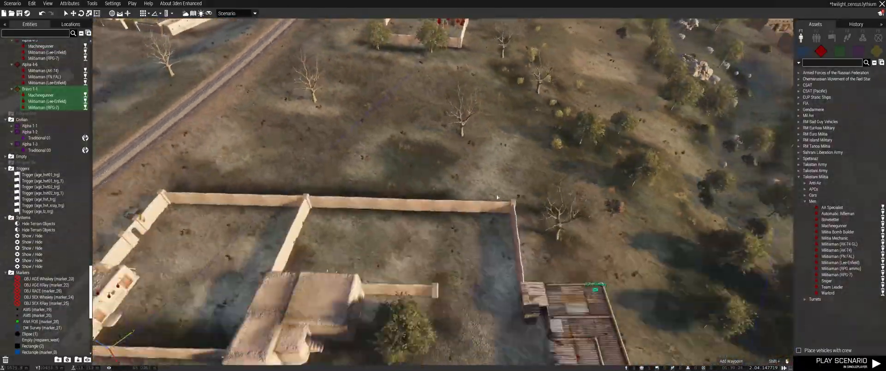
scroll(497, 197, "down", 5)
left_click(568, 182)
left_click(666, 184)
scroll(452, 210, "up", 10)
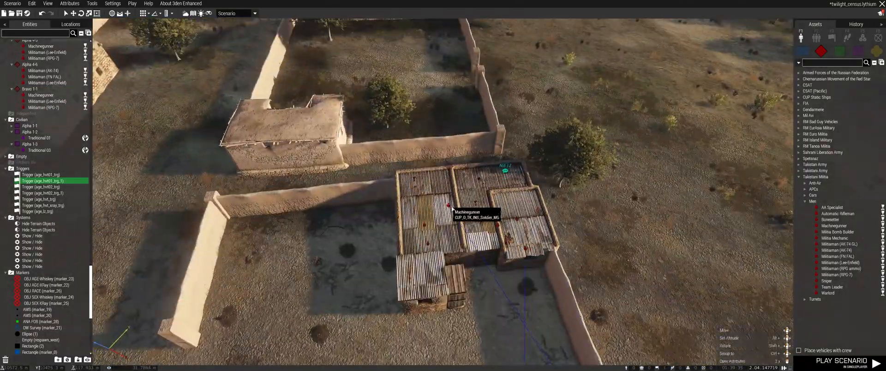
Step: Copy the AGE Whiskey 120 comment to the roadside building of the AGE Whiskey compound and retitle the copy AGE XRay 120
scroll(452, 209, "down", 10)
right_click_drag(452, 209, 446, 223)
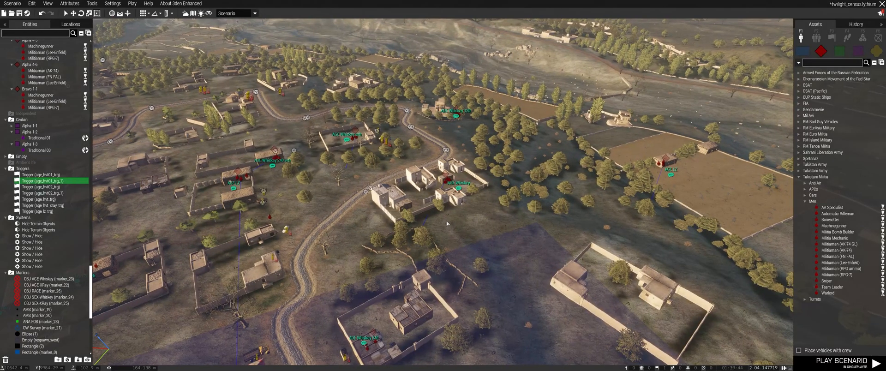
left_click(456, 118)
key("w")
right_click_drag(456, 122, 526, 189)
left_click(532, 197)
key("w")
key("a")
key("ctrl+v")
double_click(361, 196)
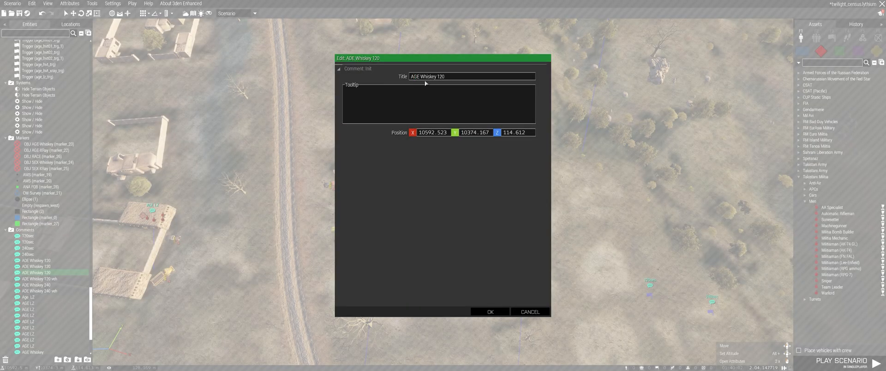
left_click(490, 311)
Step: Paste a second AGE XRay 120 comment over the metal-roofed AGE LZ building
scroll(360, 199, "down", 2)
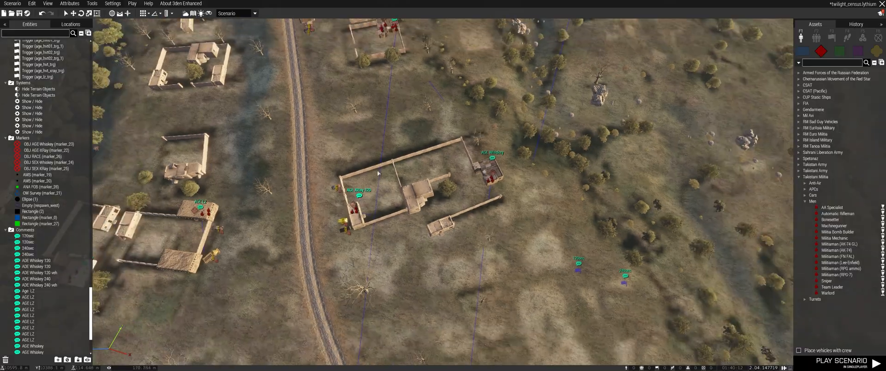
left_click(579, 273)
scroll(579, 273, "down", 3)
right_click_drag(579, 273, 563, 198)
scroll(434, 212, "up", 7)
key("ctrl+v")
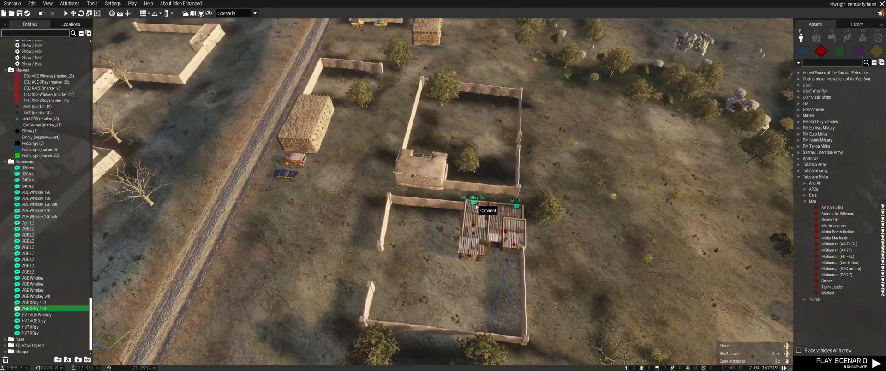
Step: Copy the militia group of a machinegunner, a Lee-Enfield and an RPG-7 militiaman into the empty stone building in the fields beyond Limari
scroll(476, 207, "down", 6)
right_click_drag(476, 206, 464, 276)
scroll(393, 274, "up", 3)
scroll(442, 304, "up", 8)
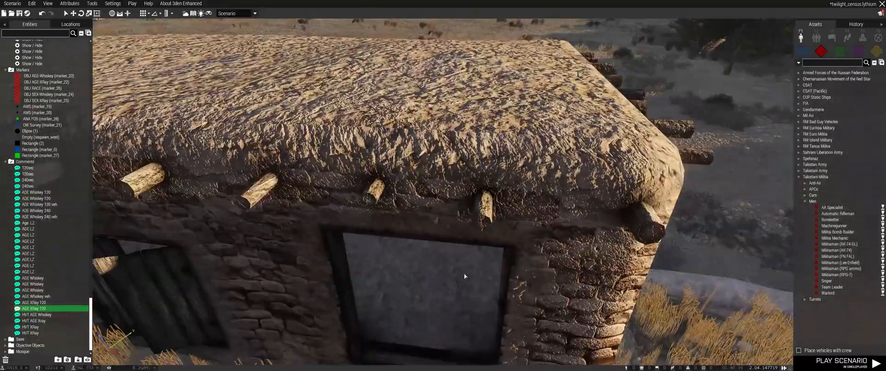
scroll(465, 277, "up", 3)
key("ctrl+v")
key("Delete")
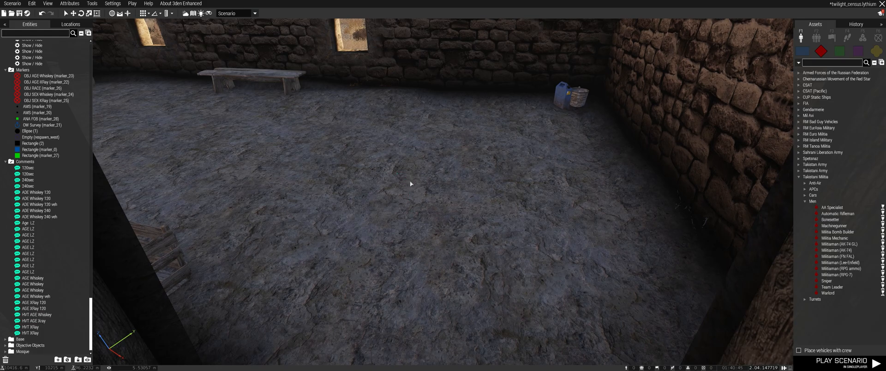
key("m")
right_click_drag(409, 181, 396, 229)
scroll(396, 229, "down", 3)
right_click_drag(429, 352, 555, 160)
scroll(547, 328, "down", 3)
left_click(536, 320)
key("m")
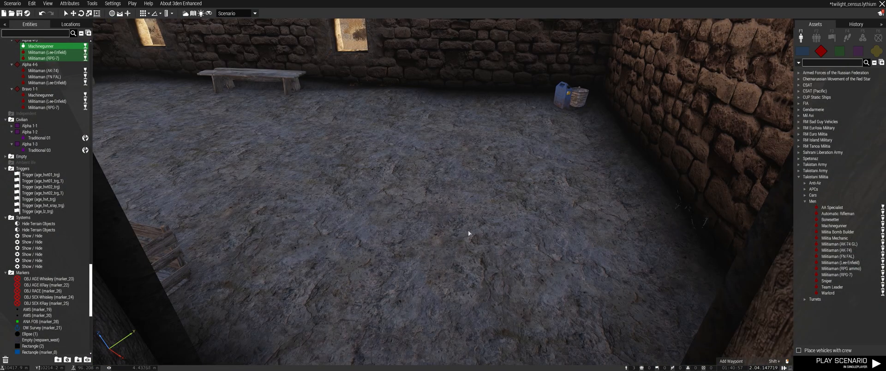
key("ctrl+v")
left_click_drag(548, 156, 456, 163)
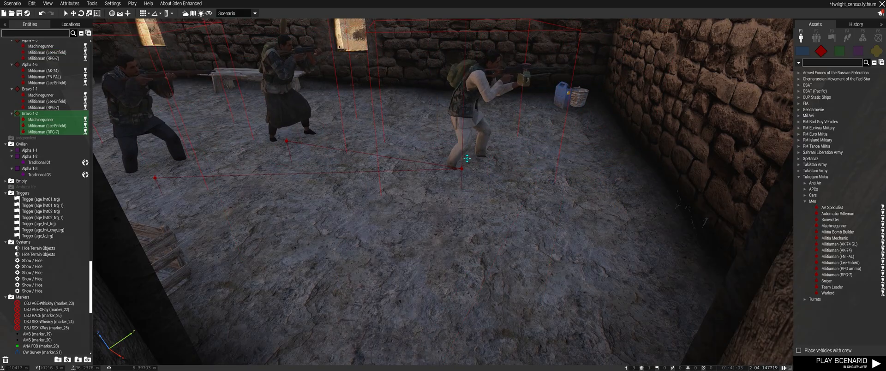
Step: Rename the duplicated 120sec trigger's variable to age_hvt_Xray01_trg and the duplicated 240sec trigger's to age_hvtXray02_trg
scroll(456, 163, "down", 8)
right_click_drag(461, 166, 573, 203)
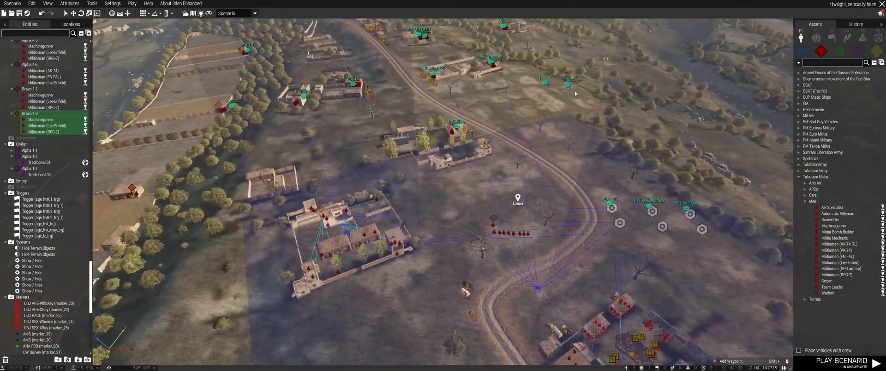
left_click(571, 88)
key("w")
right_click_drag(572, 90, 591, 180)
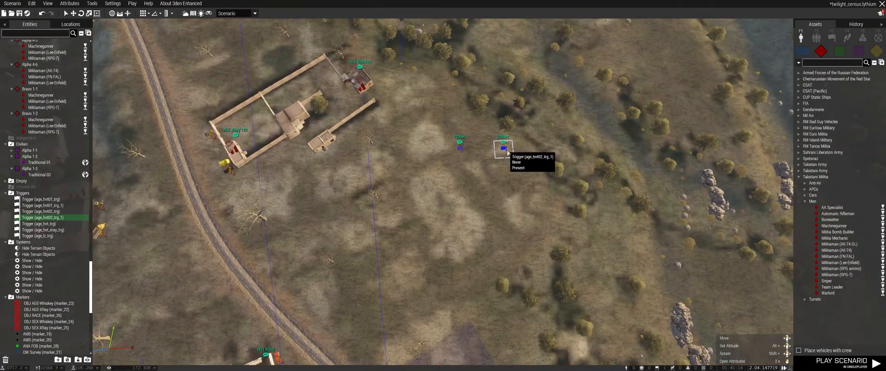
double_click(463, 151)
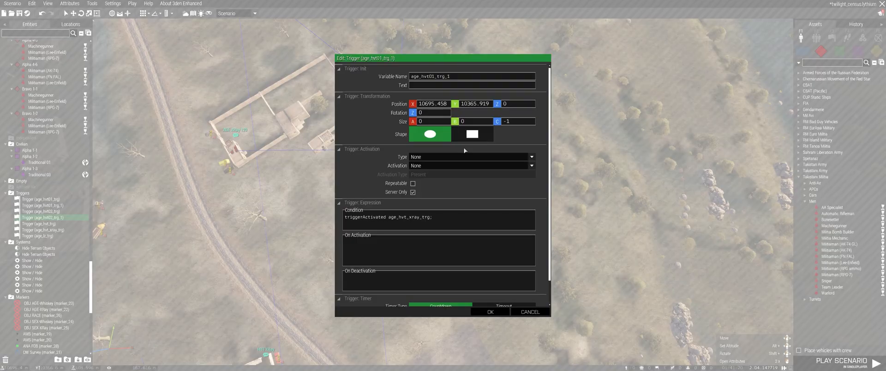
left_click(534, 313)
left_click(503, 148)
double_click(461, 149)
left_click(490, 312)
double_click(503, 148)
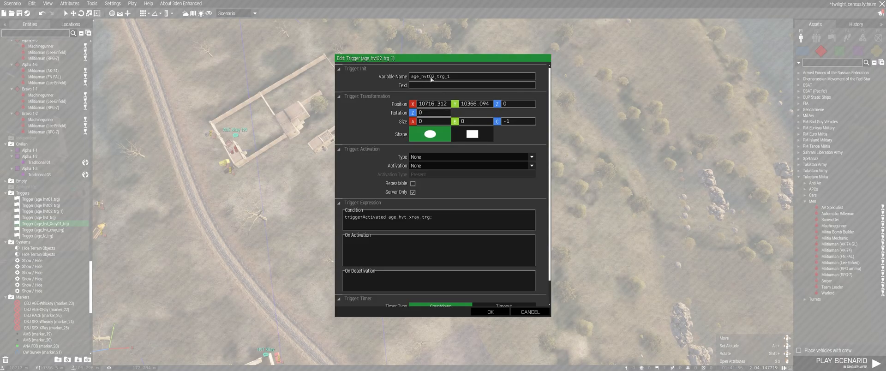
left_click(493, 313)
Step: Sync the age_hvtXray02_trg trigger to the machinegunner's group inside the stone building in the fields
scroll(494, 313, "down", 5)
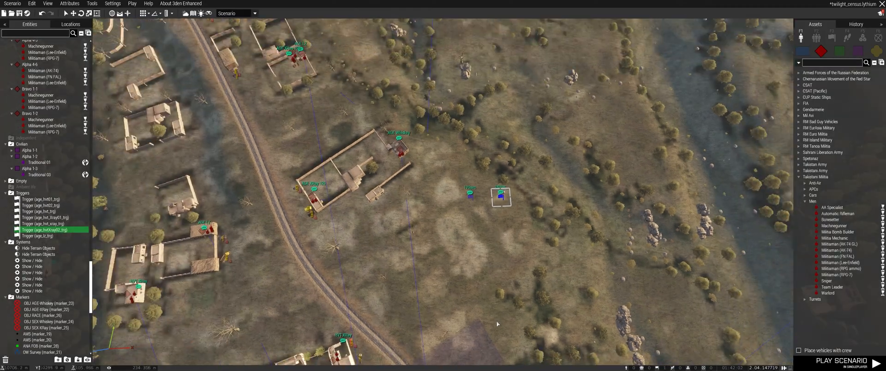
right_click(500, 197)
mouse_move(530, 201)
left_click(603, 201)
right_click_drag(603, 201, 394, 269)
scroll(330, 117, "up", 10)
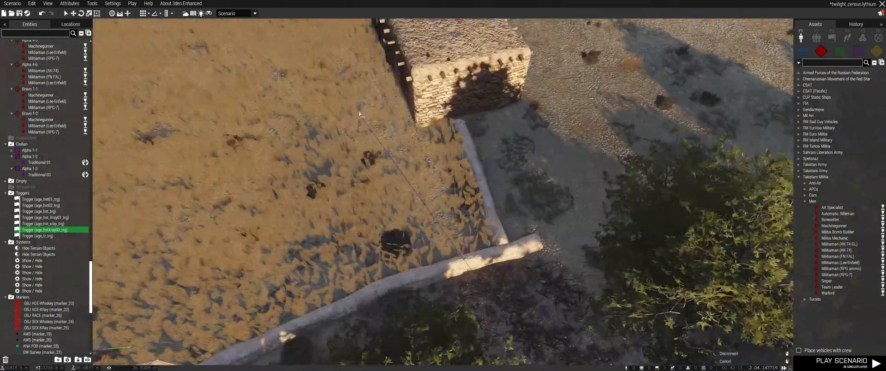
right_click_drag(330, 116, 393, 89)
scroll(430, 104, "up", 5)
left_click(380, 87)
double_click(380, 87)
left_click(531, 312)
scroll(630, 353, "down", 10)
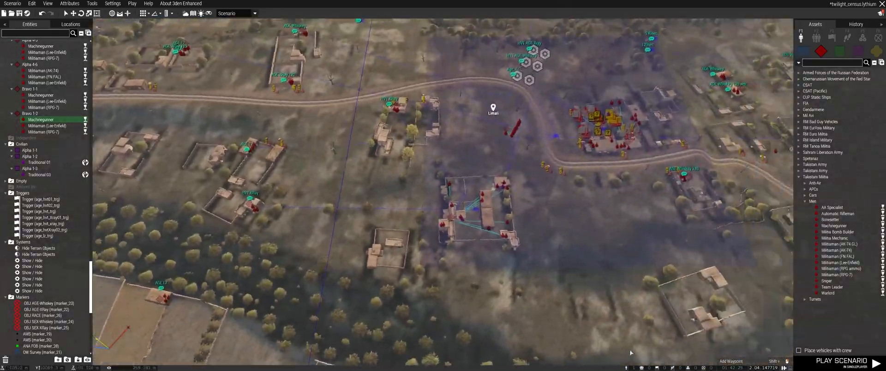
right_click_drag(630, 353, 578, 338)
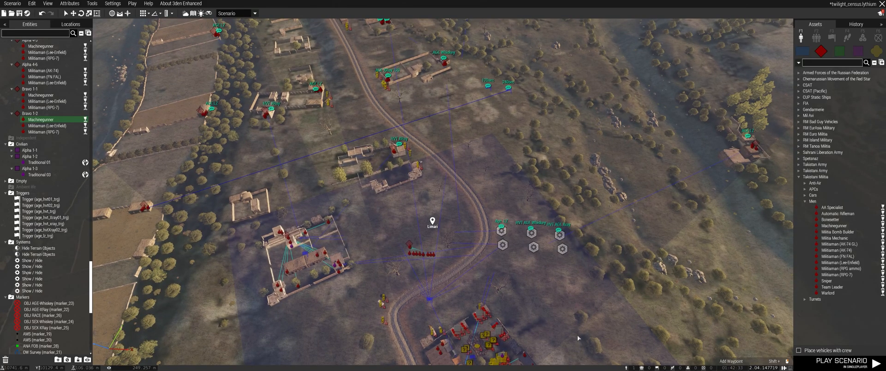